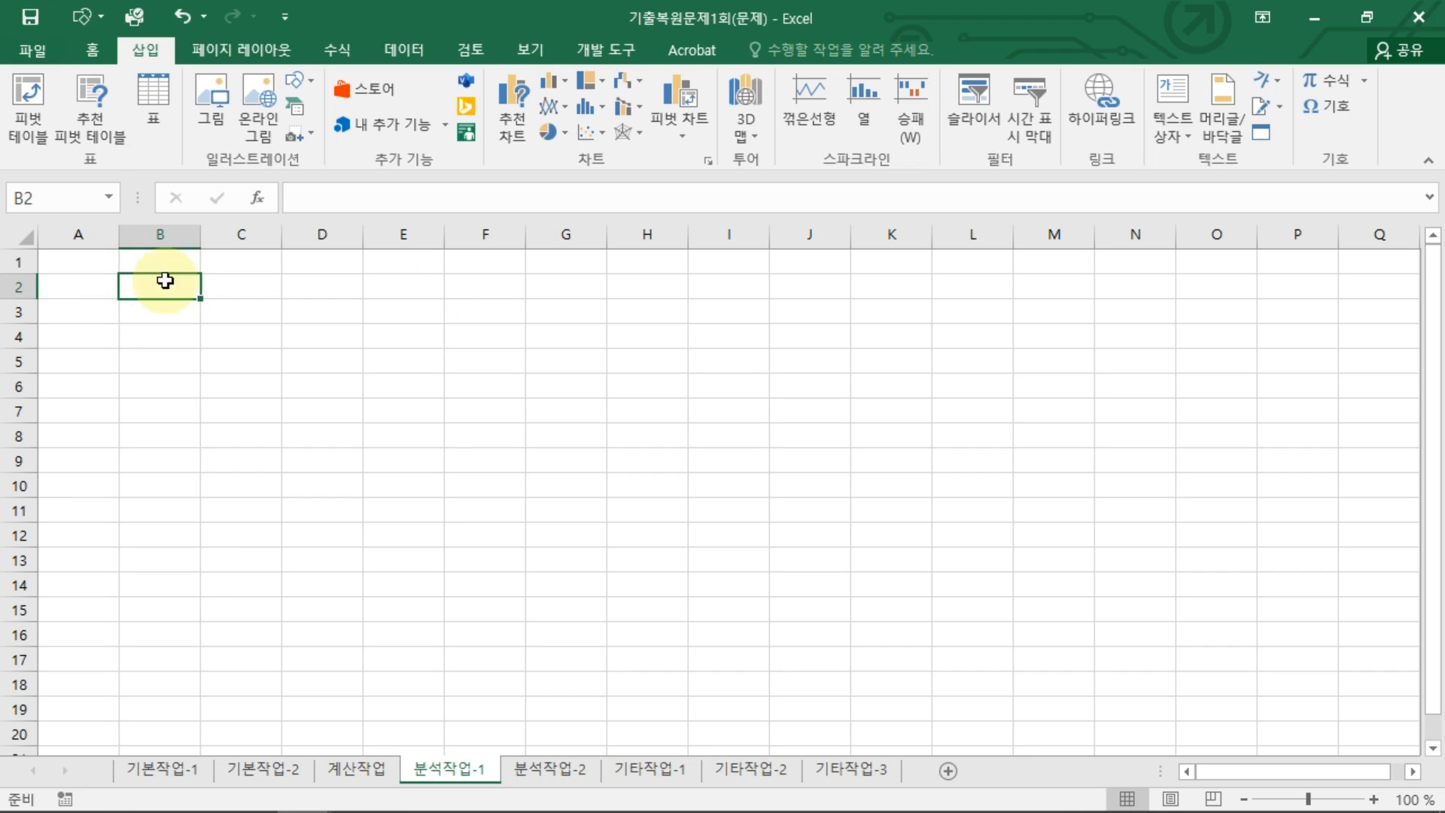
Start a pivot table at B2 of 분석작업-1 based on an external data source and browse for the source file
{"action": "left_click", "coordinate": [33, 124]}
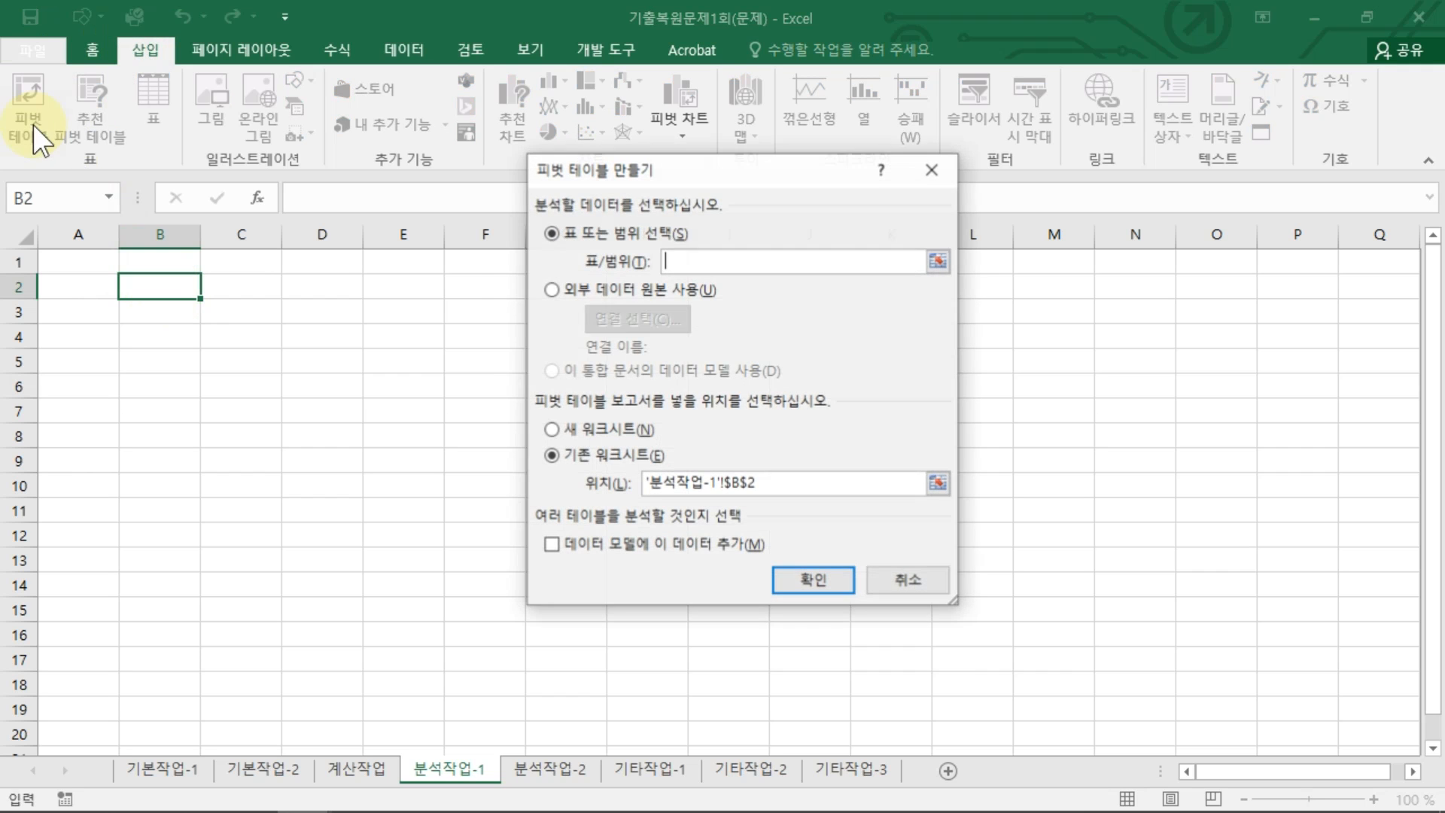
{"action": "left_click", "coordinate": [606, 286]}
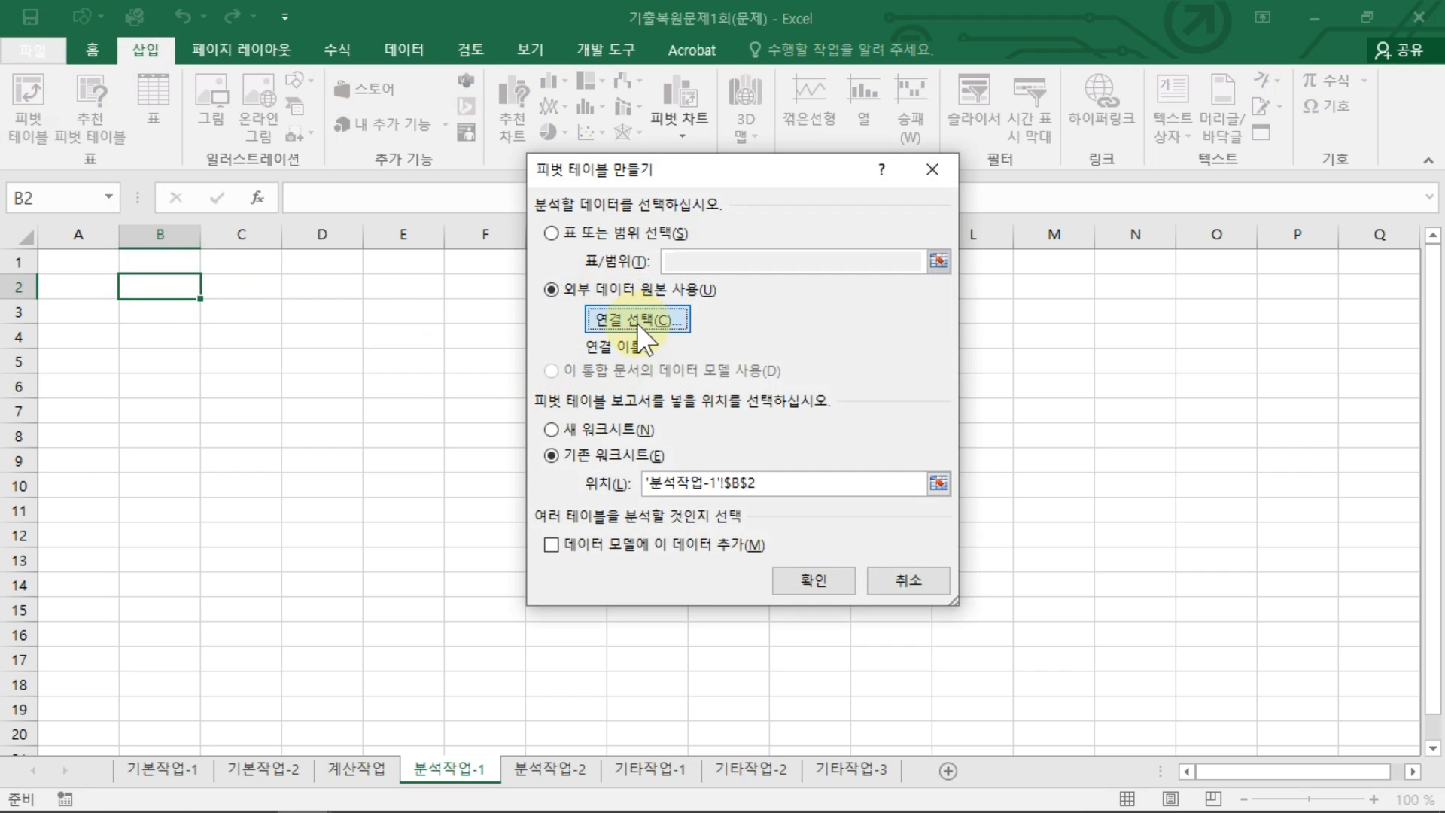
{"action": "left_click", "coordinate": [636, 320]}
{"action": "left_click", "coordinate": [559, 634]}
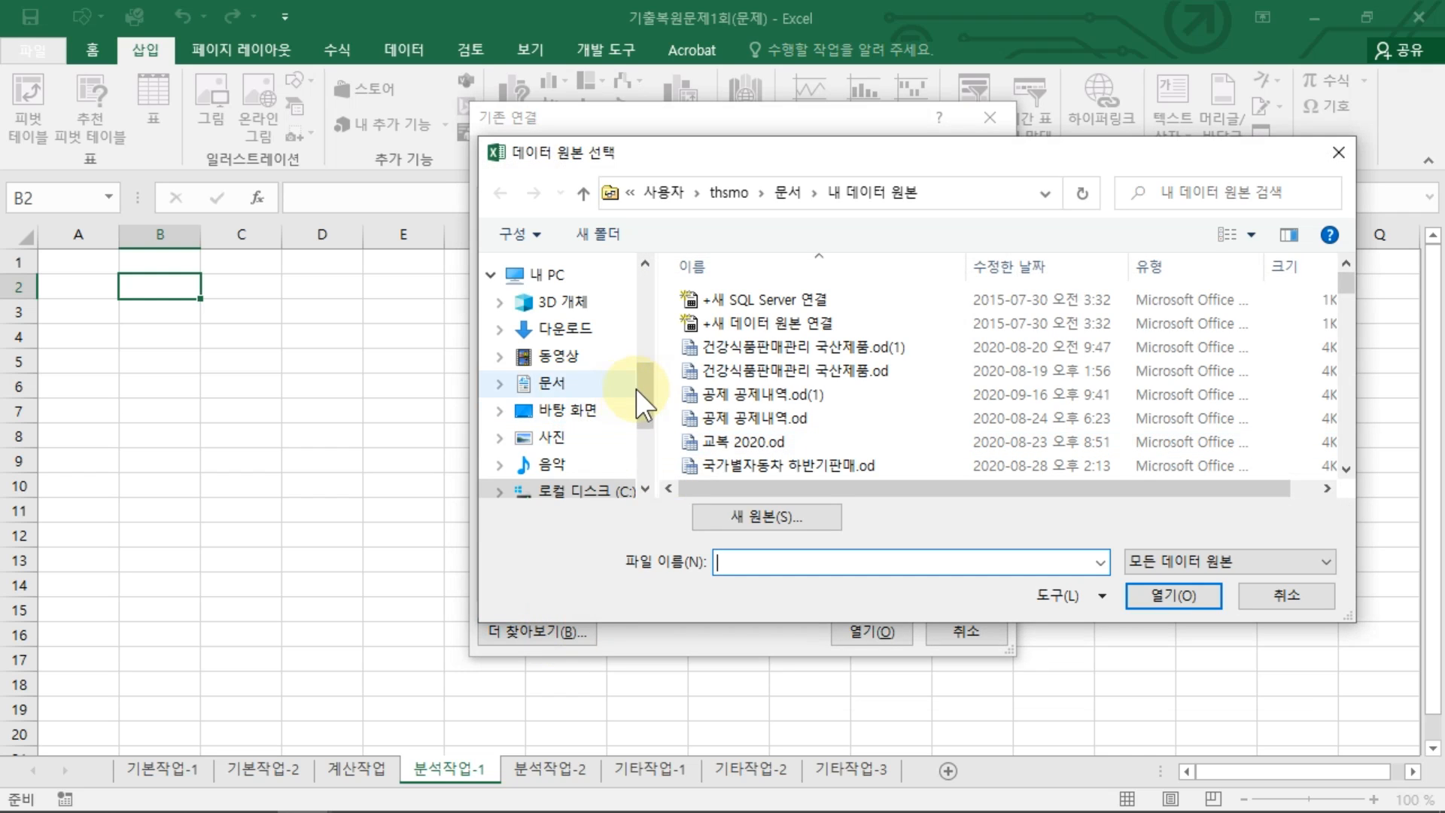
Open the 대출현황 PRN file from C:\컴활1급\스프레드시트\6.기출문제 as the data source
{"action": "left_click_drag", "start_coordinate": [638, 390], "coordinate": [639, 423]}
{"action": "left_click", "coordinate": [618, 374]}
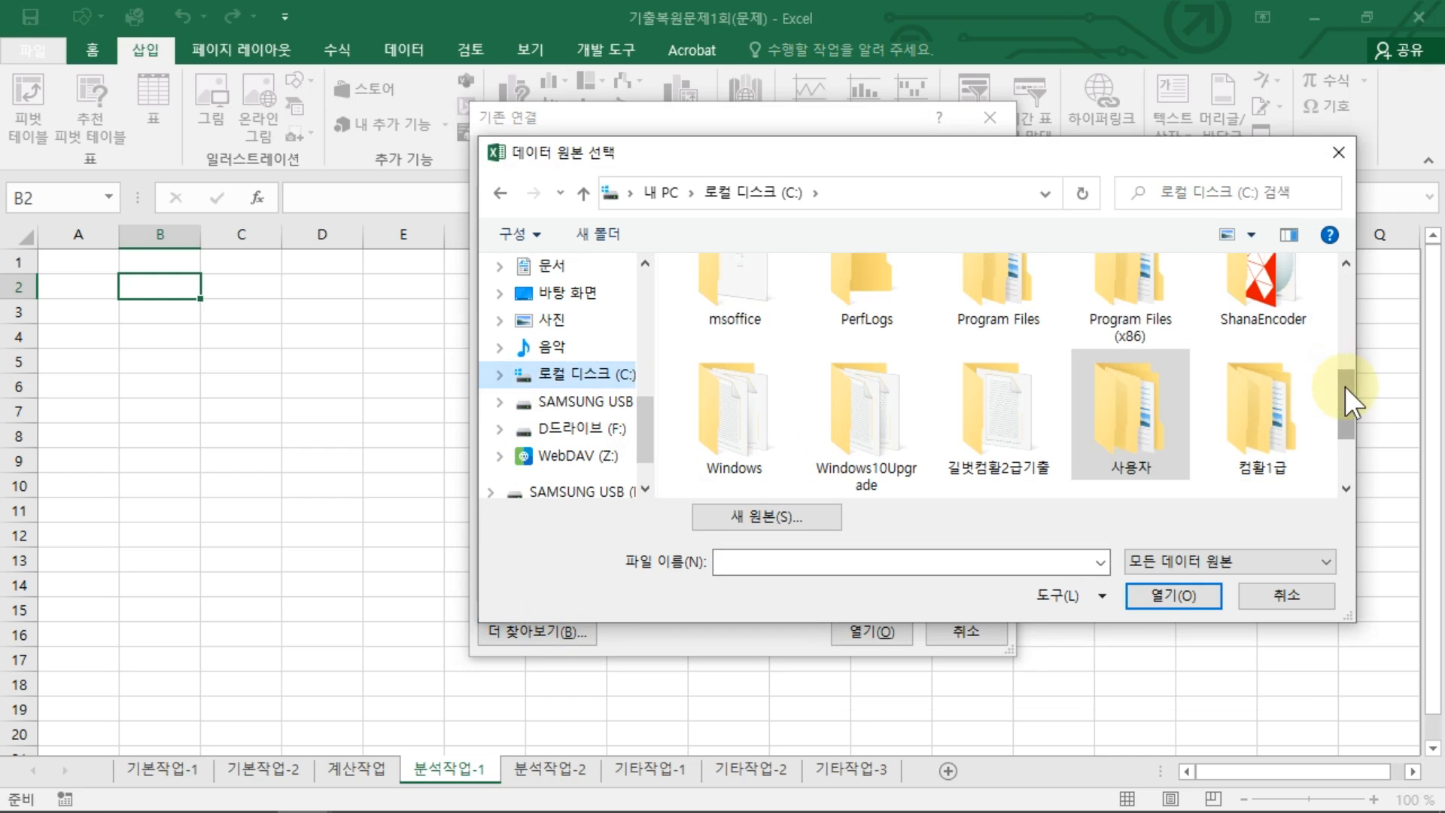
{"action": "left_click_drag", "start_coordinate": [1344, 386], "coordinate": [1339, 441]}
{"action": "double_click", "coordinate": [1267, 316]}
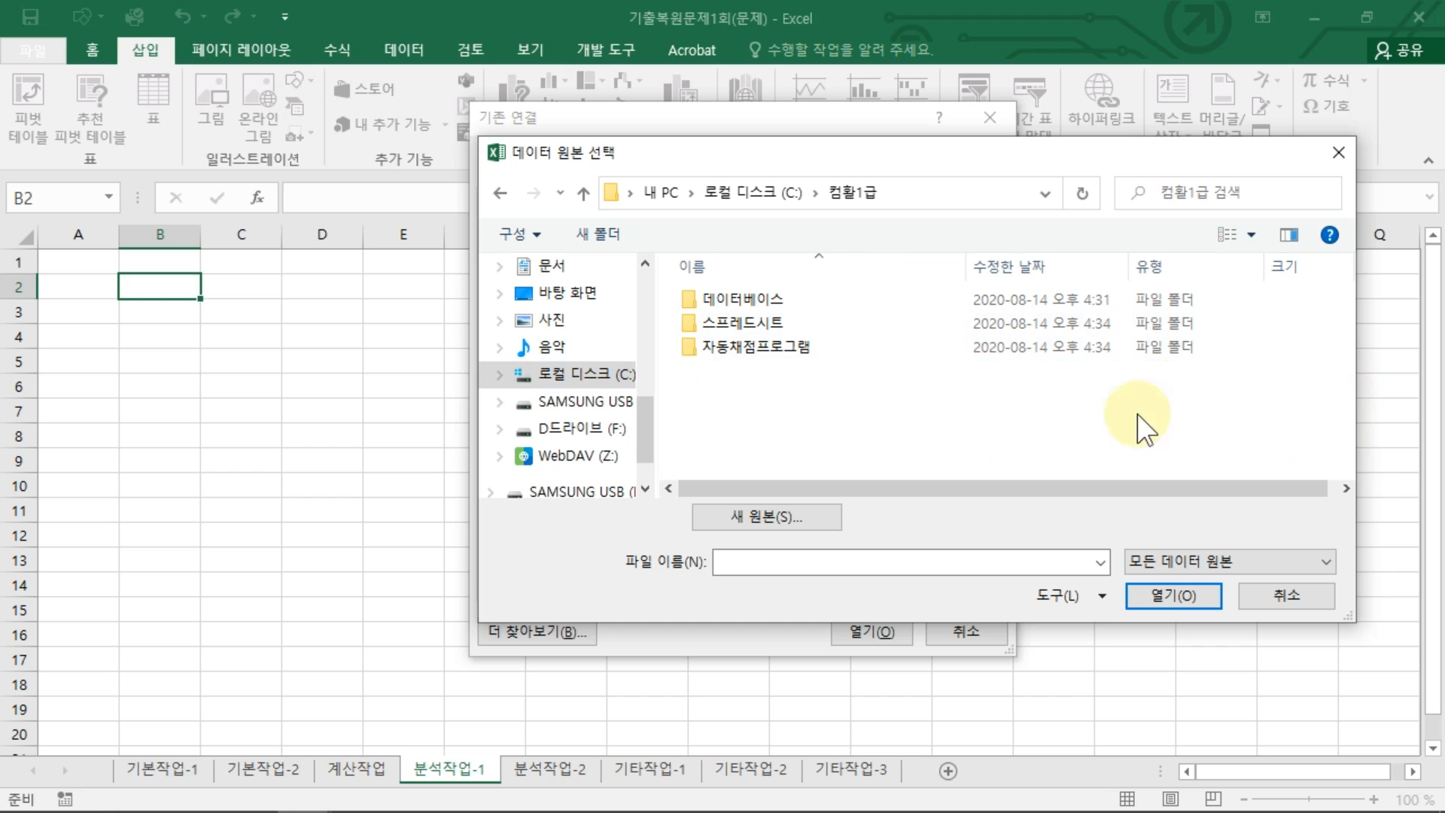
{"action": "double_click", "coordinate": [747, 323]}
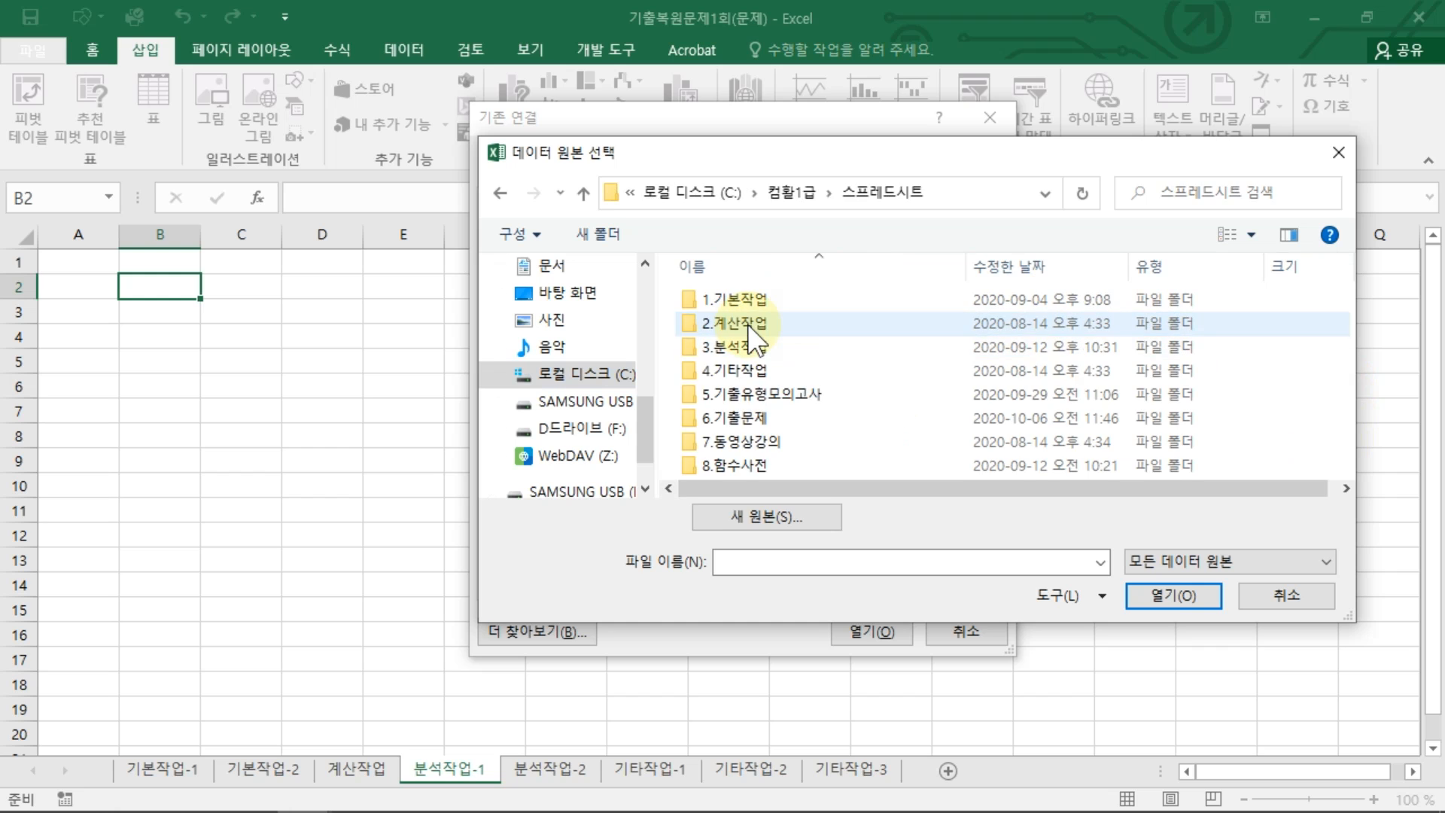
{"action": "double_click", "coordinate": [743, 417]}
{"action": "scroll", "coordinate": [745, 417], "scroll_direction": "down", "scroll_amount": 7}
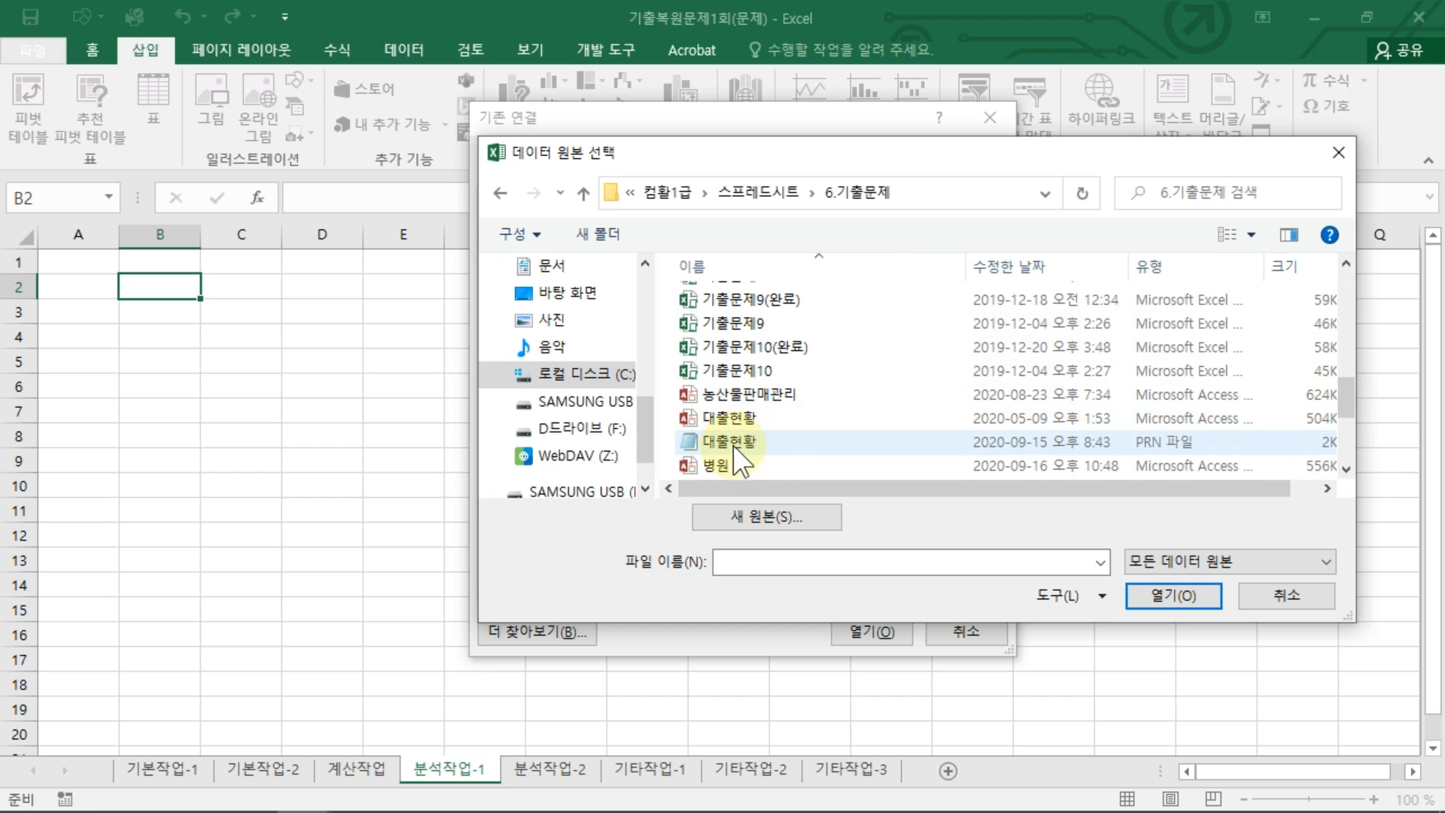
{"action": "left_click", "coordinate": [730, 442]}
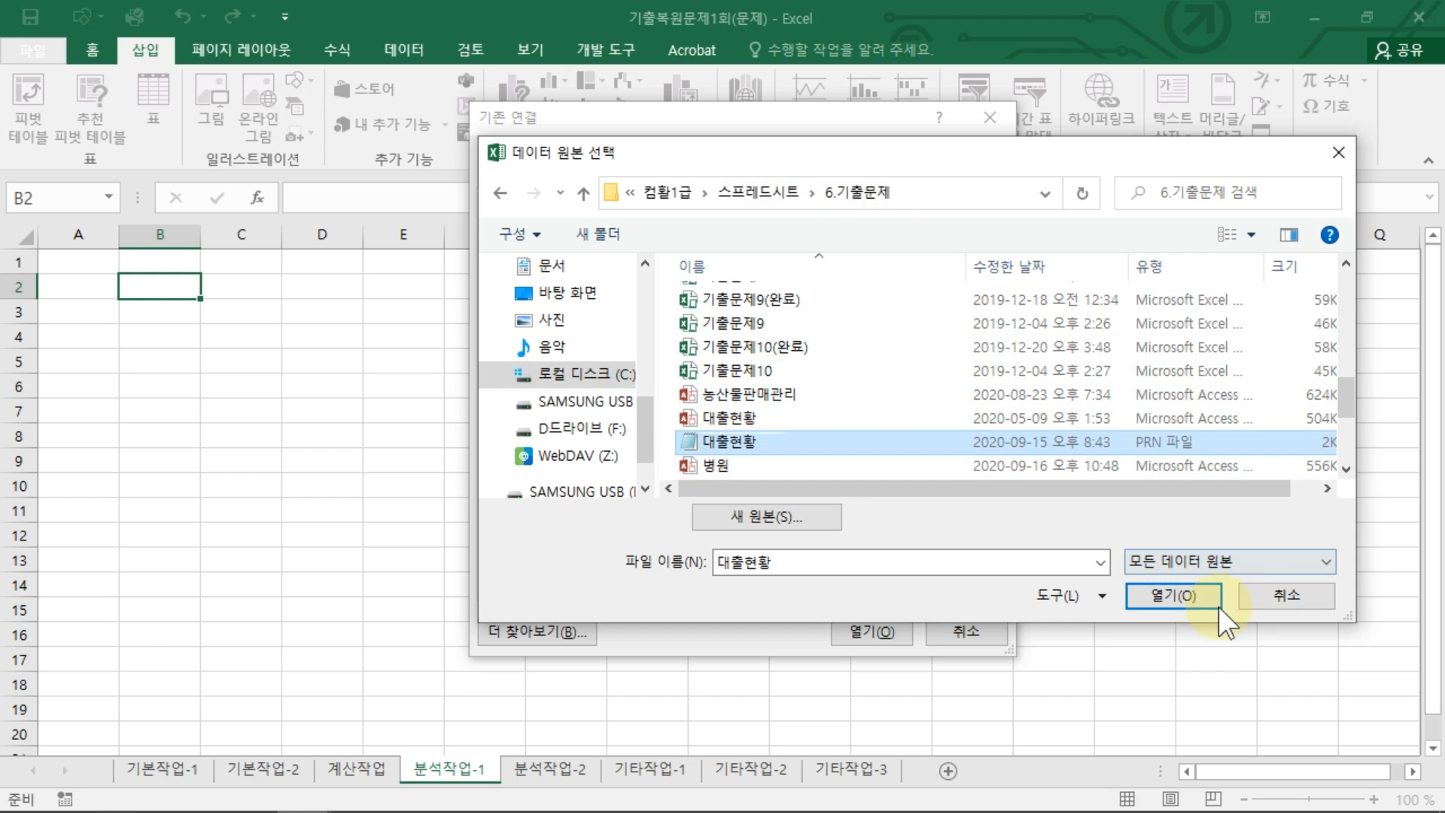
{"action": "left_click", "coordinate": [1173, 595]}
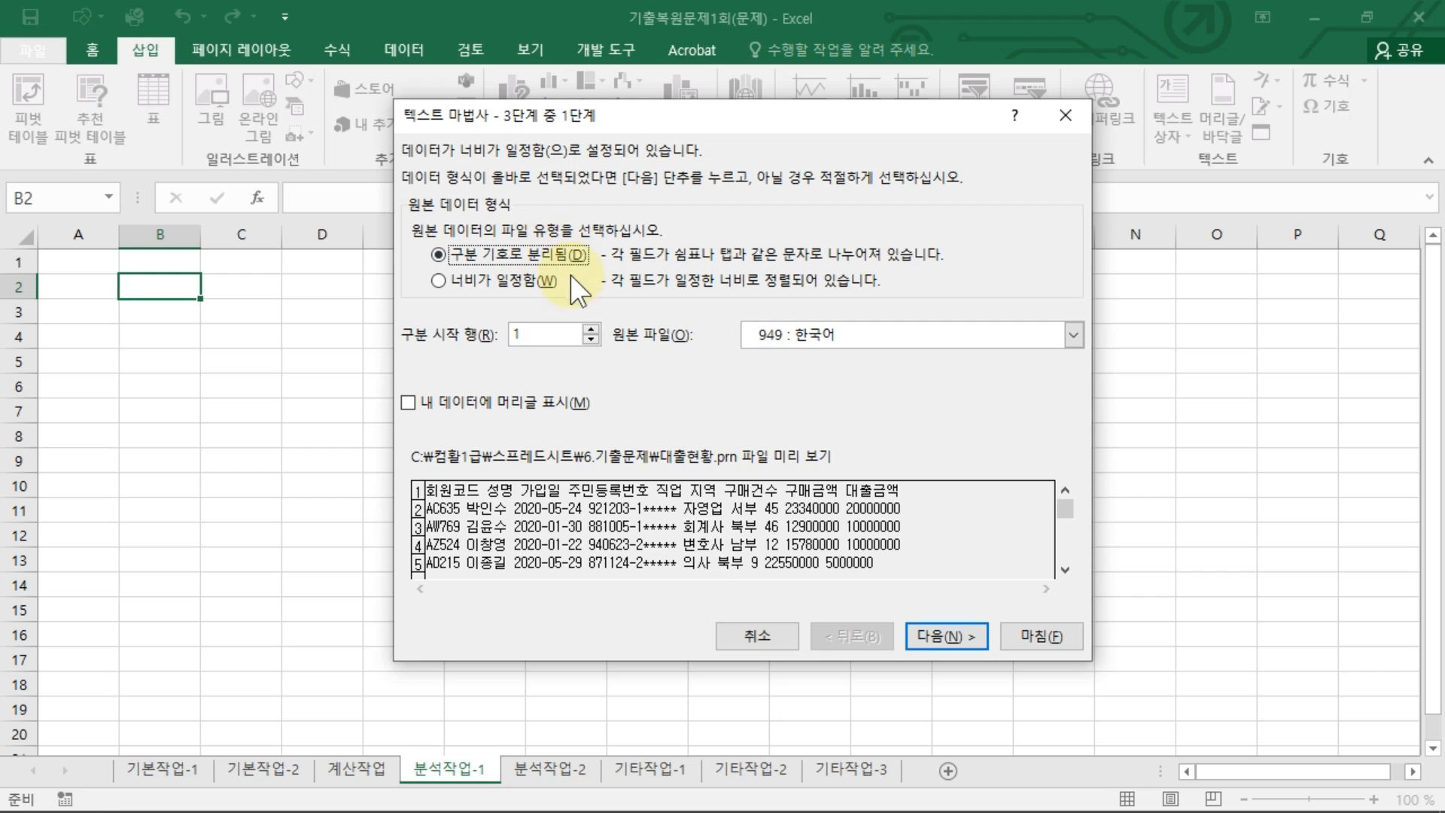
{"action": "key", "text": "ctrl+2"}
{"action": "left_click_drag", "start_coordinate": [482, 493], "coordinate": [481, 492]}
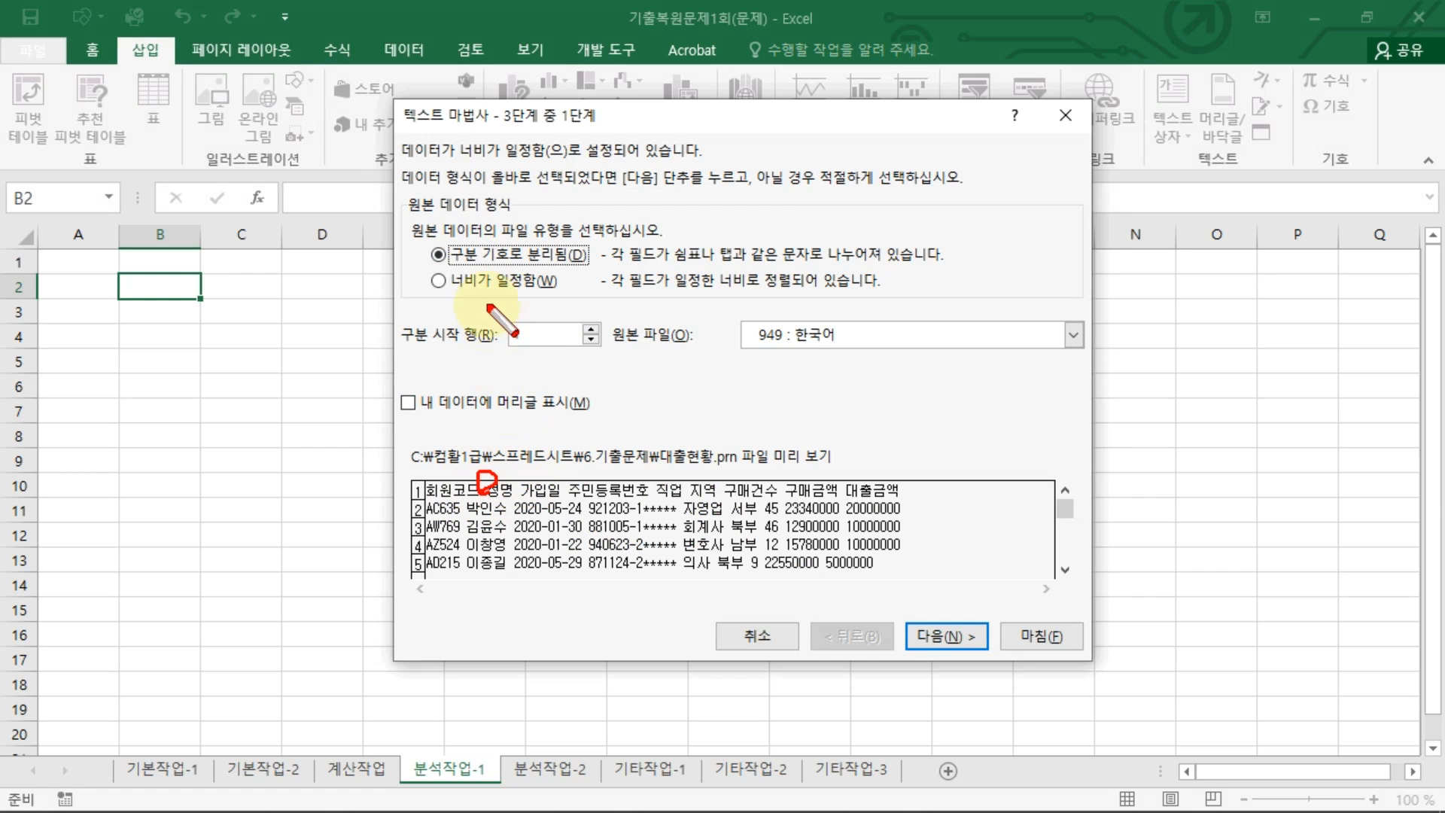
{"action": "key", "text": "Escape"}
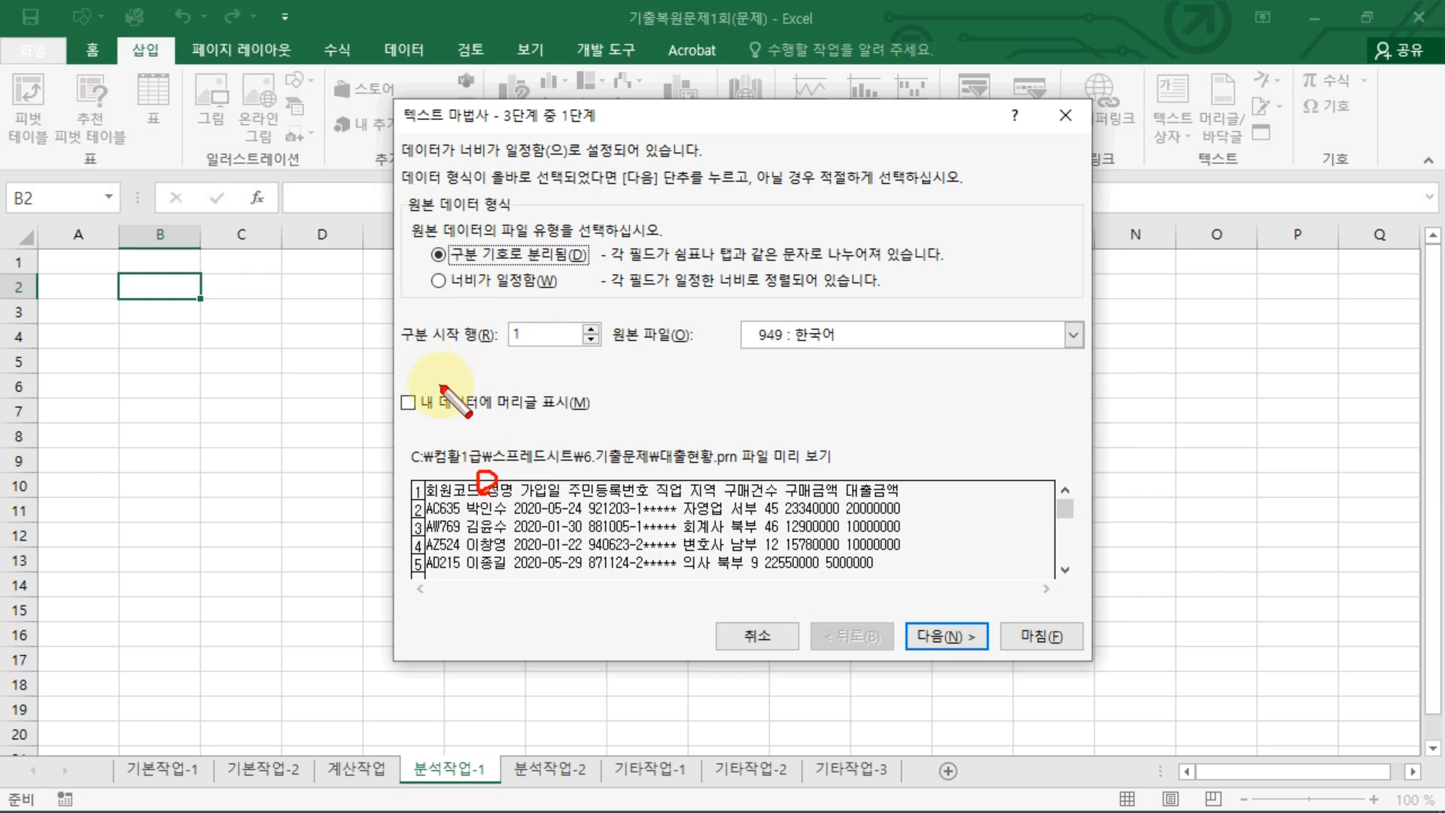
Treat the text file as delimited data with headers, using space as the only delimiter, and proceed to the column formats
{"action": "left_click", "coordinate": [406, 406]}
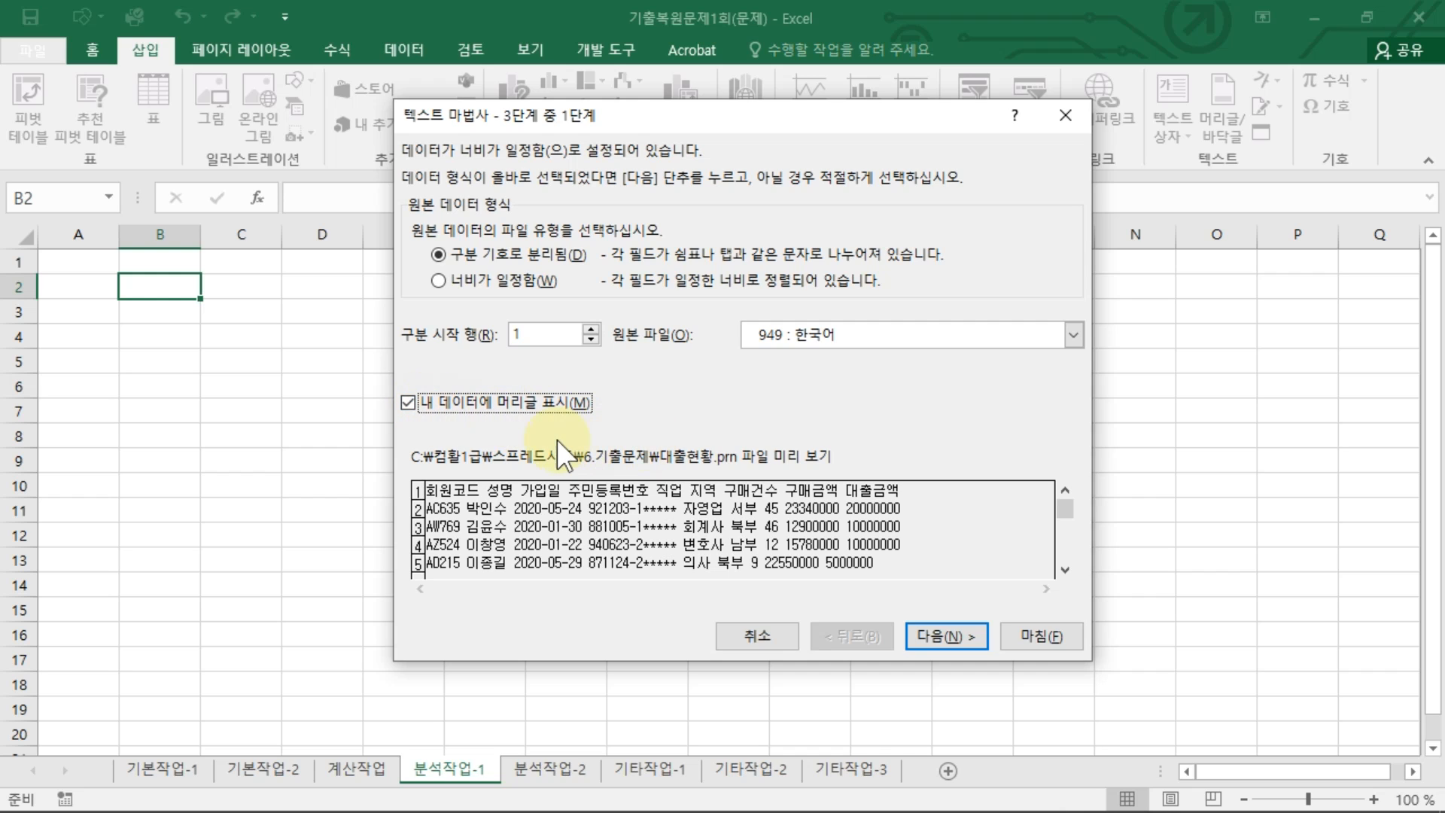
{"action": "left_click", "coordinate": [481, 252]}
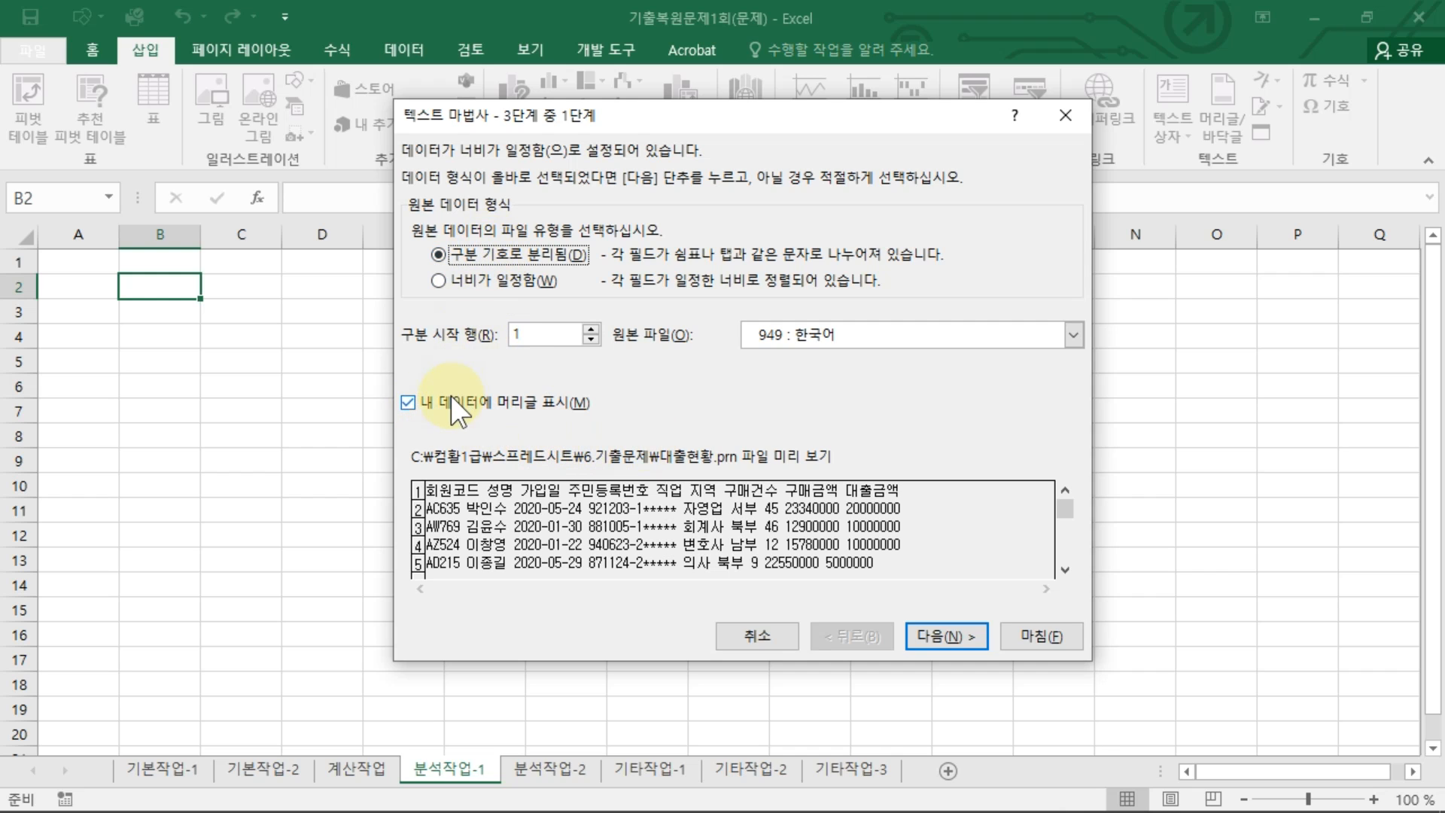
{"action": "left_click", "coordinate": [951, 630]}
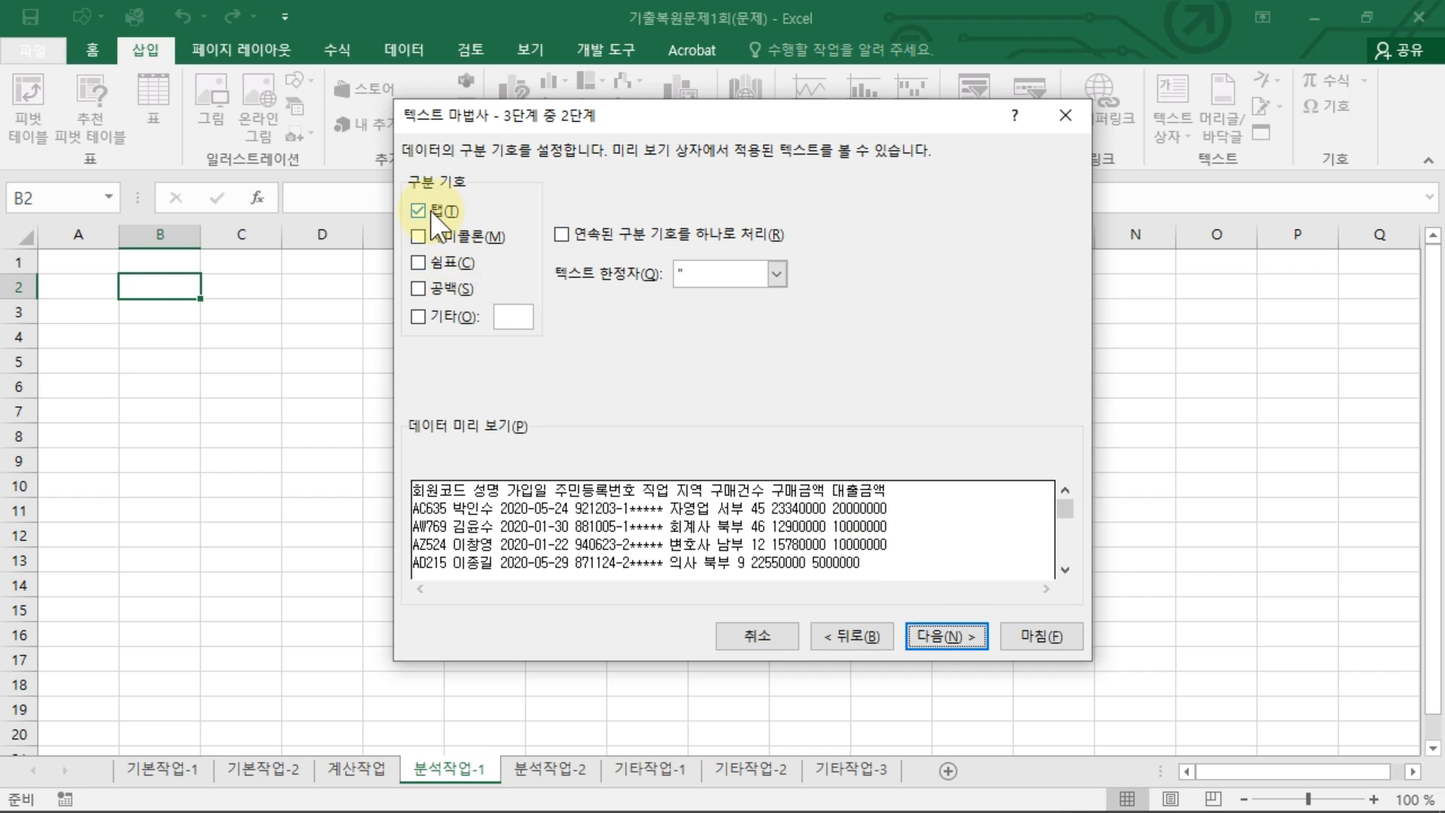
{"action": "left_click", "coordinate": [423, 287]}
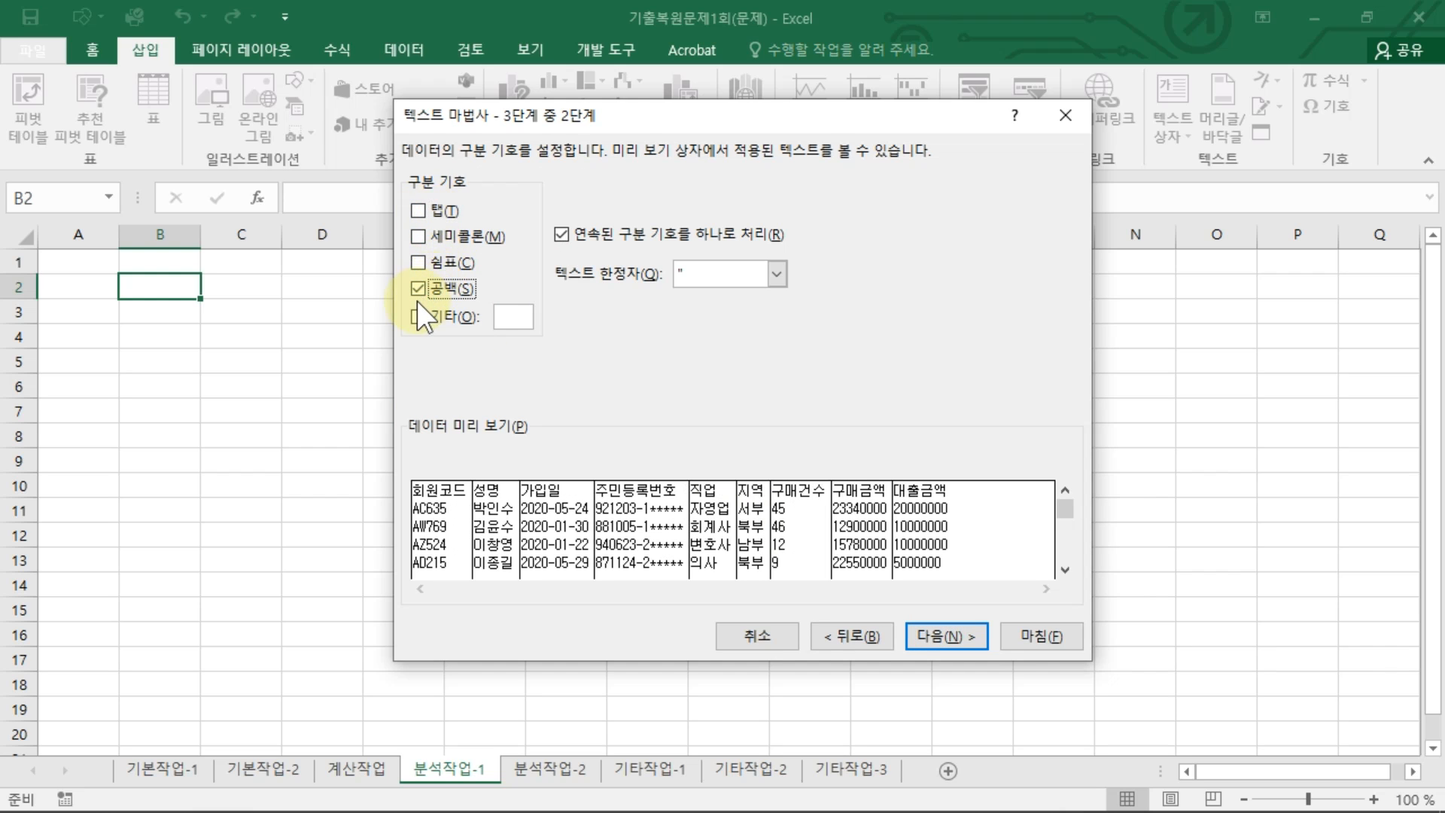
{"action": "left_click", "coordinate": [970, 640]}
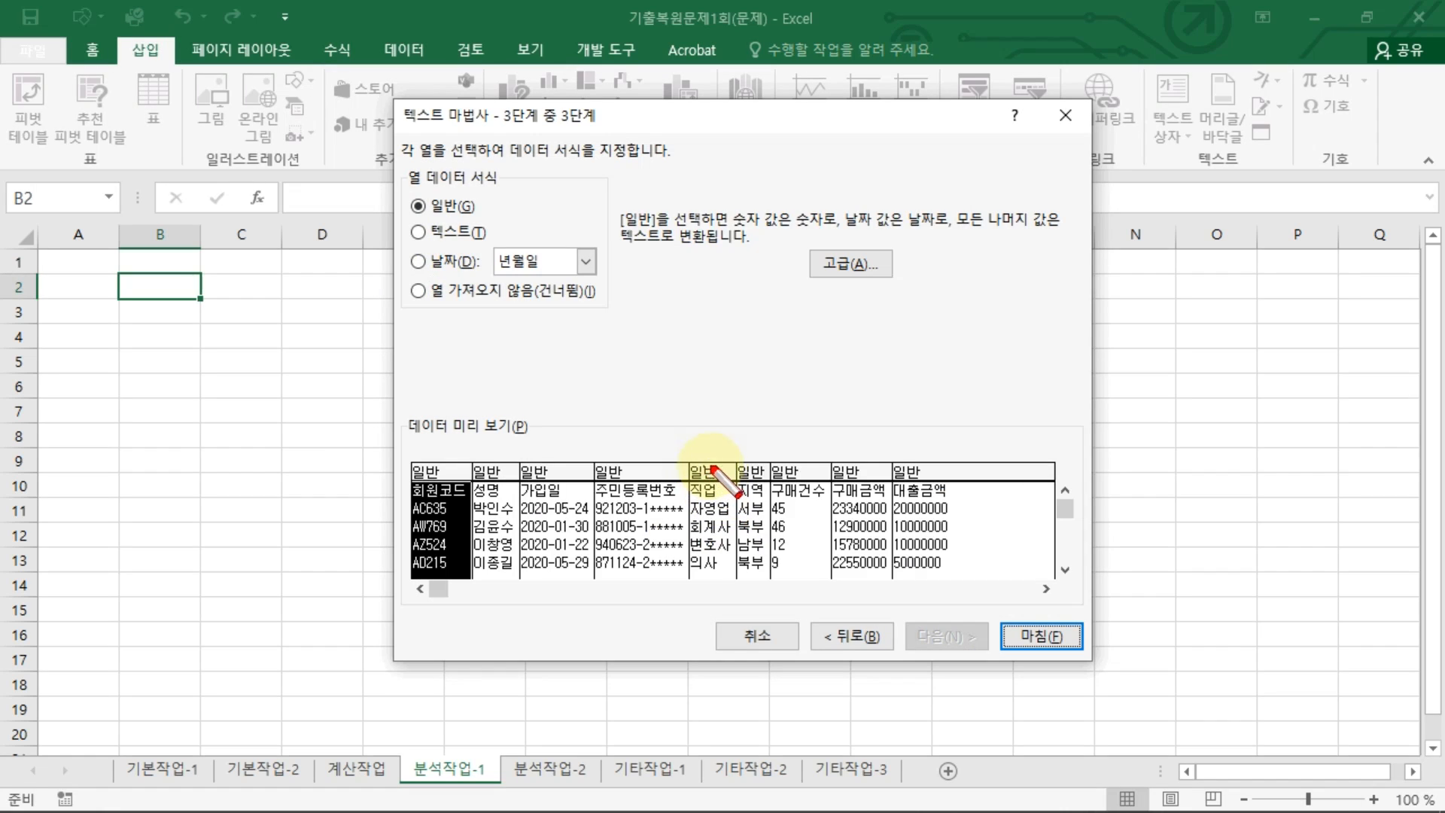
{"action": "mouse_move", "coordinate": [702, 444]}
{"action": "left_mouse_down"}
{"action": "mouse_move", "coordinate": [729, 439]}
{"action": "mouse_move", "coordinate": [753, 472]}
{"action": "mouse_move", "coordinate": [773, 451]}
{"action": "mouse_move", "coordinate": [714, 457]}
{"action": "mouse_move", "coordinate": [764, 455]}
{"action": "mouse_move", "coordinate": [729, 505]}
{"action": "mouse_move", "coordinate": [730, 484]}
{"action": "mouse_move", "coordinate": [768, 495]}
{"action": "left_mouse_up"}
{"action": "key", "text": "Escape"}
{"action": "key", "text": "ctrl+2"}
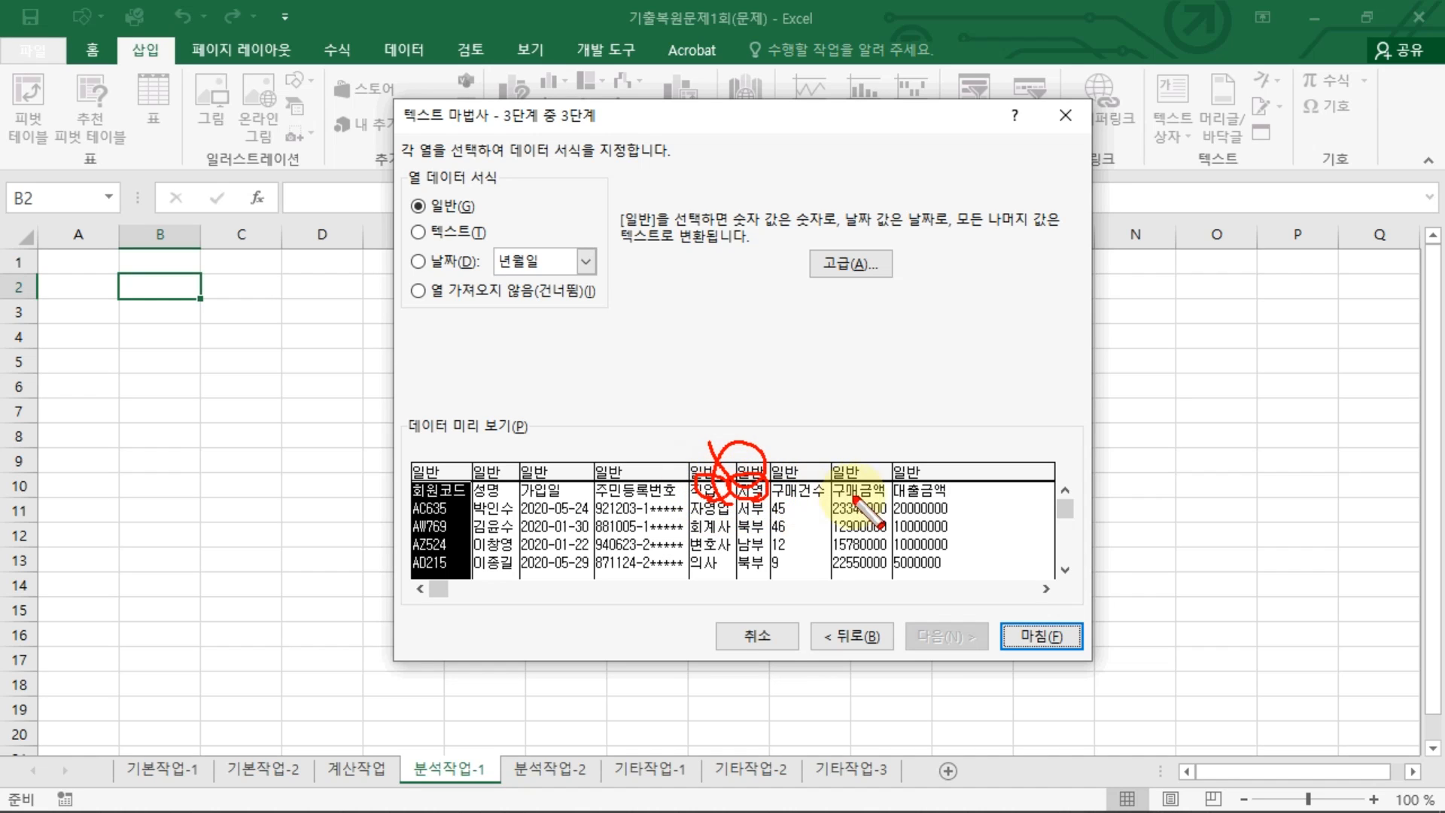
{"action": "left_click_drag", "start_coordinate": [856, 498], "coordinate": [862, 500]}
{"action": "mouse_move", "coordinate": [901, 480]}
{"action": "left_mouse_down"}
{"action": "mouse_move", "coordinate": [937, 491]}
{"action": "mouse_move", "coordinate": [901, 502]}
{"action": "left_mouse_up"}
{"action": "left_click_drag", "start_coordinate": [446, 468], "coordinate": [483, 498]}
{"action": "mouse_move", "coordinate": [469, 472]}
{"action": "left_mouse_down"}
{"action": "mouse_move", "coordinate": [451, 502]}
{"action": "mouse_move", "coordinate": [530, 499]}
{"action": "left_mouse_up"}
{"action": "mouse_move", "coordinate": [521, 482]}
{"action": "left_mouse_down"}
{"action": "mouse_move", "coordinate": [509, 502]}
{"action": "mouse_move", "coordinate": [569, 503]}
{"action": "left_mouse_up"}
{"action": "left_click_drag", "start_coordinate": [619, 482], "coordinate": [623, 506]}
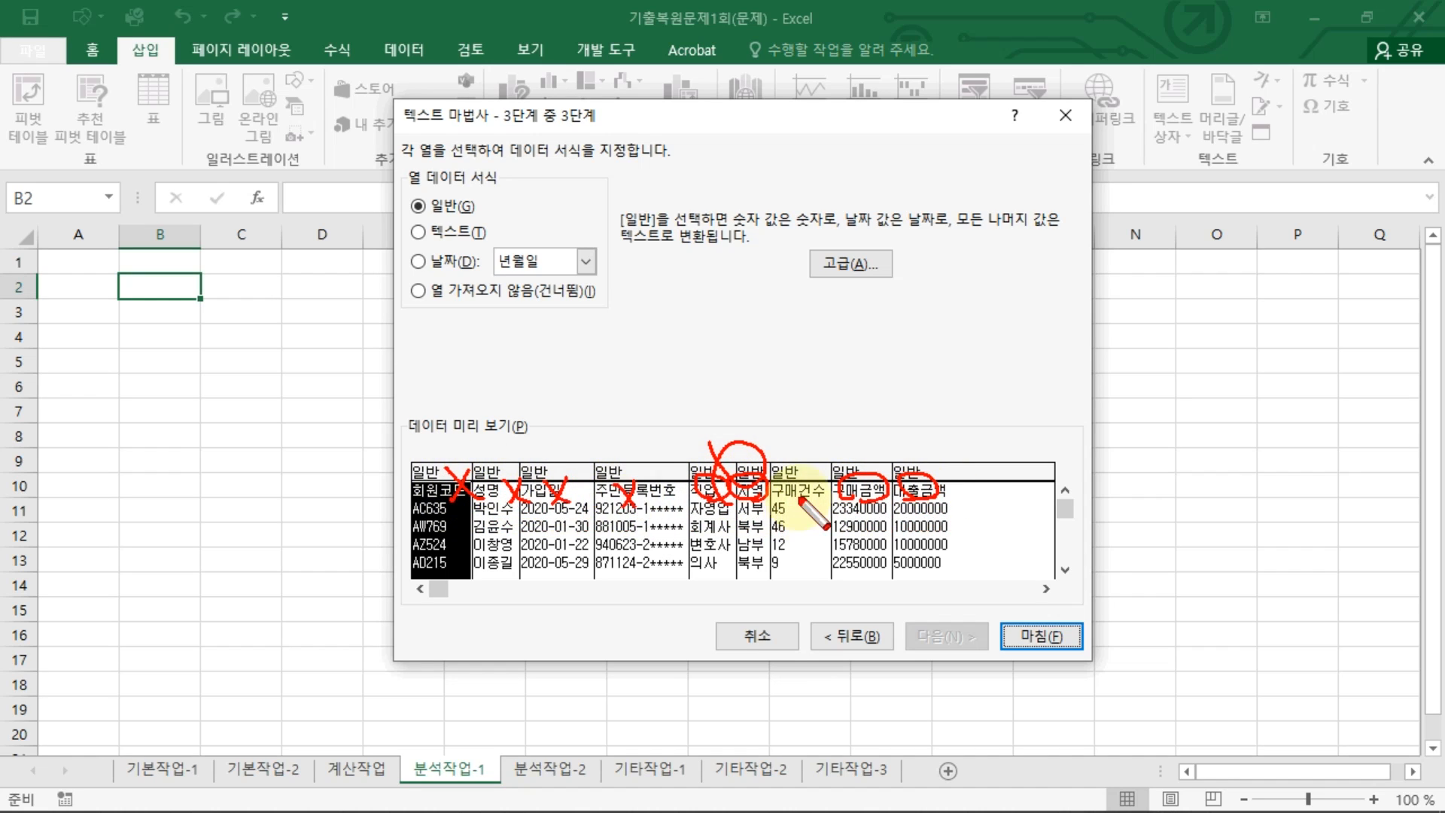
{"action": "left_click_drag", "start_coordinate": [791, 485], "coordinate": [811, 510]}
{"action": "left_click_drag", "start_coordinate": [811, 510], "coordinate": [822, 482]}
{"action": "key", "text": "Escape"}
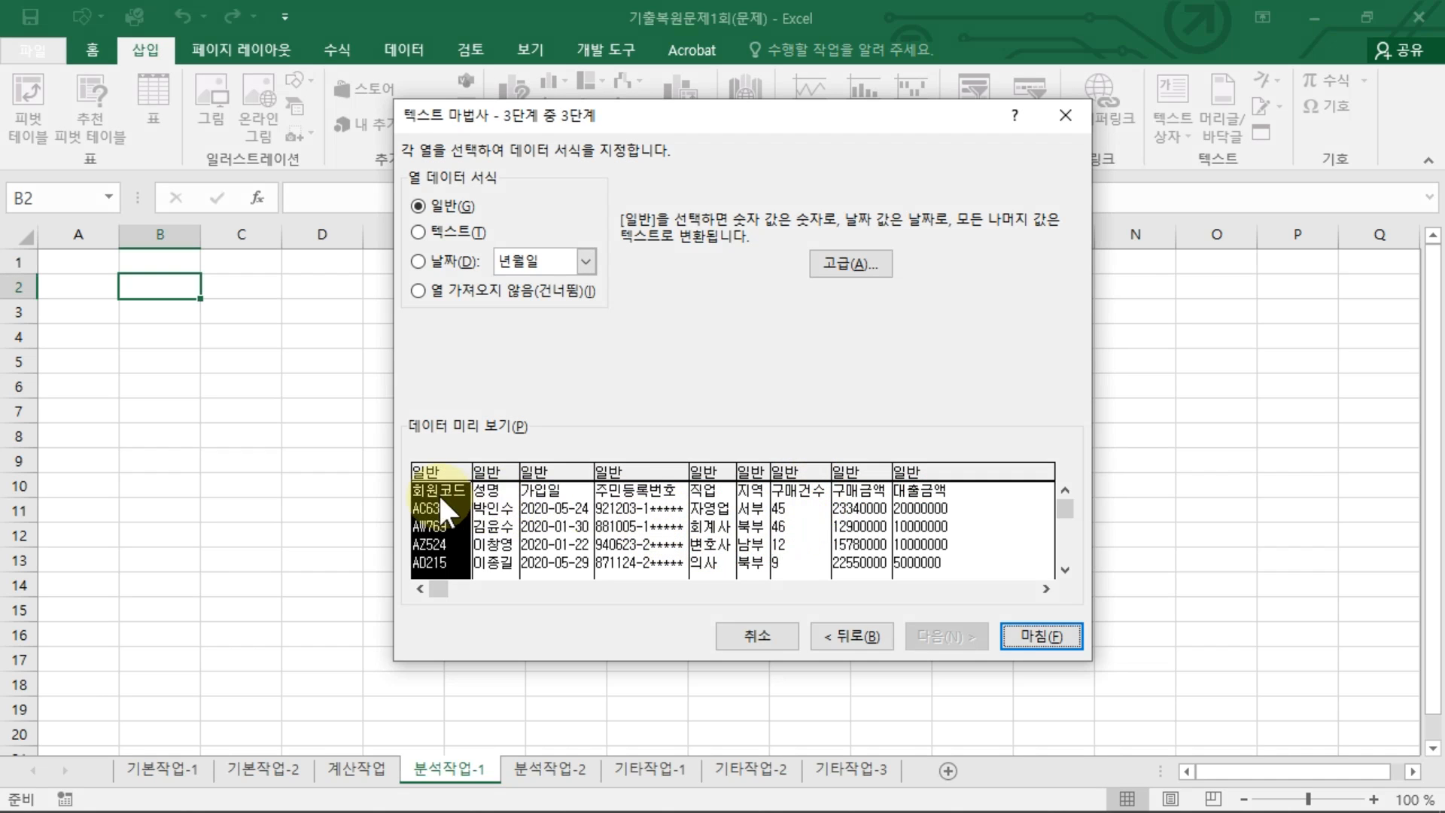
Exclude the 회원코드, 성명, 가입일, 주민등록번호 and 구매건수 columns from the import
{"action": "left_click", "coordinate": [638, 489], "text": "shift"}
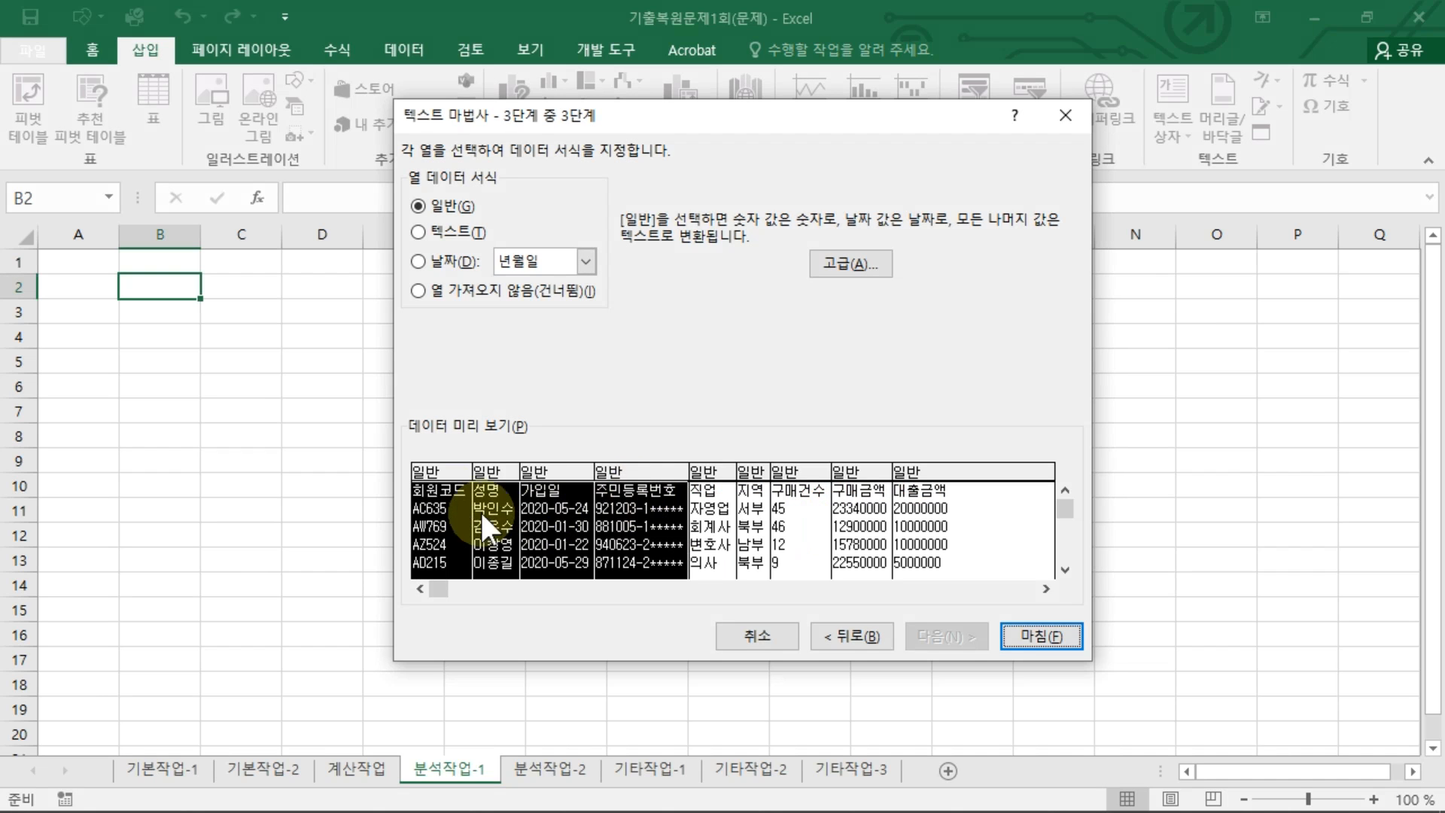
{"action": "left_click", "coordinate": [475, 291]}
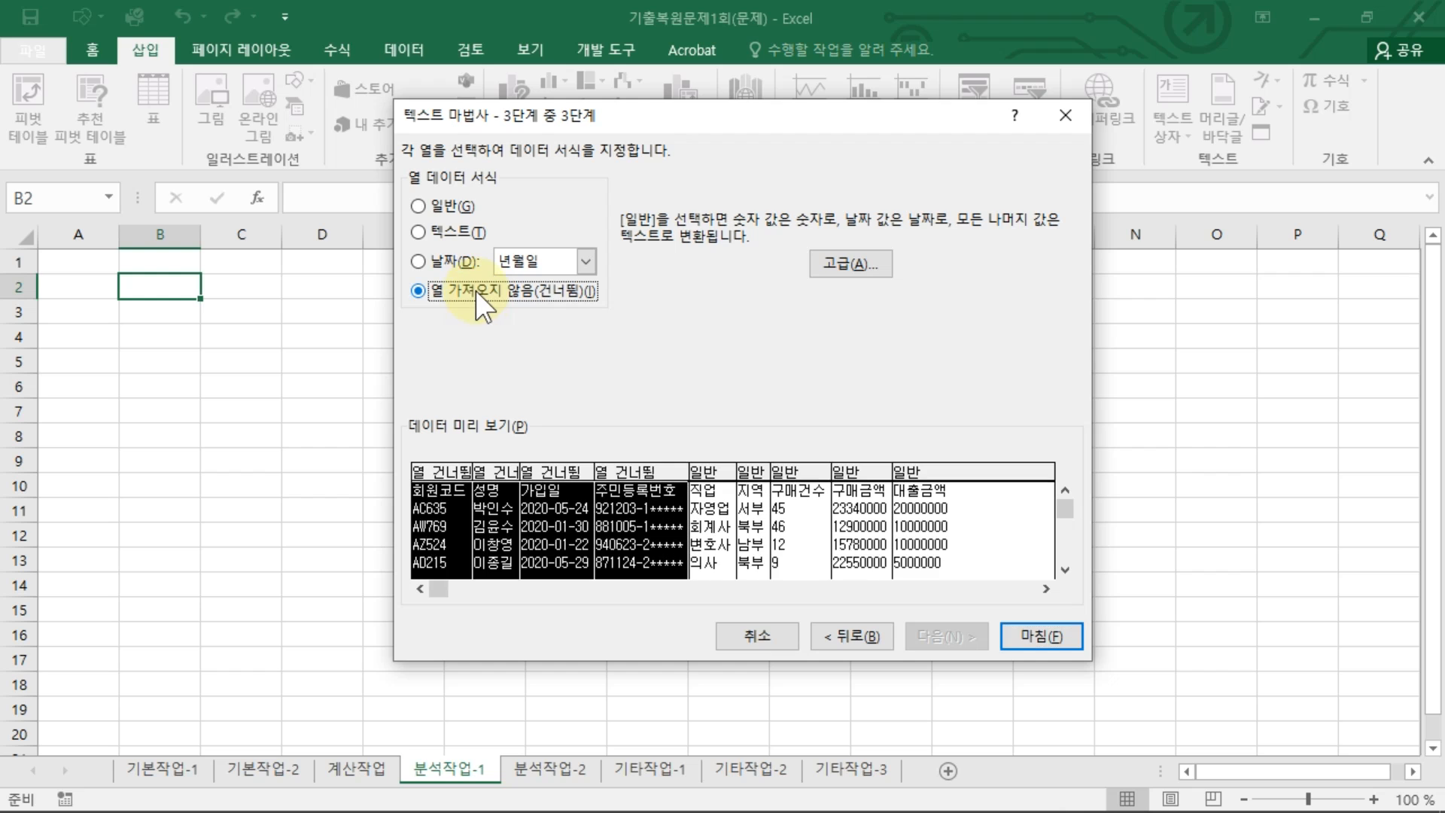
{"action": "left_click", "coordinate": [791, 489]}
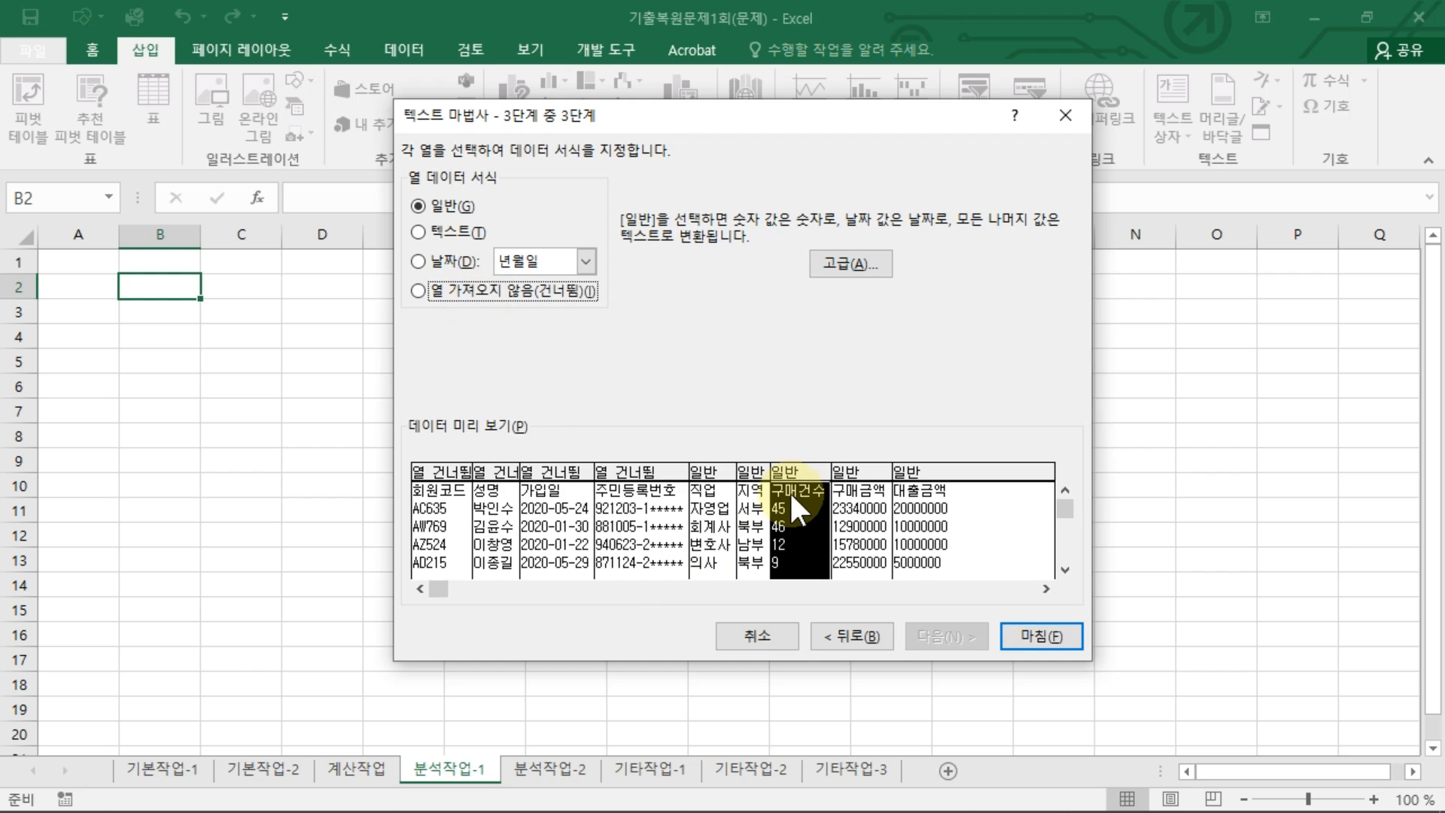
{"action": "left_click", "coordinate": [462, 289]}
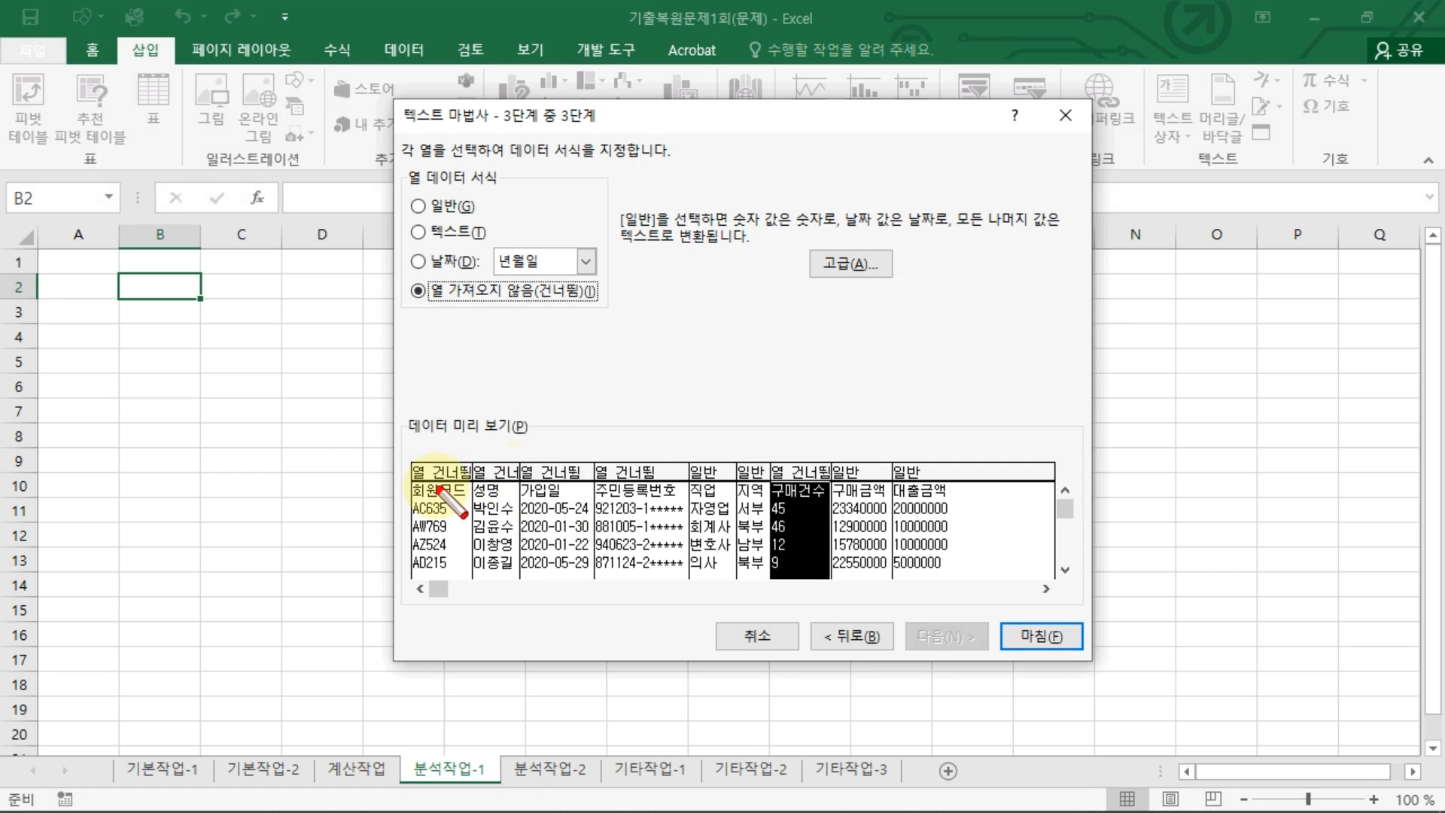
{"action": "left_click_drag", "start_coordinate": [419, 481], "coordinate": [519, 481]}
{"action": "left_click_drag", "start_coordinate": [529, 480], "coordinate": [646, 484]}
{"action": "left_click_drag", "start_coordinate": [791, 454], "coordinate": [797, 484]}
{"action": "mouse_move", "coordinate": [695, 436]}
{"action": "left_mouse_down"}
{"action": "mouse_move", "coordinate": [711, 479]}
{"action": "mouse_move", "coordinate": [731, 451]}
{"action": "mouse_move", "coordinate": [752, 469]}
{"action": "left_mouse_up"}
{"action": "mouse_move", "coordinate": [753, 469]}
{"action": "left_mouse_down"}
{"action": "mouse_move", "coordinate": [766, 450]}
{"action": "mouse_move", "coordinate": [849, 459]}
{"action": "left_mouse_up"}
{"action": "left_click_drag", "start_coordinate": [849, 459], "coordinate": [858, 449]}
{"action": "left_click_drag", "start_coordinate": [888, 430], "coordinate": [907, 460]}
{"action": "left_click_drag", "start_coordinate": [907, 461], "coordinate": [930, 434]}
{"action": "mouse_move", "coordinate": [800, 453]}
{"action": "left_mouse_down"}
{"action": "mouse_move", "coordinate": [796, 511]}
{"action": "mouse_move", "coordinate": [787, 485]}
{"action": "left_mouse_up"}
Switch the 구매건수 column to General format and back to being skipped
{"action": "left_click", "coordinate": [420, 206]}
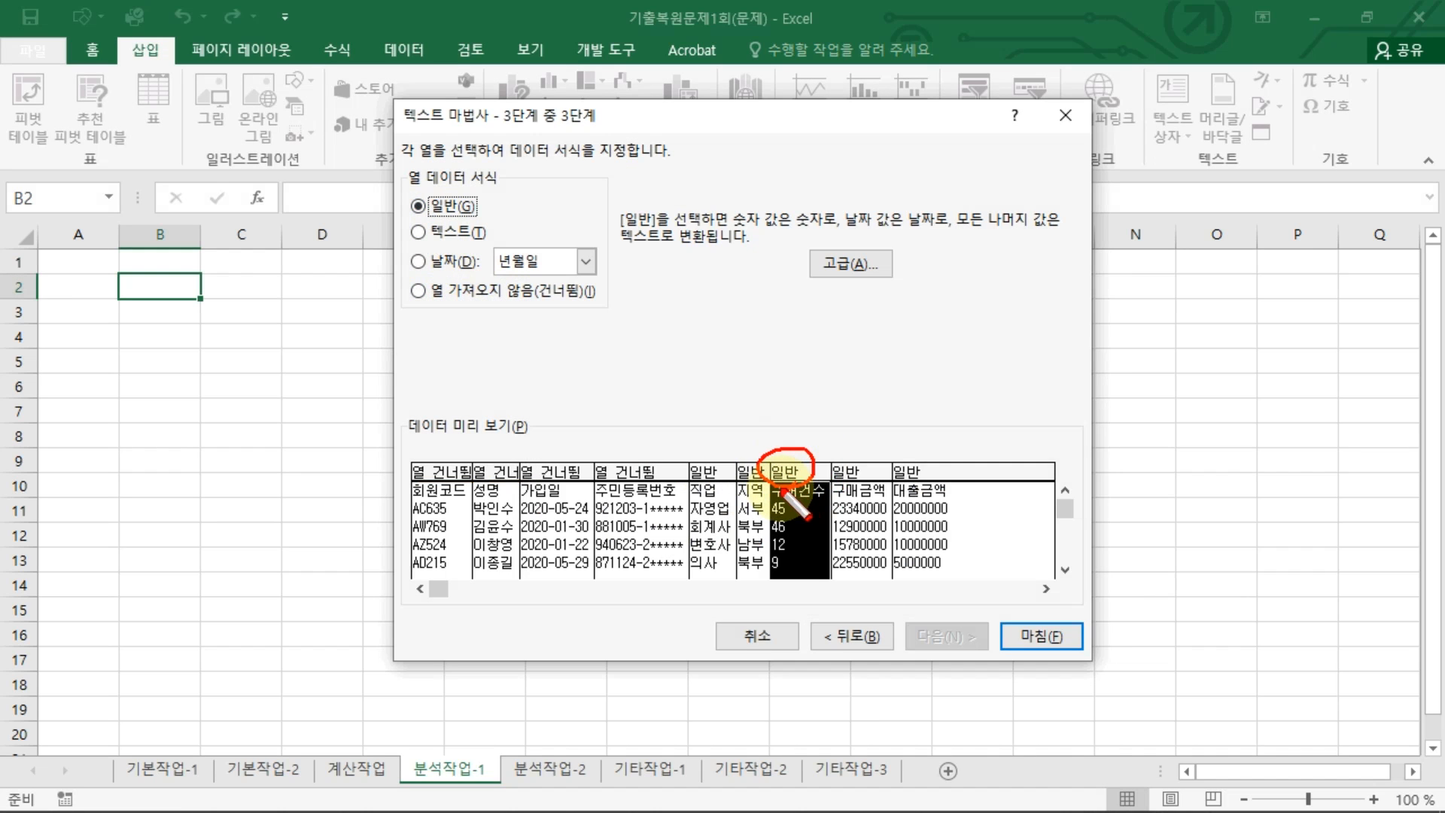
{"action": "left_click", "coordinate": [511, 290]}
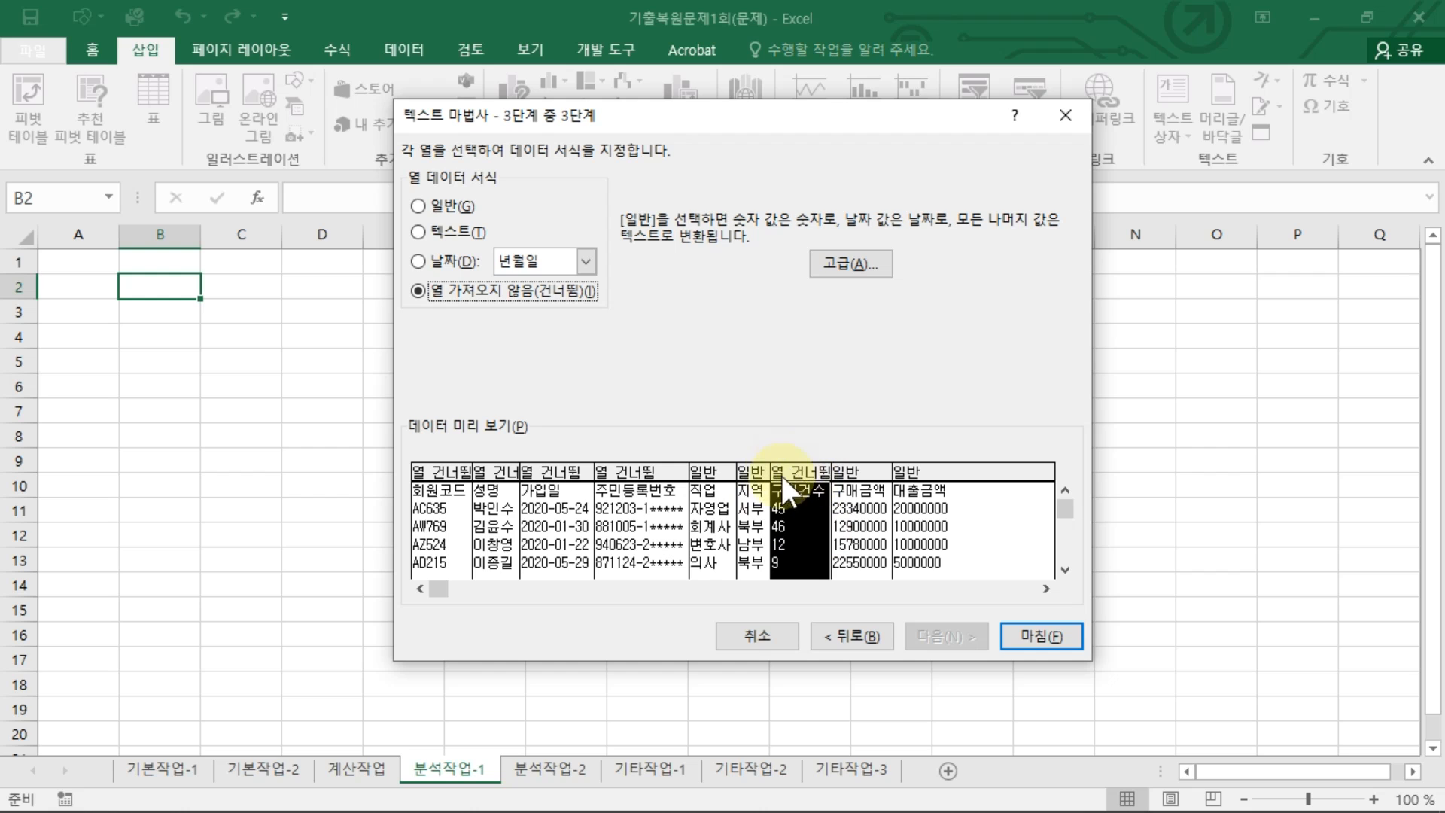
Finish the text import after checking the kept columns, and create the pivot table with its data added to the data model
{"action": "left_click", "coordinate": [721, 515]}
{"action": "left_click", "coordinate": [754, 514]}
{"action": "left_click", "coordinate": [873, 512]}
{"action": "left_click", "coordinate": [939, 556]}
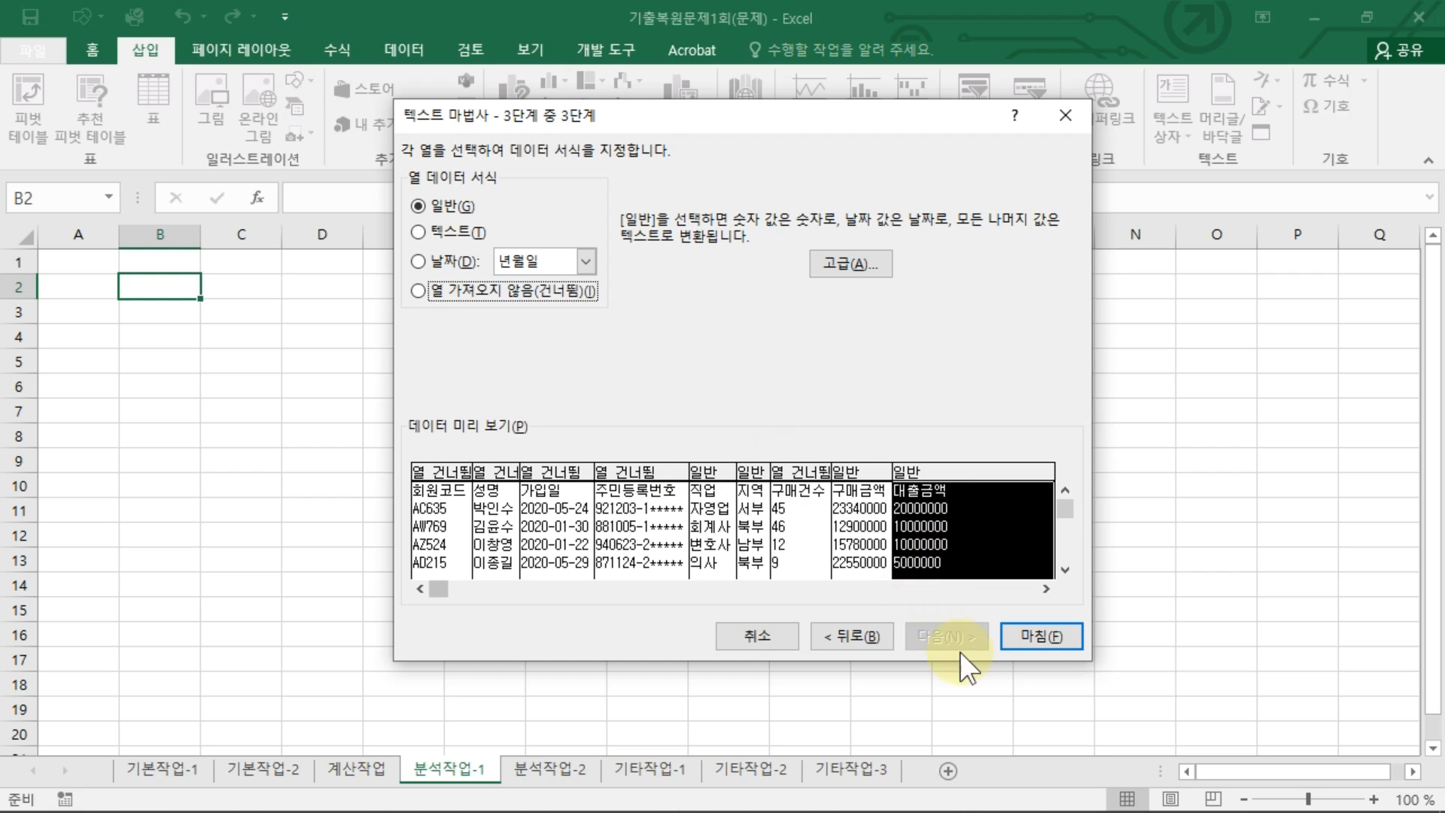
{"action": "left_click", "coordinate": [1080, 640]}
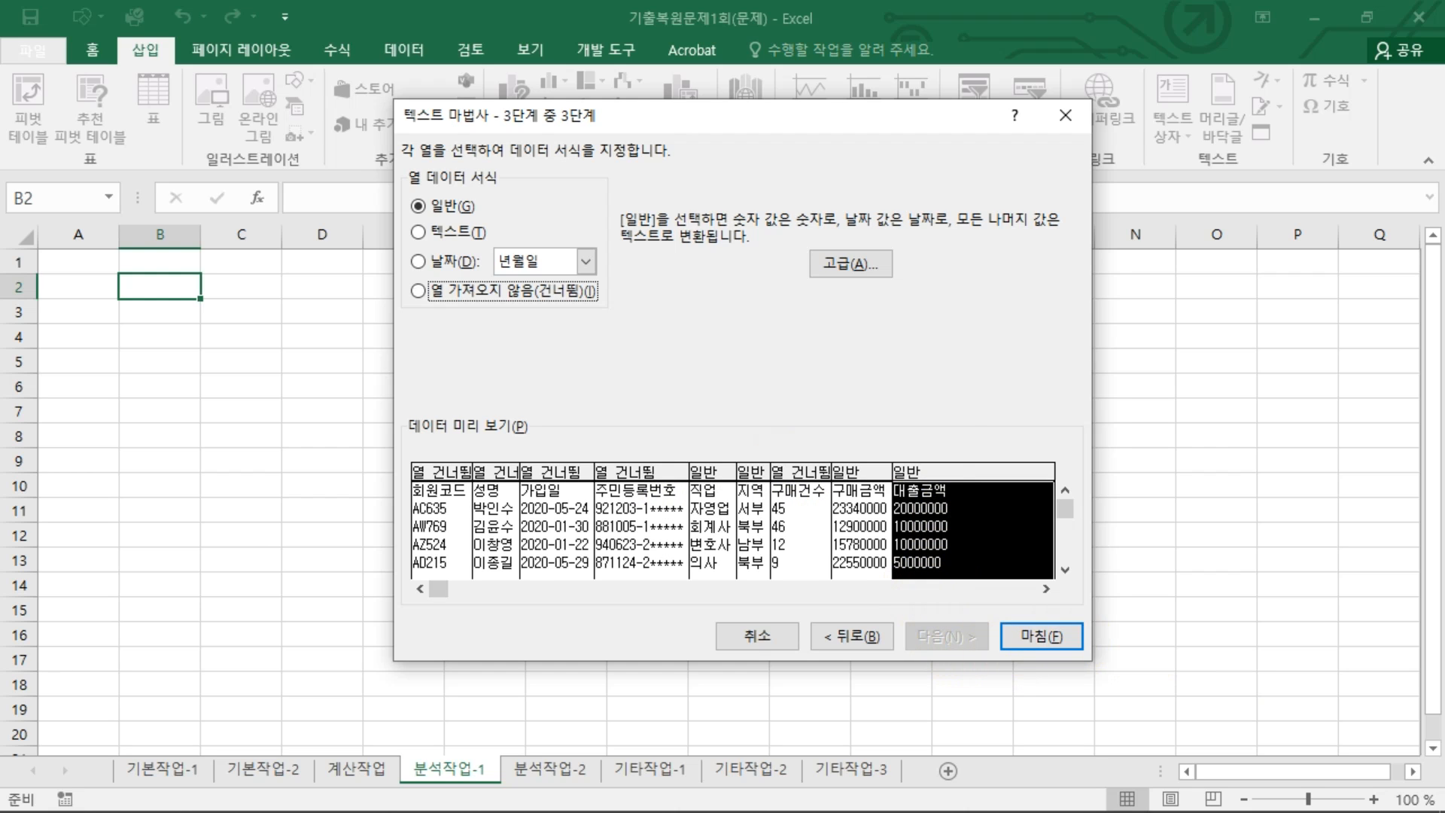
{"action": "left_click", "coordinate": [980, 354]}
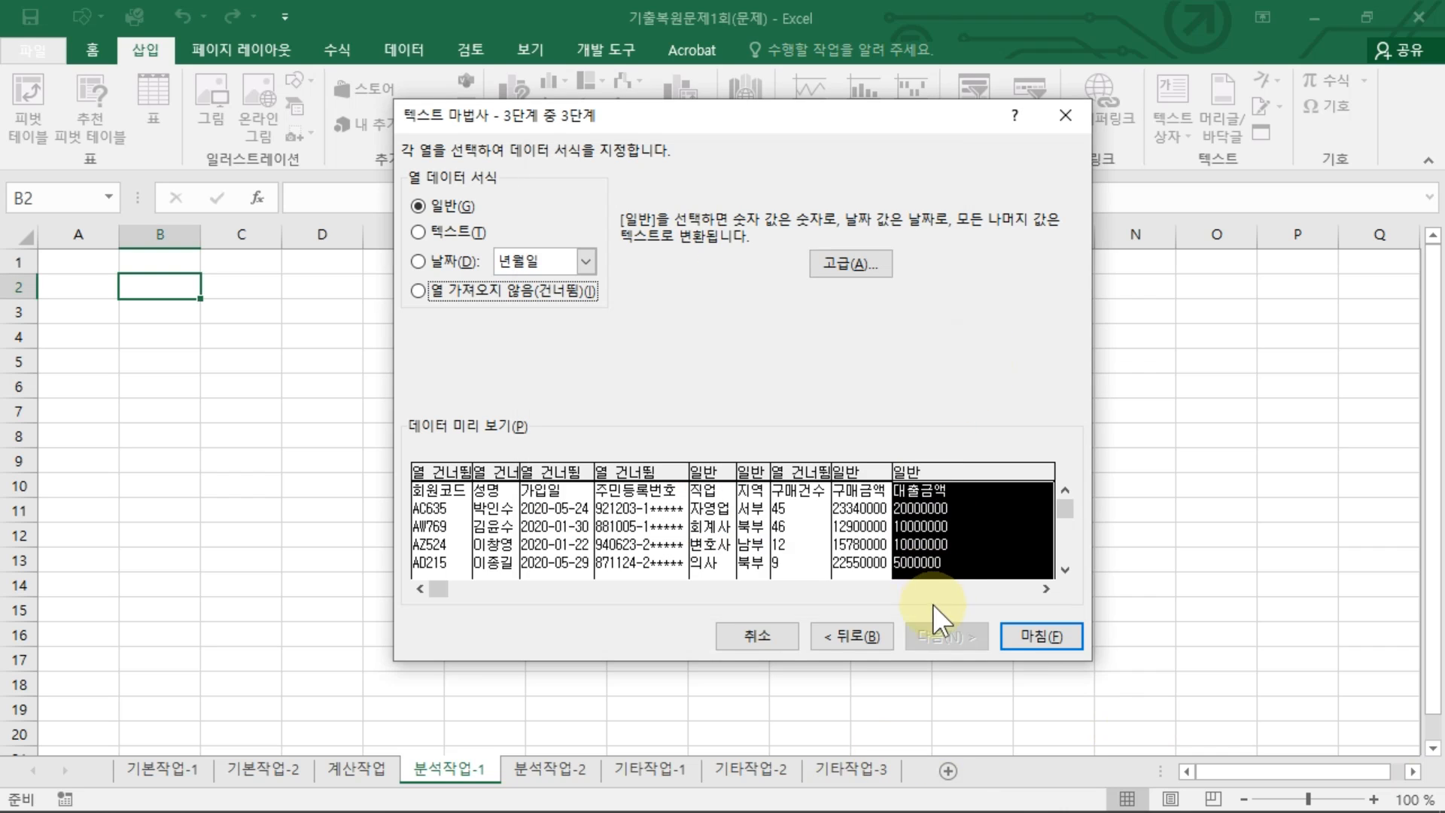
{"action": "left_click", "coordinate": [1044, 635]}
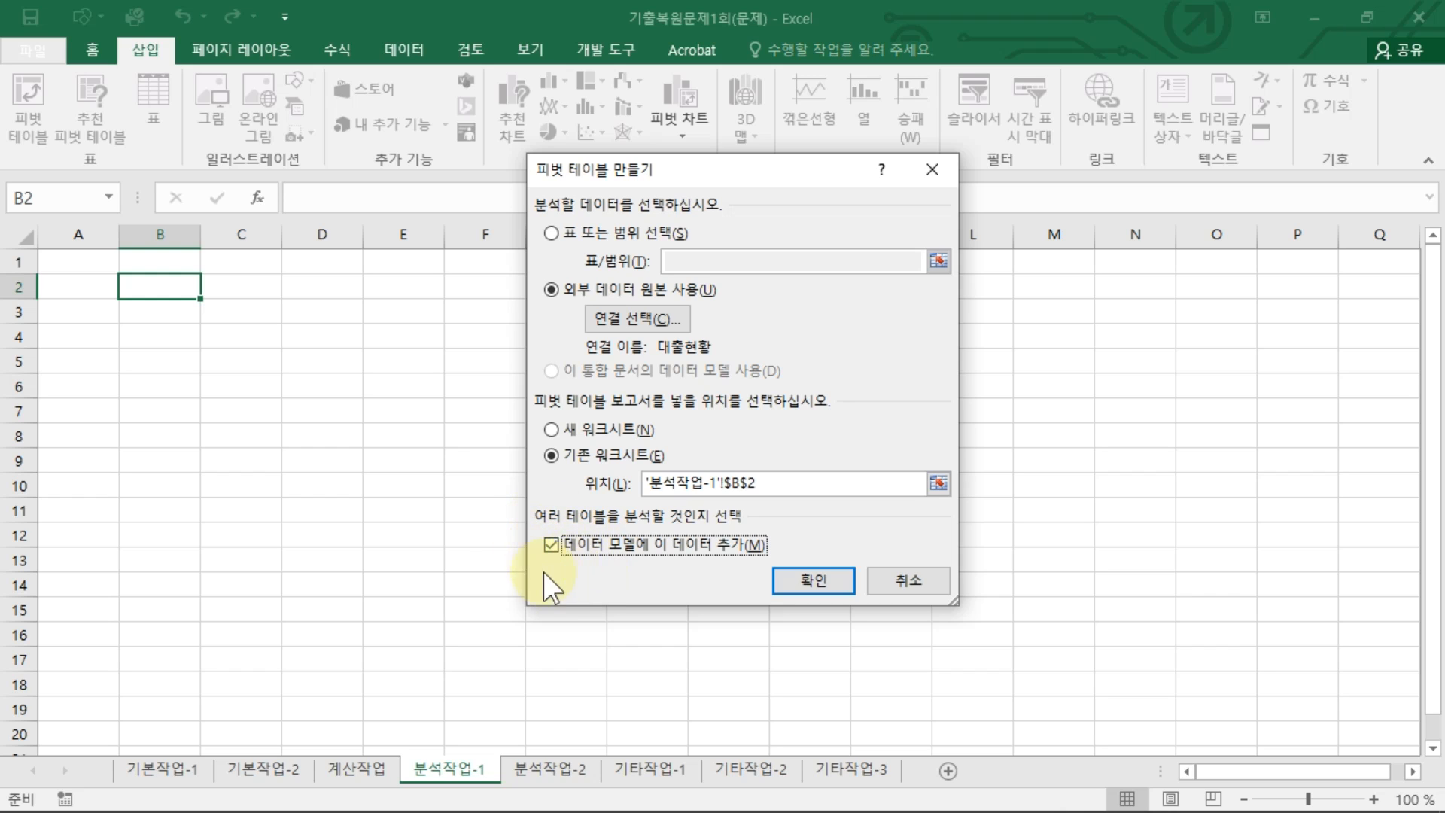
{"action": "left_click", "coordinate": [808, 580]}
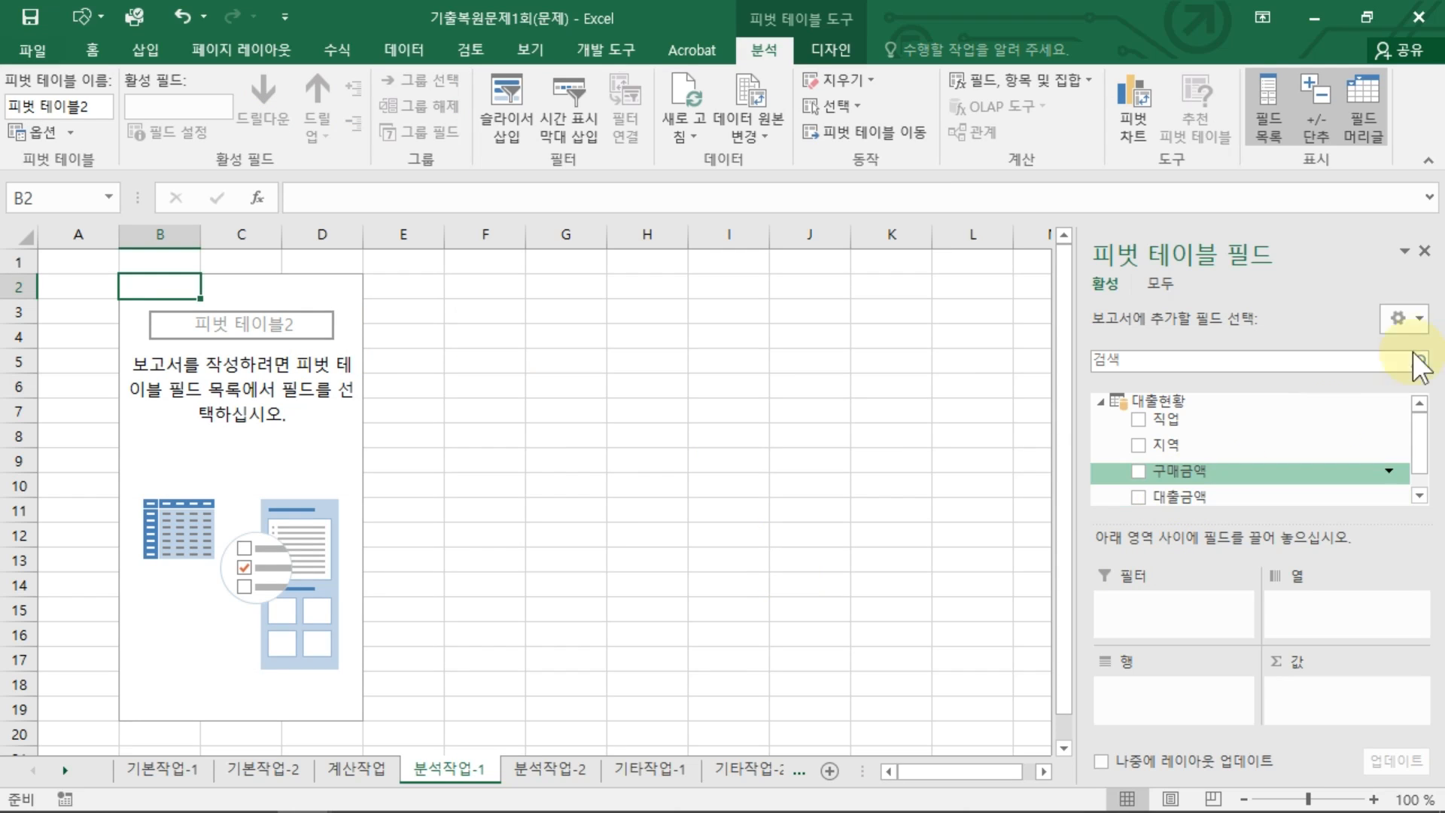
Place 직업 in the pivot table's rows, 지역 in its columns, and 구매금액 and 대출금액 in its values
{"action": "left_click_drag", "start_coordinate": [1167, 425], "coordinate": [1207, 696]}
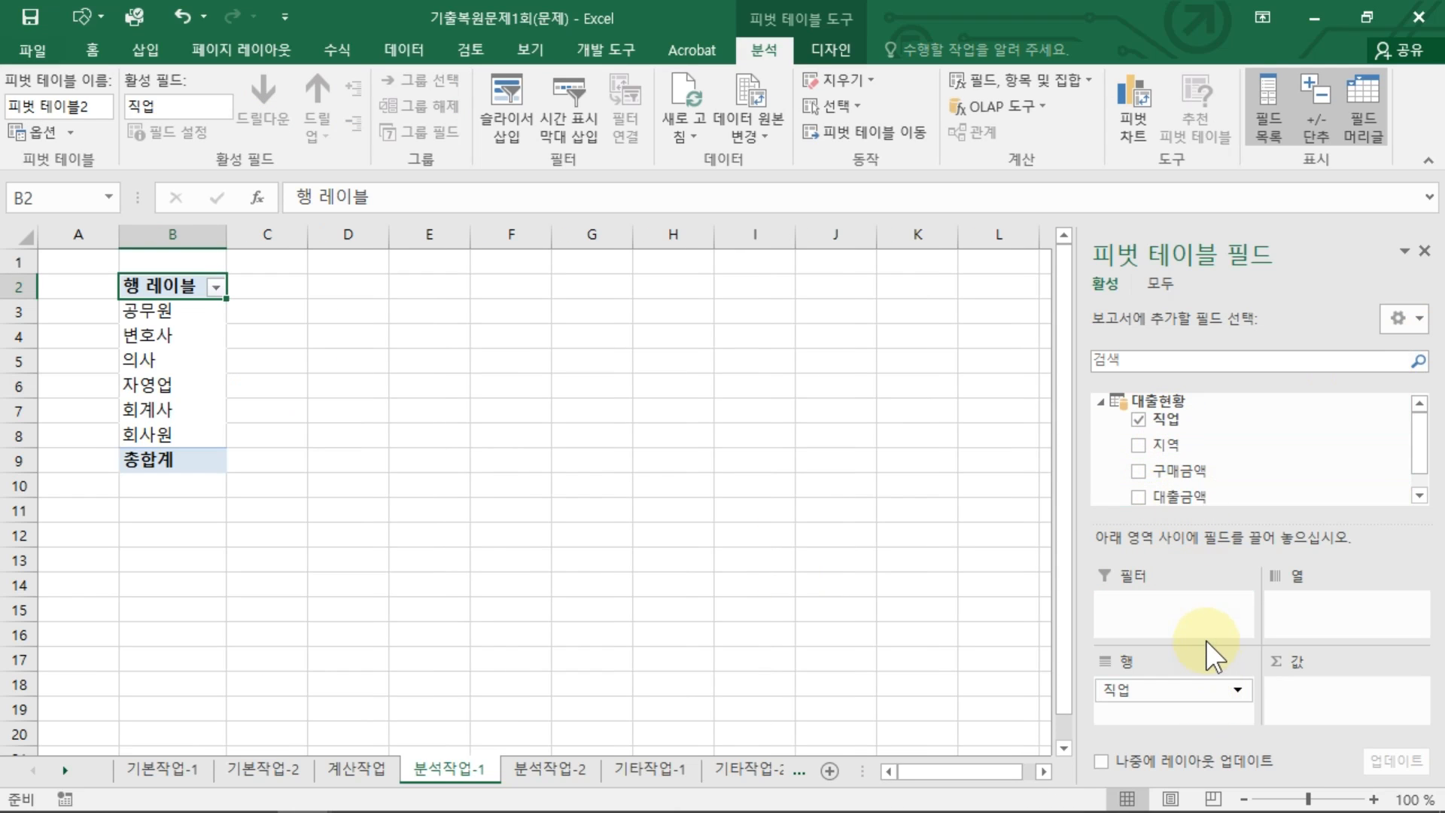
{"action": "left_click_drag", "start_coordinate": [1178, 443], "coordinate": [1330, 621]}
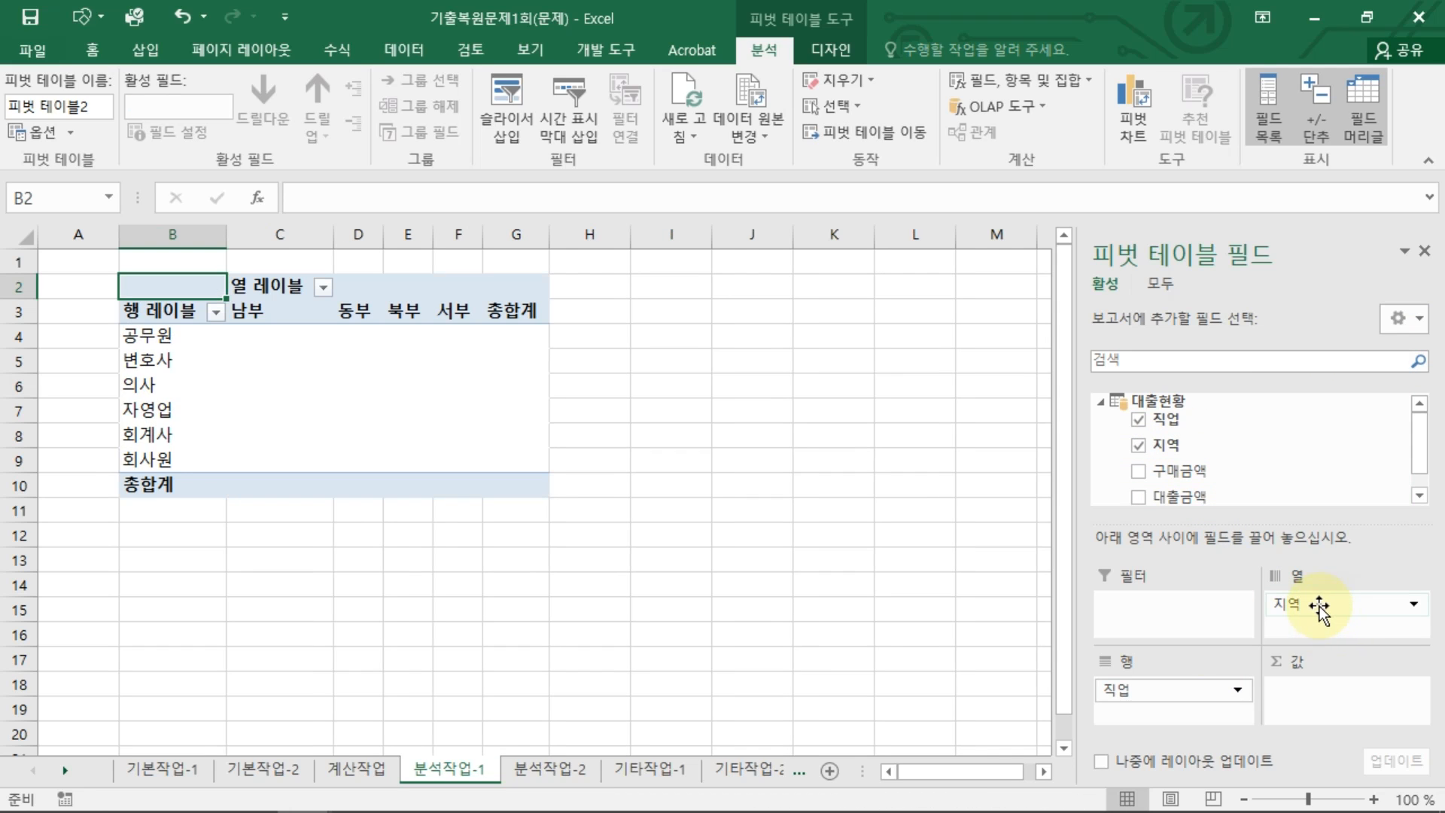
{"action": "left_click_drag", "start_coordinate": [1191, 472], "coordinate": [1330, 703]}
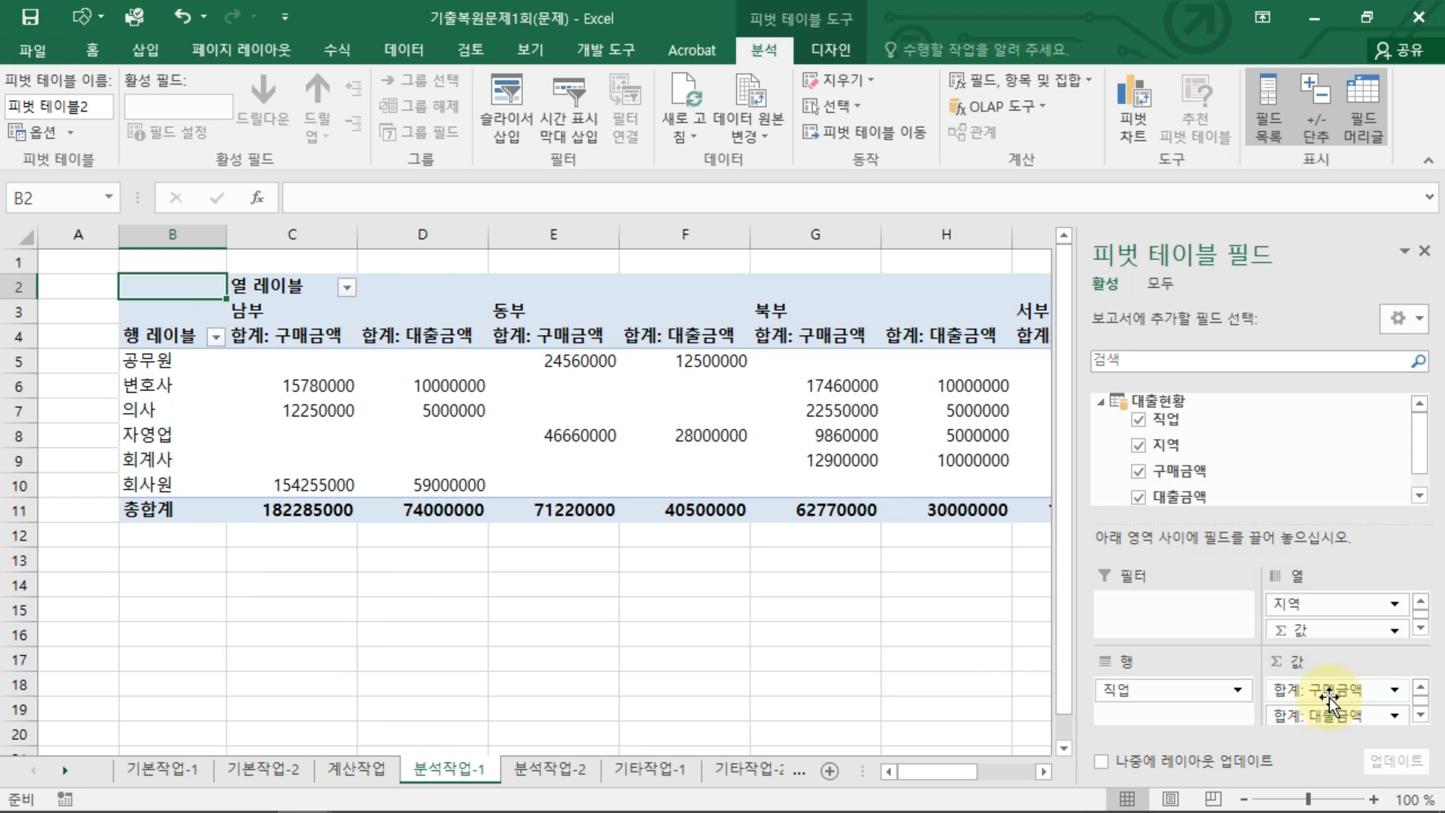
{"action": "key", "text": "ctrl+2"}
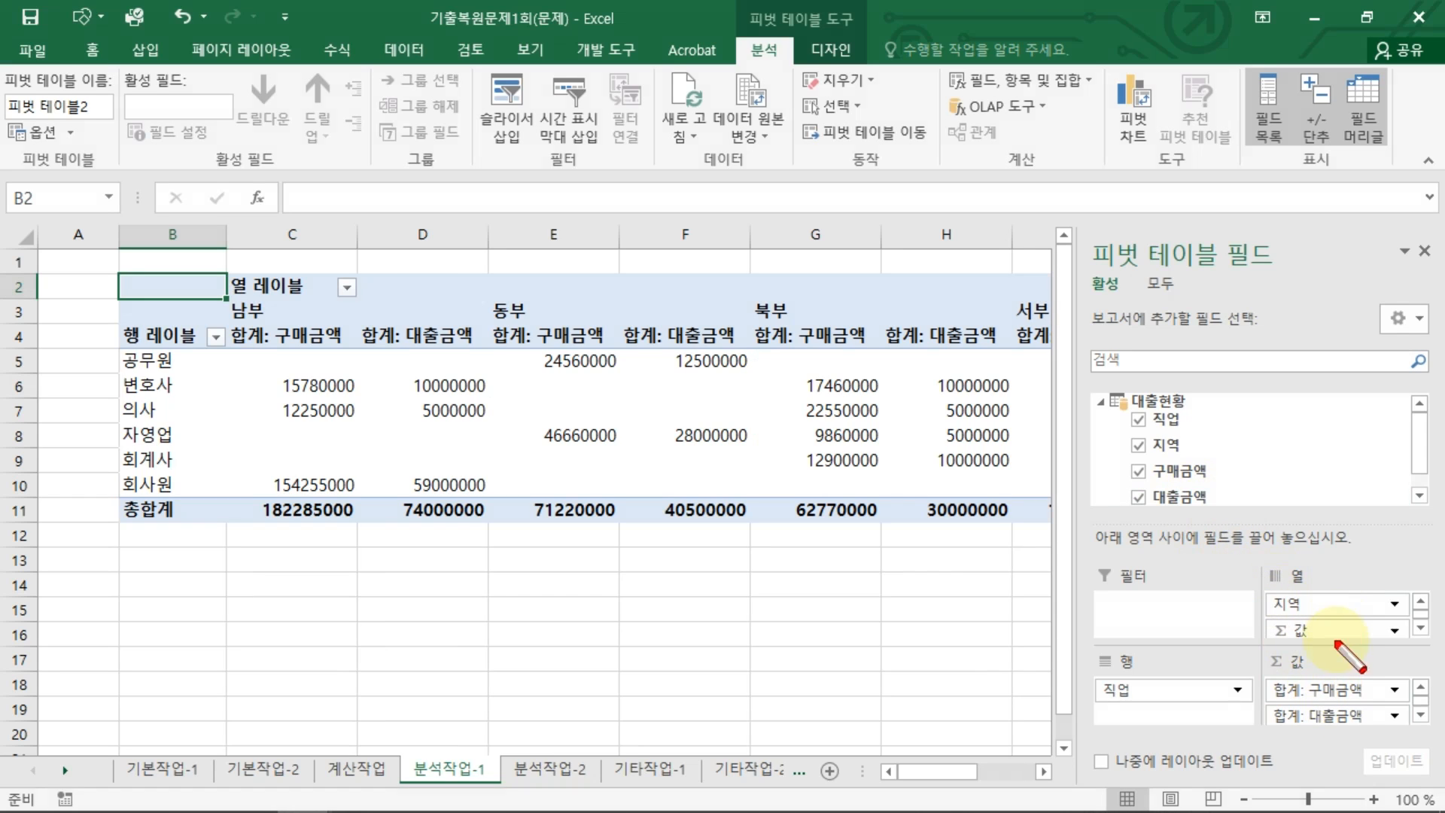
{"action": "mouse_move", "coordinate": [1304, 659]}
{"action": "left_mouse_down"}
{"action": "mouse_move", "coordinate": [1264, 642]}
{"action": "mouse_move", "coordinate": [1280, 655]}
{"action": "mouse_move", "coordinate": [1223, 666]}
{"action": "mouse_move", "coordinate": [1195, 705]}
{"action": "mouse_move", "coordinate": [1210, 716]}
{"action": "left_mouse_up"}
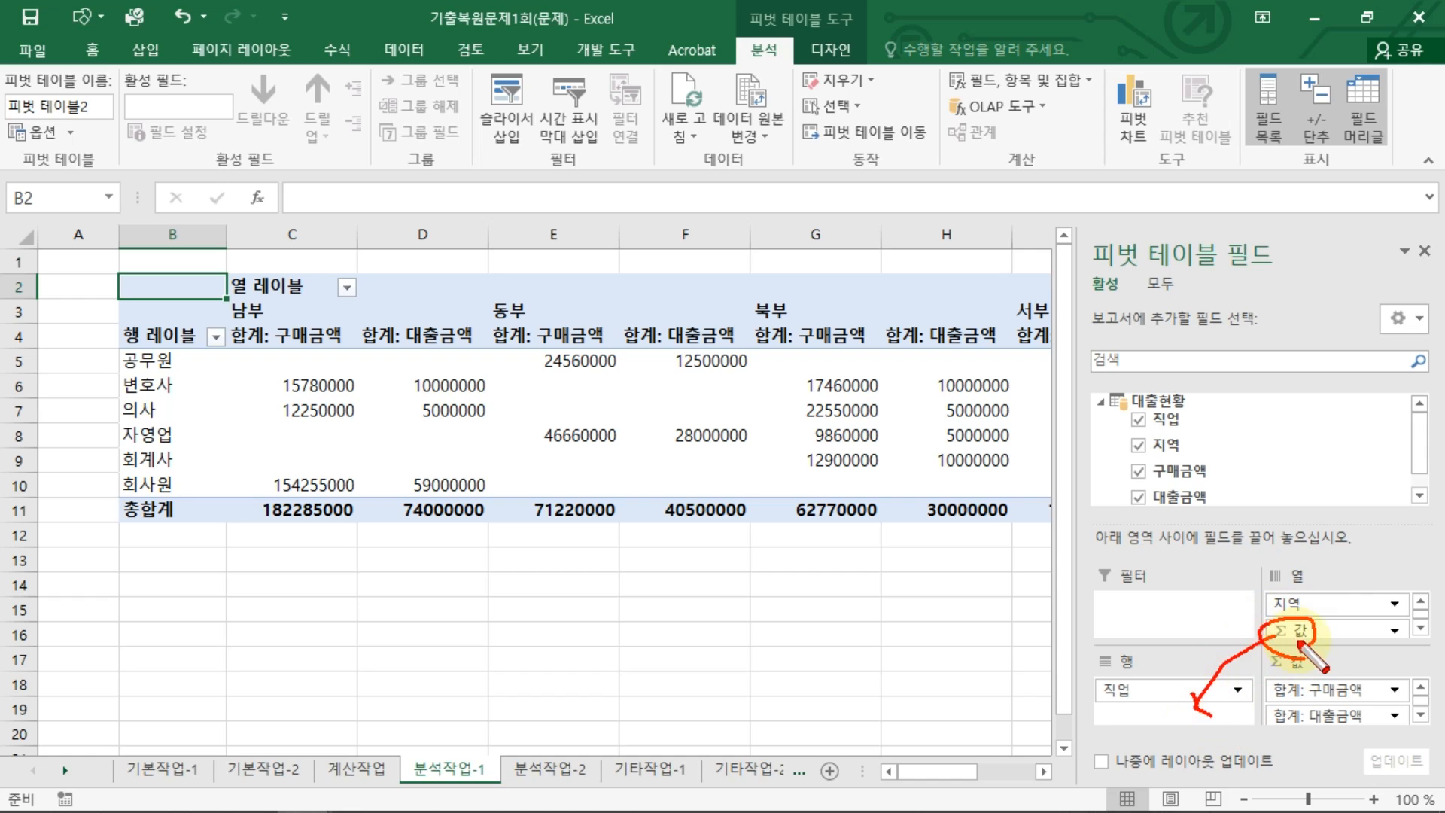
Move the Σ 값 field from the pivot table's columns to its rows, below 직업
{"action": "key", "text": "Escape"}
{"action": "left_click_drag", "start_coordinate": [1293, 629], "coordinate": [1196, 700]}
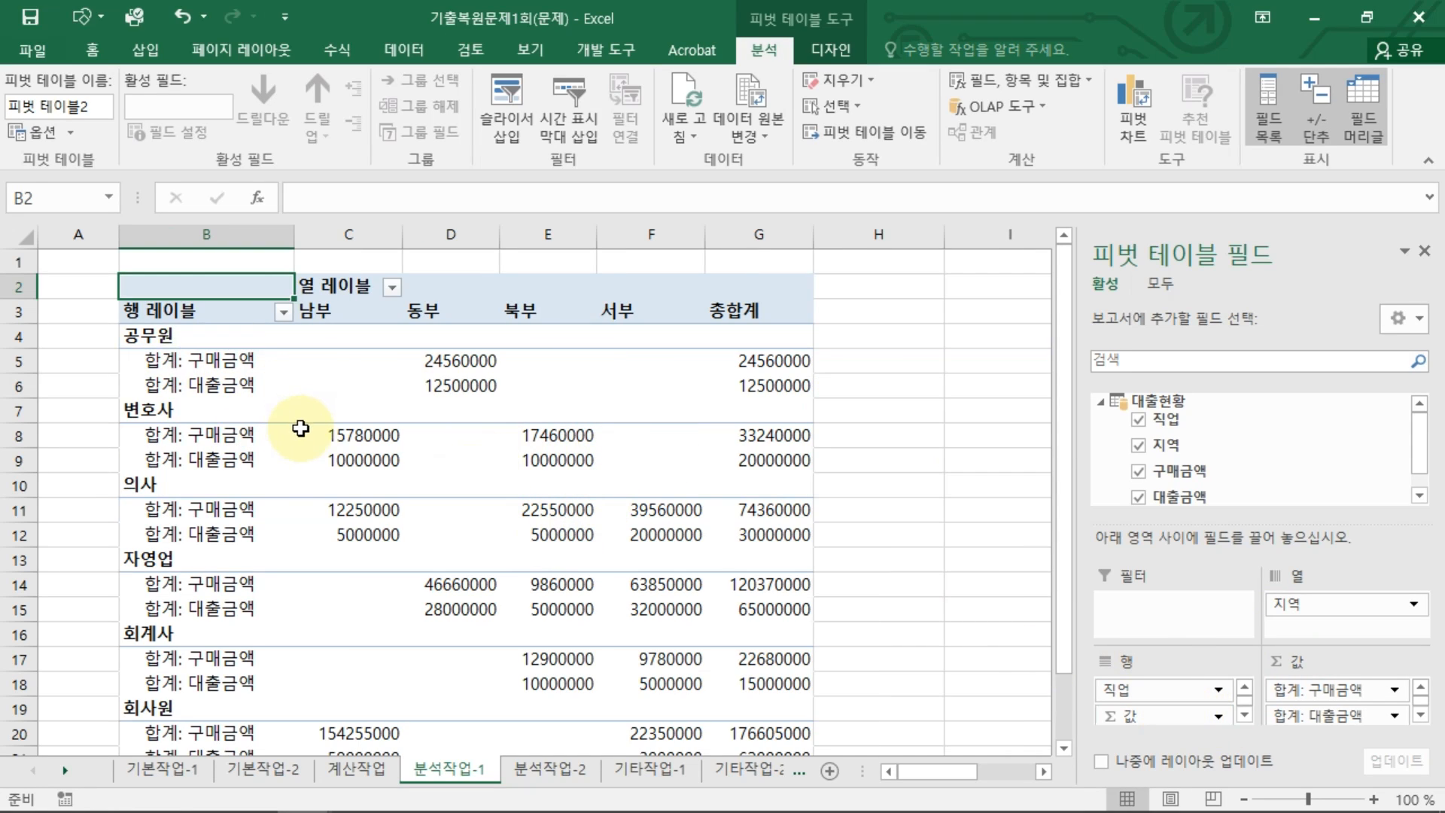
{"action": "left_click", "coordinate": [493, 361]}
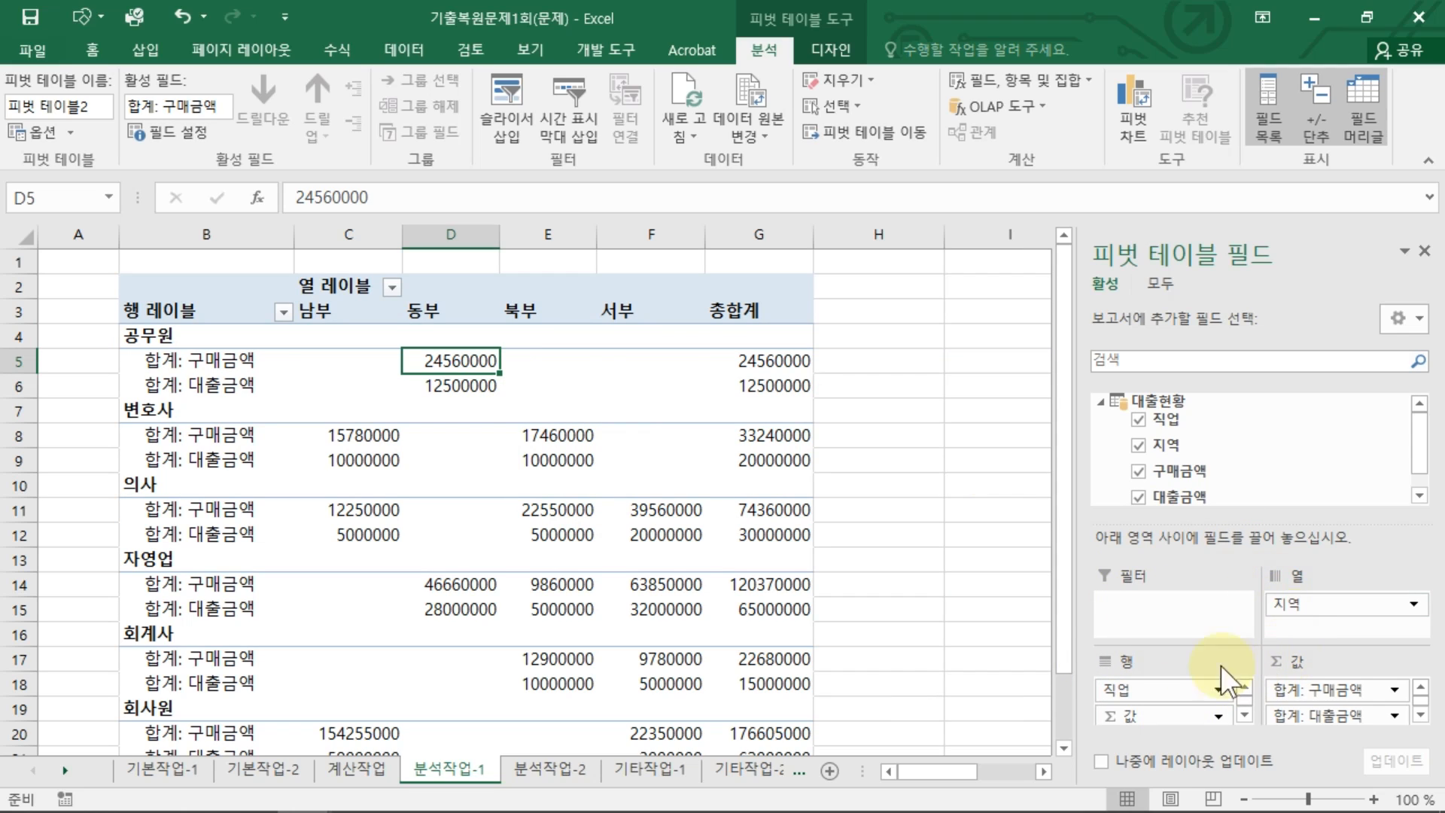
Set the pivot table's report layout to outline form (개요 형식으로 표시)
{"action": "left_click", "coordinate": [459, 360]}
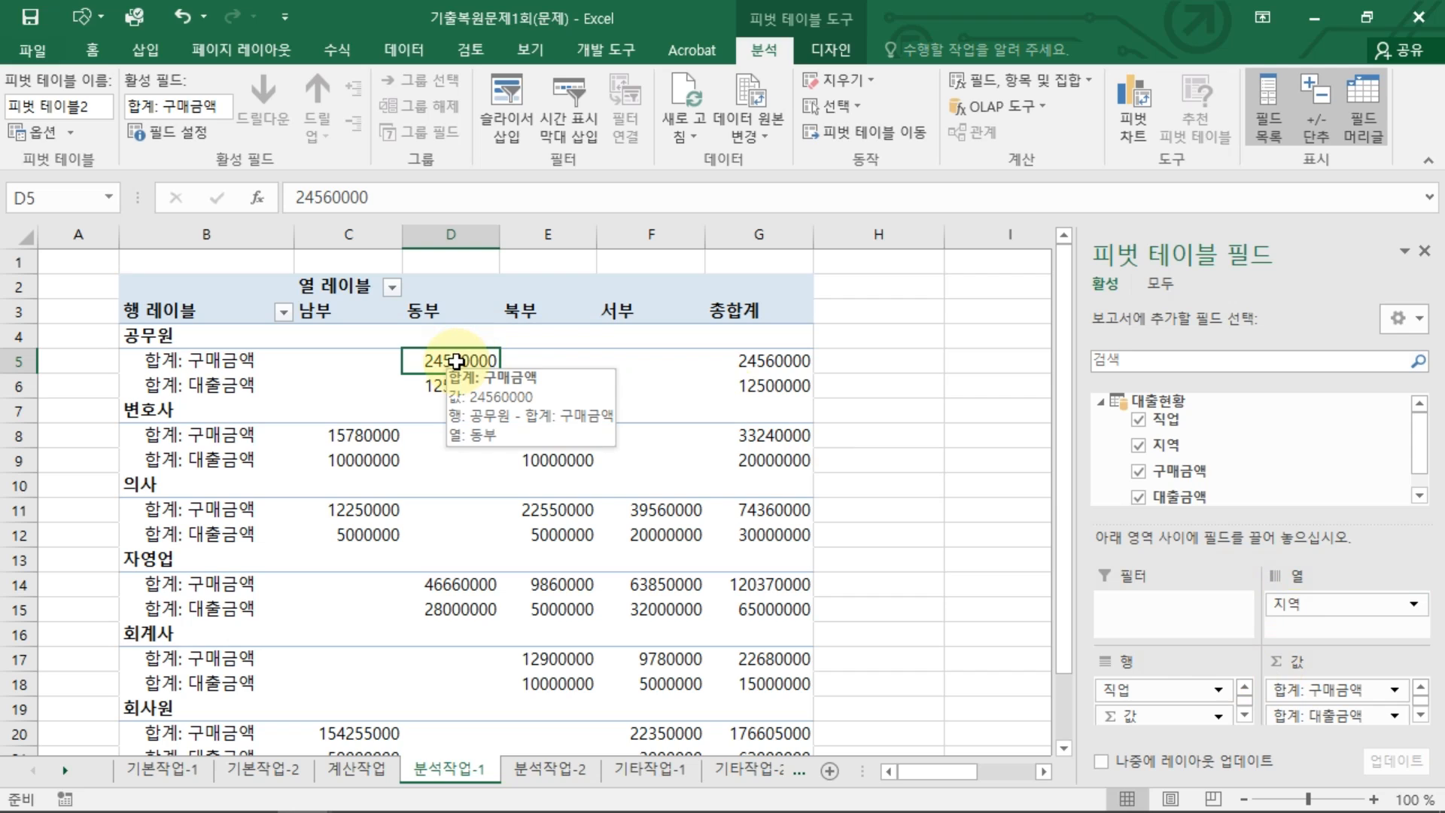
{"action": "left_click", "coordinate": [830, 49]}
{"action": "left_click", "coordinate": [143, 124]}
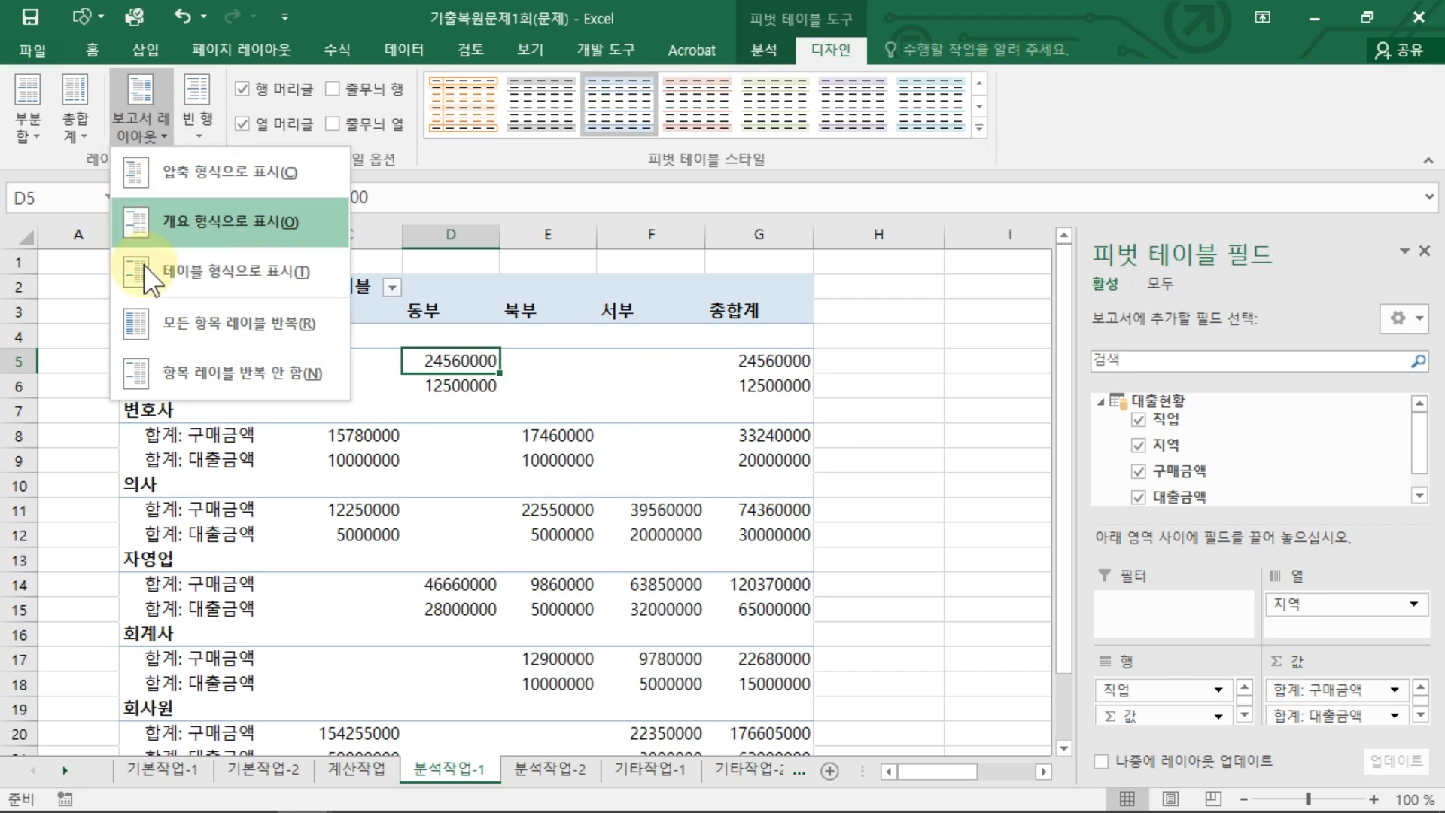
{"action": "left_click", "coordinate": [214, 219]}
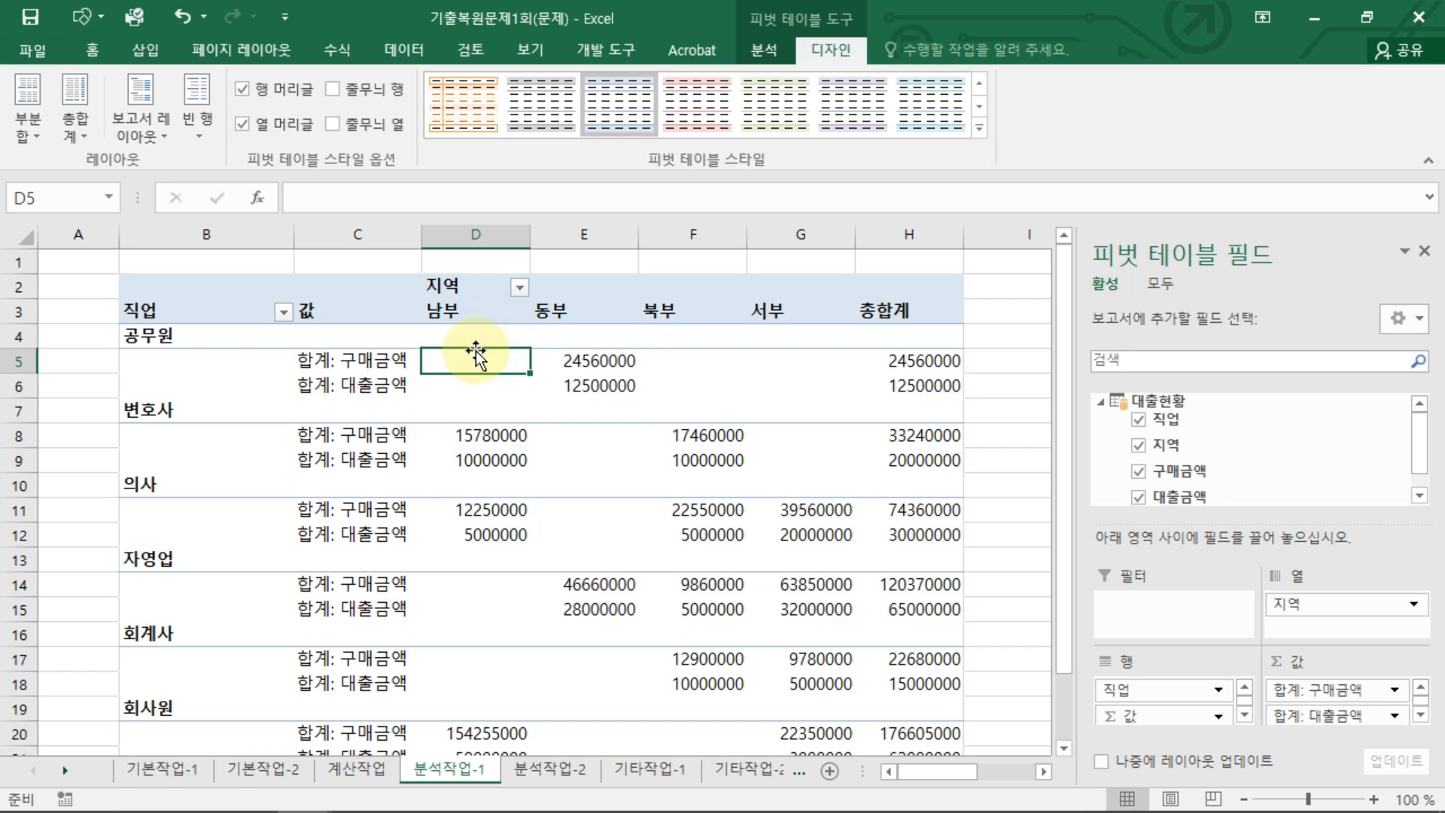
In the pivot table options, show empty cells as * and turn off the row grand totals (행 총합계 표시)
{"action": "right_click", "coordinate": [487, 368]}
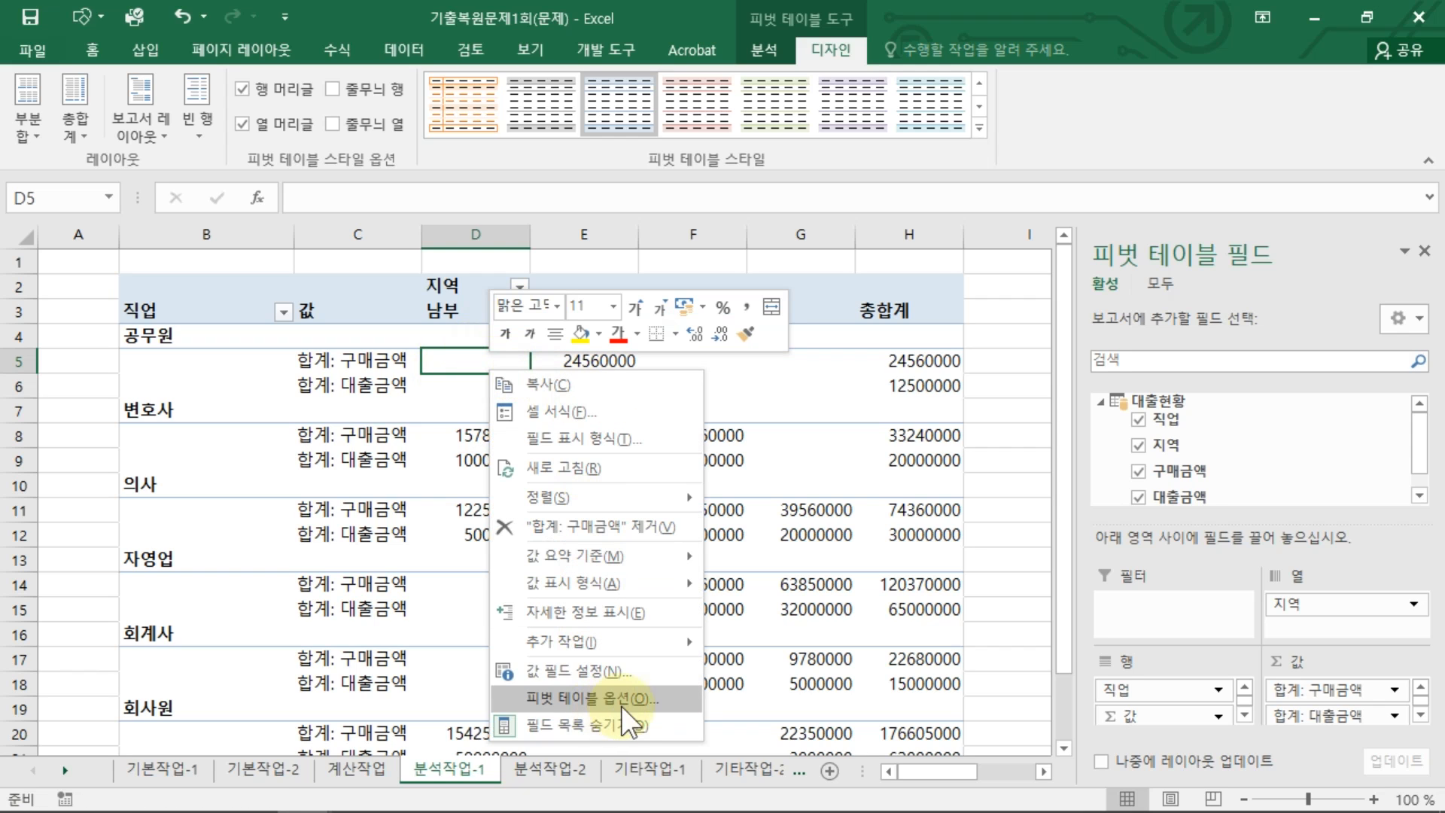
{"action": "left_click", "coordinate": [620, 700]}
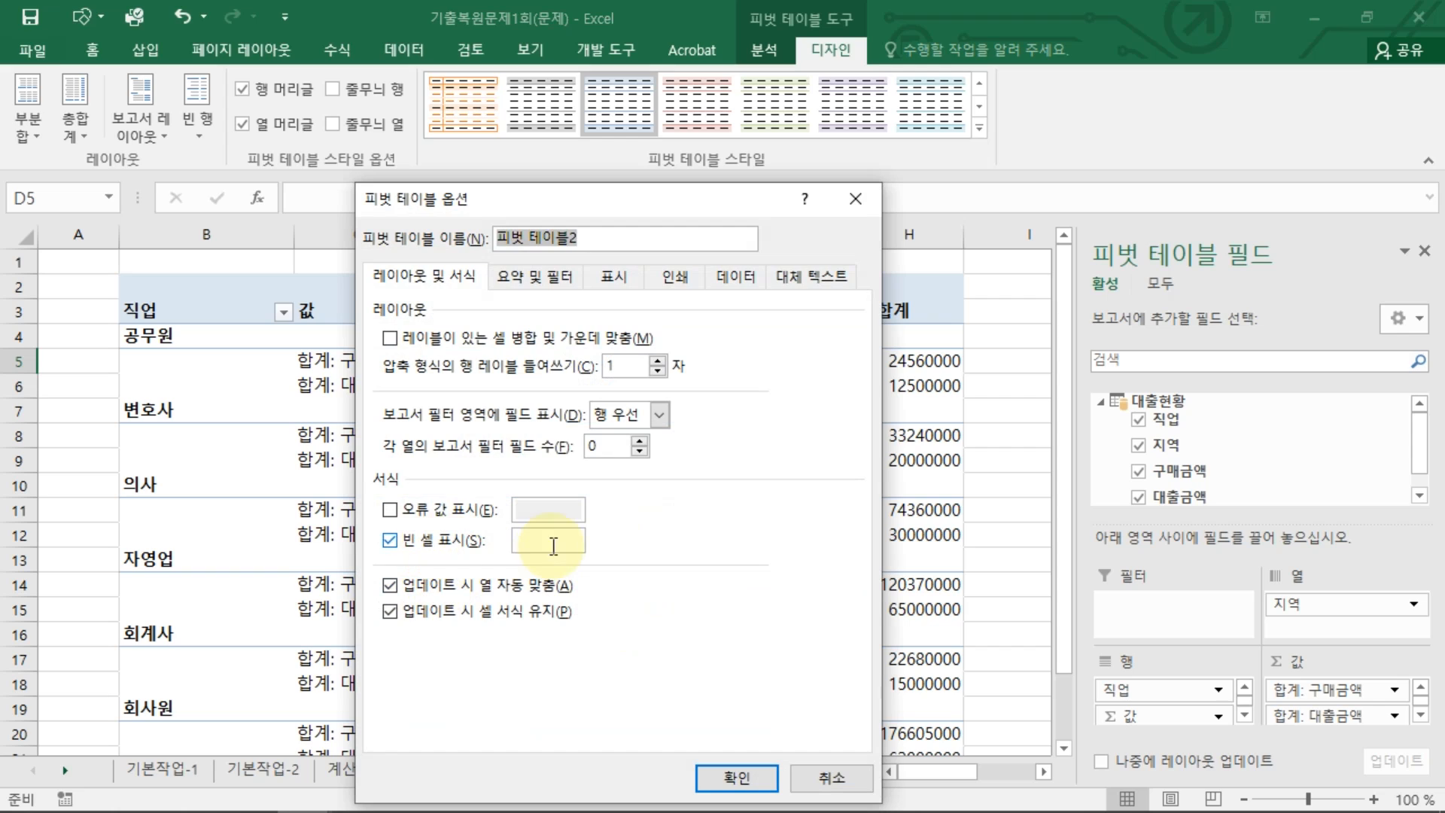
{"action": "left_click", "coordinate": [554, 544]}
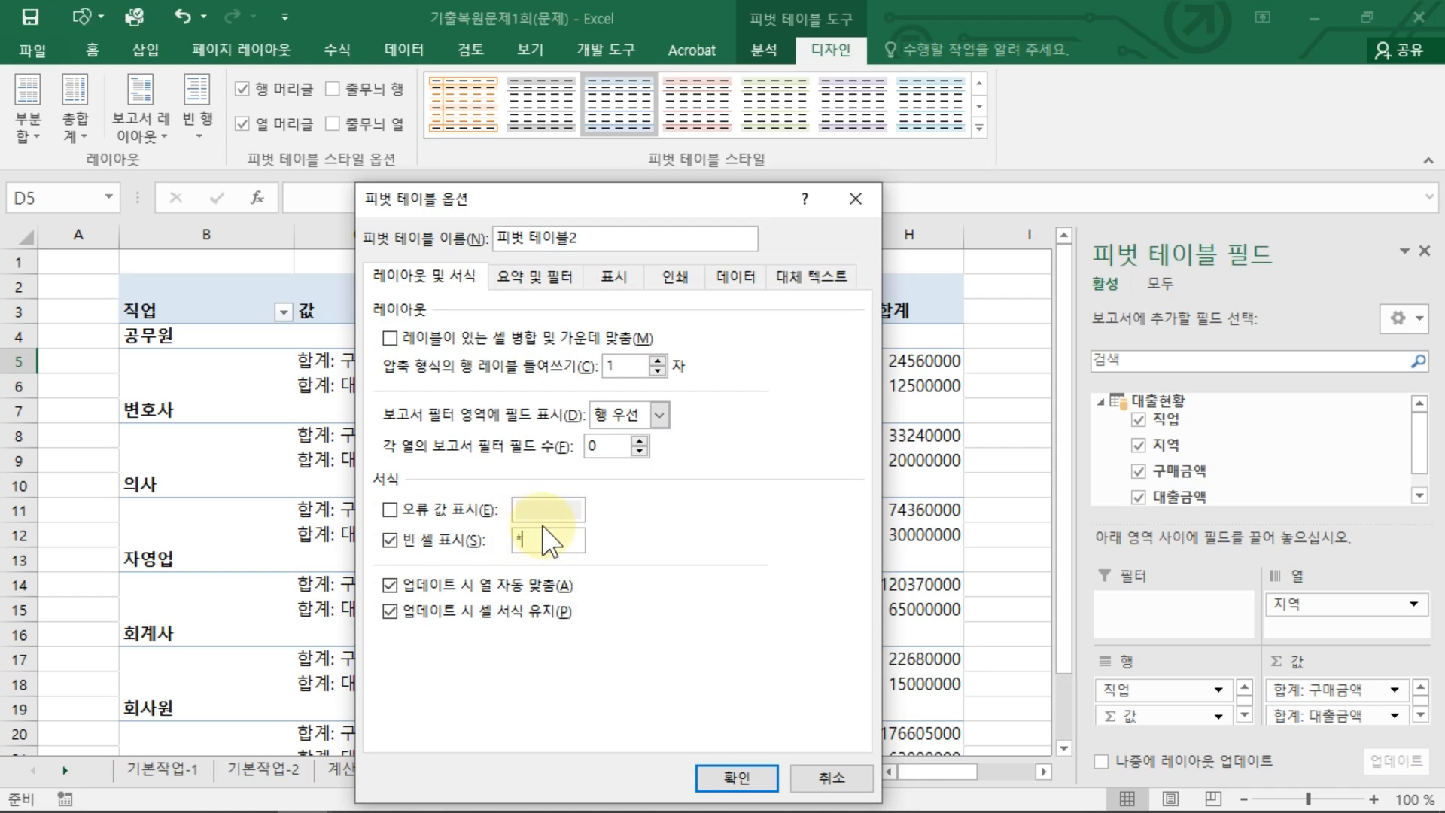
{"action": "left_click", "coordinate": [534, 277]}
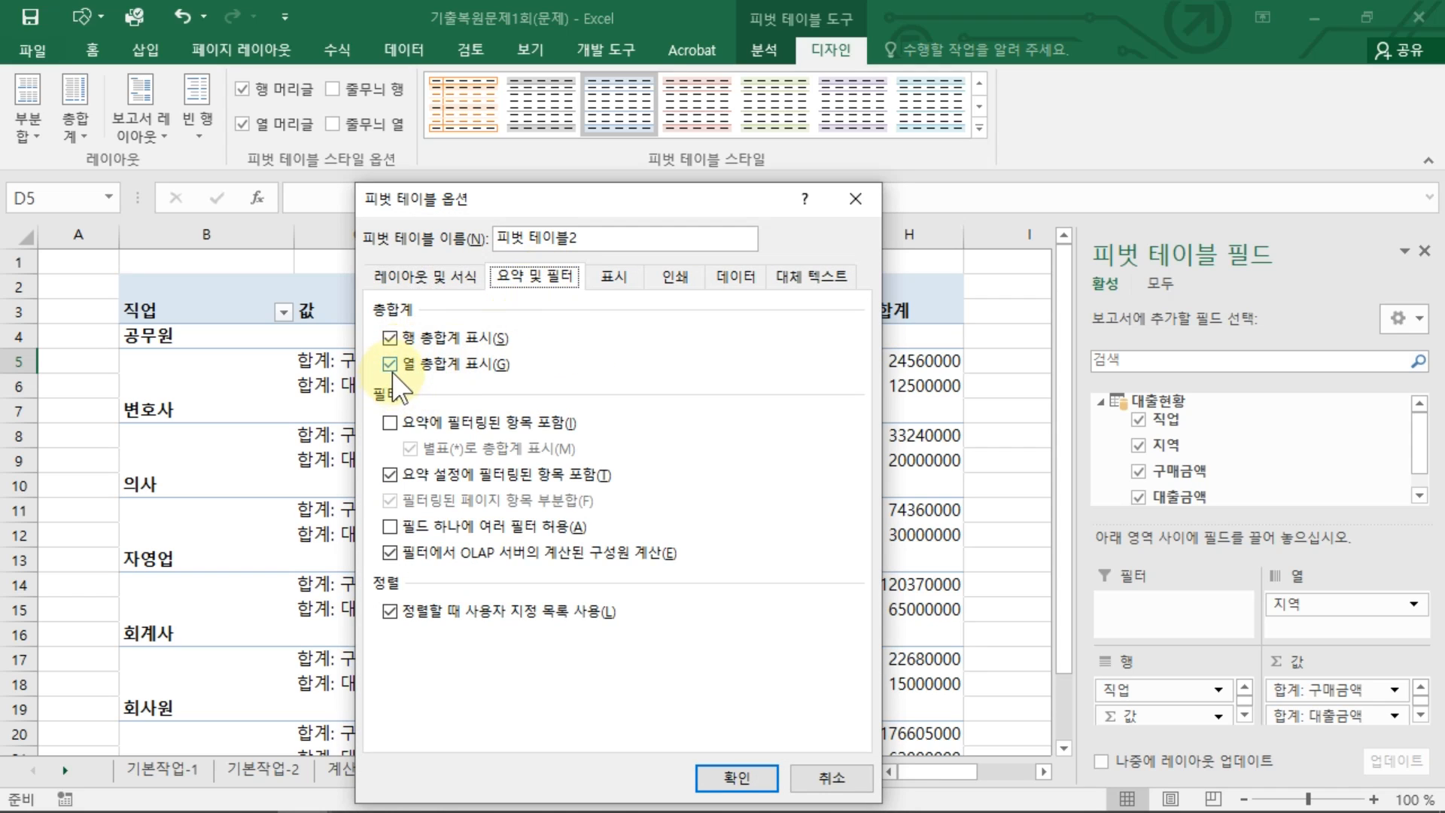
{"action": "left_click", "coordinate": [389, 338]}
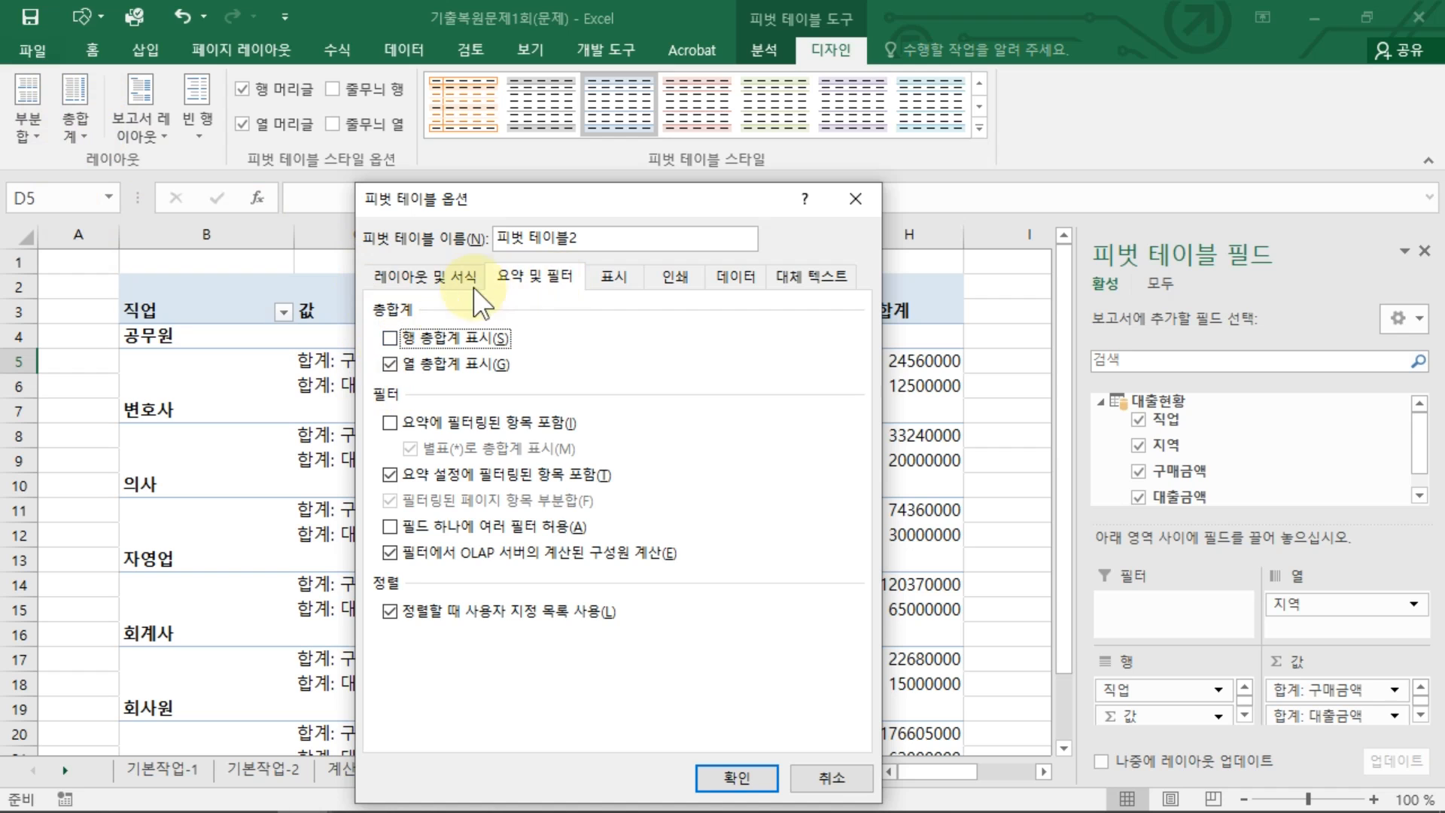
{"action": "left_click", "coordinate": [736, 778]}
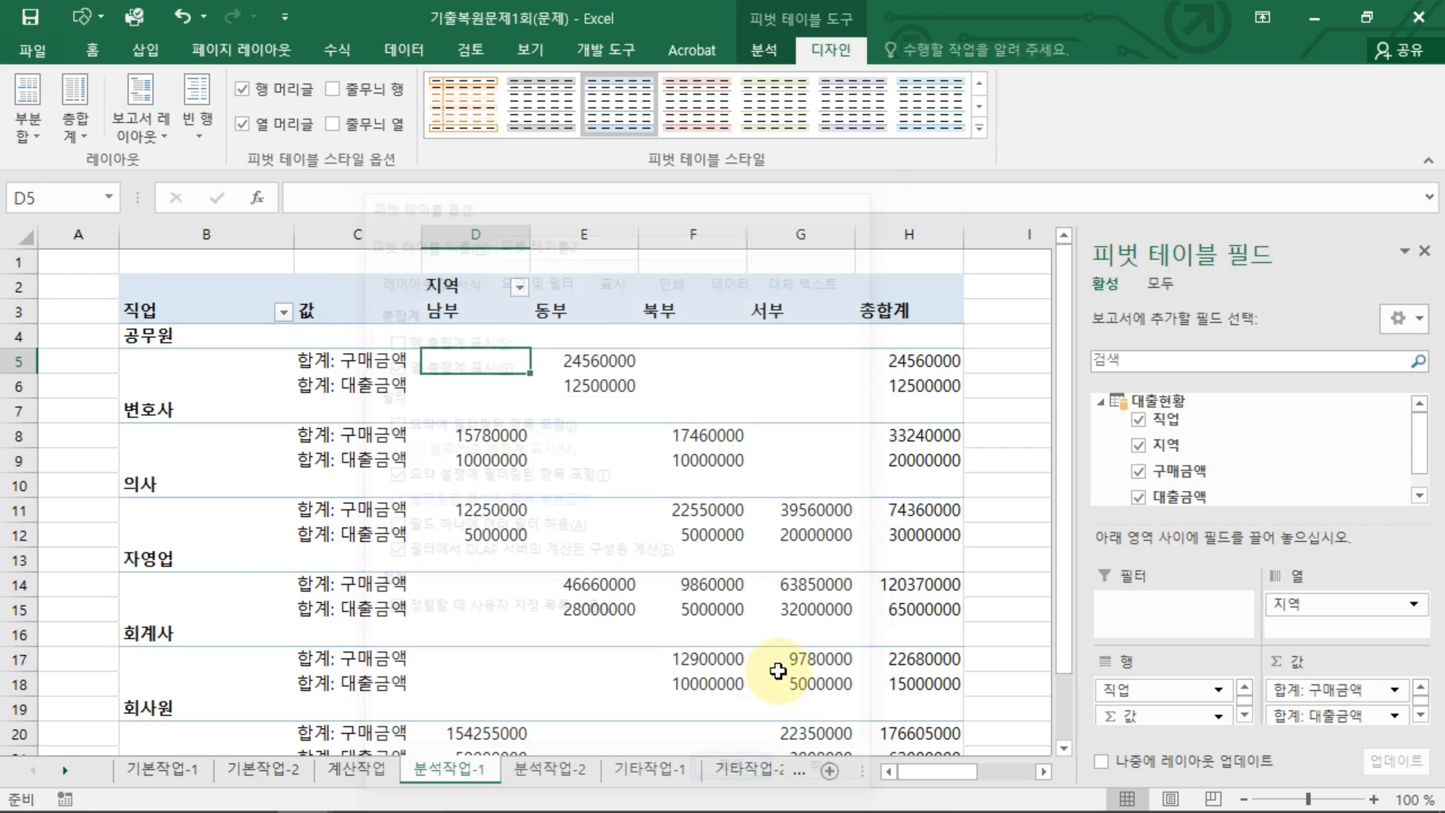
Apply the purple pivot table style from the first row of the 보통 style group
{"action": "left_click_drag", "start_coordinate": [865, 286], "coordinate": [908, 666]}
{"action": "left_click", "coordinate": [516, 435]}
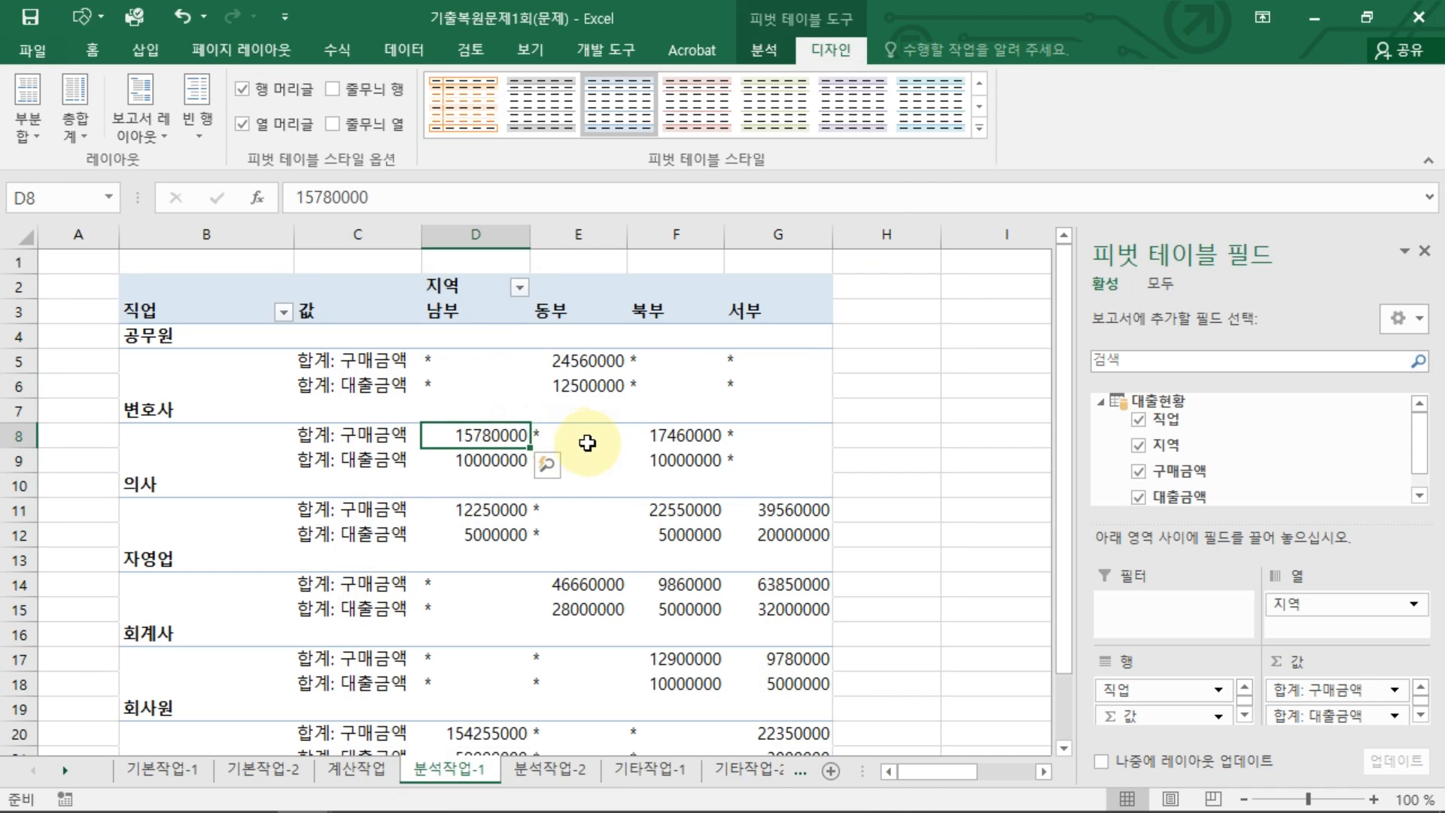
{"action": "mouse_move", "coordinate": [589, 443]}
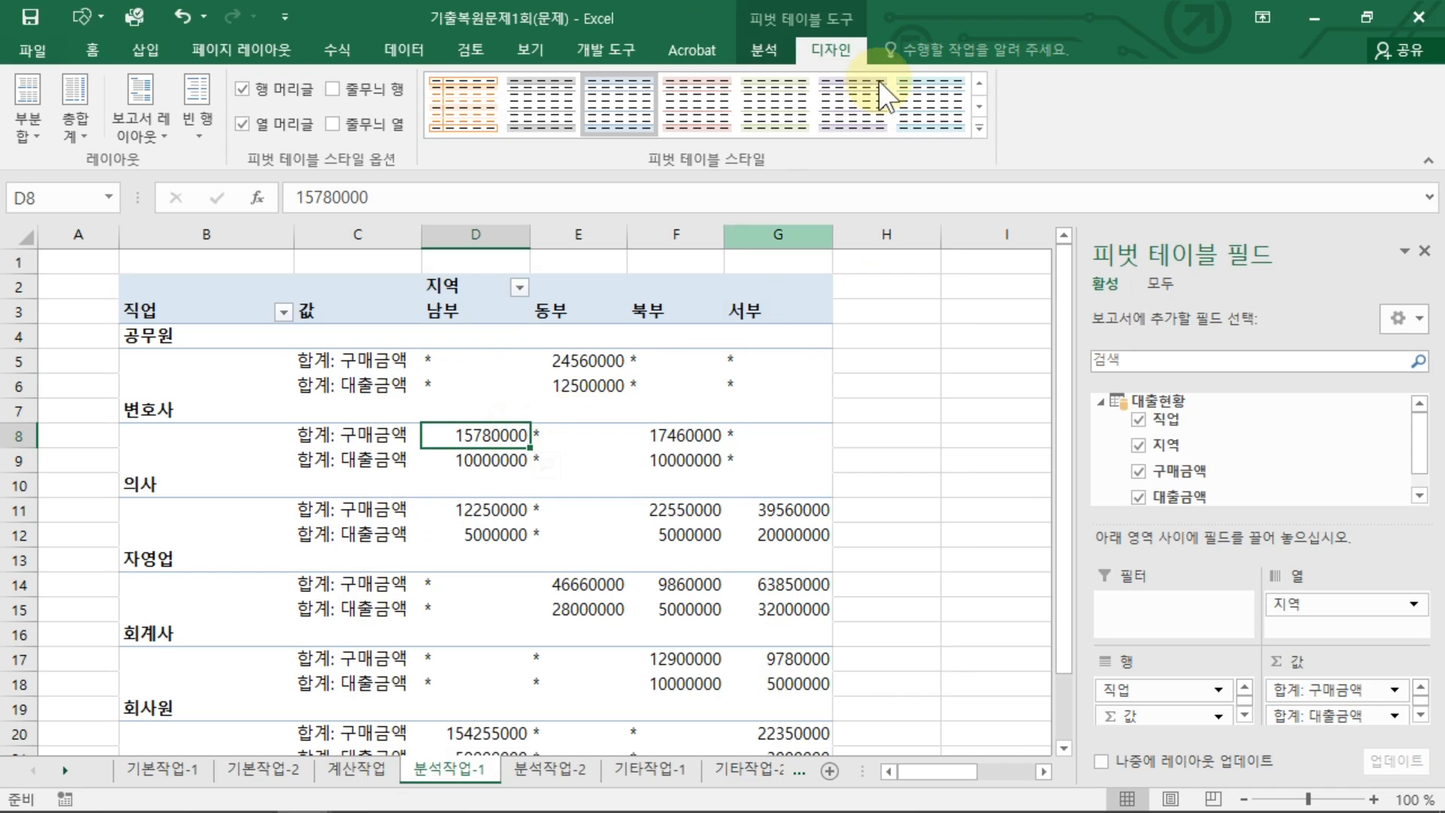
{"action": "left_click", "coordinate": [979, 128]}
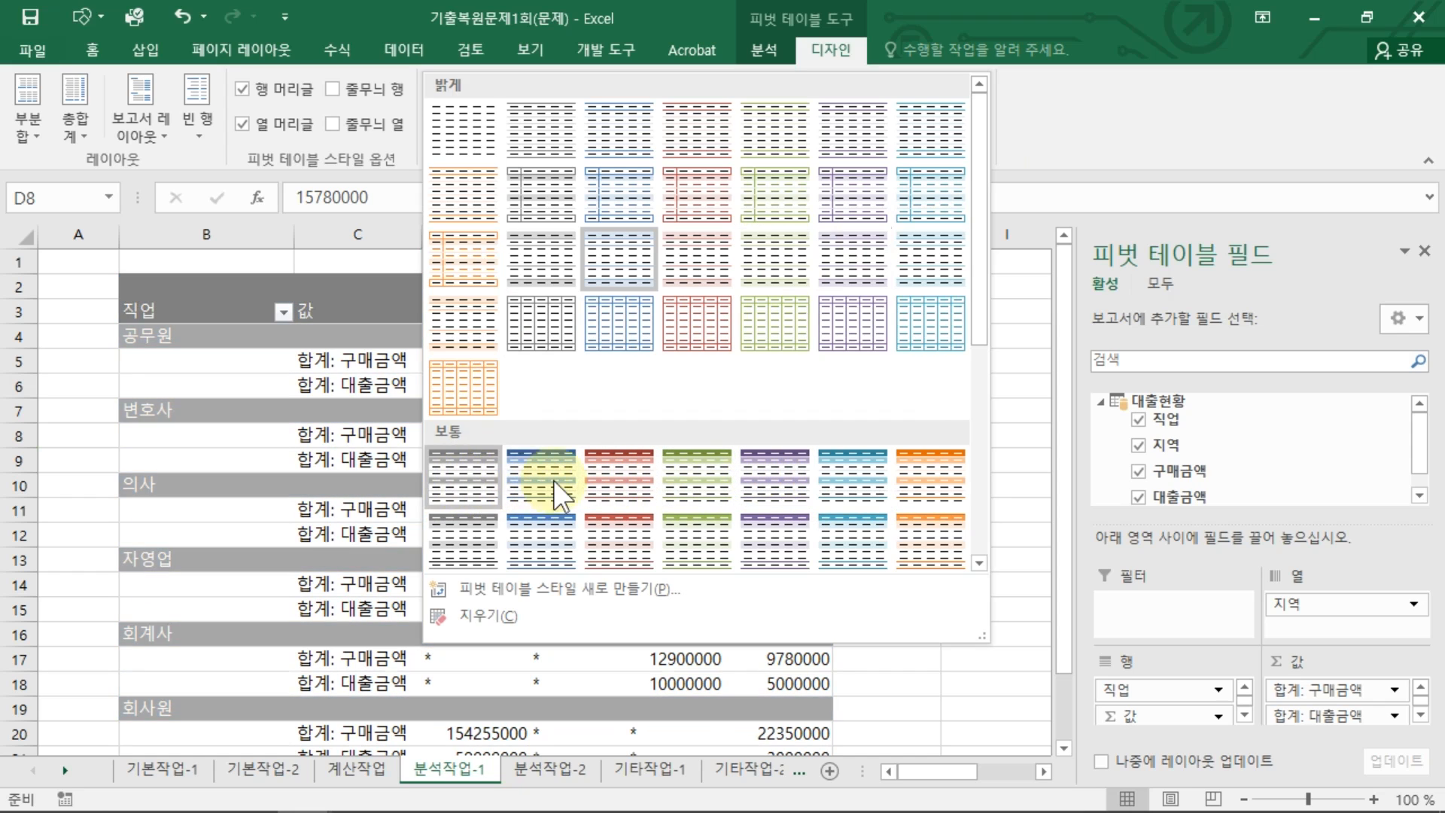
{"action": "left_click", "coordinate": [784, 477]}
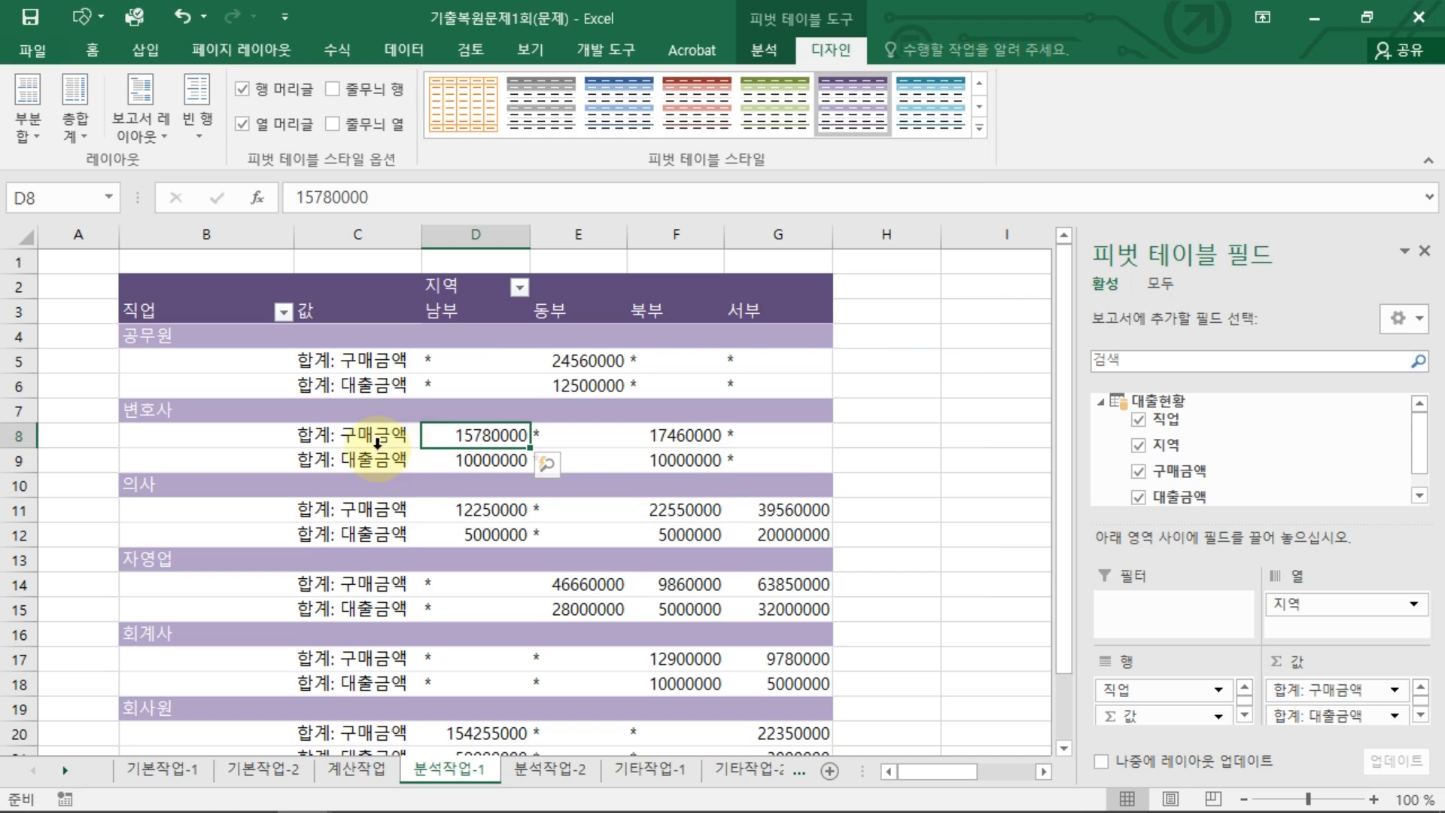
Summarize the 대출금액 value field by 평균 and format it as 숫자 with 0 decimals and thousands separators
{"action": "left_click", "coordinate": [394, 389]}
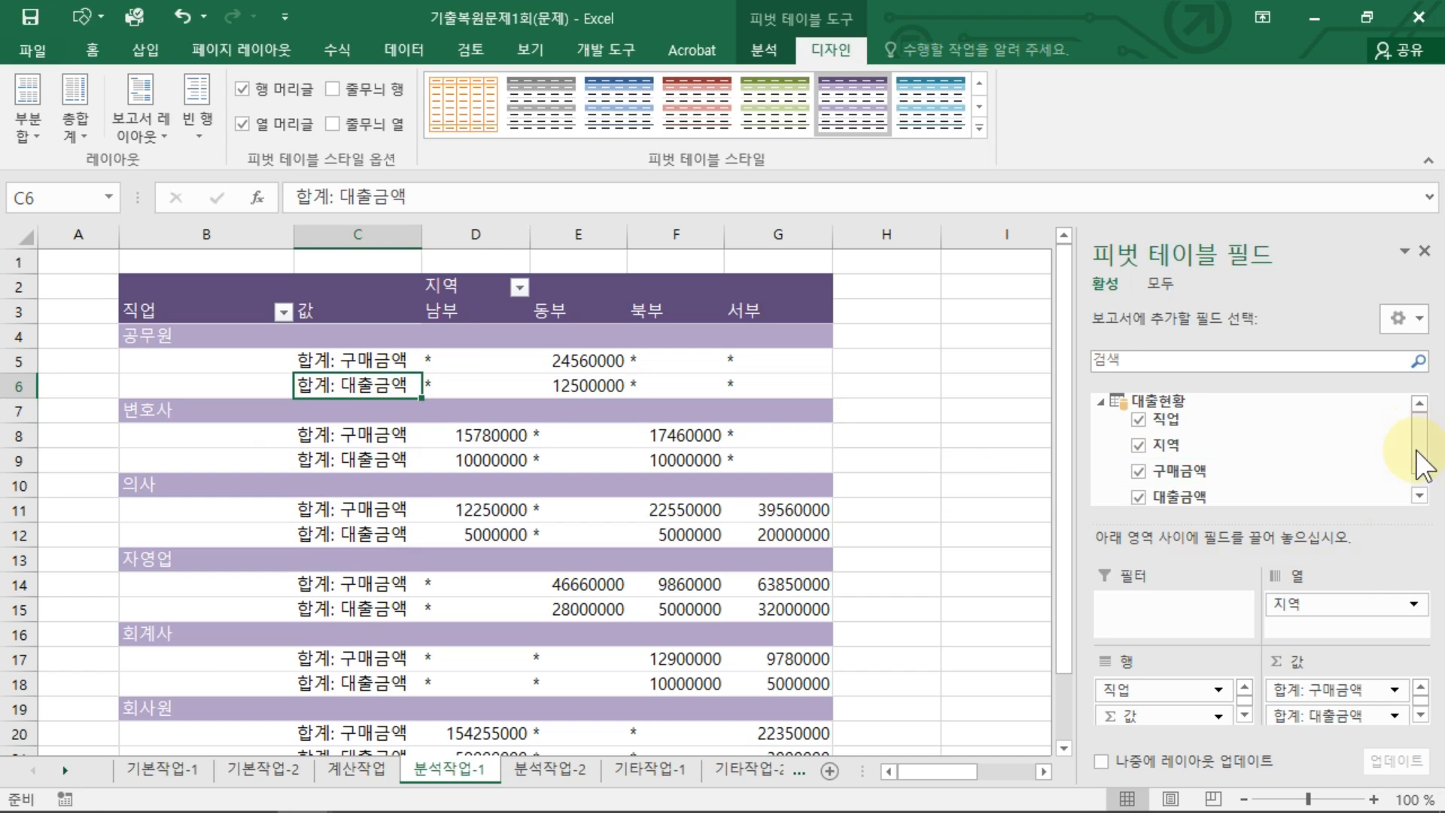
{"action": "scroll", "coordinate": [1421, 461], "scroll_direction": "down", "scroll_amount": 1}
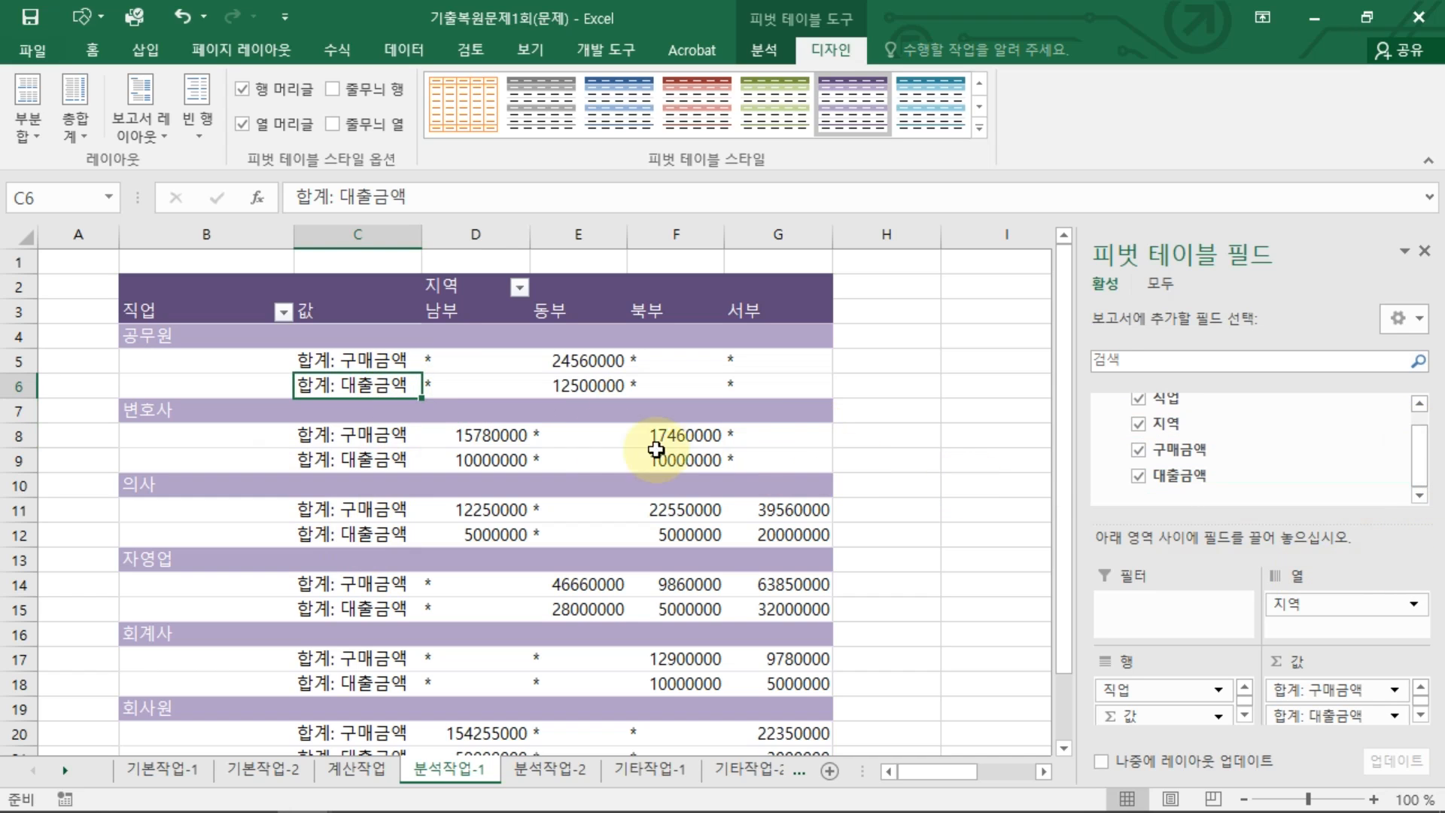
{"action": "double_click", "coordinate": [387, 382]}
{"action": "left_click", "coordinate": [571, 436]}
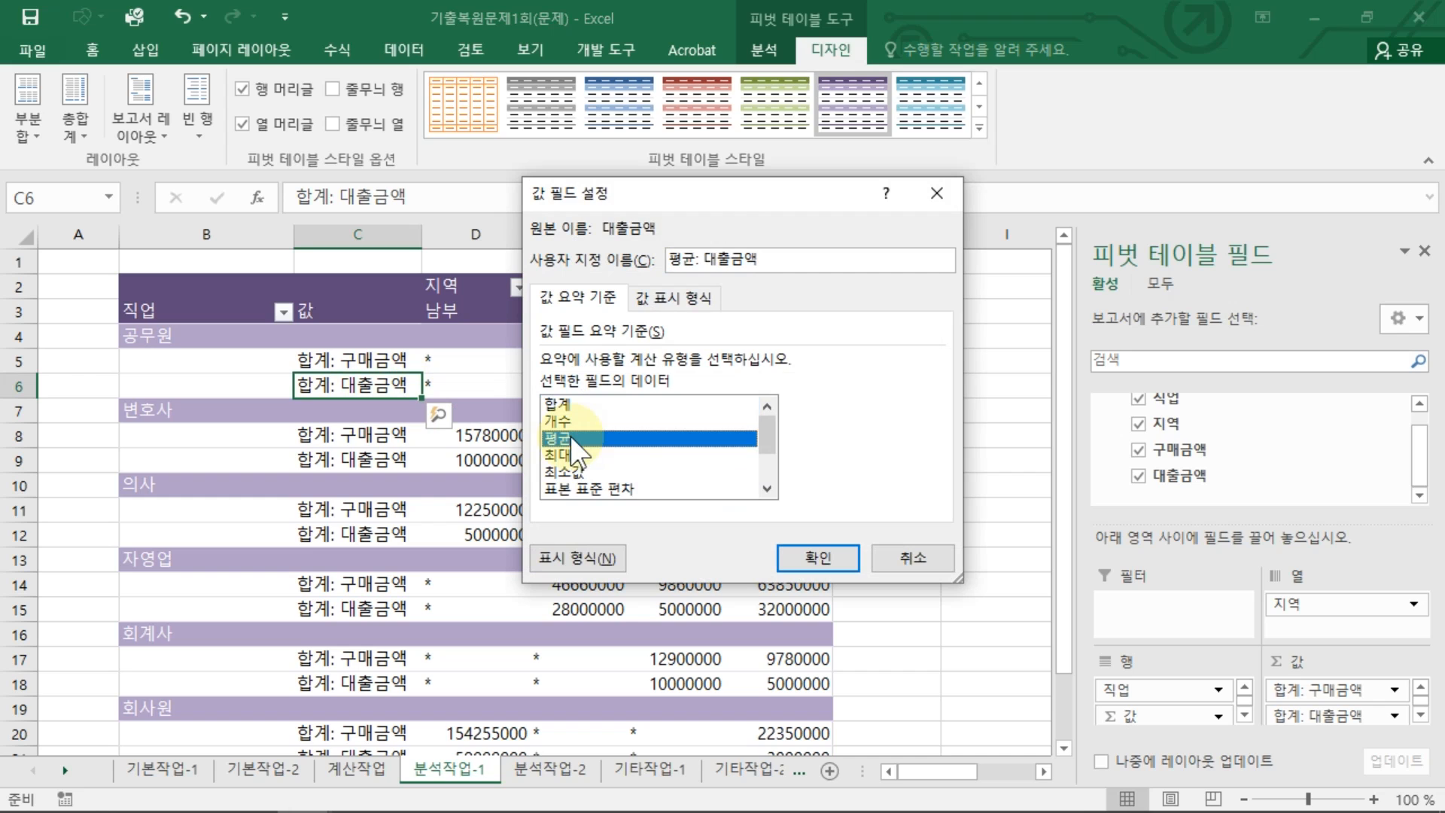
{"action": "left_click", "coordinate": [585, 558]}
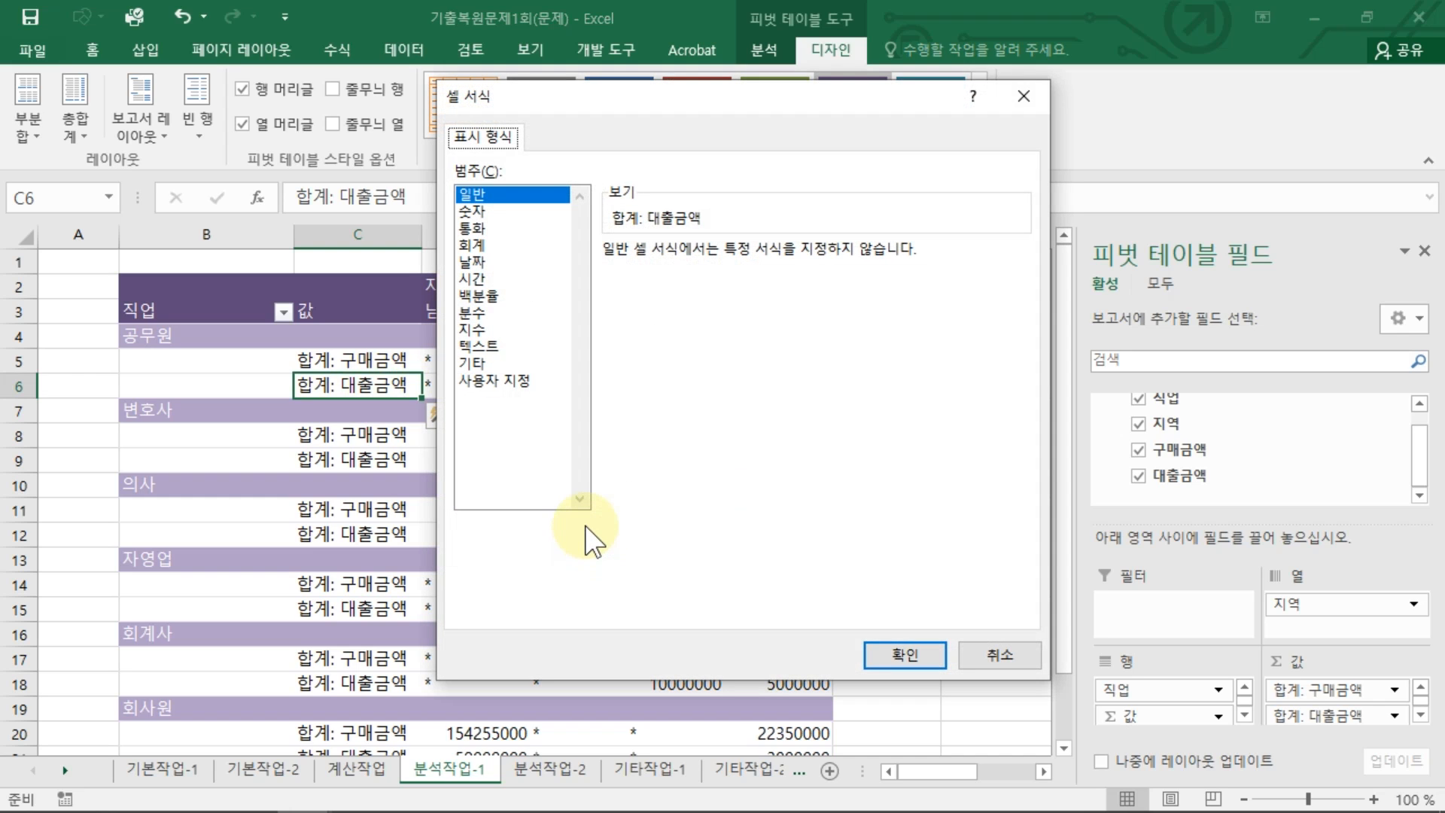
{"action": "left_click", "coordinate": [480, 212]}
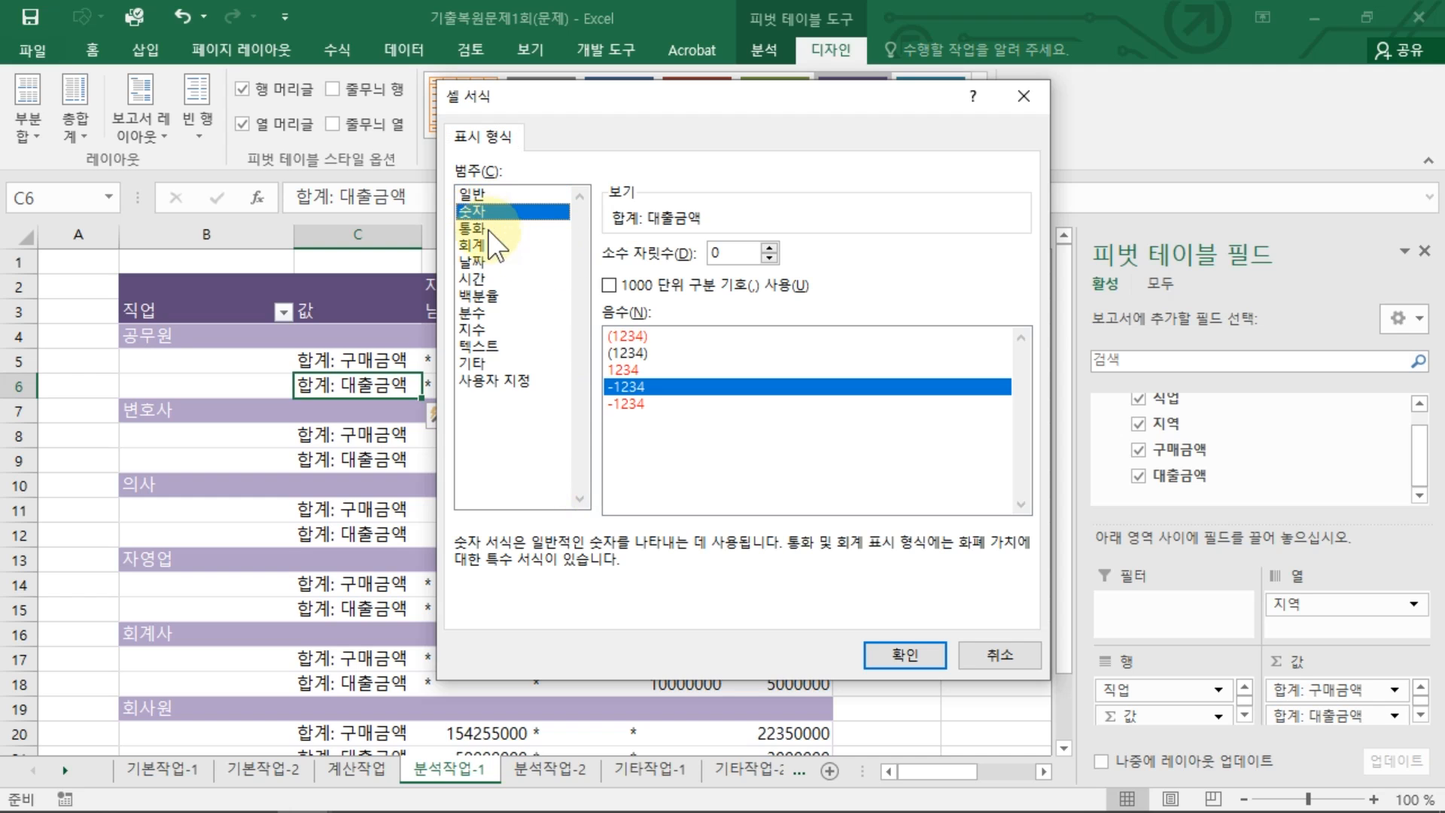
{"action": "left_click", "coordinate": [648, 289]}
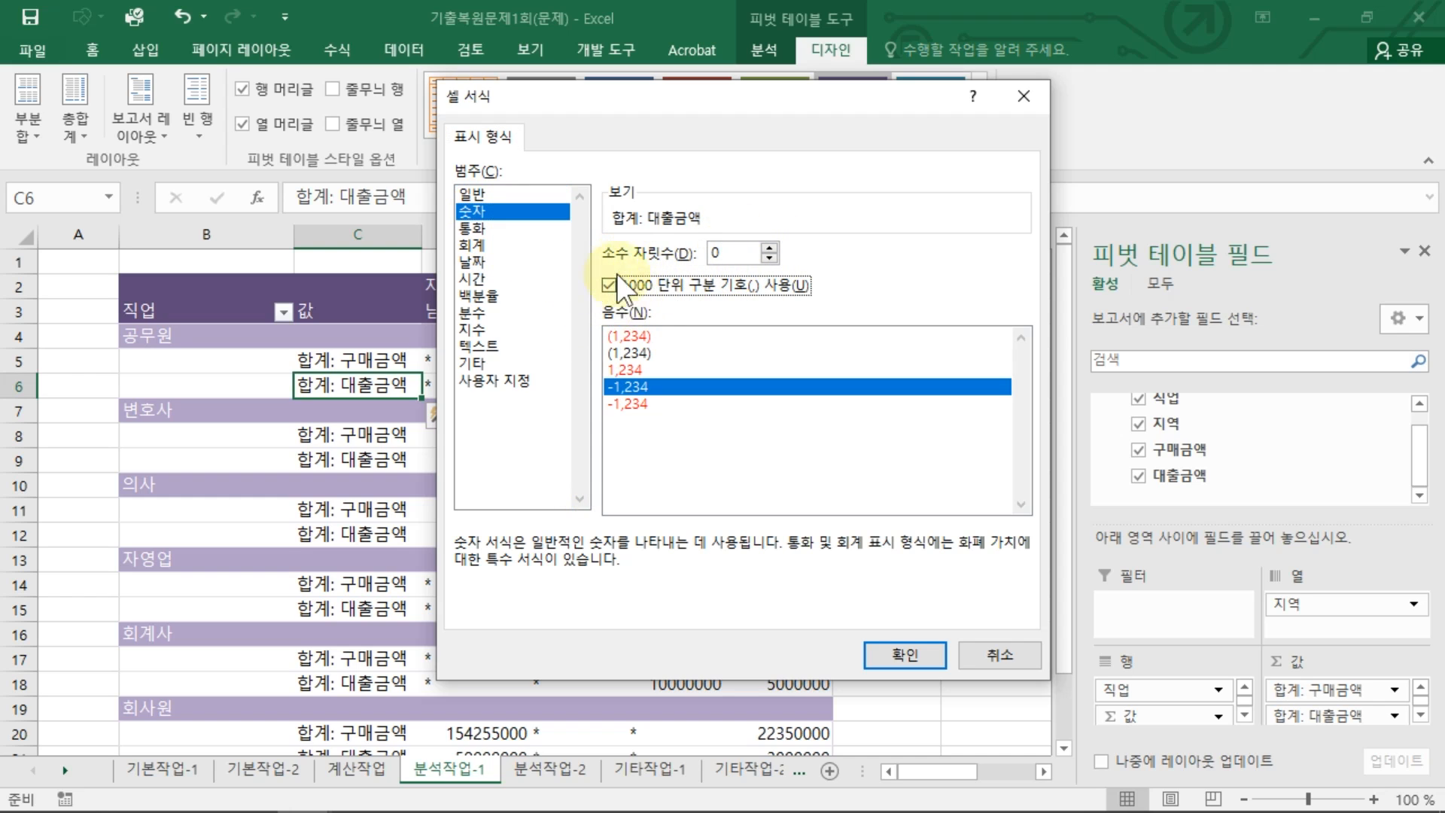
{"action": "left_click", "coordinate": [882, 648]}
{"action": "left_click", "coordinate": [800, 556]}
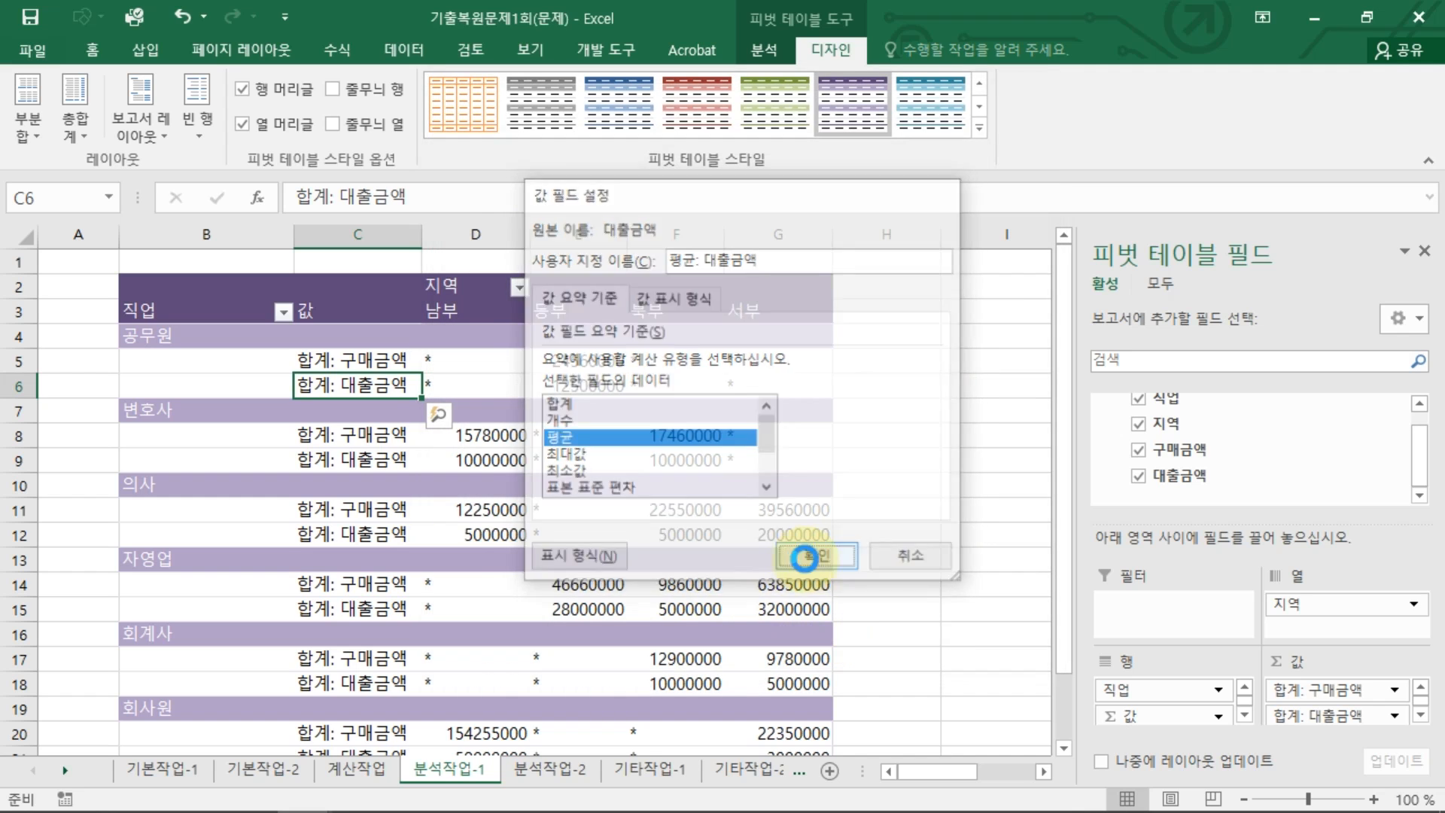
Format the 구매금액 value field as 숫자 with 0 decimals and thousands separators
{"action": "left_click", "coordinate": [369, 361]}
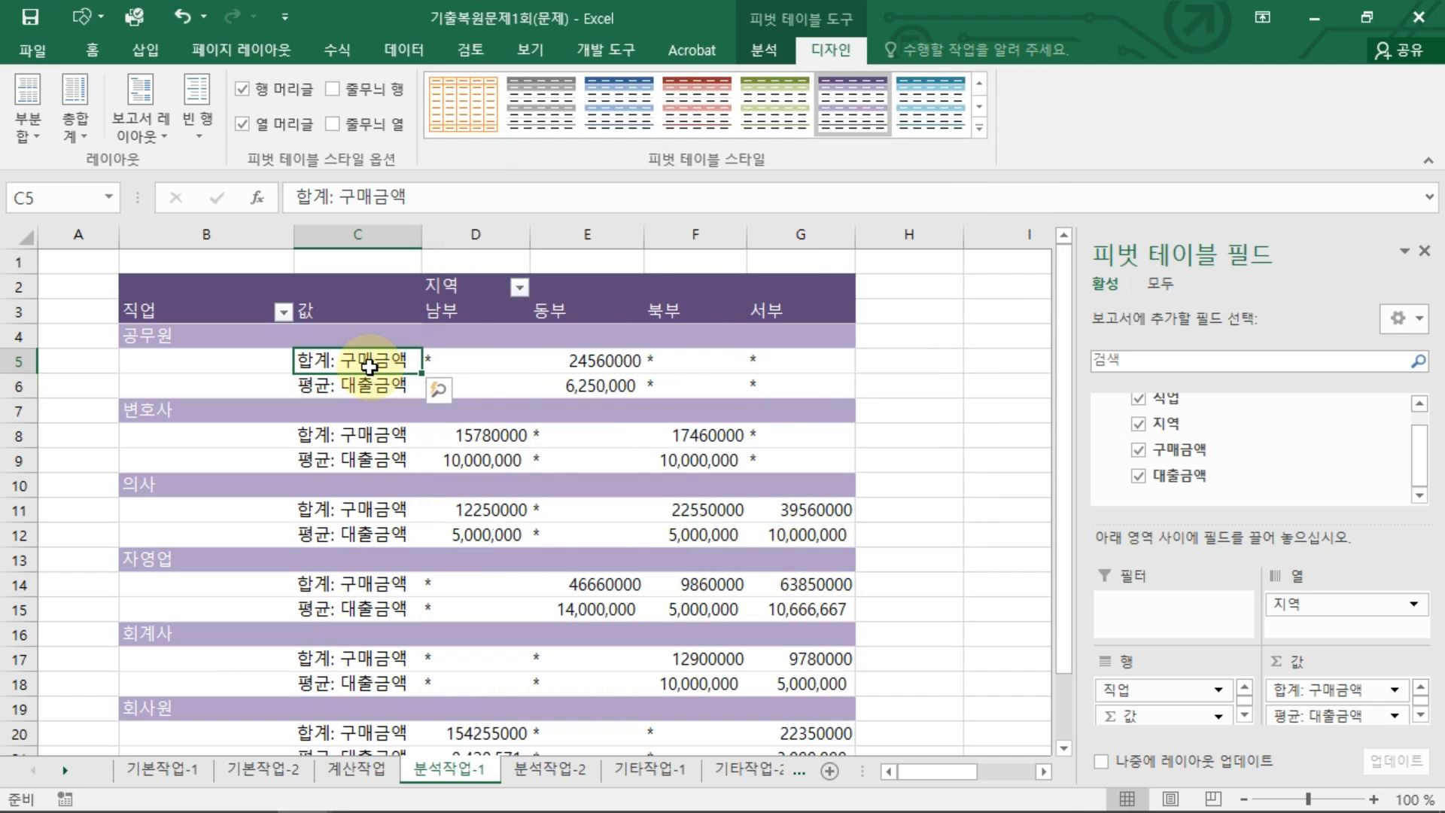
{"action": "double_click", "coordinate": [366, 362]}
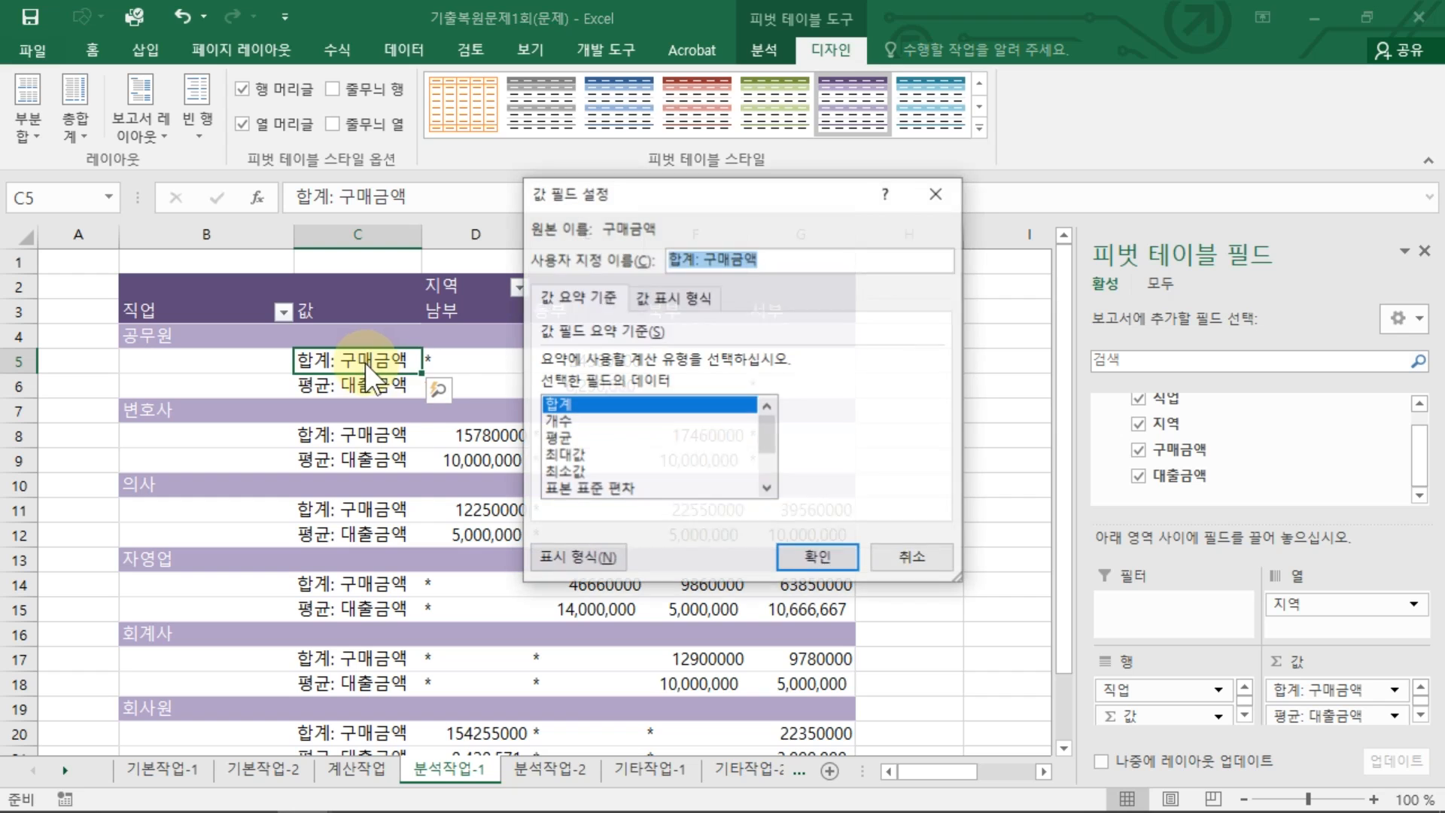
{"action": "left_click", "coordinate": [597, 564]}
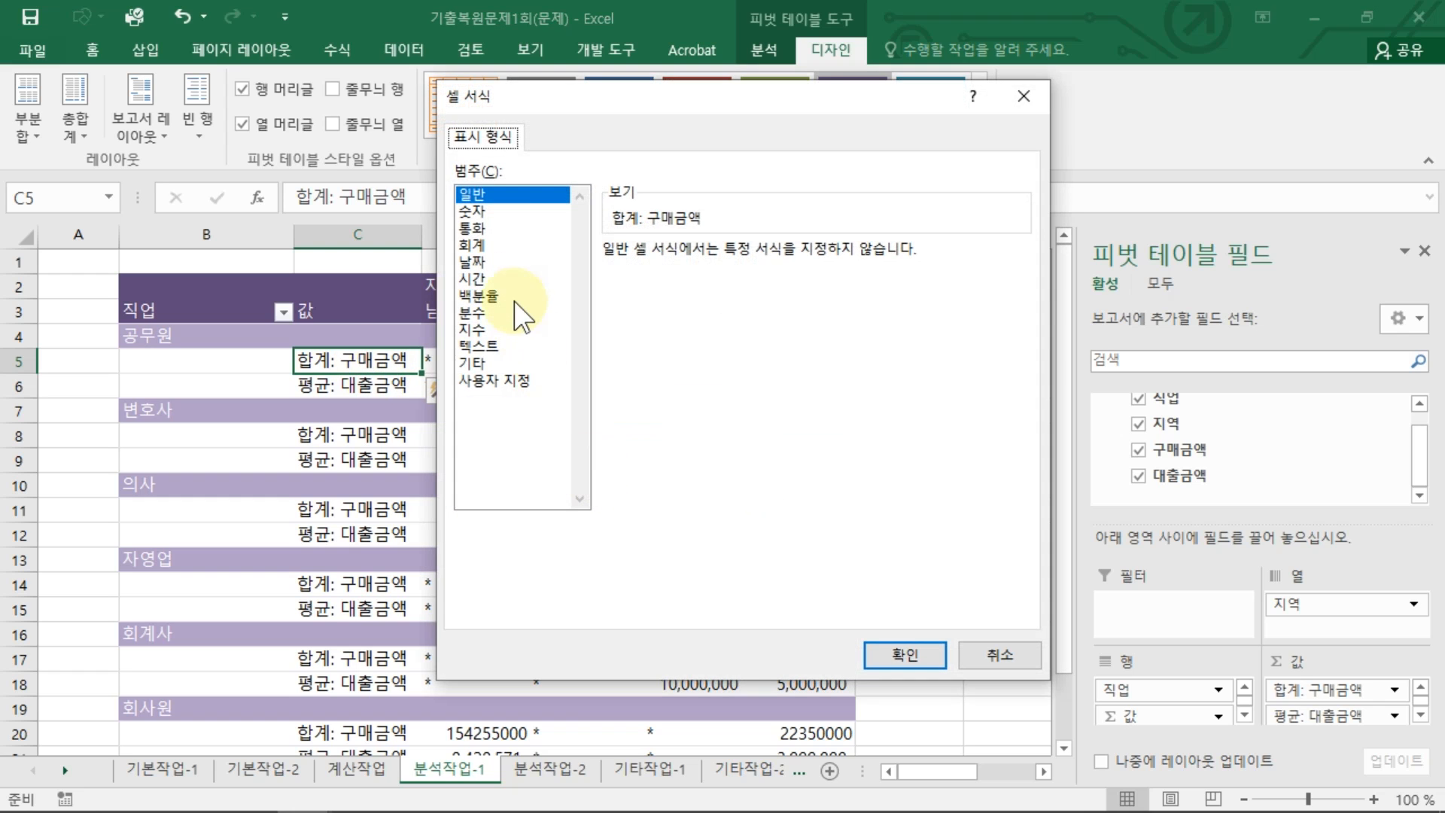
{"action": "left_click", "coordinate": [472, 212]}
{"action": "left_click", "coordinate": [621, 284]}
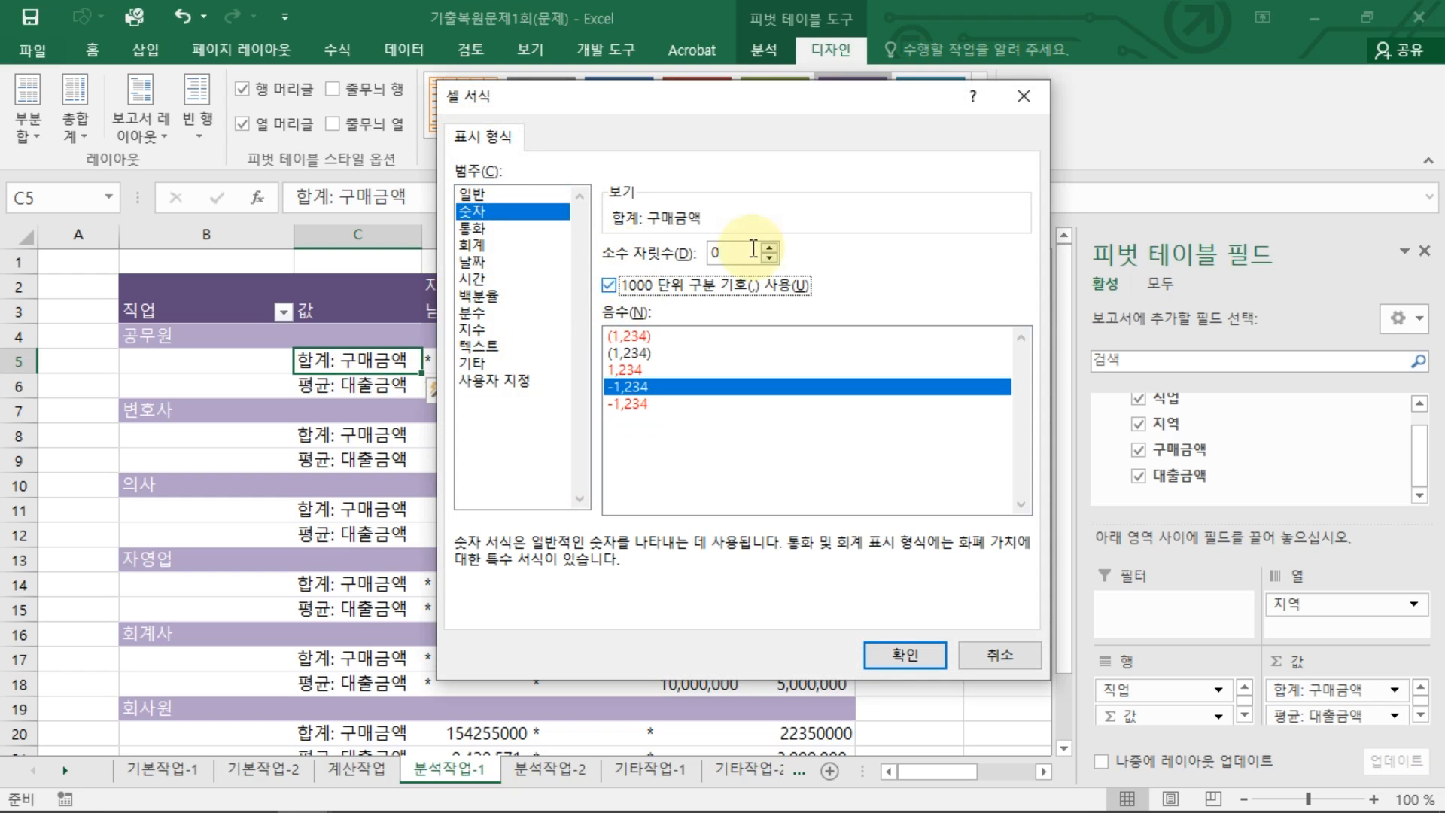
{"action": "left_click", "coordinate": [881, 650]}
{"action": "left_click", "coordinate": [831, 654]}
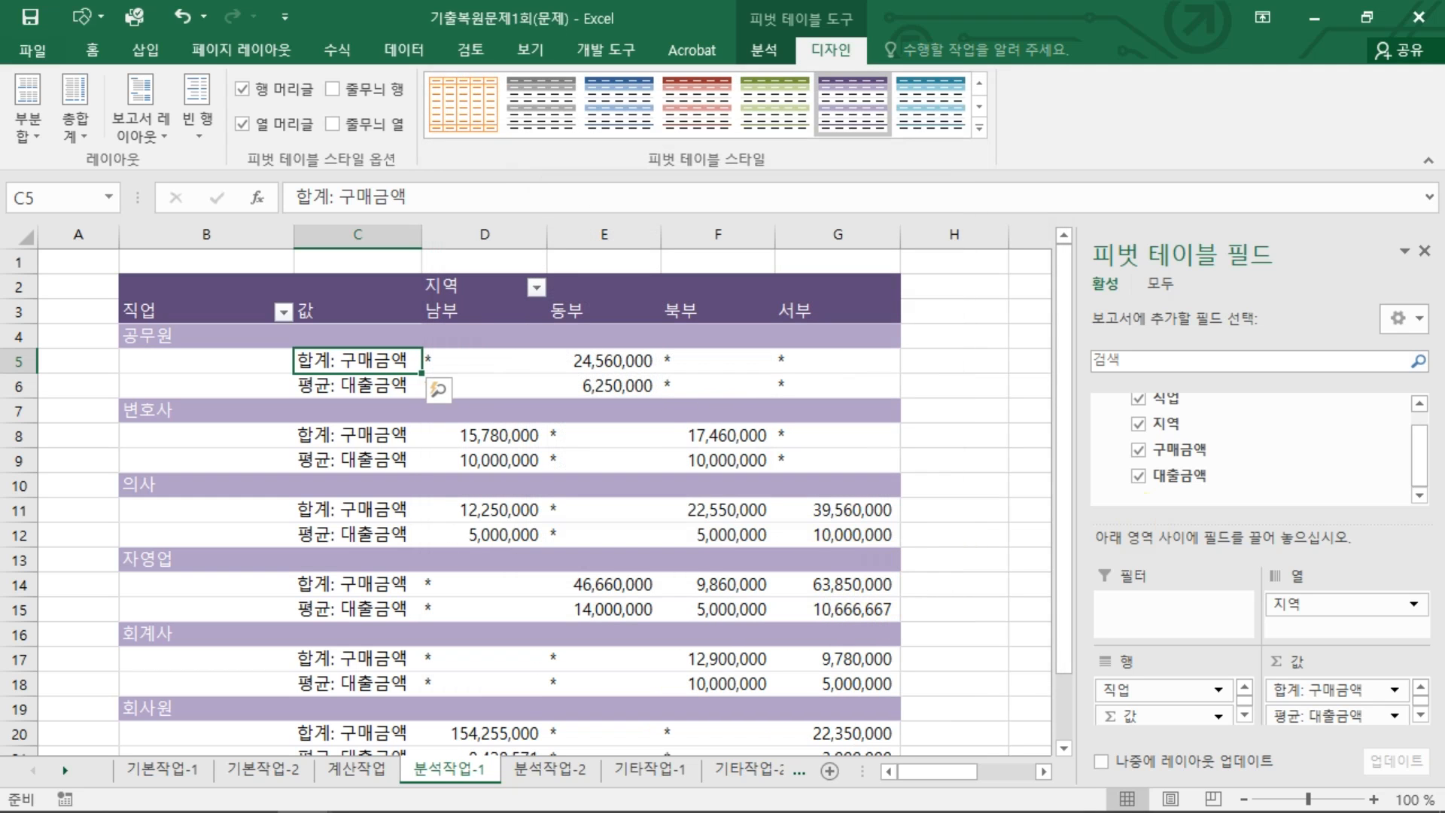
Review the formatted pivot table from its headers down to the grand total rows
{"action": "left_click", "coordinate": [361, 811]}
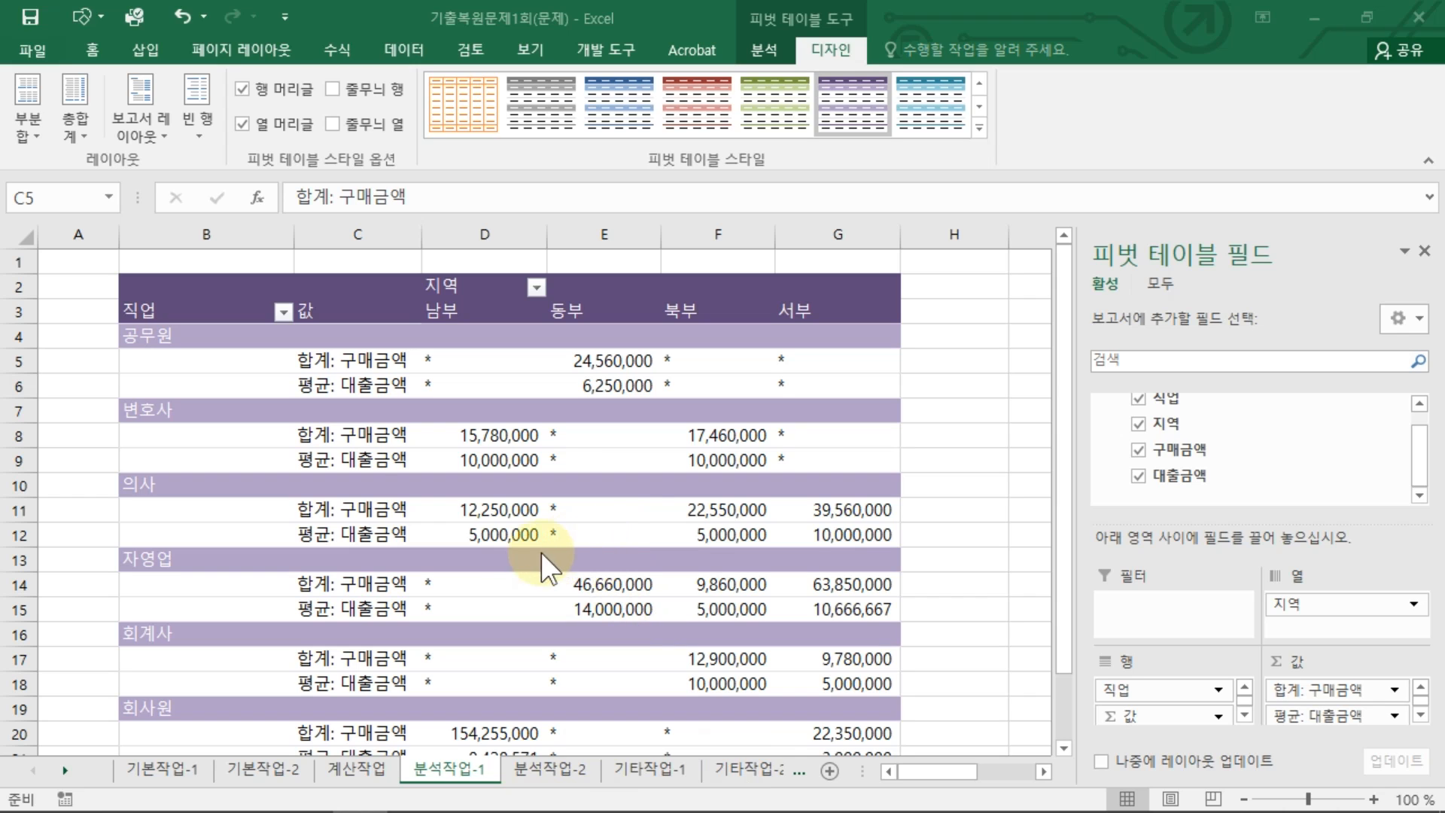
{"action": "scroll", "coordinate": [736, 551], "scroll_direction": "down", "scroll_amount": 1}
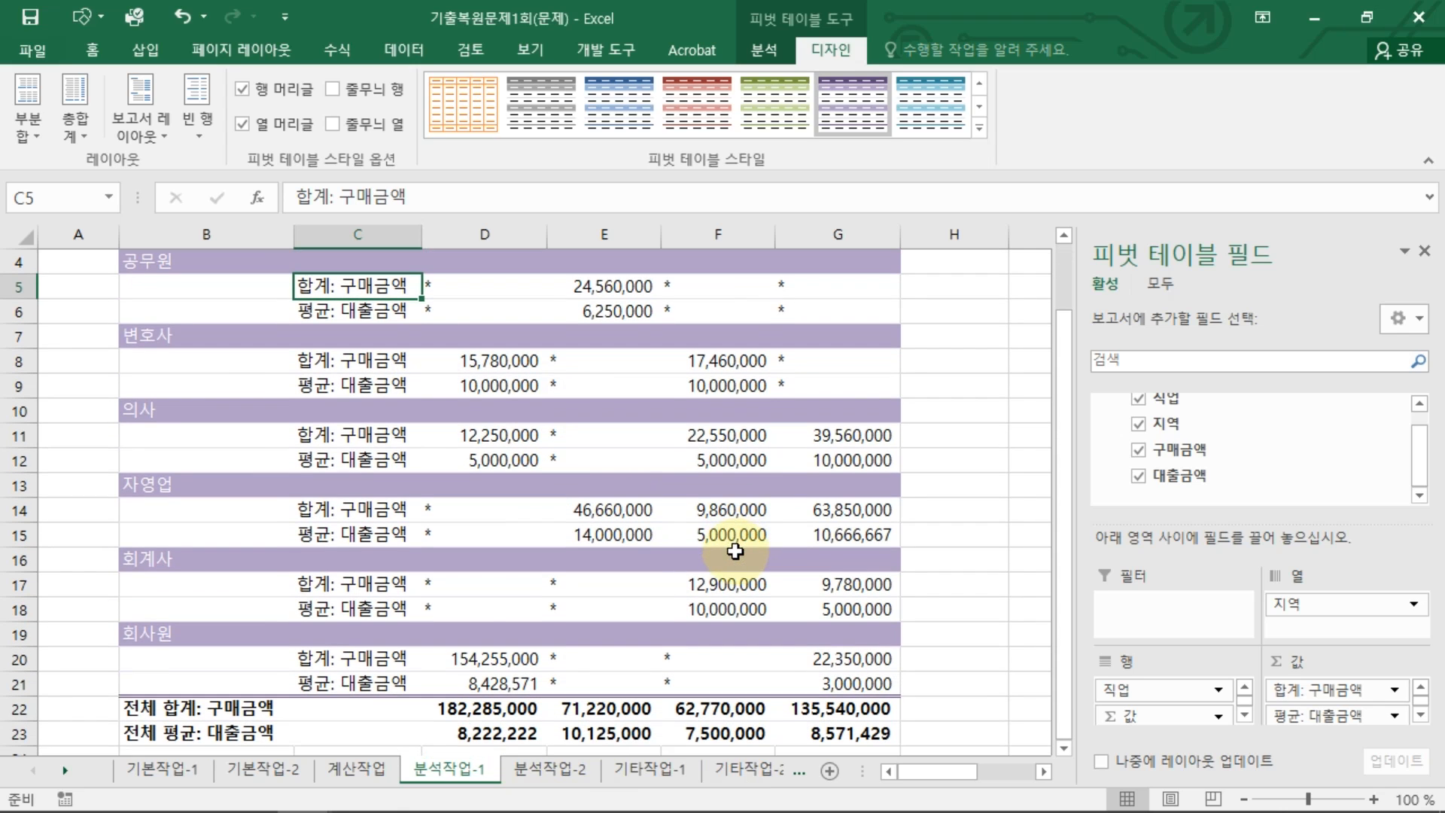
{"action": "left_click", "coordinate": [1444, 591]}
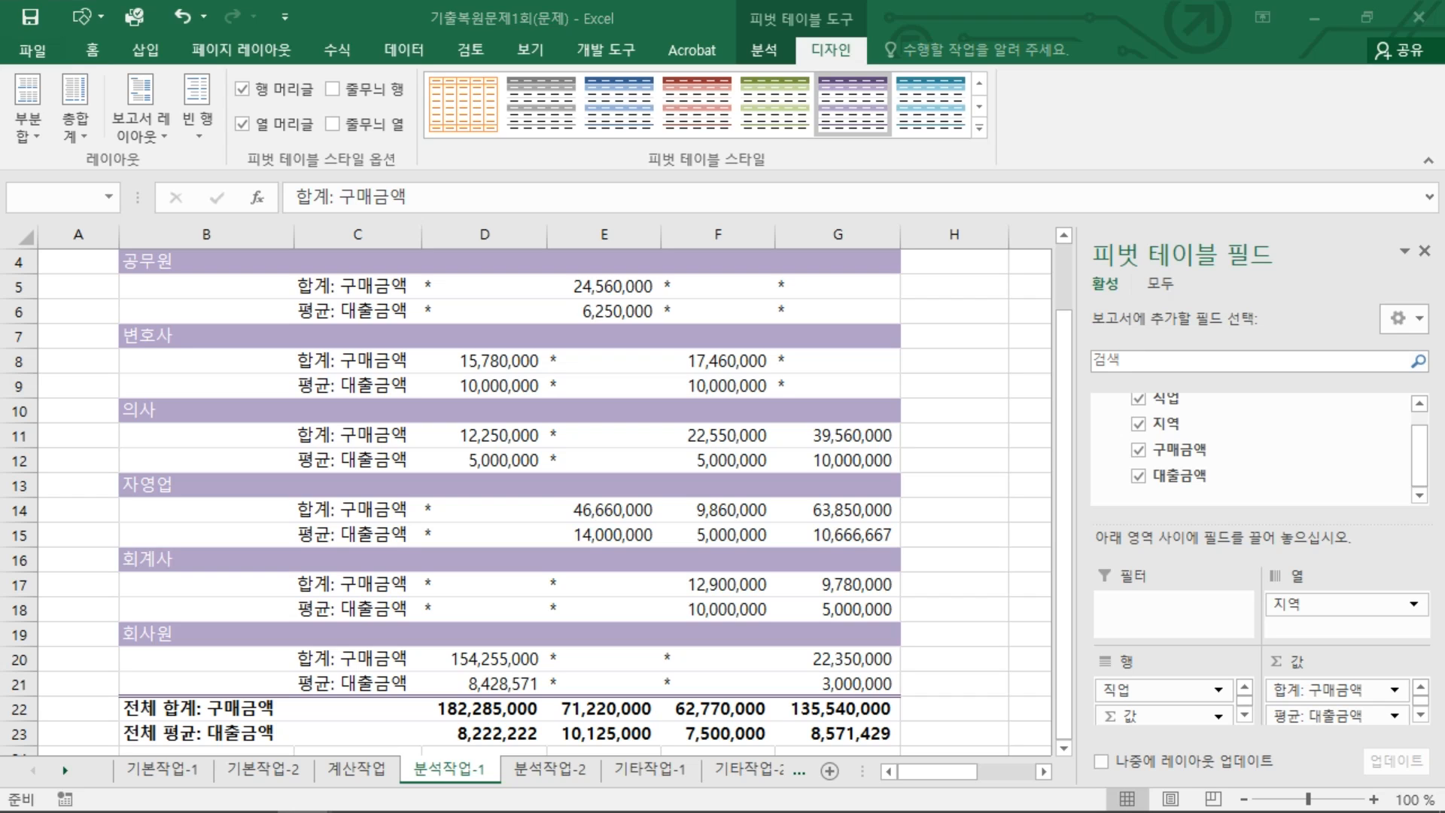
{"action": "scroll", "coordinate": [531, 506], "scroll_direction": "up", "scroll_amount": 1}
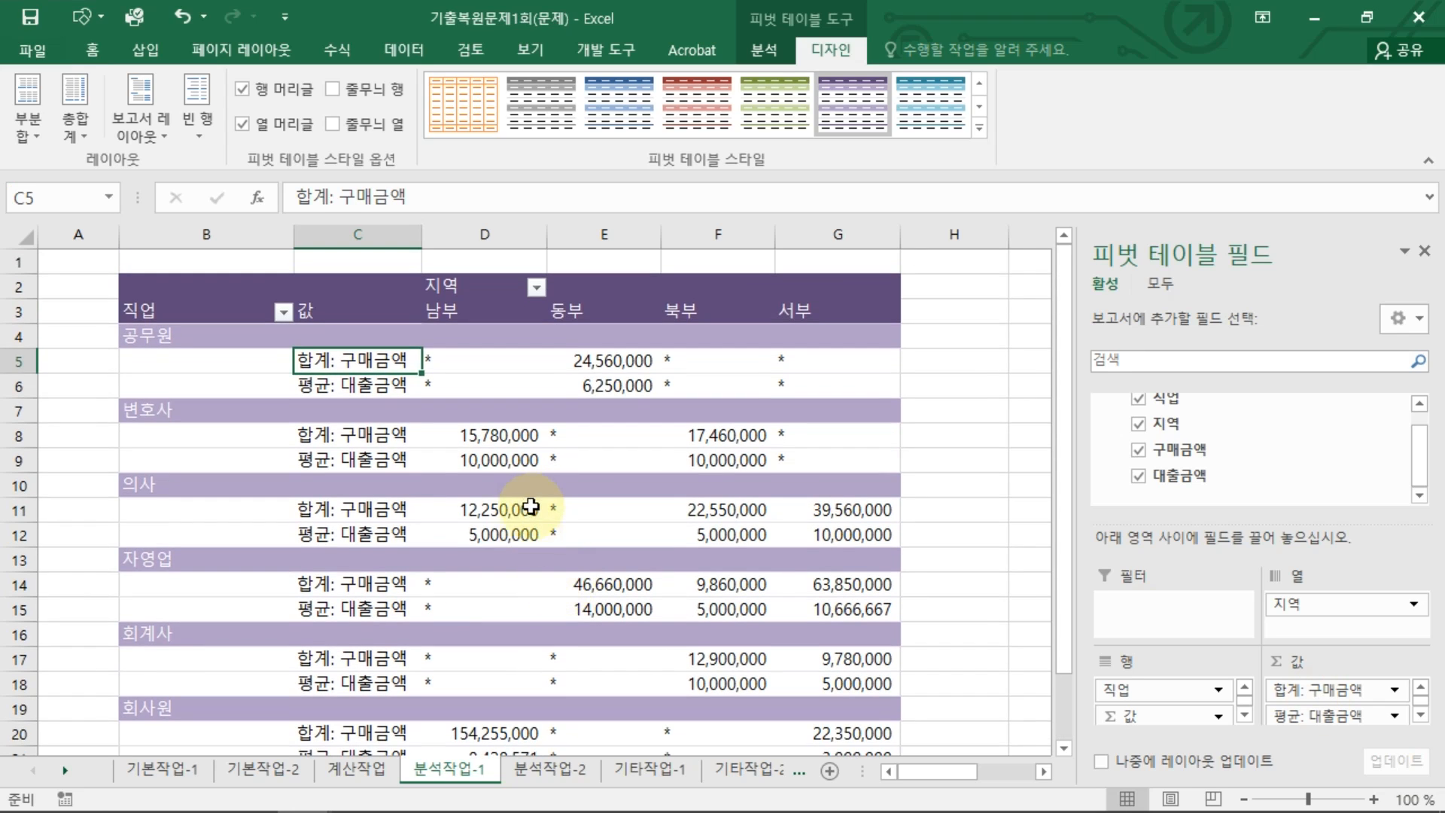
{"action": "left_click", "coordinate": [531, 507]}
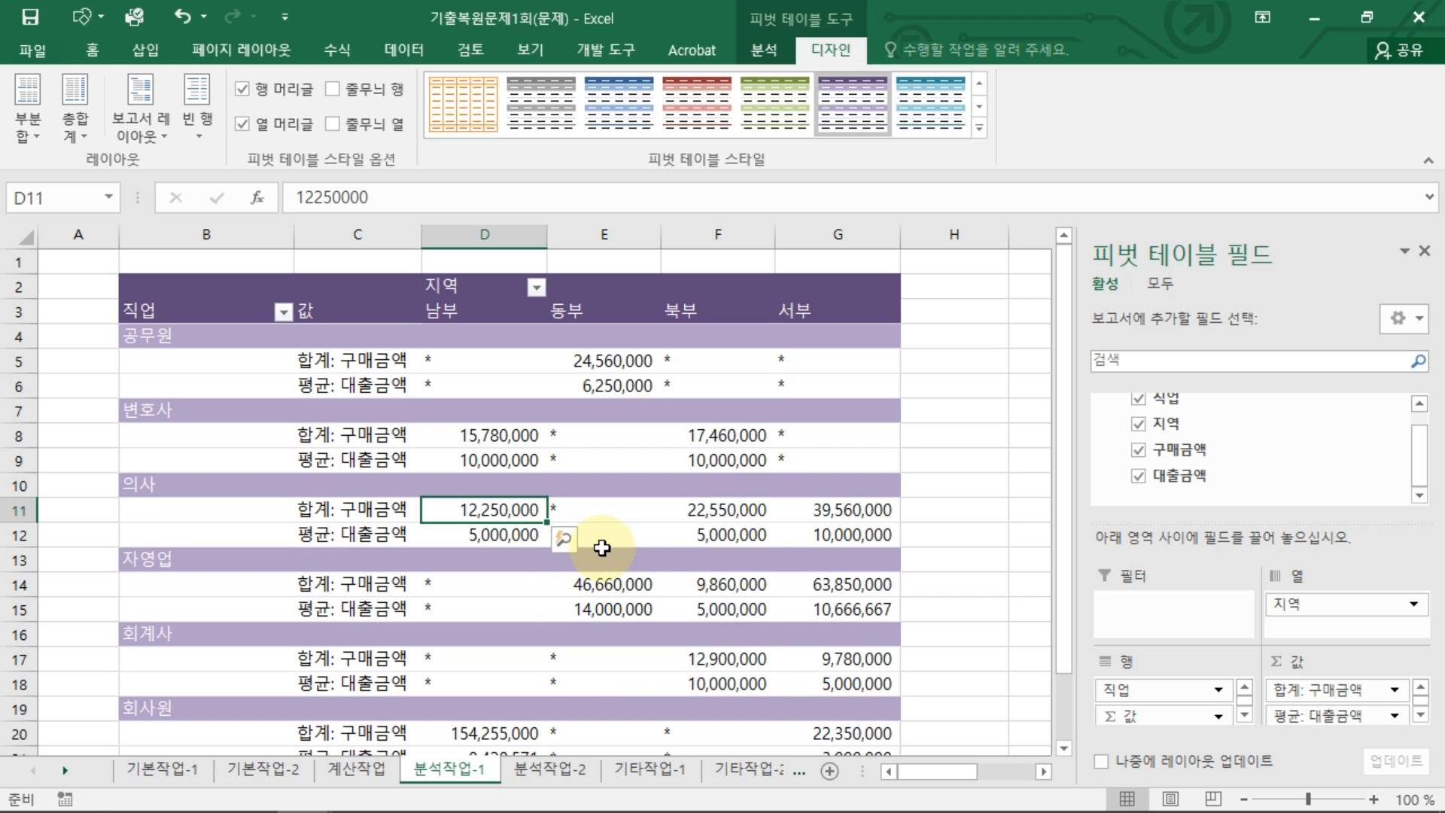
{"action": "scroll", "coordinate": [602, 546], "scroll_direction": "down", "scroll_amount": 1}
{"action": "left_click", "coordinate": [613, 518]}
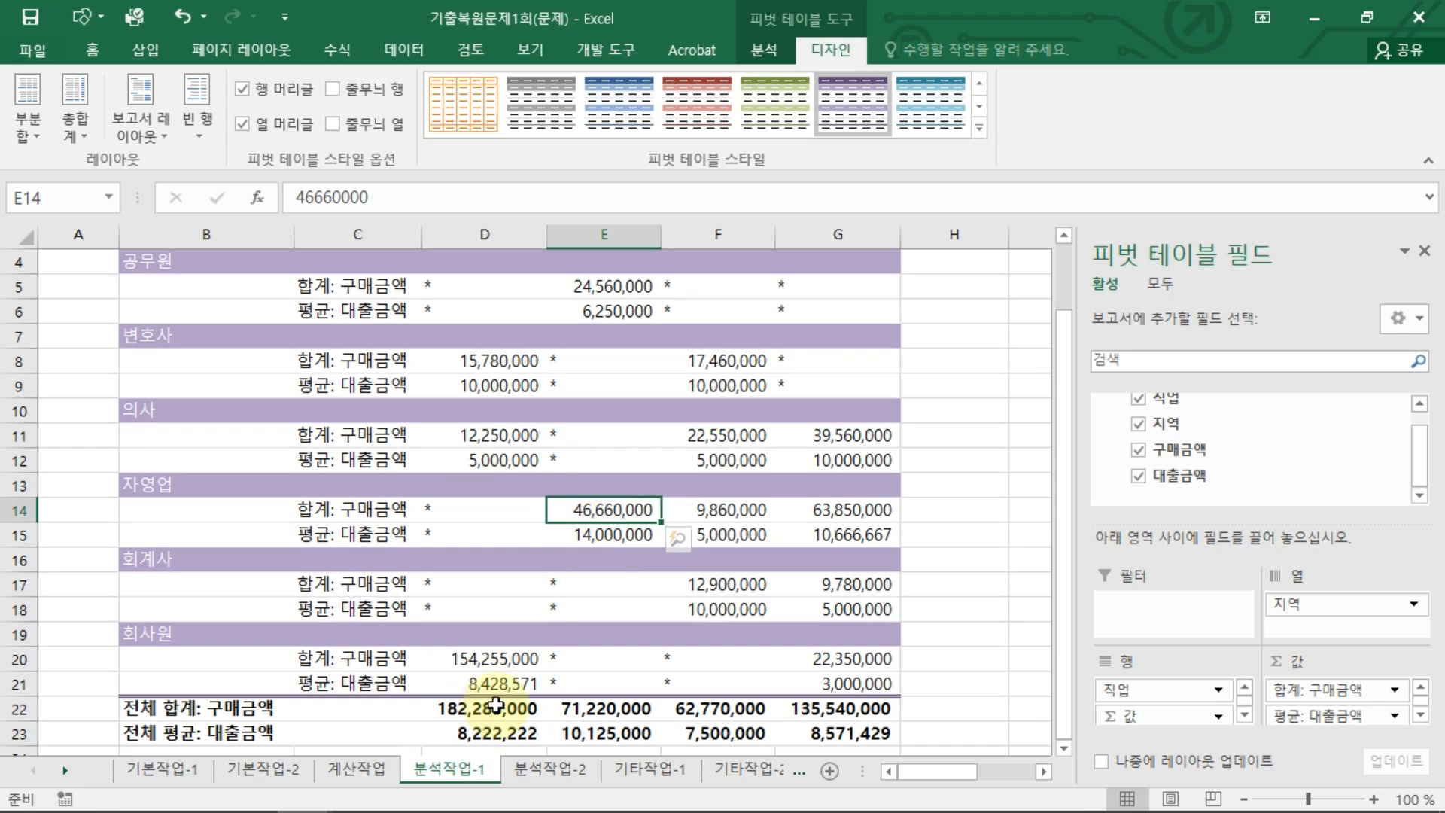
{"action": "left_click", "coordinate": [602, 559]}
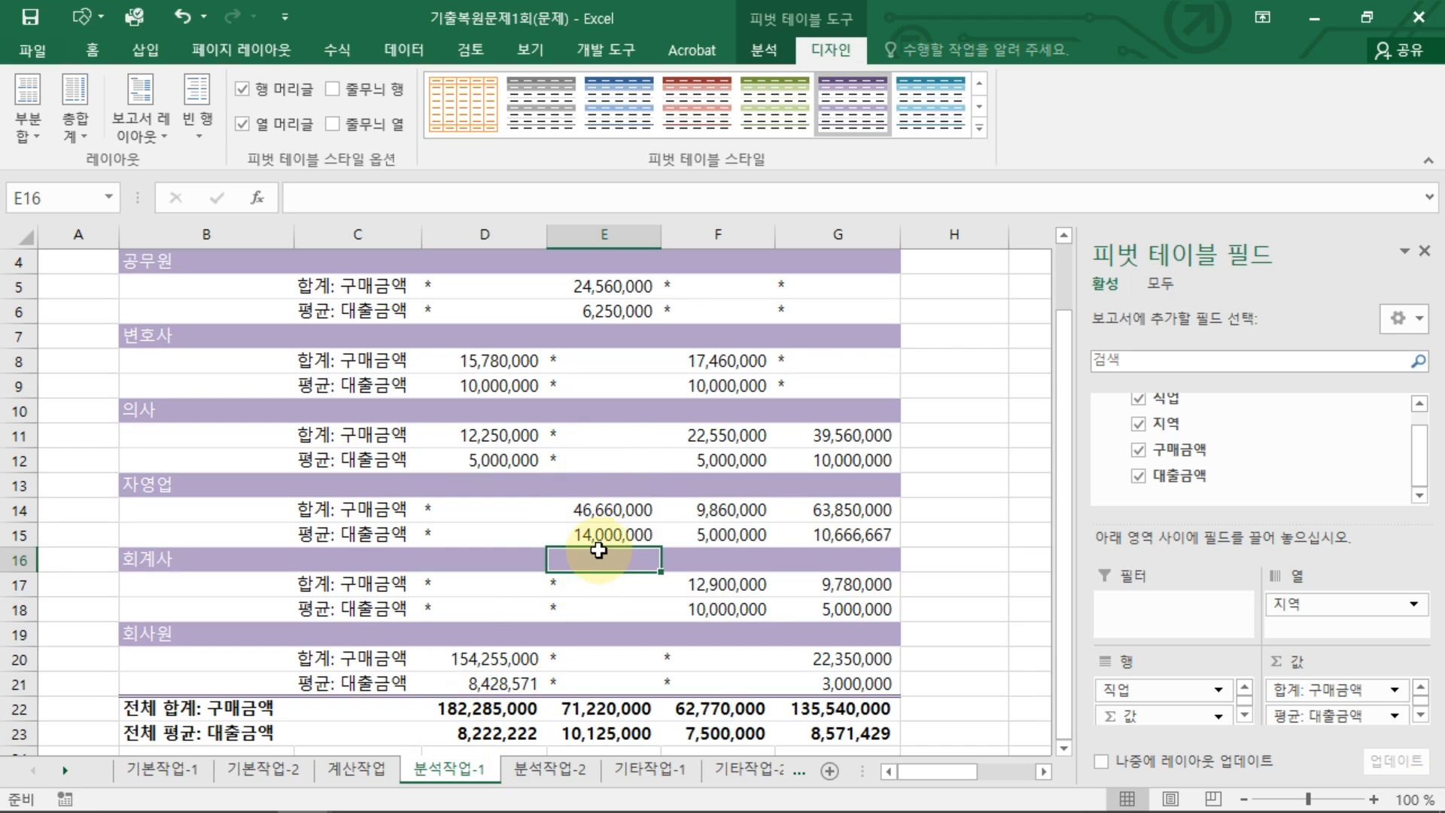
Switch to sheet 분석작업-2
{"action": "key", "text": "ctrl+Page_Down"}
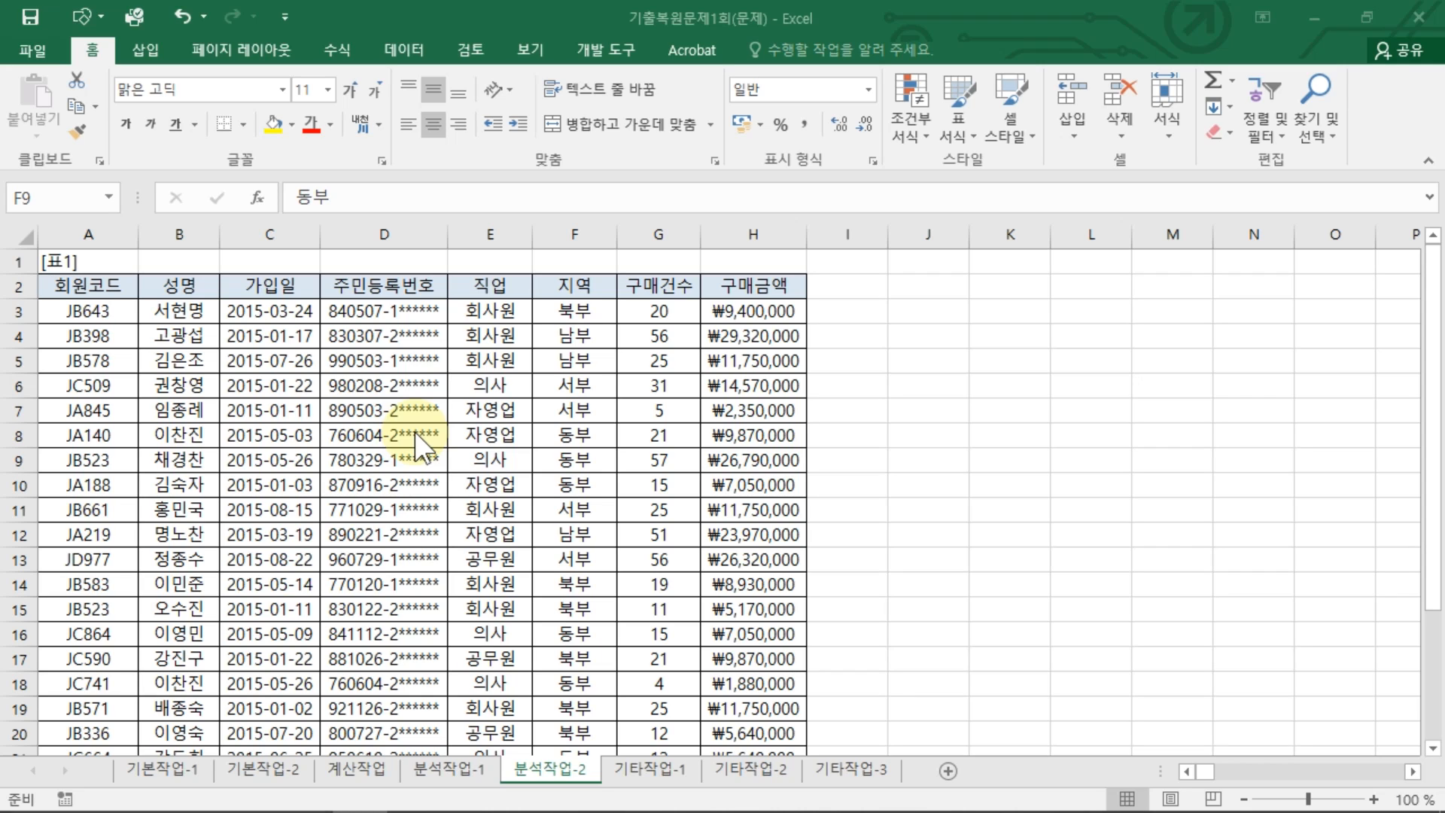
{"action": "left_click", "coordinate": [423, 403]}
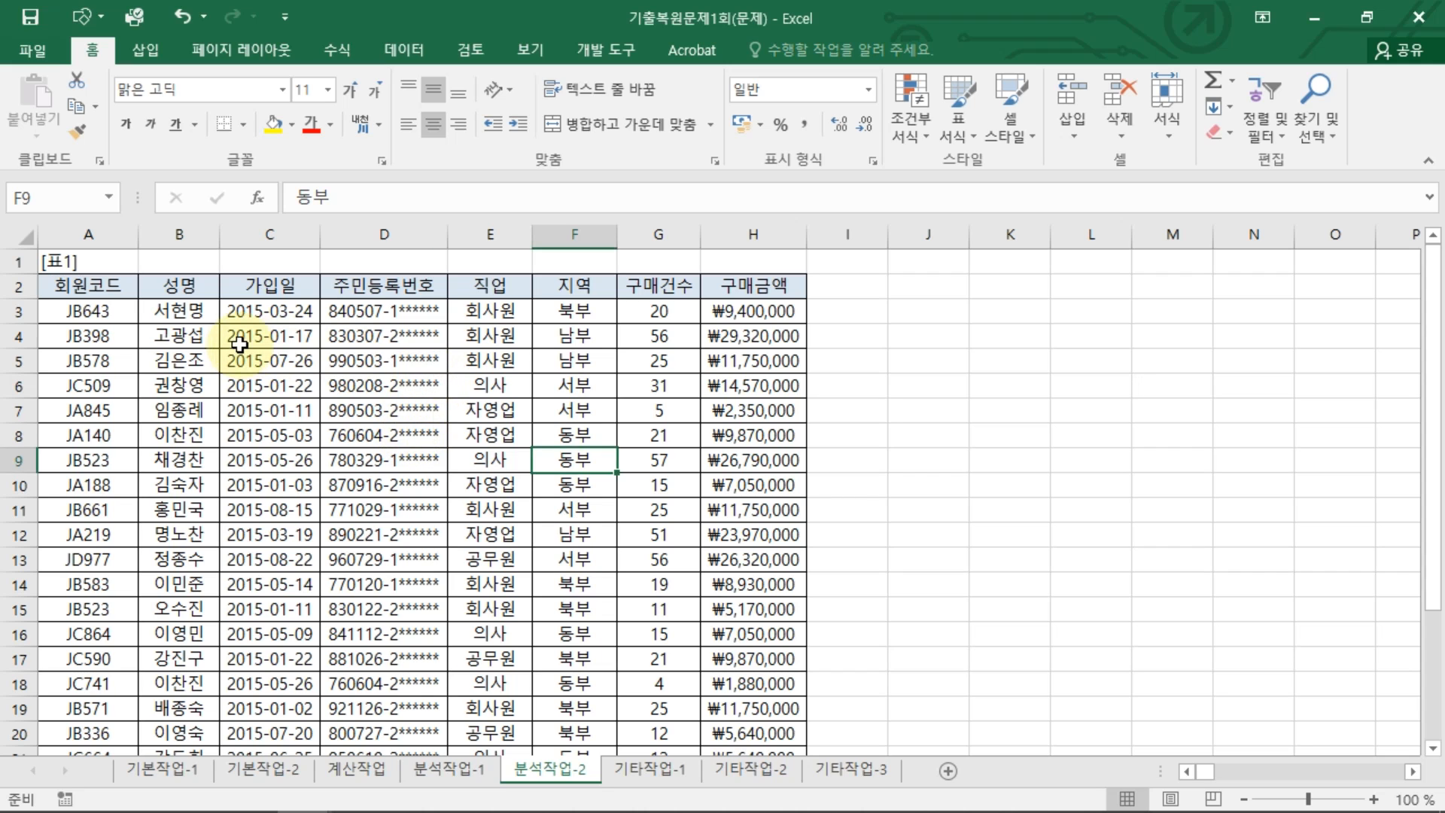
{"action": "left_click", "coordinate": [241, 345]}
{"action": "left_click", "coordinate": [181, 381]}
{"action": "left_click", "coordinate": [378, 411]}
Remove the duplicate records from [표1], comparing only the 성명, 주민등록번호 and 지역 columns
{"action": "left_click", "coordinate": [418, 345]}
{"action": "left_click", "coordinate": [404, 50]}
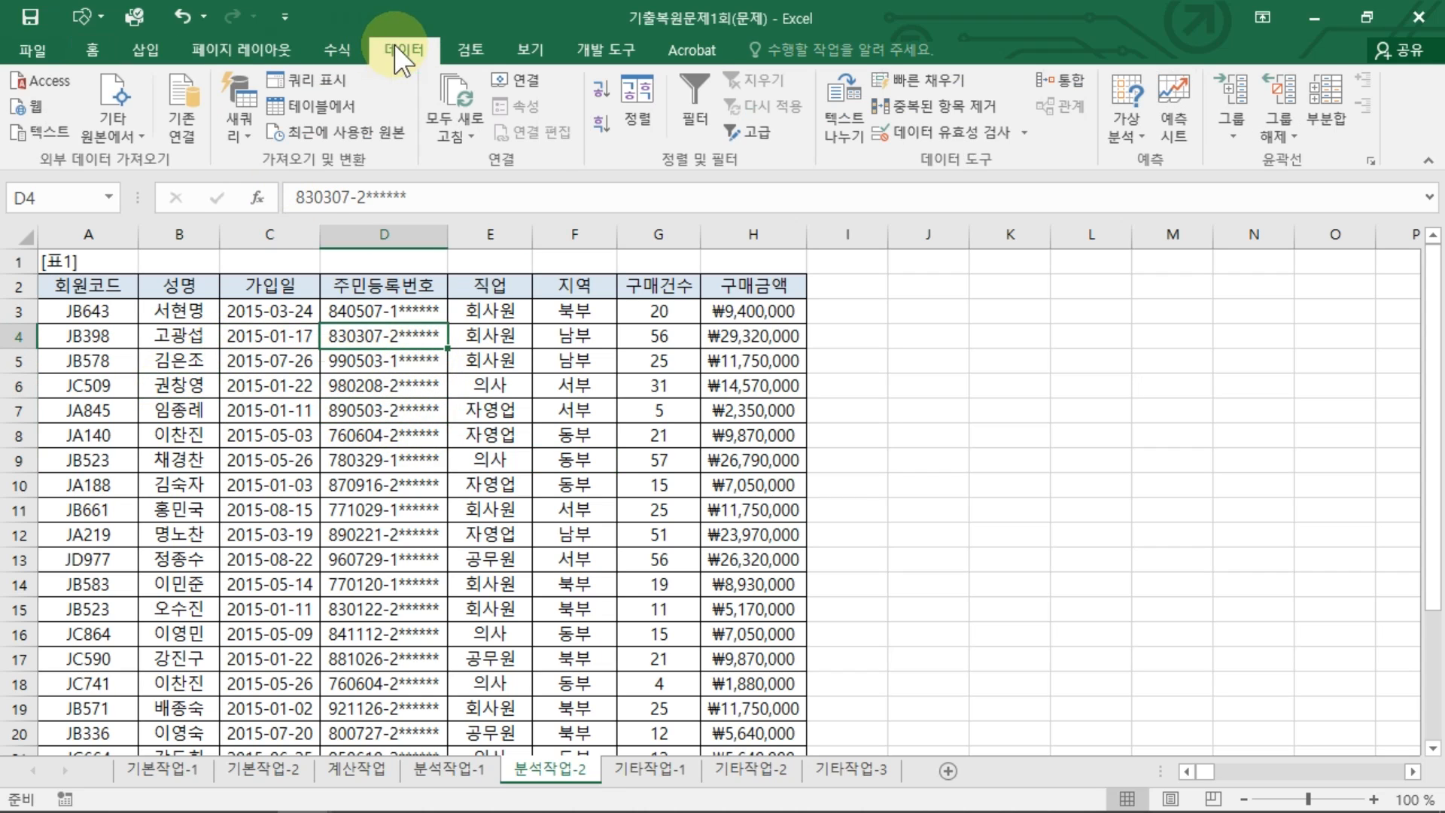
{"action": "left_click", "coordinate": [919, 105]}
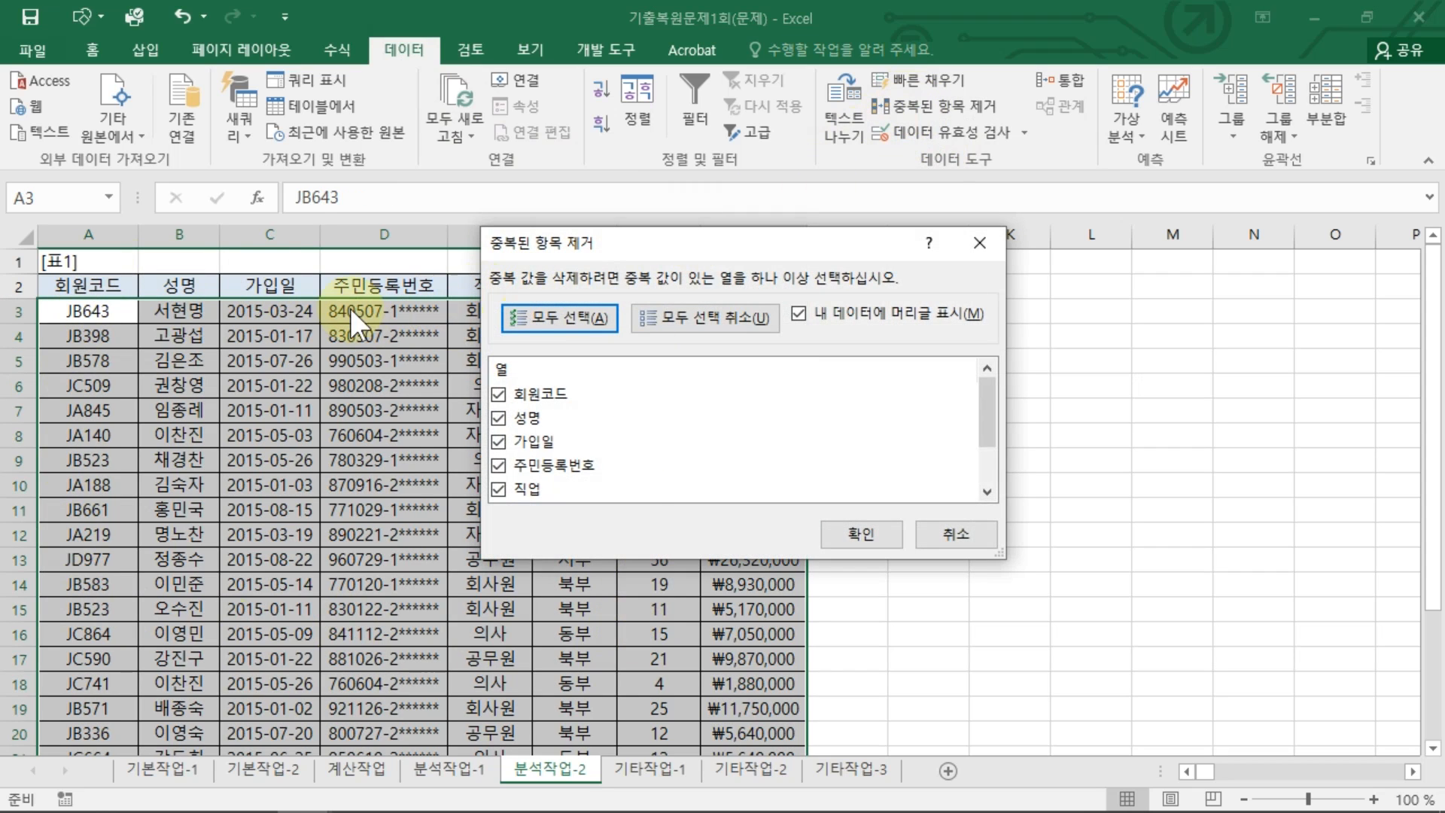
{"action": "left_click", "coordinate": [698, 319]}
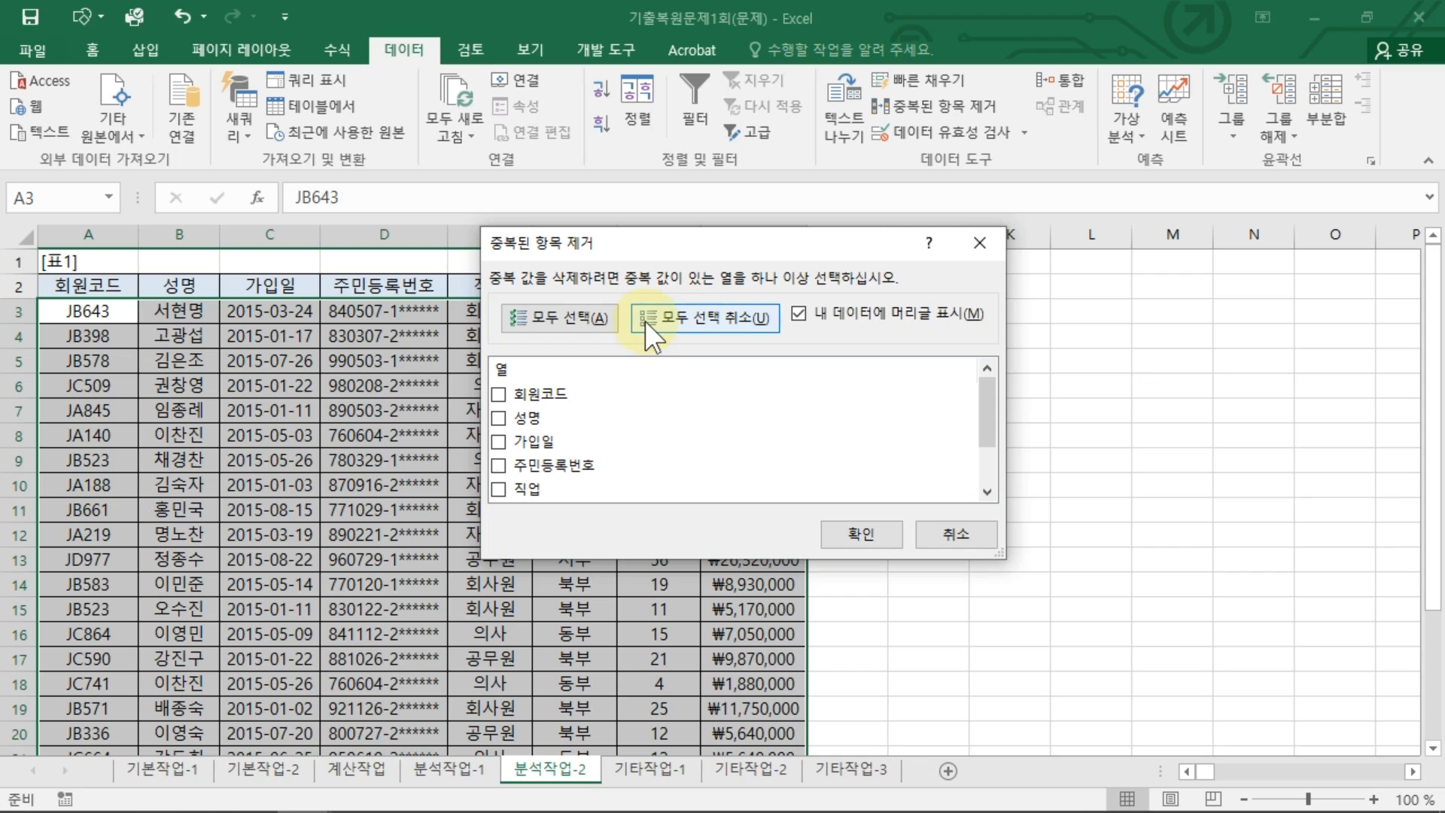
{"action": "left_click", "coordinate": [498, 418]}
{"action": "left_click", "coordinate": [499, 466]}
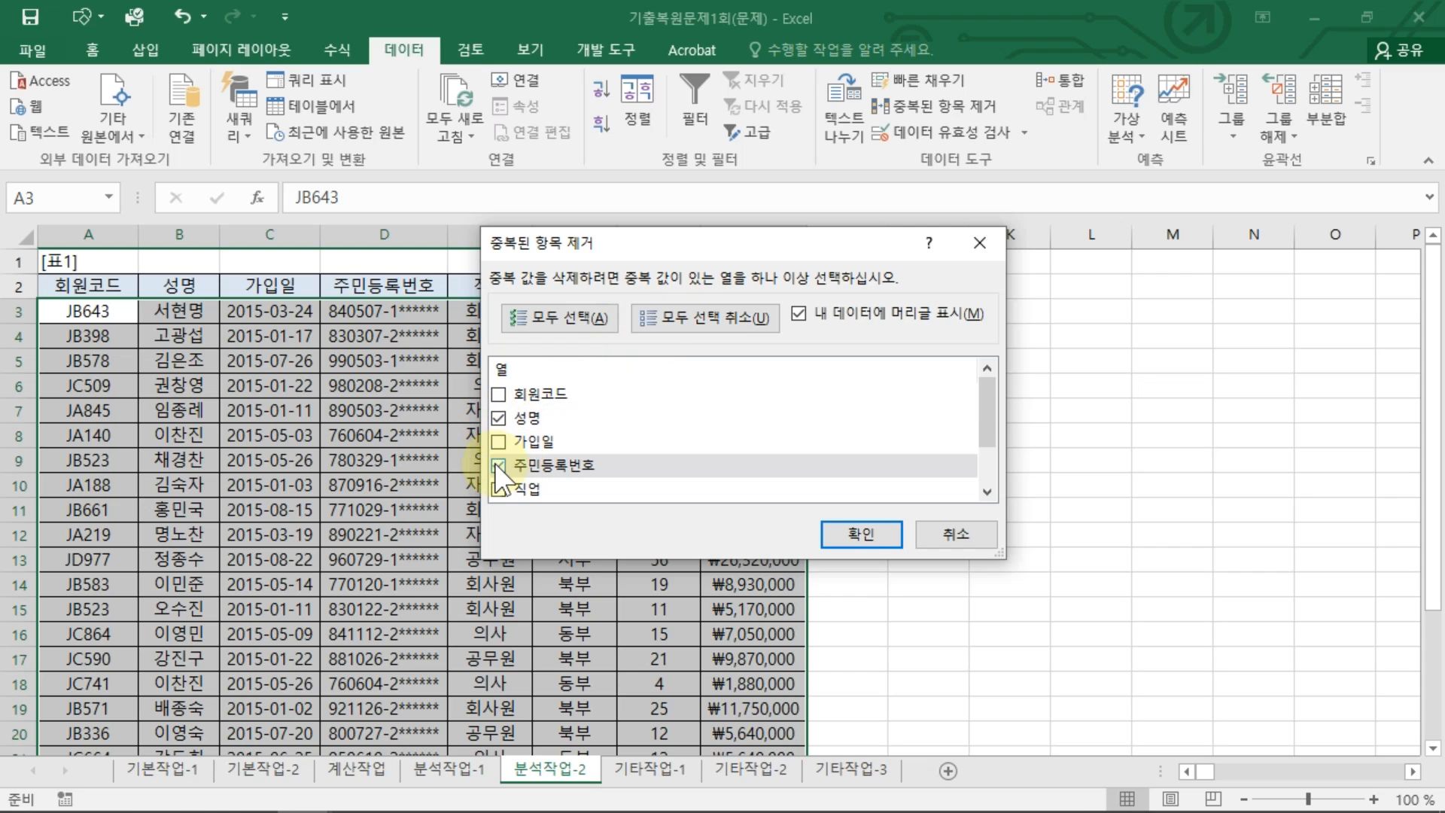
{"action": "scroll", "coordinate": [518, 481], "scroll_direction": "down", "scroll_amount": 1}
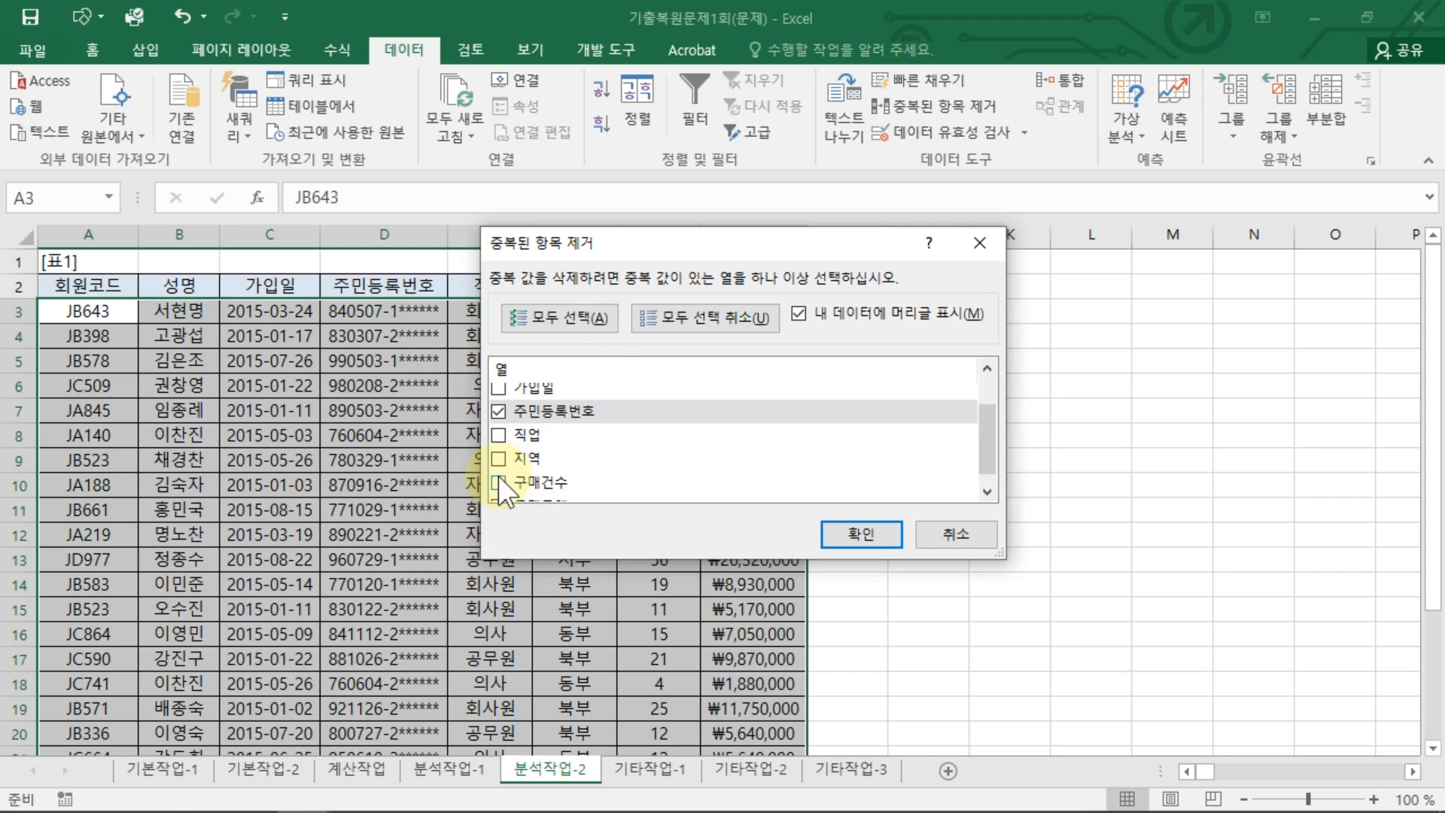
{"action": "left_click", "coordinate": [500, 458]}
{"action": "scroll", "coordinate": [548, 454], "scroll_direction": "up", "scroll_amount": 1}
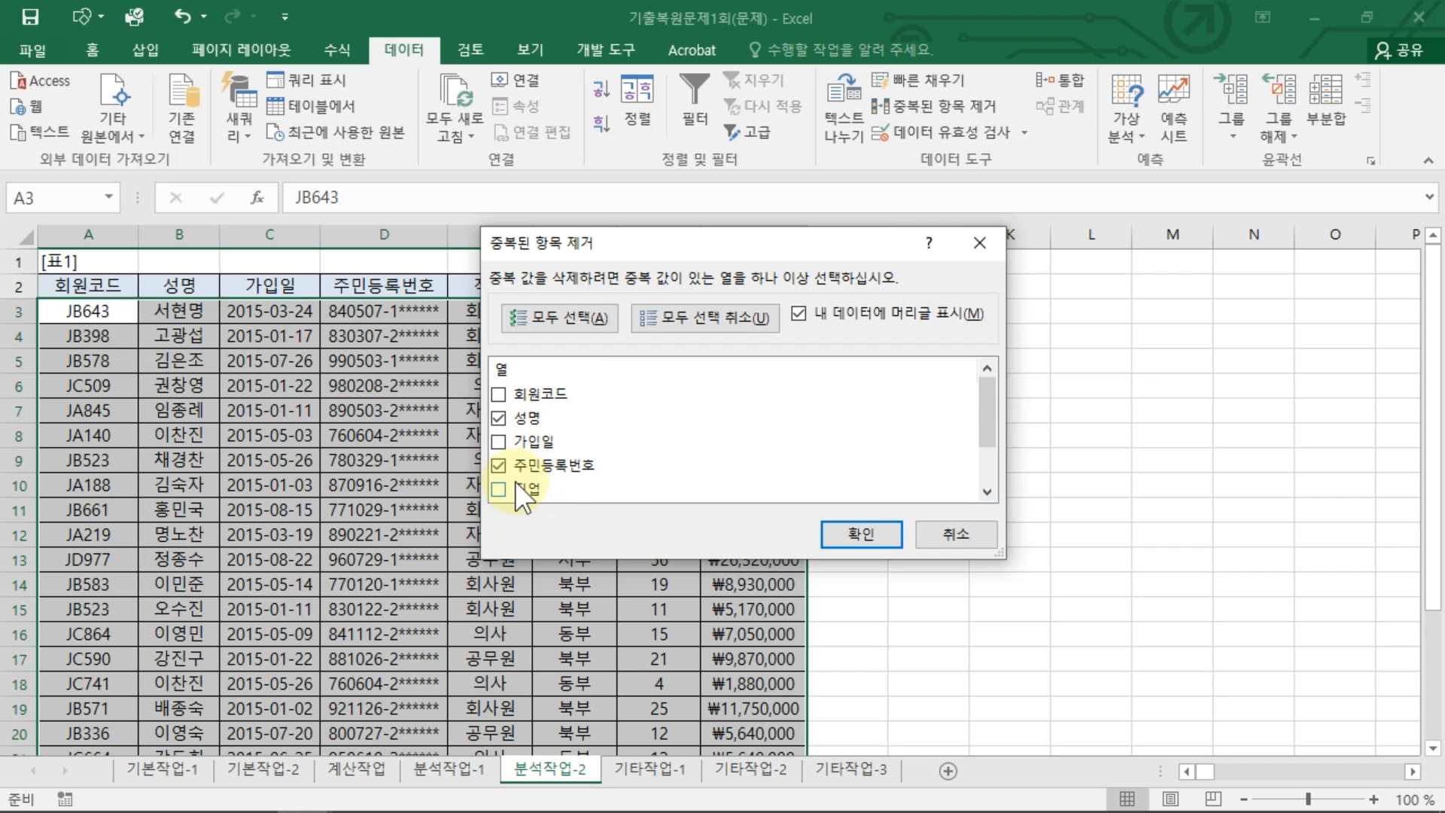
{"action": "scroll", "coordinate": [519, 475], "scroll_direction": "down", "scroll_amount": 1}
{"action": "left_click", "coordinate": [858, 534]}
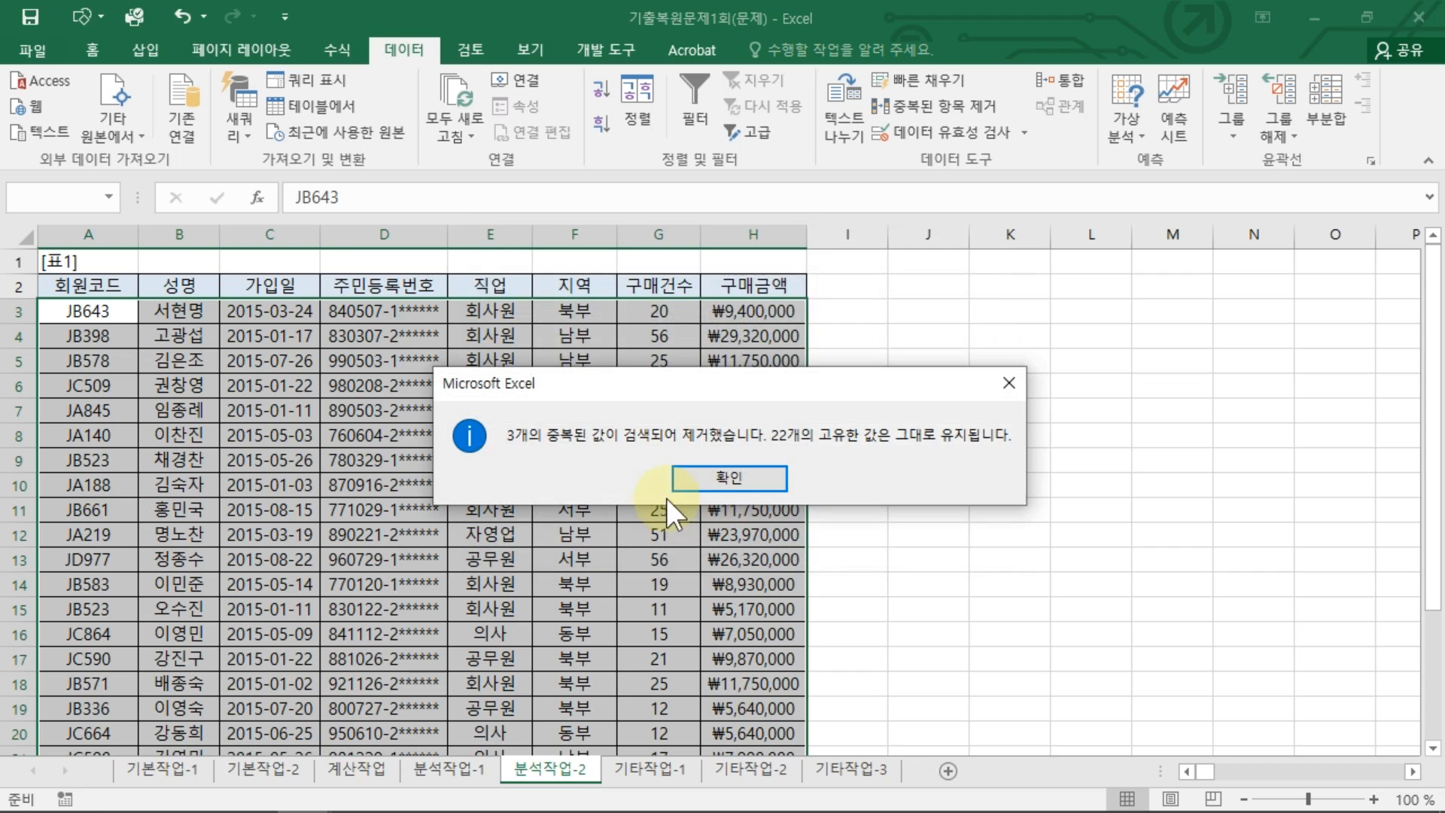
{"action": "left_click", "coordinate": [726, 478]}
{"action": "left_click", "coordinate": [598, 452]}
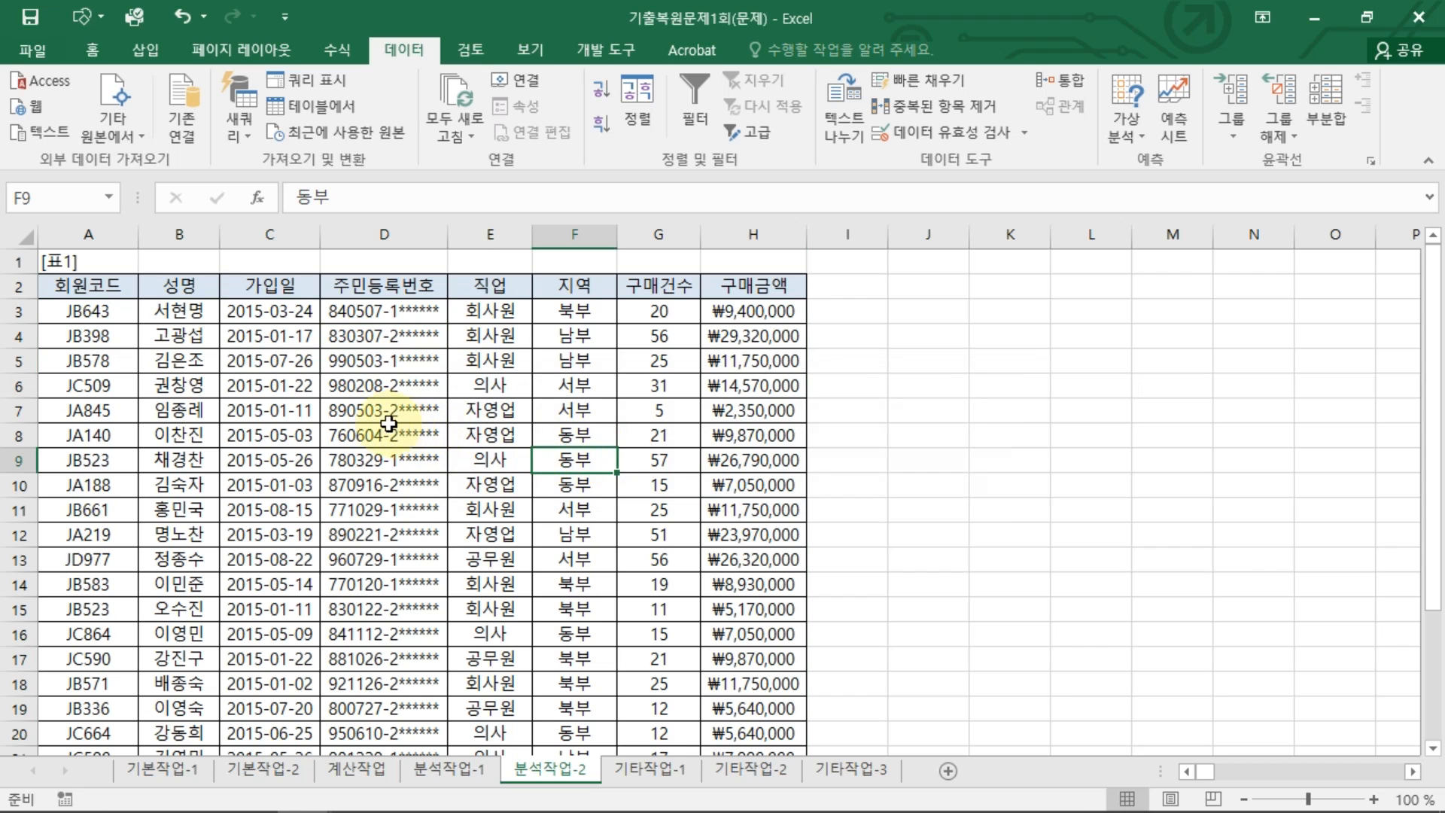
Highlight duplicate 회원코드 values in A3:A24 with a 중복 값 conditional format using 연한 빨강 채우기
{"action": "left_click_drag", "start_coordinate": [88, 311], "coordinate": [110, 685]}
{"action": "scroll", "coordinate": [102, 482], "scroll_direction": "up", "scroll_amount": 2}
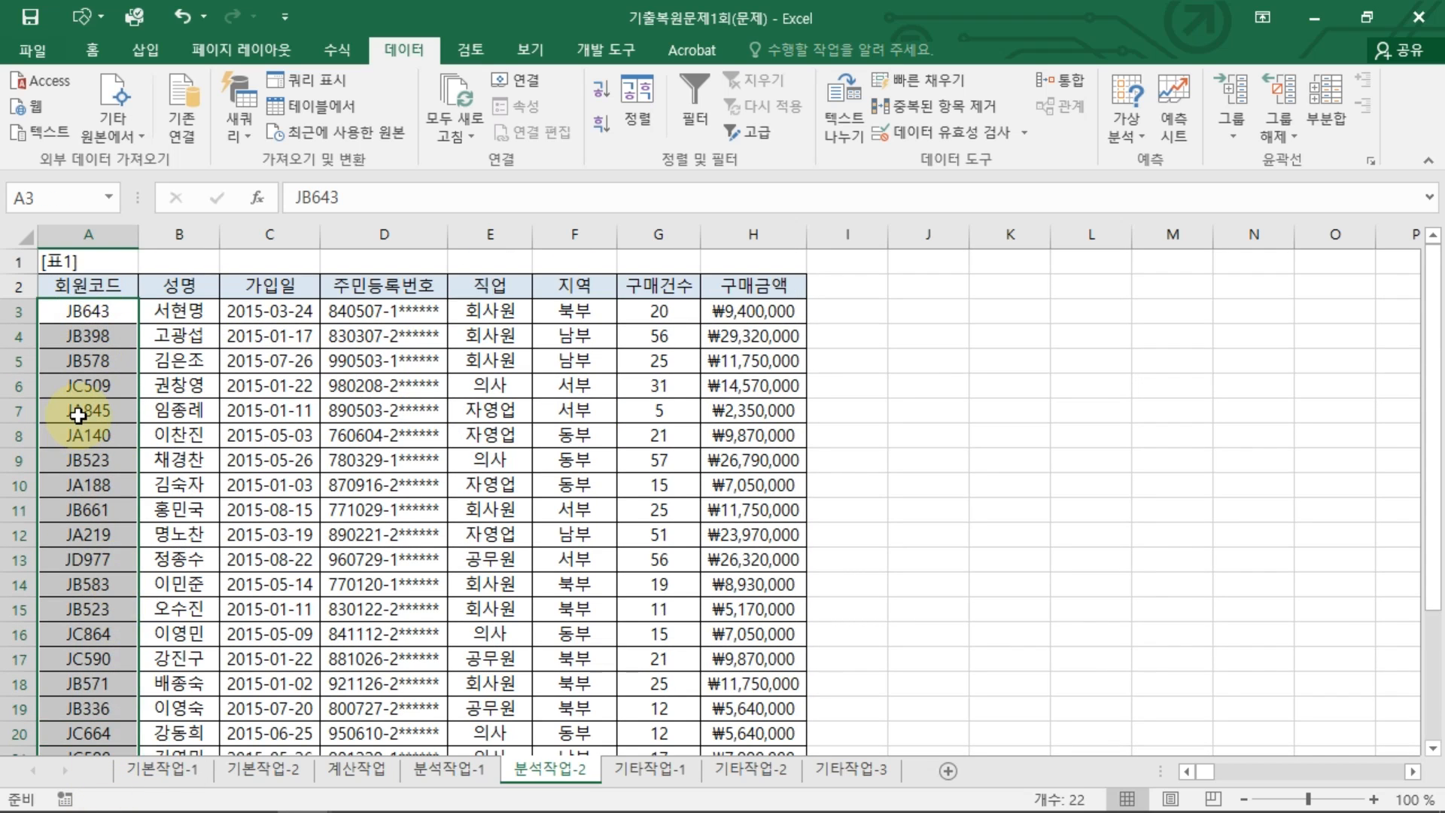
{"action": "left_click", "coordinate": [92, 50]}
{"action": "left_click", "coordinate": [918, 127]}
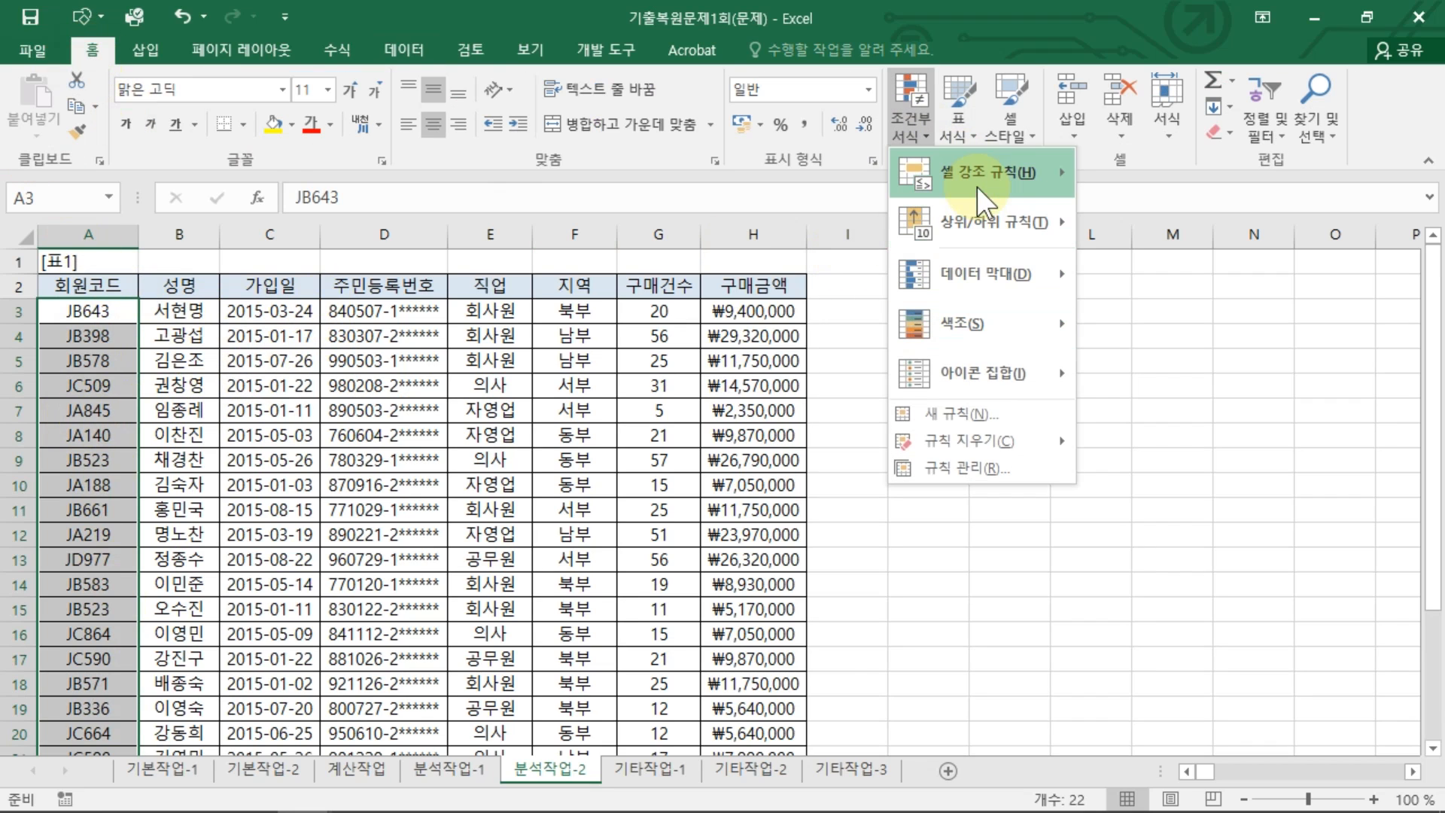
{"action": "mouse_move", "coordinate": [986, 192]}
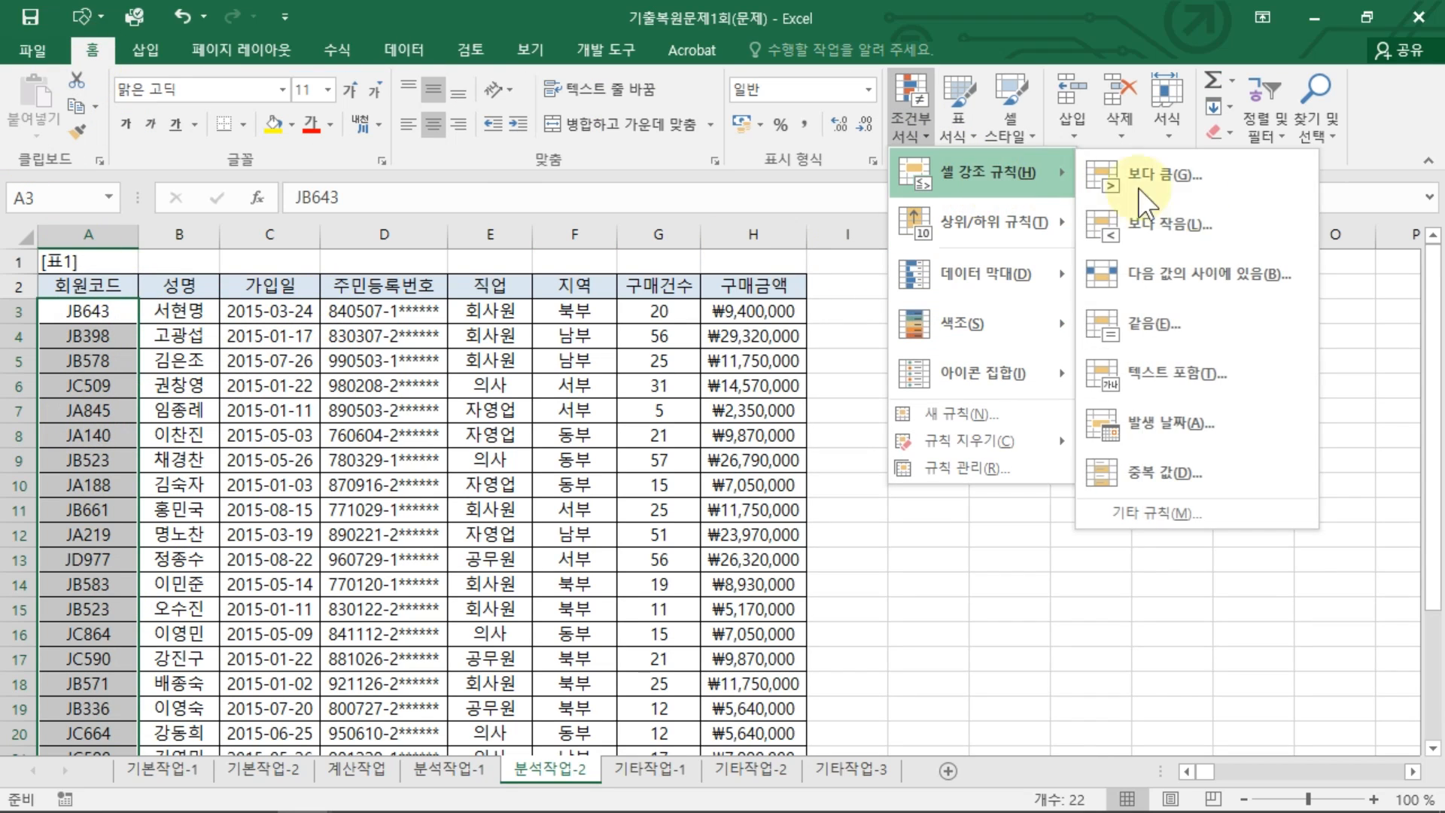
{"action": "left_click", "coordinate": [1158, 478]}
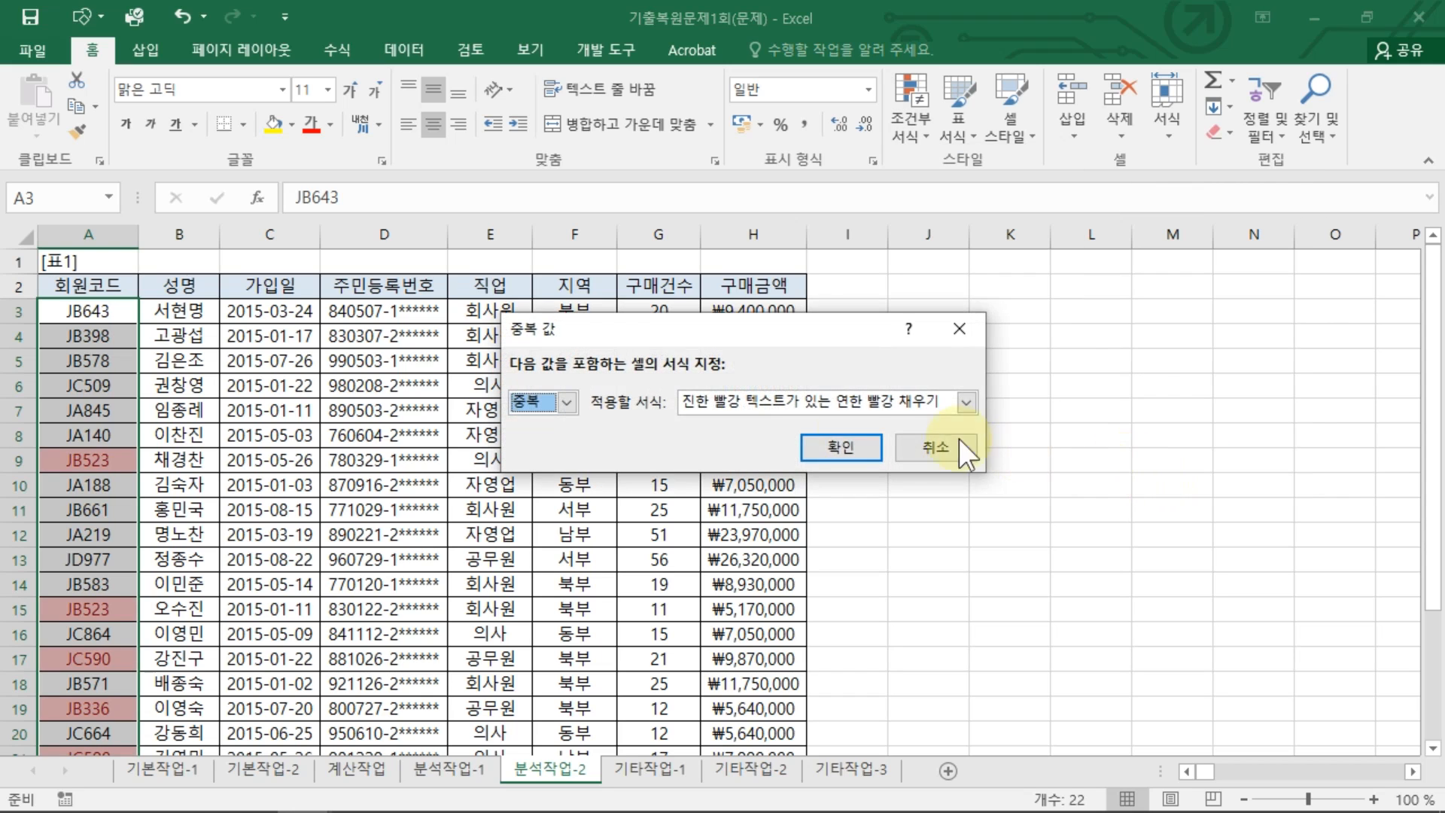
{"action": "left_click", "coordinate": [843, 405]}
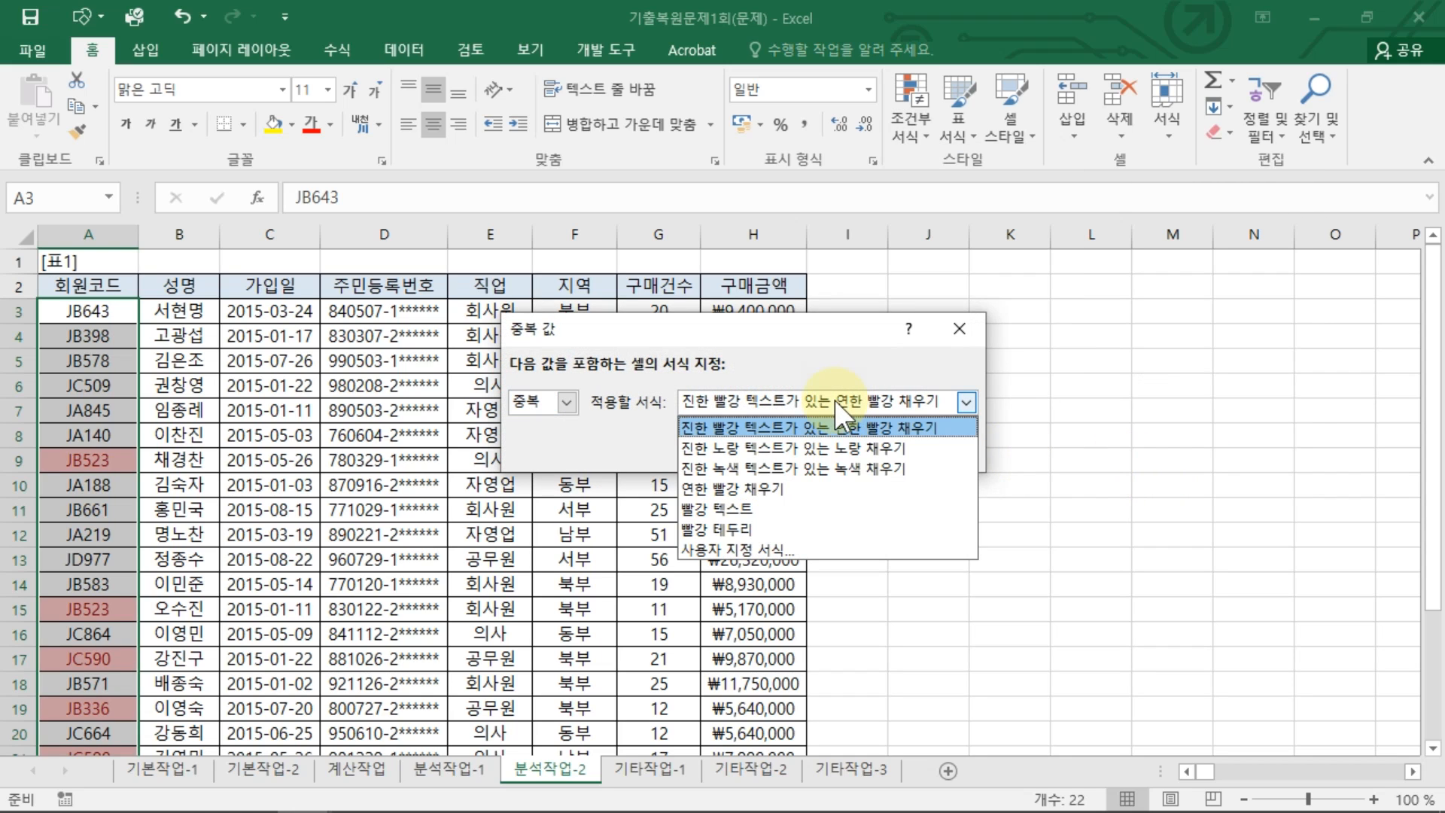
{"action": "left_click", "coordinate": [749, 490]}
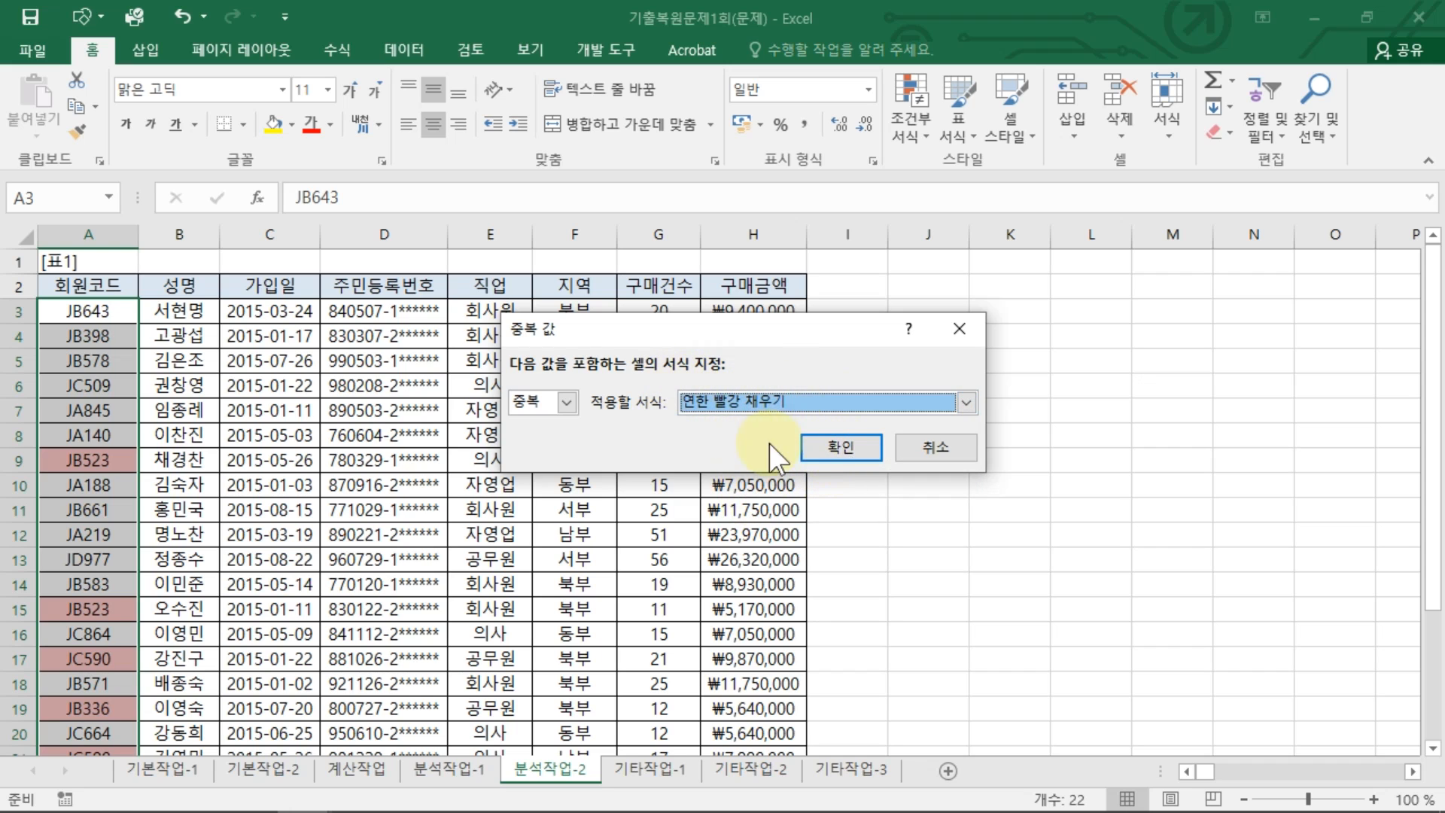
{"action": "left_click", "coordinate": [835, 446]}
{"action": "left_click", "coordinate": [180, 535]}
{"action": "scroll", "coordinate": [99, 364], "scroll_direction": "down", "scroll_amount": 2}
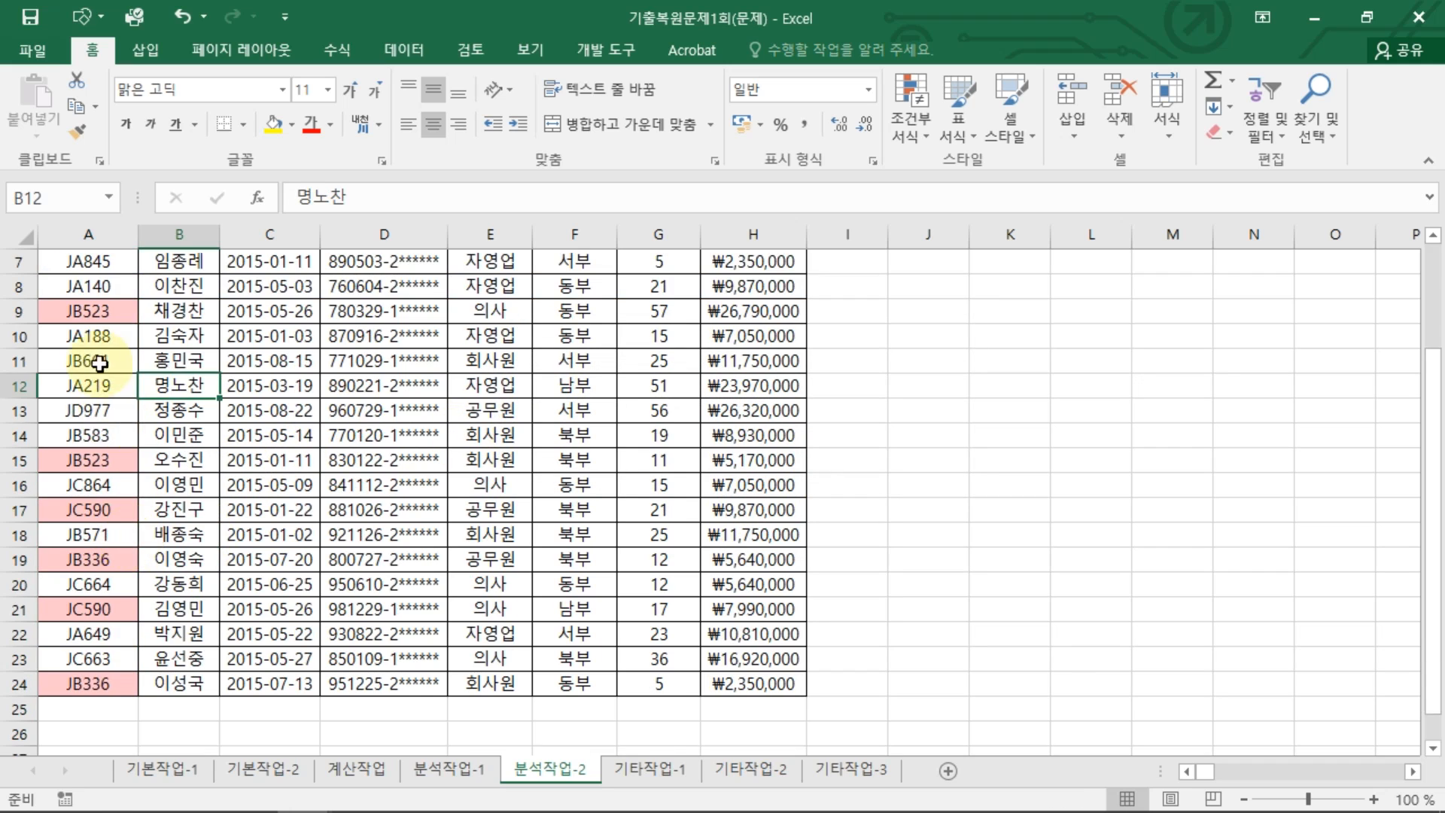
{"action": "left_click", "coordinate": [94, 484]}
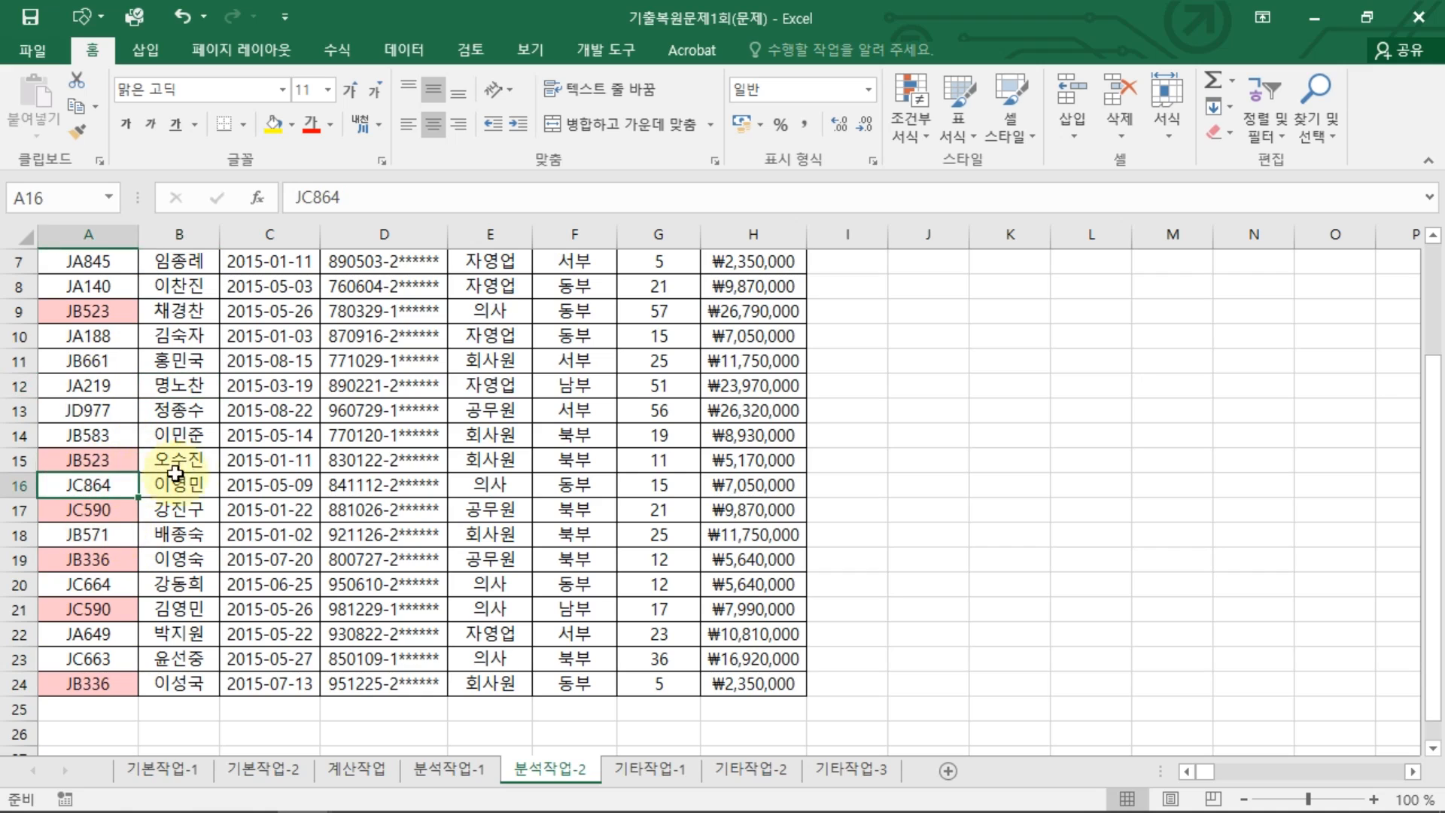
{"action": "scroll", "coordinate": [305, 463], "scroll_direction": "up", "scroll_amount": 2}
{"action": "left_click", "coordinate": [271, 460]}
Turn on the automatic filter for the header row of [표1]
{"action": "left_click", "coordinate": [124, 311]}
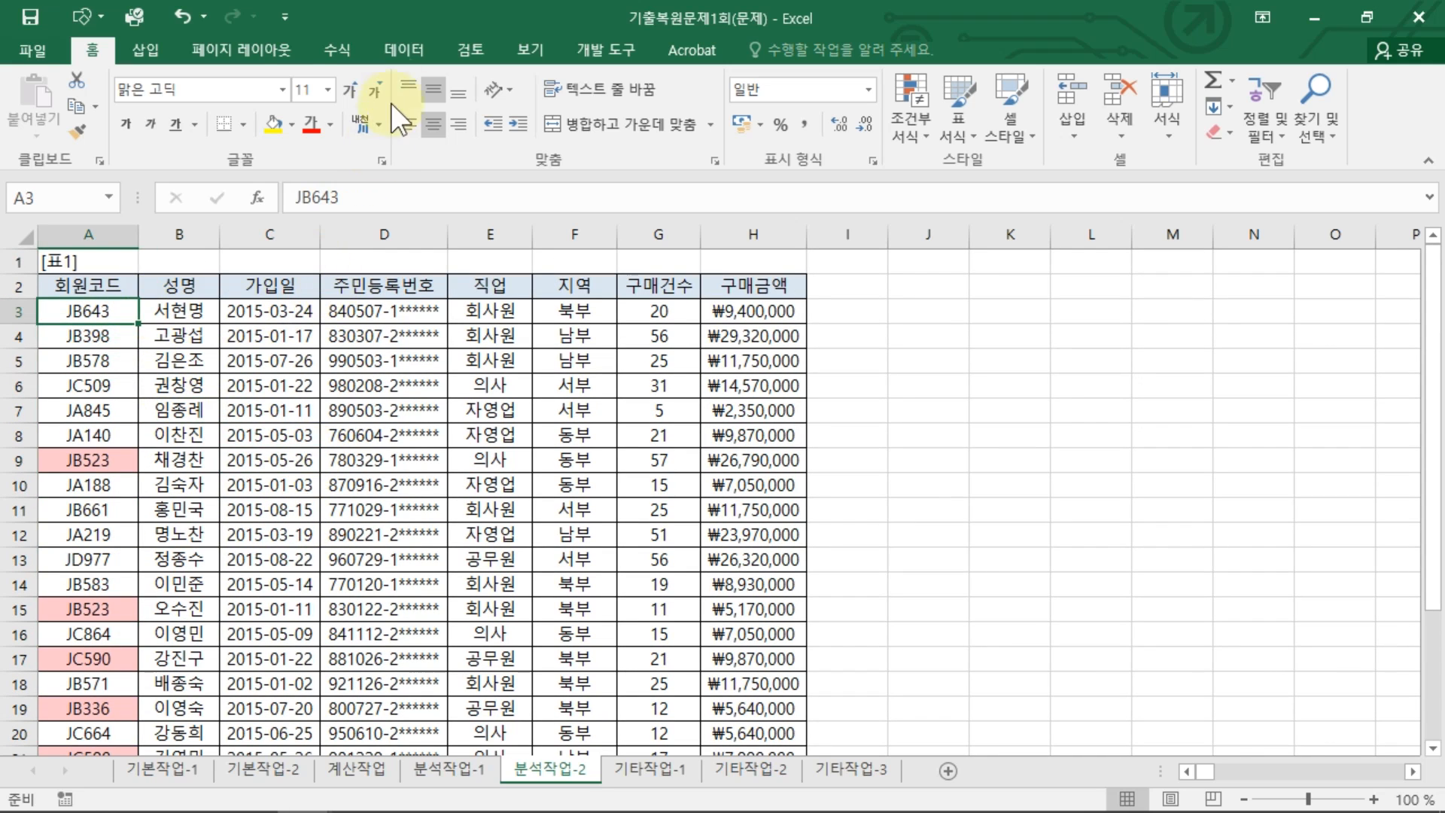
{"action": "left_click", "coordinate": [404, 50]}
{"action": "left_click", "coordinate": [677, 119]}
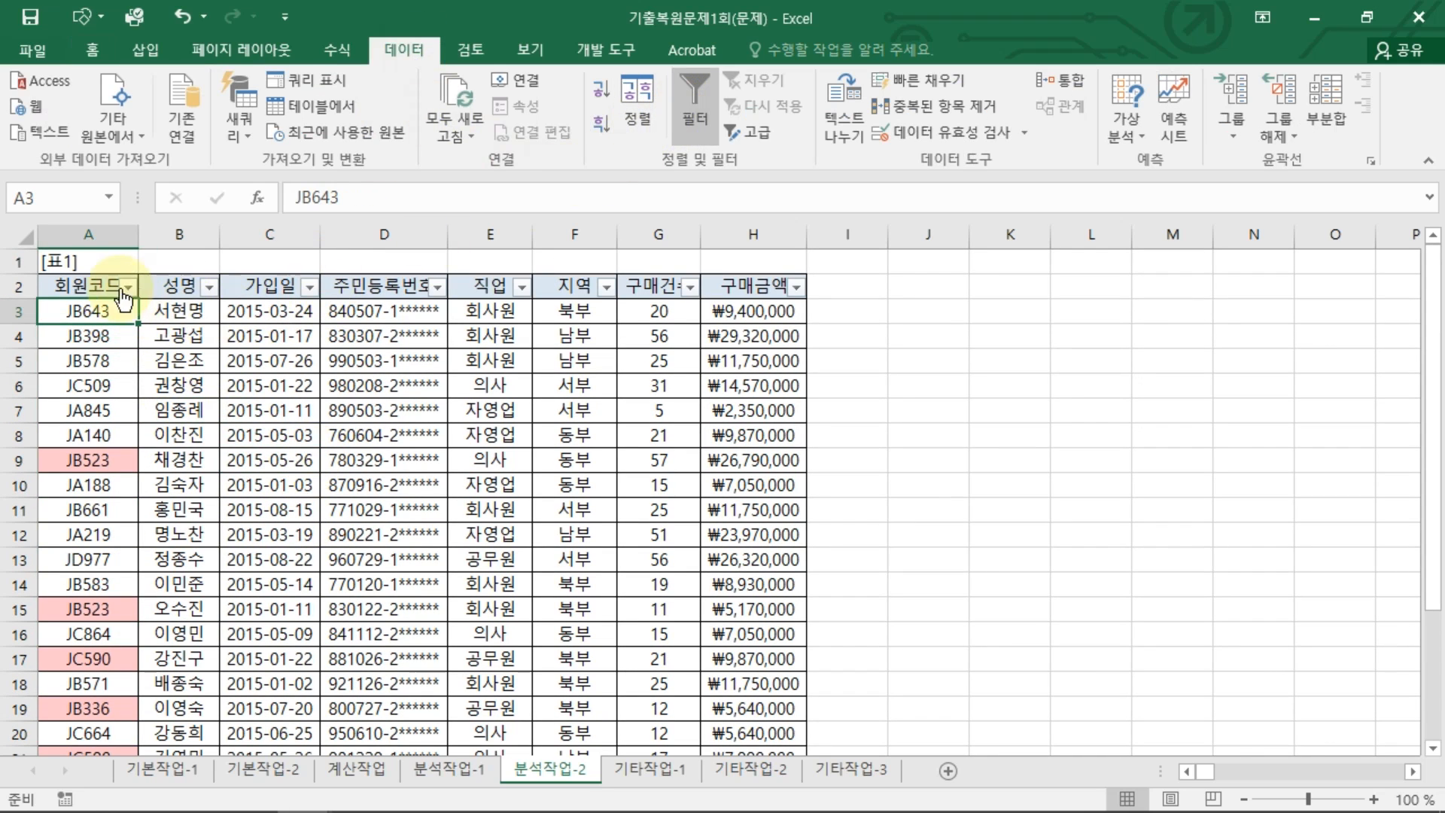
{"action": "left_click", "coordinate": [109, 286]}
{"action": "left_click", "coordinate": [208, 286]}
{"action": "left_click", "coordinate": [349, 323]}
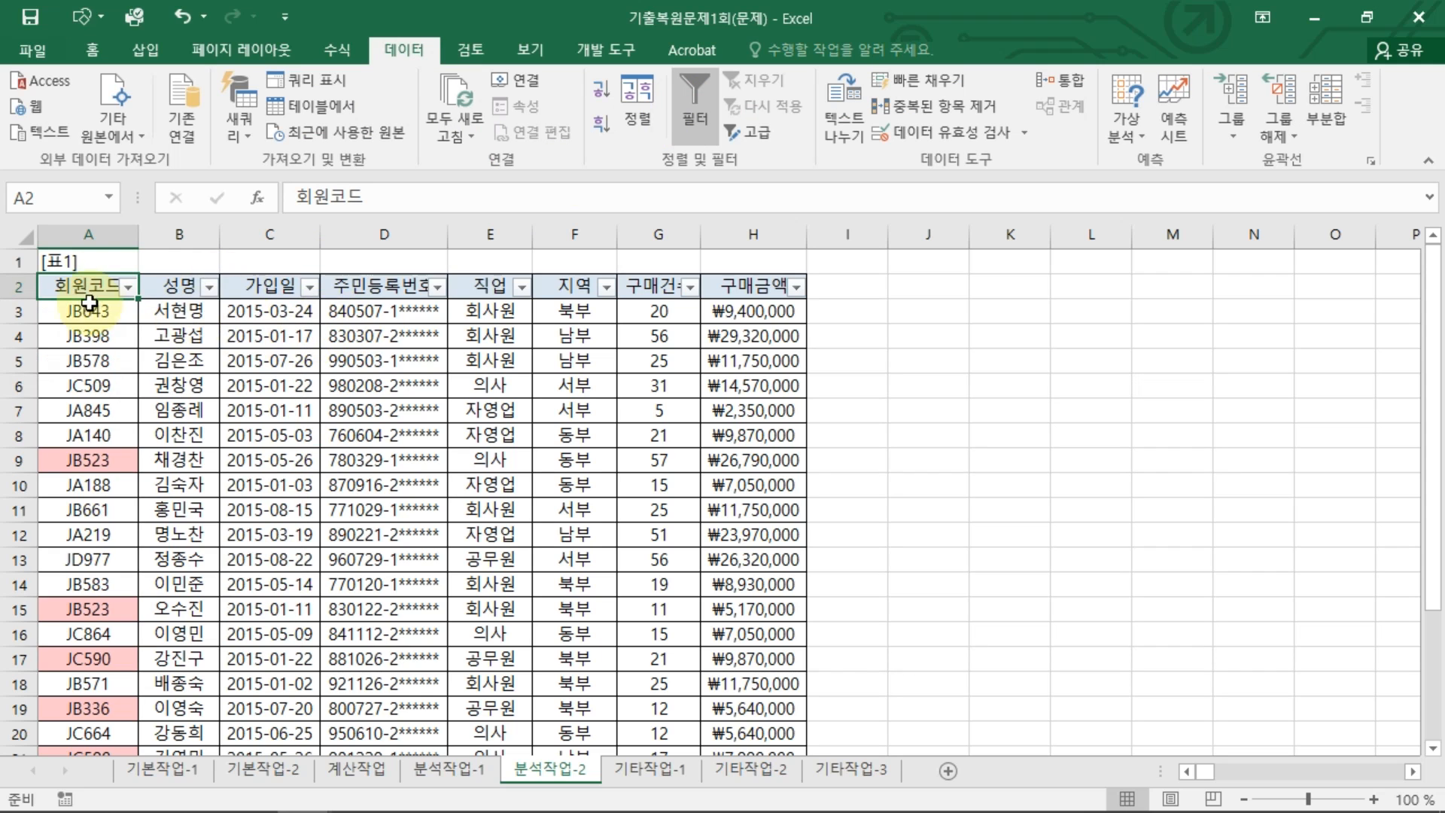
{"action": "left_click_drag", "start_coordinate": [89, 289], "coordinate": [741, 723]}
{"action": "left_click", "coordinate": [657, 511]}
{"action": "scroll", "coordinate": [555, 512], "scroll_direction": "up", "scroll_amount": 2}
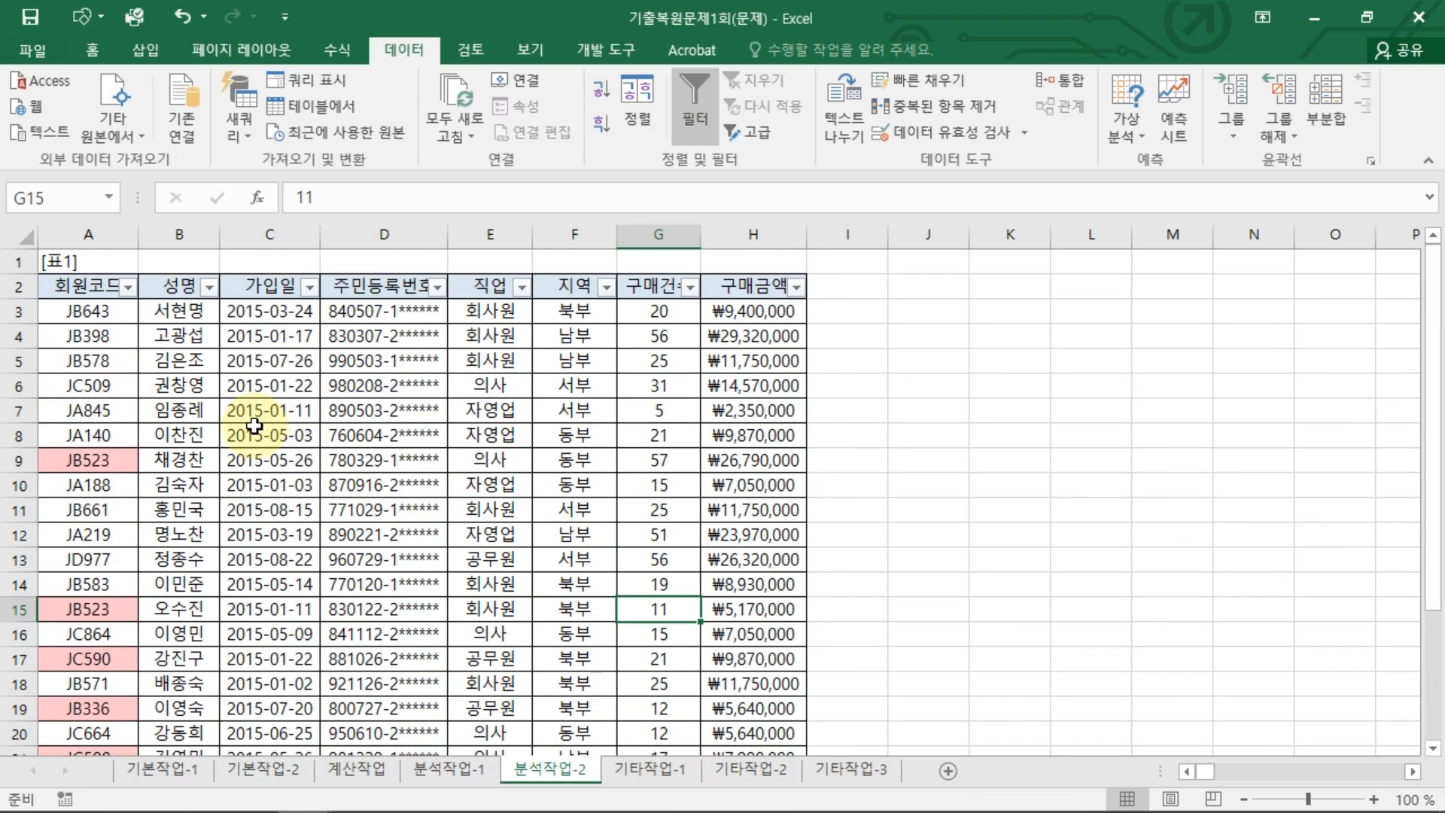
Filter the 회원코드 column by the light red cell color and check the filtered records
{"action": "left_click", "coordinate": [100, 291]}
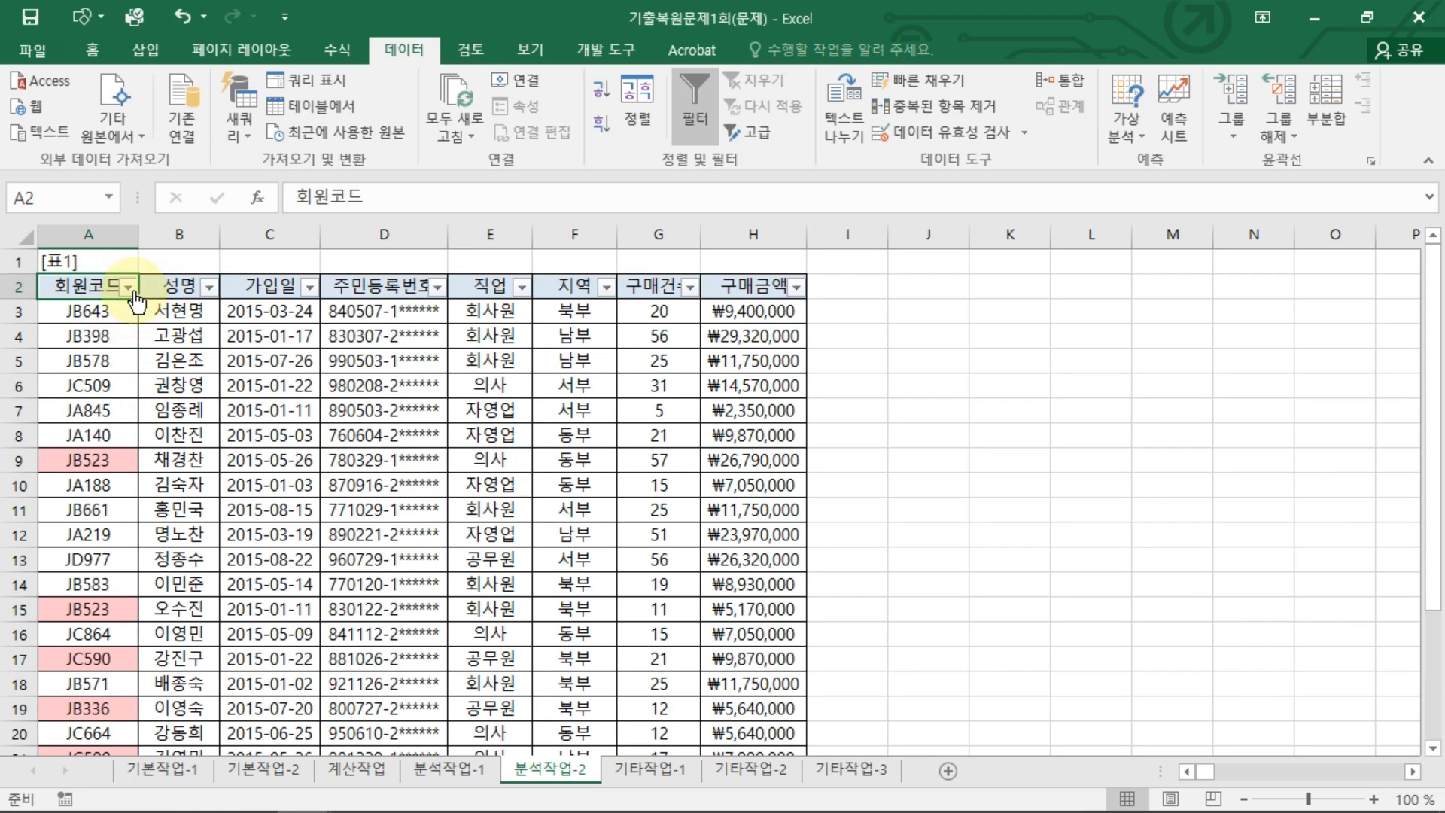
{"action": "left_click", "coordinate": [129, 287]}
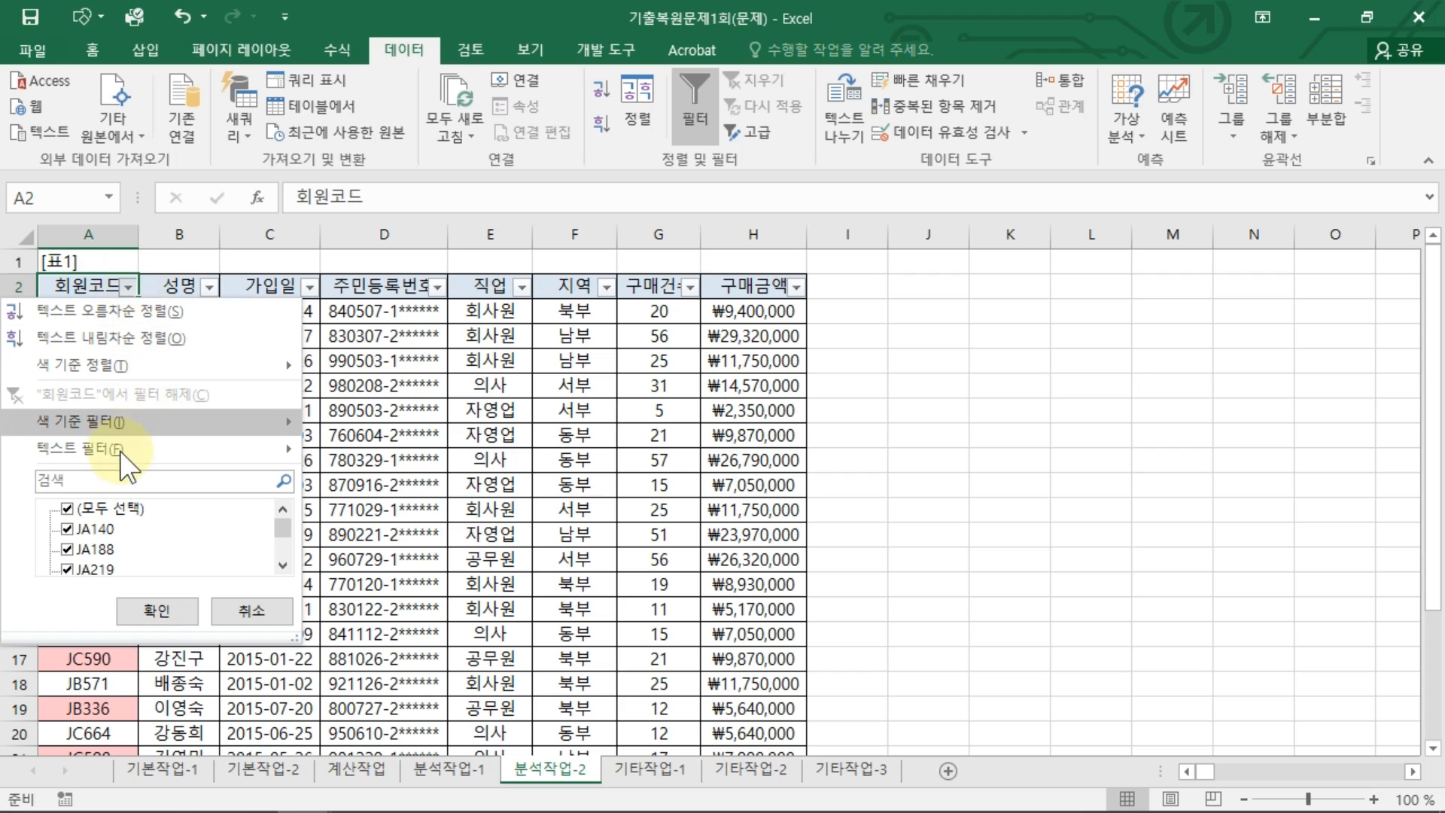
{"action": "mouse_move", "coordinate": [132, 415]}
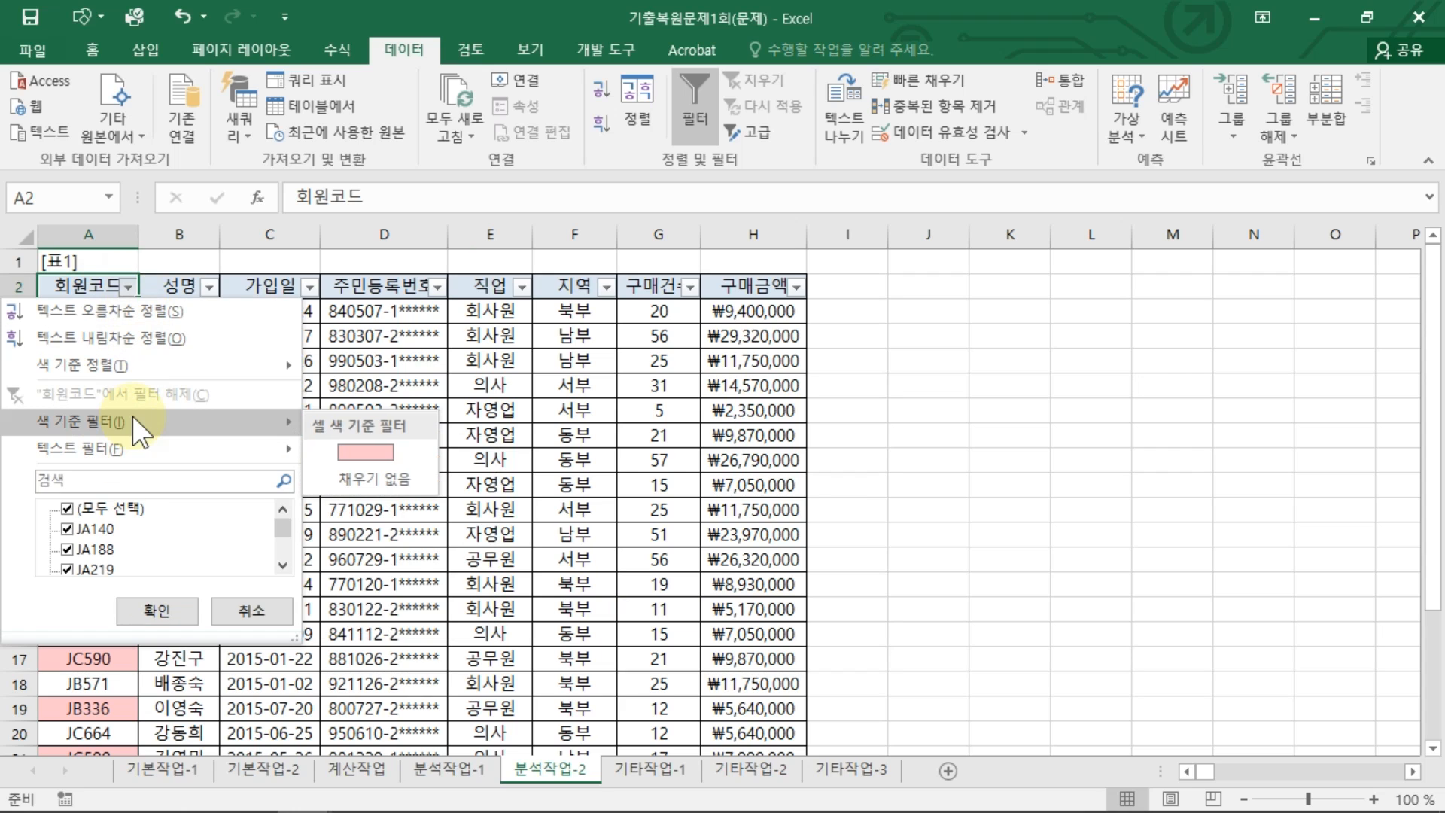
{"action": "left_click", "coordinate": [370, 456]}
{"action": "left_click", "coordinate": [385, 410]}
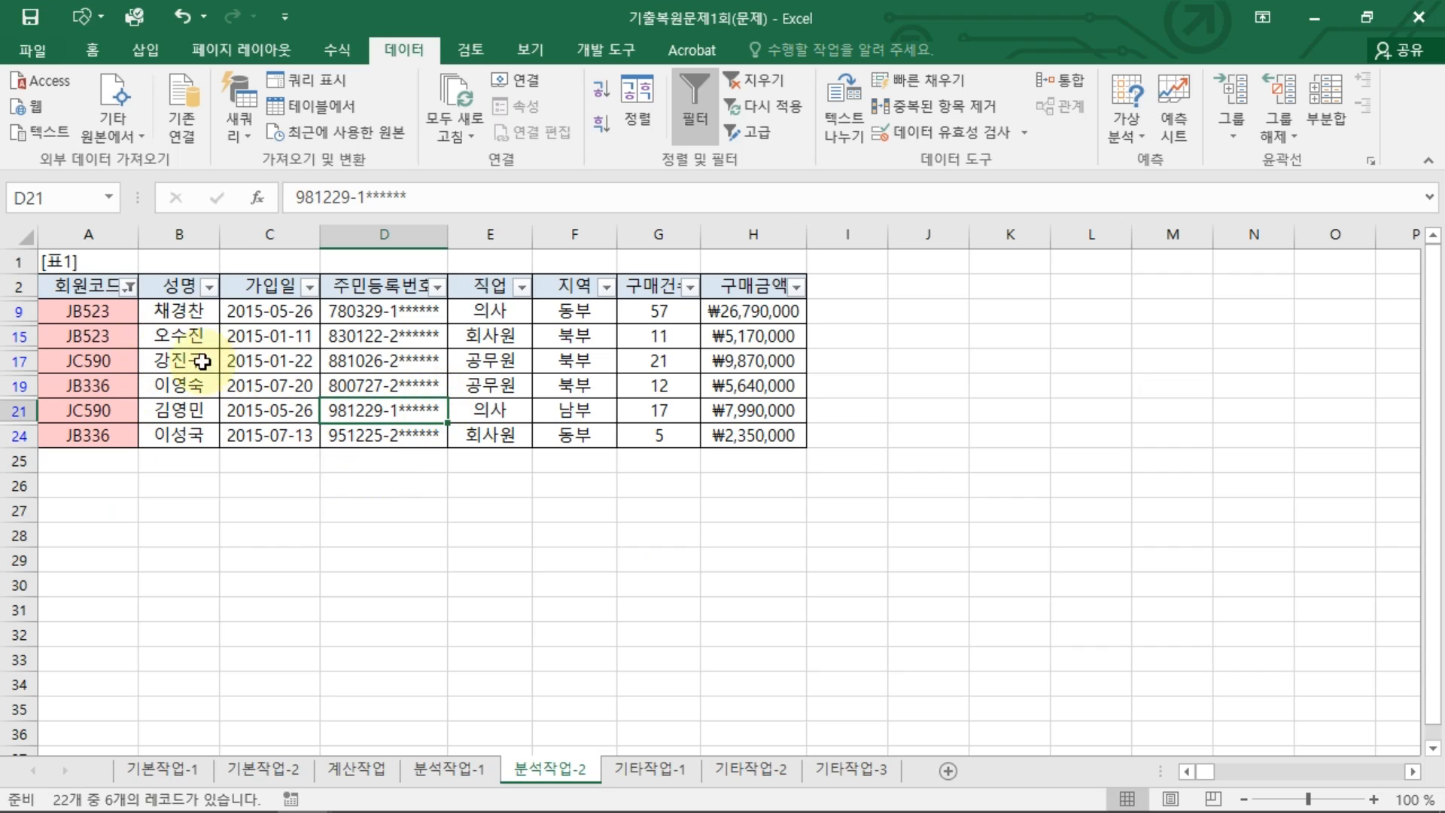
{"action": "left_click", "coordinate": [110, 337]}
{"action": "left_click", "coordinate": [86, 386]}
{"action": "left_click", "coordinate": [87, 410]}
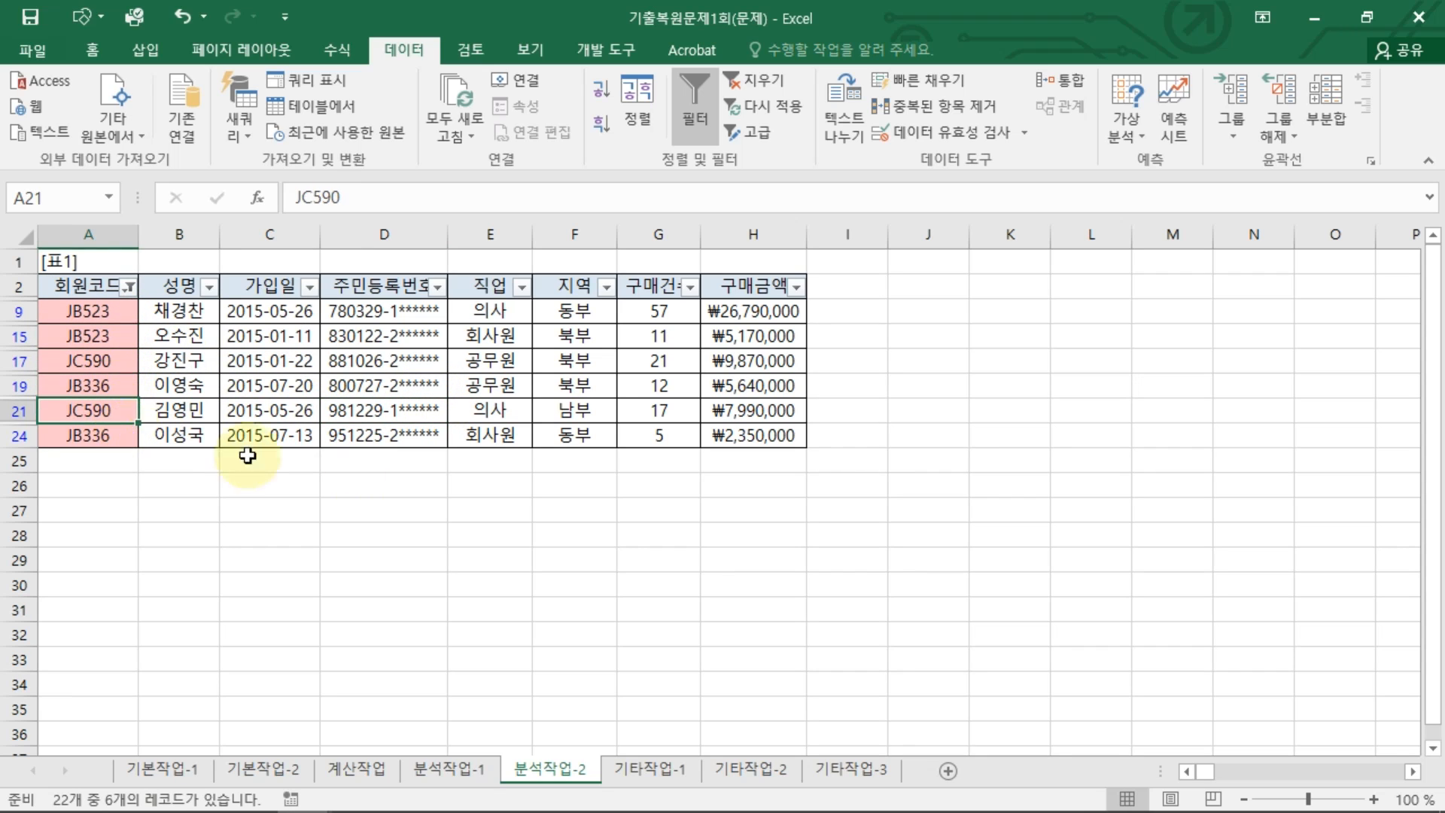
{"action": "left_click", "coordinate": [583, 387]}
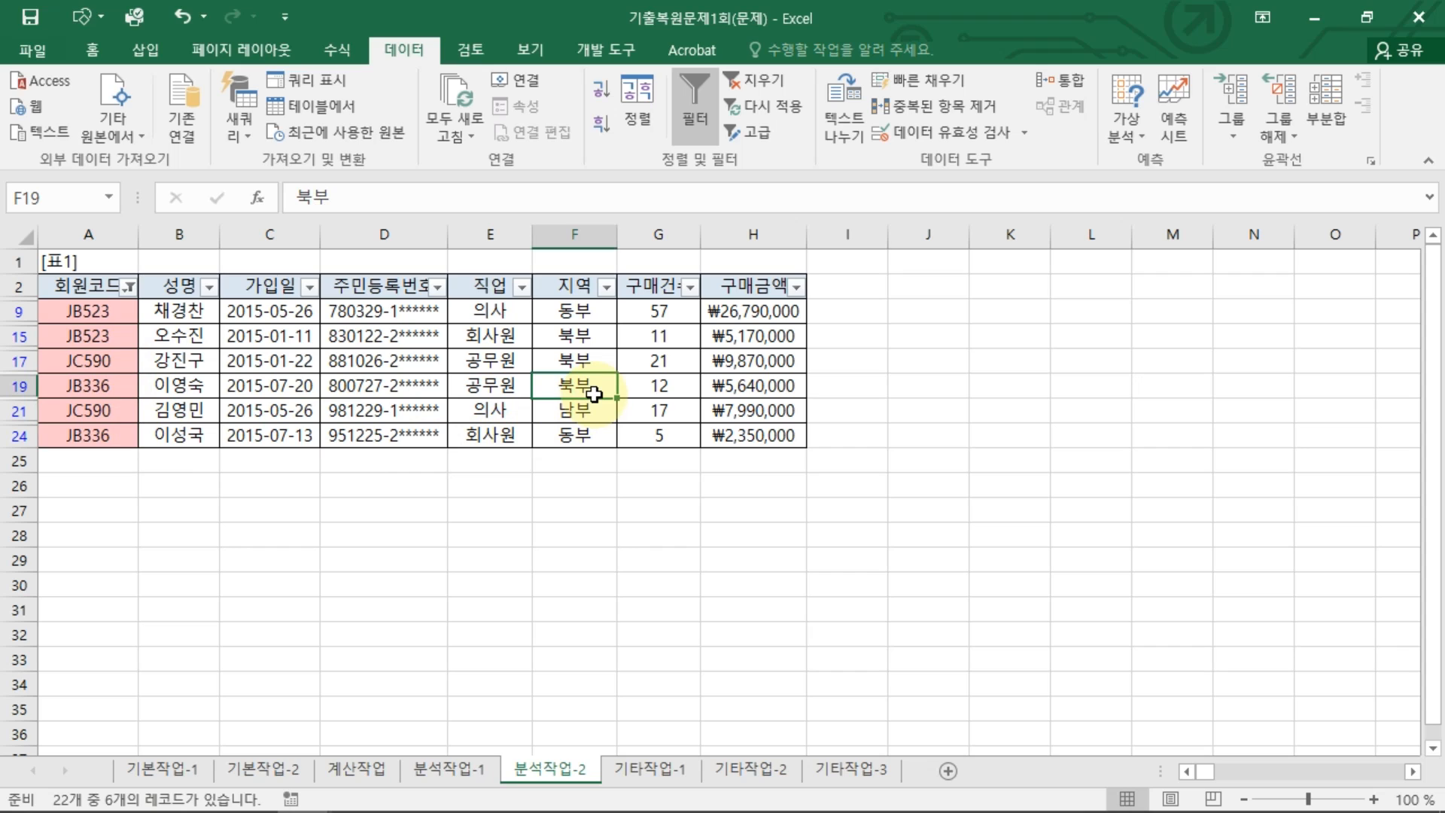
{"action": "left_click", "coordinate": [573, 433]}
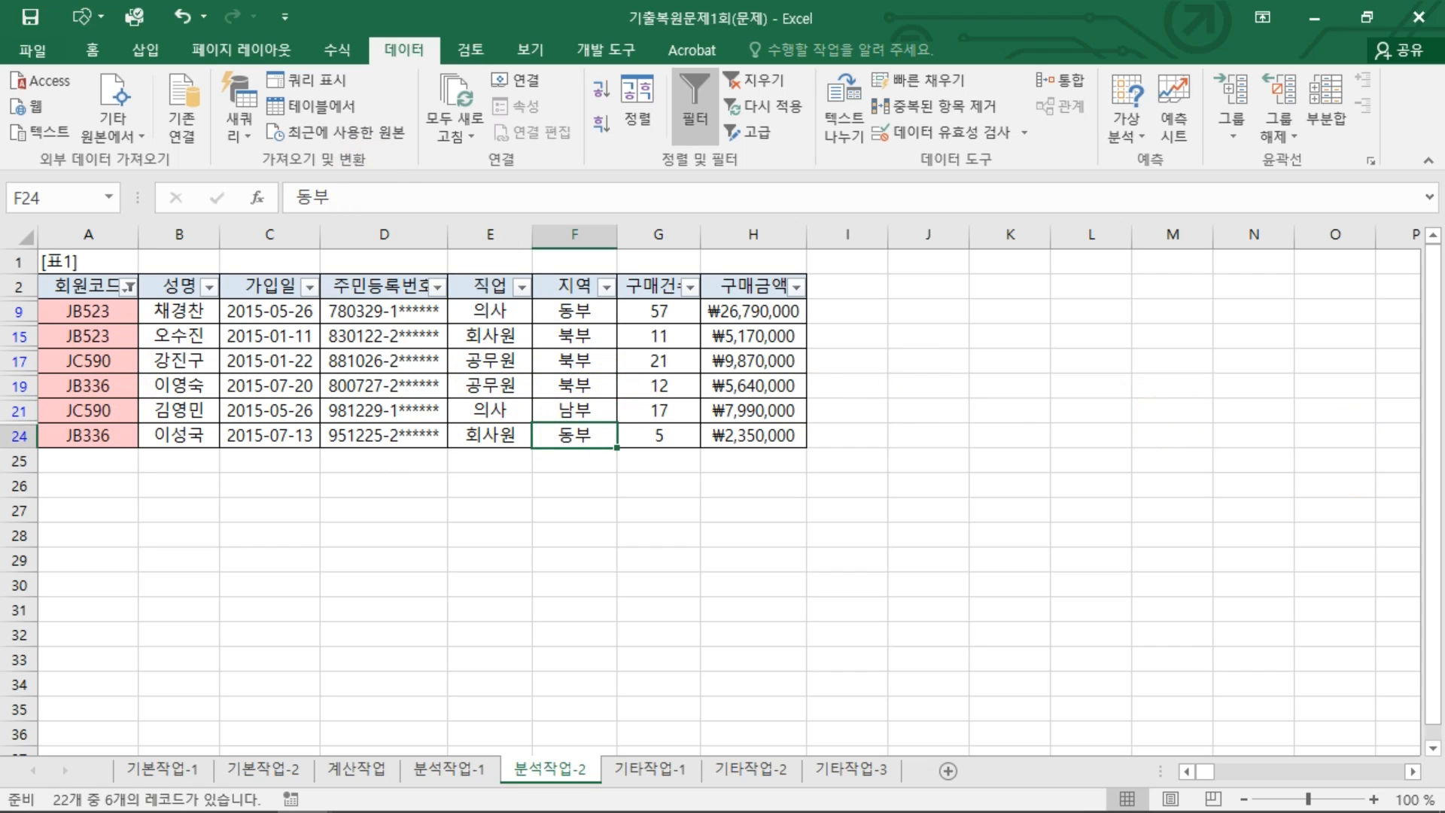
Switch to sheet 기타작업-1, which holds the 직업별 대출 현황 table and its chart
{"action": "key", "text": "ctrl+Page_Down"}
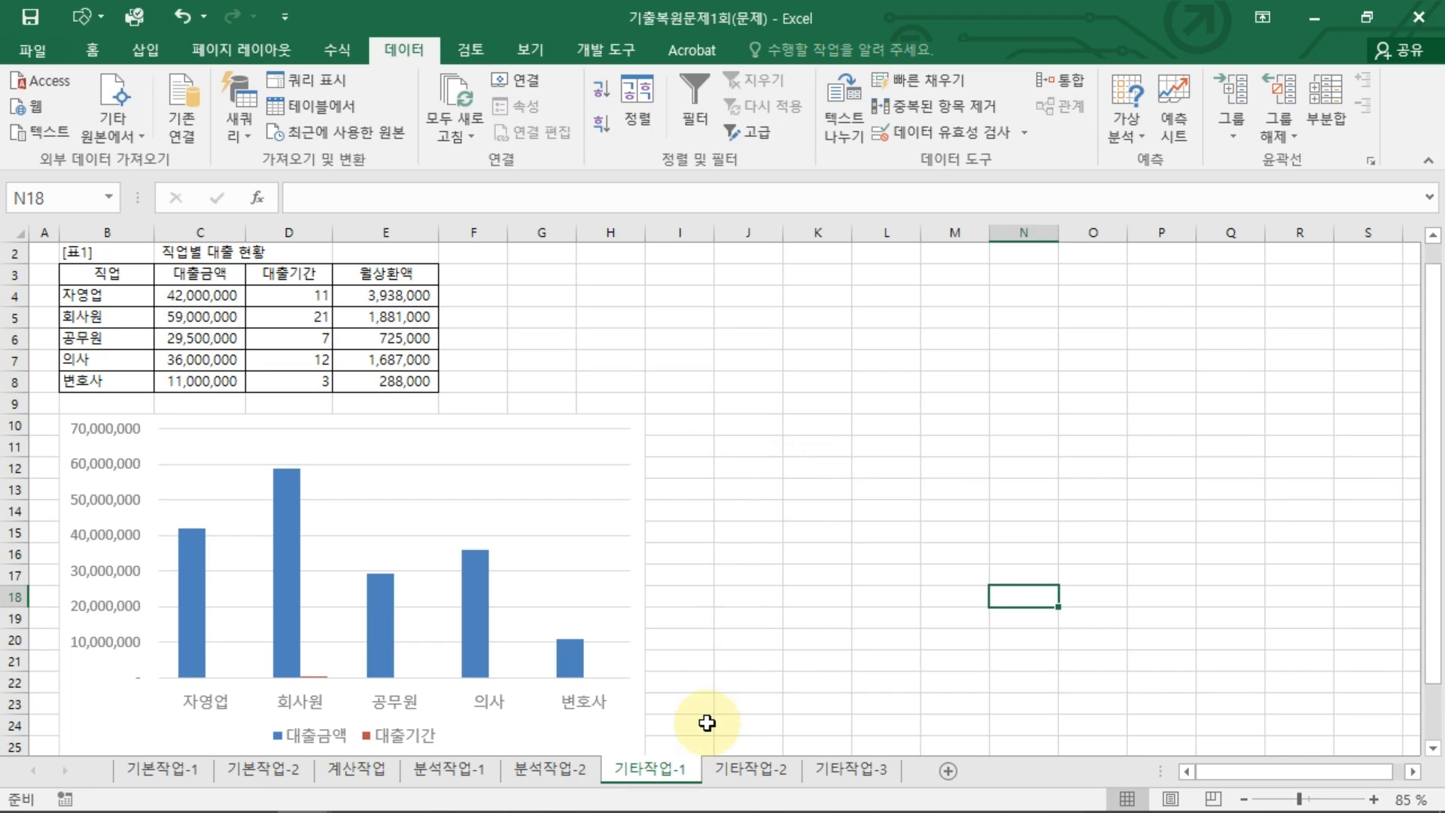
{"action": "left_click", "coordinate": [746, 478]}
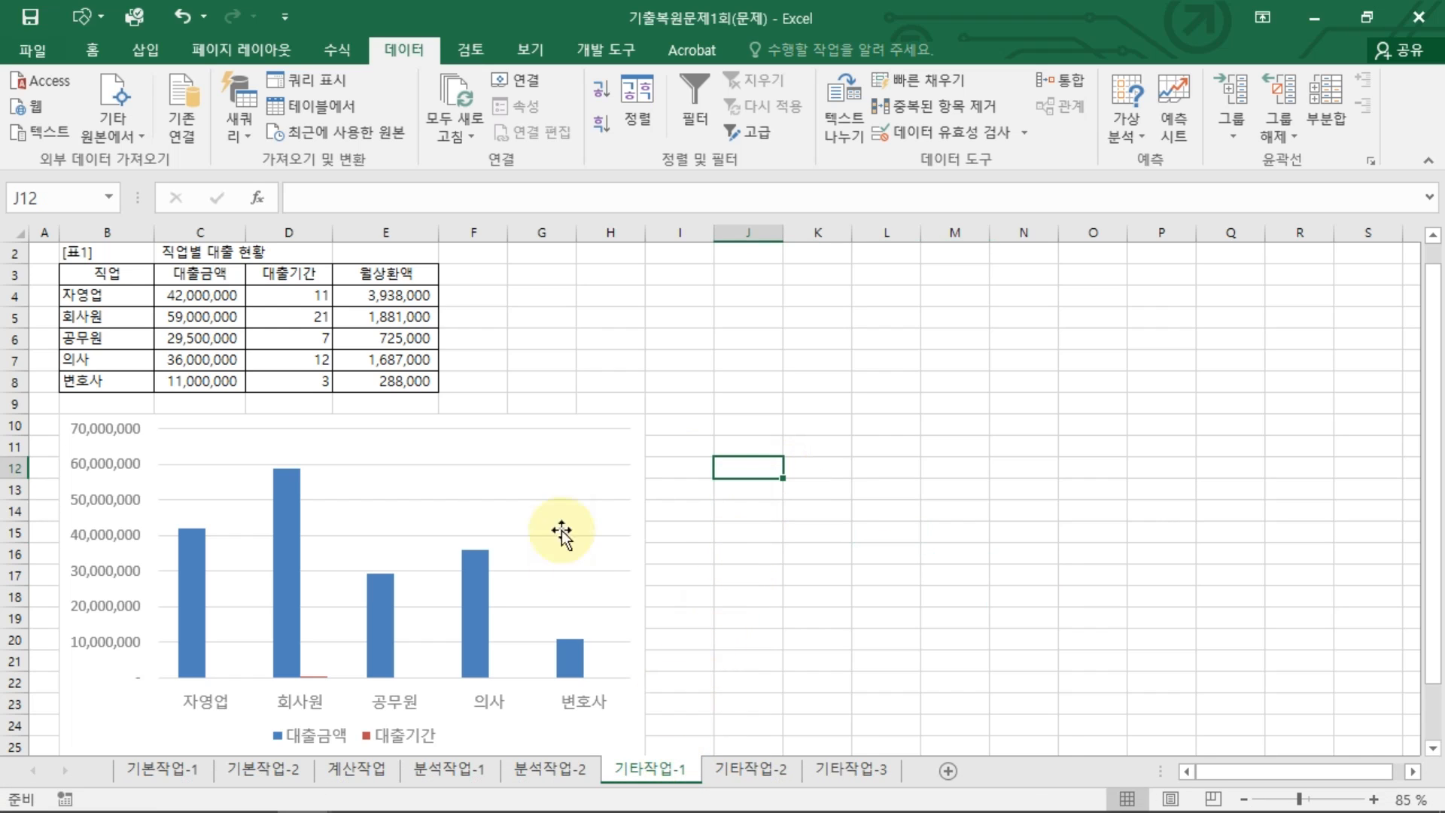
{"action": "left_click", "coordinate": [734, 442]}
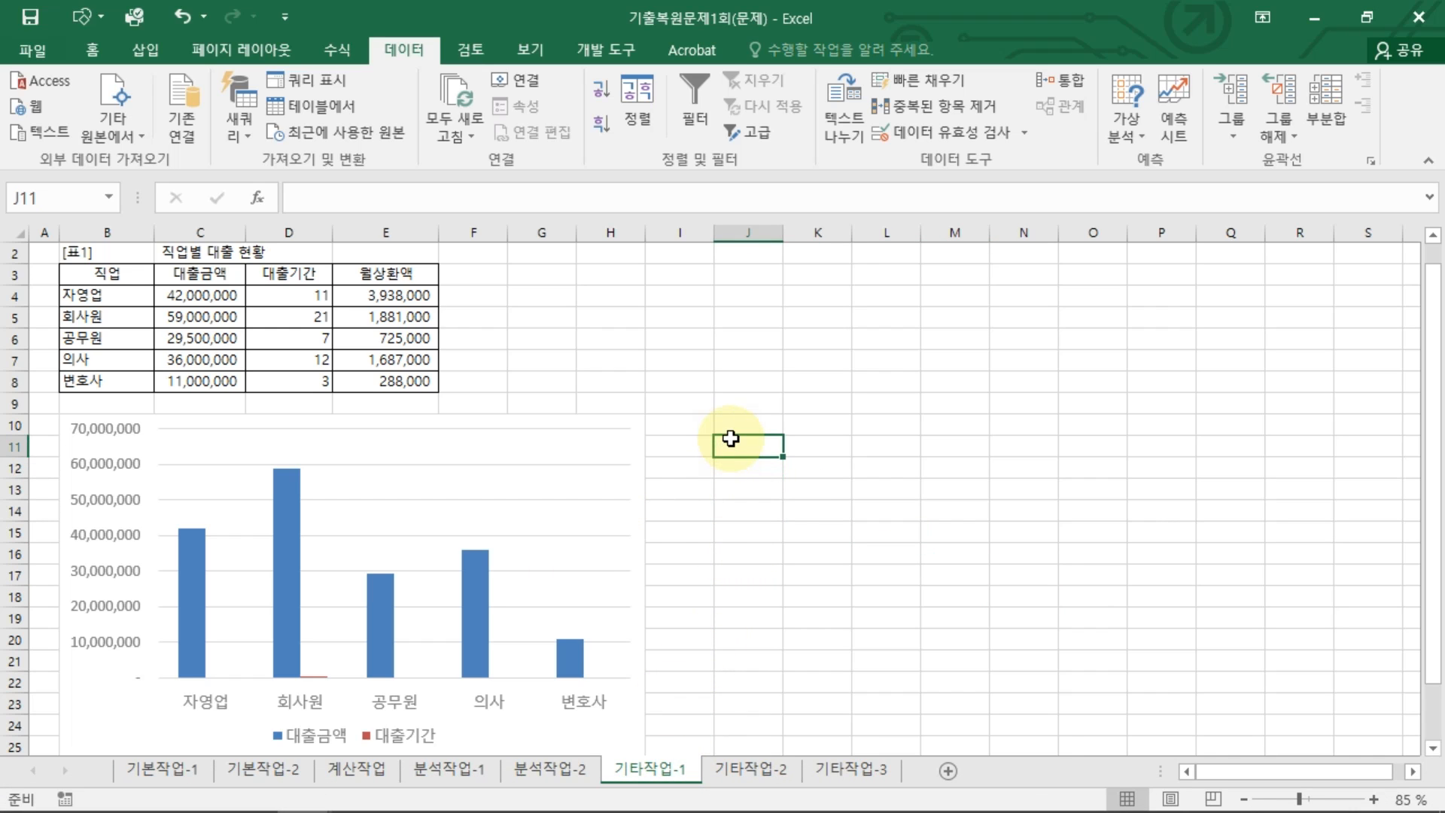
Apply the first quick layout, with a chart title and a legend beside the plot, to the column chart
{"action": "left_click", "coordinate": [643, 422]}
{"action": "left_click", "coordinate": [772, 50]}
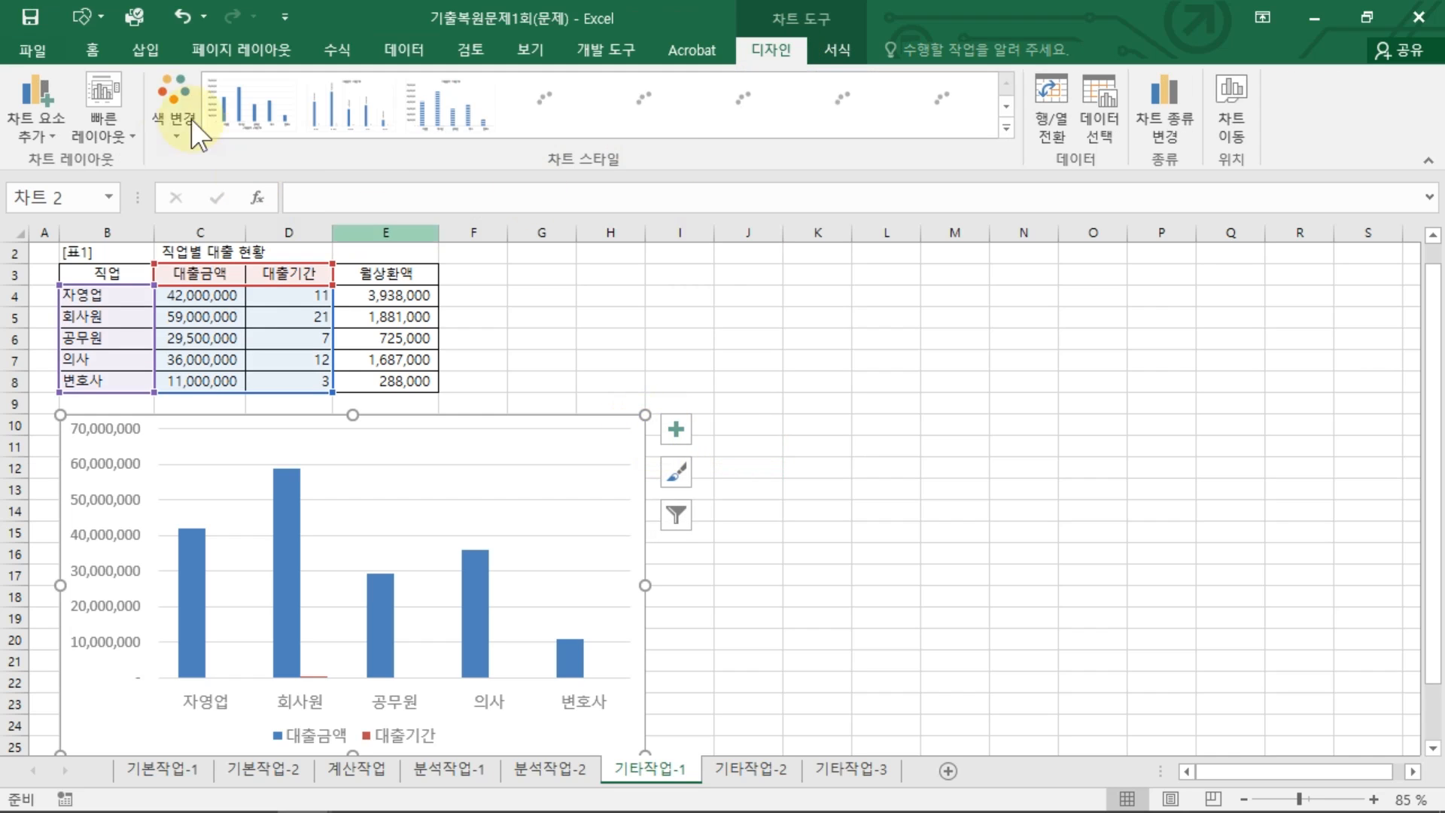
{"action": "left_click", "coordinate": [97, 105]}
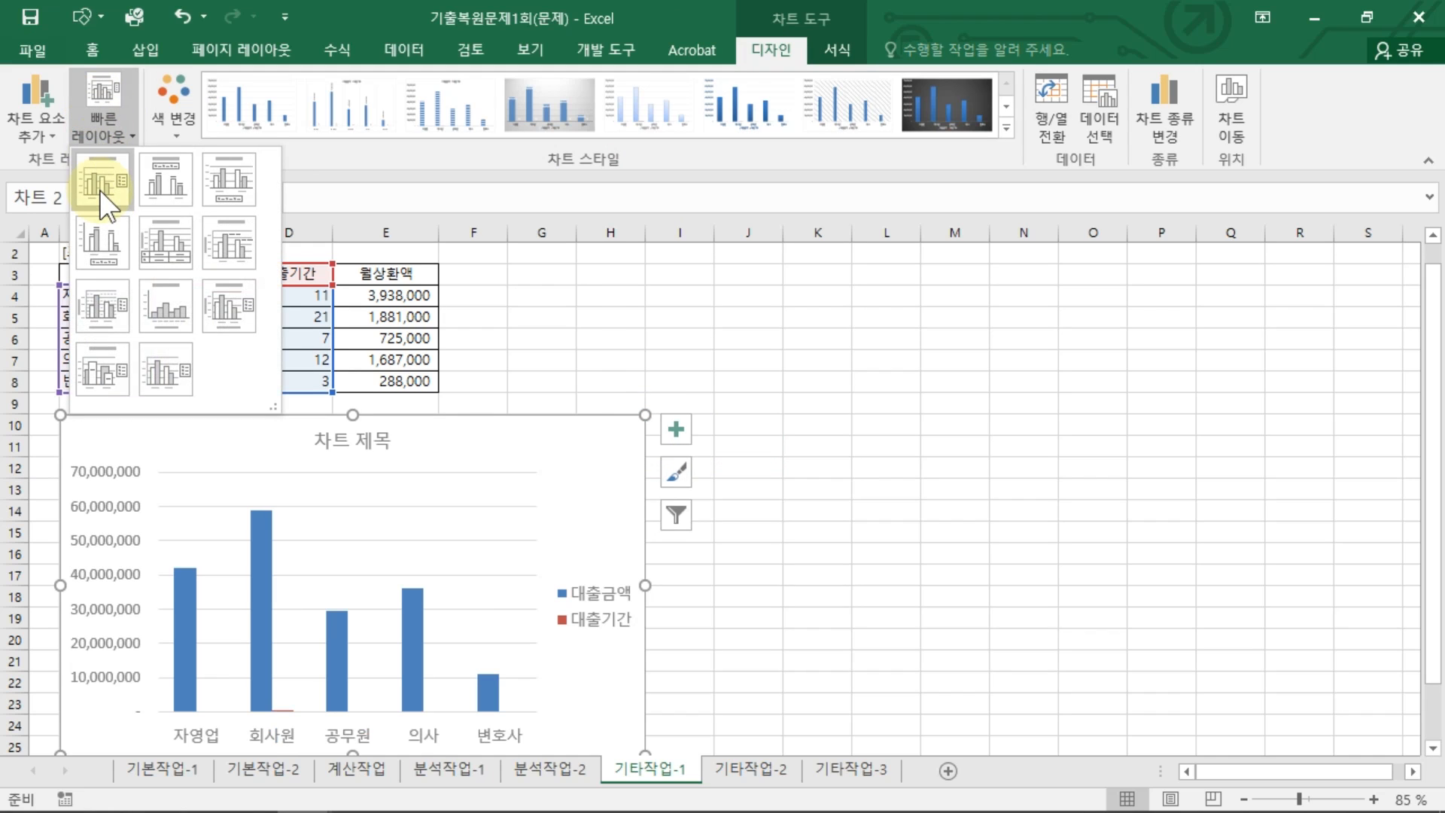
{"action": "left_click", "coordinate": [100, 189]}
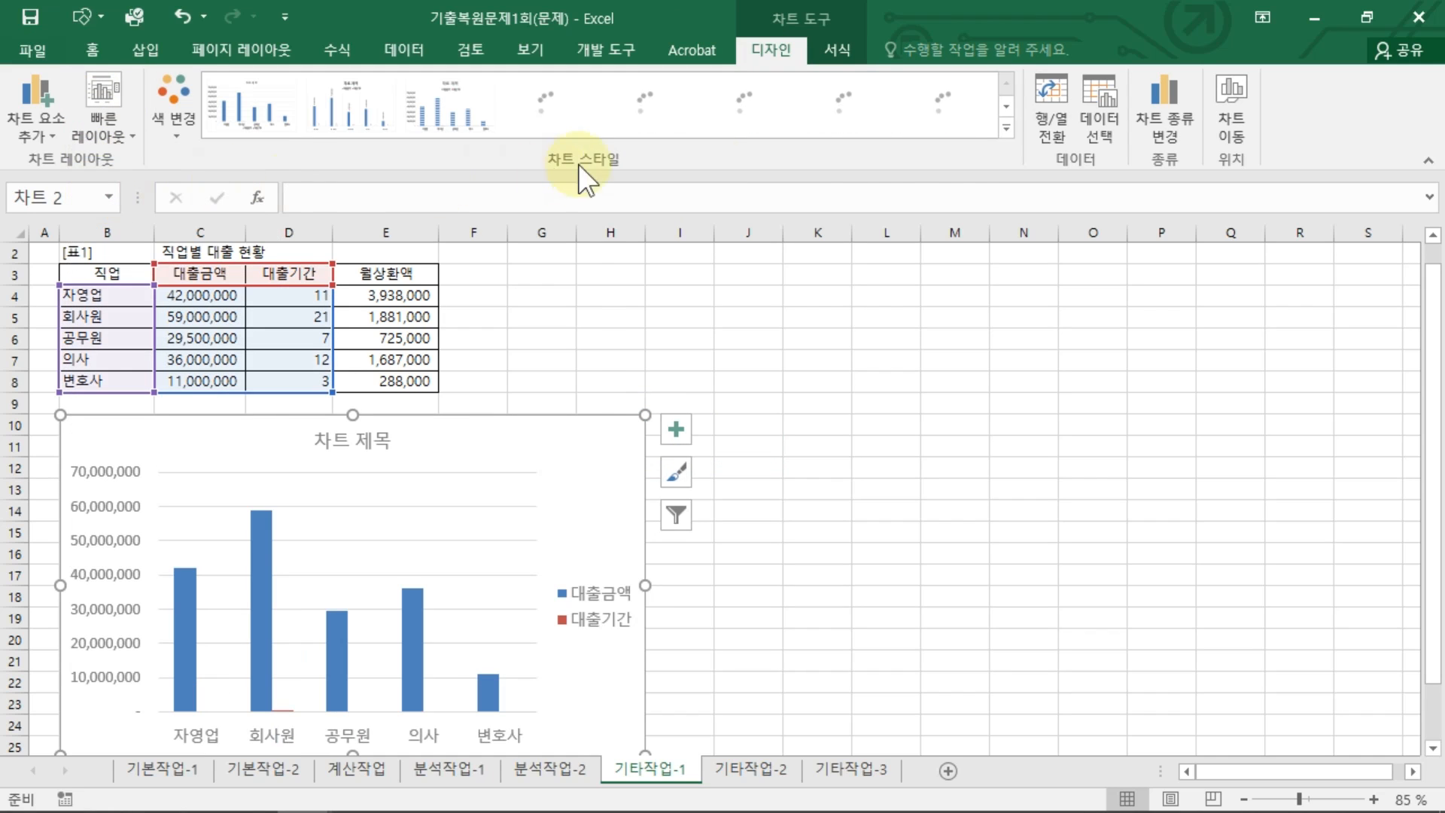
Apply the third chart style, with the legend below the title and patterned columns, to the column chart
{"action": "left_click", "coordinate": [1002, 128]}
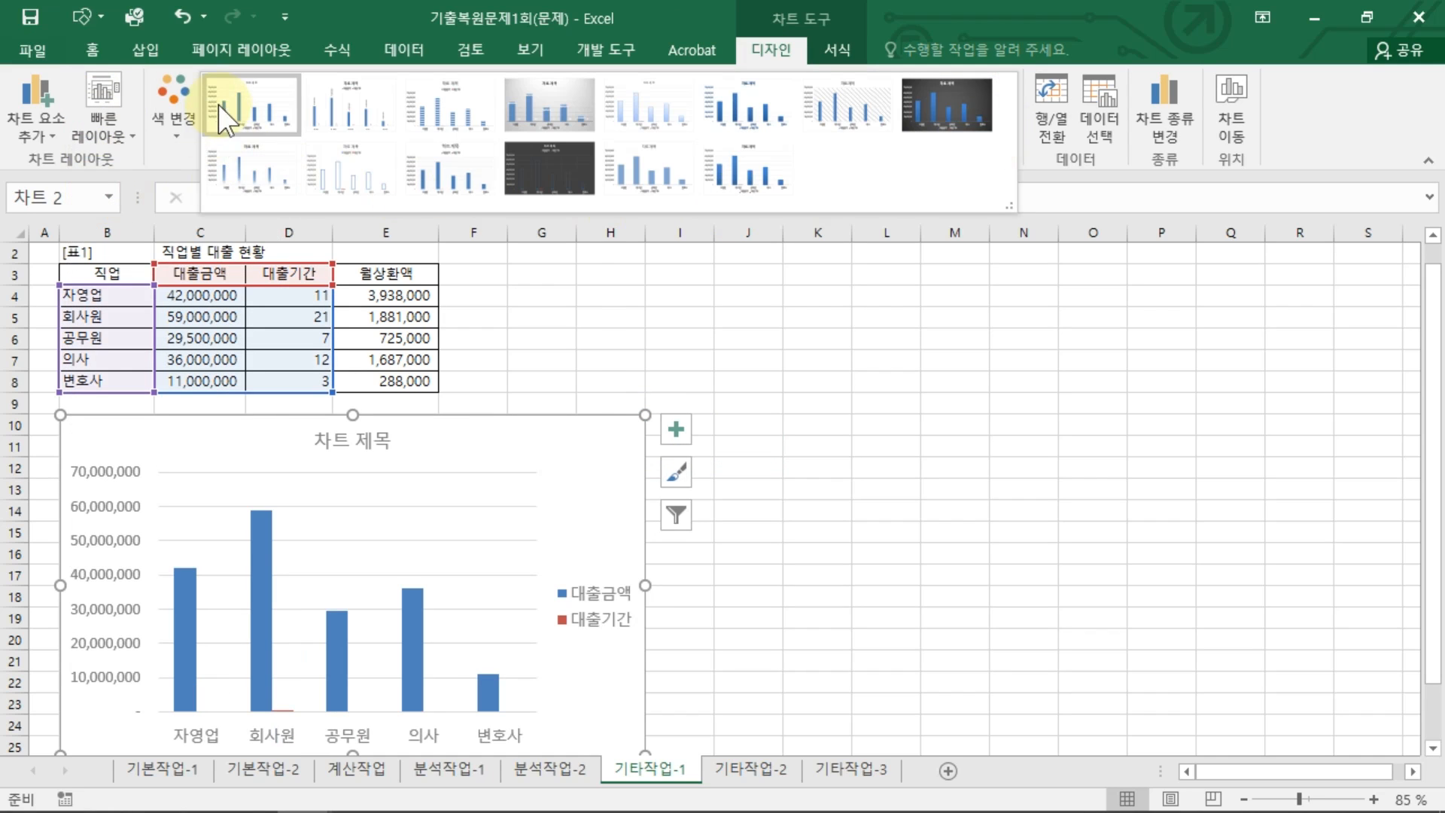
{"action": "left_click", "coordinate": [447, 106]}
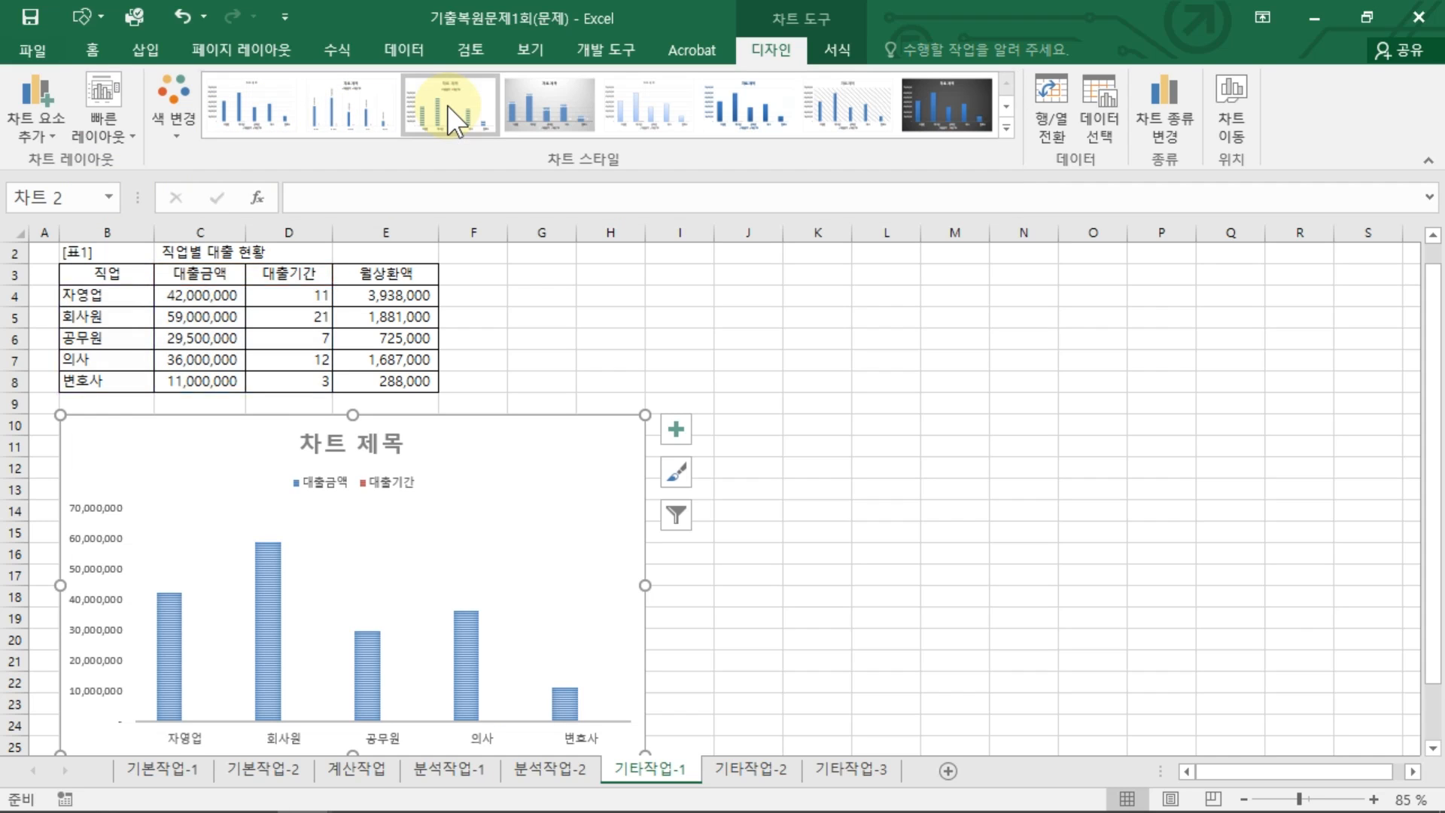
{"action": "left_click", "coordinate": [802, 474]}
{"action": "scroll", "coordinate": [722, 493], "scroll_direction": "down", "scroll_amount": 2}
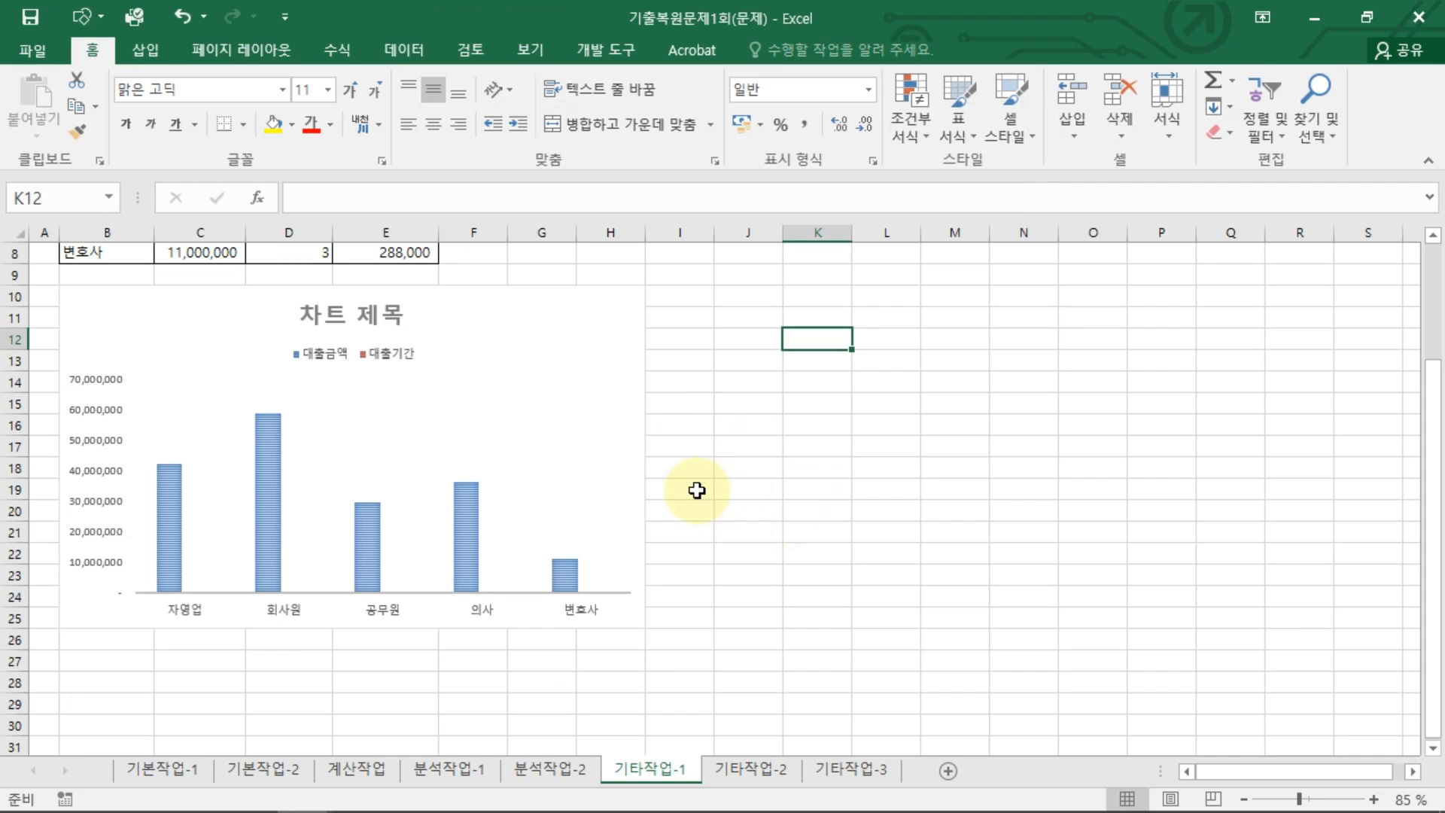
Change the chart type to a combo of clustered columns for 대출금액 and a line for 대출기간
{"action": "left_click", "coordinate": [646, 485]}
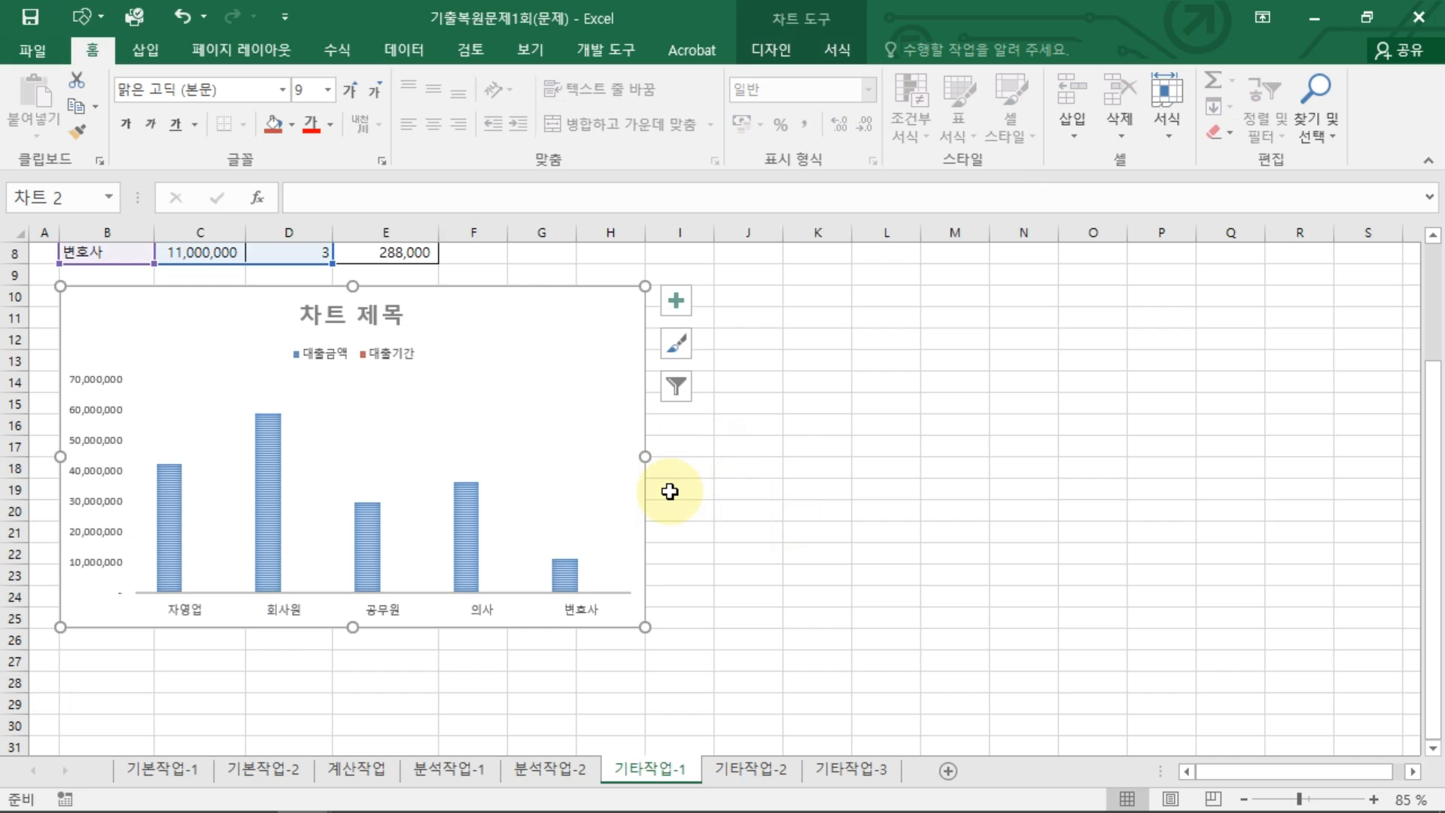
{"action": "left_click", "coordinate": [361, 811]}
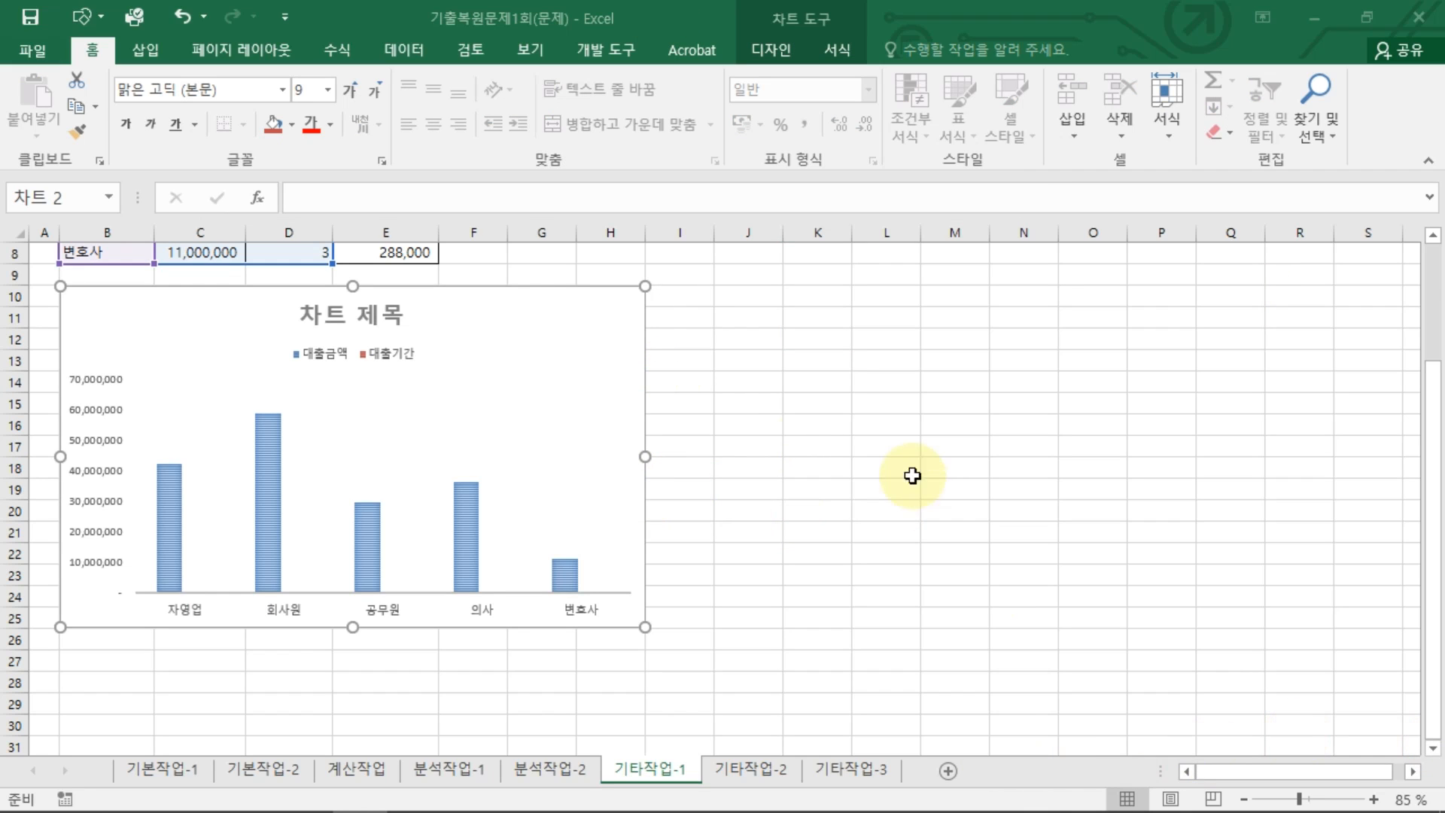
{"action": "left_click", "coordinate": [681, 423]}
{"action": "left_click", "coordinate": [638, 291]}
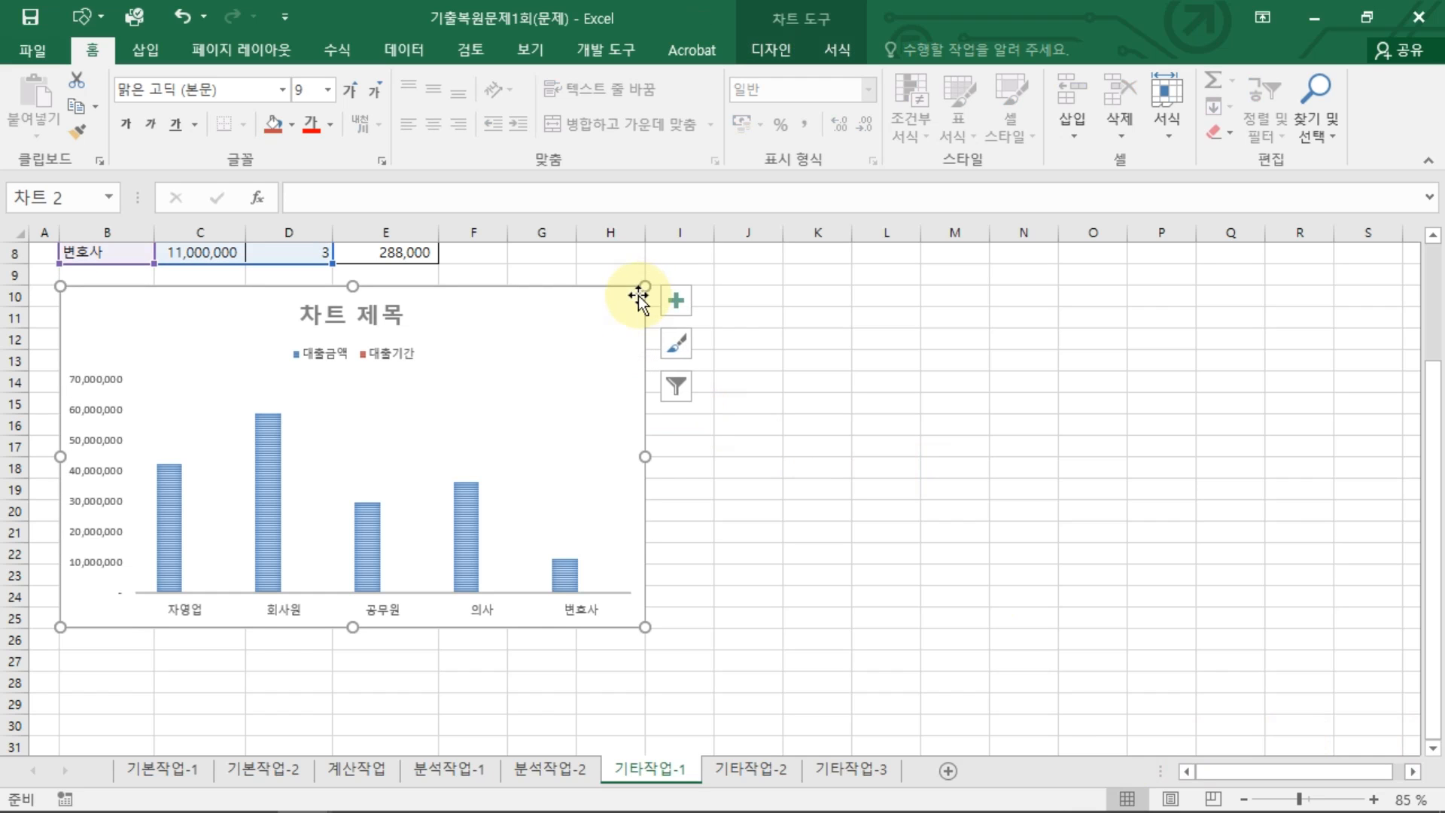
{"action": "right_click", "coordinate": [587, 305]}
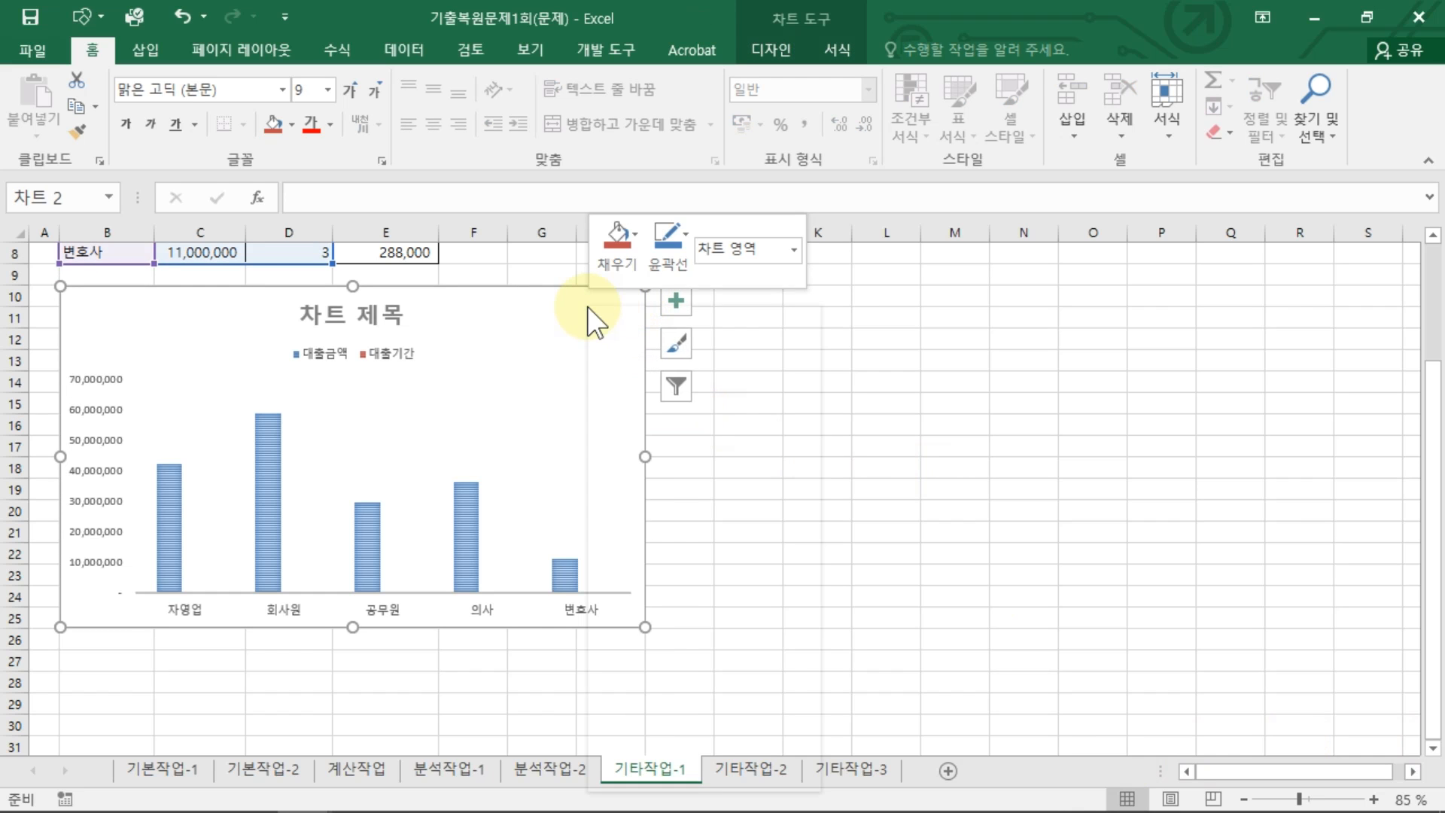
{"action": "left_click", "coordinate": [727, 491]}
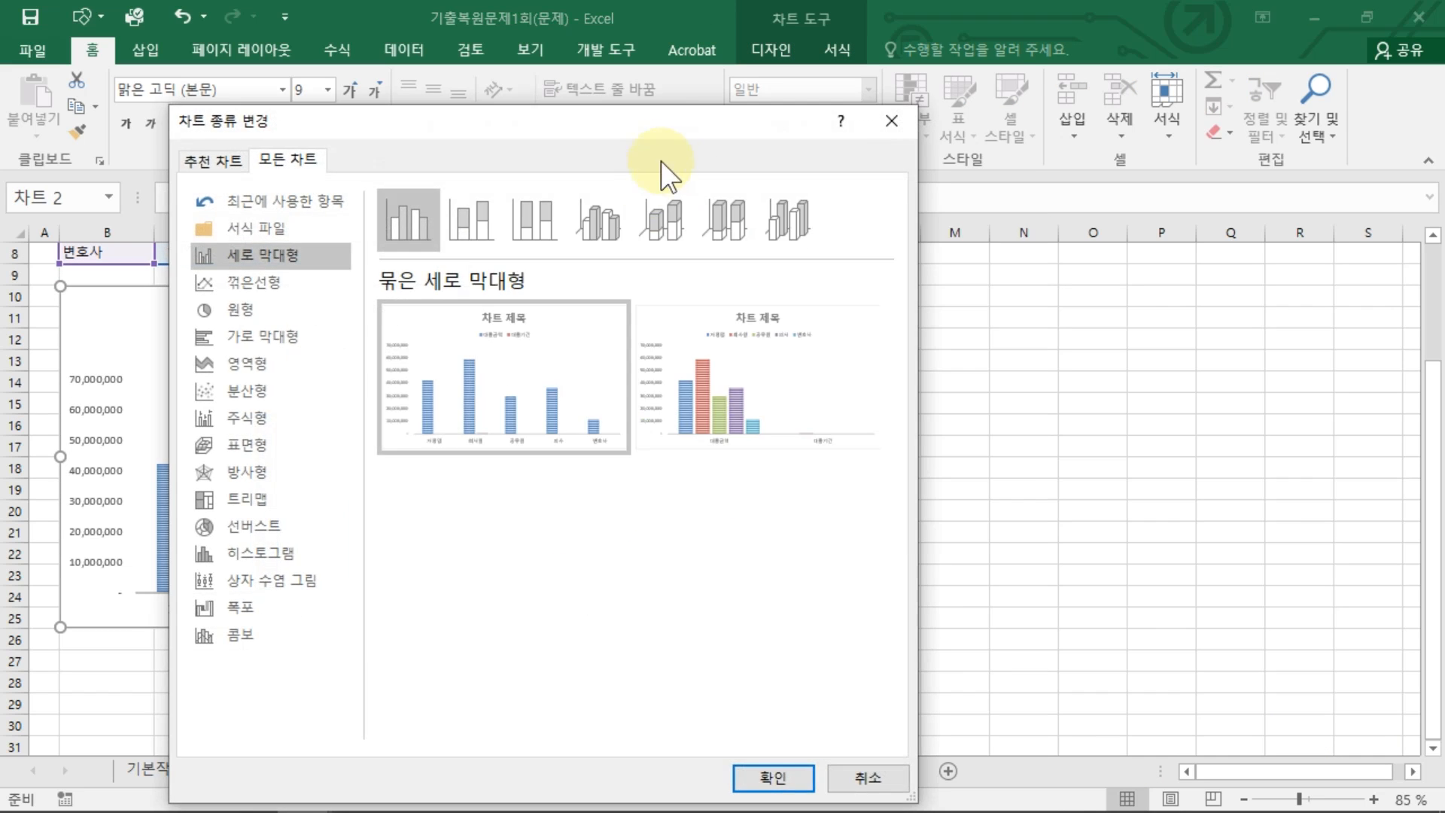
{"action": "left_click_drag", "start_coordinate": [661, 150], "coordinate": [891, 70]}
{"action": "left_click", "coordinate": [436, 580]}
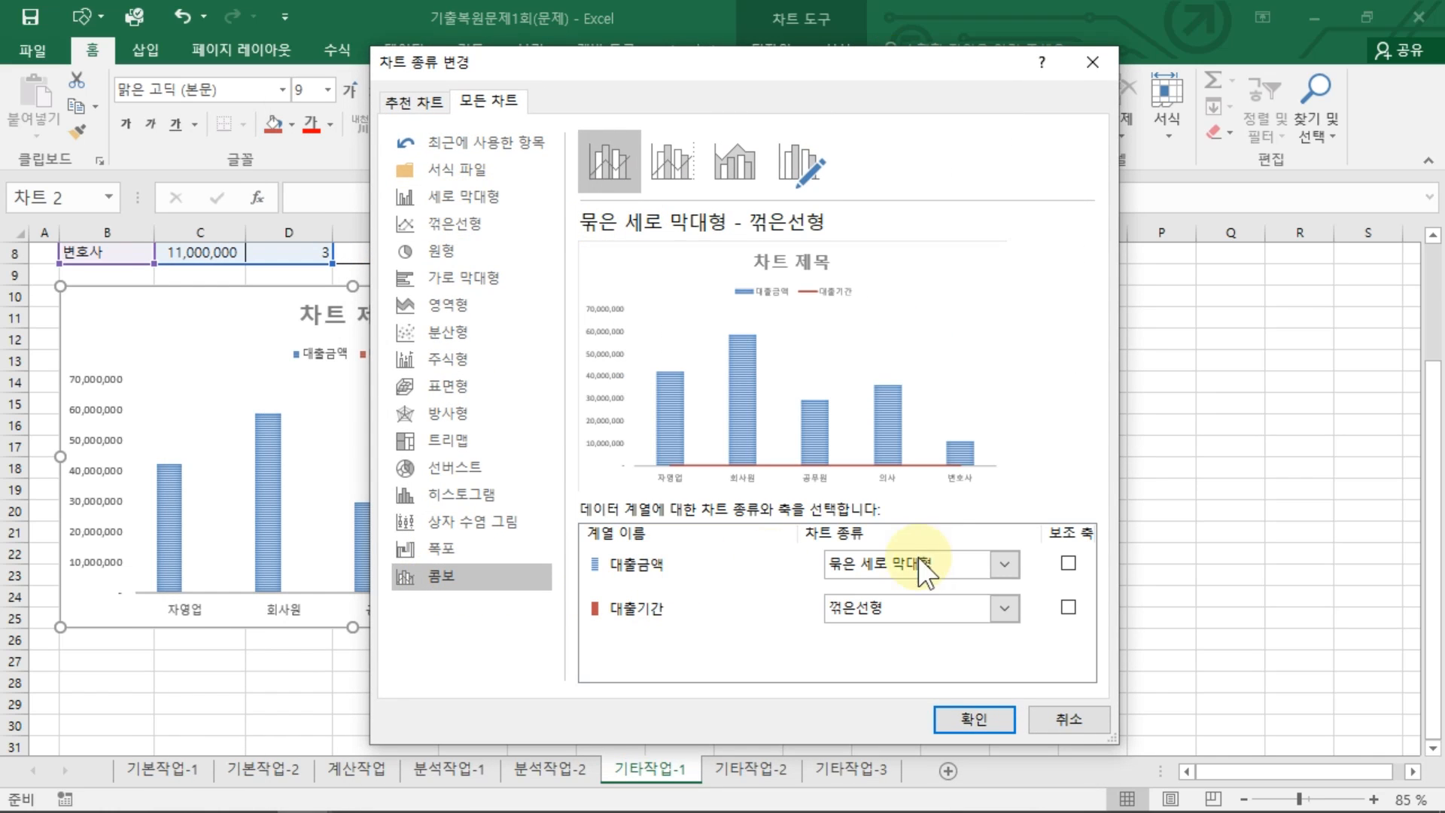
Set the 대출기간 series to a line with markers plotted on the secondary axis and apply the chart type change
{"action": "left_click", "coordinate": [921, 608]}
{"action": "left_click", "coordinate": [1049, 416]}
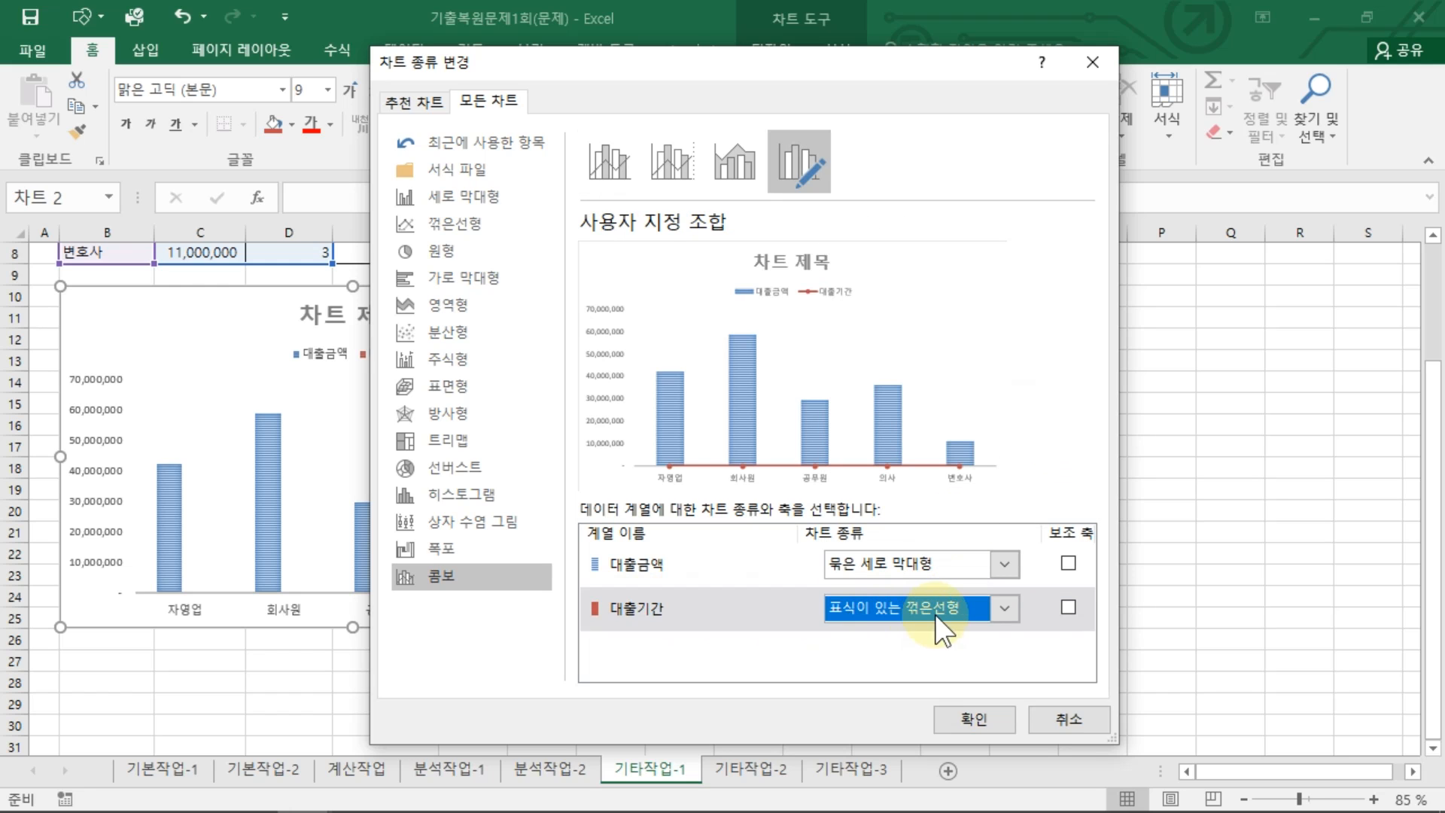
{"action": "left_click", "coordinate": [1068, 607]}
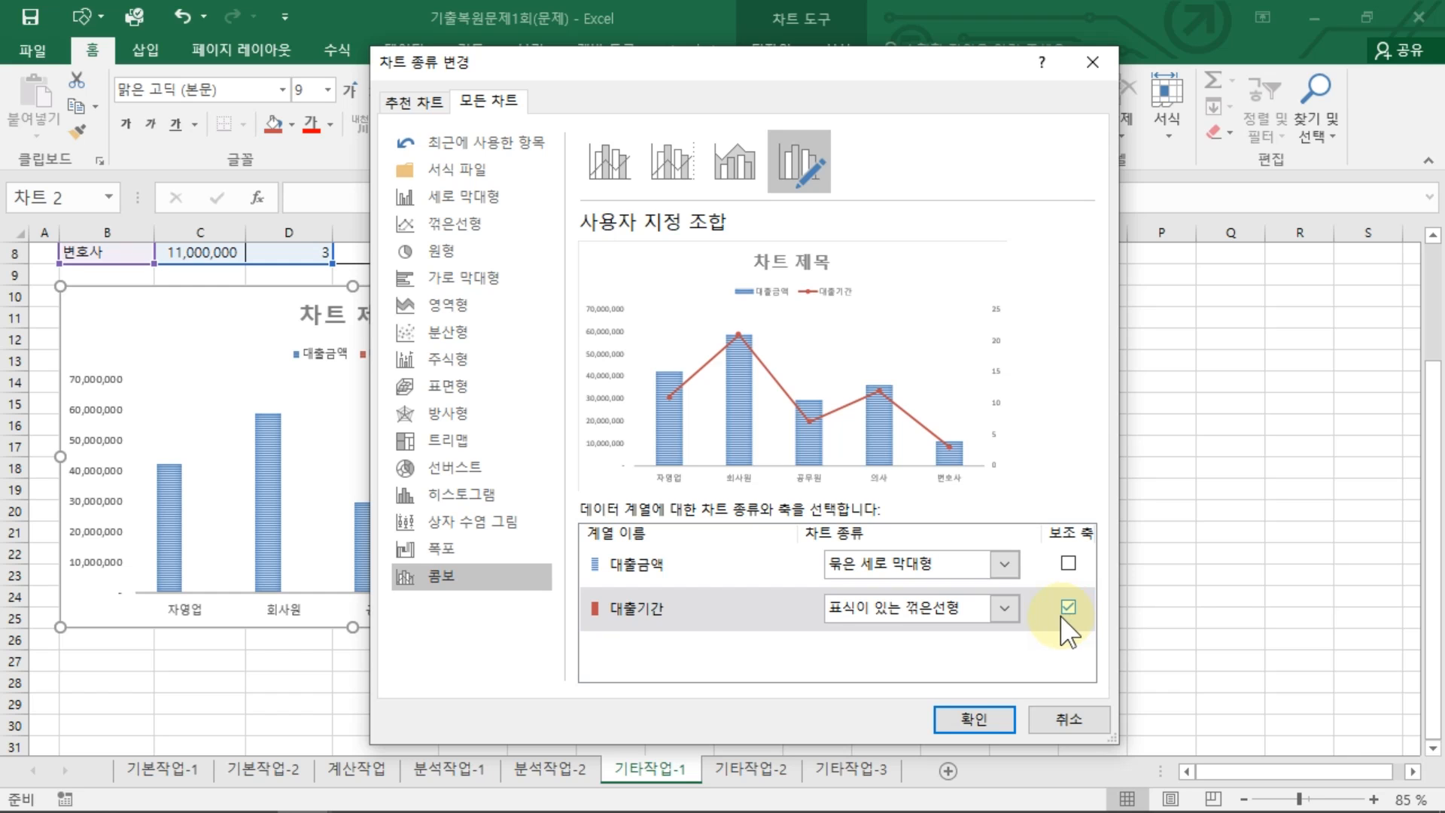
{"action": "left_click", "coordinate": [974, 718]}
{"action": "left_click", "coordinate": [895, 541]}
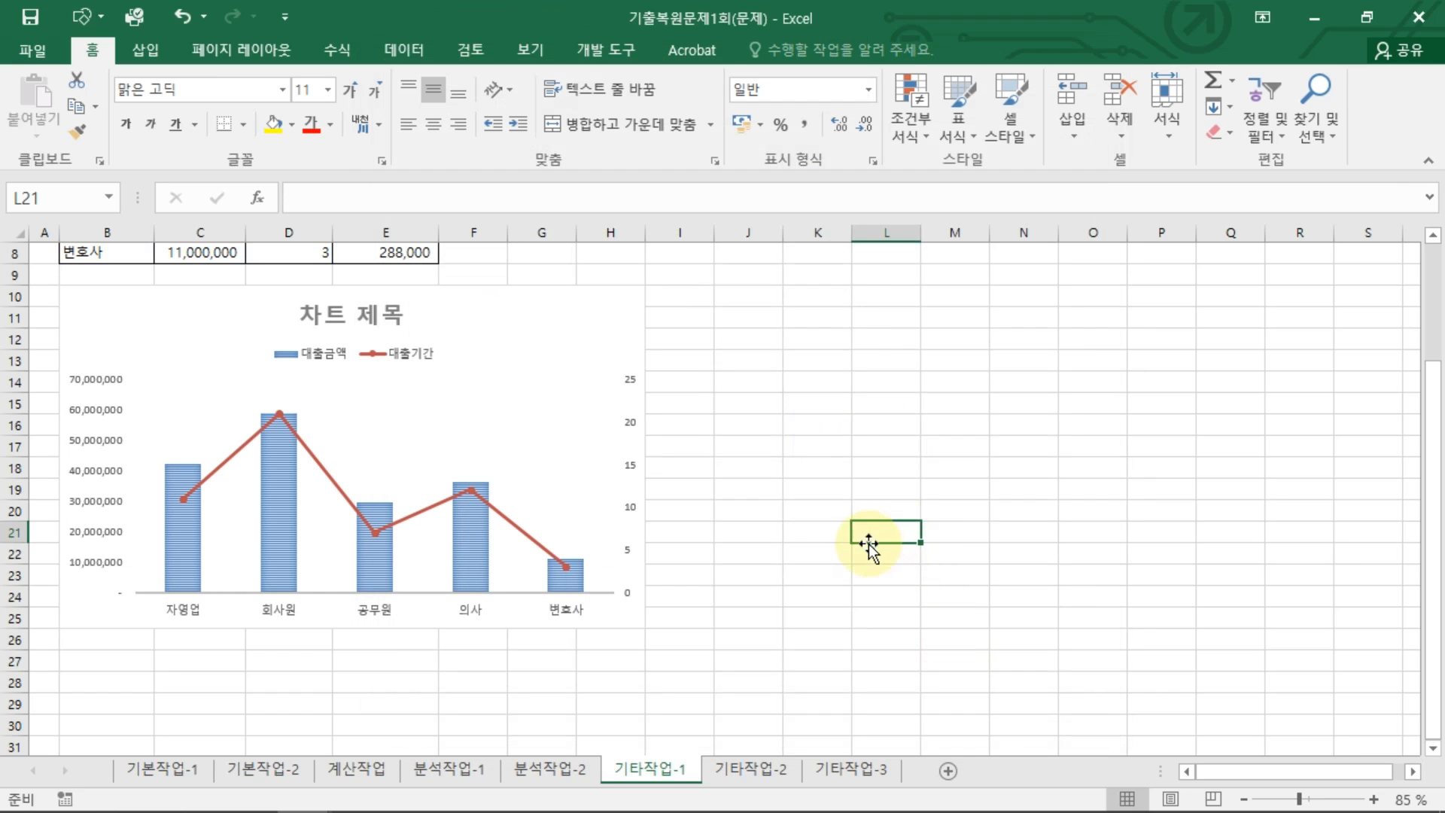
Replace the chart title text with "직업별 대출 현황"
{"action": "left_click", "coordinate": [350, 305]}
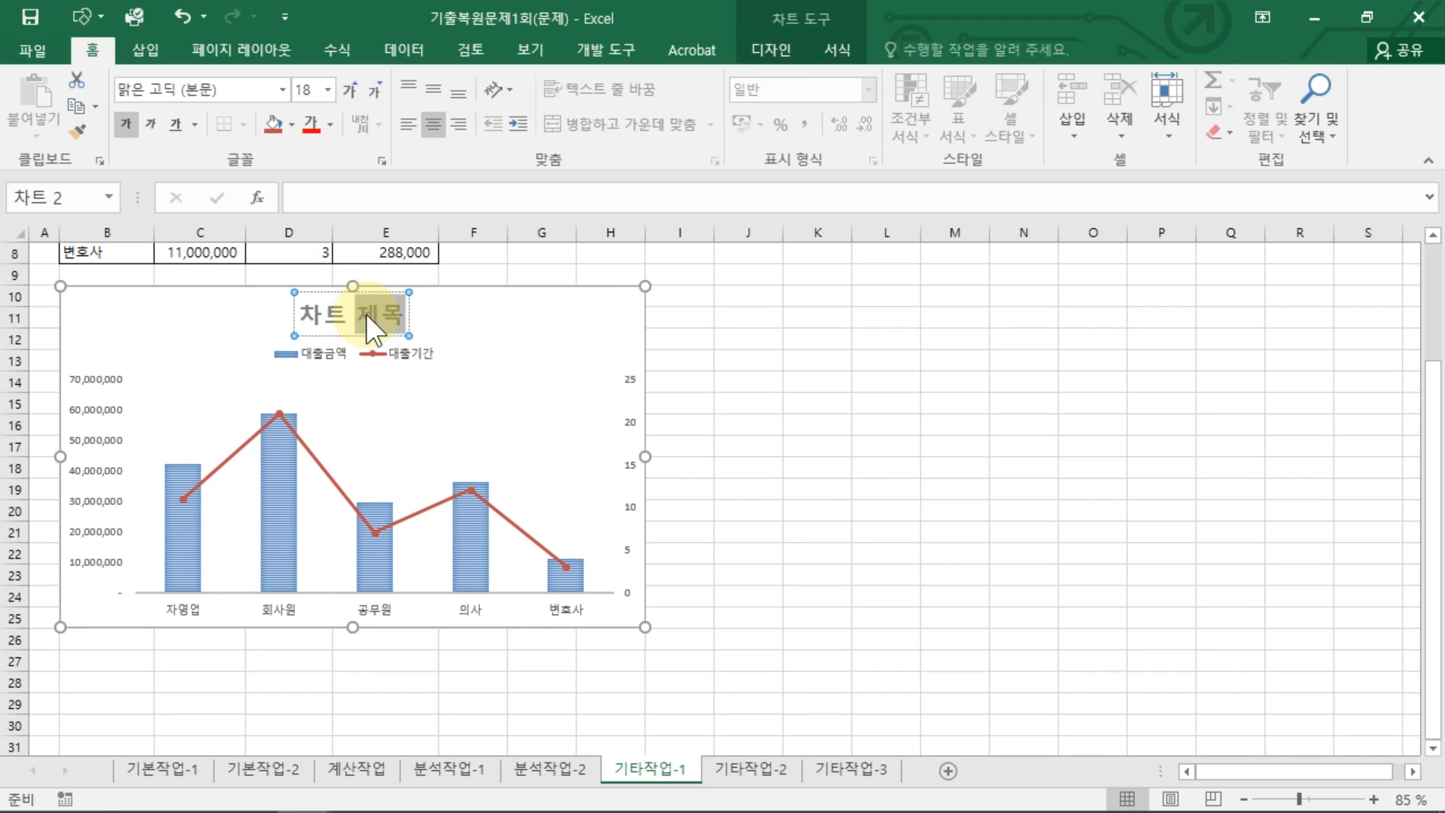
{"action": "triple_click", "coordinate": [368, 320]}
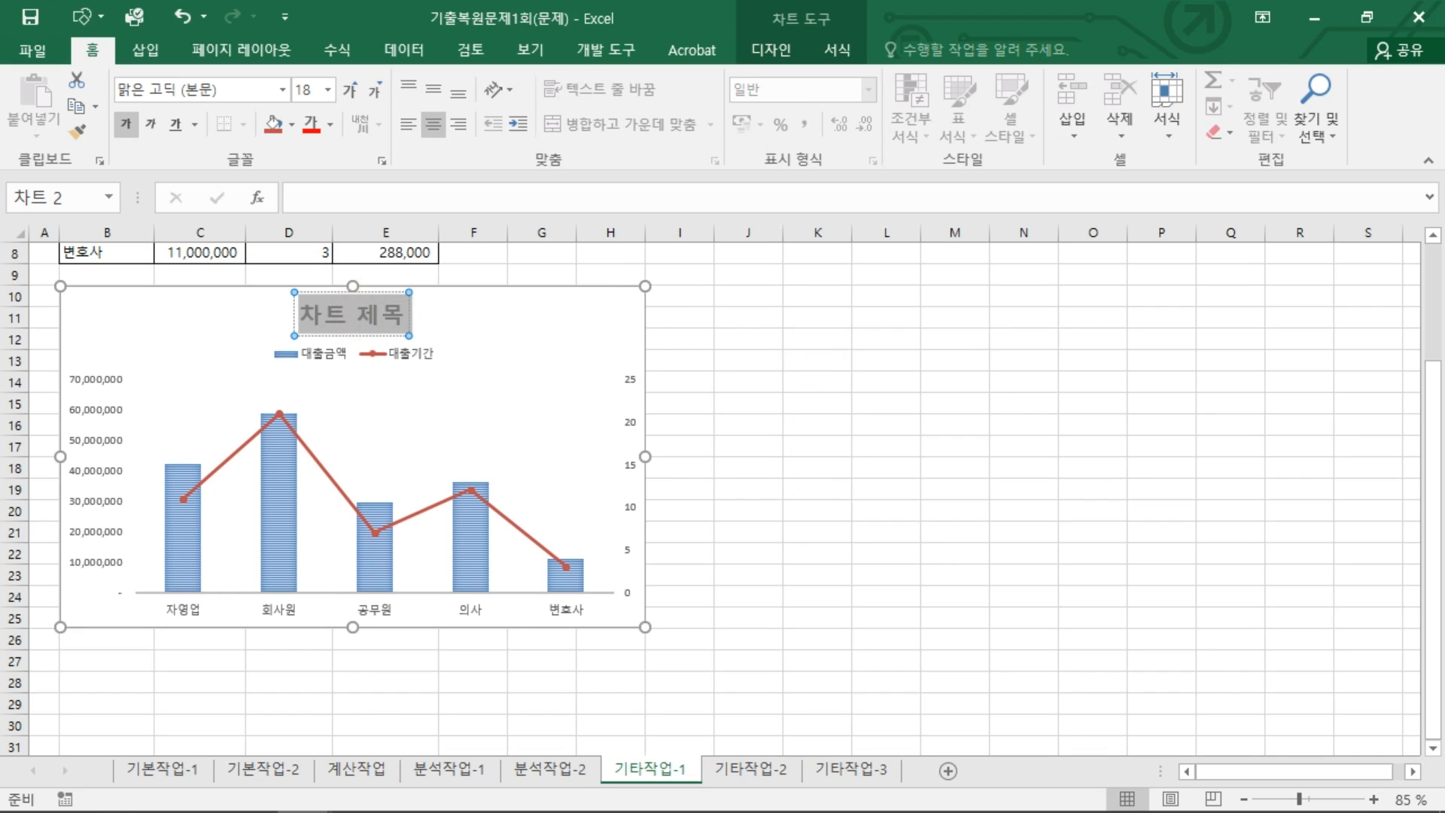
{"action": "left_click", "coordinate": [325, 319]}
{"action": "triple_click", "coordinate": [371, 319]}
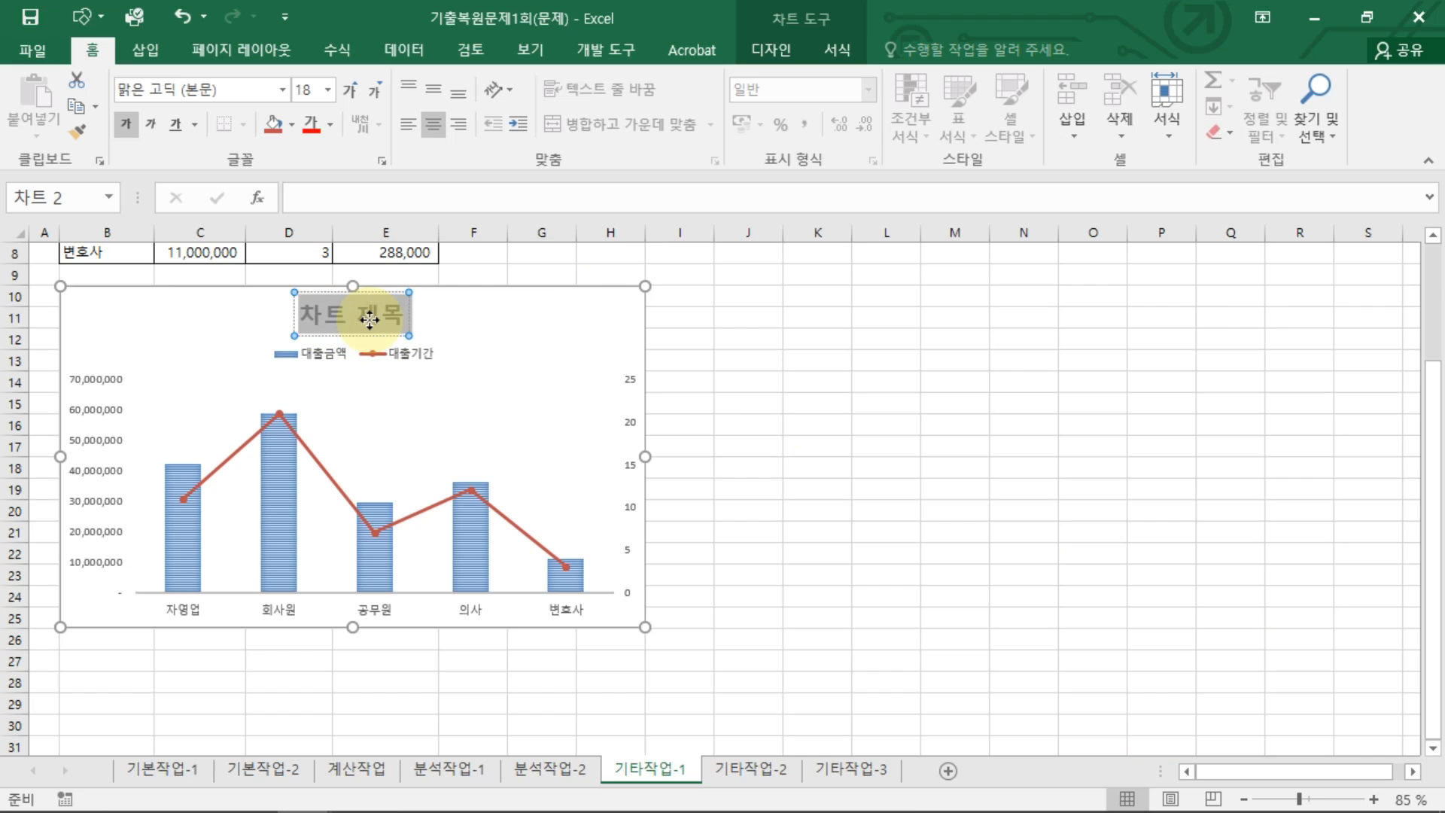
{"action": "type", "text": "wlr"}
{"action": "key", "text": "BackSpace"}
{"action": "key", "text": "BackSpace"}
{"action": "key", "text": "BackSpace"}
{"action": "type", "text": "직업별 대출"}
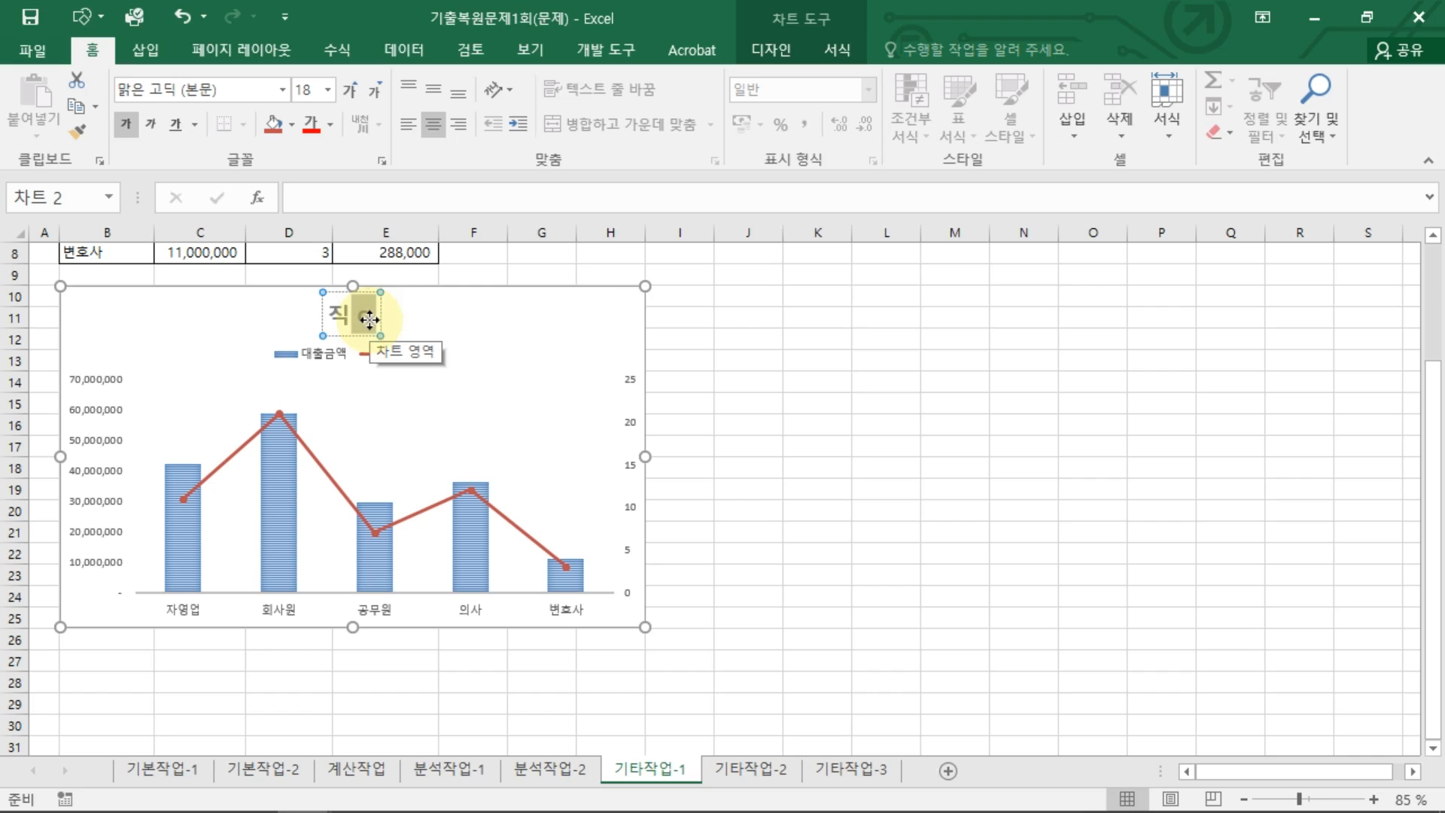
{"action": "type", "text": " 현황"}
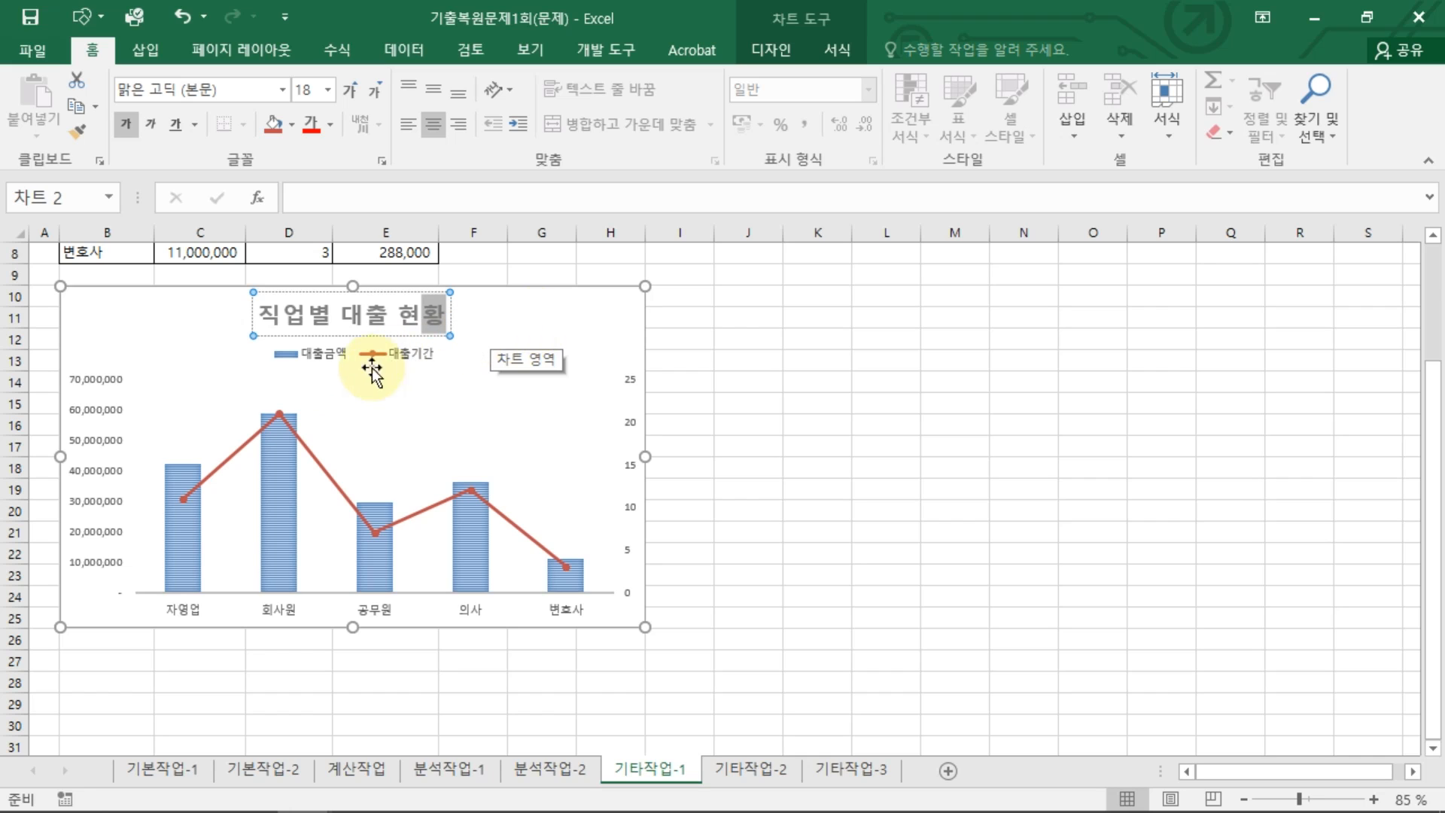
{"action": "left_click", "coordinate": [104, 445]}
{"action": "left_click", "coordinate": [173, 343]}
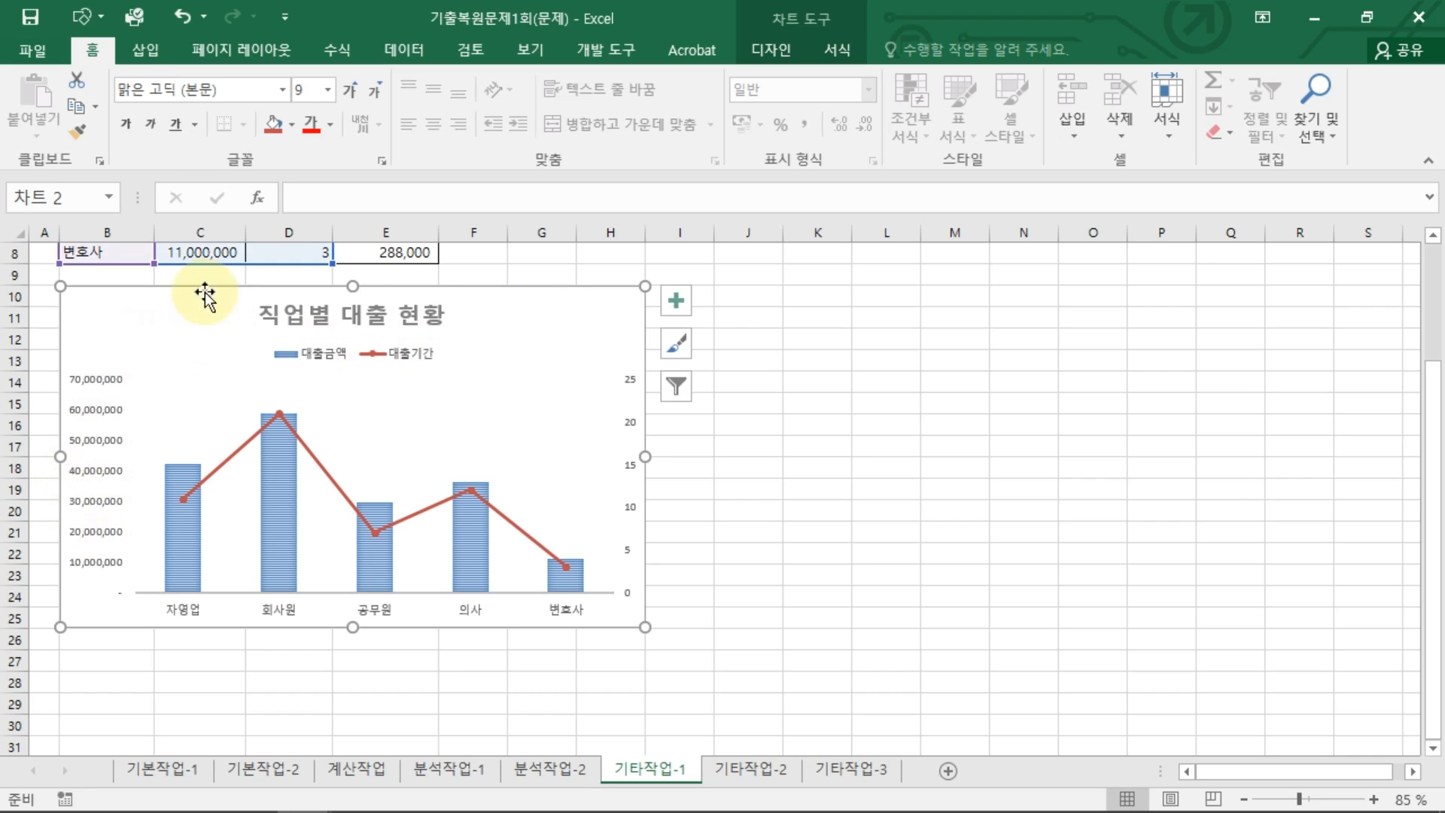
Add a primary vertical axis title to the chart
{"action": "left_click", "coordinate": [775, 49]}
{"action": "left_click", "coordinate": [26, 110]}
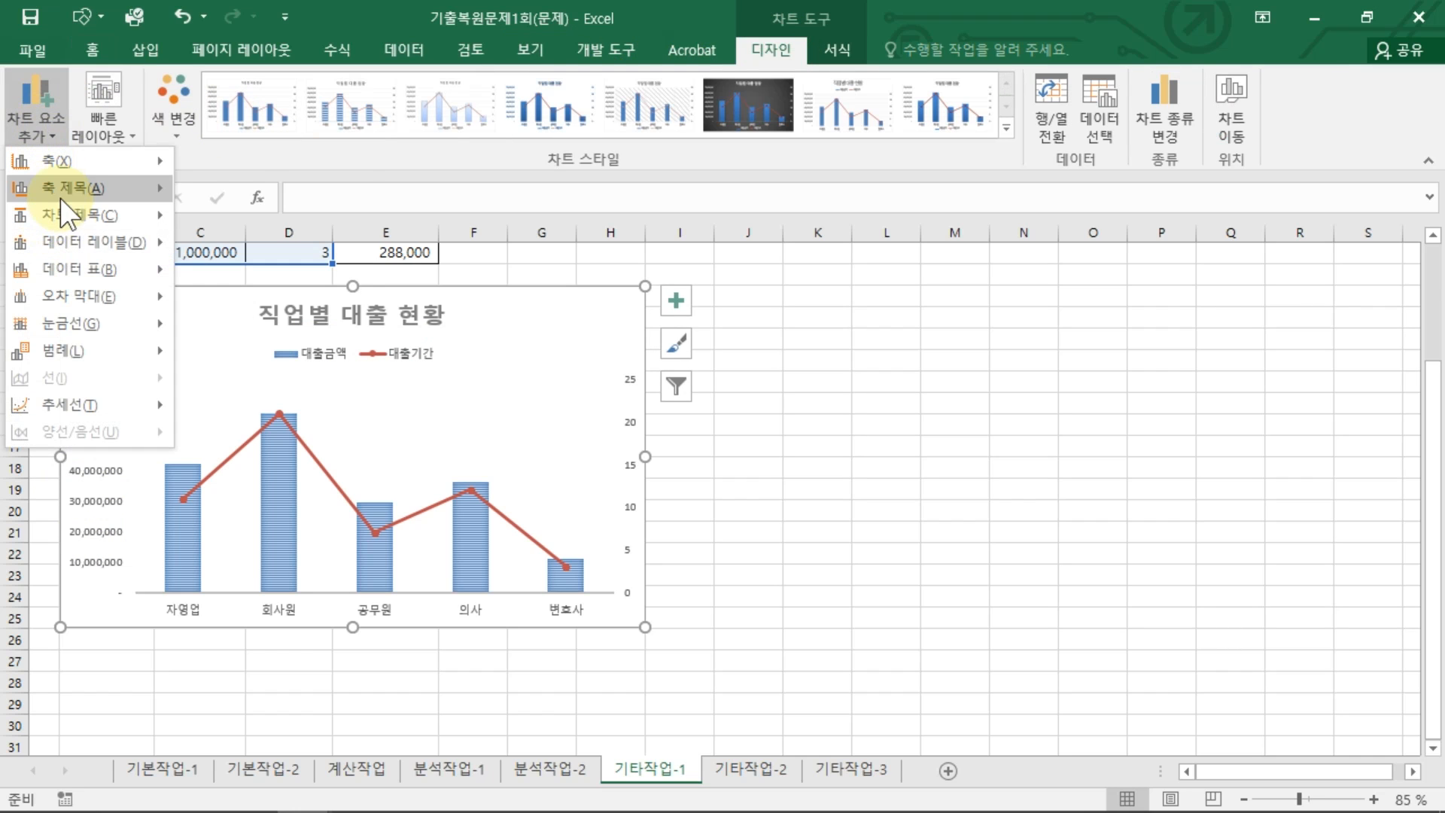
{"action": "mouse_move", "coordinate": [74, 195]}
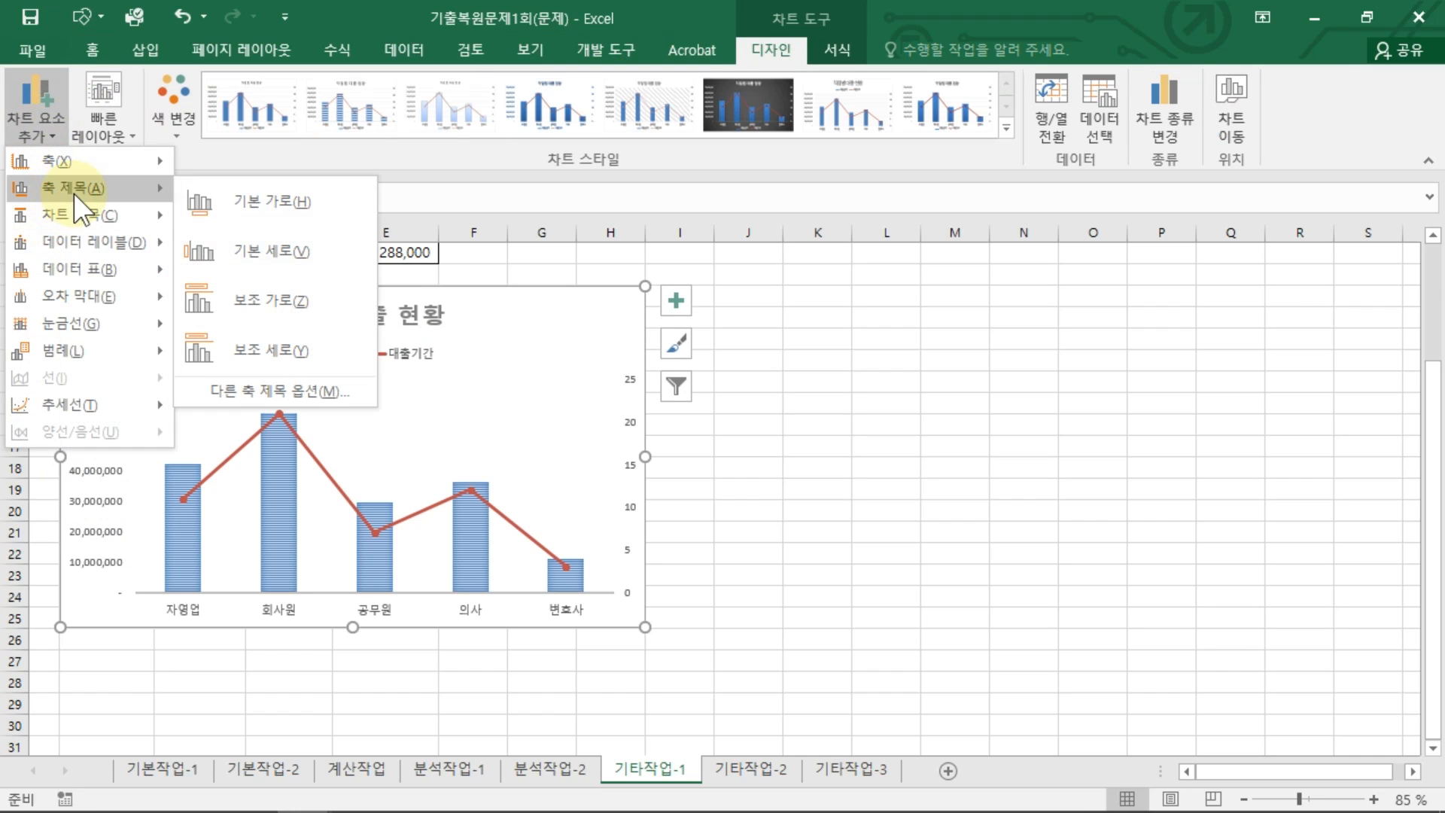
{"action": "left_click", "coordinate": [253, 257]}
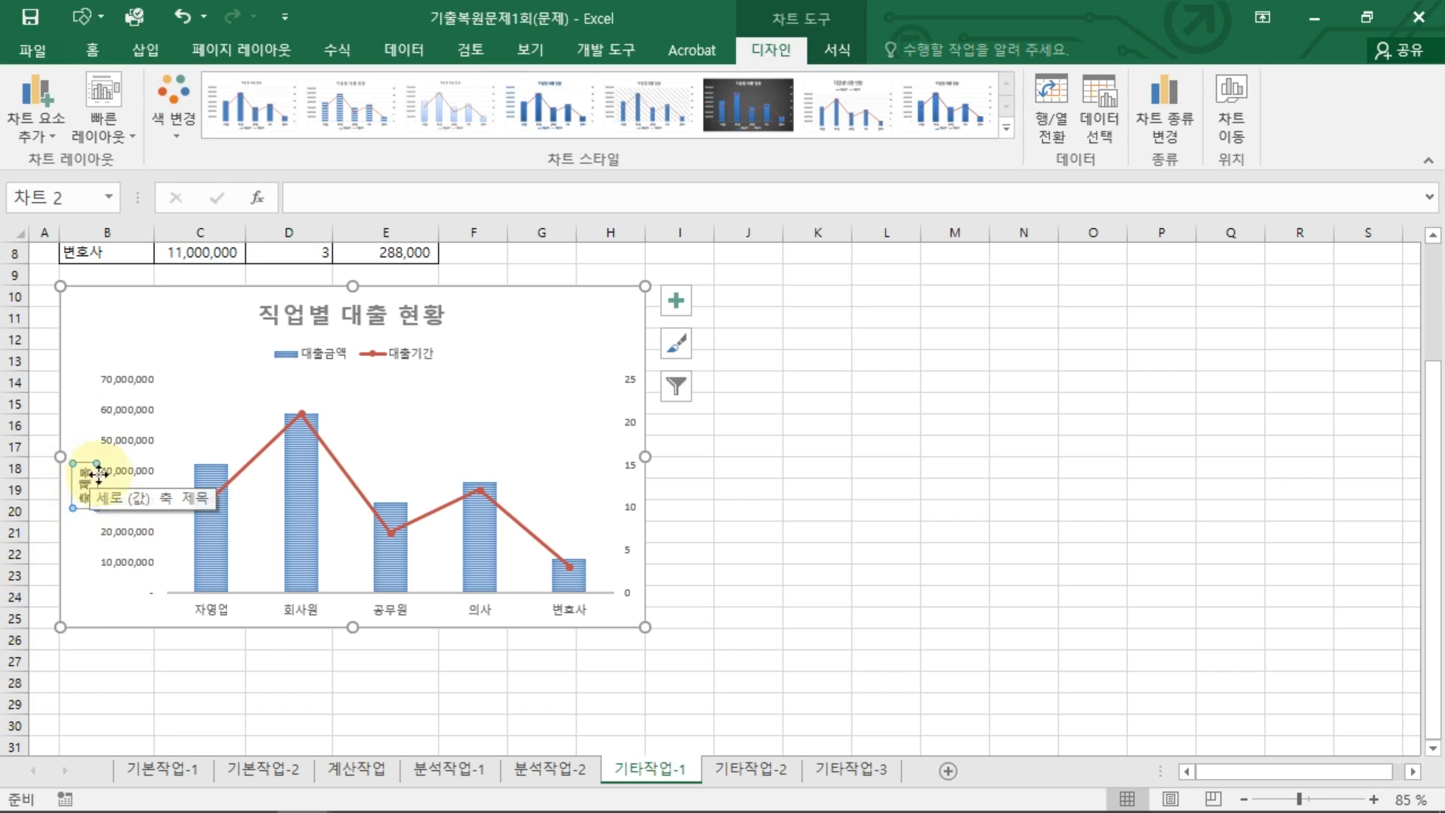
Link the vertical axis title to the 대출금액 header in cell C3 of sheet 기타작업-1
{"action": "left_click", "coordinate": [296, 198]}
{"action": "type", "text": "="}
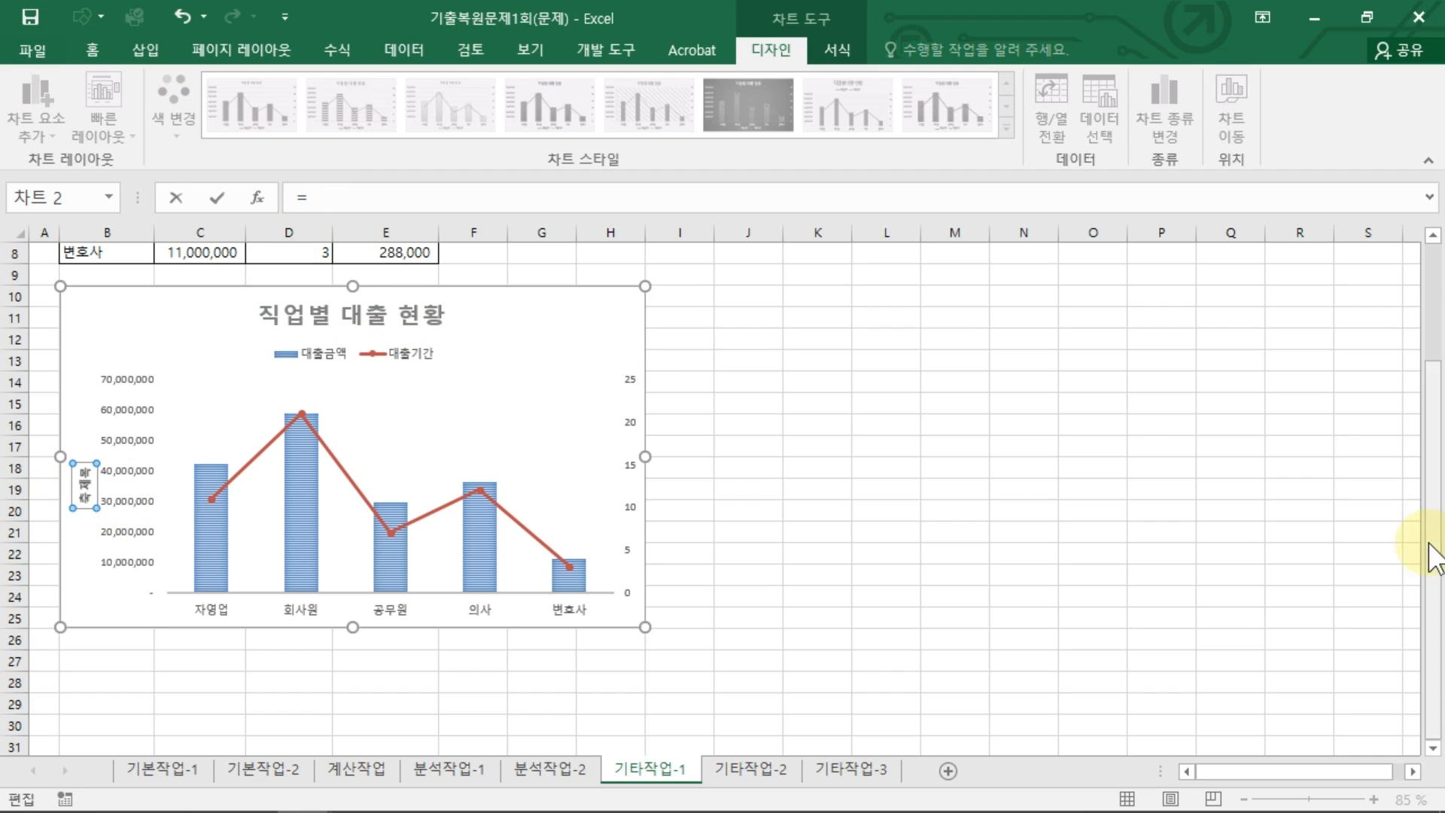
{"action": "left_click_drag", "start_coordinate": [1410, 561], "coordinate": [1414, 342]}
{"action": "left_click", "coordinate": [200, 295]}
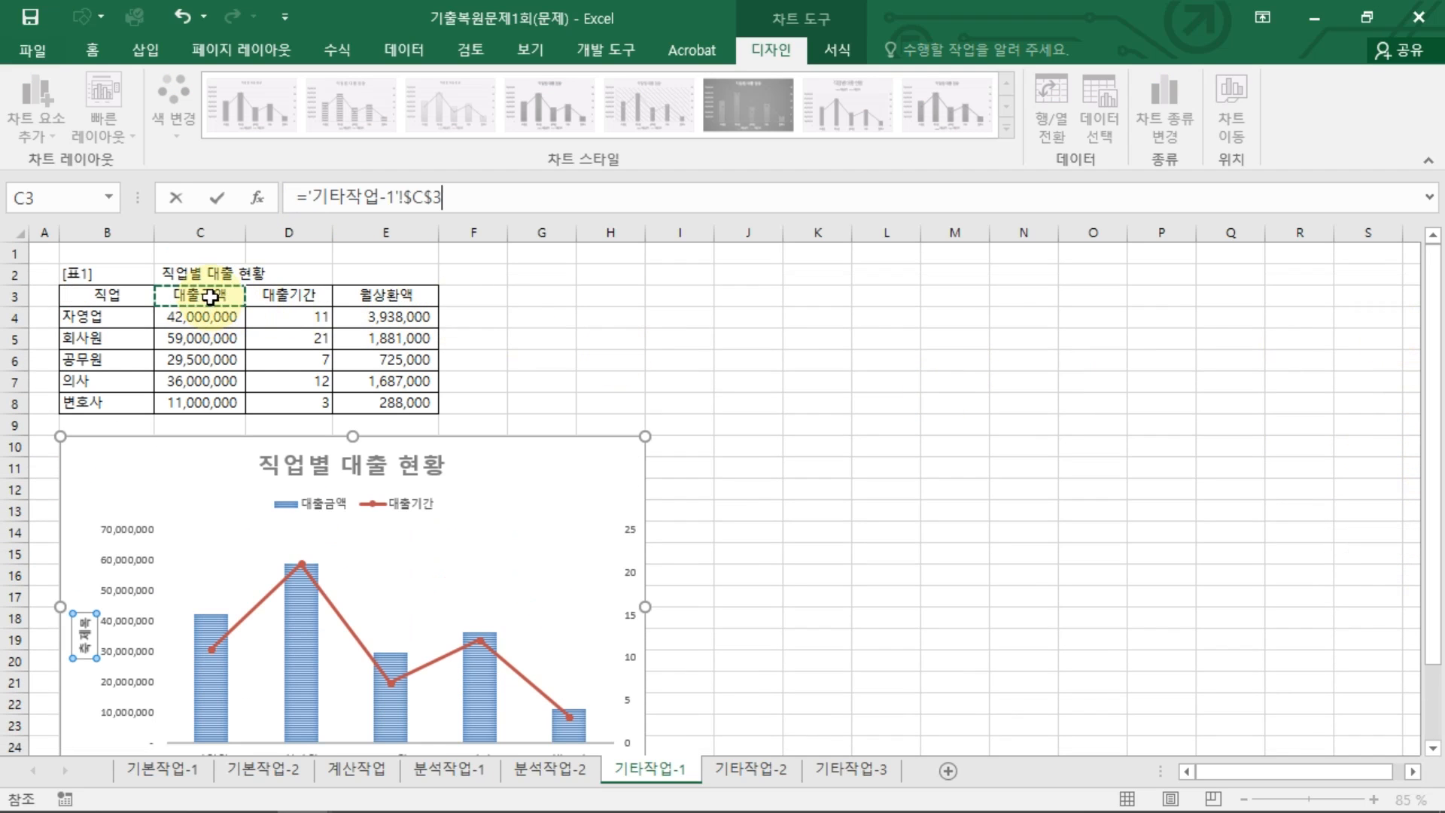
{"action": "key", "text": "Return"}
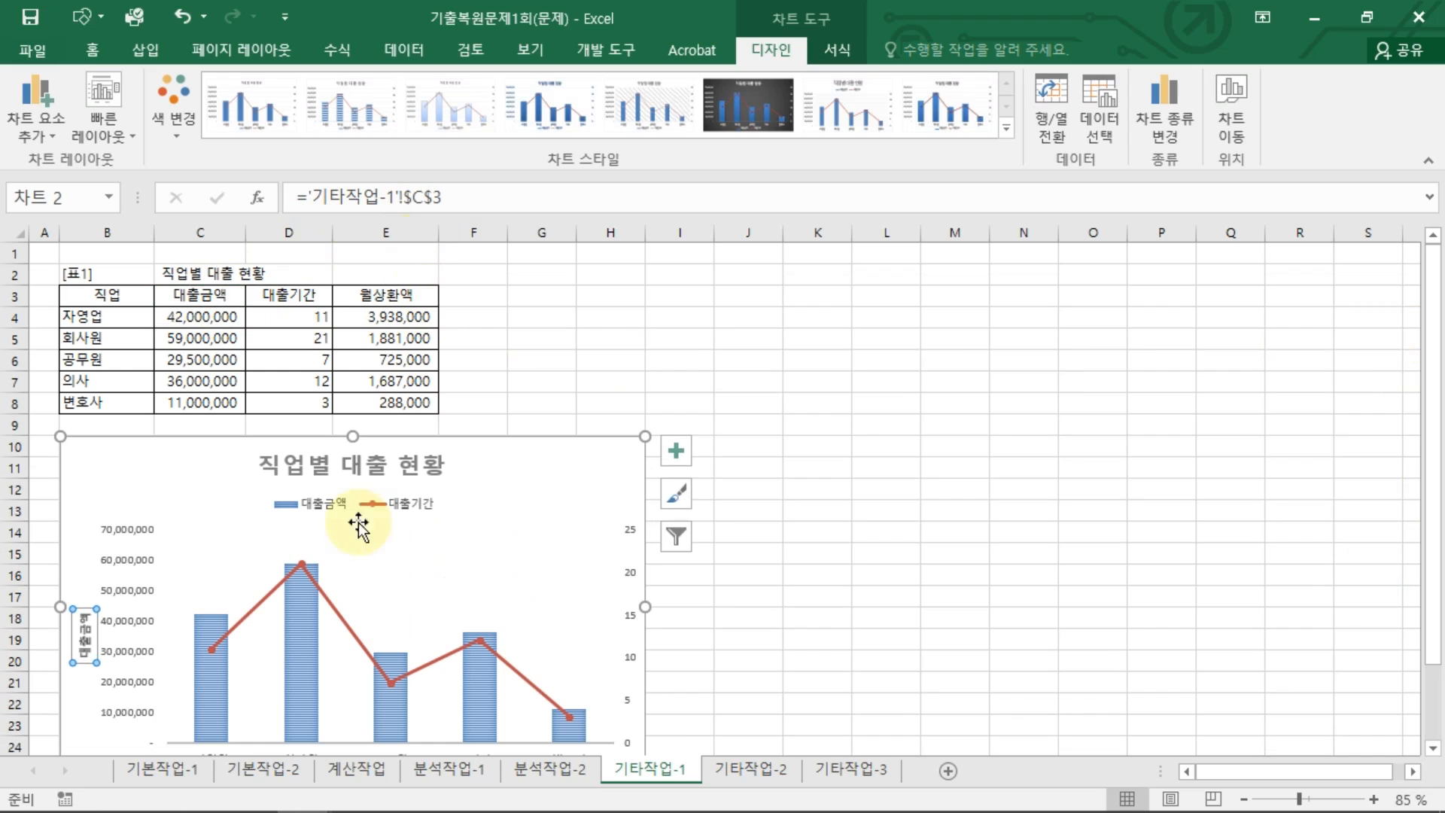
Set the text direction of the 대출금액 axis title to 세로 (vertical)
{"action": "double_click", "coordinate": [92, 640]}
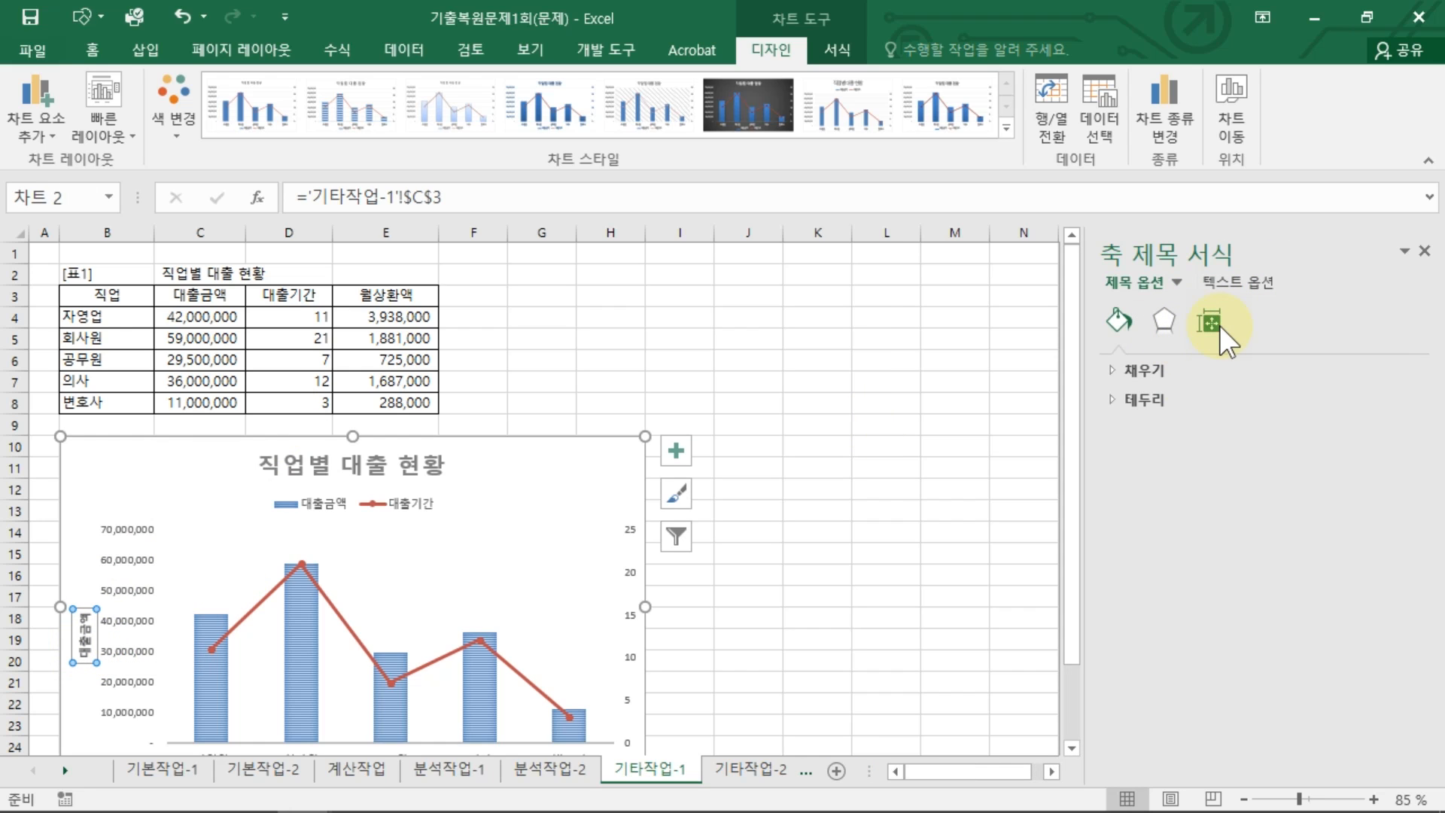
{"action": "left_click", "coordinate": [1213, 325]}
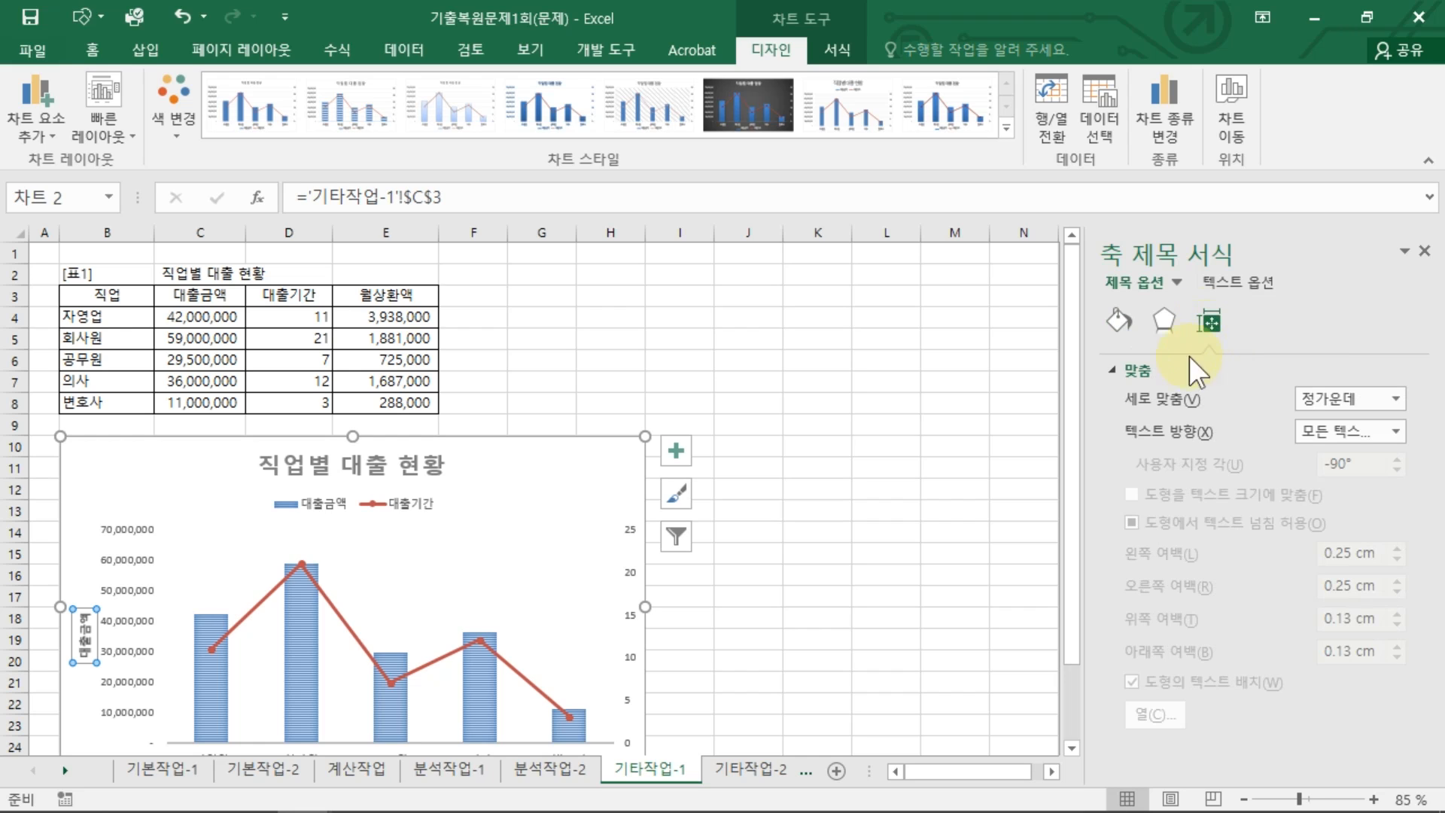
{"action": "left_click", "coordinate": [1361, 428]}
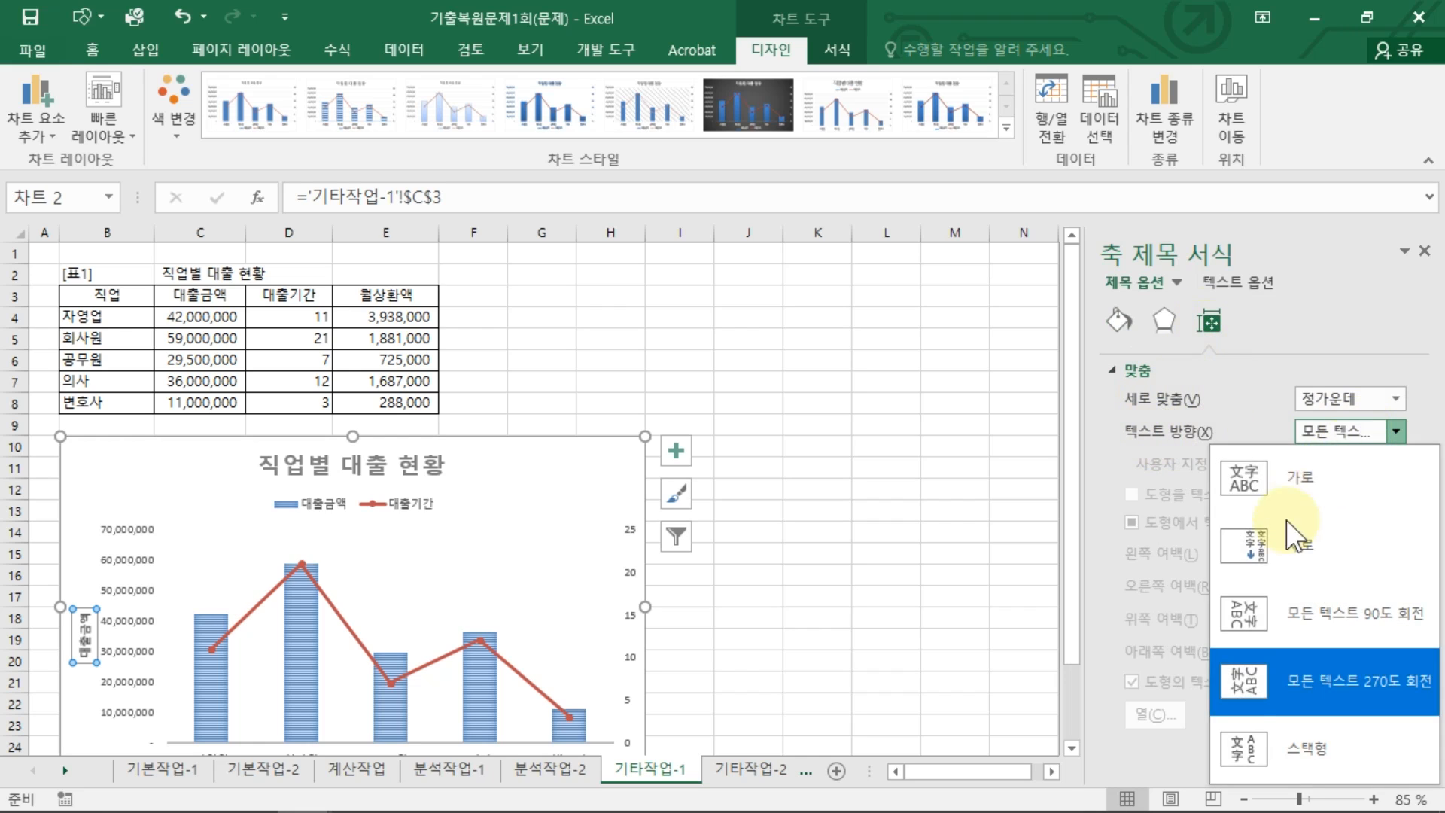
{"action": "left_click", "coordinate": [1324, 741]}
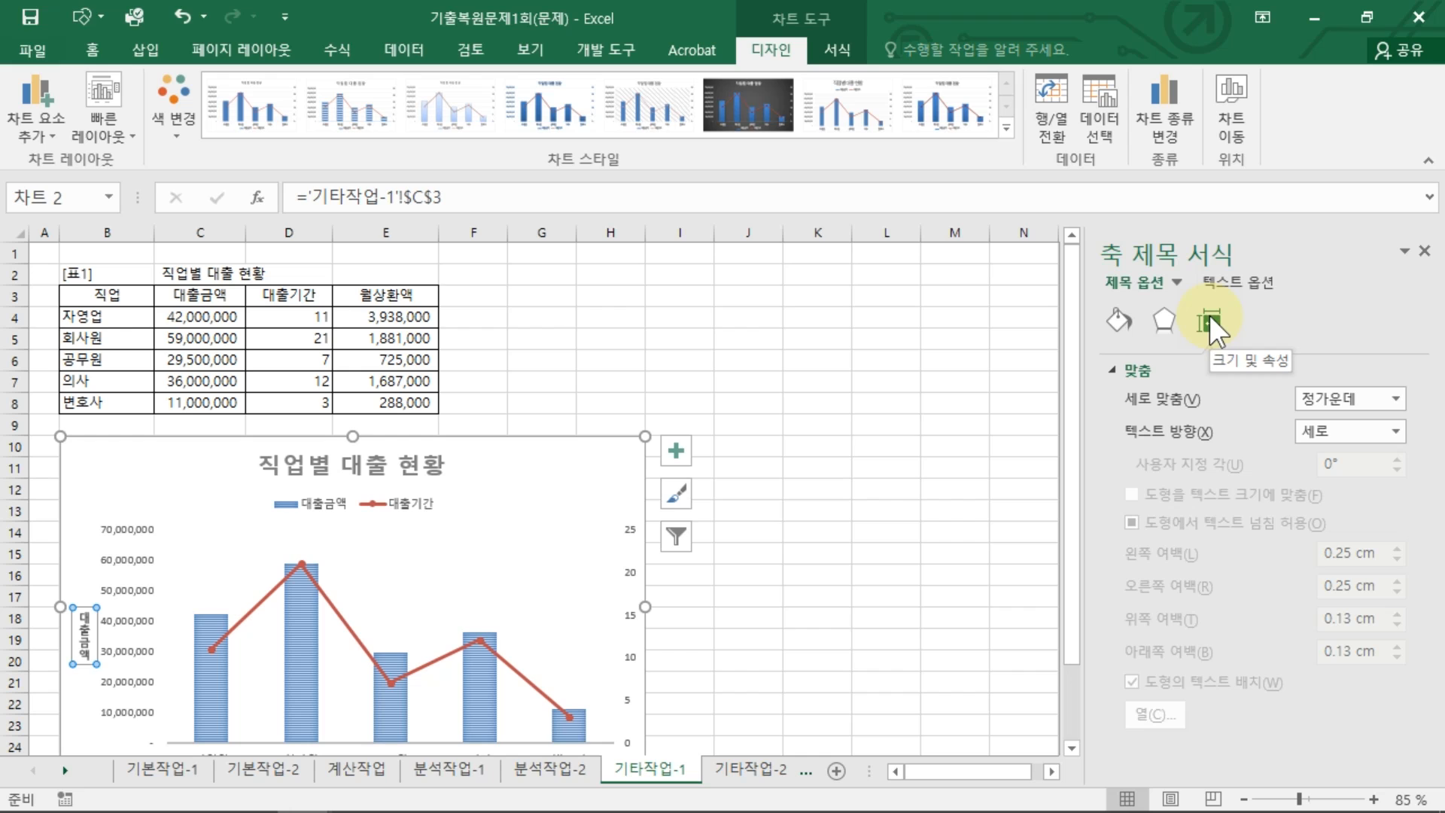
{"action": "left_click", "coordinate": [1133, 370]}
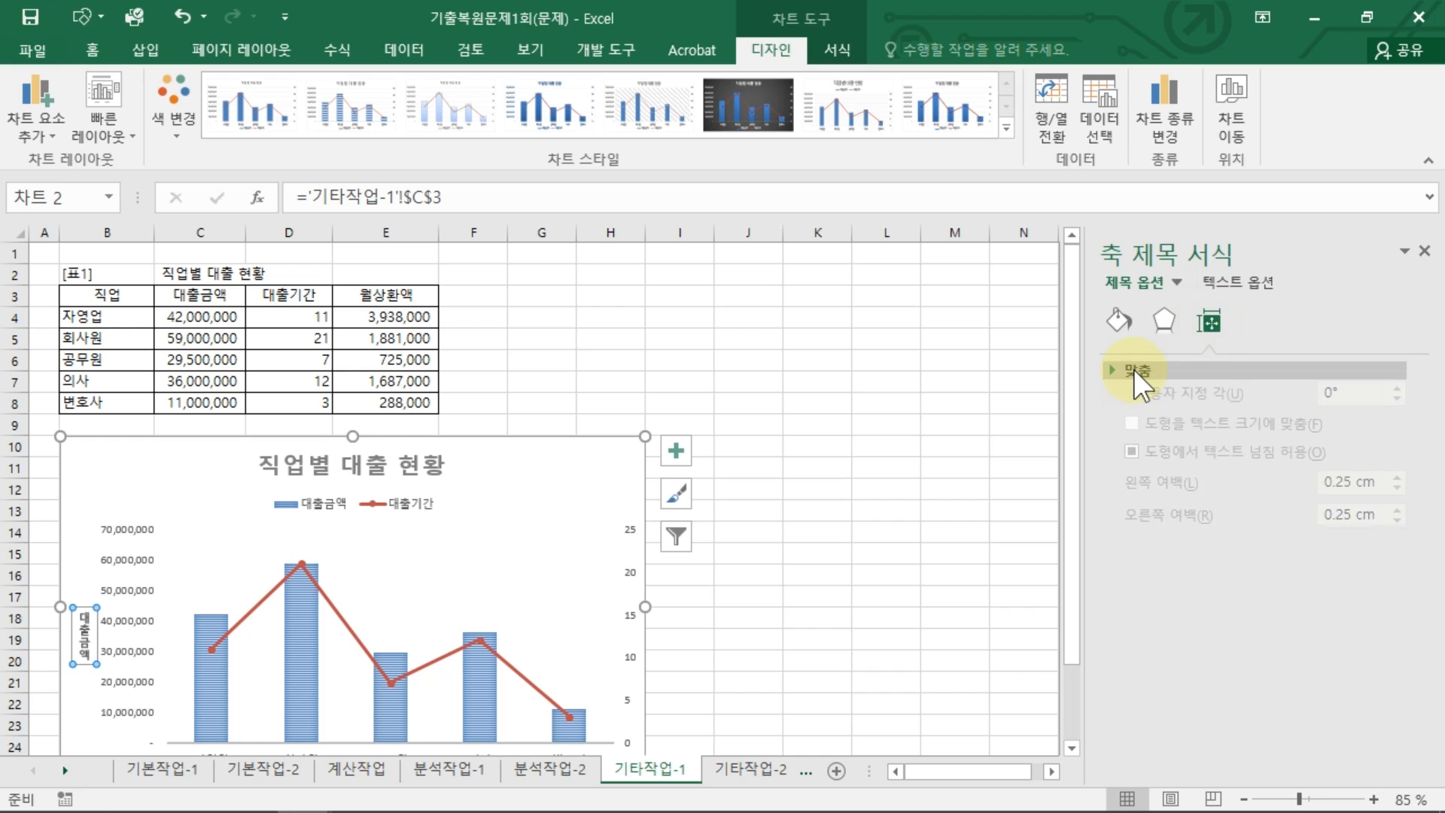
{"action": "left_click", "coordinate": [1133, 369]}
{"action": "left_click", "coordinate": [1351, 434]}
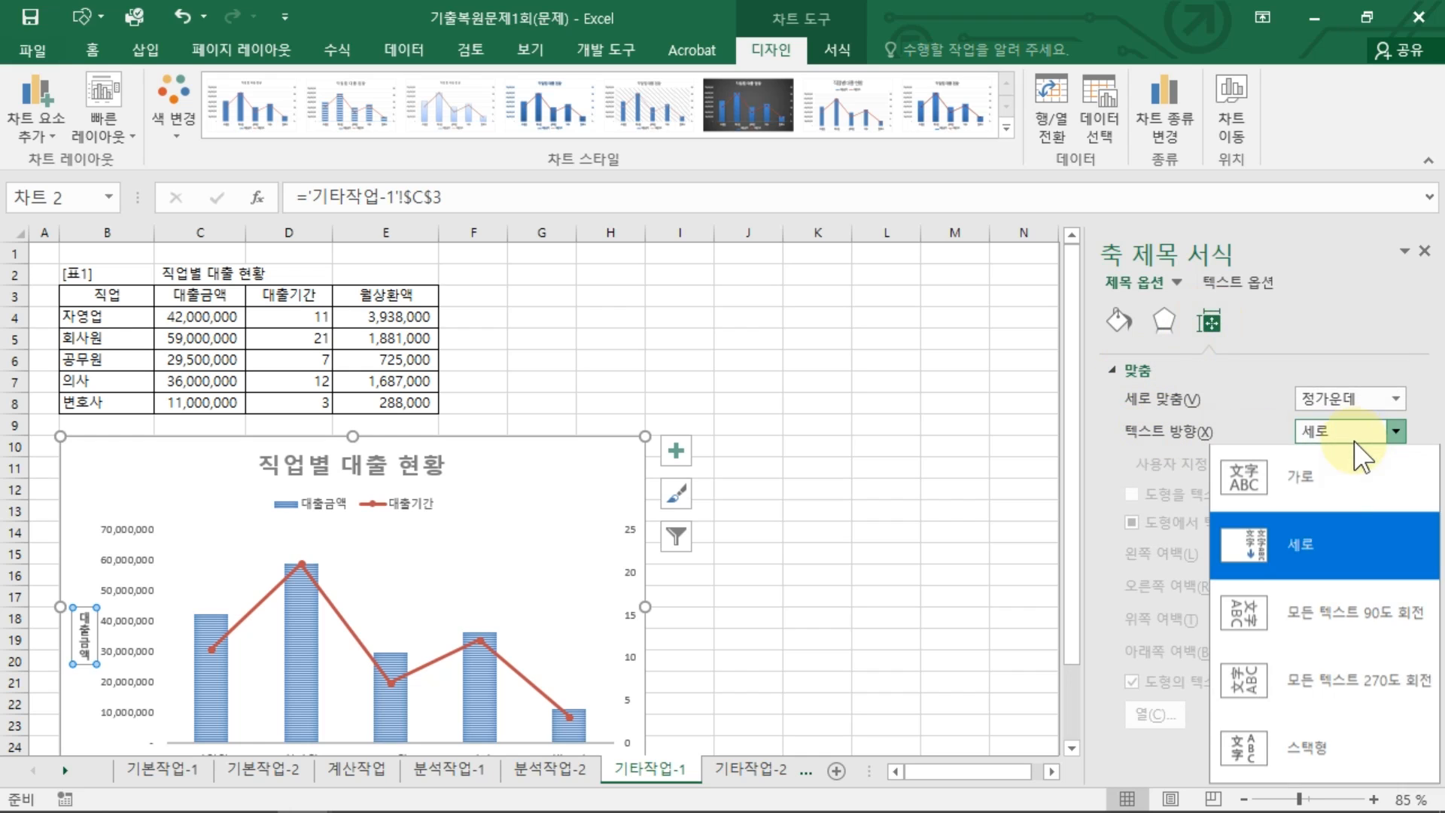
{"action": "left_click", "coordinate": [1312, 546]}
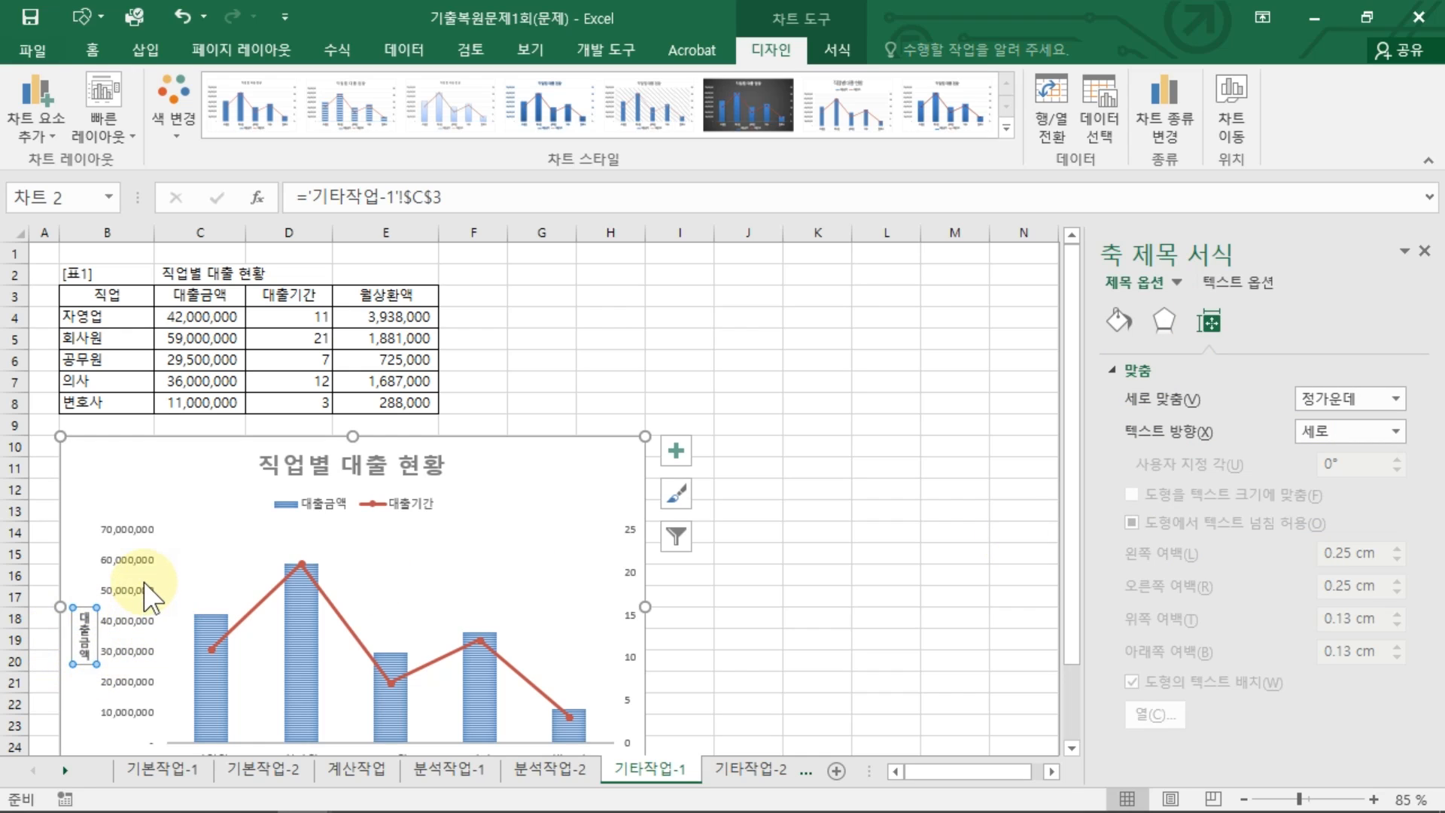
Set the display units of the primary vertical axis to 천 (thousands) with the unit label option on
{"action": "left_click", "coordinate": [143, 562]}
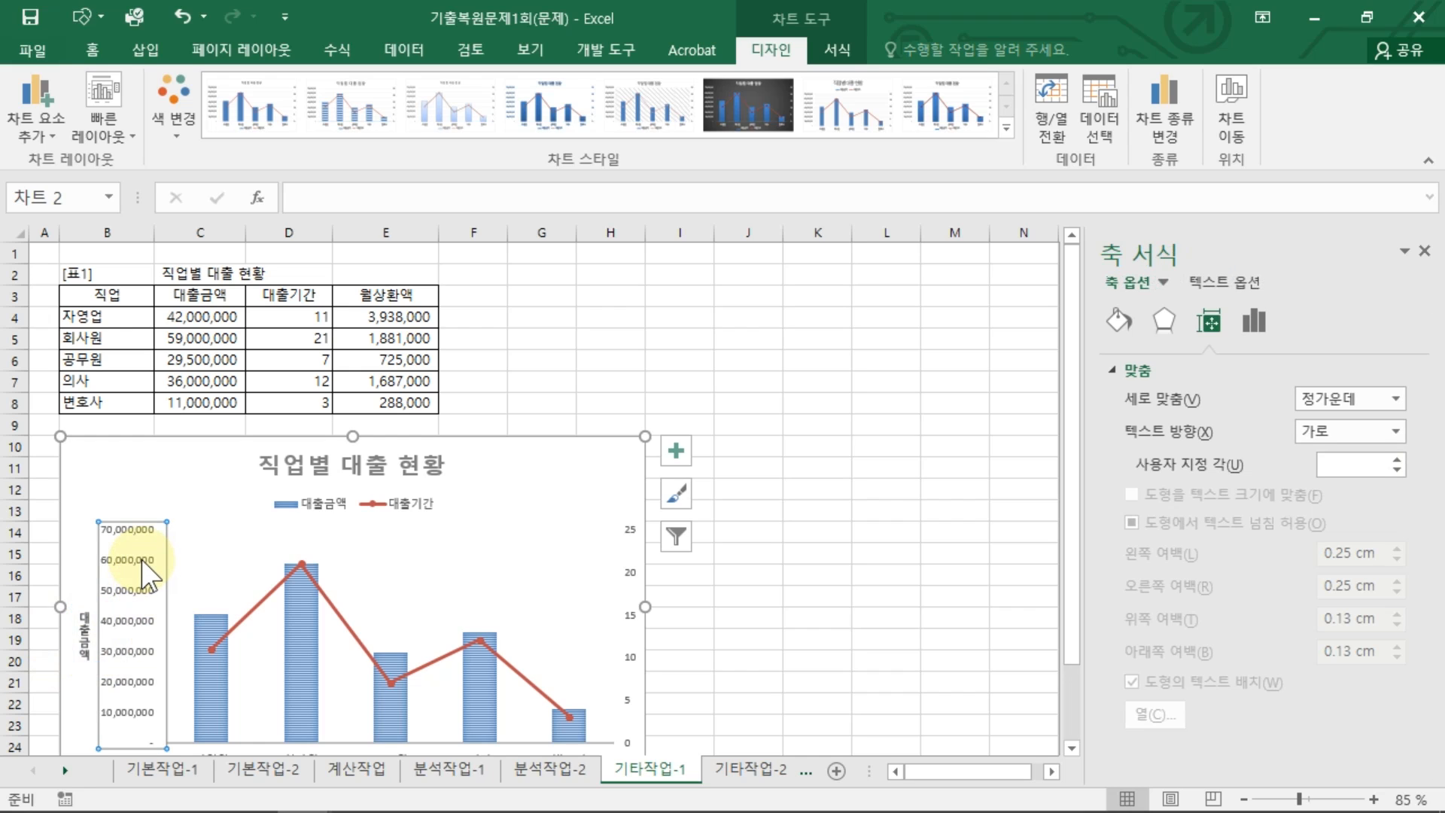
{"action": "right_click", "coordinate": [142, 558]}
{"action": "left_click", "coordinate": [203, 547]}
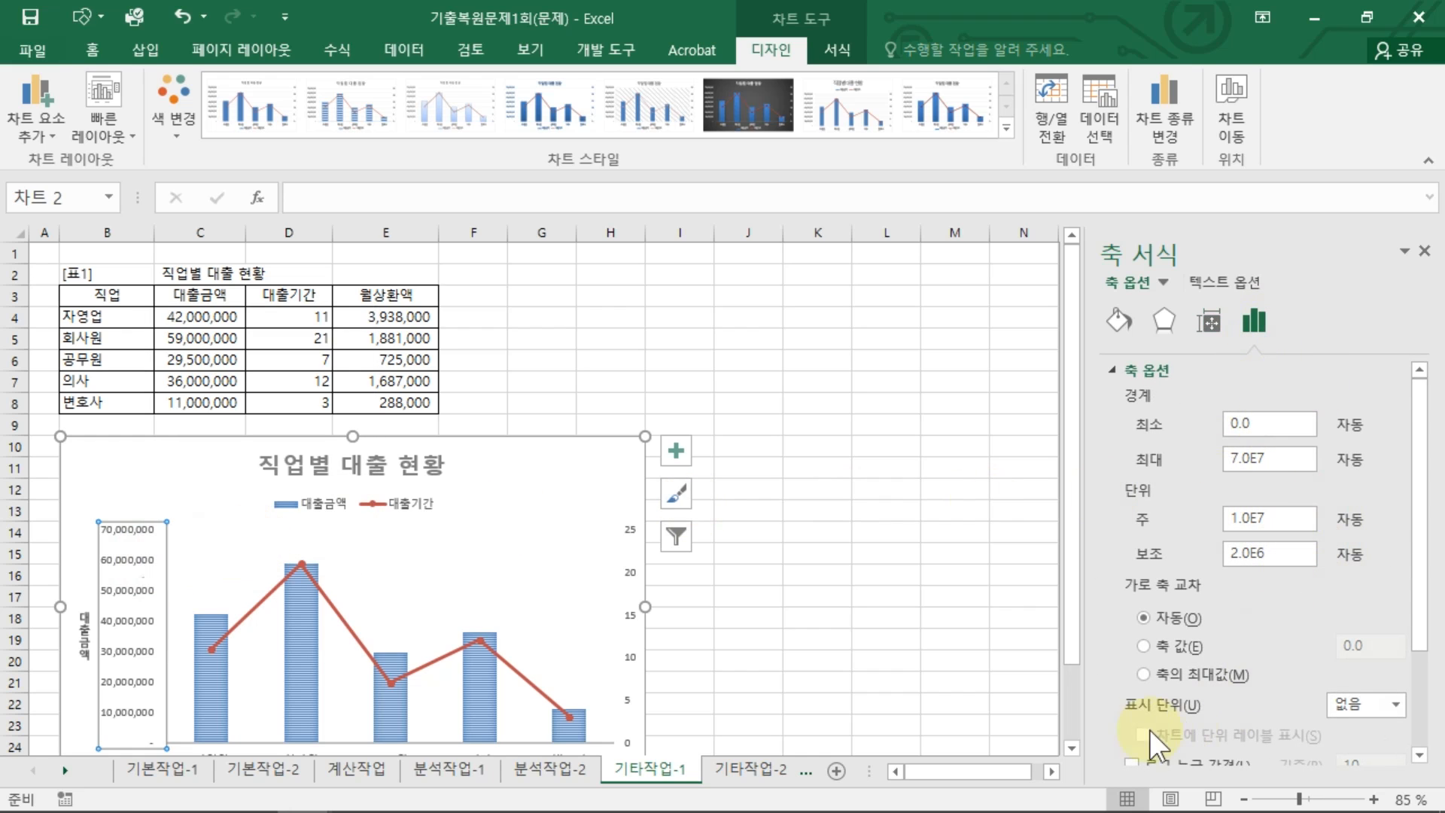
{"action": "left_click", "coordinate": [1396, 705]}
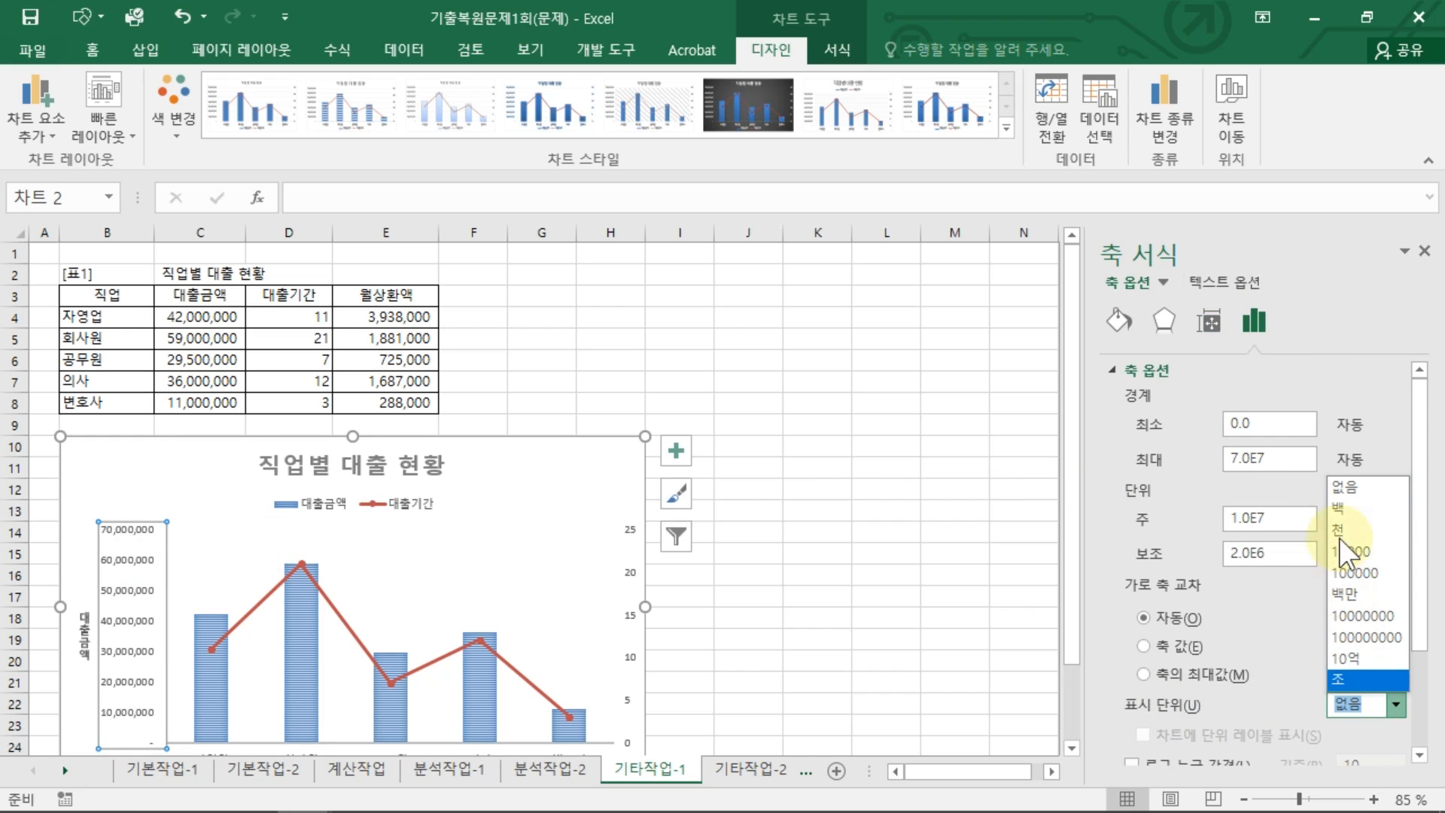
{"action": "left_click", "coordinate": [1343, 530]}
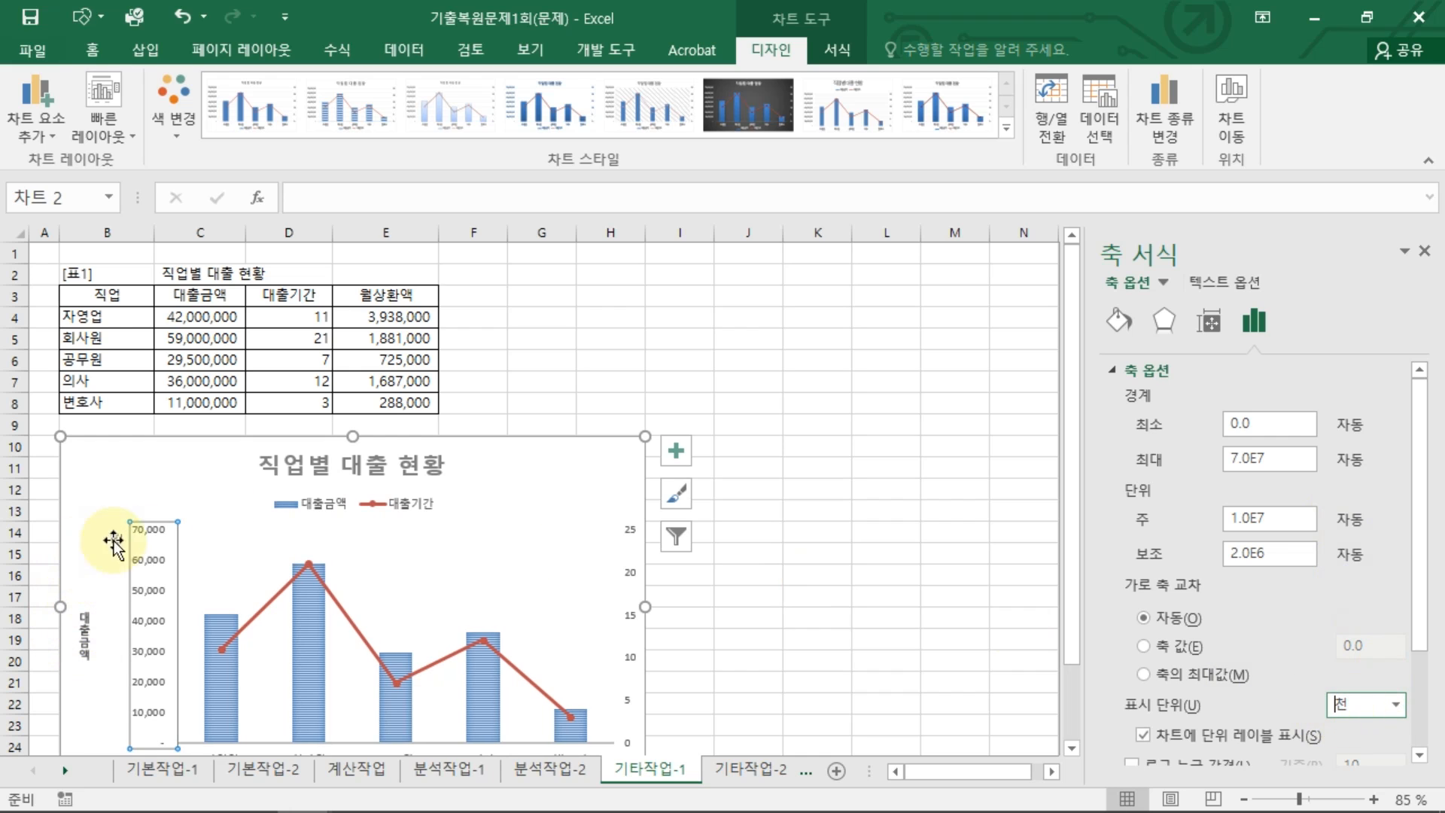
{"action": "key", "text": "ctrl+2"}
{"action": "left_click_drag", "start_coordinate": [111, 565], "coordinate": [107, 574]}
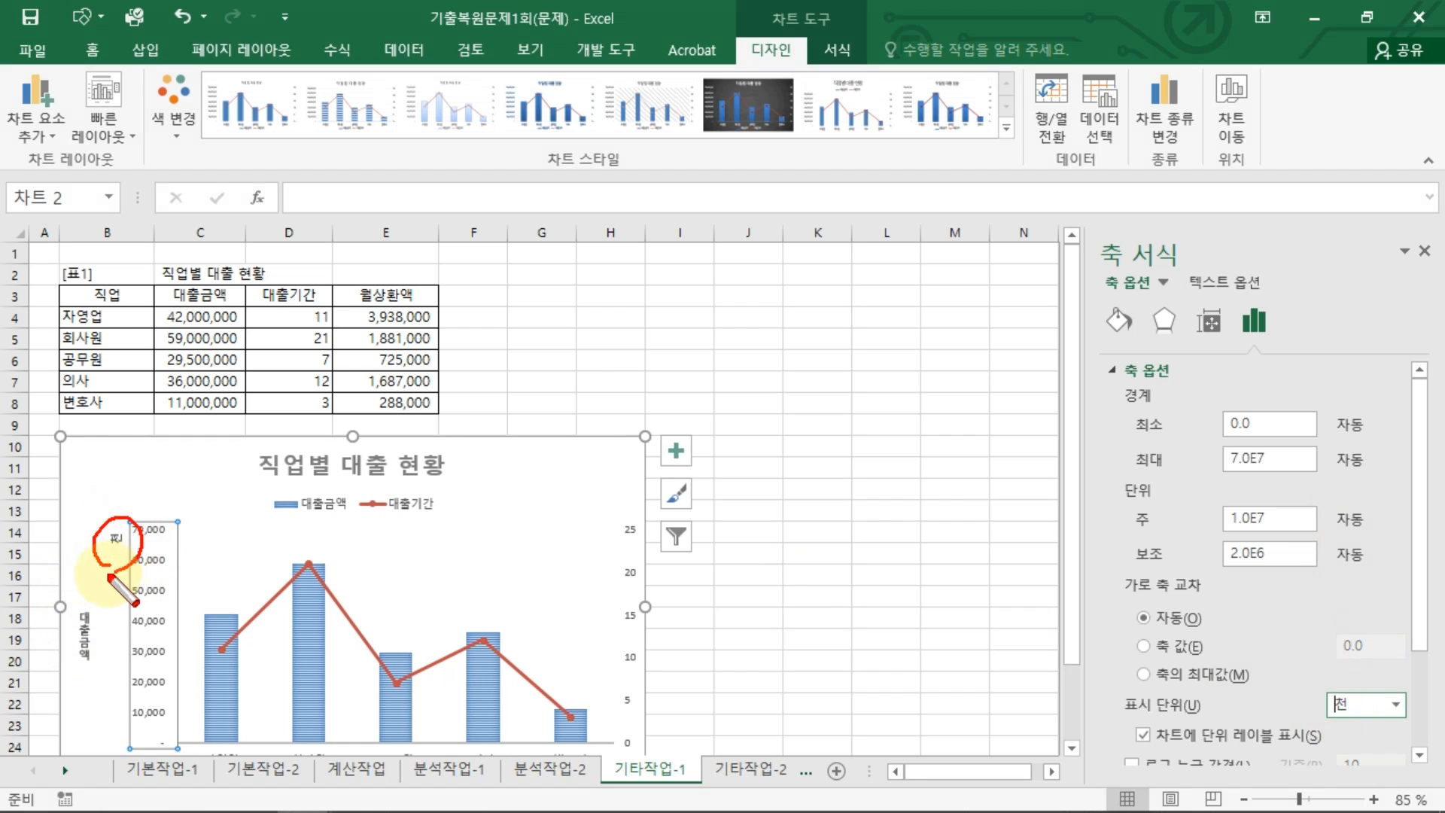
{"action": "mouse_move", "coordinate": [1332, 725]}
{"action": "left_mouse_down"}
{"action": "mouse_move", "coordinate": [1268, 708]}
{"action": "mouse_move", "coordinate": [1312, 739]}
{"action": "left_mouse_up"}
{"action": "left_click_drag", "start_coordinate": [1117, 722], "coordinate": [1207, 724]}
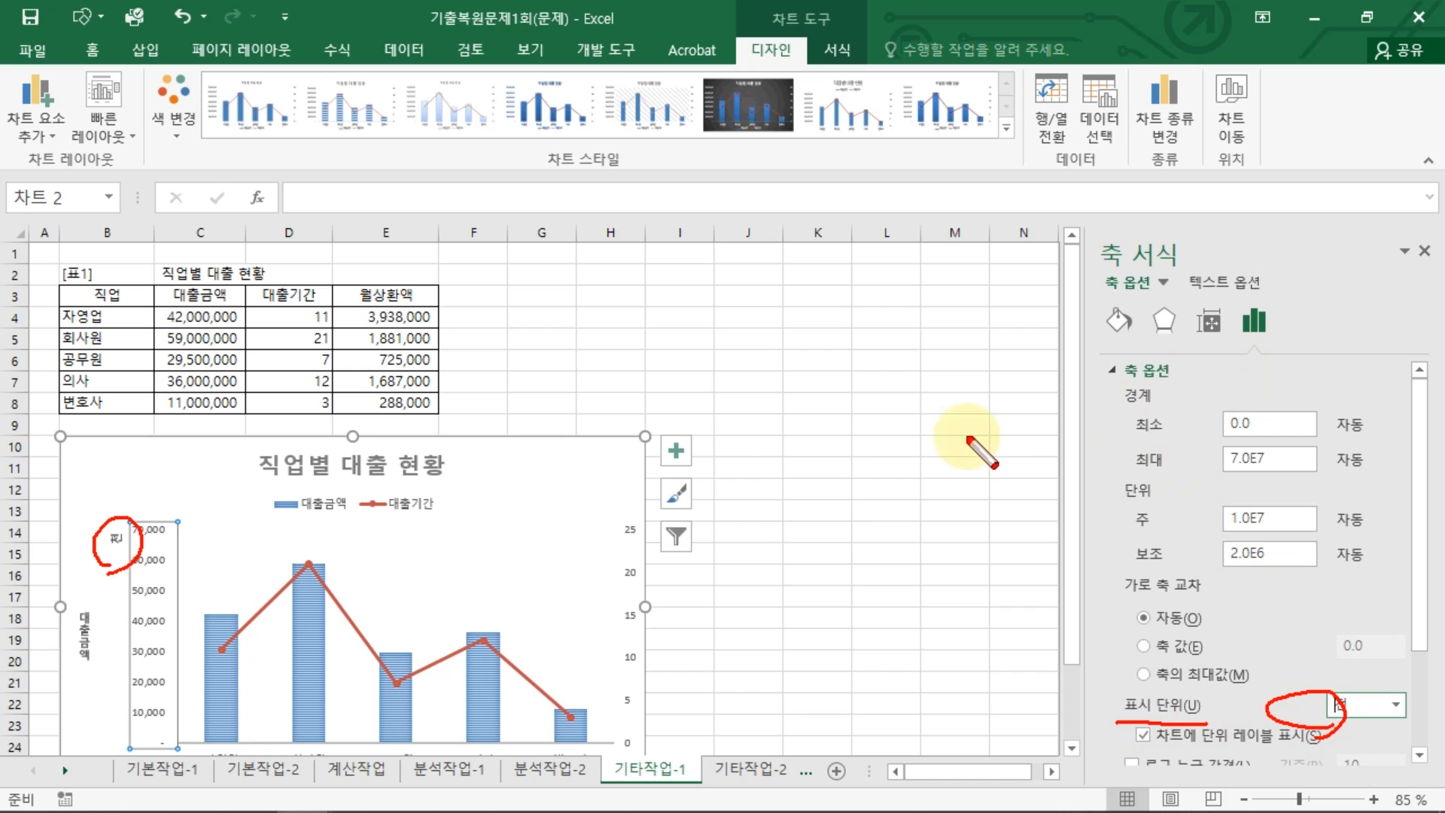
{"action": "key", "text": "Escape"}
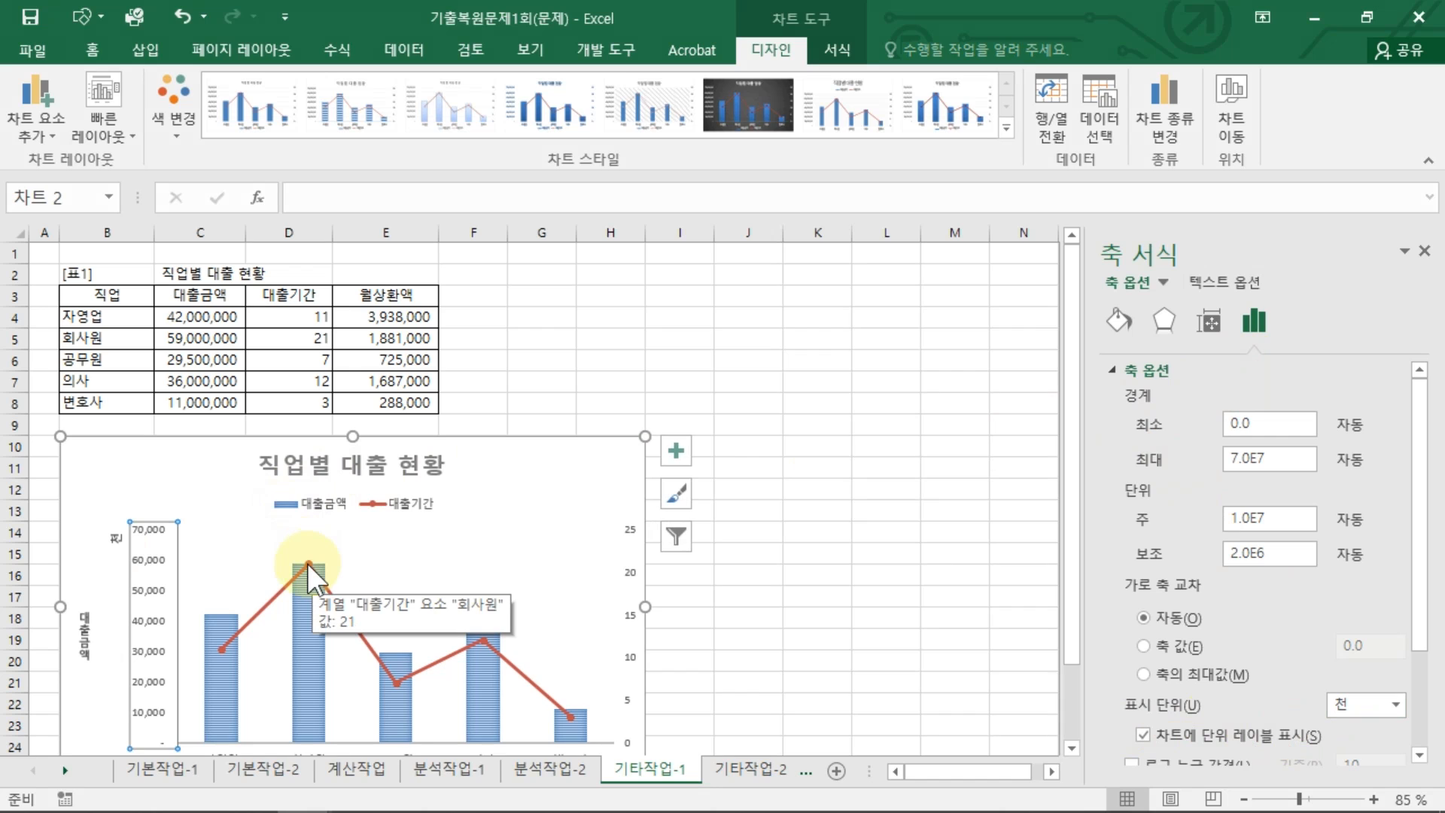
Turn on rounded corners (둥근 모서리) for the border of the chart area
{"action": "left_click", "coordinate": [577, 455]}
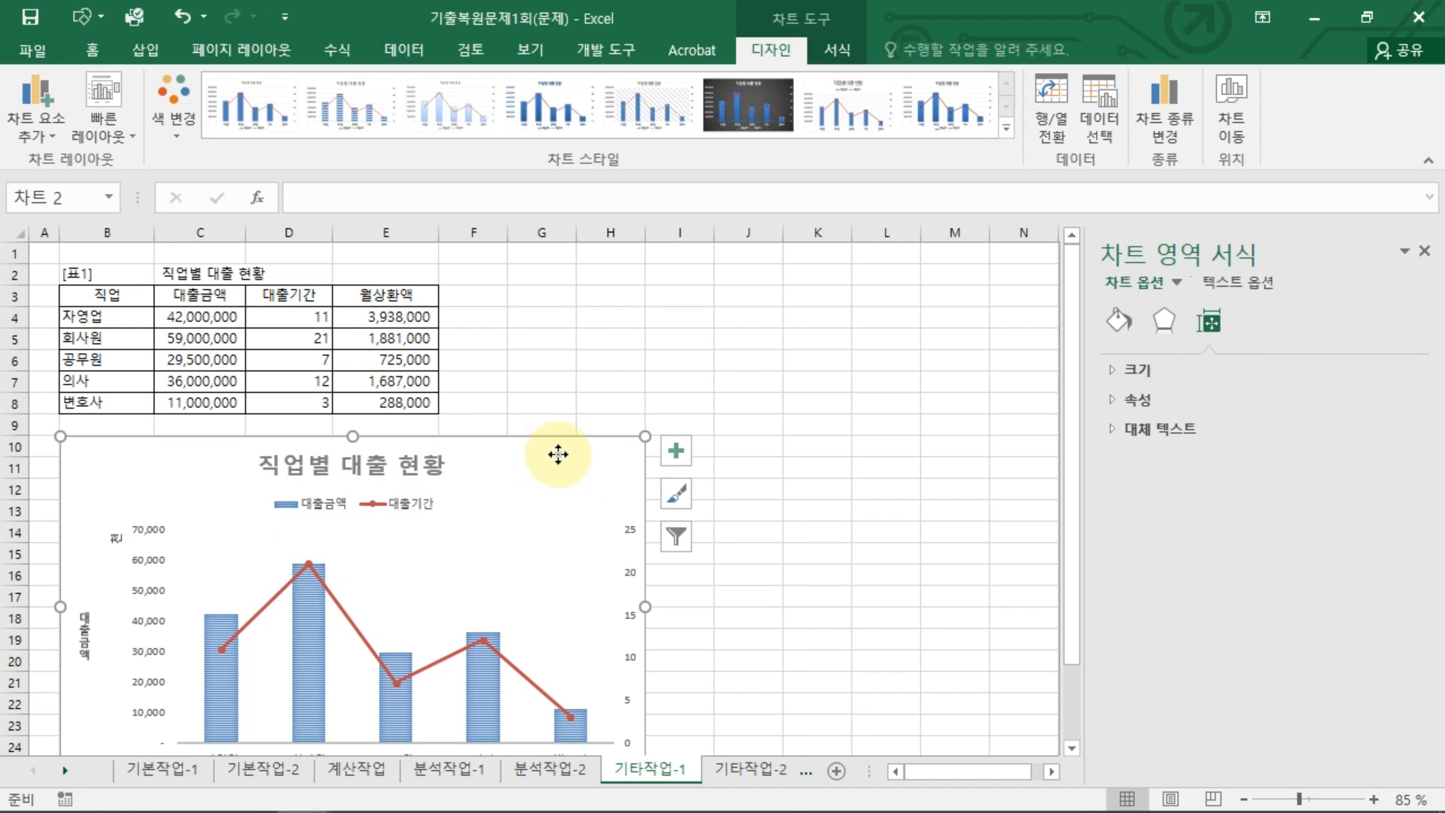
{"action": "right_click", "coordinate": [558, 454]}
{"action": "left_click", "coordinate": [616, 761]}
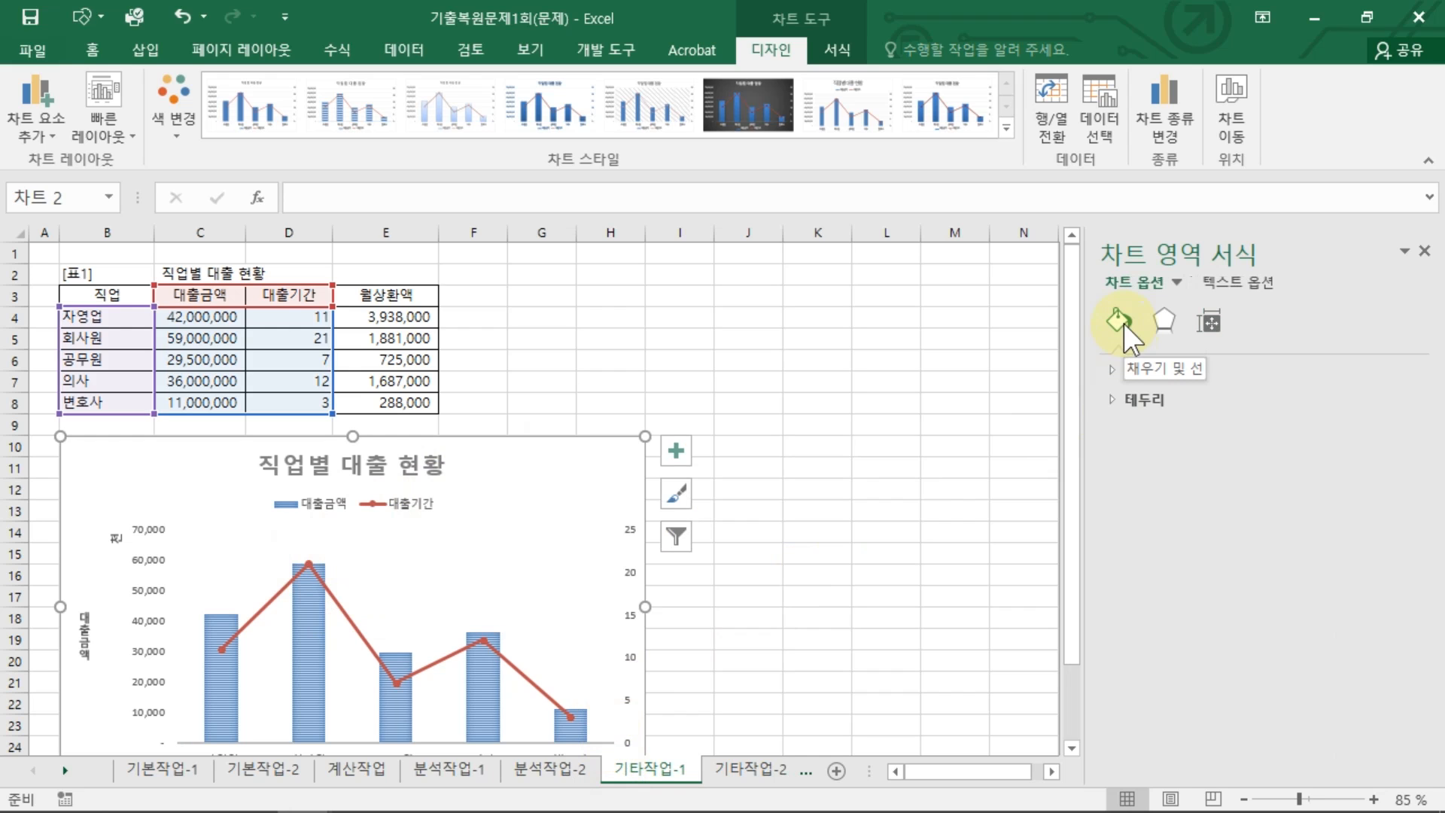
{"action": "left_click", "coordinate": [1136, 399]}
{"action": "scroll", "coordinate": [1212, 684], "scroll_direction": "down", "scroll_amount": 5}
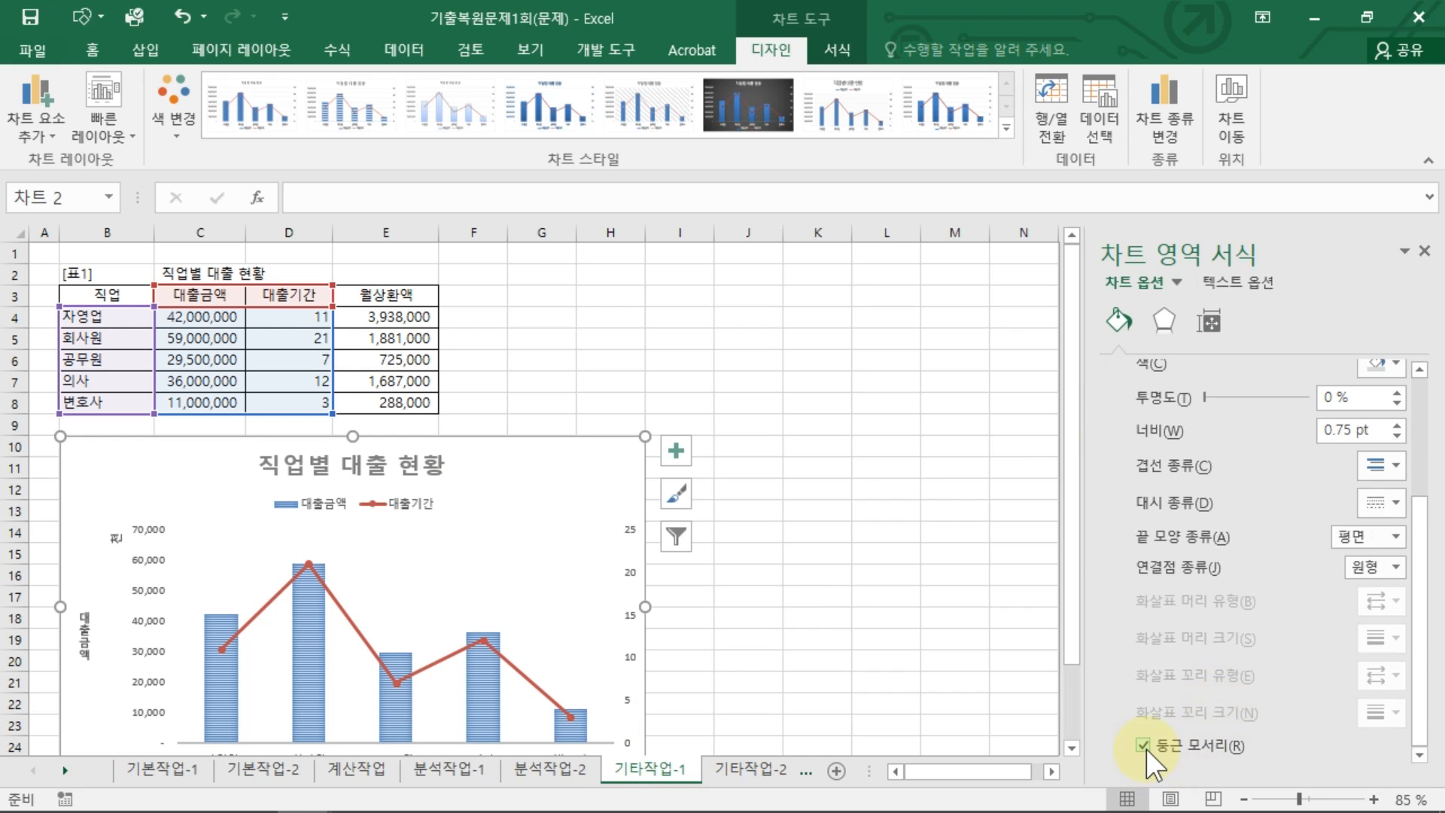
Apply the centre shadow preset of the 안쪽 (inner) group to the chart area
{"action": "left_click", "coordinate": [1165, 320]}
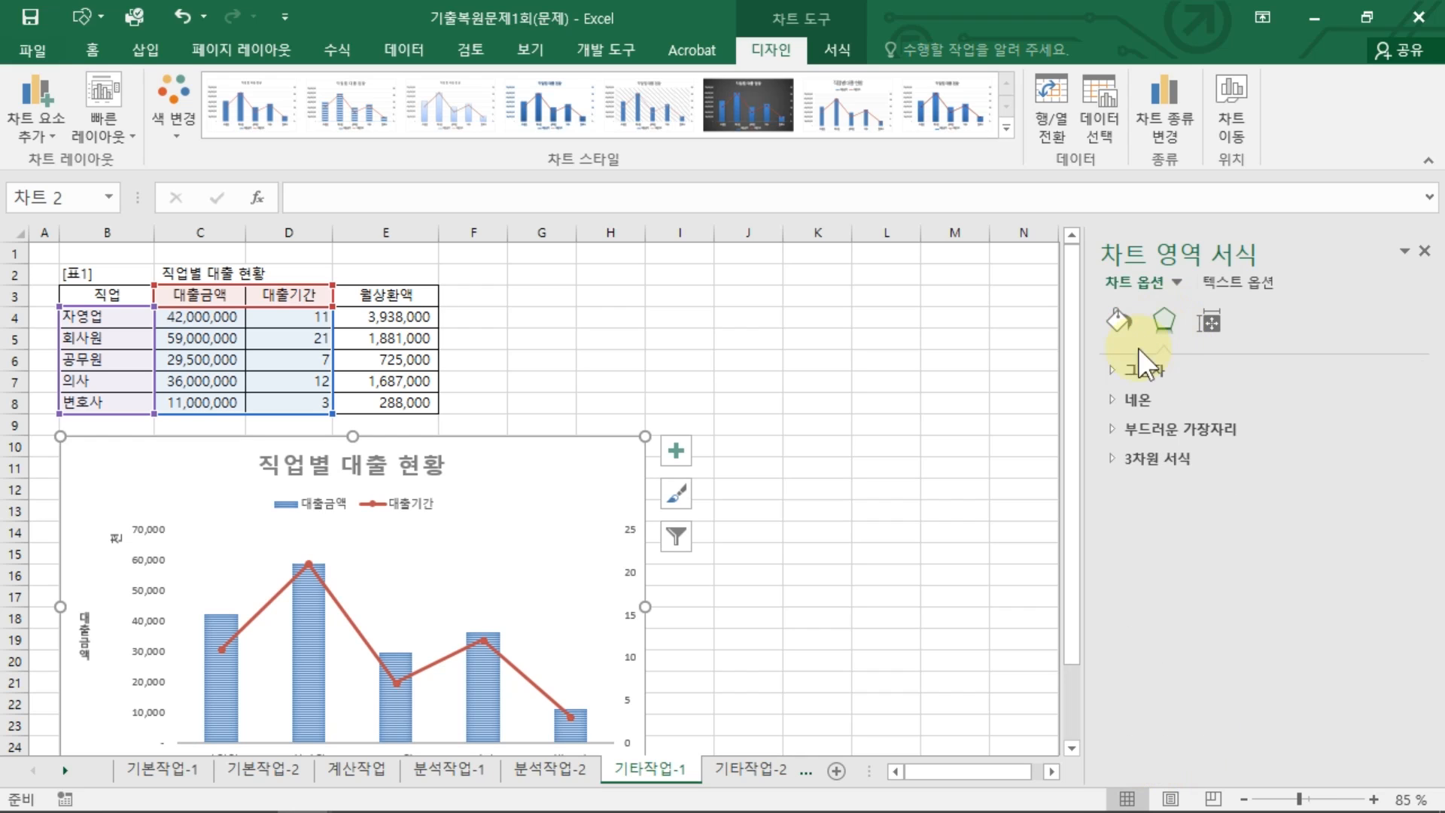
{"action": "left_click", "coordinate": [1127, 370]}
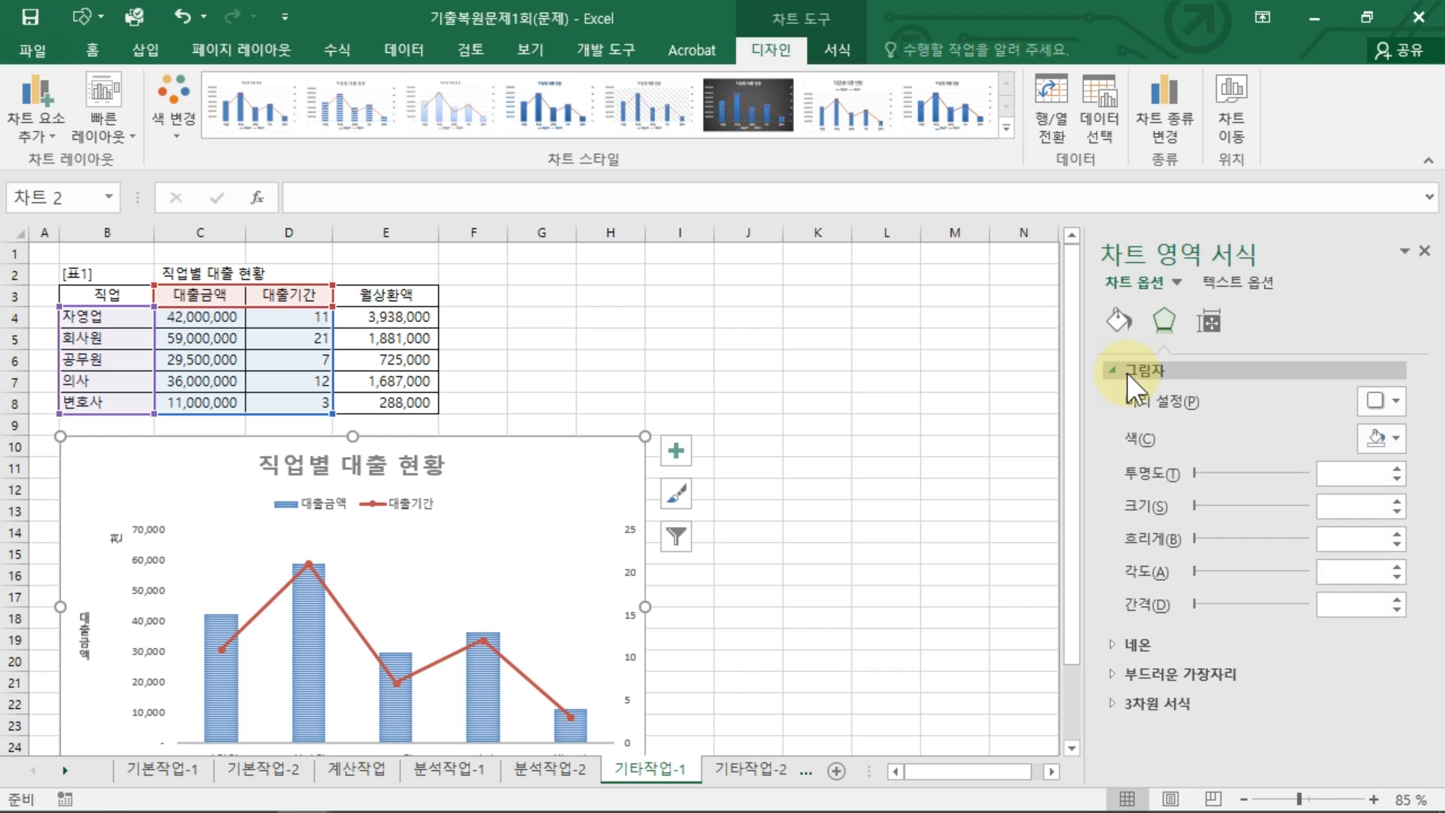
{"action": "left_click", "coordinate": [1387, 400]}
{"action": "scroll", "coordinate": [1330, 737], "scroll_direction": "down", "scroll_amount": 3}
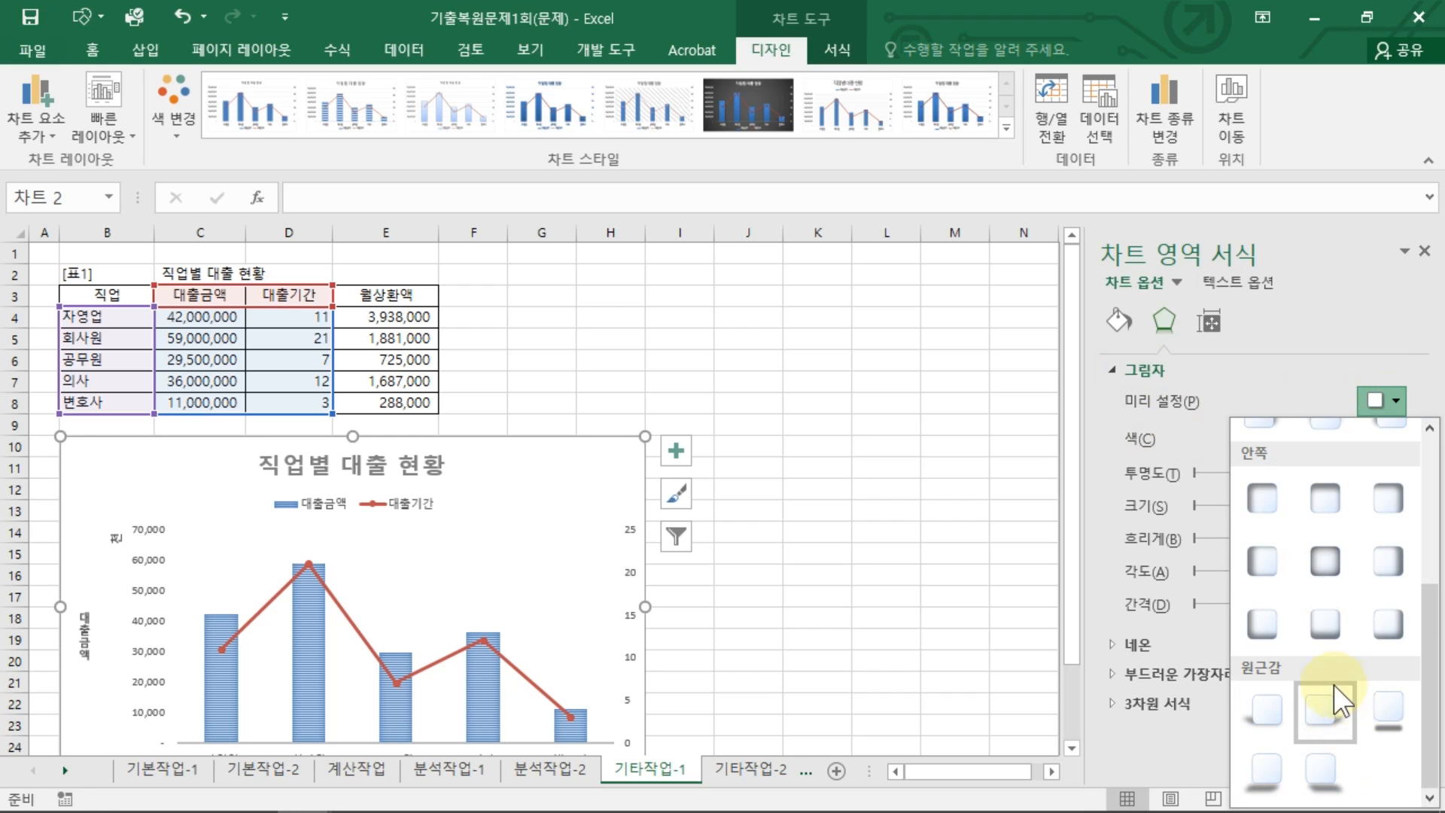
{"action": "left_click", "coordinate": [1325, 561]}
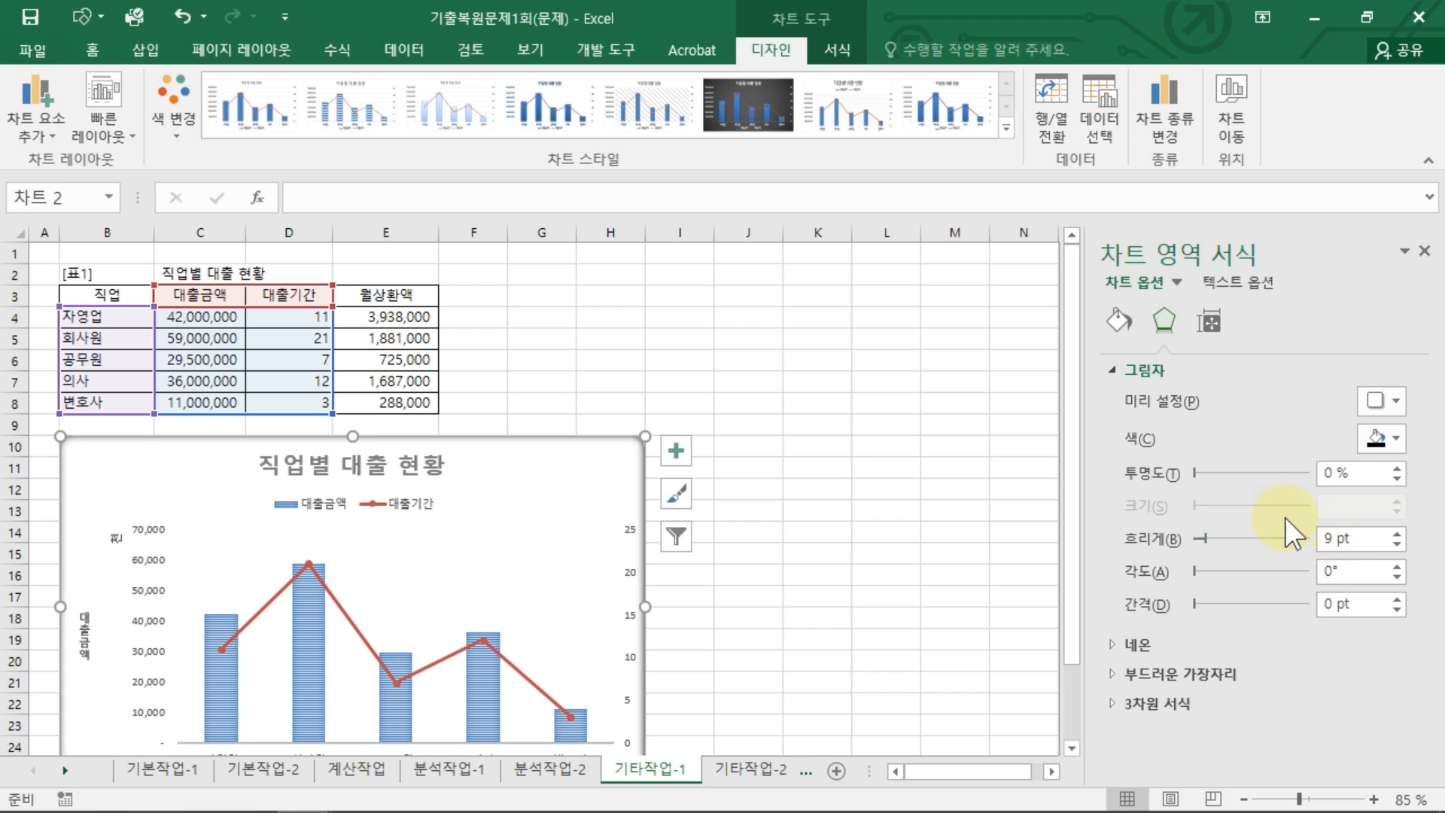
{"action": "mouse_move", "coordinate": [1174, 350]}
{"action": "left_mouse_down"}
{"action": "mouse_move", "coordinate": [1161, 298]}
{"action": "mouse_move", "coordinate": [1173, 344]}
{"action": "mouse_move", "coordinate": [1128, 382]}
{"action": "mouse_move", "coordinate": [1162, 361]}
{"action": "left_mouse_up"}
{"action": "mouse_move", "coordinate": [1149, 412]}
{"action": "left_mouse_down"}
{"action": "mouse_move", "coordinate": [1387, 406]}
{"action": "mouse_move", "coordinate": [1355, 377]}
{"action": "left_mouse_up"}
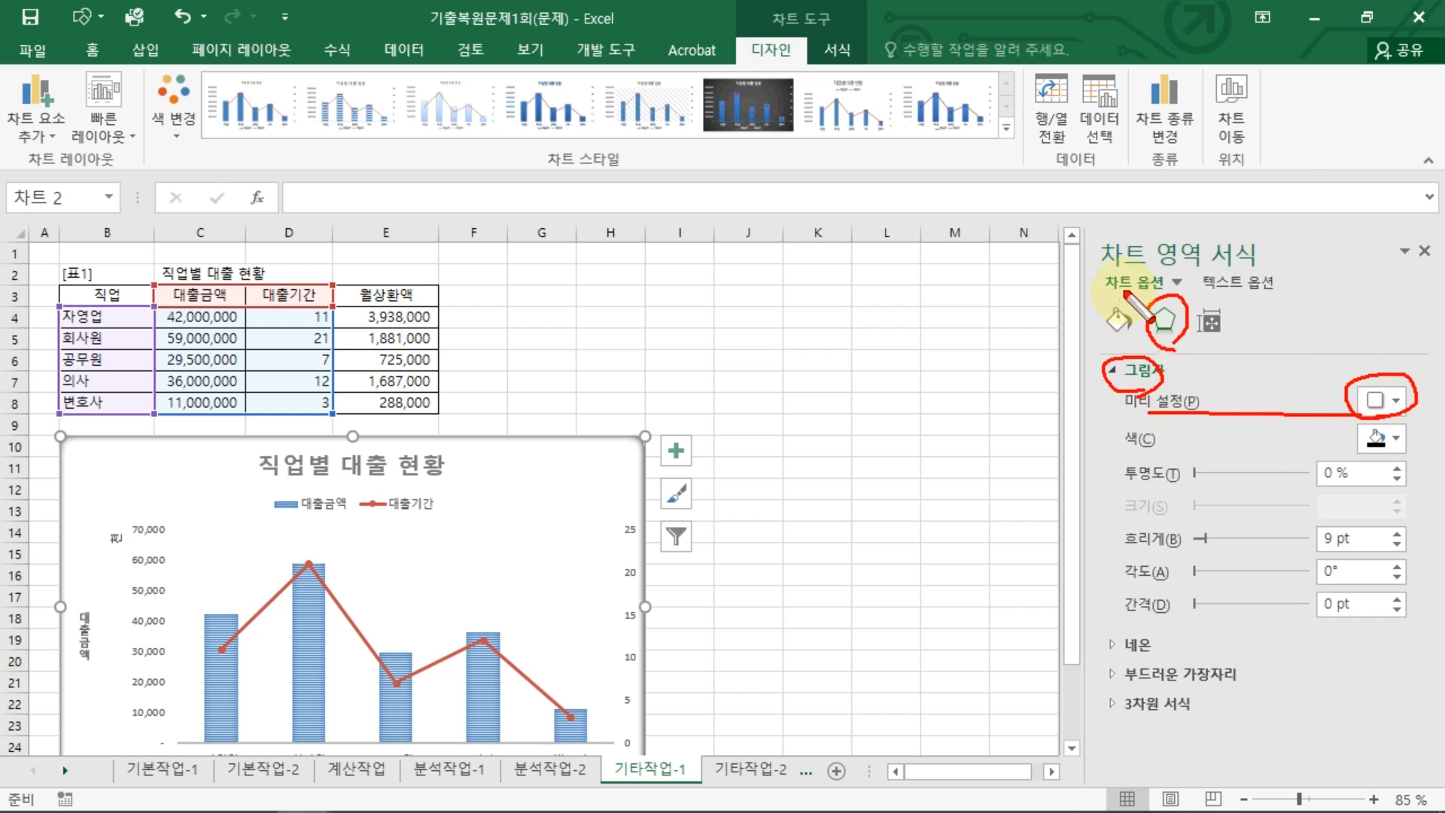
{"action": "left_click_drag", "start_coordinate": [1113, 286], "coordinate": [1228, 282]}
{"action": "key", "text": "Escape"}
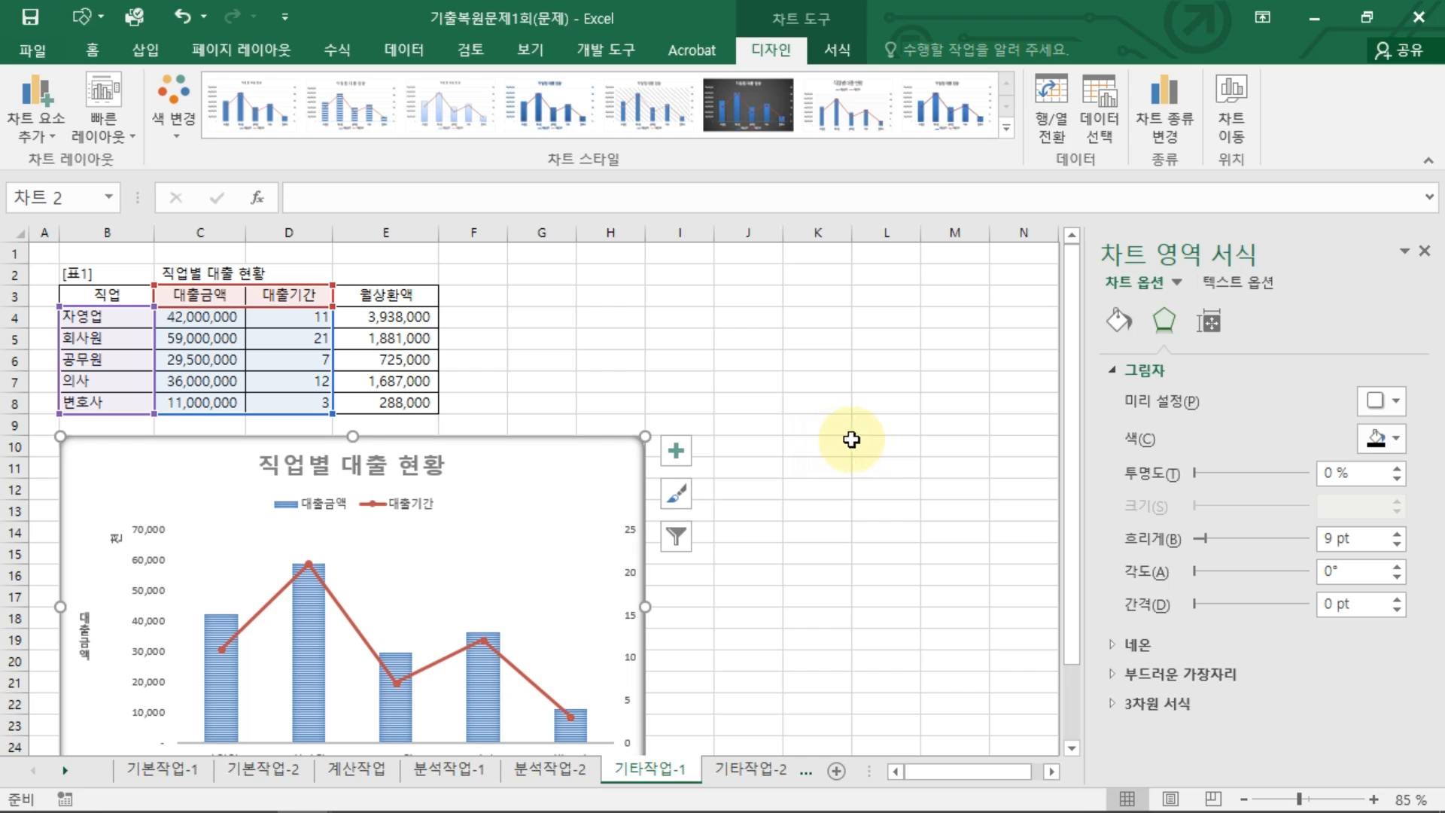
{"action": "left_click", "coordinate": [875, 443]}
{"action": "scroll", "coordinate": [874, 560], "scroll_direction": "down", "scroll_amount": 2}
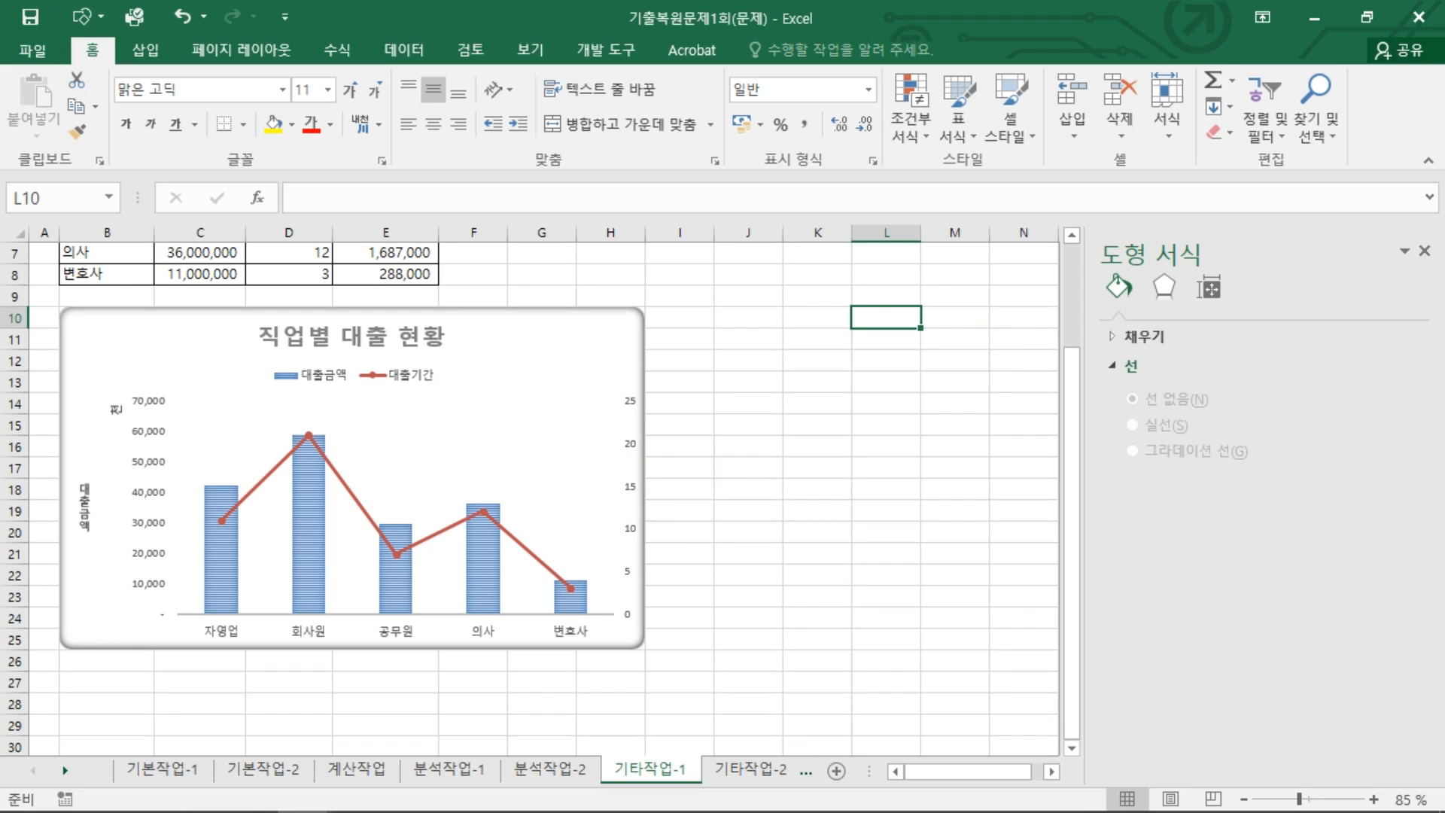
Go to sheet 기타작업-2 and close the shape formatting pane
{"action": "key", "text": "ctrl+Page_Down"}
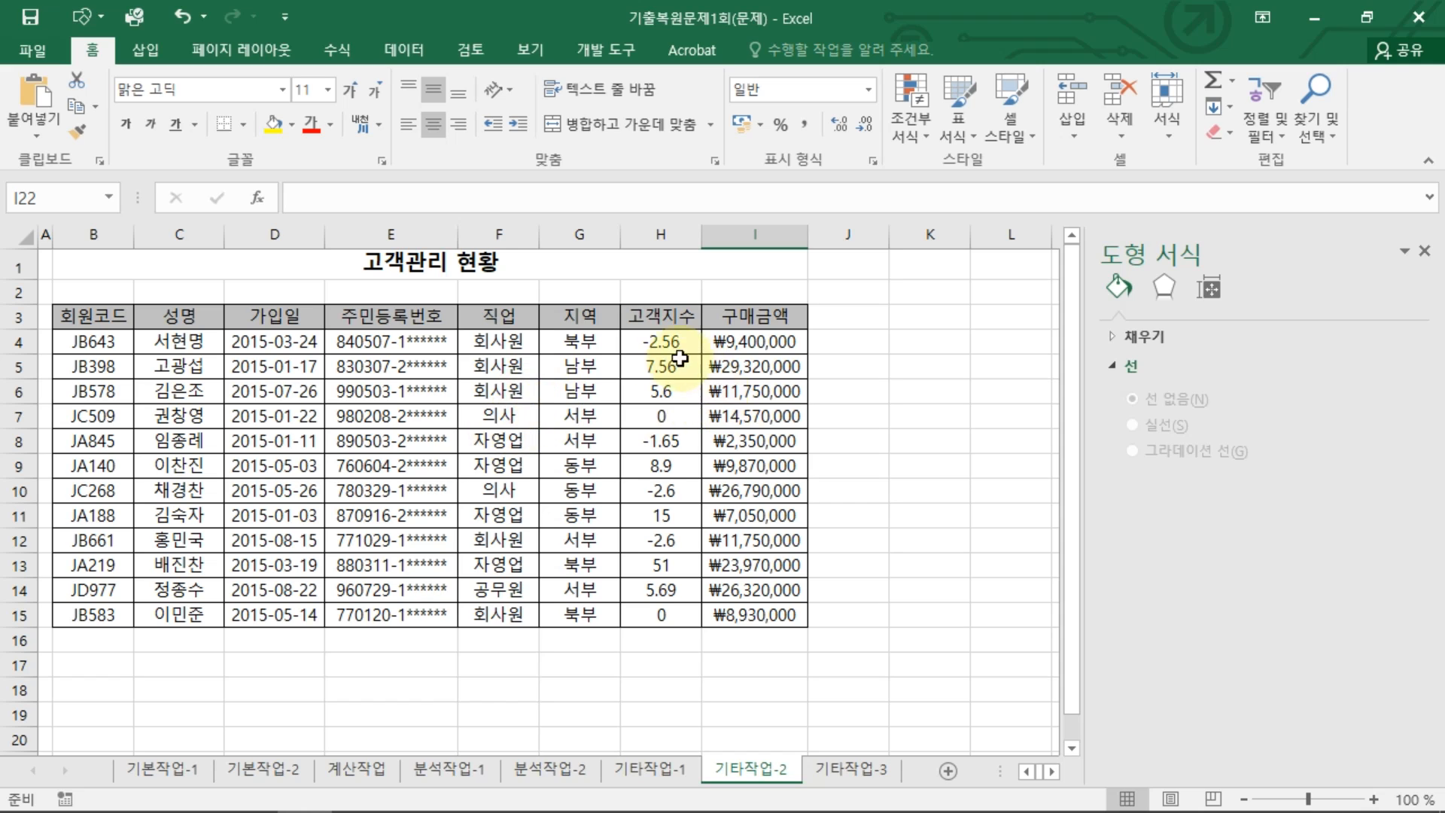
{"action": "left_click", "coordinate": [1424, 250]}
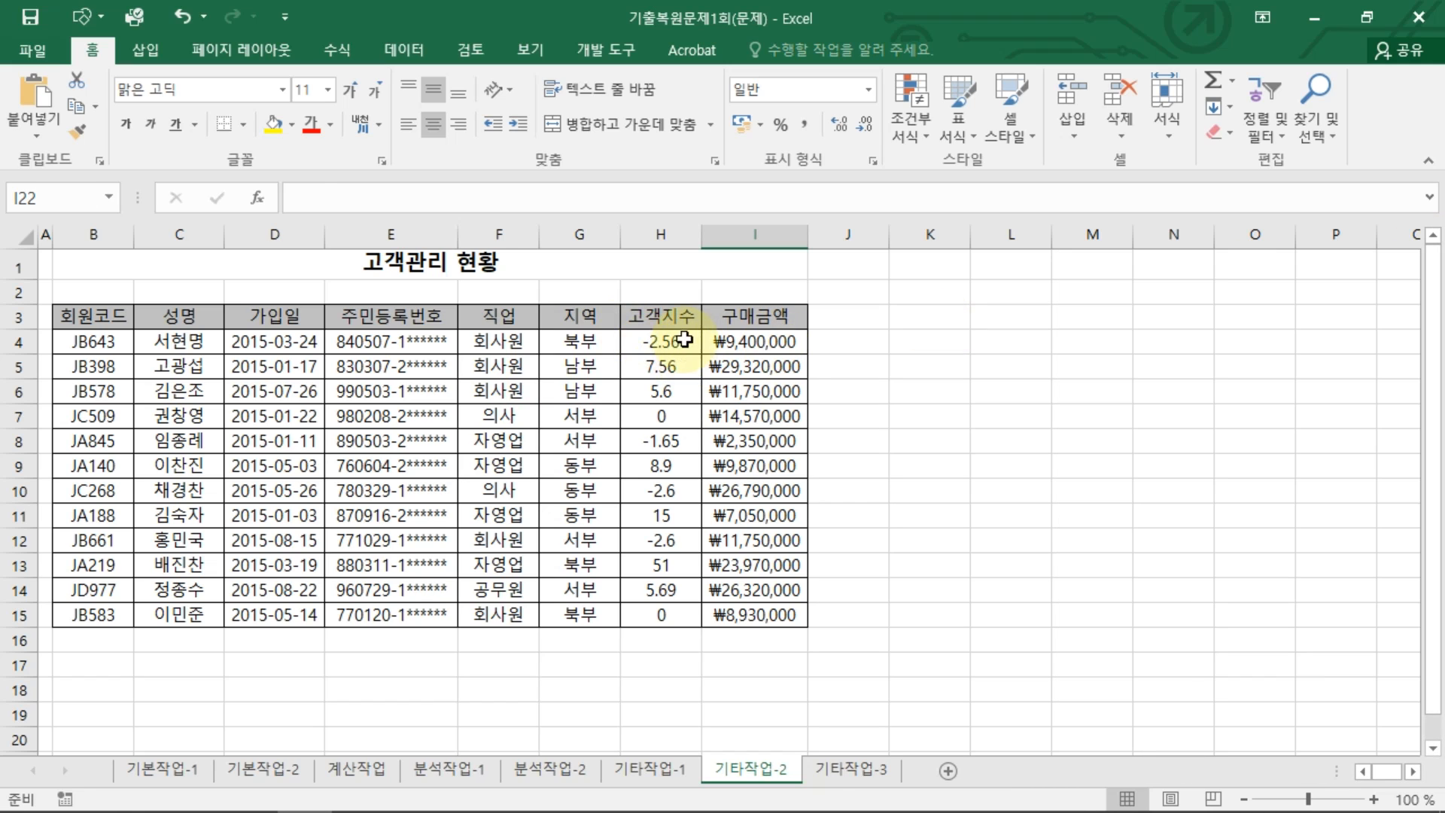
{"action": "left_click_drag", "start_coordinate": [666, 340], "coordinate": [661, 616]}
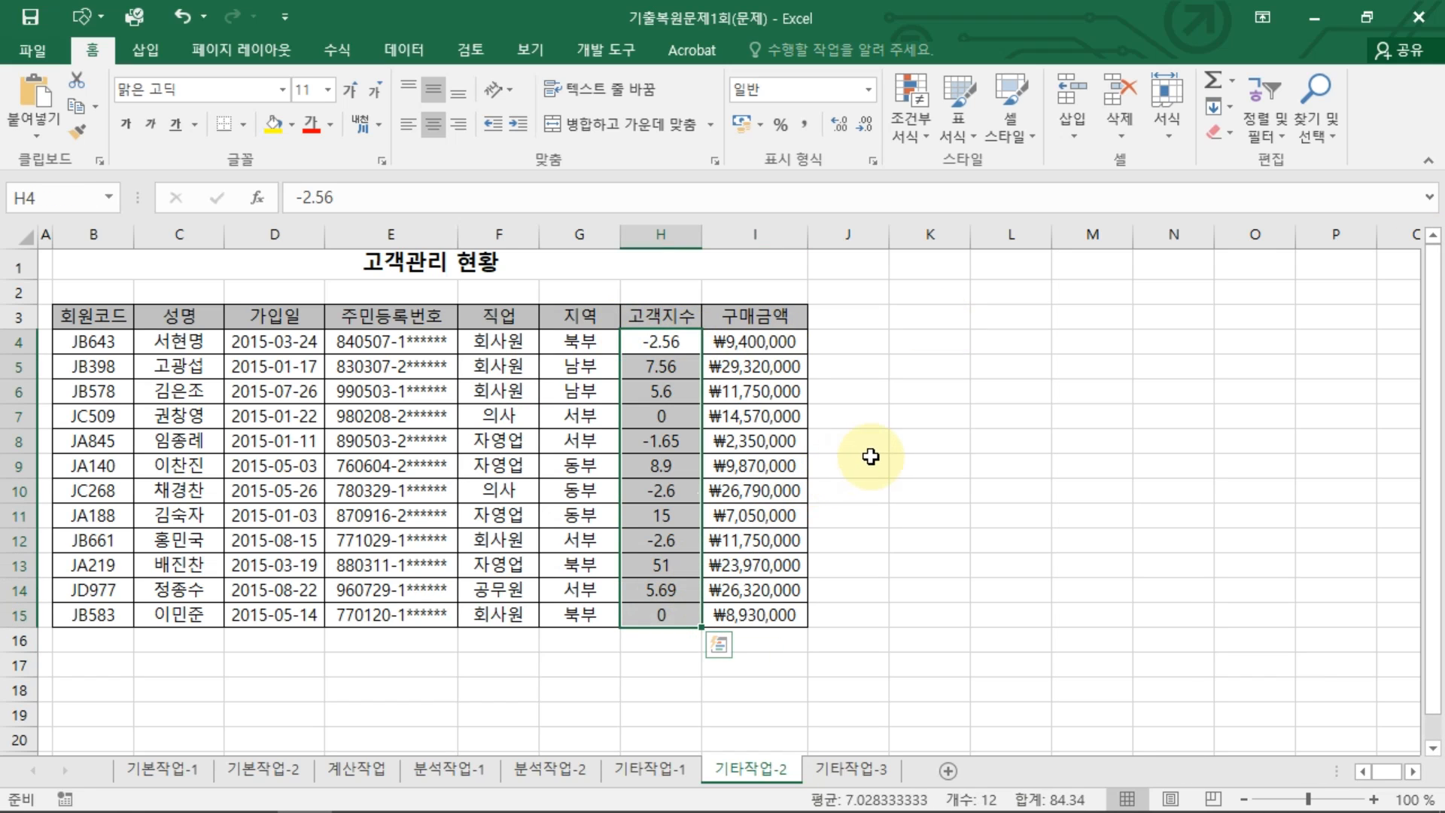
{"action": "left_click", "coordinate": [933, 418]}
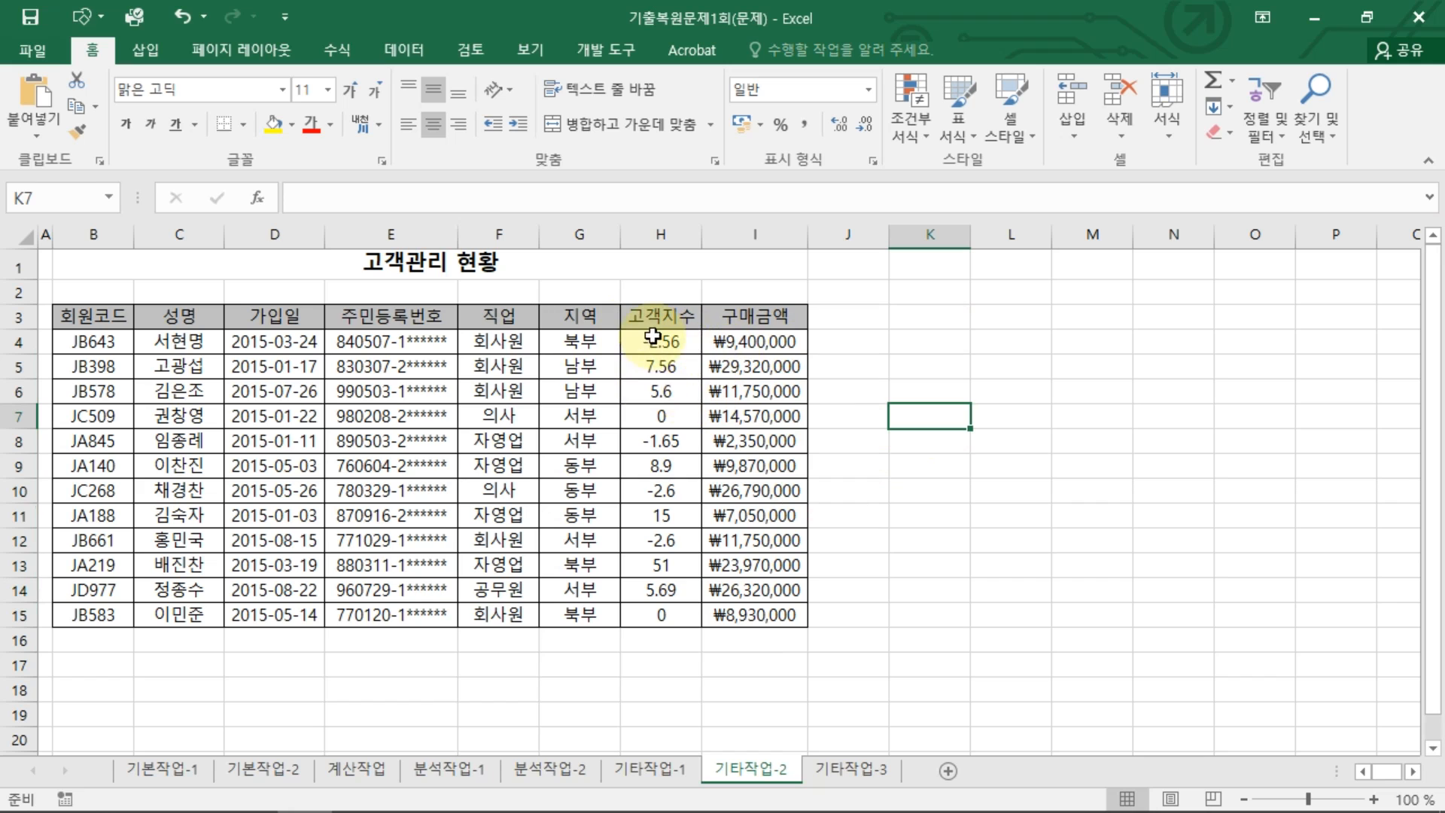
{"action": "left_click_drag", "start_coordinate": [658, 339], "coordinate": [658, 621]}
{"action": "left_click", "coordinate": [1091, 343]}
Start recording a macro named 서식적용, stored in the current workbook
{"action": "left_click", "coordinate": [606, 49]}
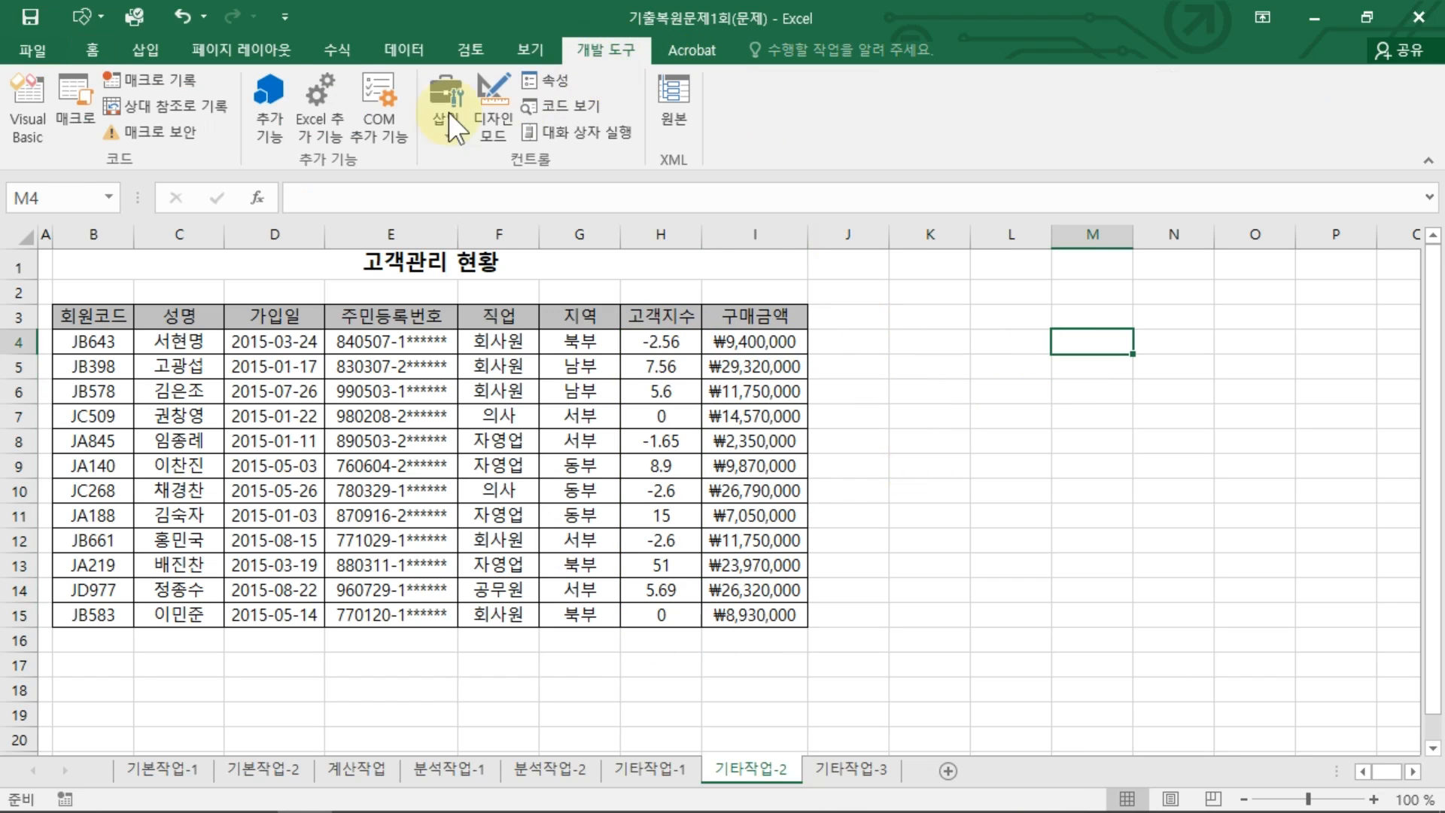
{"action": "left_click", "coordinate": [154, 80]}
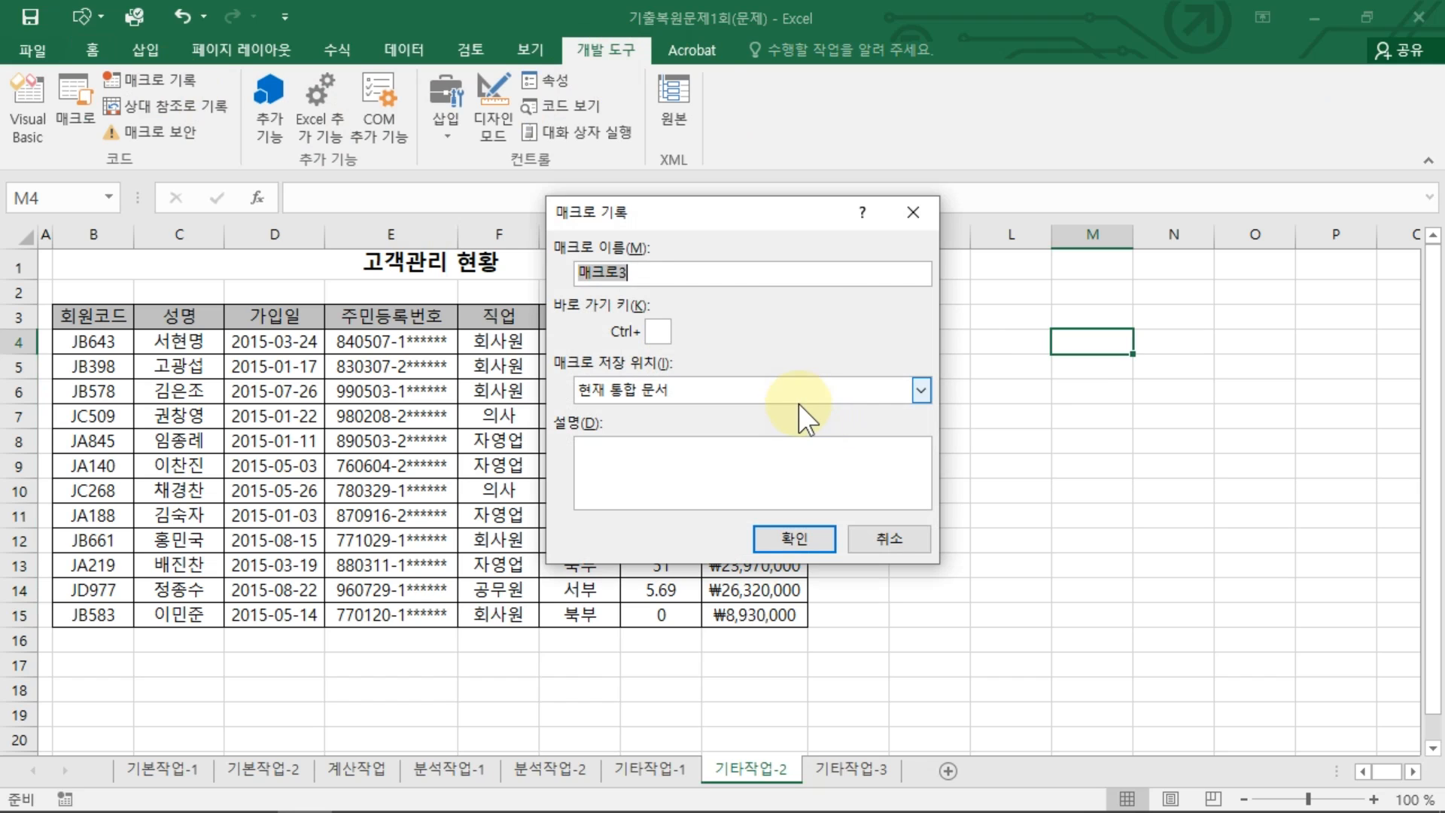
{"action": "type", "text": "서시식적용"}
{"action": "key", "text": "Return"}
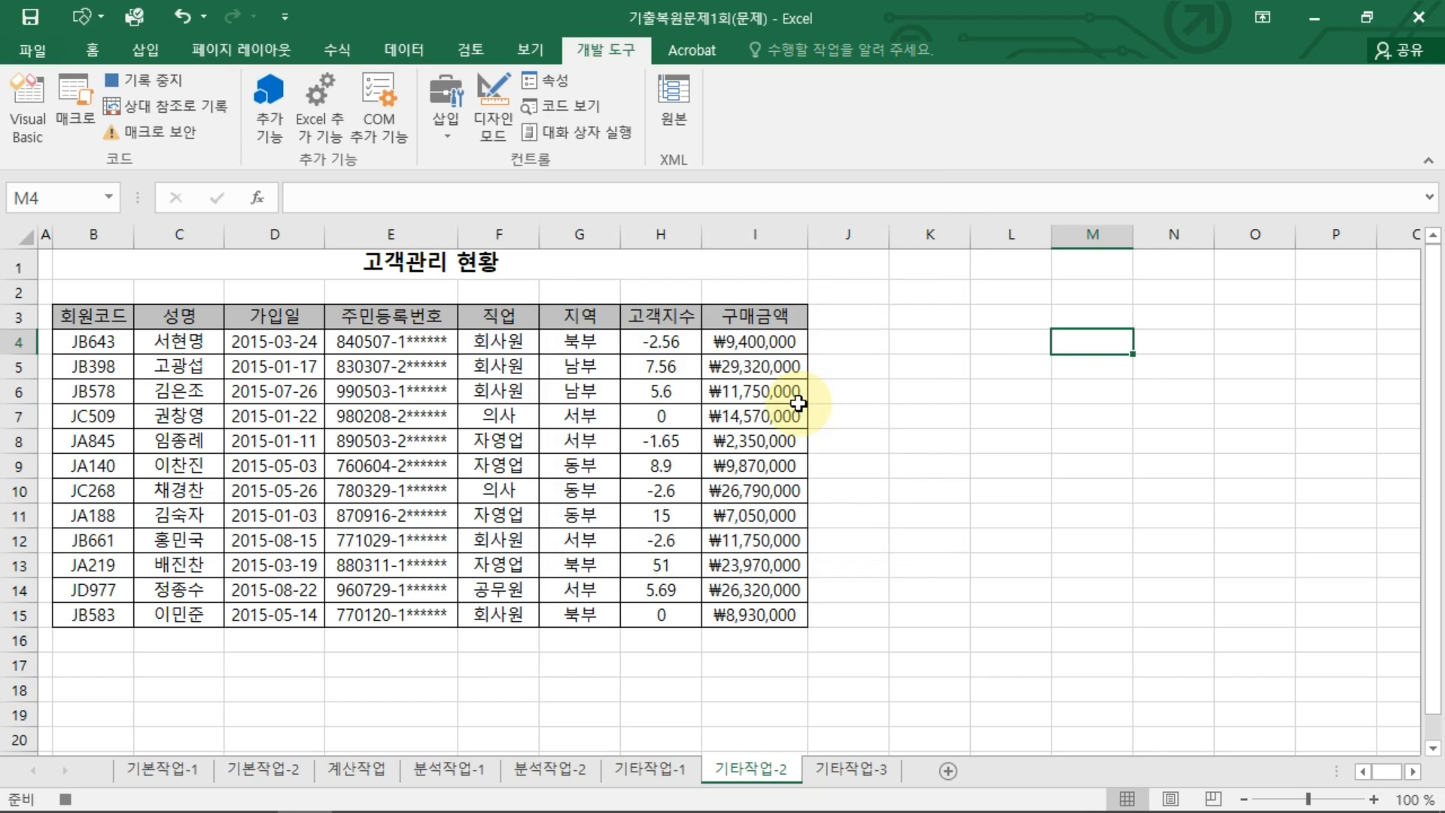
Begin a custom number format for the 고객지수 values in H4:H15 with [파랑]0.0 as the positive-number section
{"action": "left_click", "coordinate": [672, 346]}
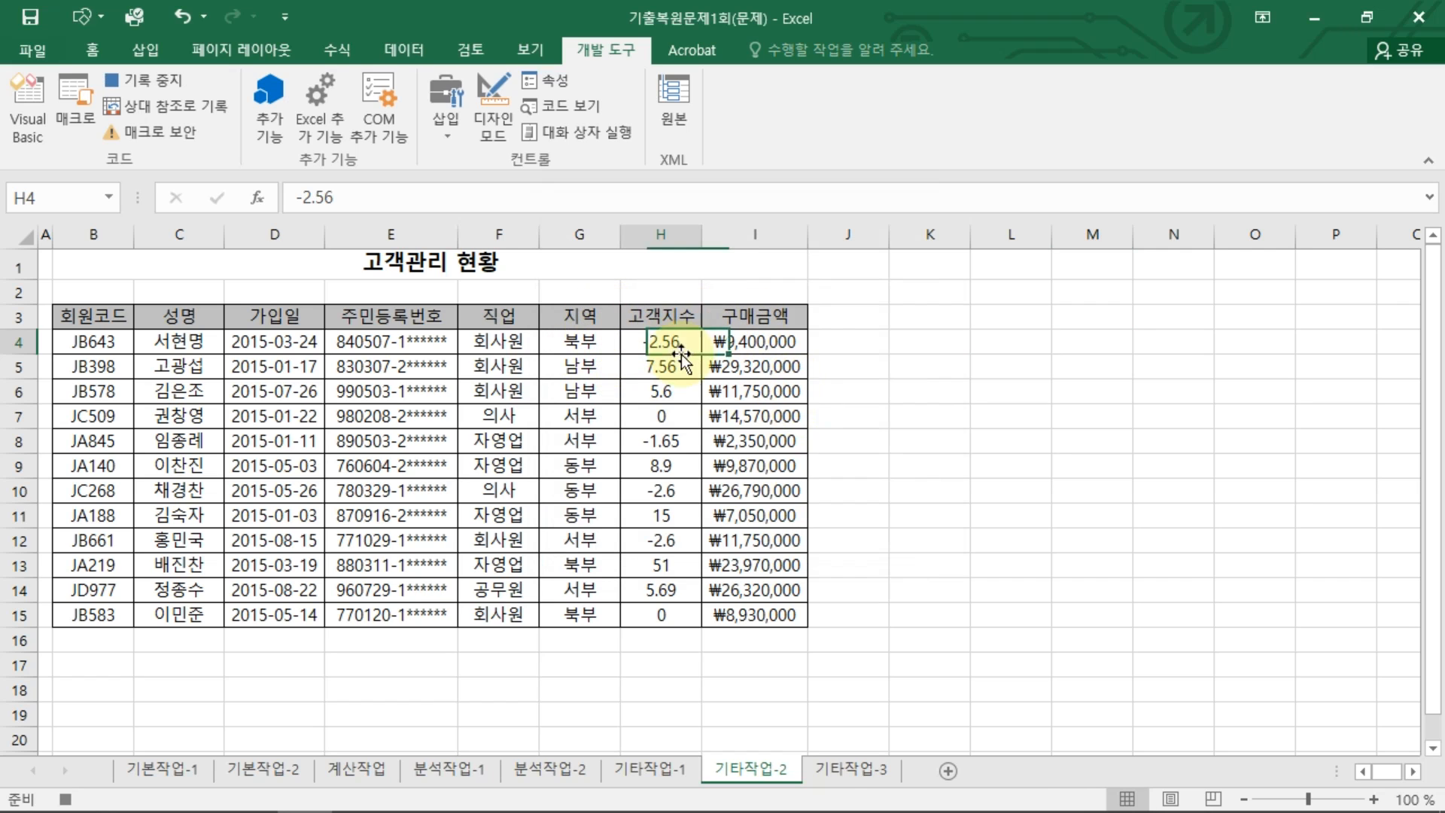
{"action": "left_click_drag", "start_coordinate": [681, 354], "coordinate": [666, 621]}
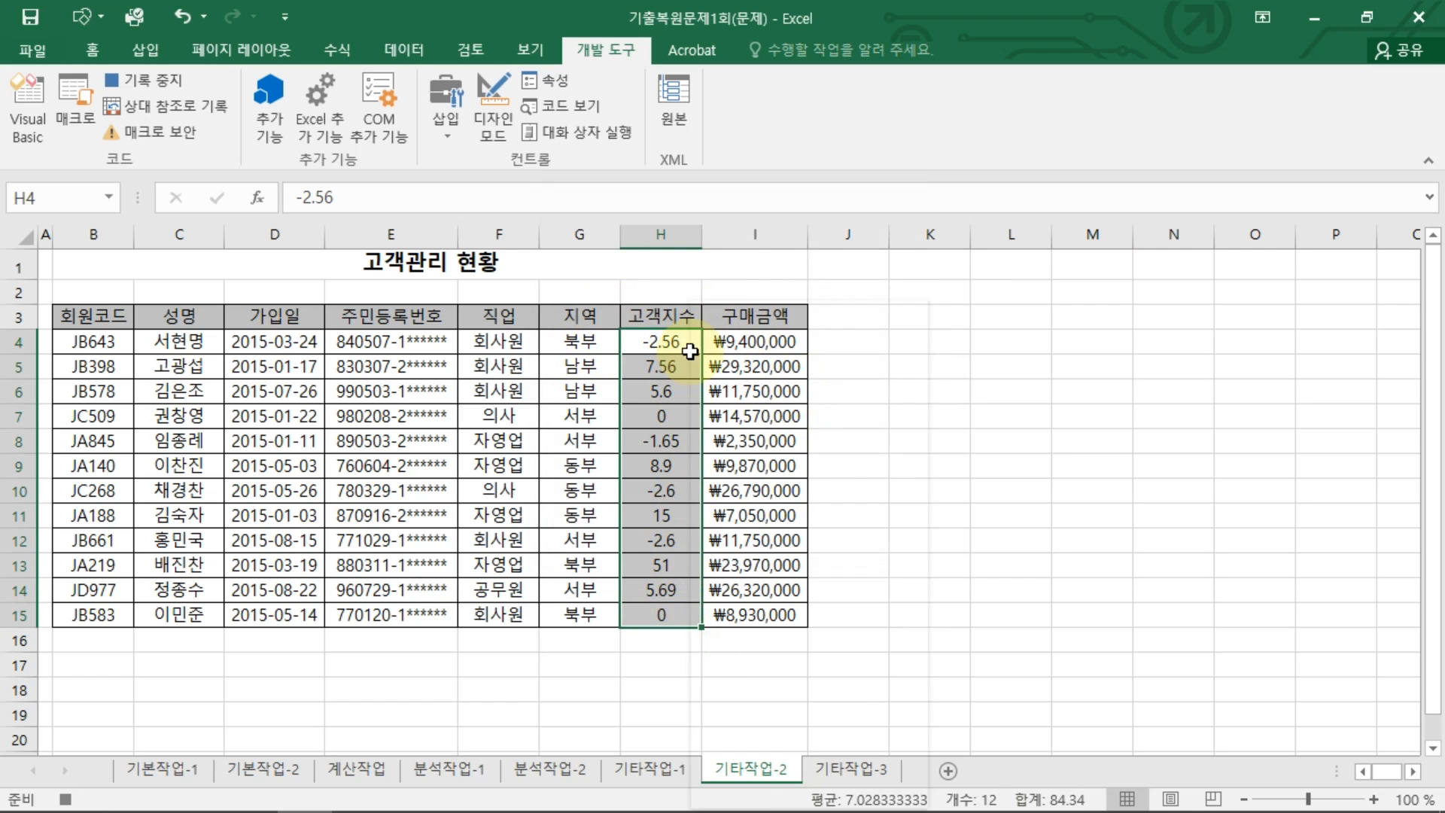
{"action": "right_click", "coordinate": [690, 351]}
{"action": "left_click", "coordinate": [803, 683]}
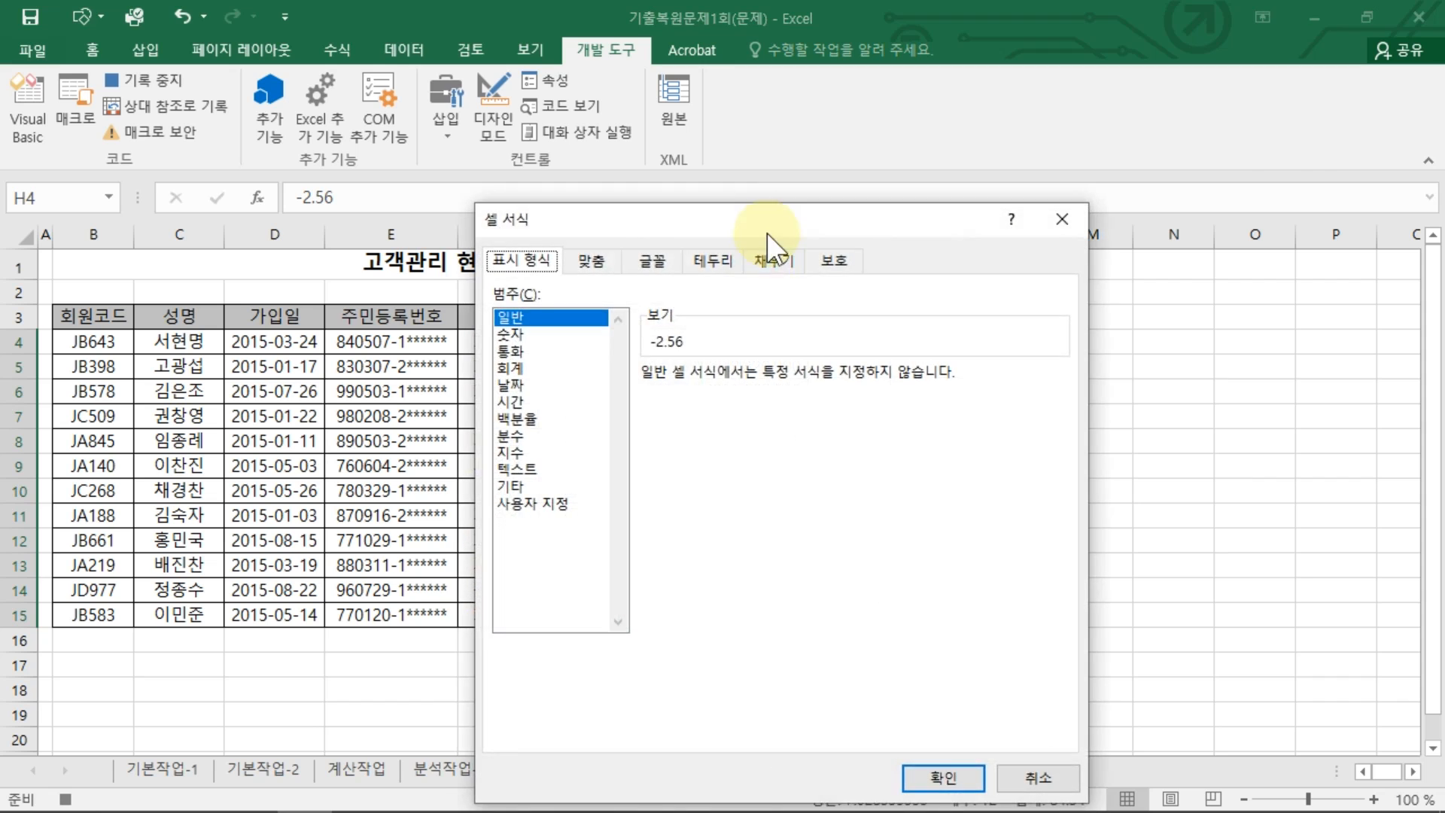
{"action": "left_click_drag", "start_coordinate": [766, 233], "coordinate": [976, 141]}
{"action": "left_click", "coordinate": [767, 408]}
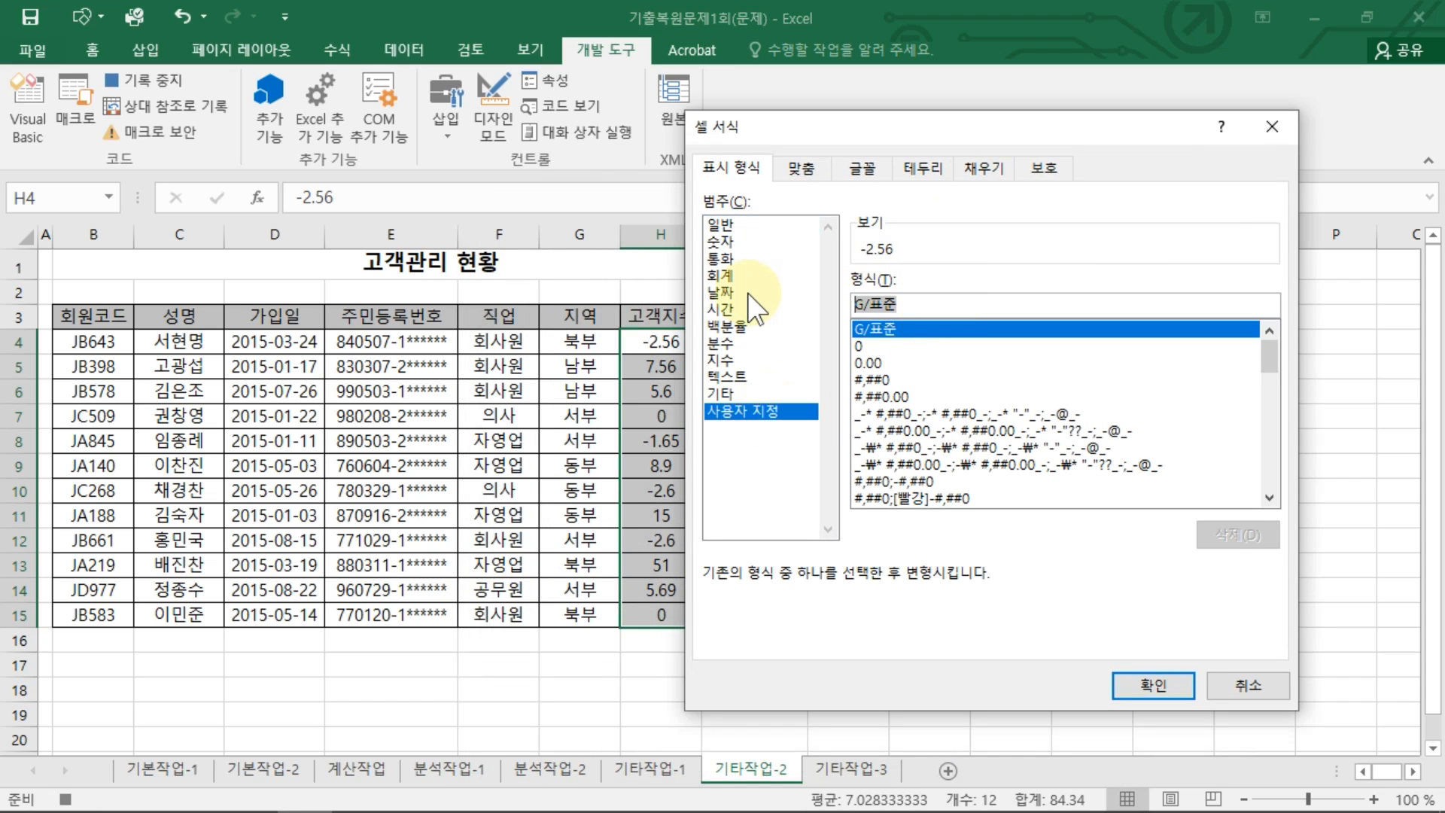
{"action": "key", "text": "BackSpace"}
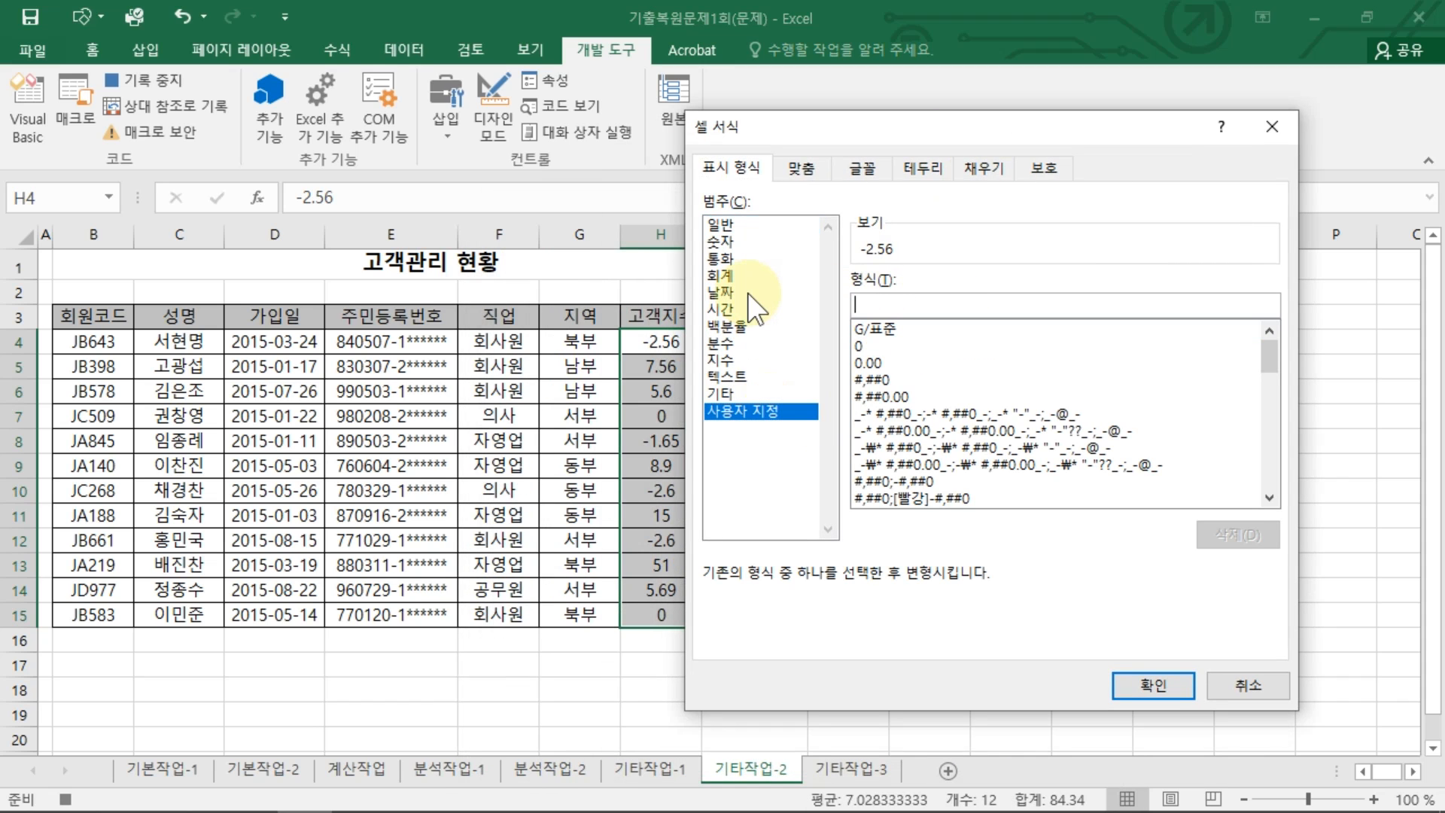
{"action": "type", "text": "["}
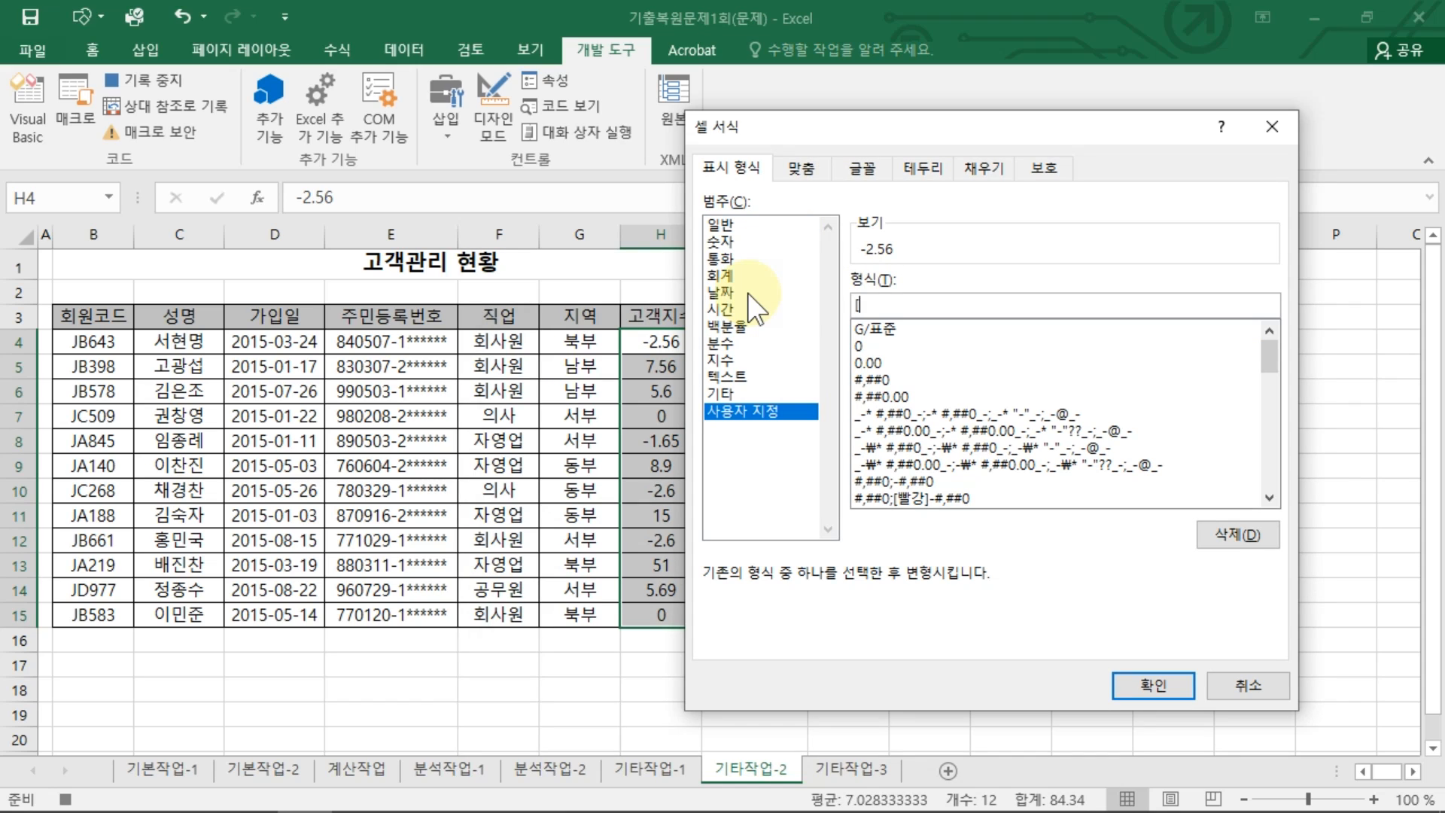
{"action": "type", "text": "빠"}
{"action": "type", "text": "랑]"}
{"action": "type", "text": "0.0."}
{"action": "key", "text": "BackSpace"}
Complete the custom format with [빨강]0.0 for negatives and "■" for zeros, and apply it to H4:H15
{"action": "type", "text": ";[빨강"}
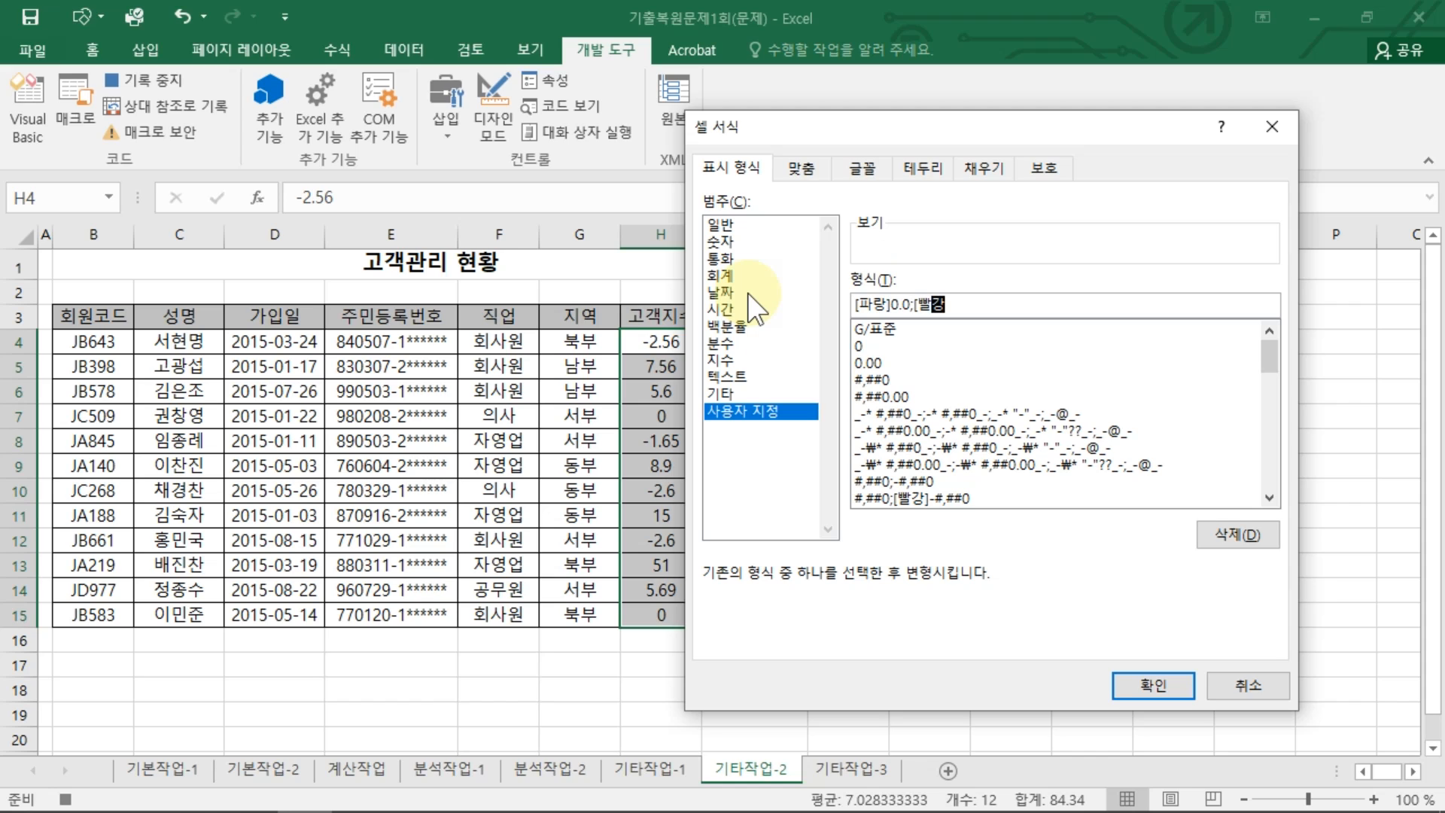
{"action": "type", "text": "]0.0;"}
{"action": "type", "text": "\"ㅁ"}
{"action": "key", "text": "Hangul_Hanja"}
{"action": "key", "text": "Tab"}
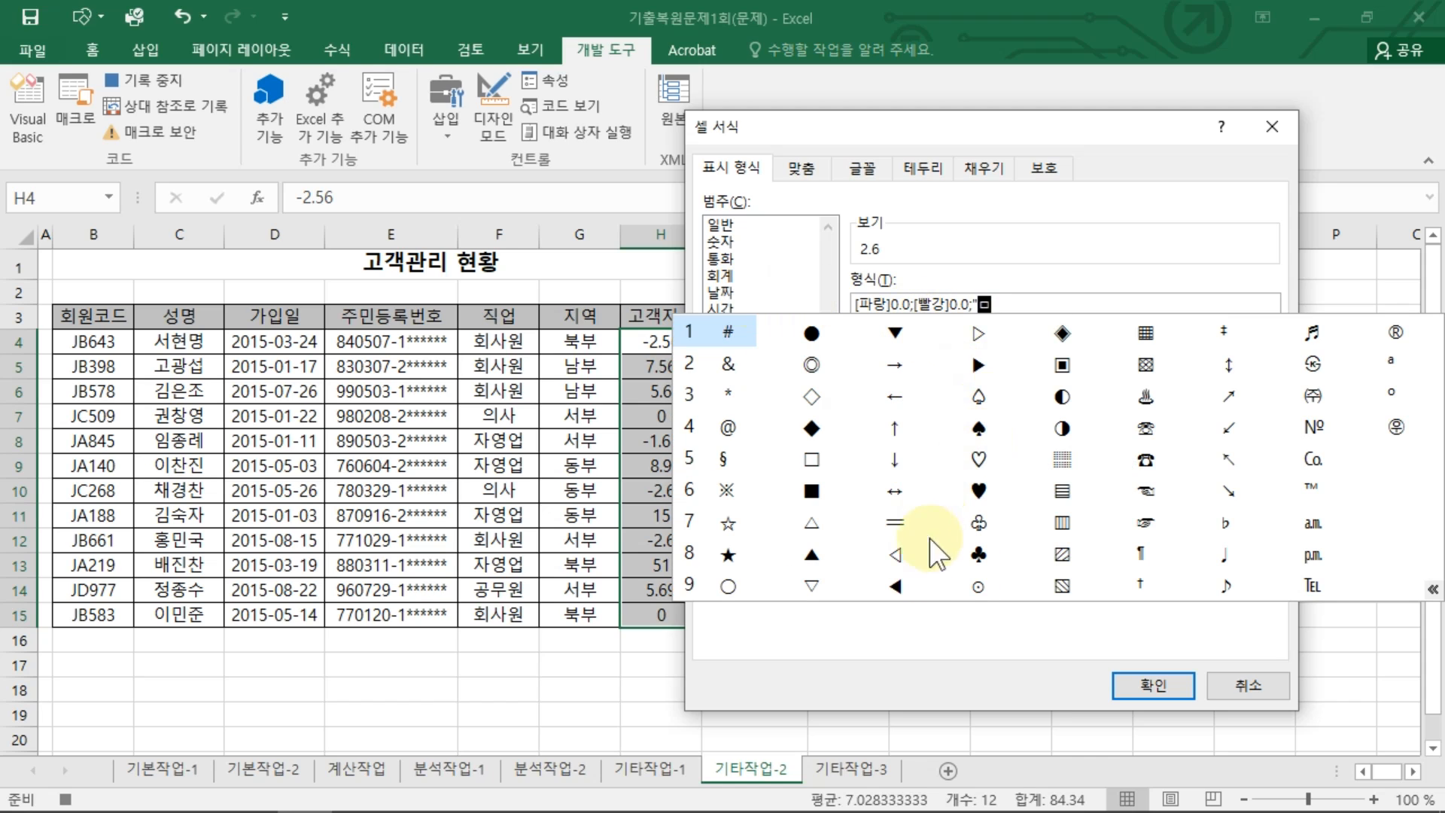
{"action": "left_click", "coordinate": [811, 491]}
{"action": "type", "text": "\""}
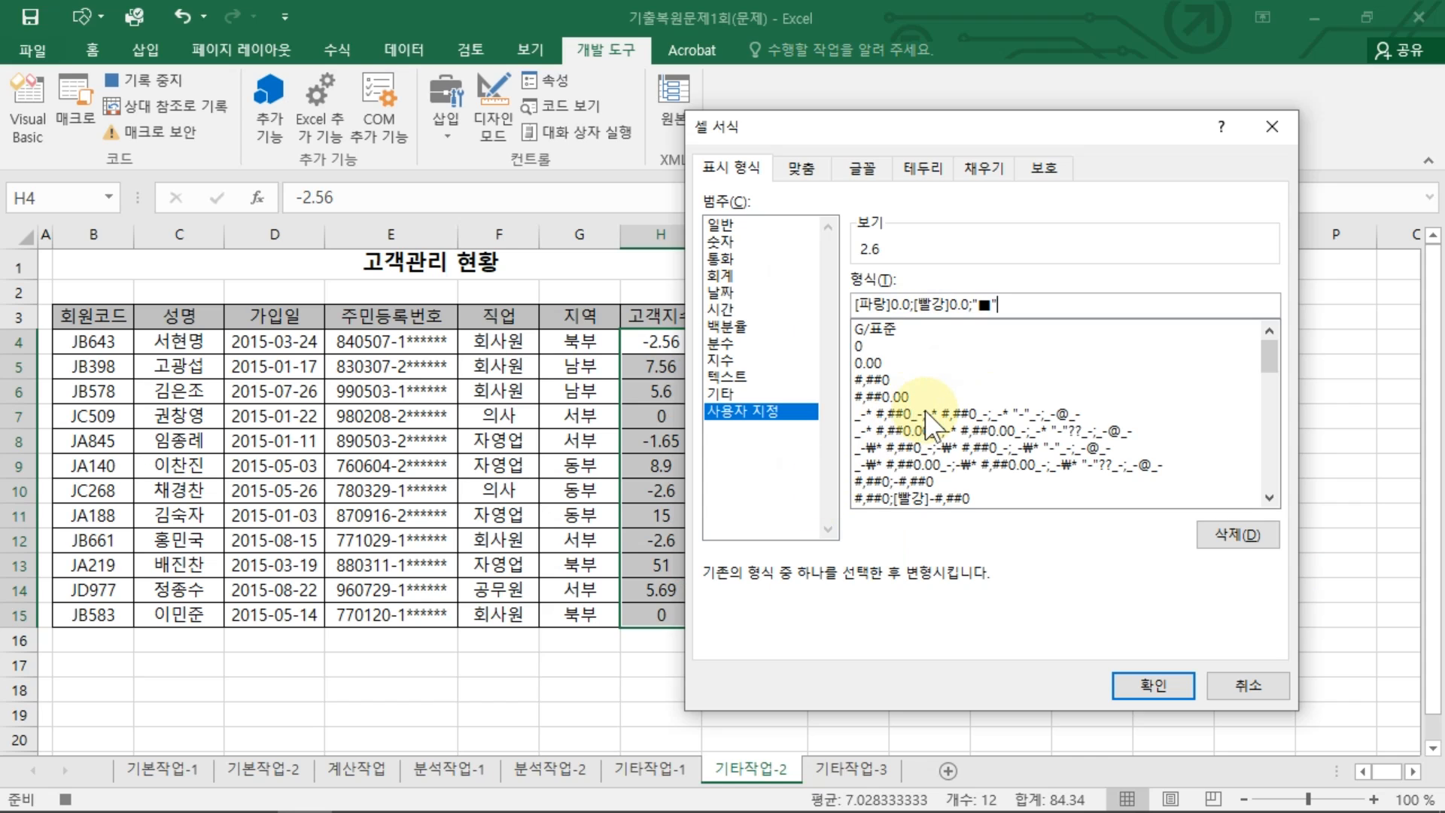
{"action": "left_click_drag", "start_coordinate": [856, 316], "coordinate": [1004, 321]}
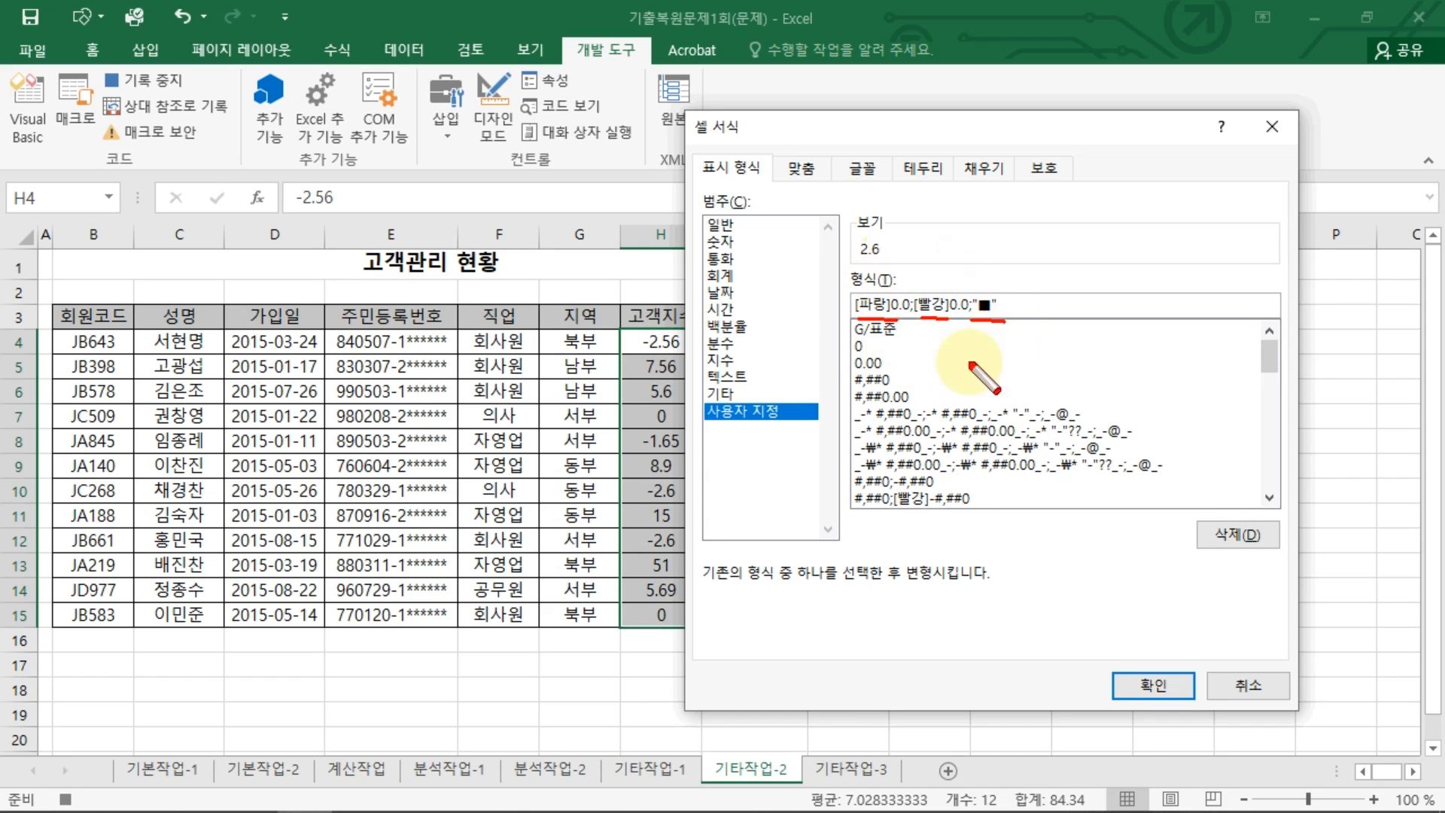
{"action": "left_click", "coordinate": [1174, 681]}
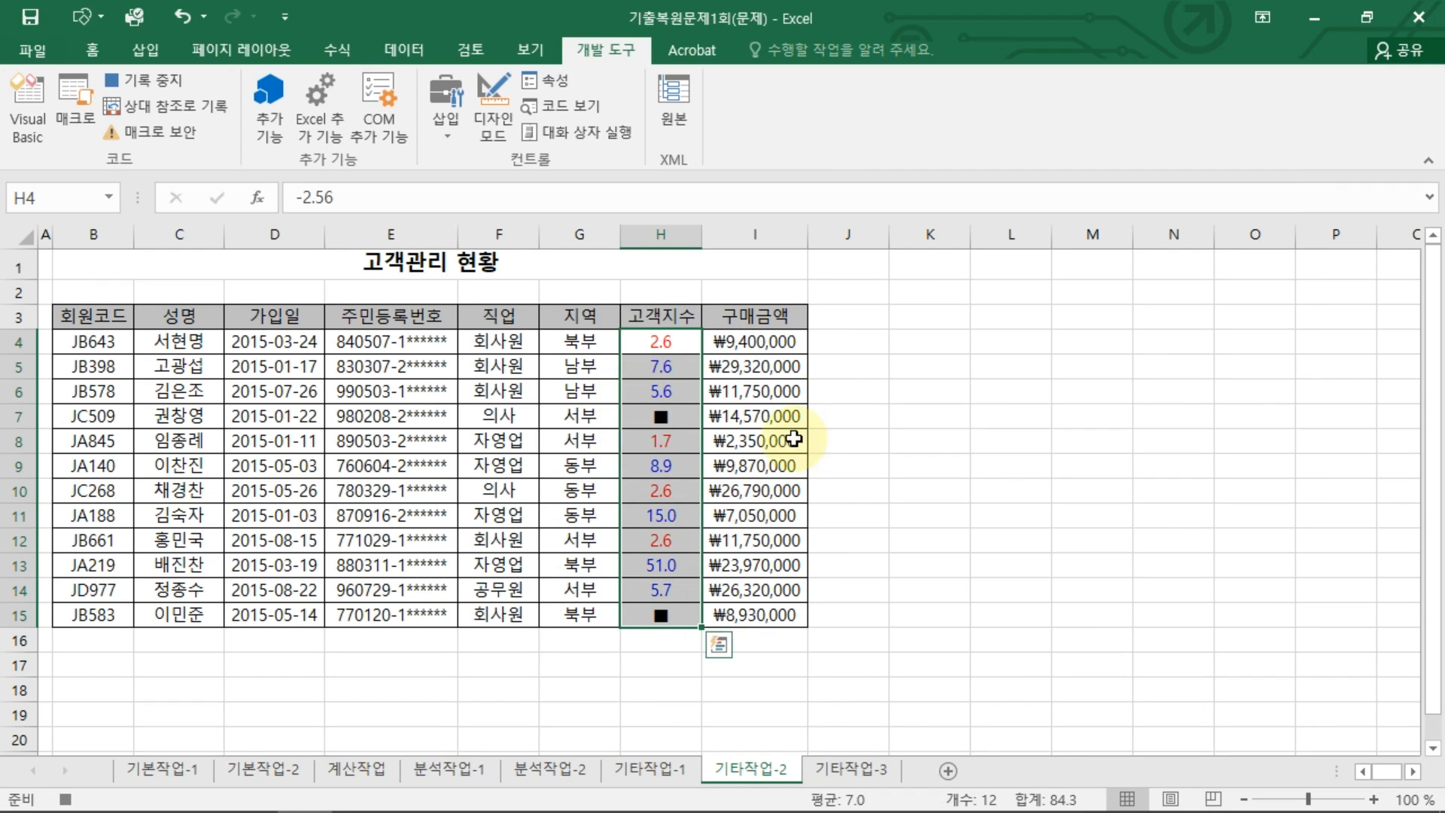
Deselect the formatted range and stop recording the macro
{"action": "left_click", "coordinate": [842, 342]}
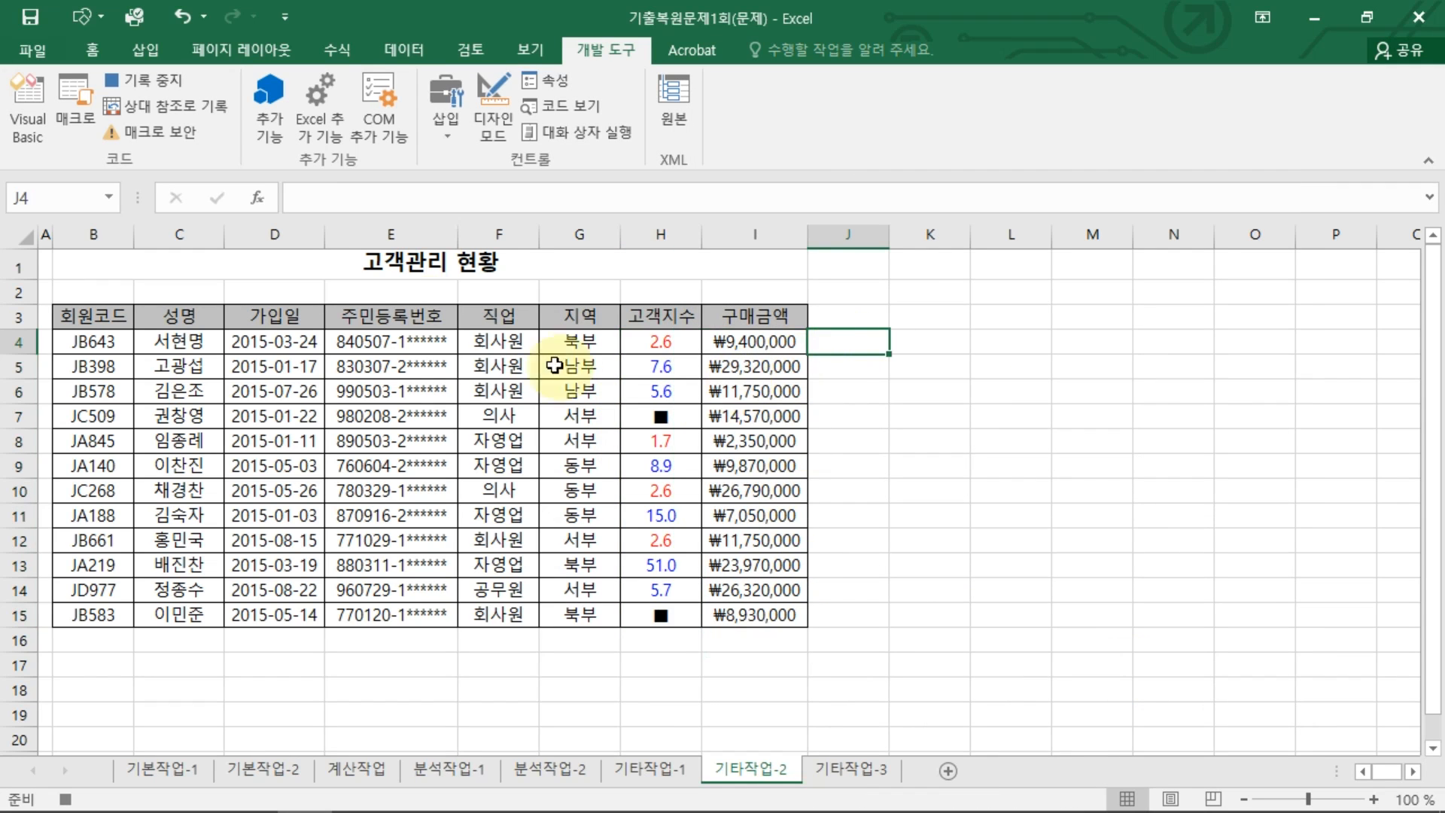
{"action": "left_click", "coordinate": [169, 78]}
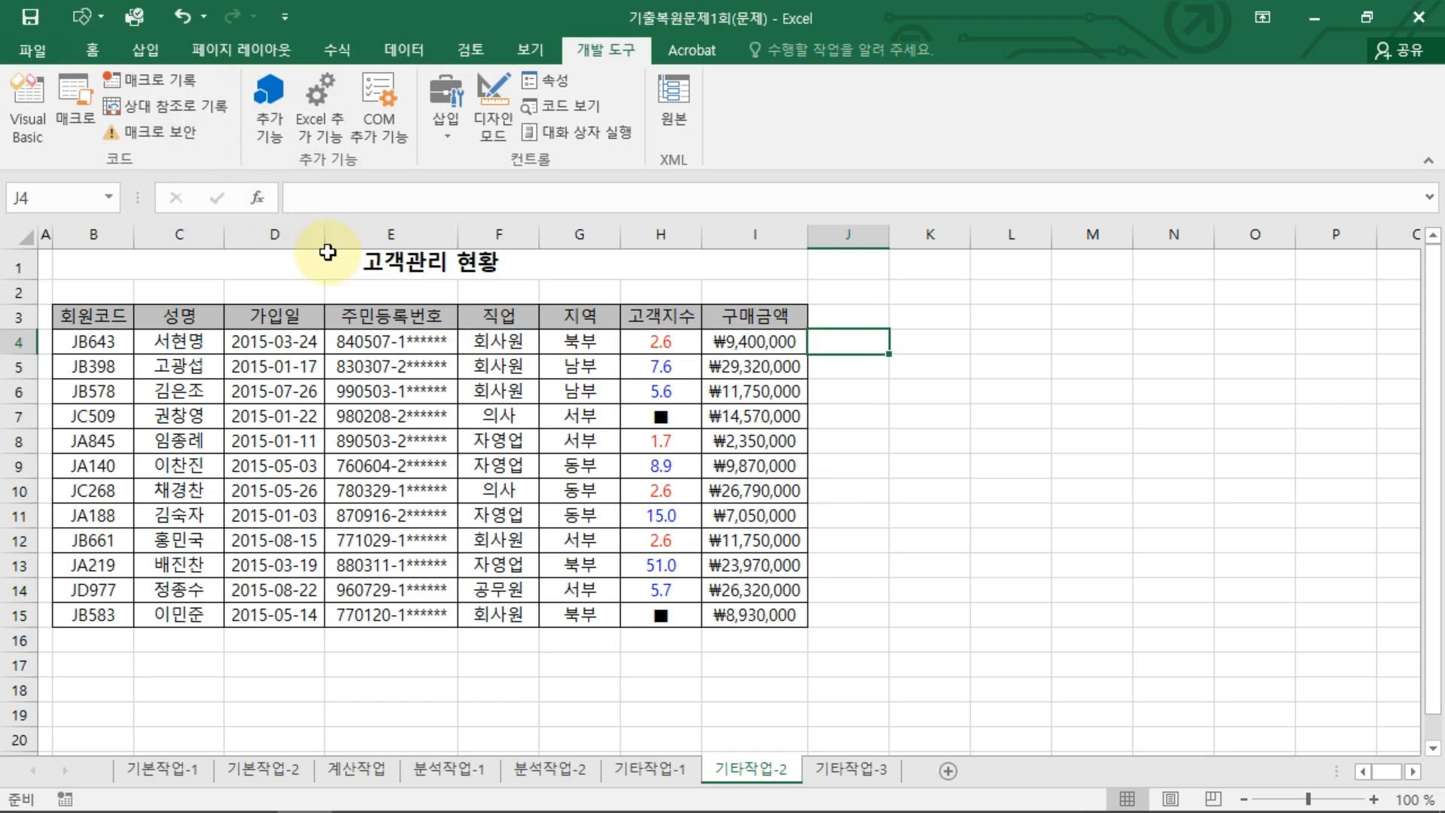
Draw a form-control button over K4:L5 and assign the 서식지정 macro to it
{"action": "left_click", "coordinate": [932, 331]}
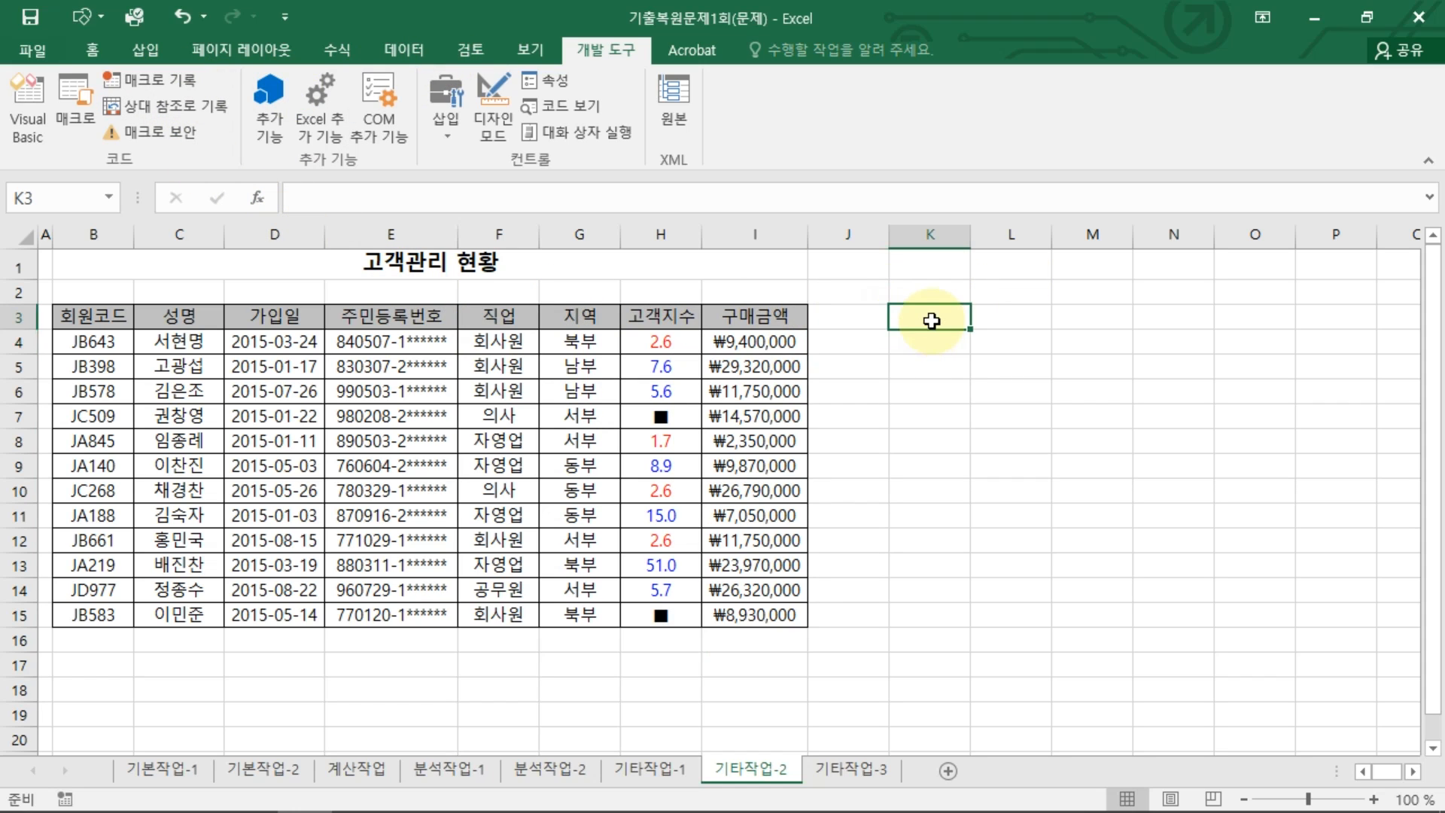
{"action": "left_click_drag", "start_coordinate": [982, 352], "coordinate": [1009, 358]}
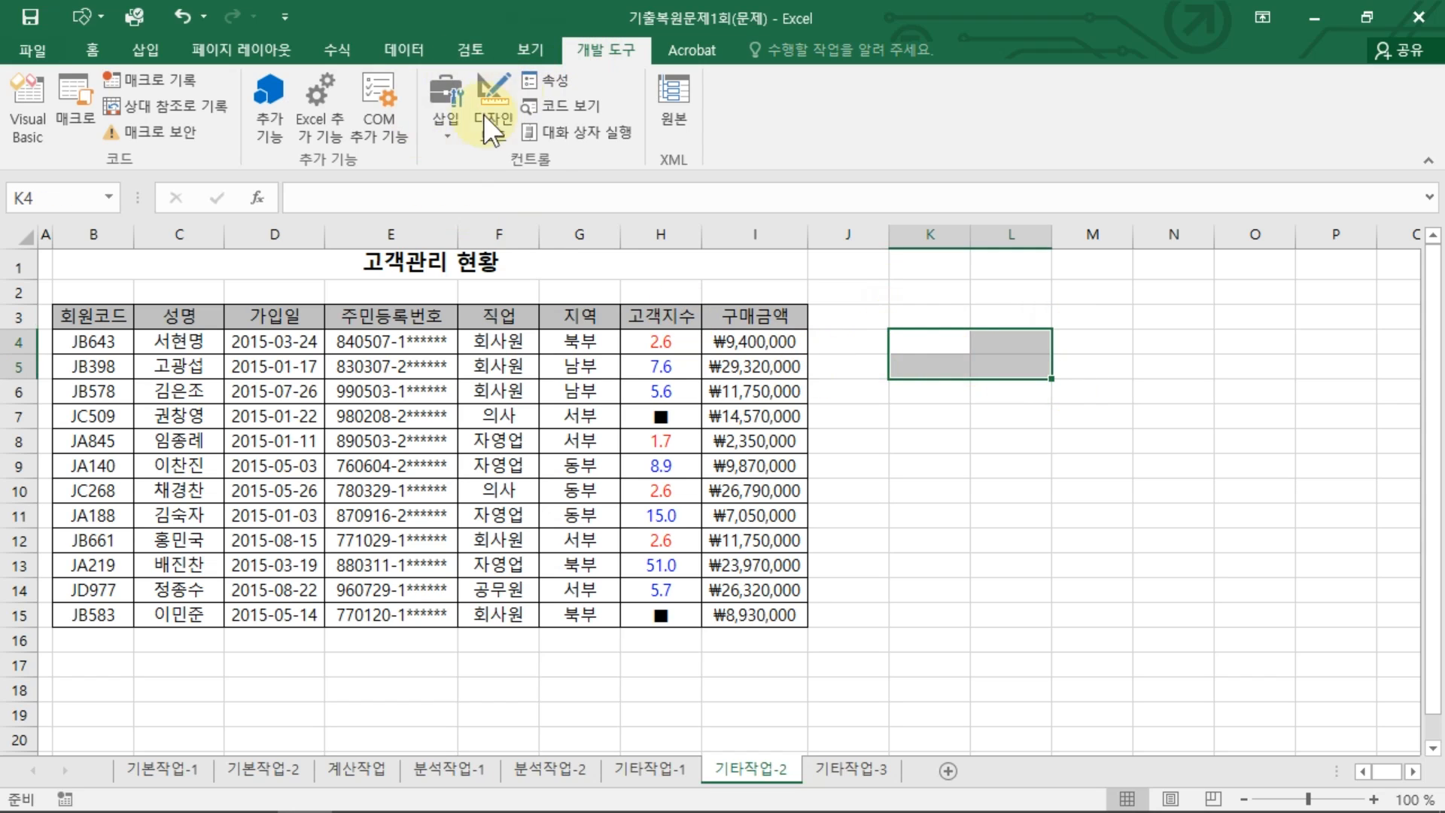
{"action": "left_click", "coordinate": [450, 132]}
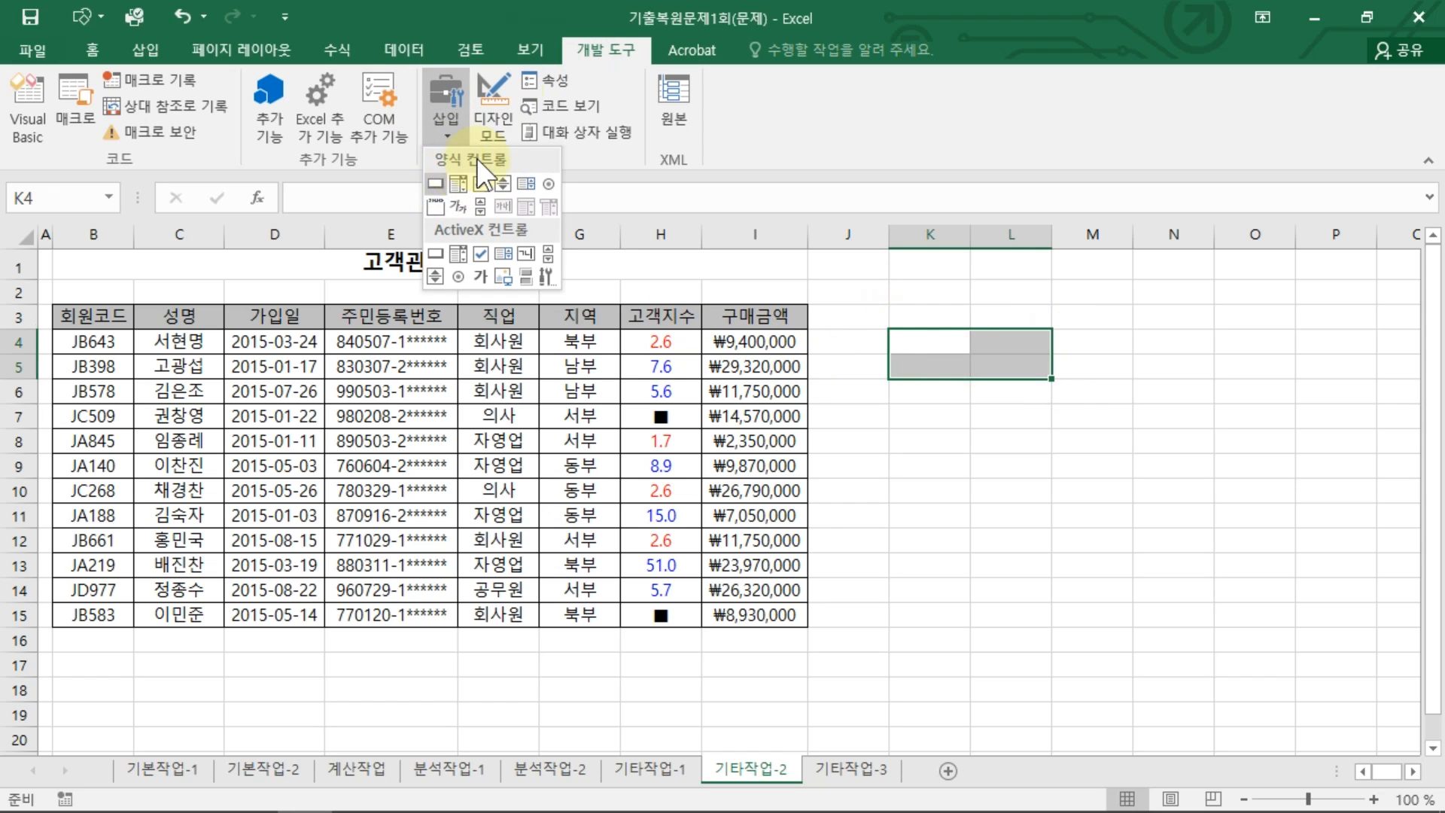
{"action": "left_click", "coordinate": [436, 184]}
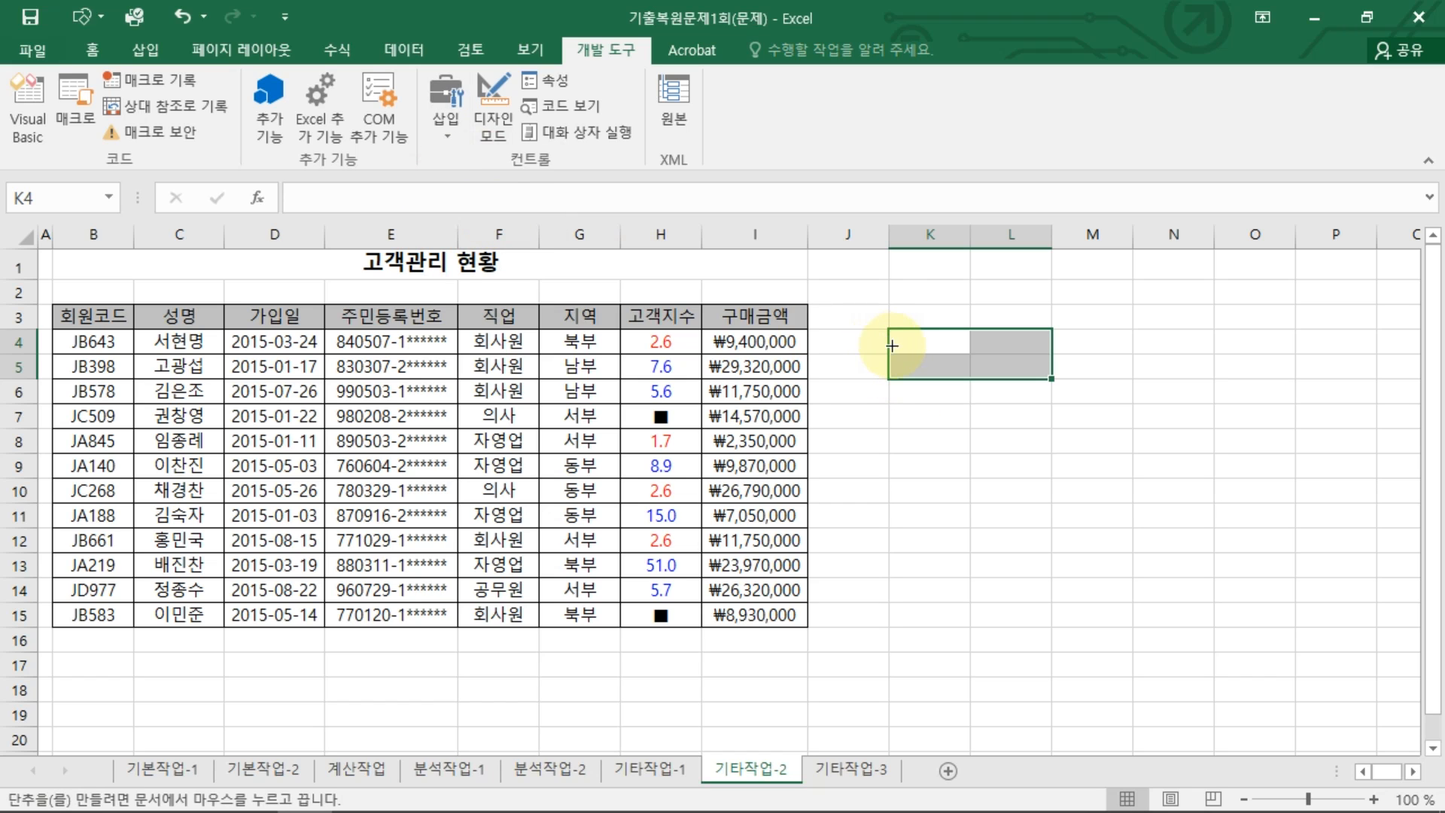
{"action": "left_click_drag", "start_coordinate": [891, 329], "coordinate": [1022, 377]}
{"action": "left_click", "coordinate": [551, 247]}
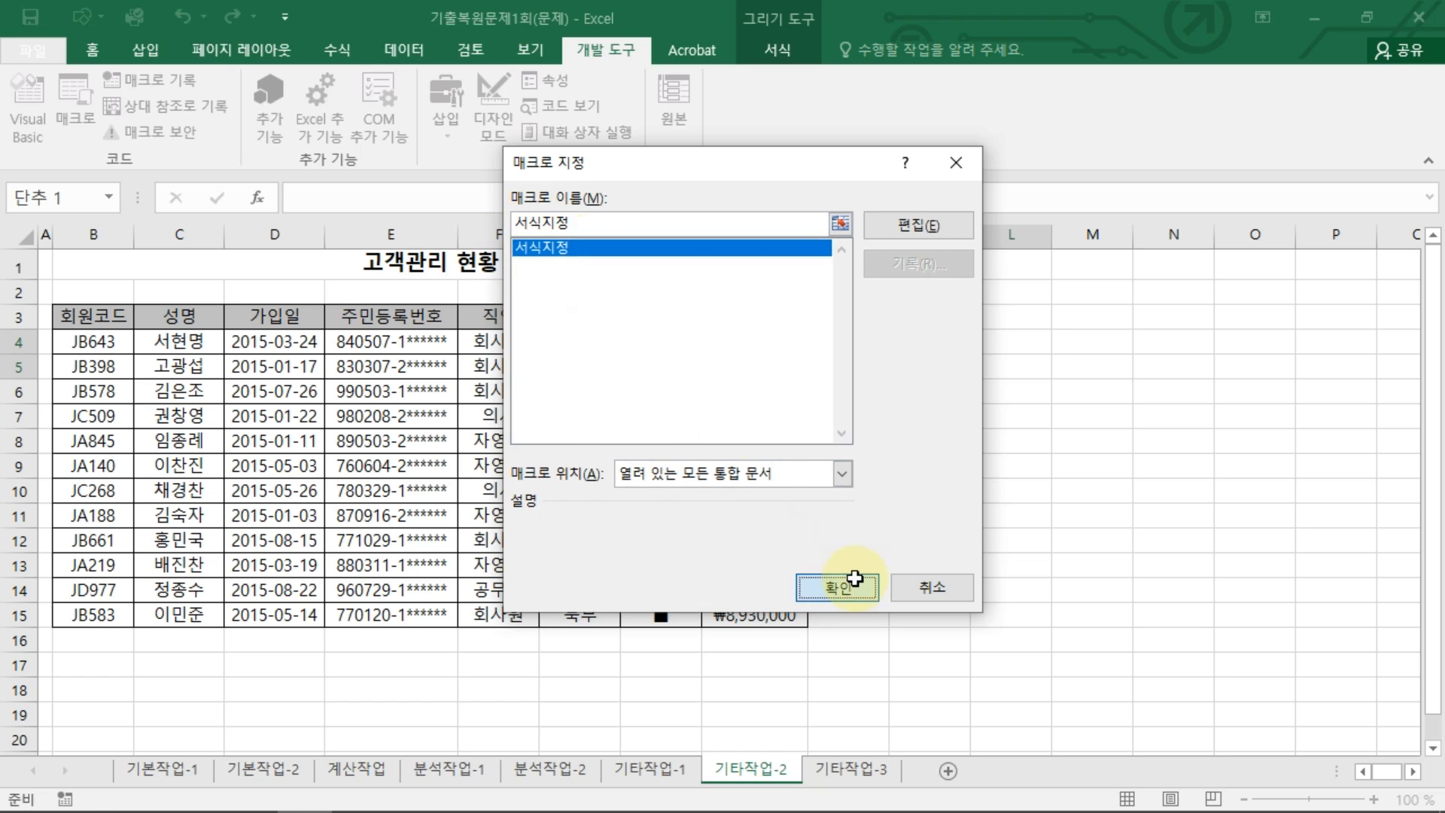
{"action": "left_click", "coordinate": [837, 587]}
Label the button over K4:L5 서식지정 and run it once to test its macro
{"action": "left_click", "coordinate": [949, 351]}
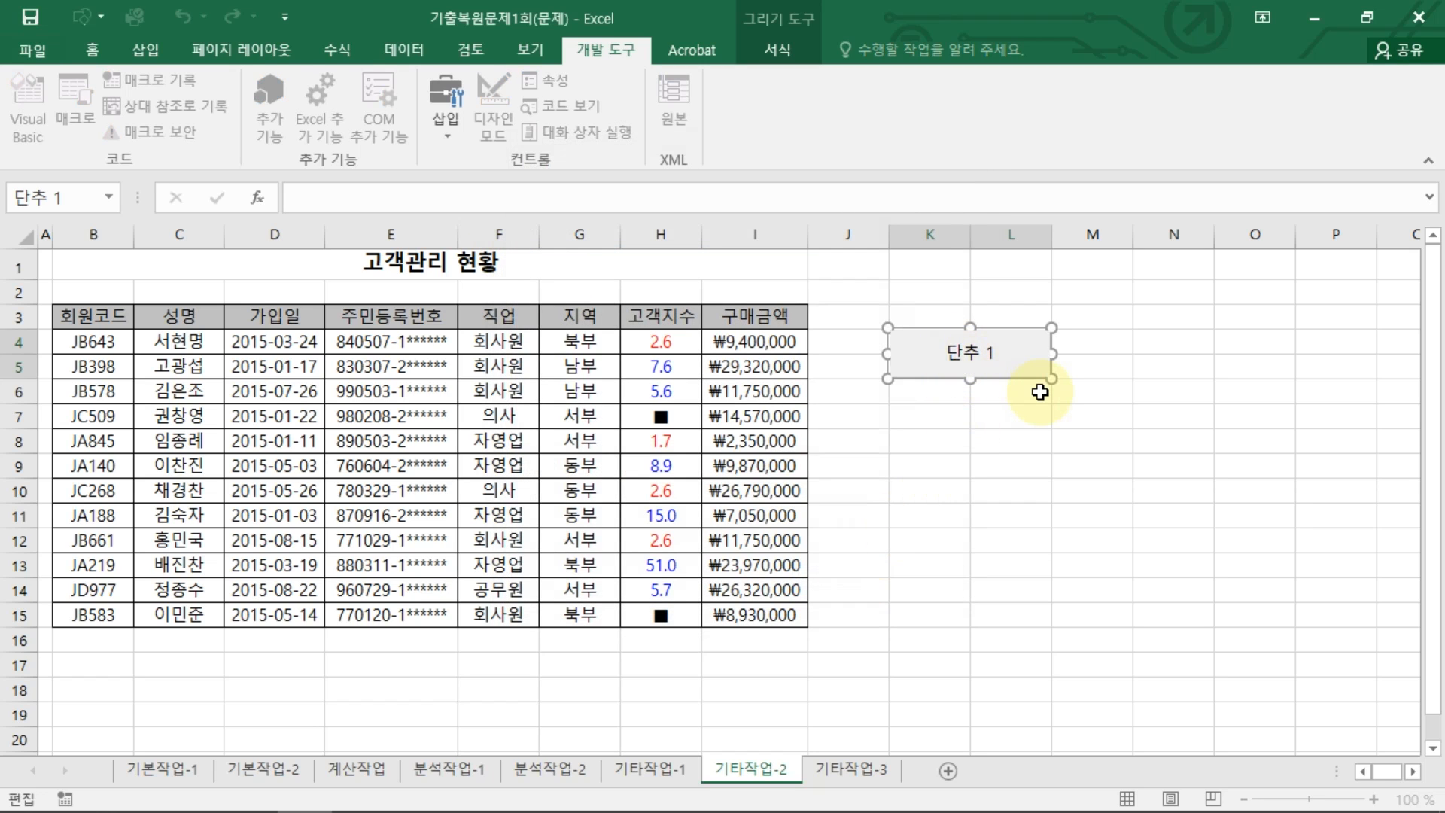
{"action": "key", "text": "Delete"}
{"action": "key", "text": "Delete"}
{"action": "key", "text": "Delete"}
{"action": "key", "text": "Delete"}
{"action": "type", "text": "서식지정"}
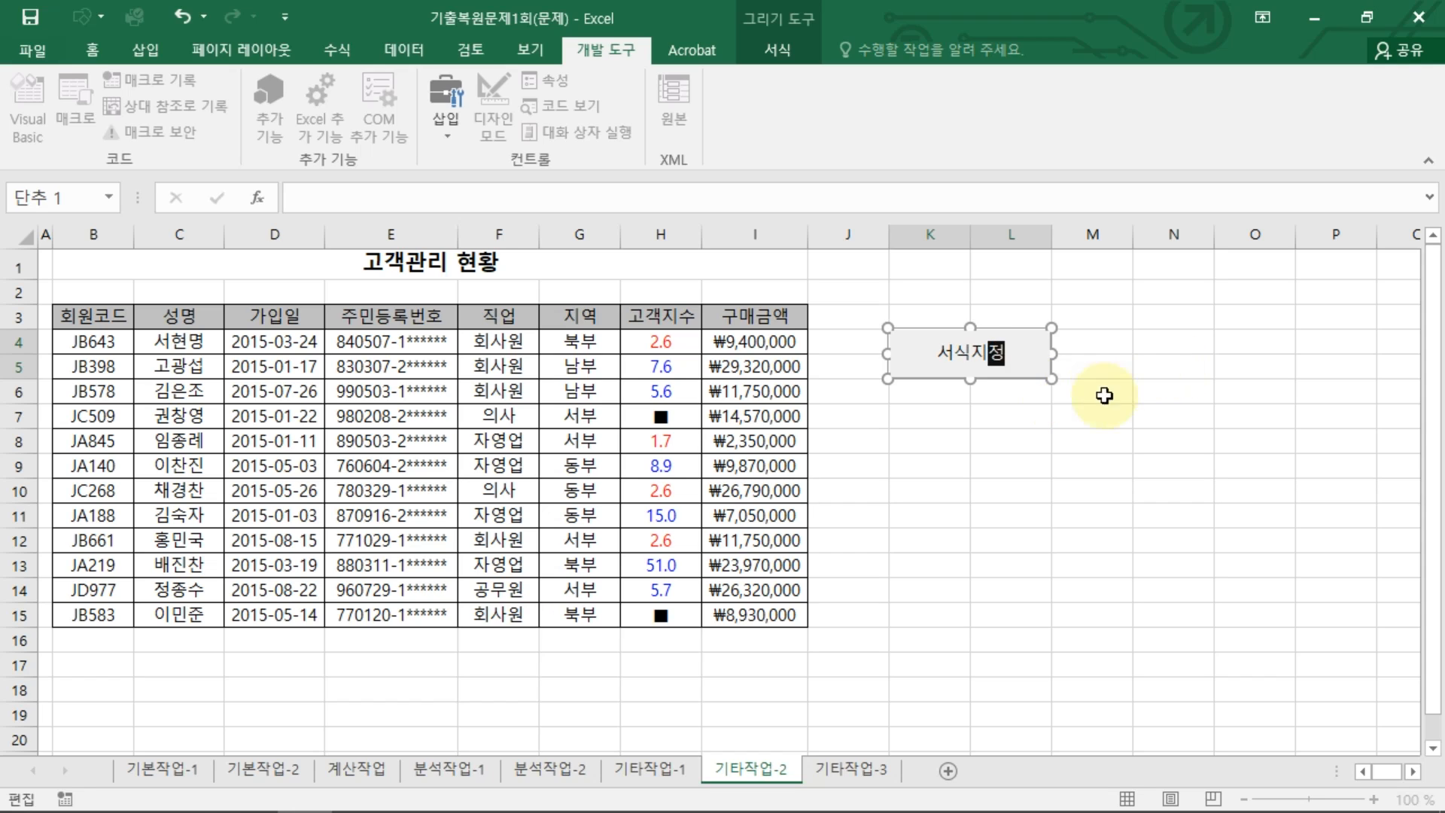
{"action": "left_click", "coordinate": [987, 430]}
{"action": "left_click", "coordinate": [1027, 377]}
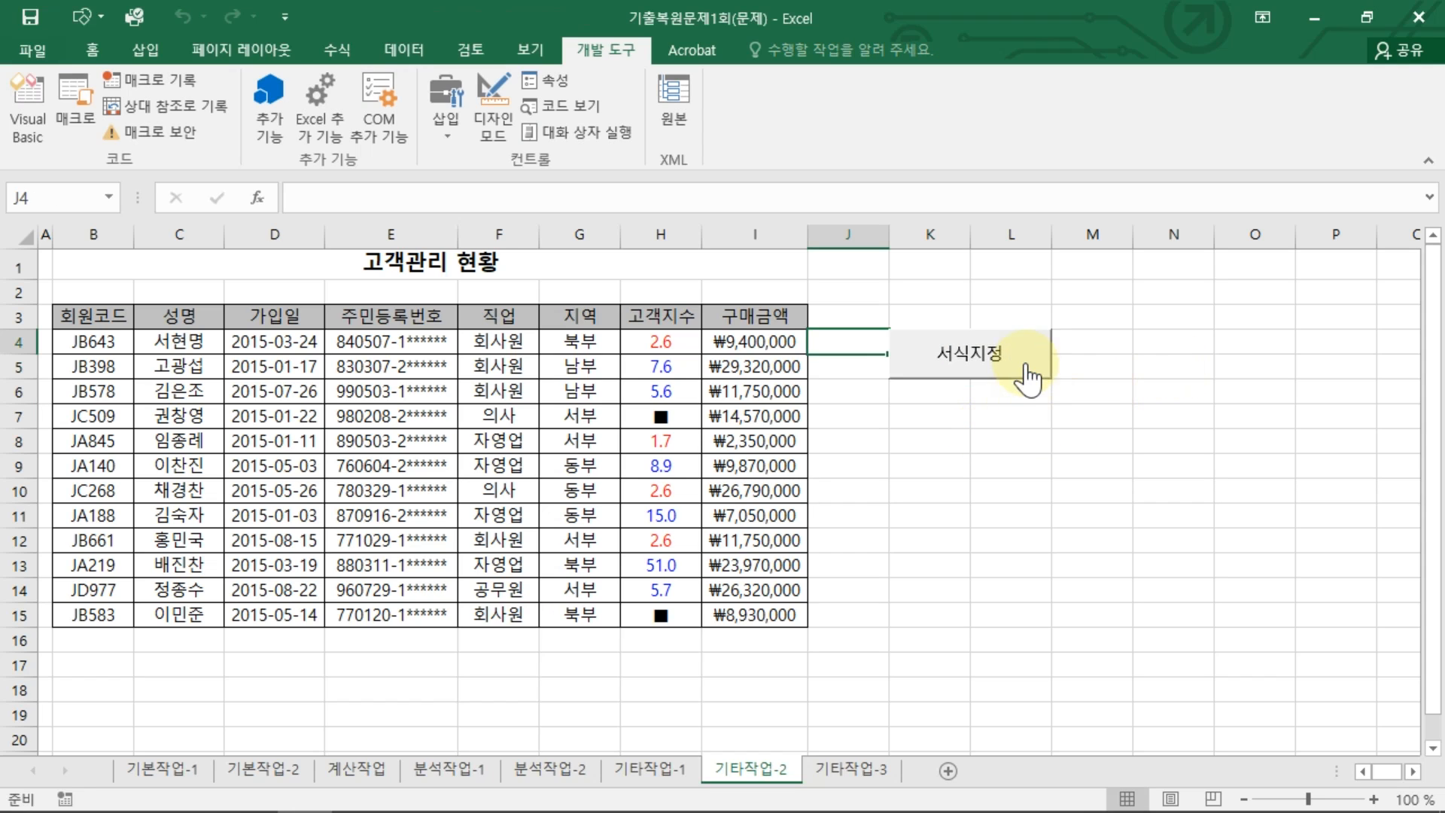
{"action": "left_click", "coordinate": [1057, 435]}
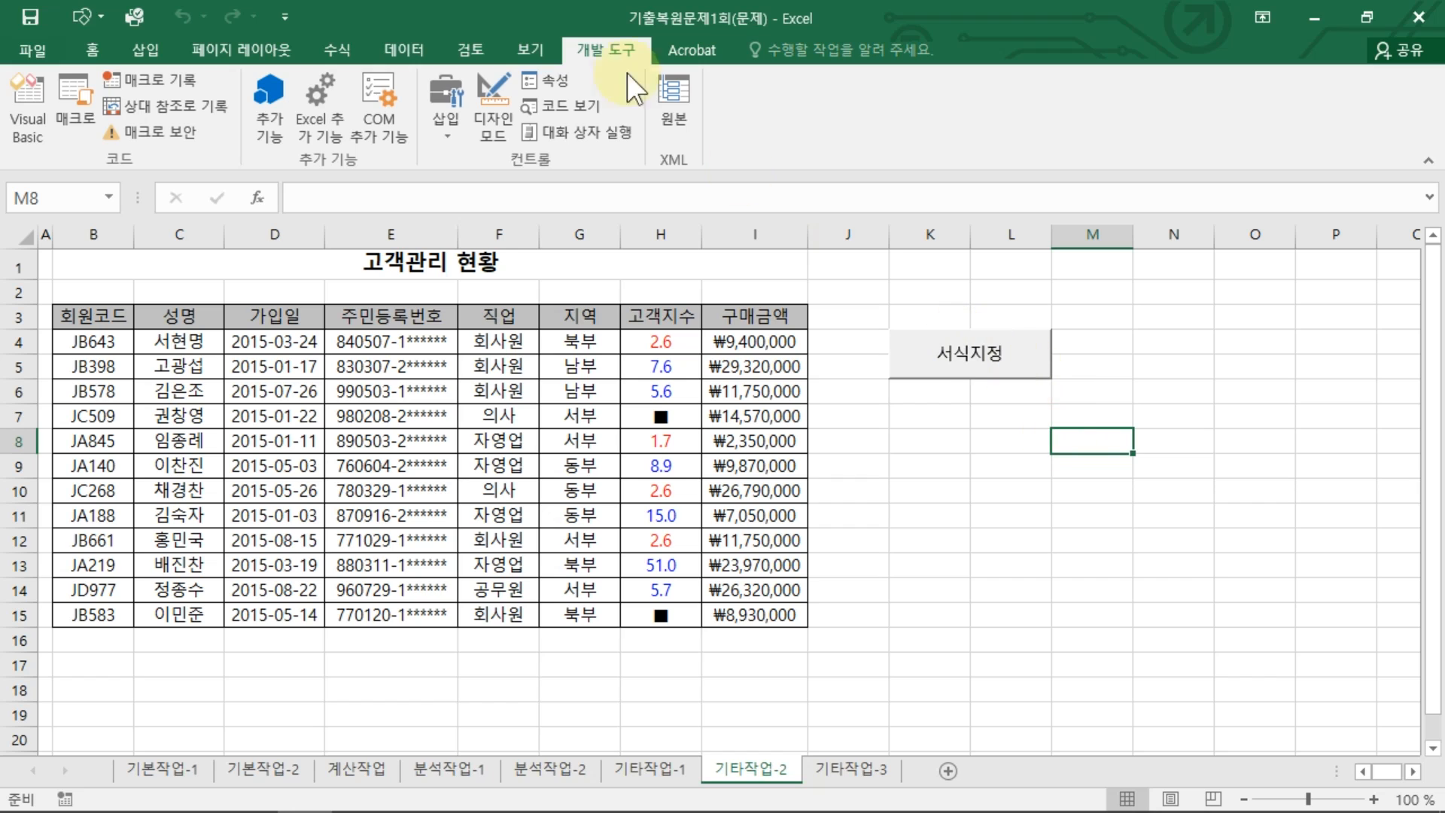
Start recording a macro named 막대그래프, stored in the current workbook
{"action": "left_click", "coordinate": [152, 81]}
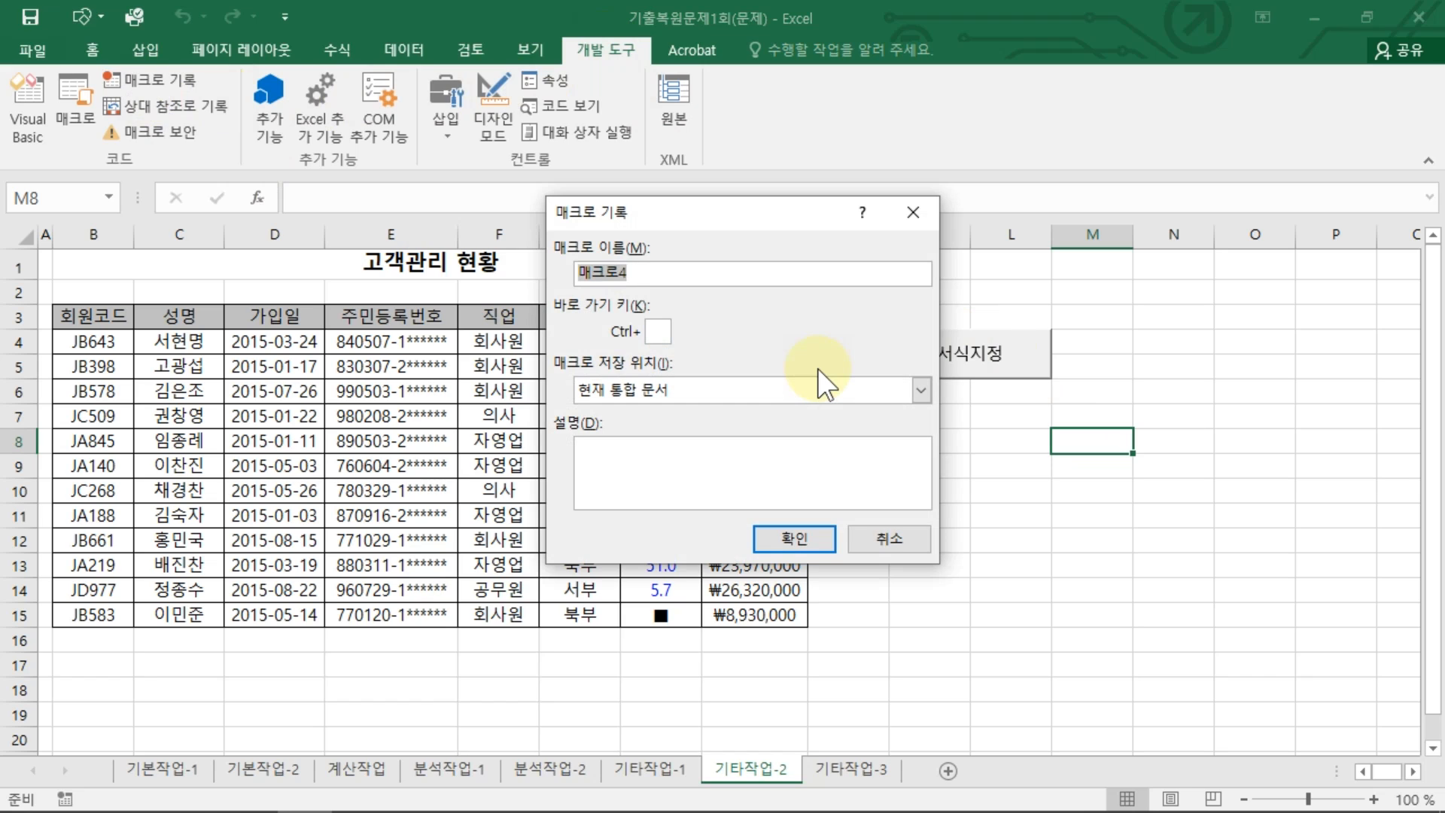
{"action": "type", "text": "매"}
{"action": "type", "text": "대그래프"}
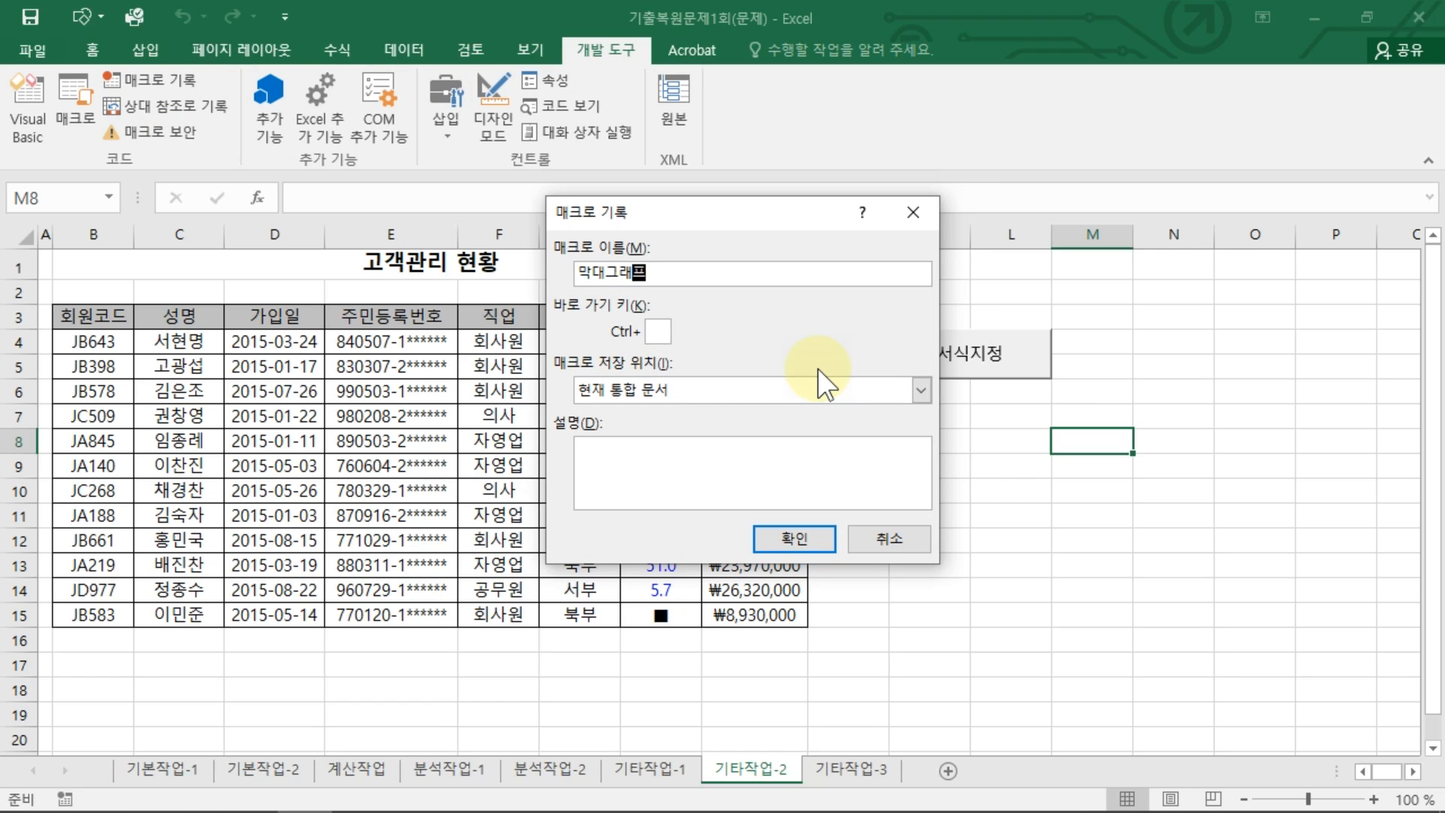
{"action": "left_click", "coordinate": [796, 539]}
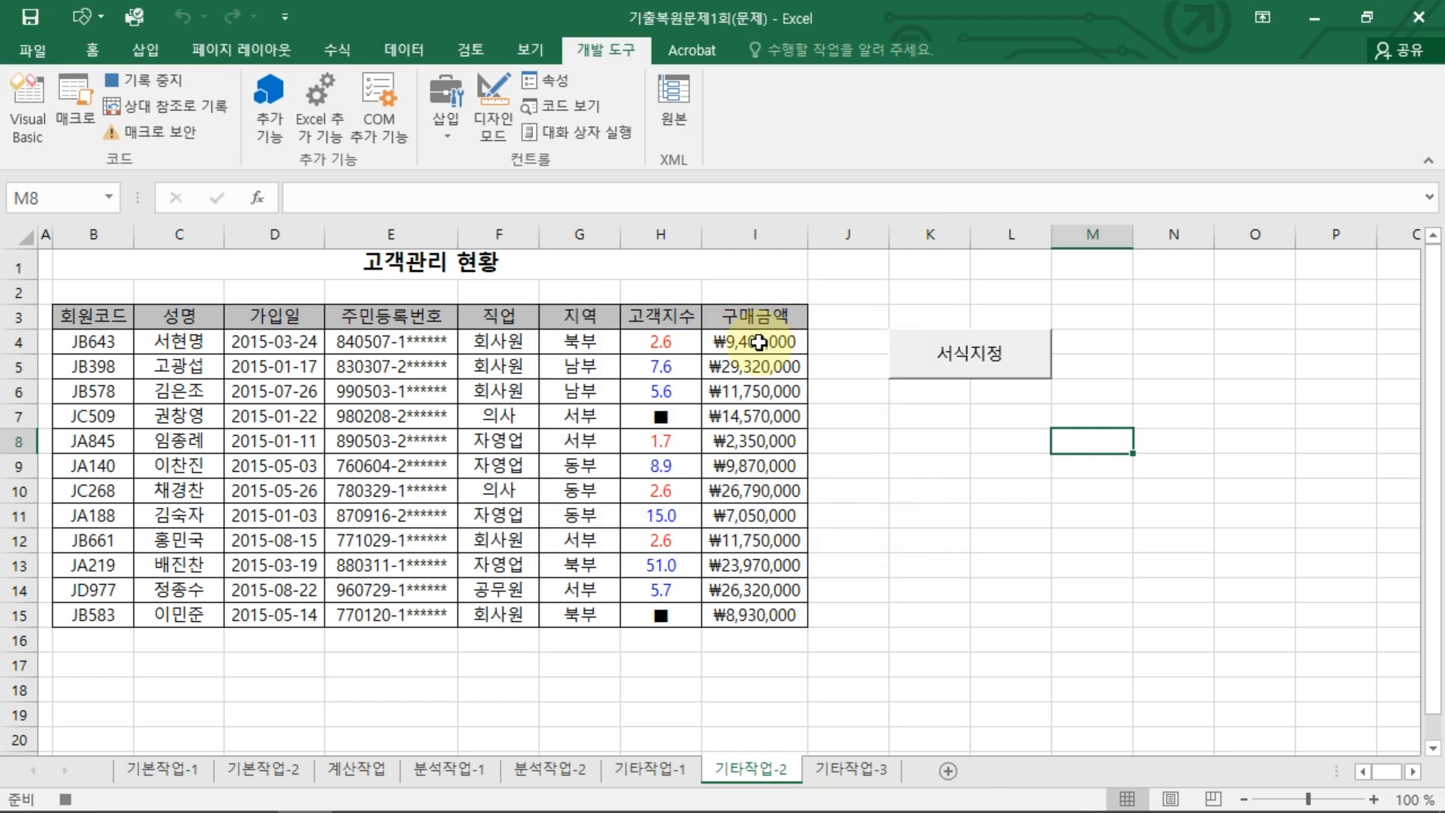
Start a custom data bar conditional formatting rule for the 구매금액 values in I4:I15
{"action": "left_click_drag", "start_coordinate": [761, 340], "coordinate": [763, 617]}
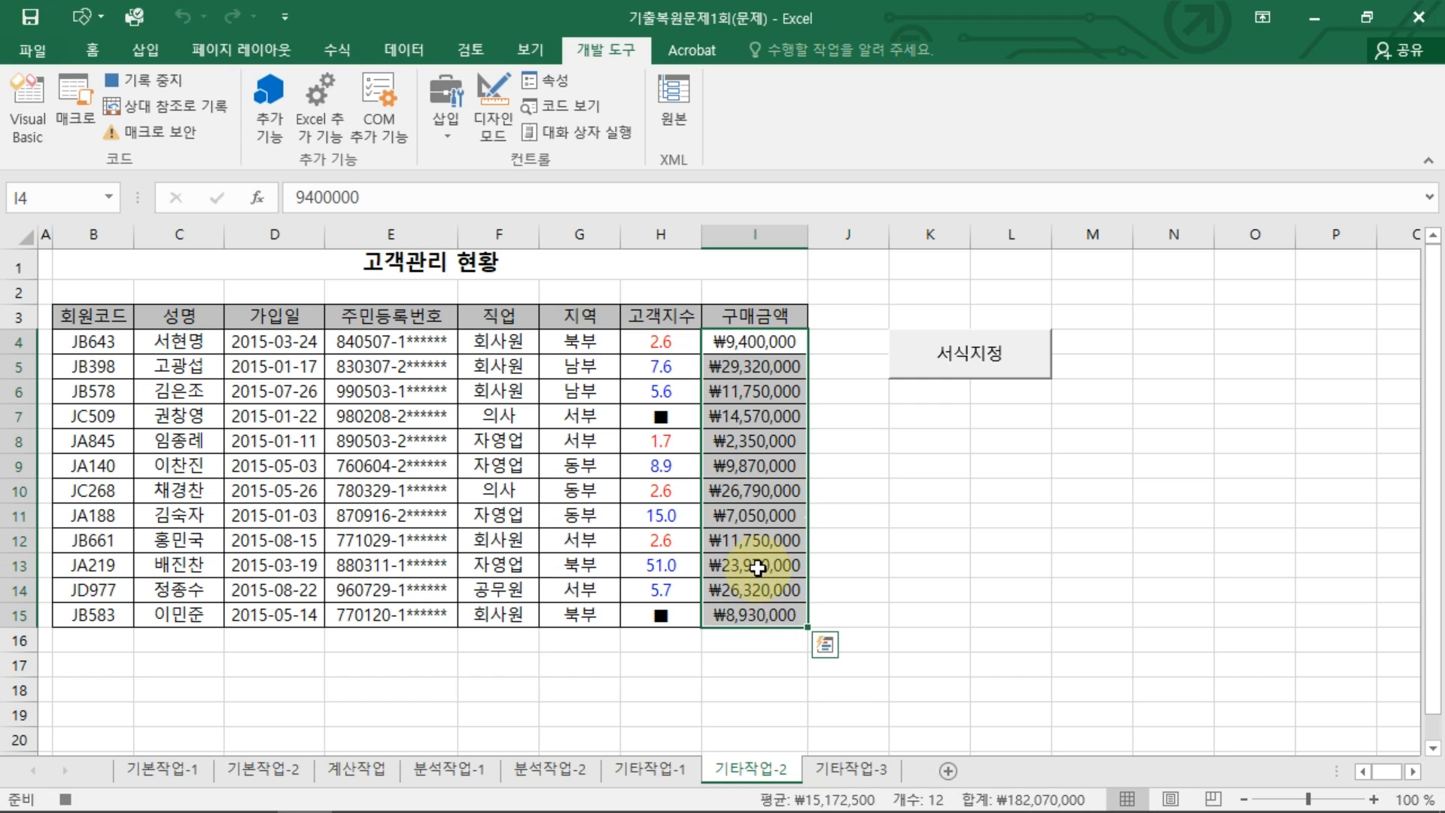
{"action": "left_click", "coordinate": [94, 51]}
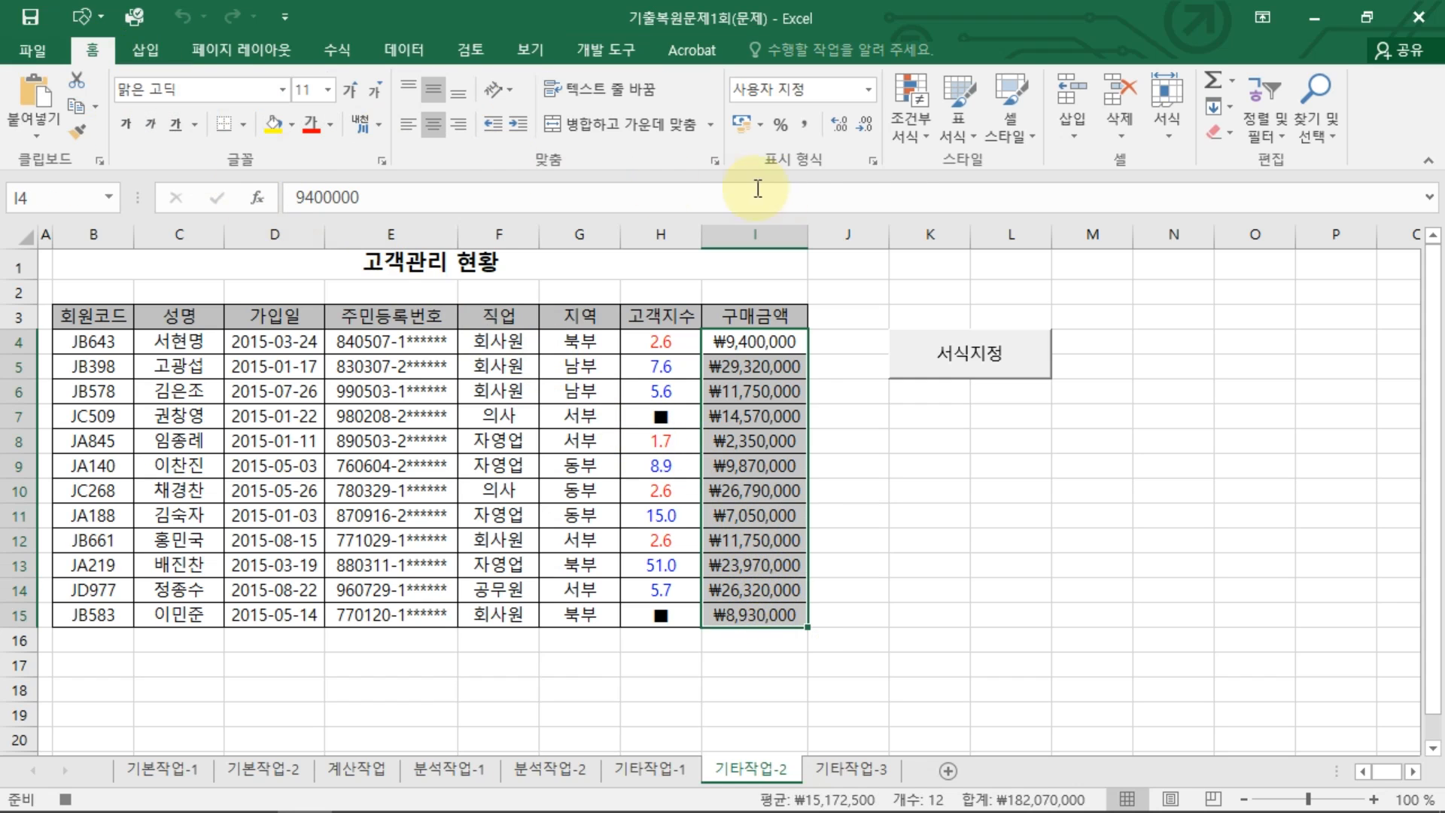
{"action": "left_click", "coordinate": [910, 129]}
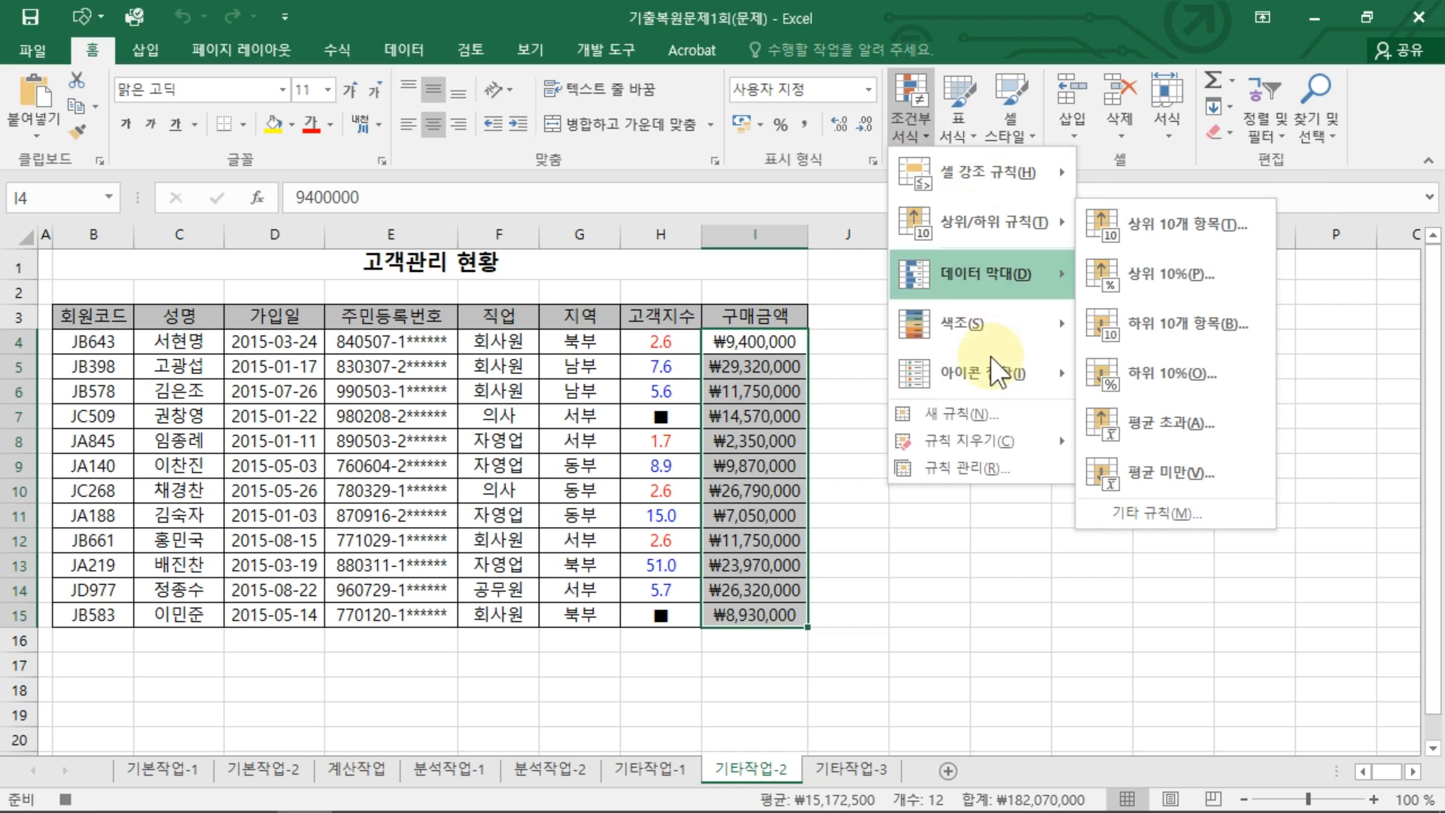
{"action": "mouse_move", "coordinate": [1008, 278]}
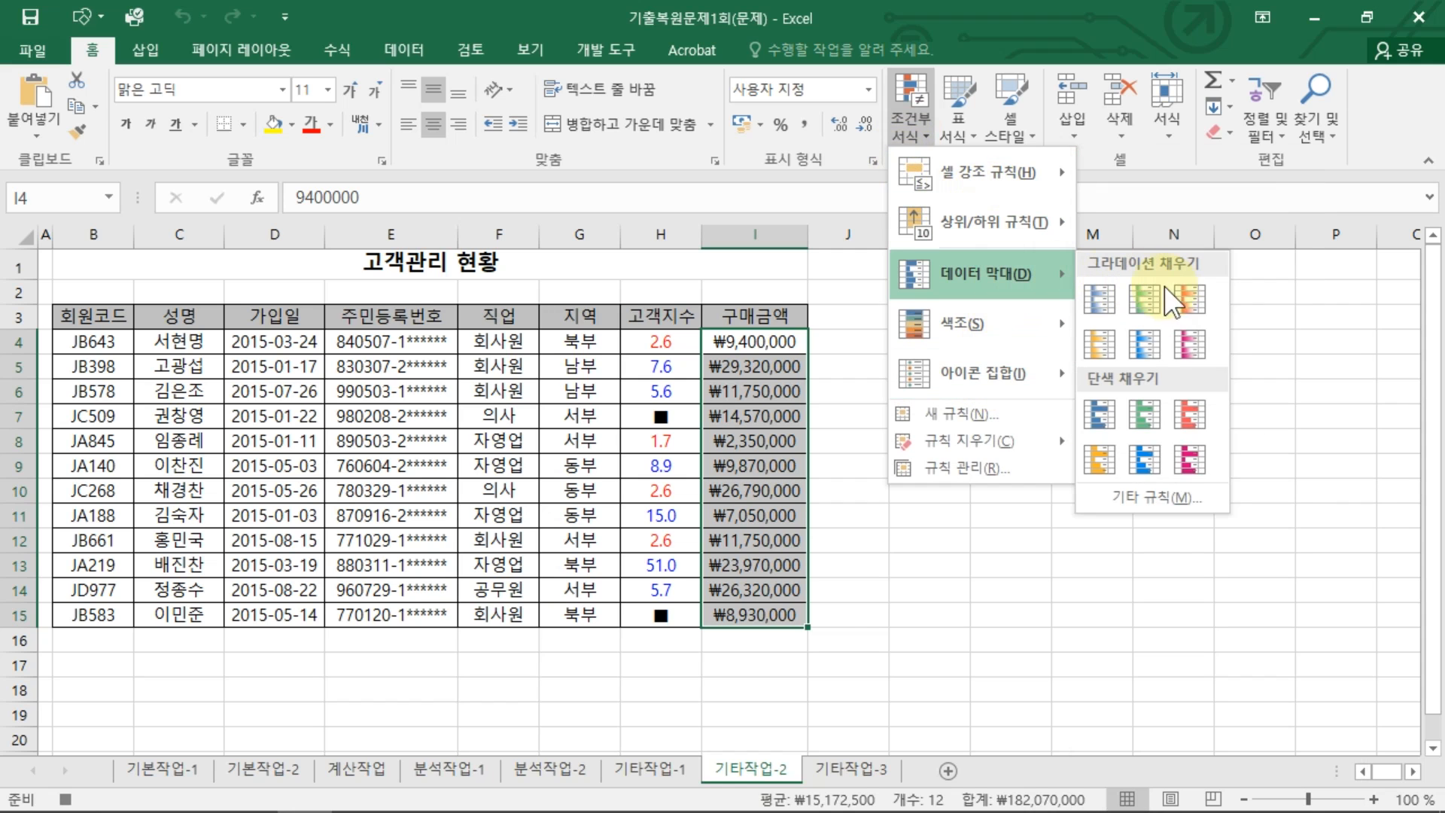
{"action": "left_click", "coordinate": [1151, 497]}
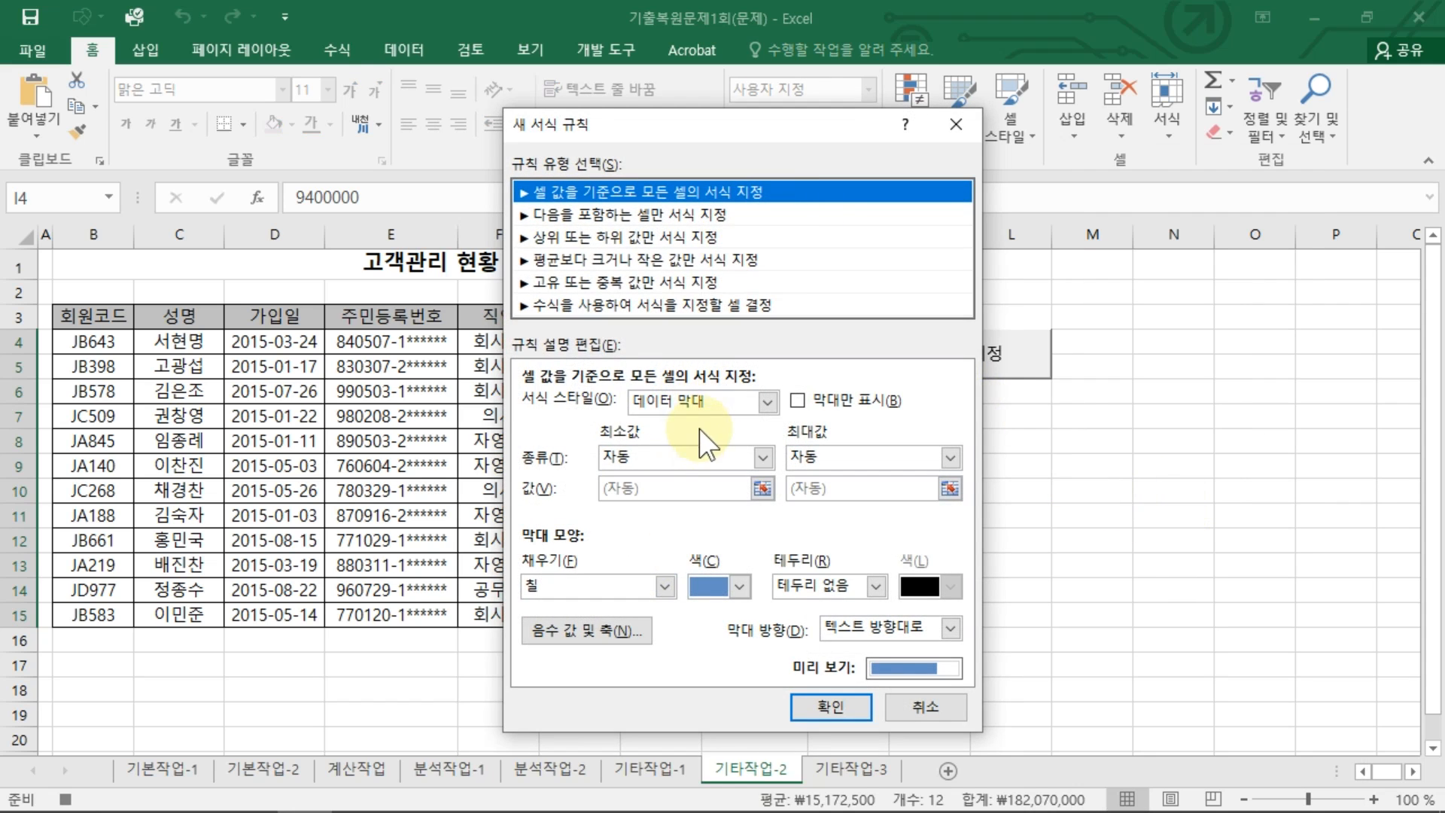
Set the data bar's minimum to 백분위수 20 and its maximum to 백분위수 80
{"action": "left_click", "coordinate": [635, 459]}
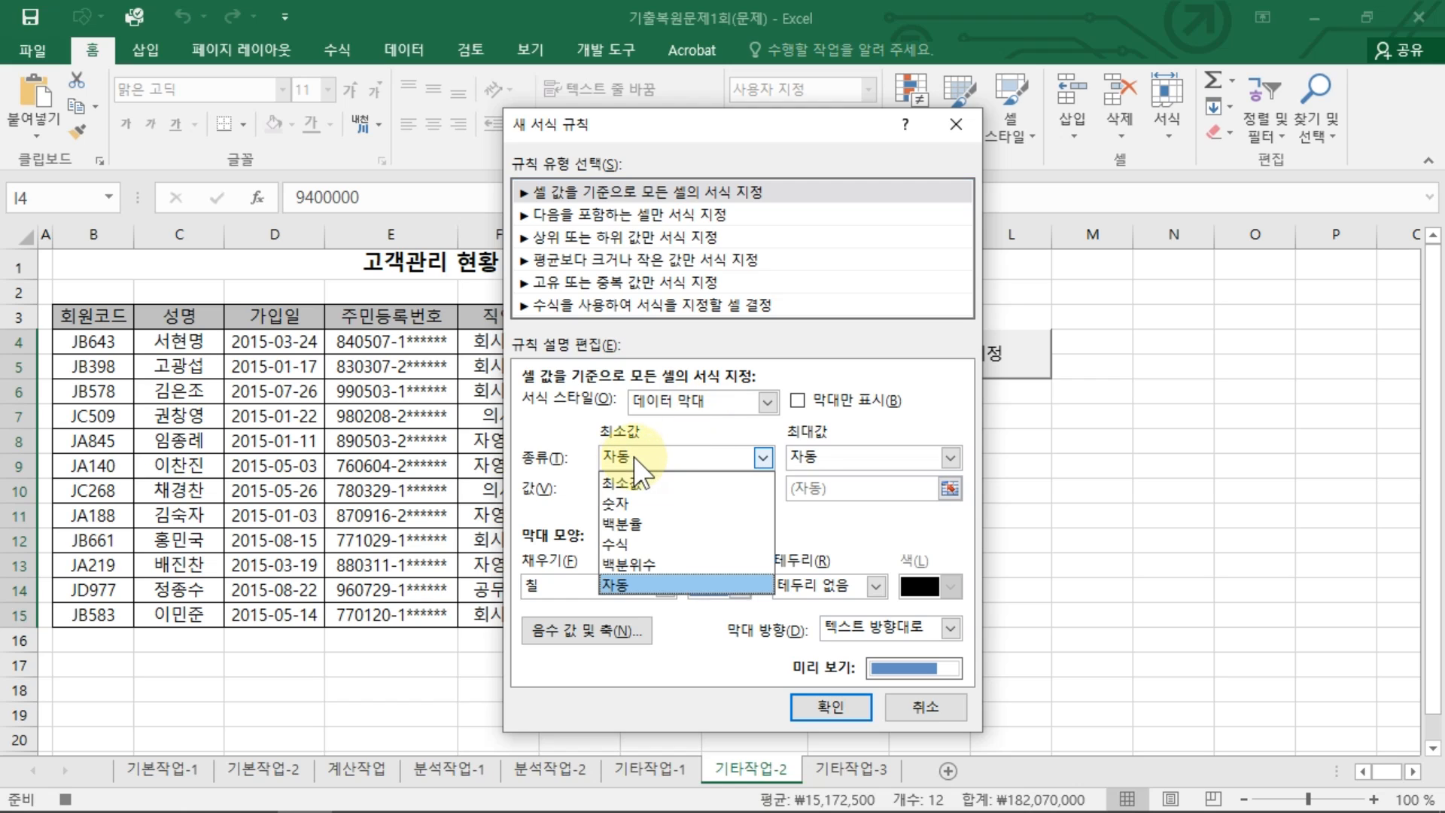
{"action": "left_click", "coordinate": [639, 557]}
{"action": "left_click_drag", "start_coordinate": [645, 485], "coordinate": [543, 499]}
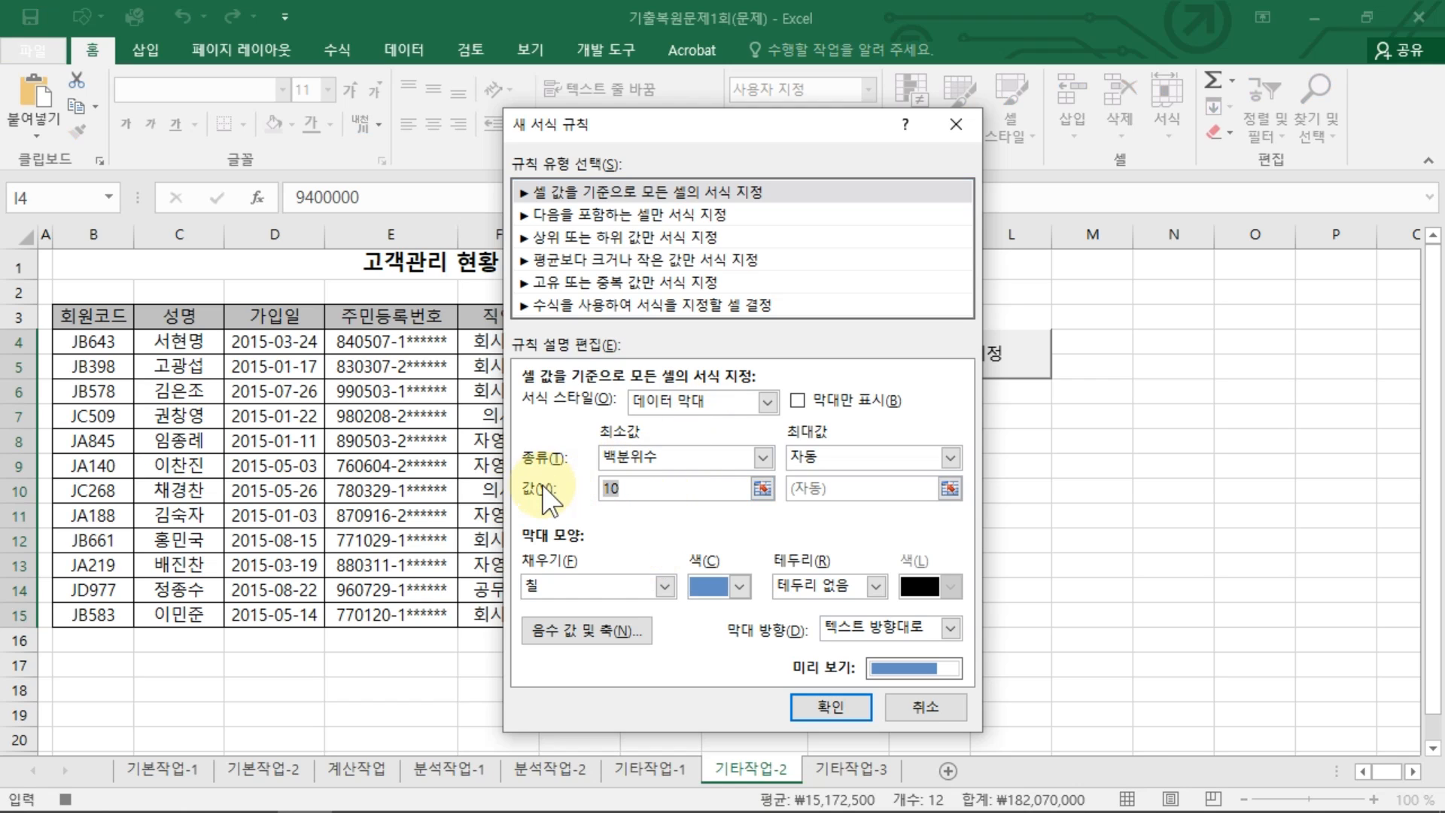
{"action": "type", "text": "20"}
{"action": "left_click", "coordinate": [788, 457]}
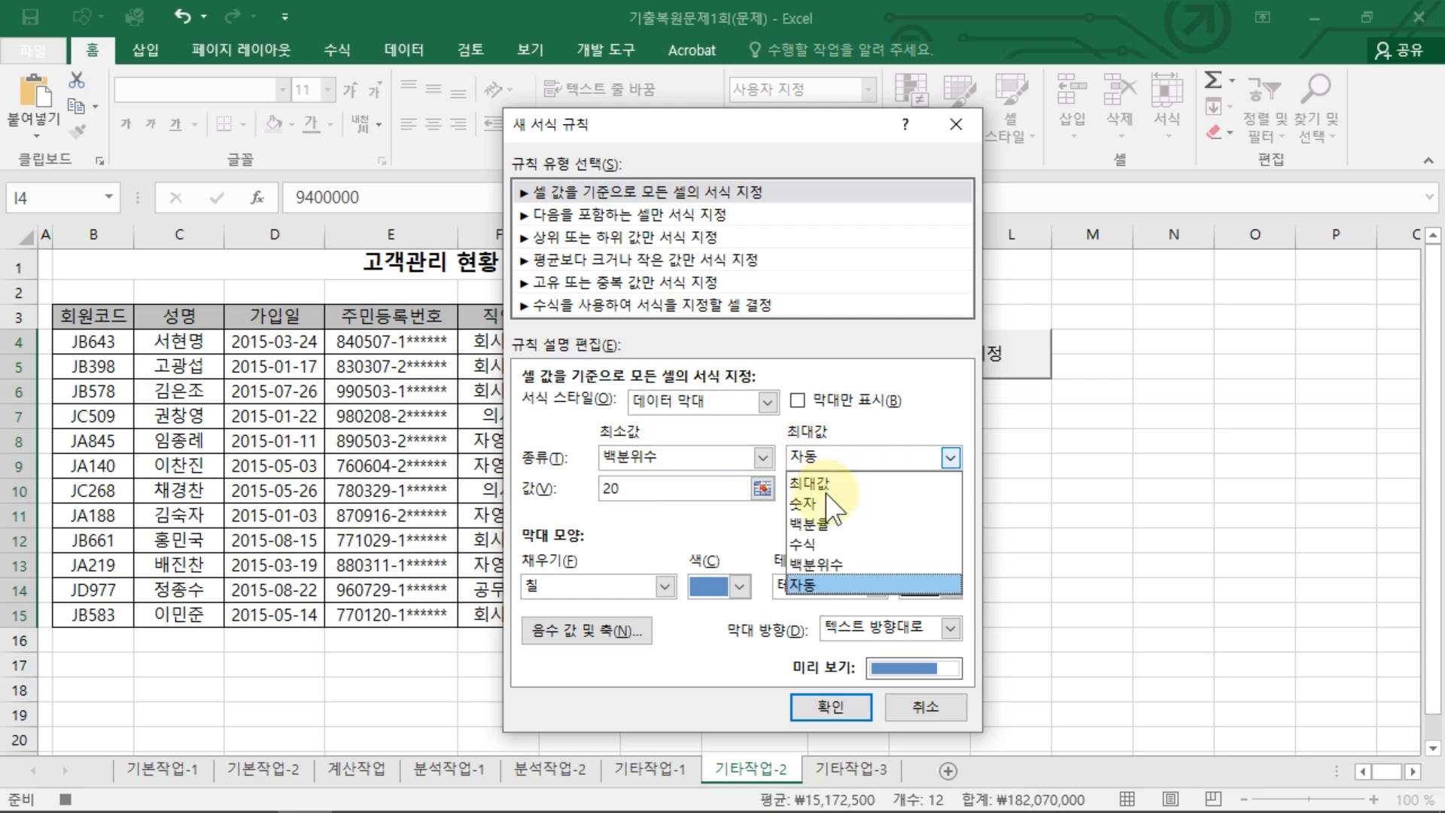
{"action": "left_click", "coordinate": [822, 557]}
{"action": "left_click_drag", "start_coordinate": [779, 488], "coordinate": [745, 489]}
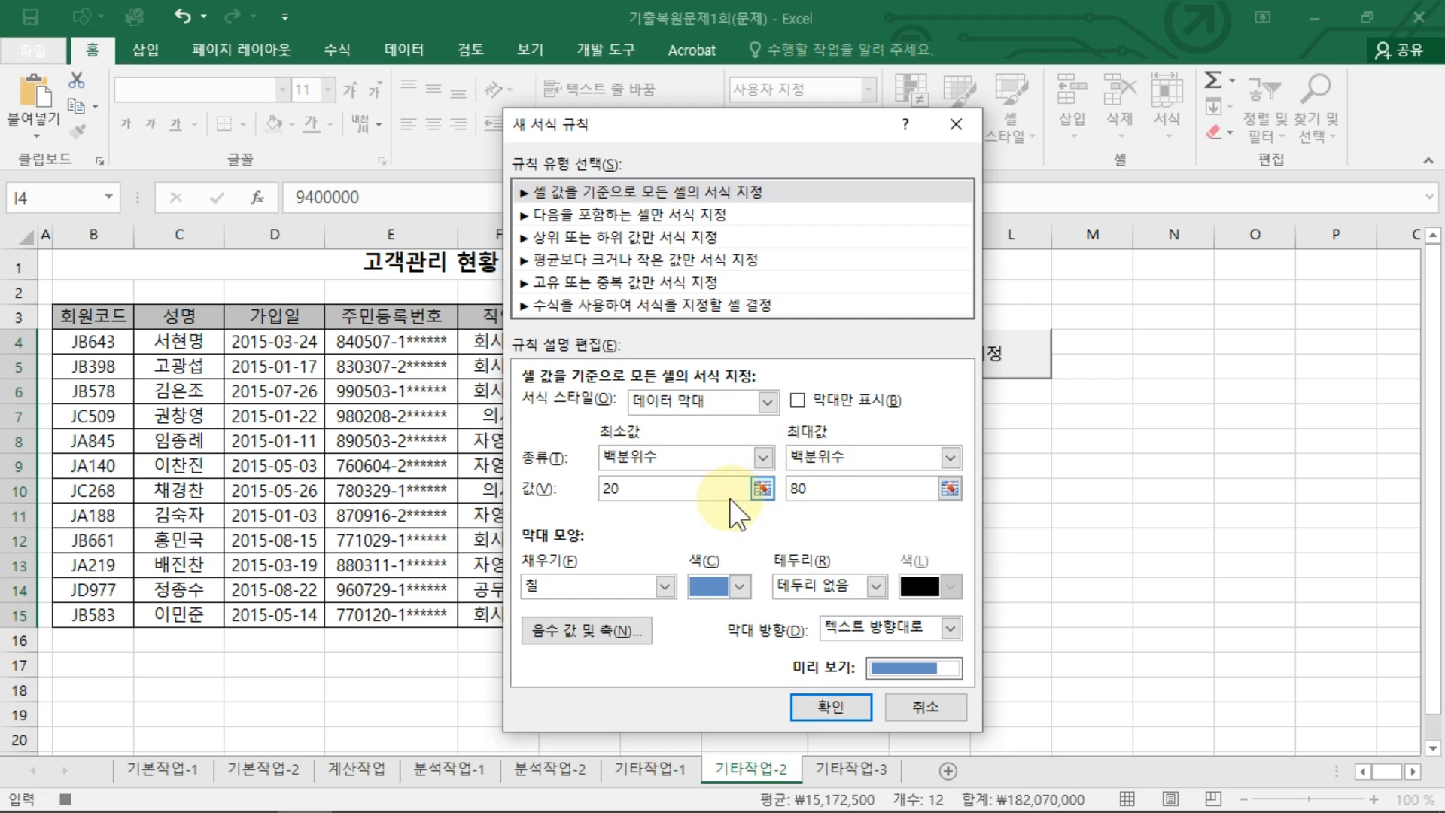
Set the data bar's appearance to 그라데이션 채우기 with a red fill color
{"action": "left_click", "coordinate": [569, 585]}
{"action": "left_click", "coordinate": [598, 632]}
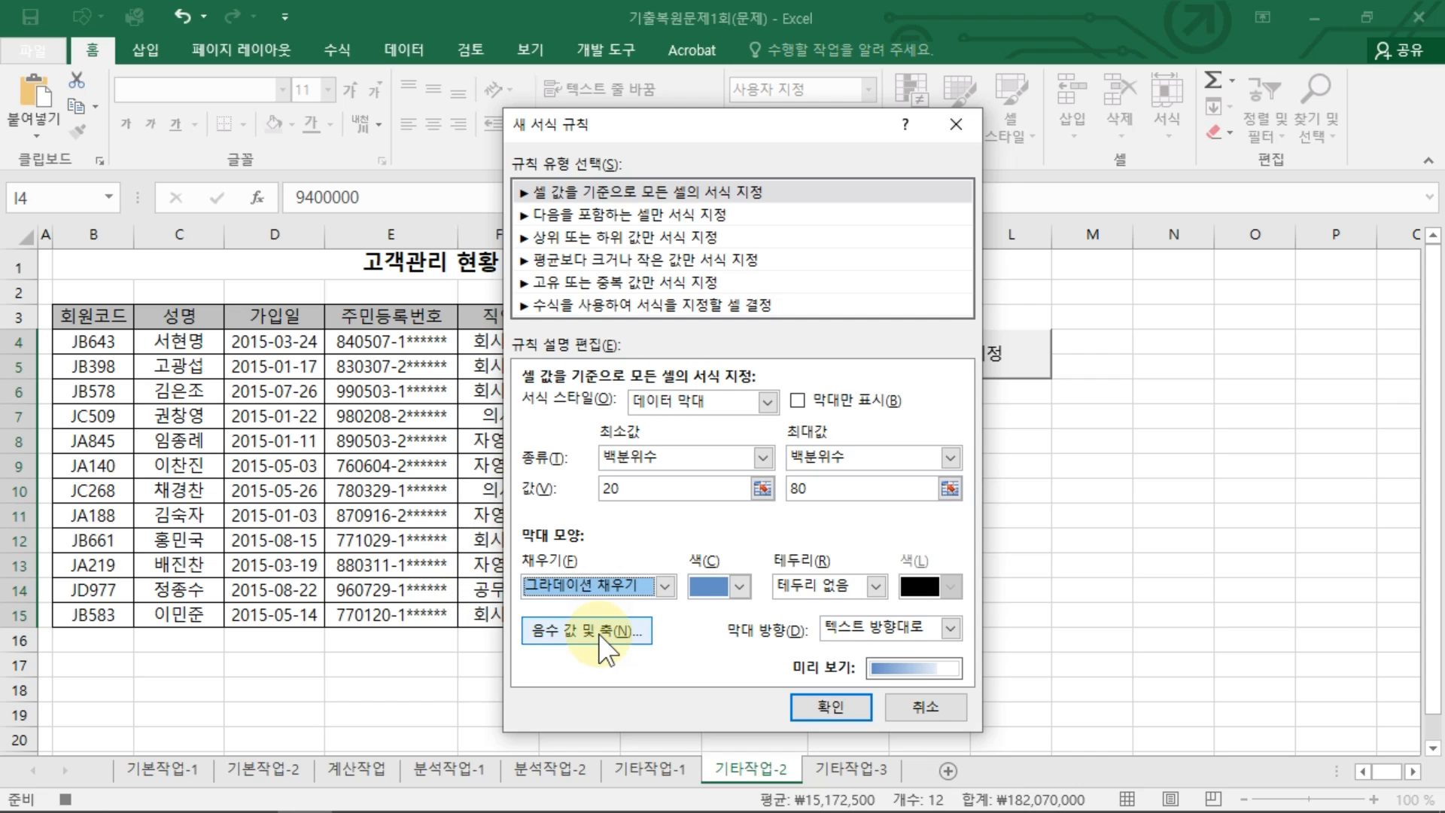
{"action": "left_click", "coordinate": [718, 585]}
{"action": "left_click", "coordinate": [718, 763]}
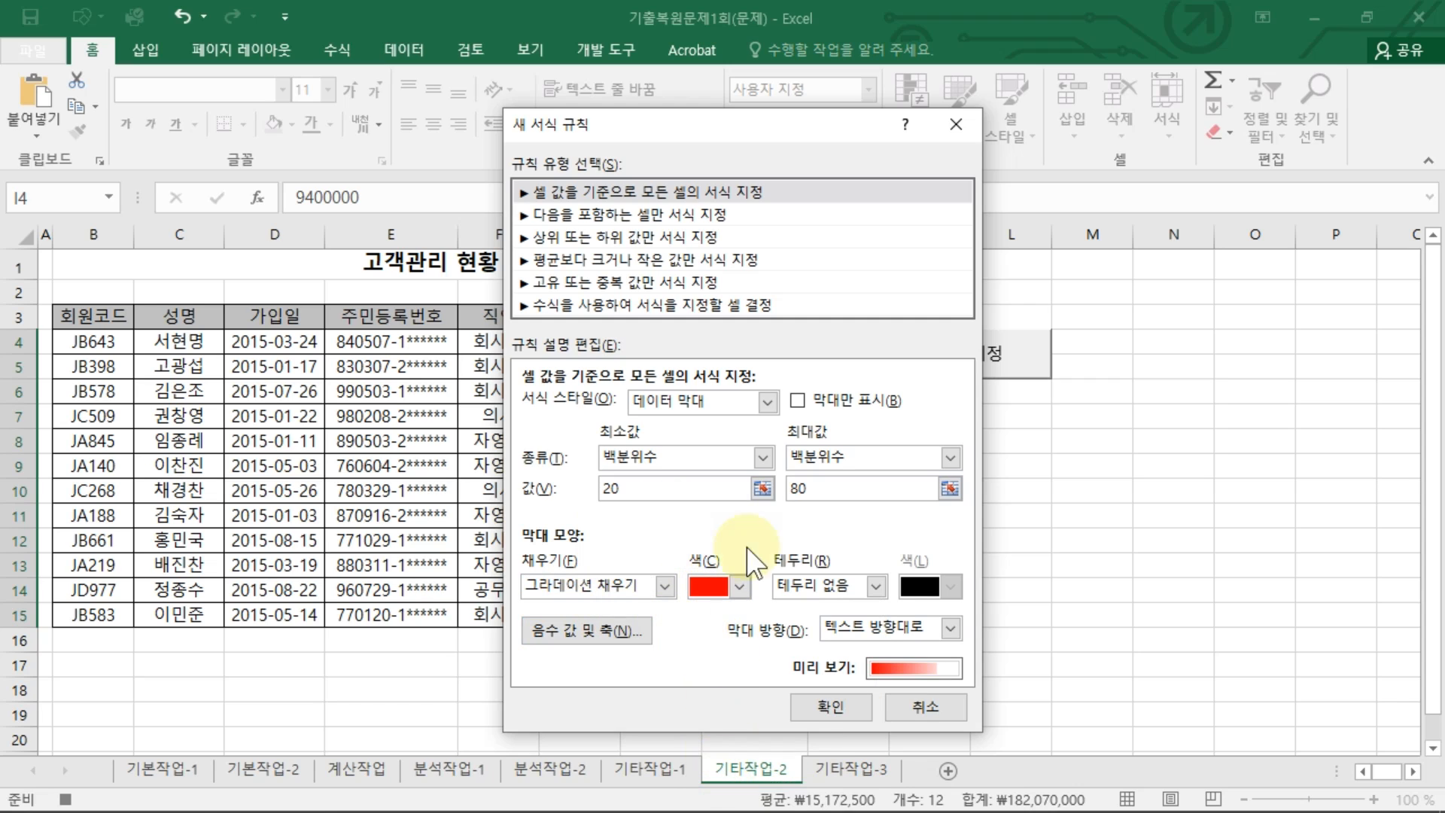
{"action": "key", "text": "ctrl+2"}
{"action": "mouse_move", "coordinate": [674, 518]}
{"action": "left_mouse_down"}
{"action": "mouse_move", "coordinate": [603, 445]}
{"action": "mouse_move", "coordinate": [728, 492]}
{"action": "left_mouse_up"}
{"action": "mouse_move", "coordinate": [860, 527]}
{"action": "left_mouse_down"}
{"action": "mouse_move", "coordinate": [789, 485]}
{"action": "mouse_move", "coordinate": [841, 516]}
{"action": "left_mouse_up"}
{"action": "mouse_move", "coordinate": [574, 621]}
{"action": "left_mouse_down"}
{"action": "mouse_move", "coordinate": [623, 604]}
{"action": "mouse_move", "coordinate": [585, 619]}
{"action": "left_mouse_up"}
{"action": "mouse_move", "coordinate": [730, 614]}
{"action": "left_mouse_down"}
{"action": "mouse_move", "coordinate": [682, 580]}
{"action": "mouse_move", "coordinate": [738, 611]}
{"action": "left_mouse_up"}
{"action": "left_click_drag", "start_coordinate": [823, 729], "coordinate": [851, 726]}
{"action": "key", "text": "Escape"}
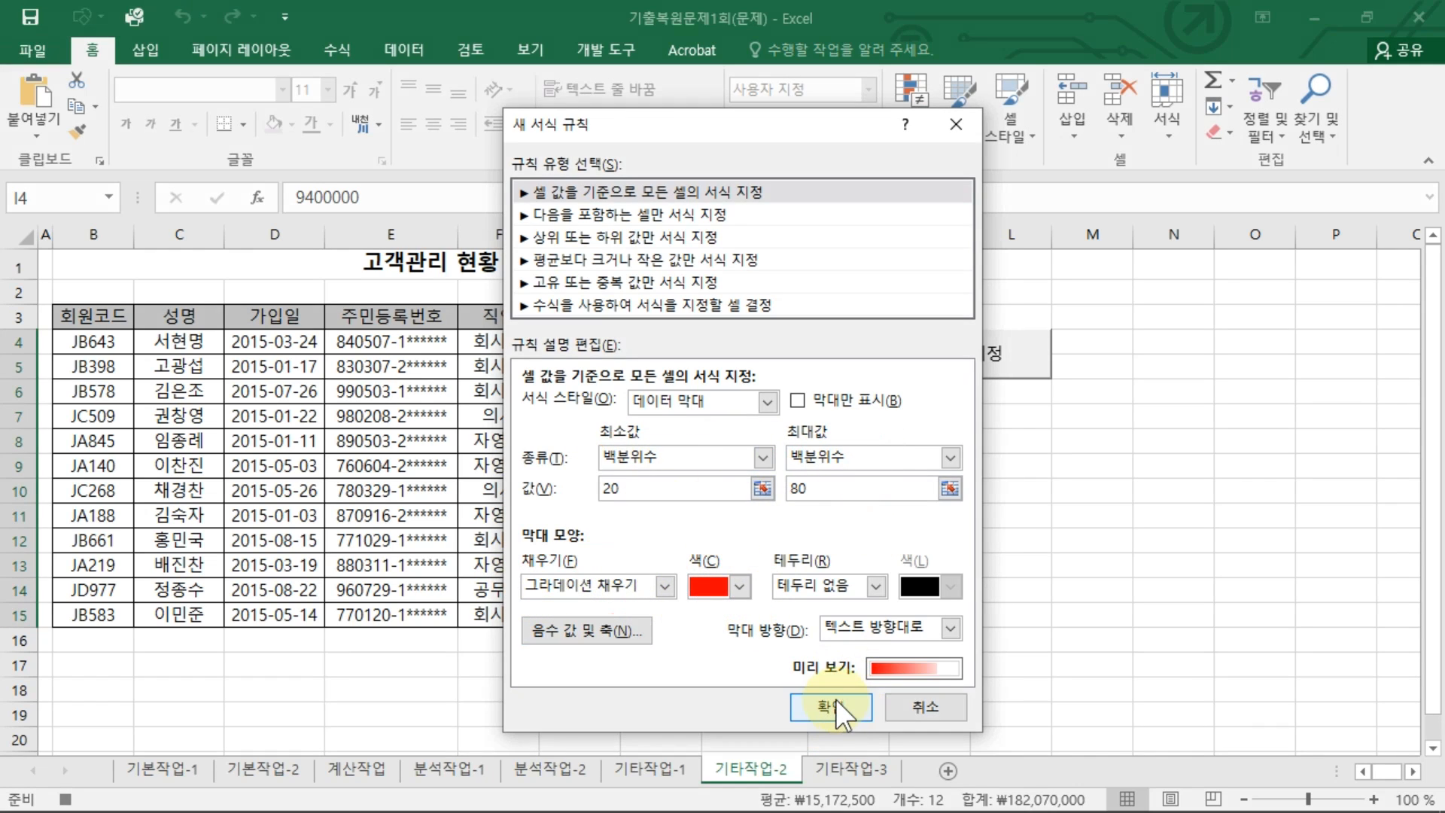
Apply the data bar rule to I4:I15, deselect the range and stop recording the macro
{"action": "left_click", "coordinate": [831, 709]}
{"action": "left_click", "coordinate": [861, 295]}
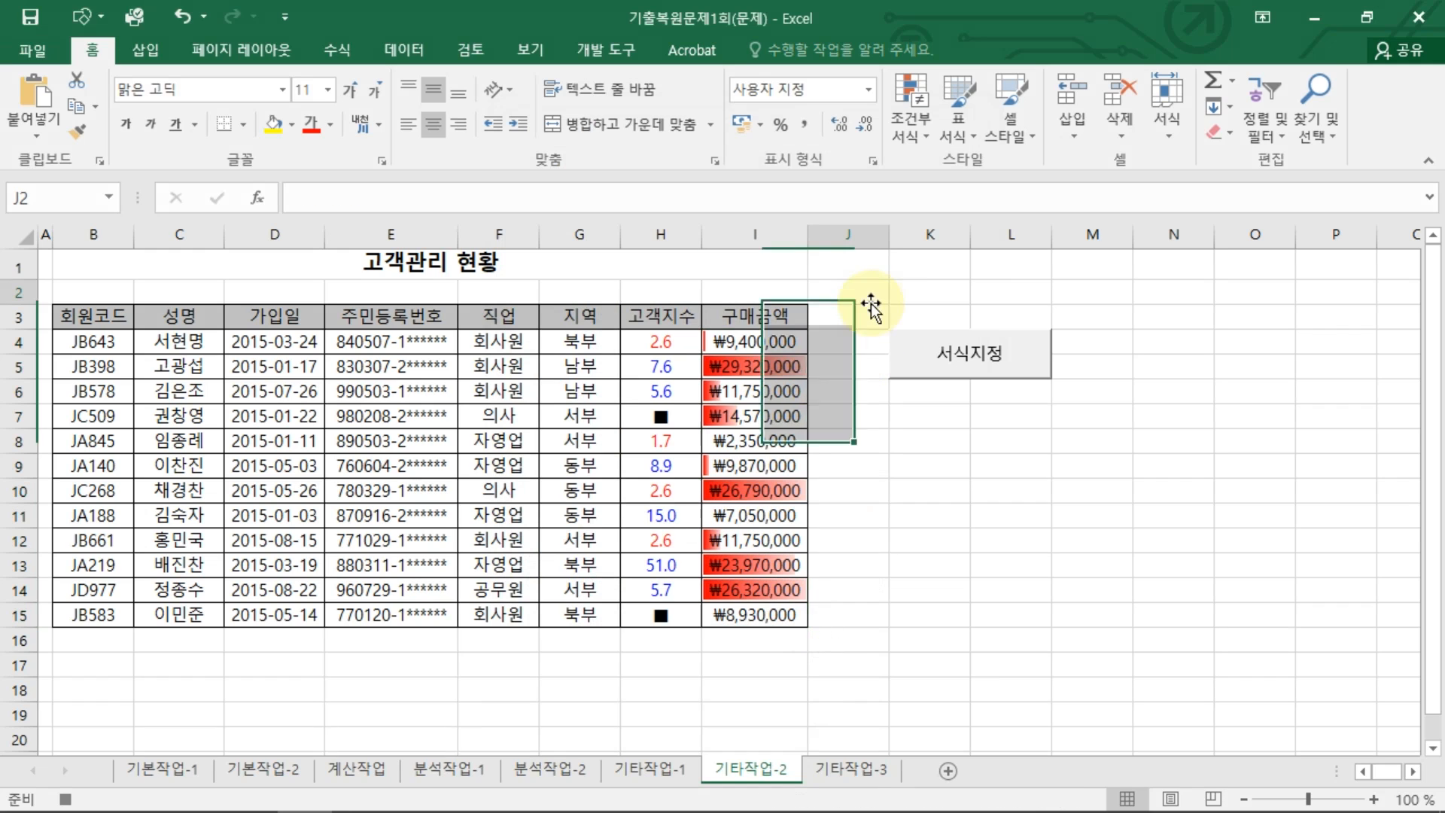
{"action": "left_click", "coordinate": [602, 47]}
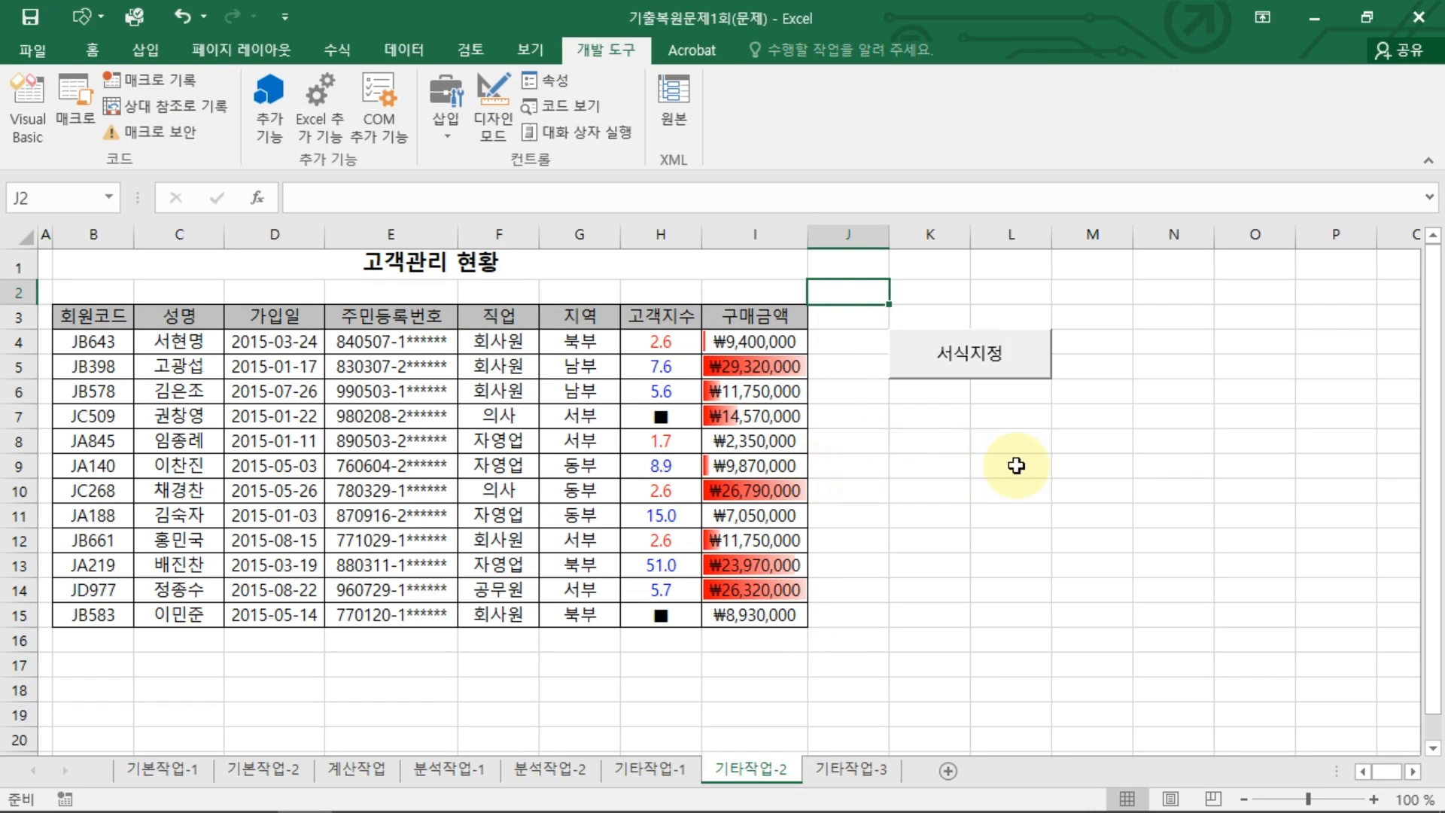
Draw a second form-control button over K7:L8 and assign the 막대그래프 macro to it
{"action": "left_click", "coordinate": [935, 416]}
{"action": "left_click_drag", "start_coordinate": [935, 416], "coordinate": [993, 439]}
{"action": "left_click", "coordinate": [445, 113]}
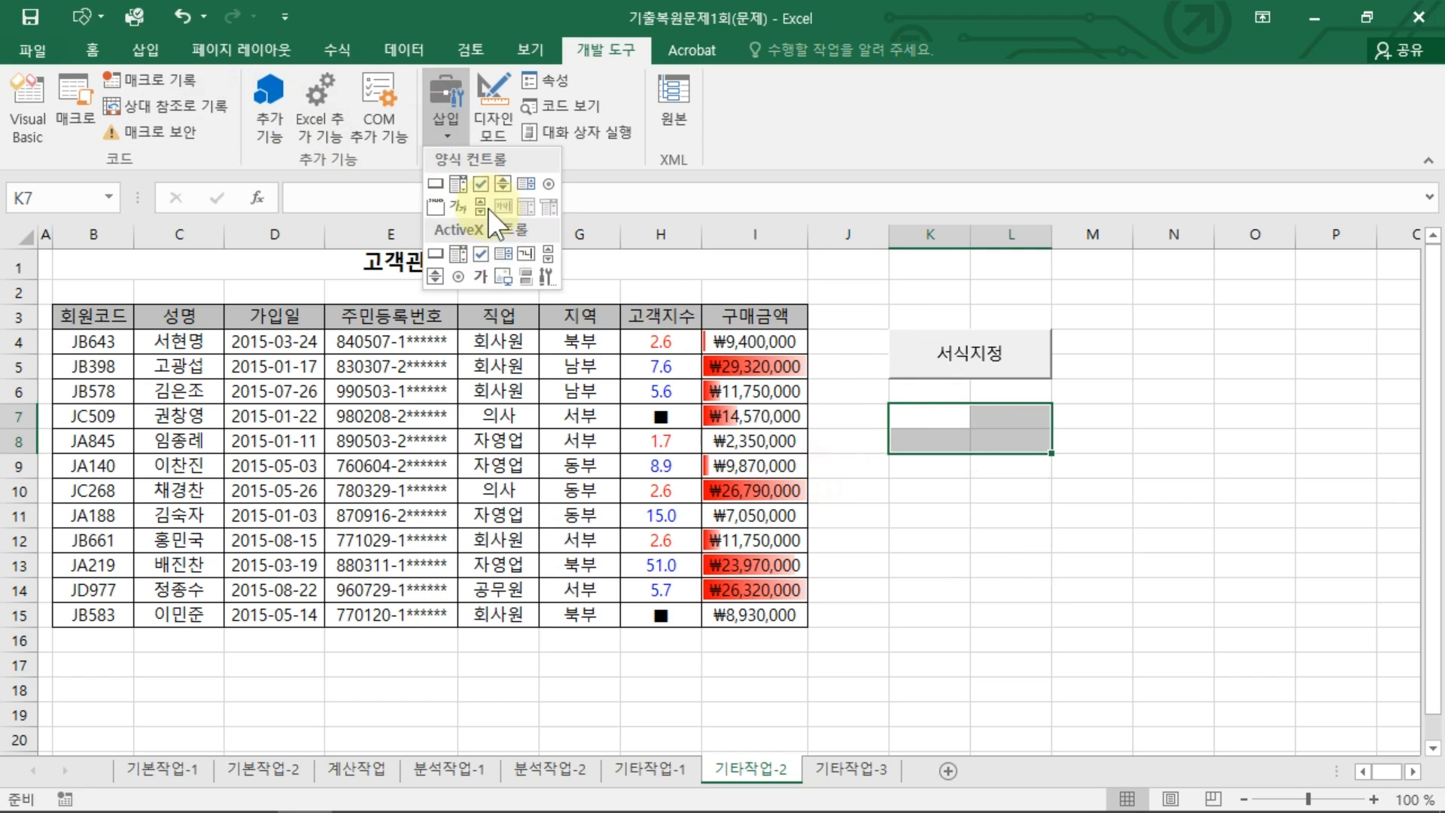
{"action": "left_click", "coordinate": [434, 181]}
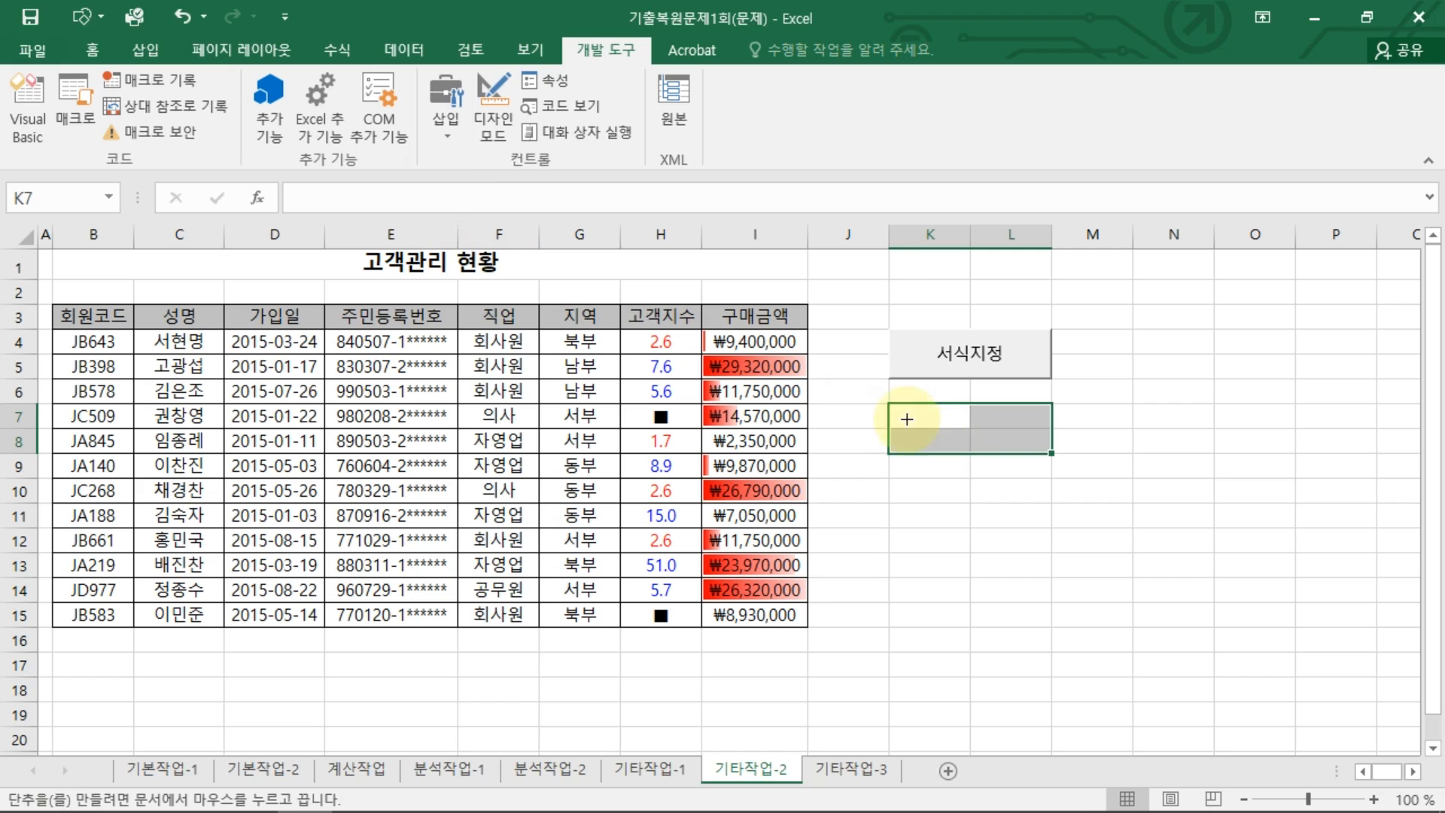
{"action": "left_click_drag", "start_coordinate": [893, 407], "coordinate": [1051, 452]}
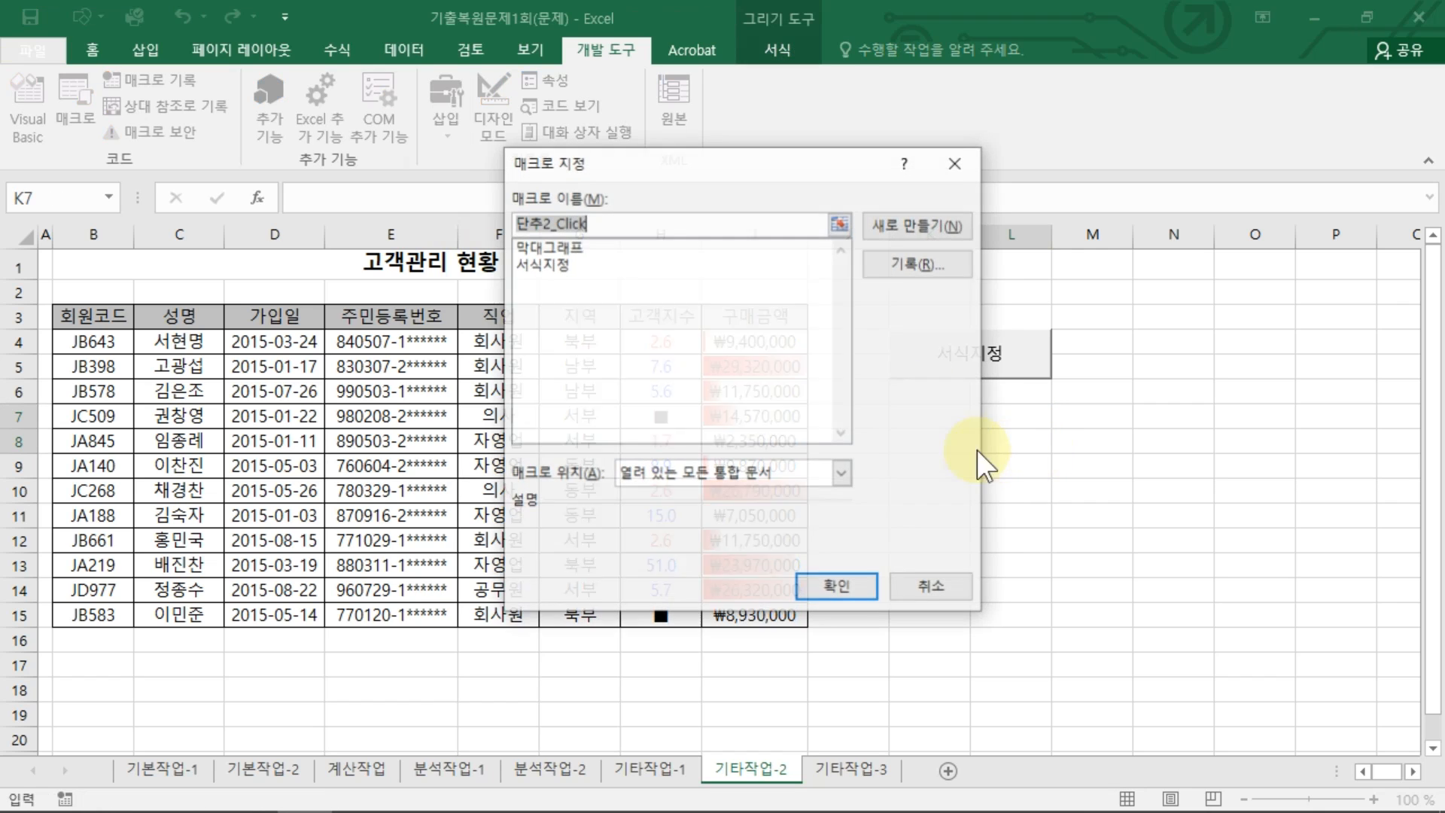
{"action": "left_click", "coordinate": [547, 247]}
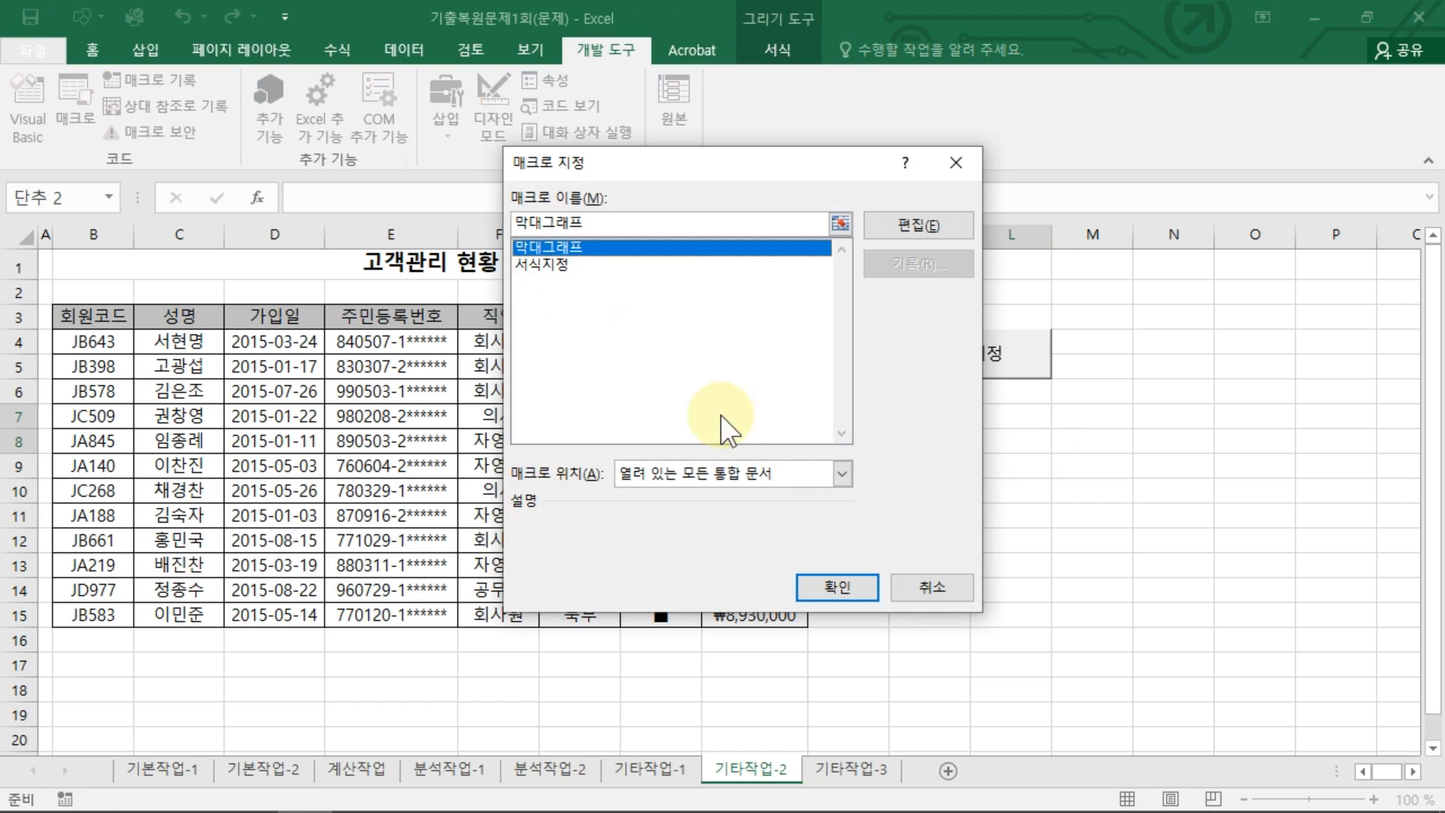
{"action": "left_click", "coordinate": [853, 589]}
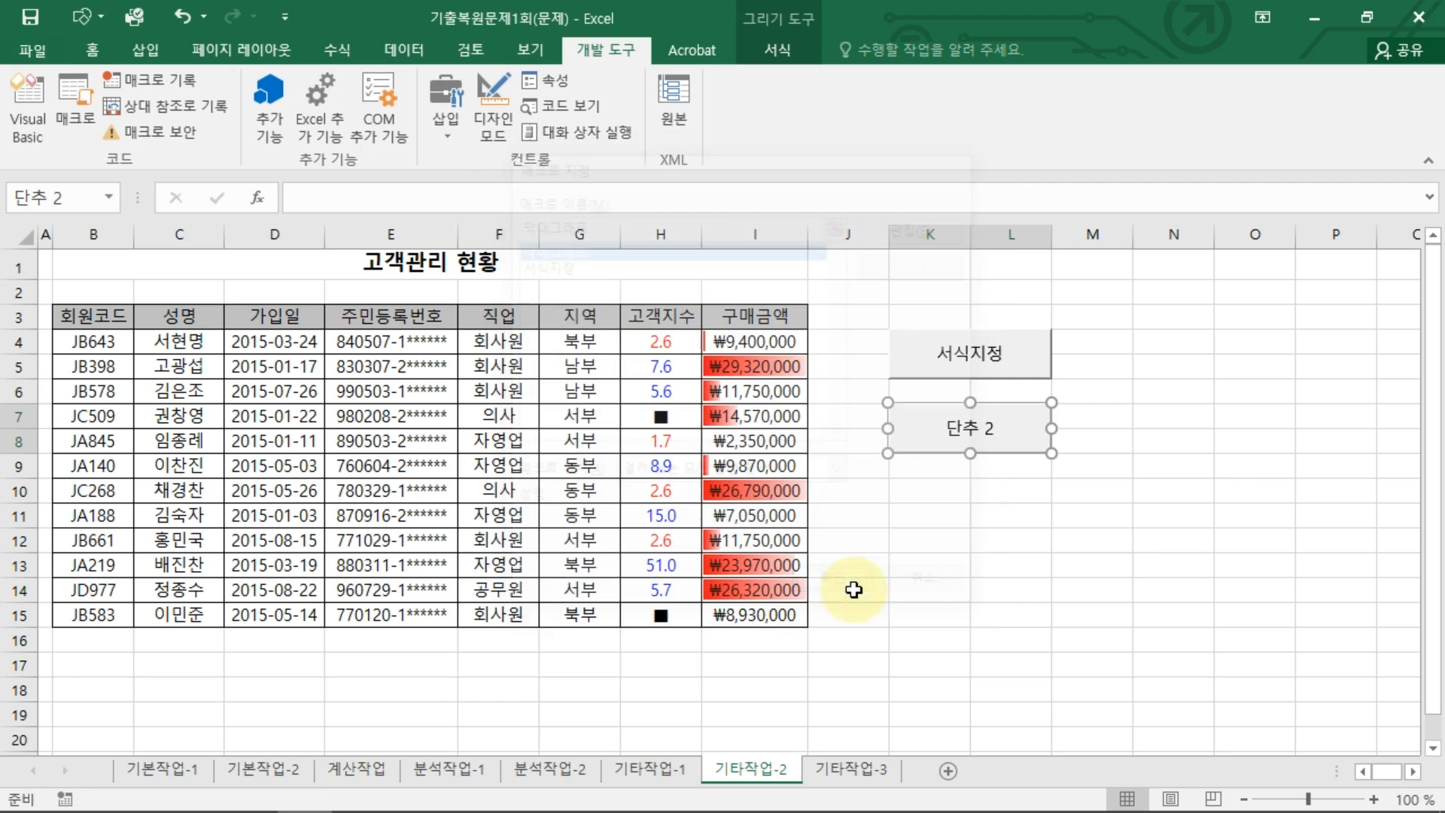
Replace the caption of the button over K7:L8 with 막대그래프
{"action": "left_click", "coordinate": [1202, 495]}
{"action": "right_click", "coordinate": [940, 432]}
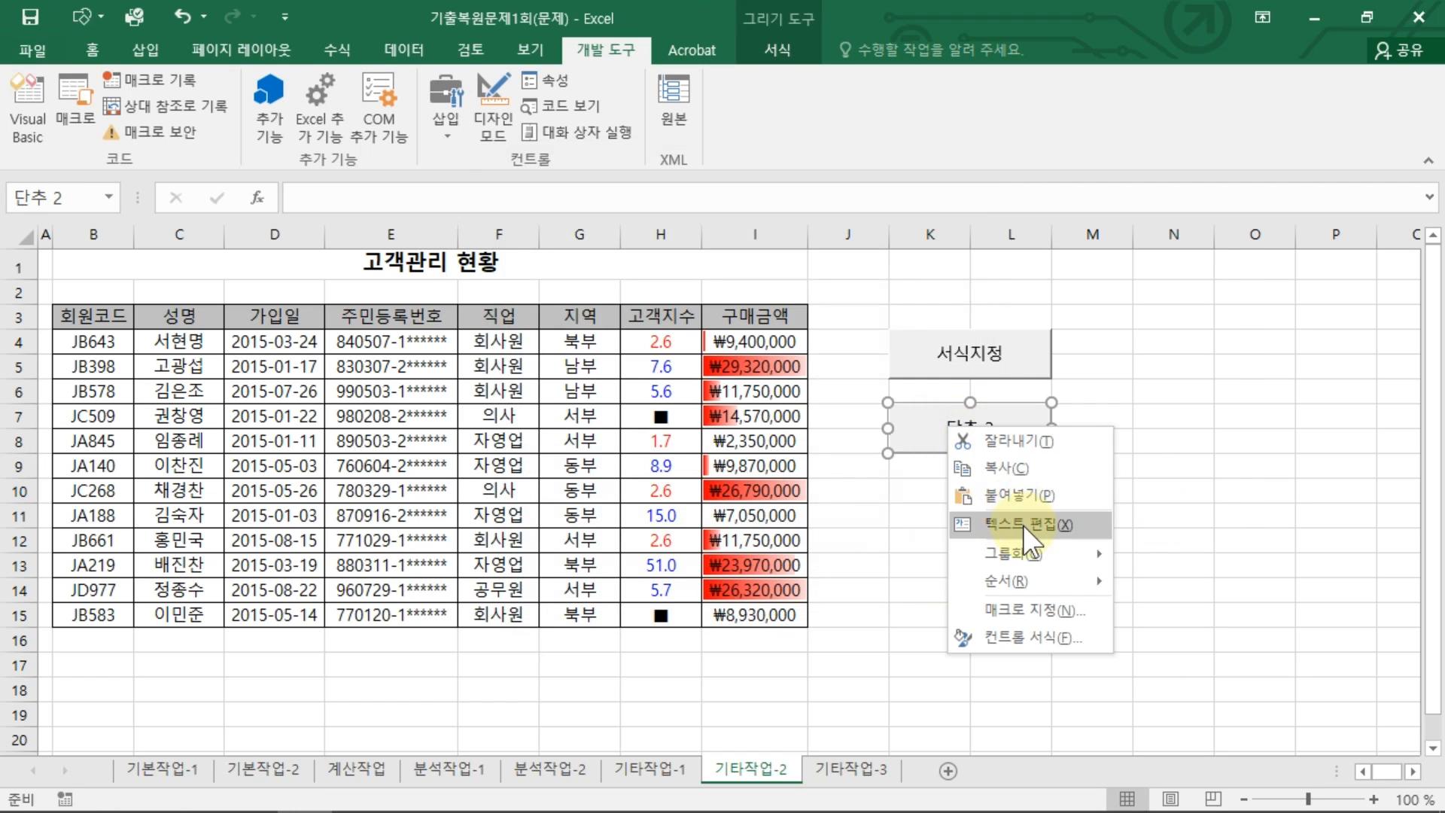
{"action": "left_click", "coordinate": [1001, 525]}
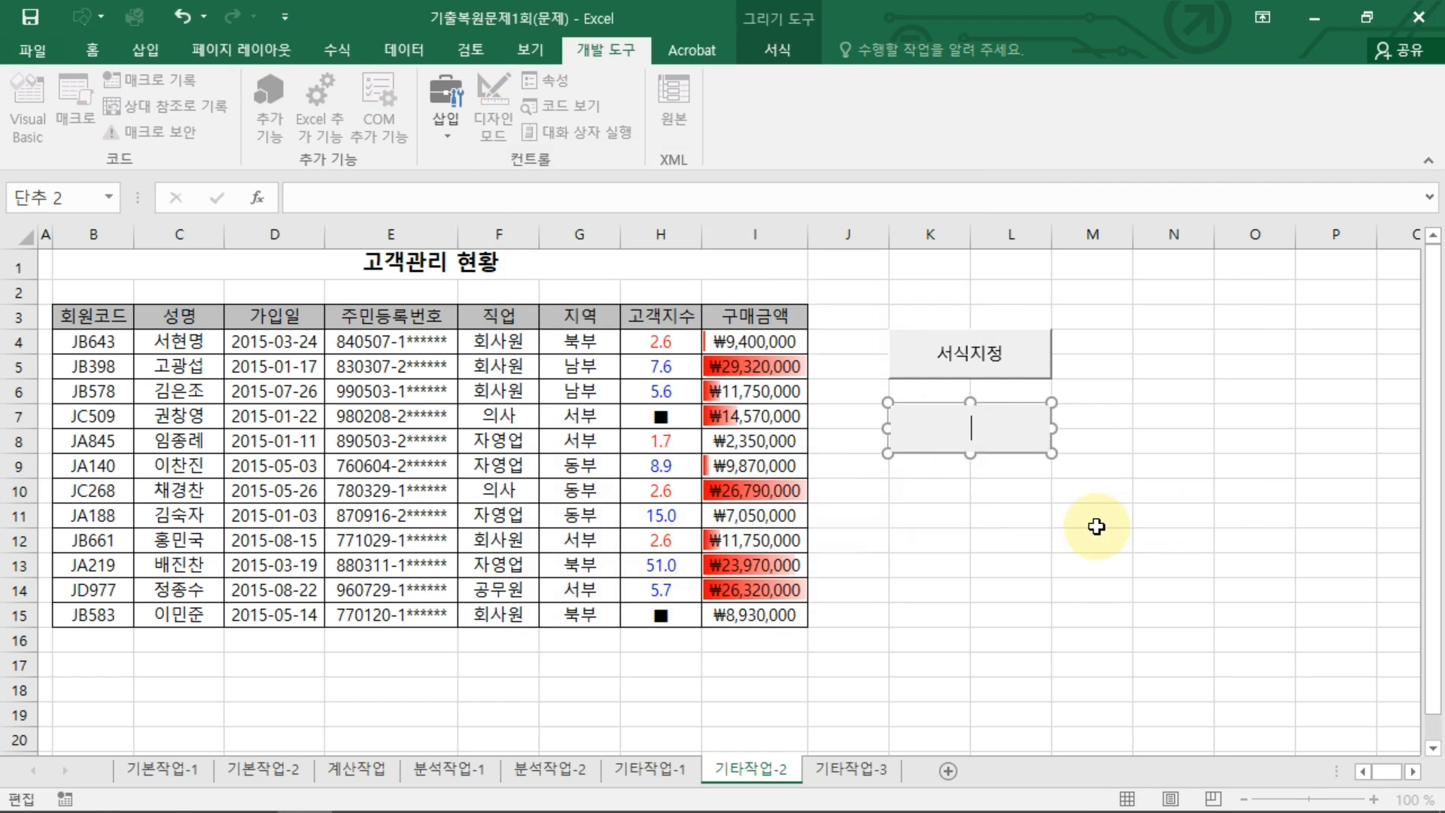
{"action": "type", "text": "막대그래프"}
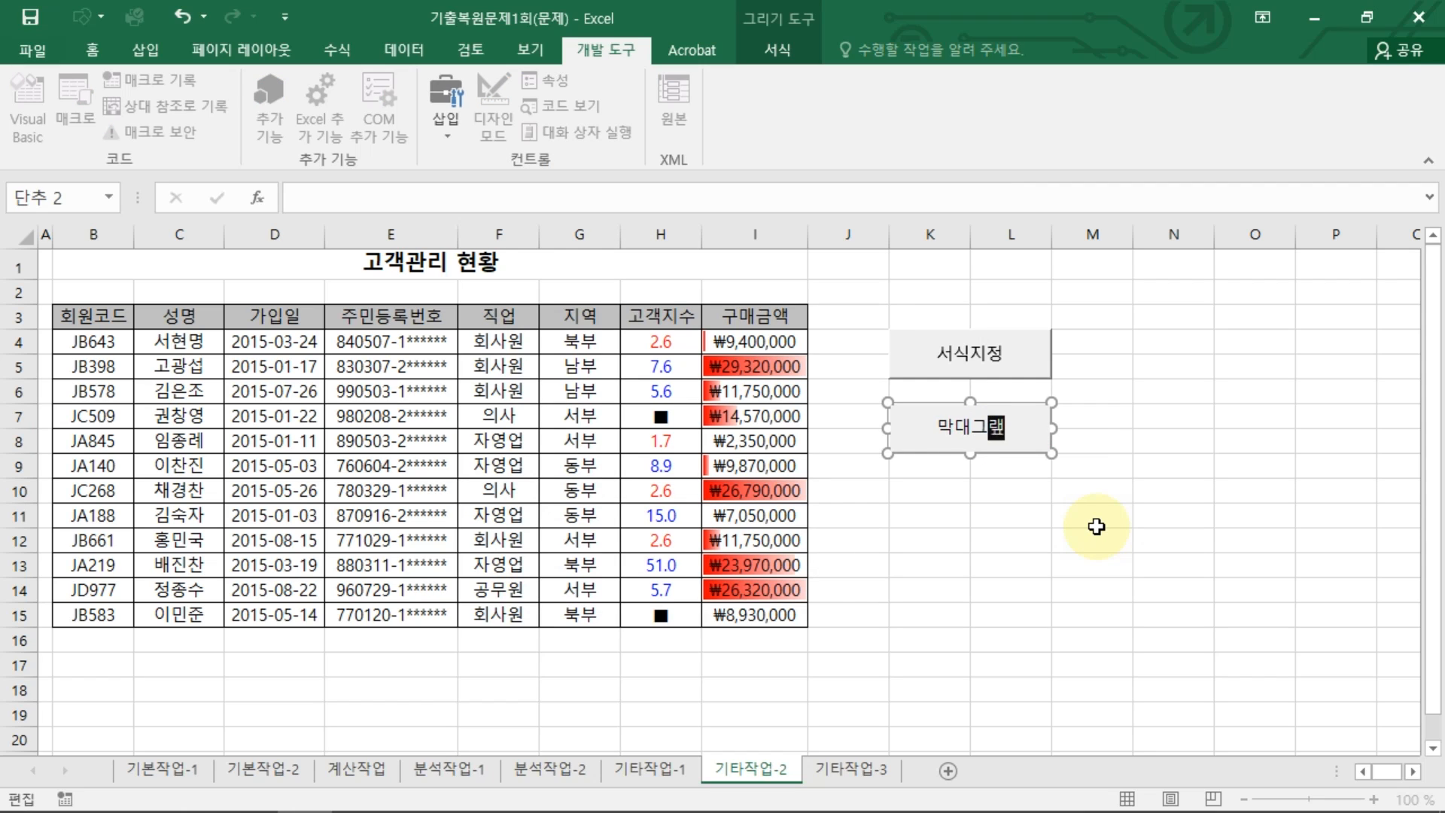
{"action": "left_click", "coordinate": [1098, 527]}
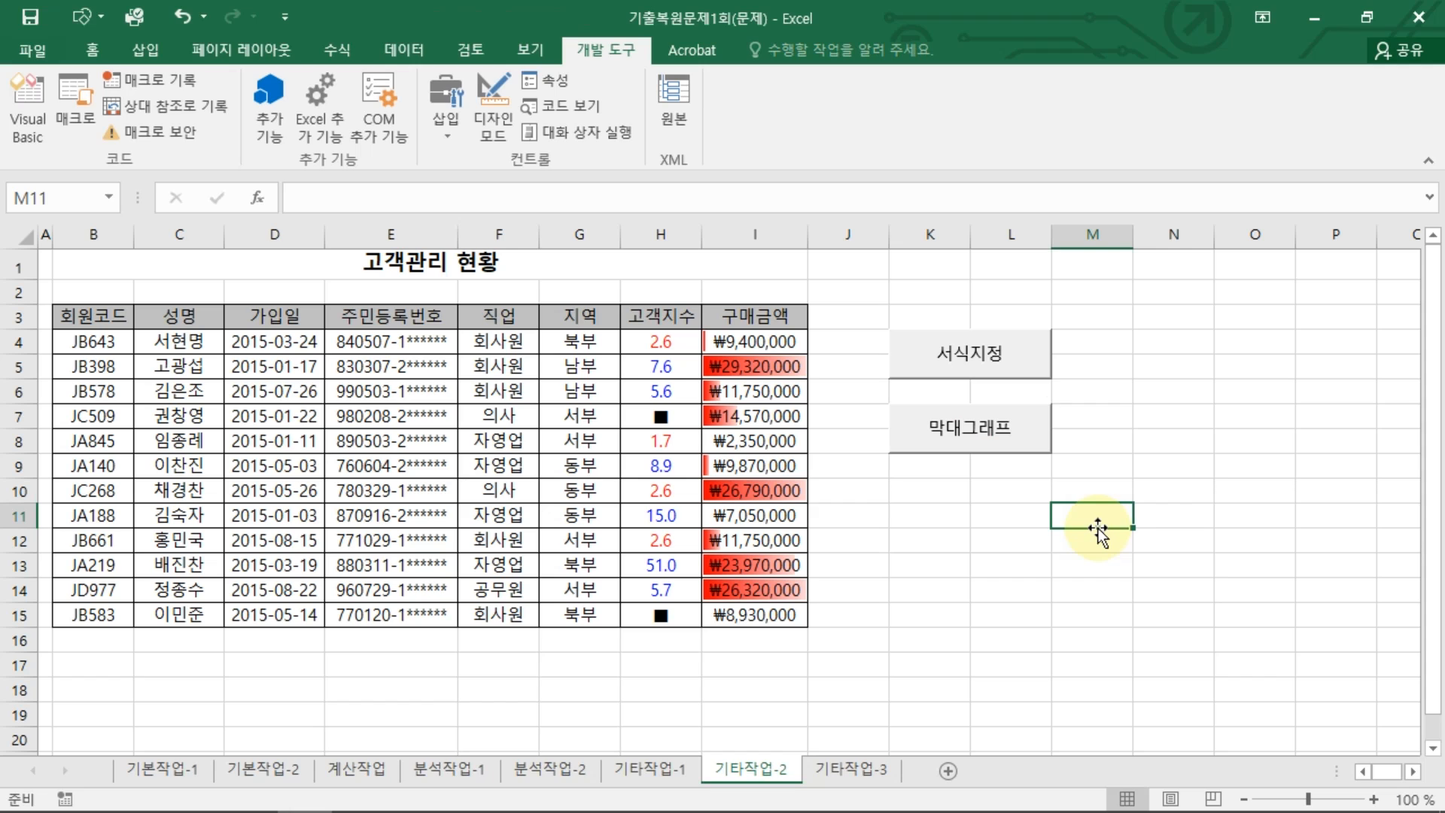
Run the 막대그래프 and 서식지정 buttons alternately to test both macros
{"action": "left_click", "coordinate": [1005, 427]}
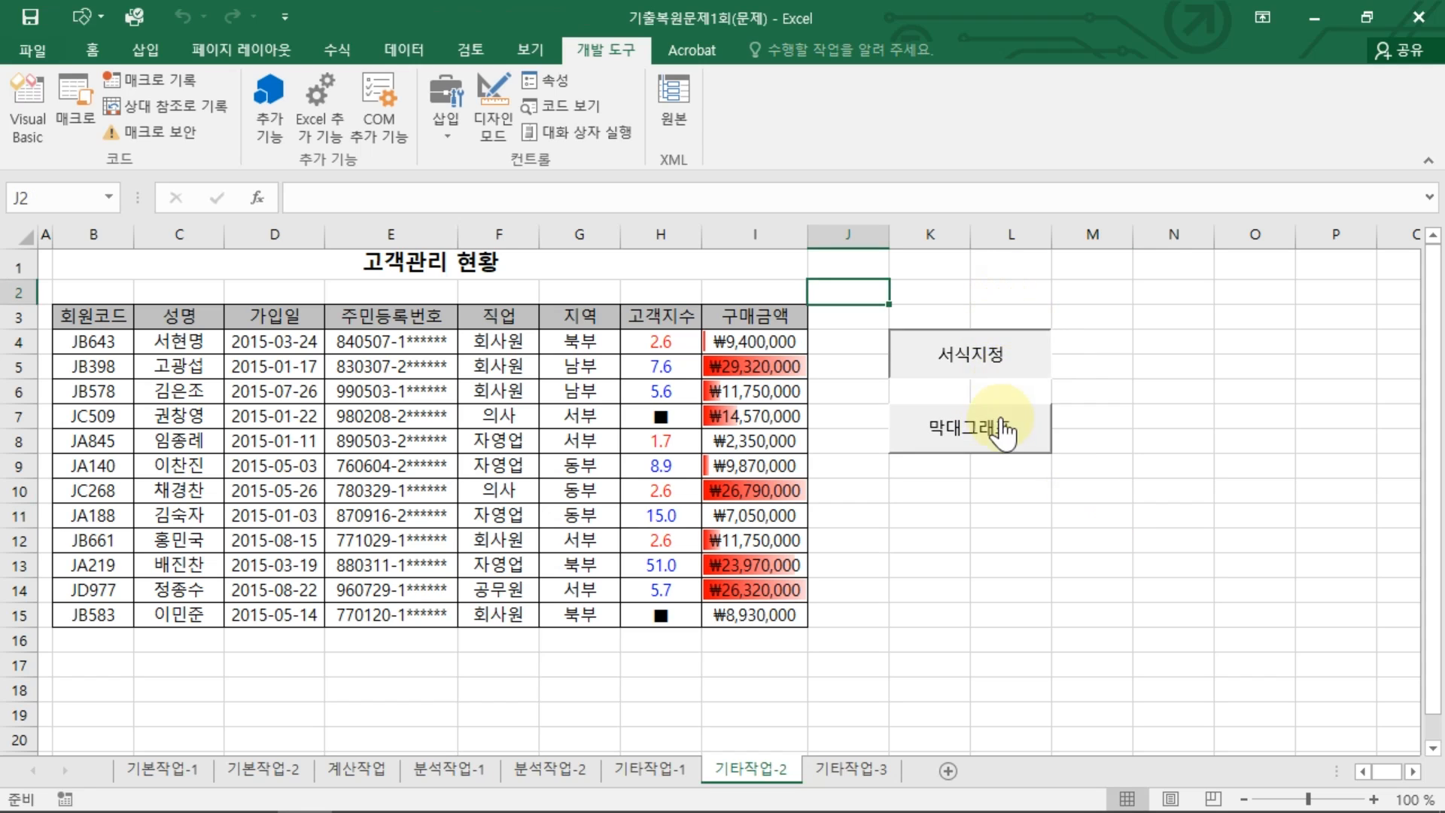
{"action": "left_click", "coordinate": [997, 365]}
{"action": "left_click", "coordinate": [993, 422]}
{"action": "left_click", "coordinate": [995, 367]}
{"action": "left_click", "coordinate": [995, 420]}
{"action": "left_click", "coordinate": [993, 366]}
{"action": "left_click", "coordinate": [991, 422]}
{"action": "left_click", "coordinate": [987, 360]}
{"action": "left_click", "coordinate": [983, 420]}
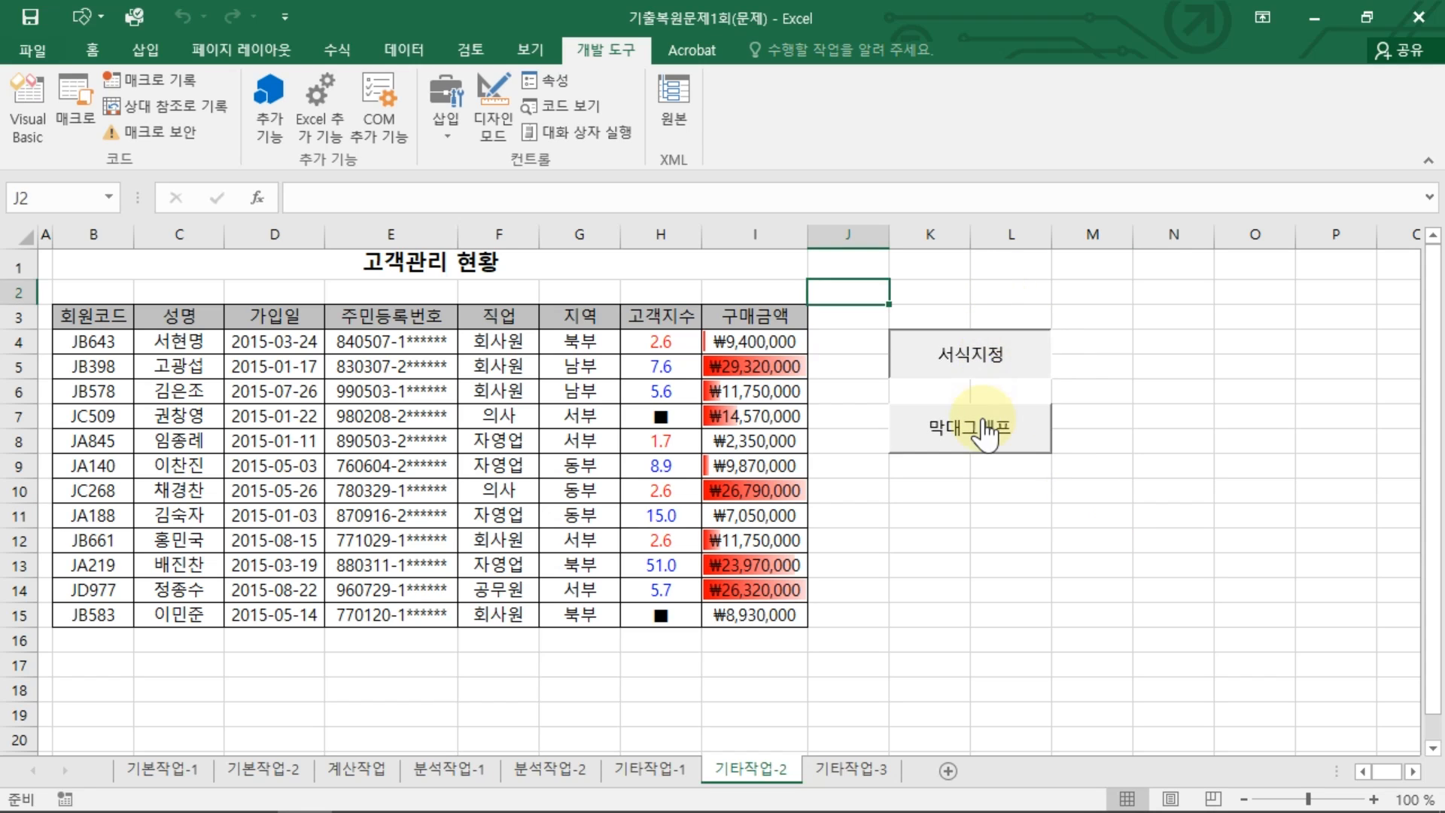
Test the 서식지정 and 막대그래프 macro buttons on the 고객관리 현황 table
{"action": "left_click", "coordinate": [978, 362]}
{"action": "left_click", "coordinate": [982, 425]}
{"action": "left_click", "coordinate": [979, 361]}
{"action": "left_click", "coordinate": [982, 425]}
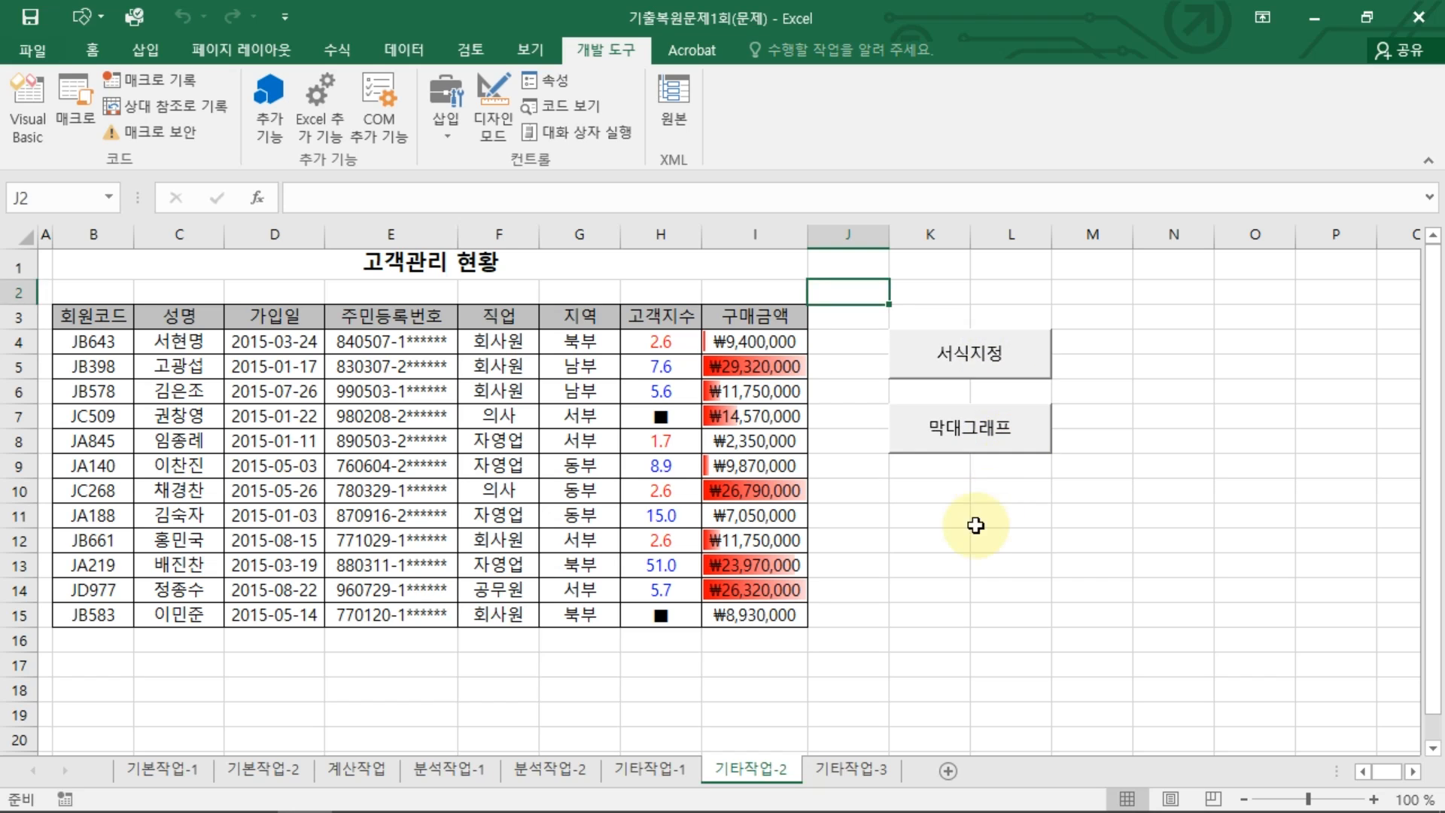
{"action": "left_click", "coordinate": [975, 528]}
{"action": "left_click", "coordinate": [960, 362]}
{"action": "left_click", "coordinate": [936, 441]}
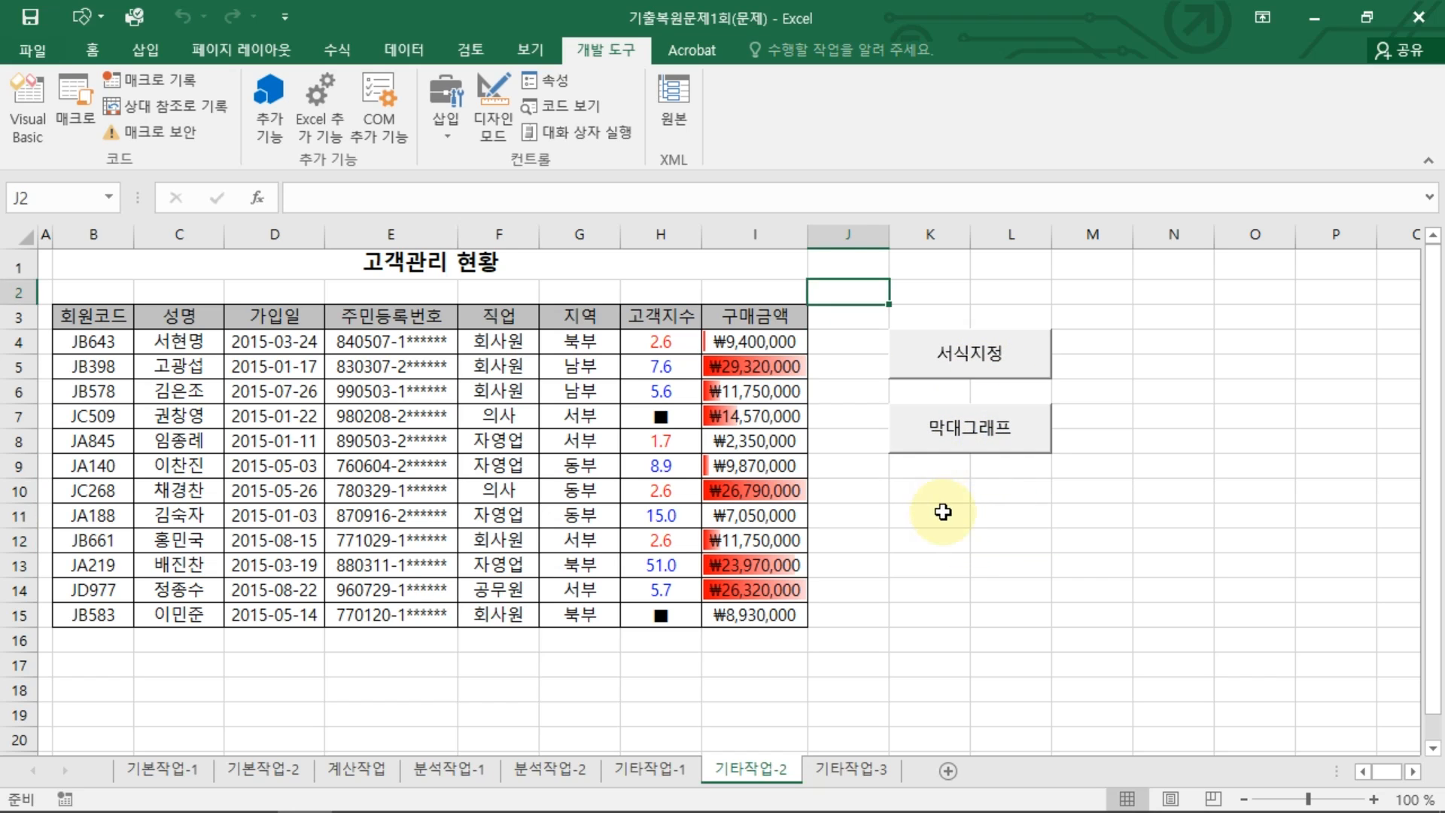
{"action": "left_click", "coordinate": [943, 512]}
{"action": "left_click", "coordinate": [963, 373]}
{"action": "left_click", "coordinate": [950, 429]}
{"action": "left_click", "coordinate": [873, 507]}
{"action": "left_click", "coordinate": [690, 447]}
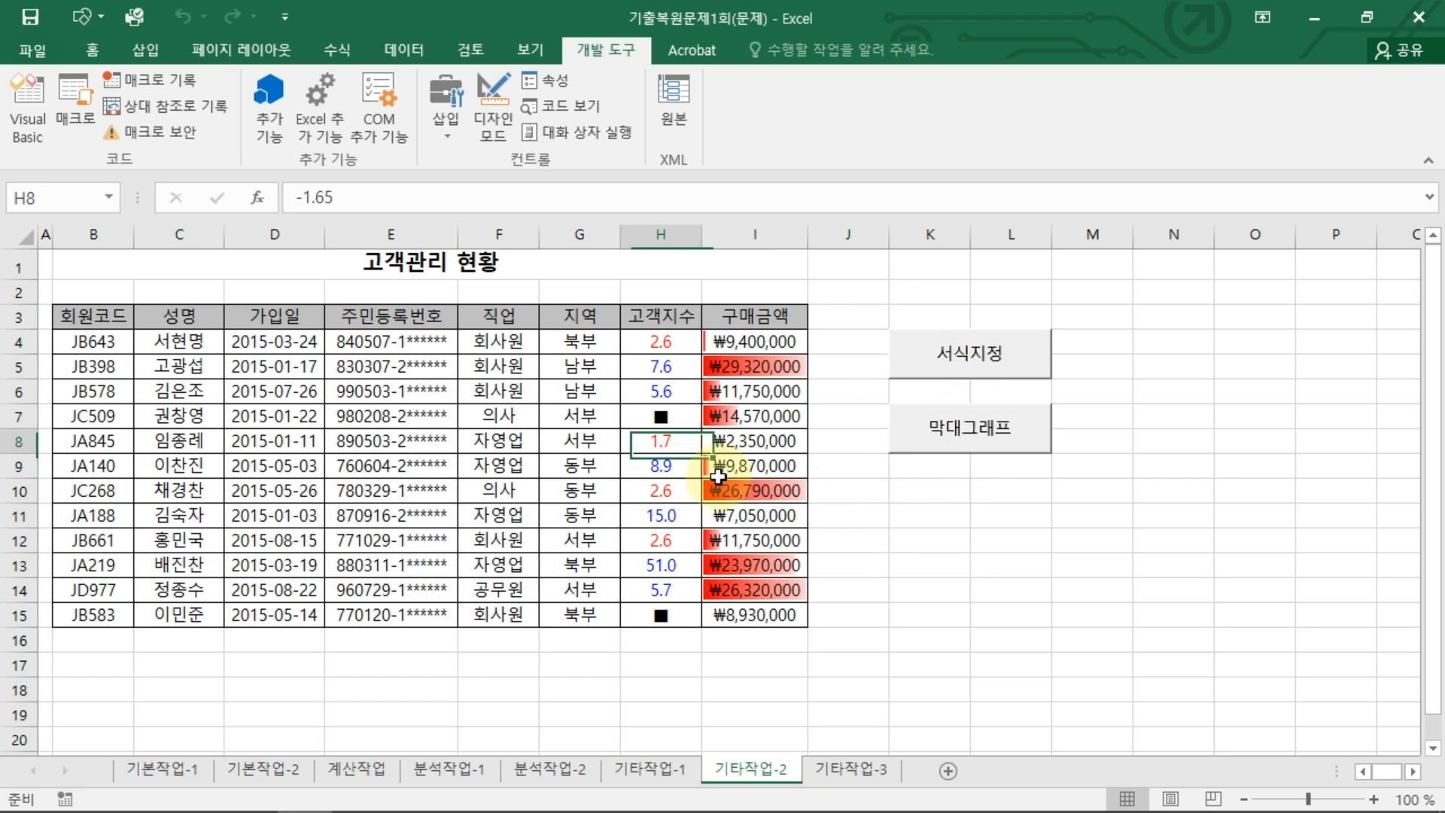
{"action": "left_click", "coordinate": [988, 589]}
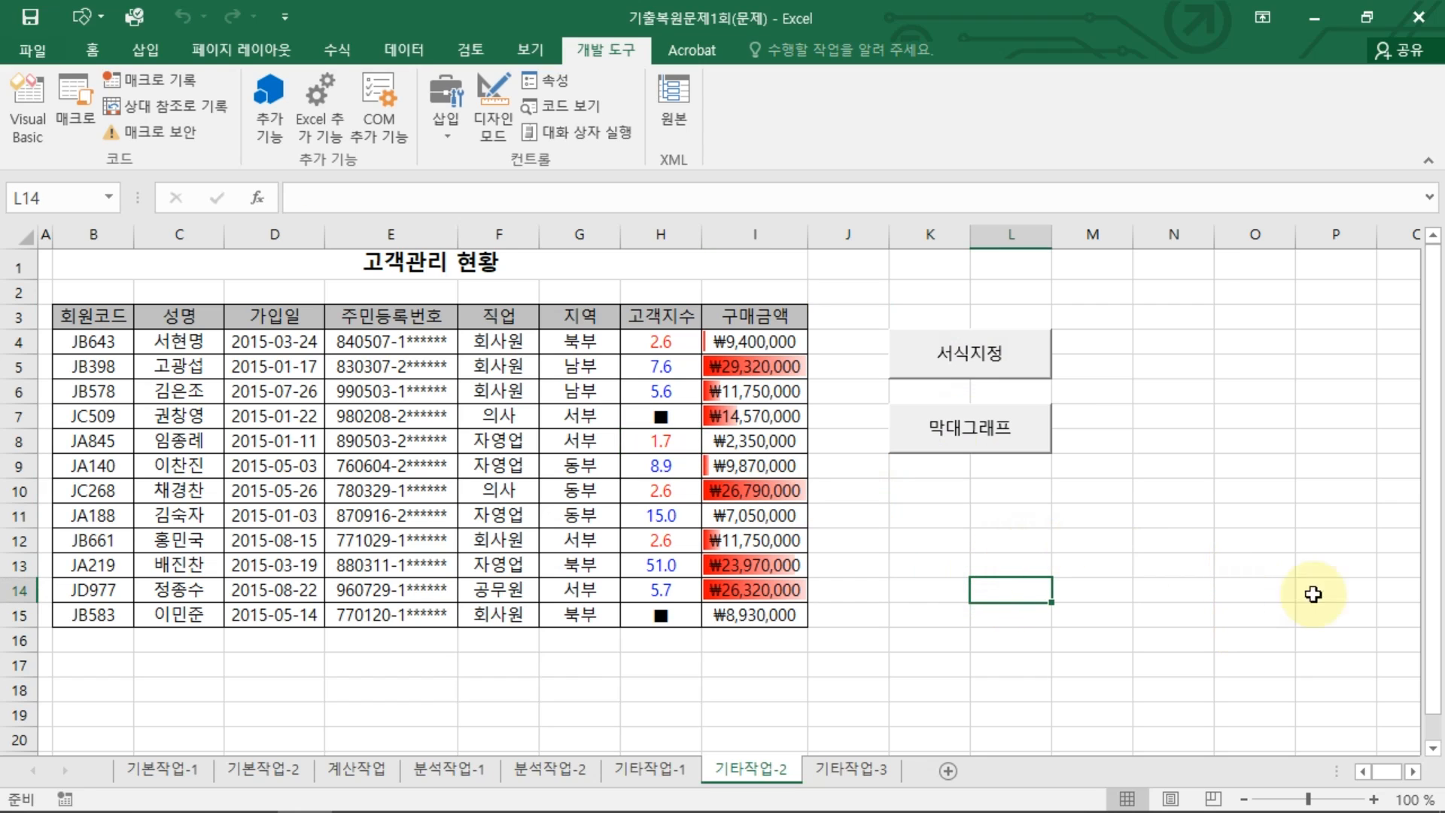
Go to the 기타작업-3 sheet
{"action": "key", "text": "ctrl+Page_Down"}
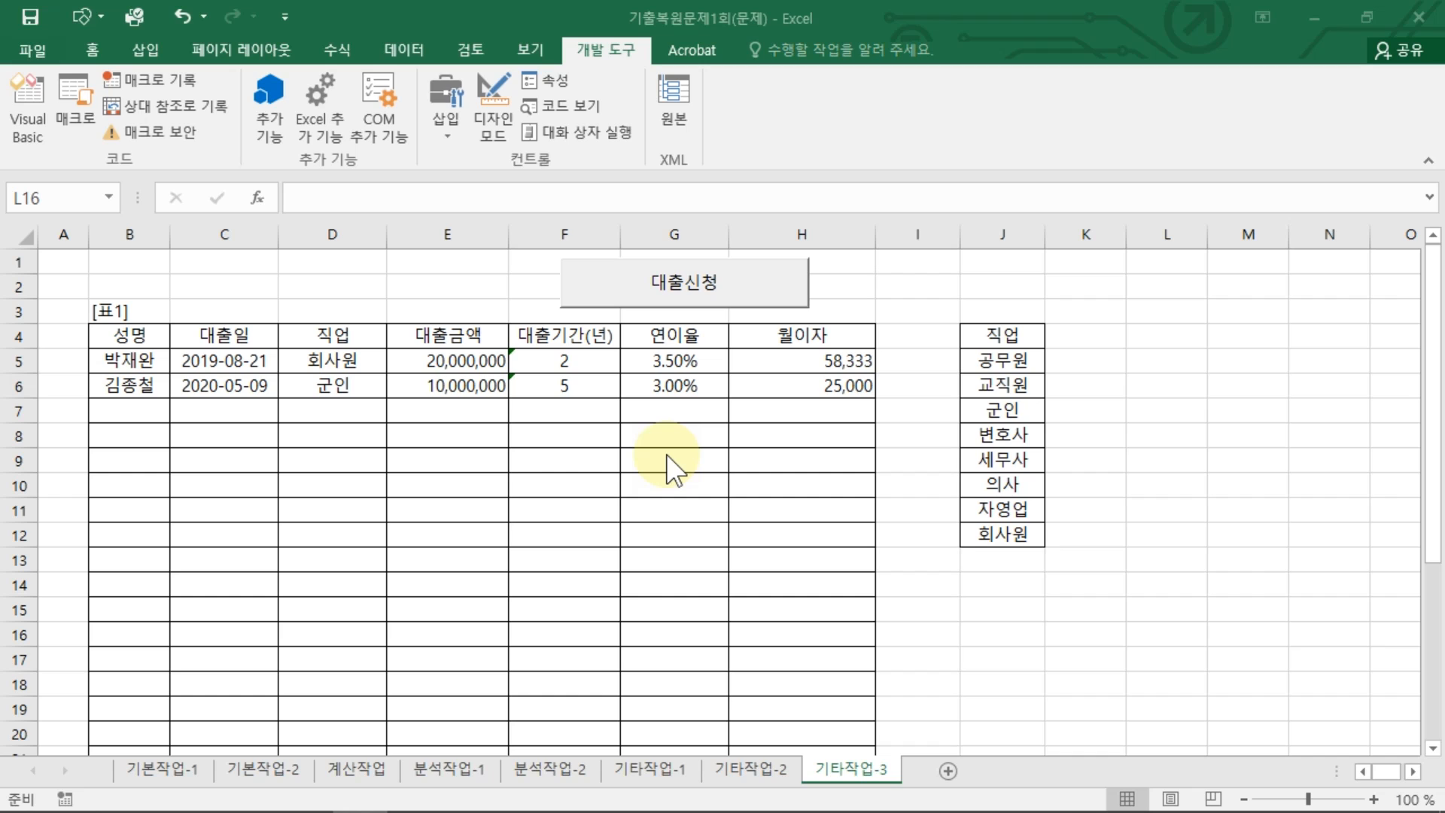
{"action": "key", "text": "ctrl+shift+d"}
{"action": "mouse_move", "coordinate": [678, 375]}
{"action": "left_mouse_down"}
{"action": "mouse_move", "coordinate": [707, 421]}
{"action": "mouse_move", "coordinate": [667, 433]}
{"action": "left_mouse_up"}
{"action": "left_click_drag", "start_coordinate": [724, 388], "coordinate": [711, 441]}
{"action": "left_click_drag", "start_coordinate": [709, 402], "coordinate": [741, 400]}
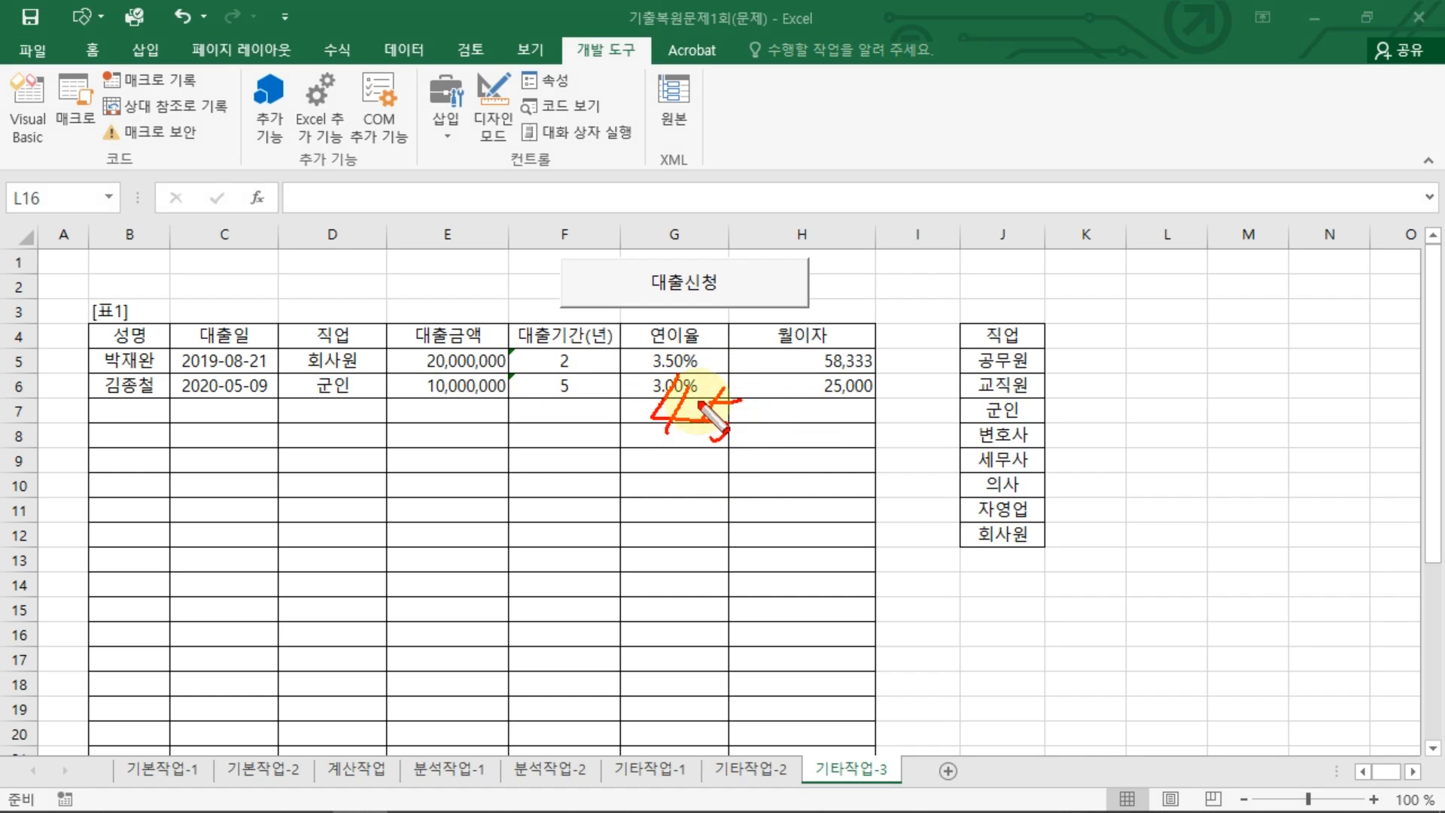
{"action": "key", "text": "Escape"}
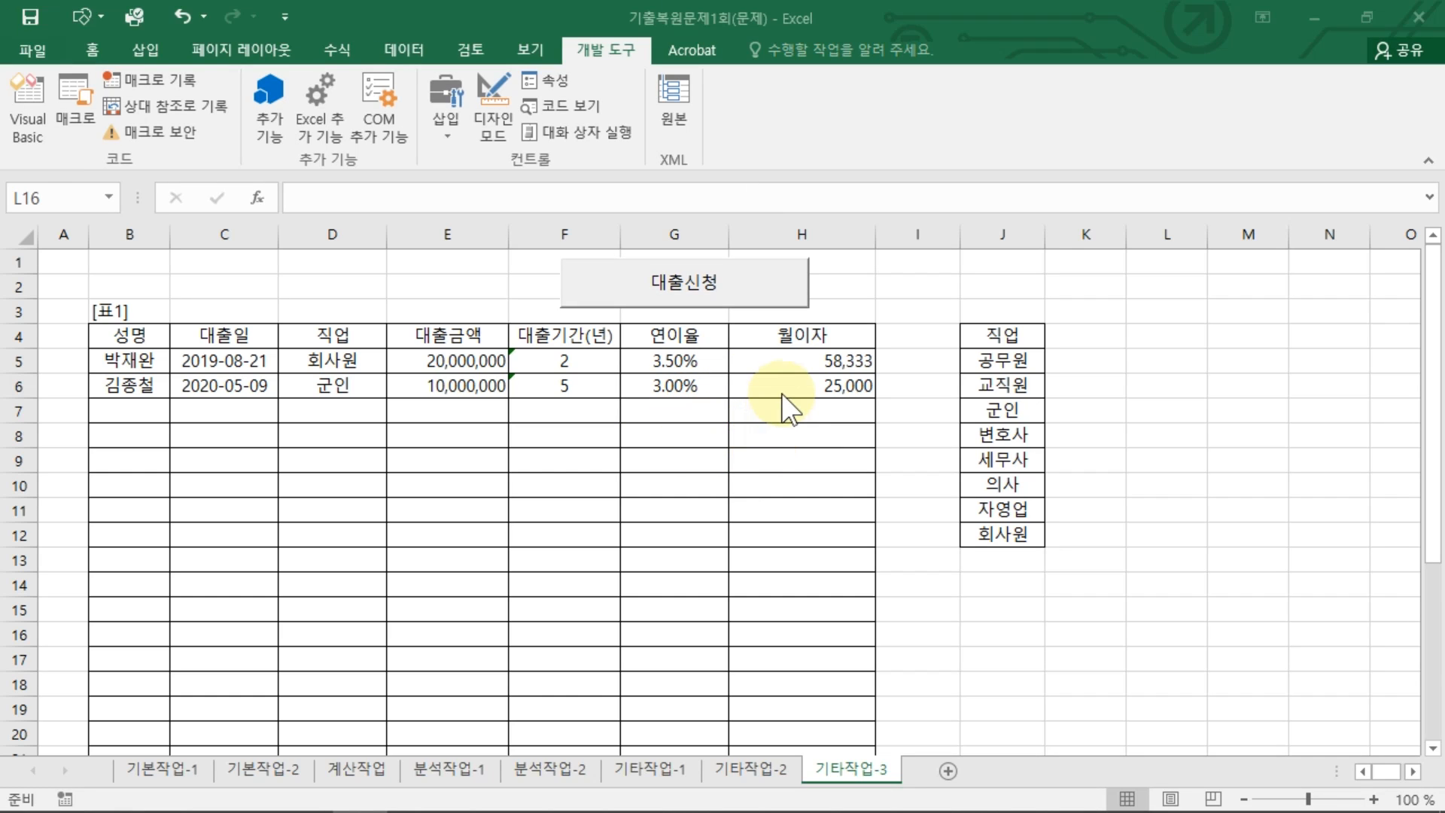
{"action": "left_click", "coordinate": [912, 380]}
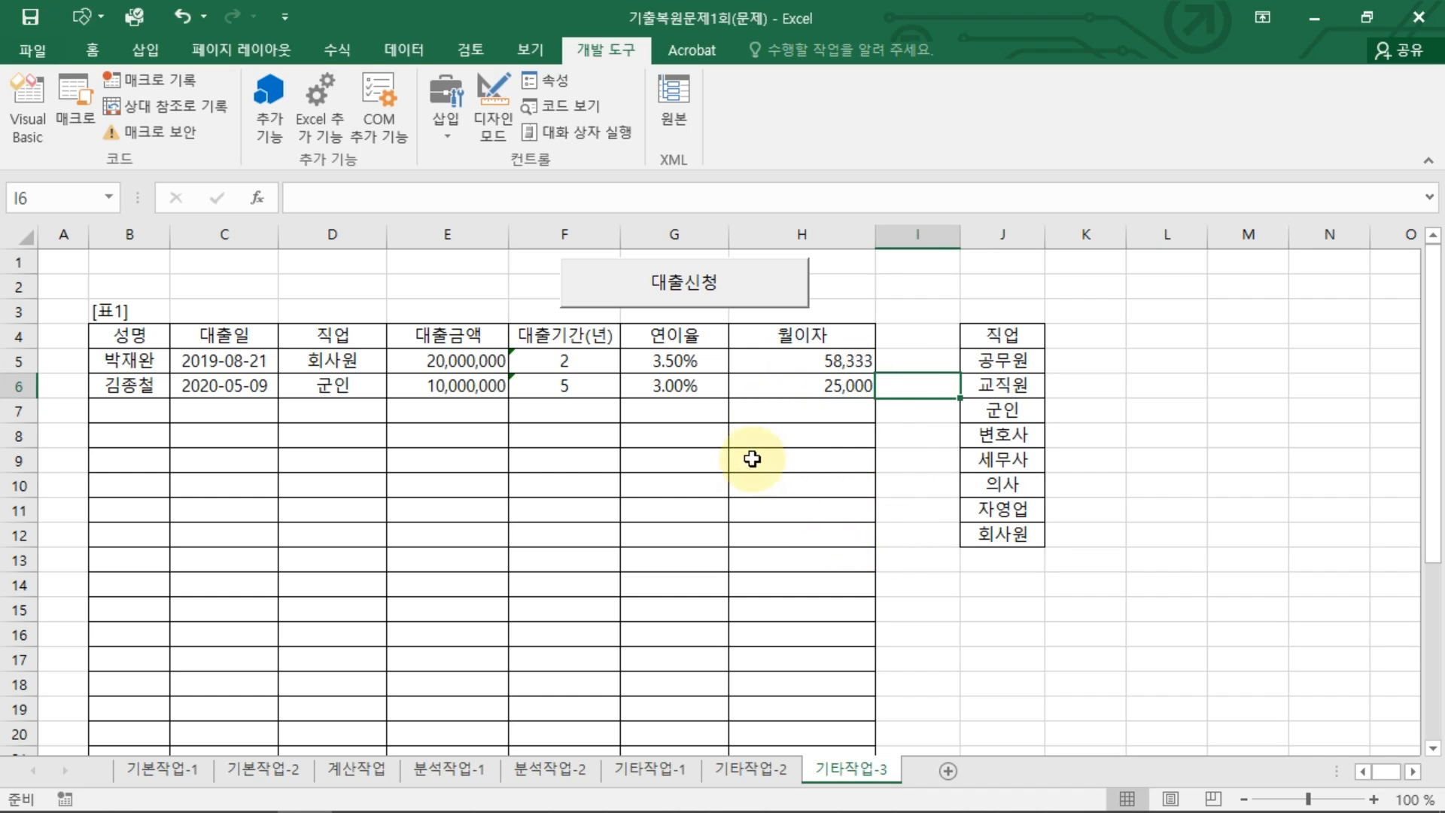
{"action": "mouse_move", "coordinate": [971, 286]}
{"action": "left_mouse_down"}
{"action": "mouse_move", "coordinate": [965, 320]}
{"action": "mouse_move", "coordinate": [1006, 270]}
{"action": "mouse_move", "coordinate": [955, 331]}
{"action": "left_mouse_up"}
{"action": "mouse_move", "coordinate": [766, 309]}
{"action": "left_mouse_down"}
{"action": "mouse_move", "coordinate": [747, 283]}
{"action": "mouse_move", "coordinate": [790, 305]}
{"action": "mouse_move", "coordinate": [769, 313]}
{"action": "left_mouse_up"}
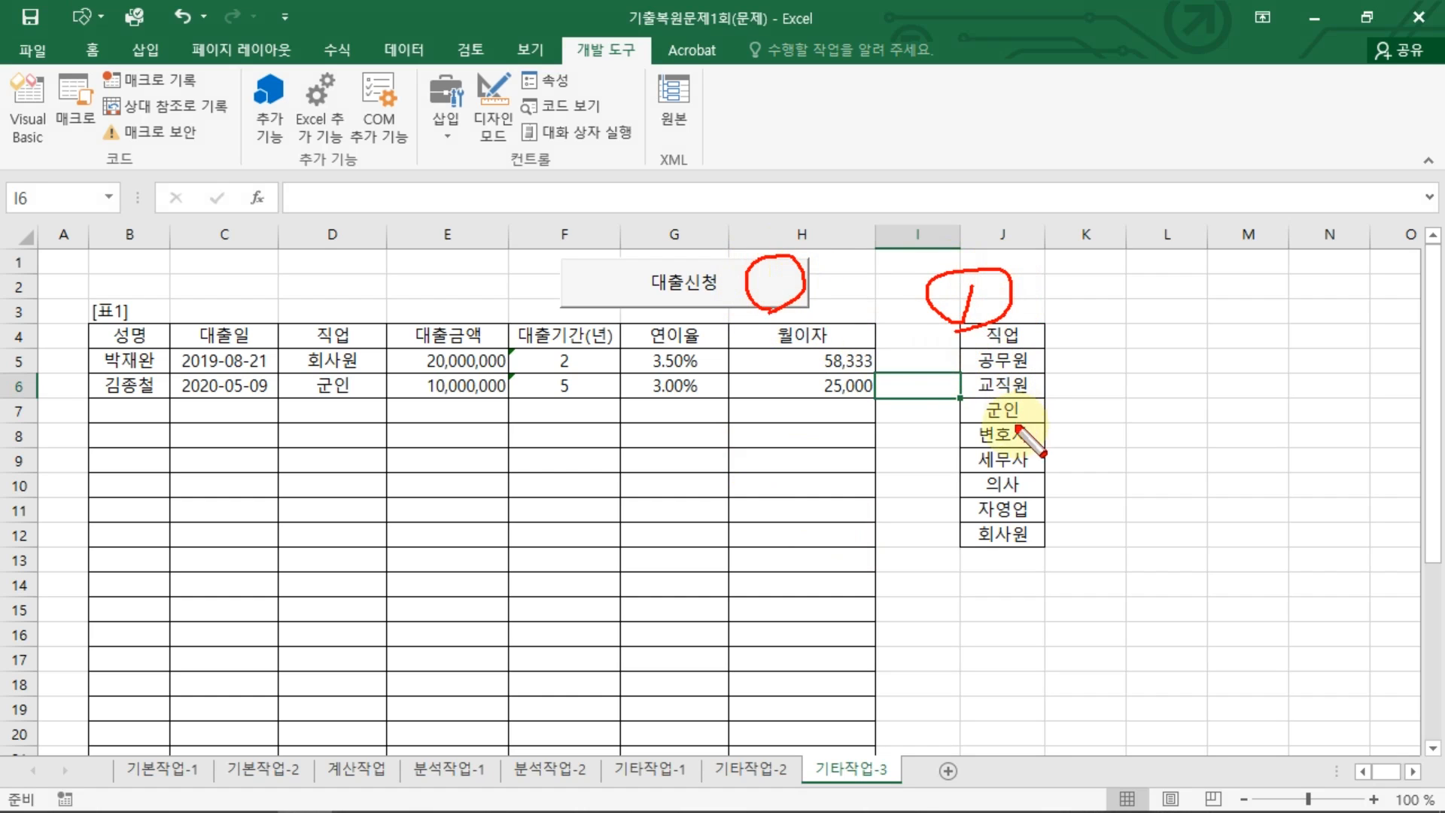
{"action": "mouse_move", "coordinate": [952, 412]}
{"action": "left_mouse_down"}
{"action": "mouse_move", "coordinate": [982, 422]}
{"action": "mouse_move", "coordinate": [977, 452]}
{"action": "left_mouse_up"}
{"action": "mouse_move", "coordinate": [960, 522]}
{"action": "left_mouse_down"}
{"action": "mouse_move", "coordinate": [976, 523]}
{"action": "mouse_move", "coordinate": [967, 542]}
{"action": "mouse_move", "coordinate": [1096, 526]}
{"action": "mouse_move", "coordinate": [1131, 569]}
{"action": "left_mouse_up"}
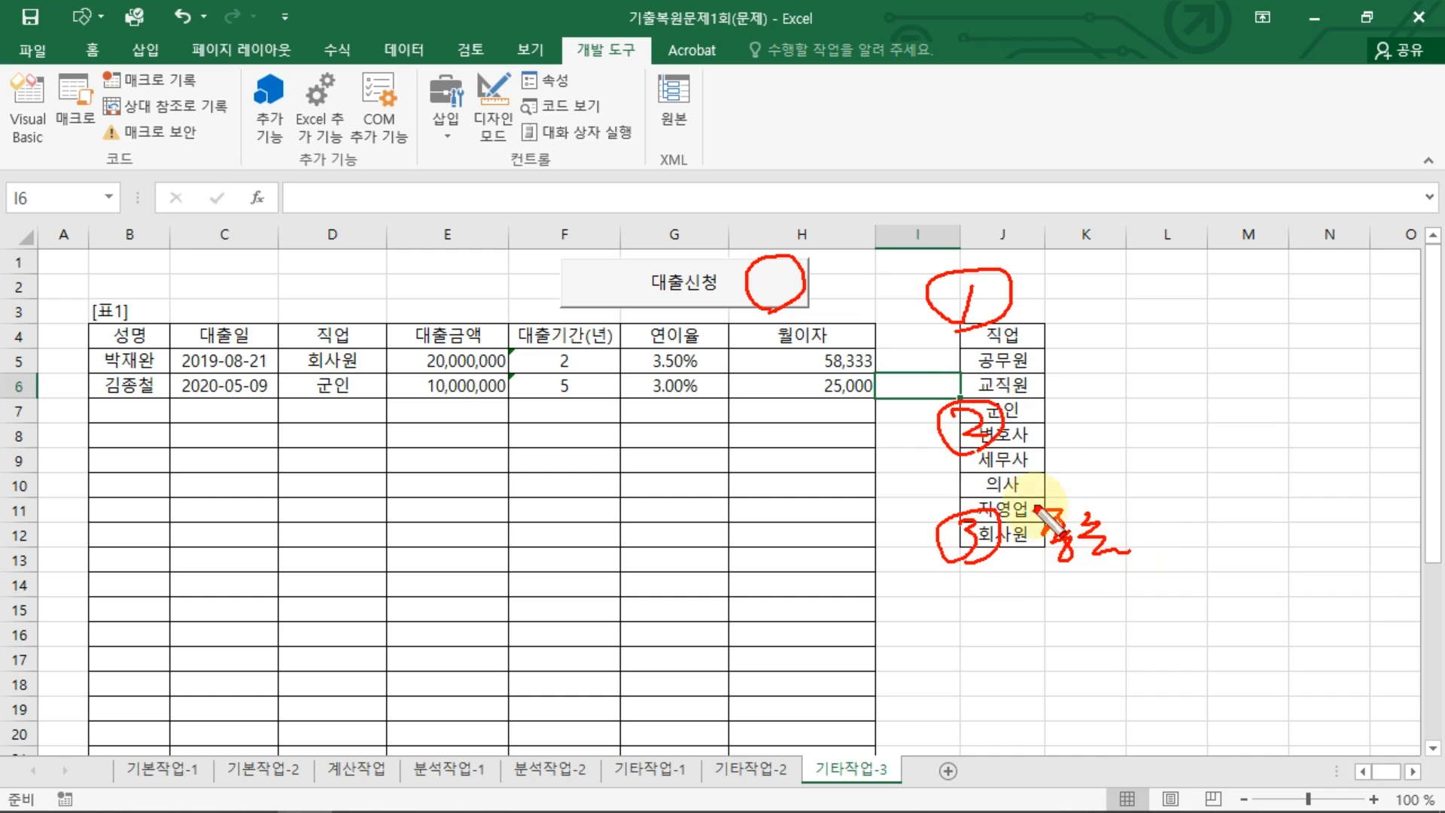
{"action": "mouse_move", "coordinate": [914, 464]}
{"action": "left_mouse_down"}
{"action": "mouse_move", "coordinate": [935, 387]}
{"action": "mouse_move", "coordinate": [907, 440]}
{"action": "left_mouse_up"}
{"action": "left_click_drag", "start_coordinate": [912, 238], "coordinate": [958, 248]}
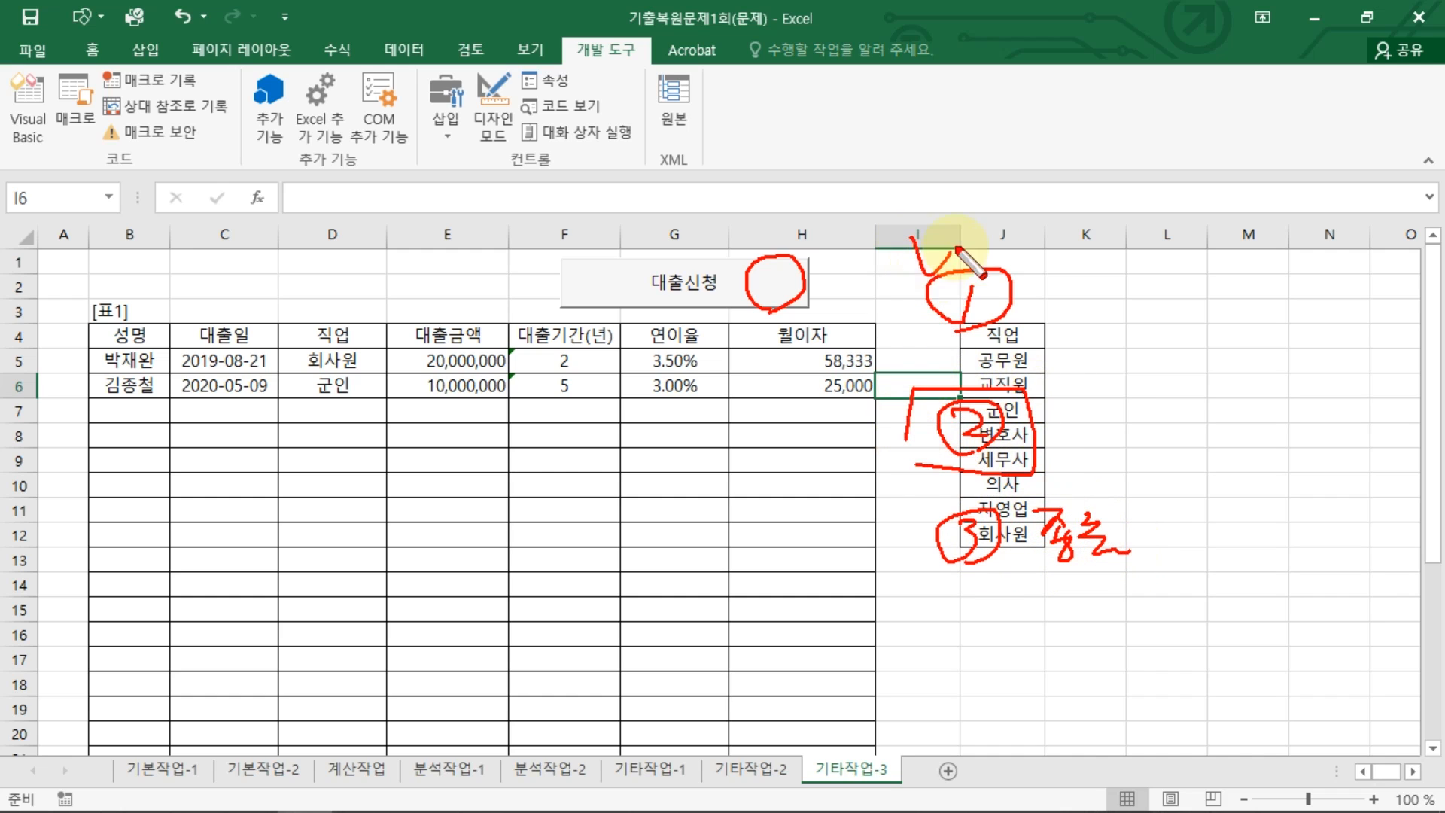
{"action": "left_click_drag", "start_coordinate": [939, 497], "coordinate": [980, 501]}
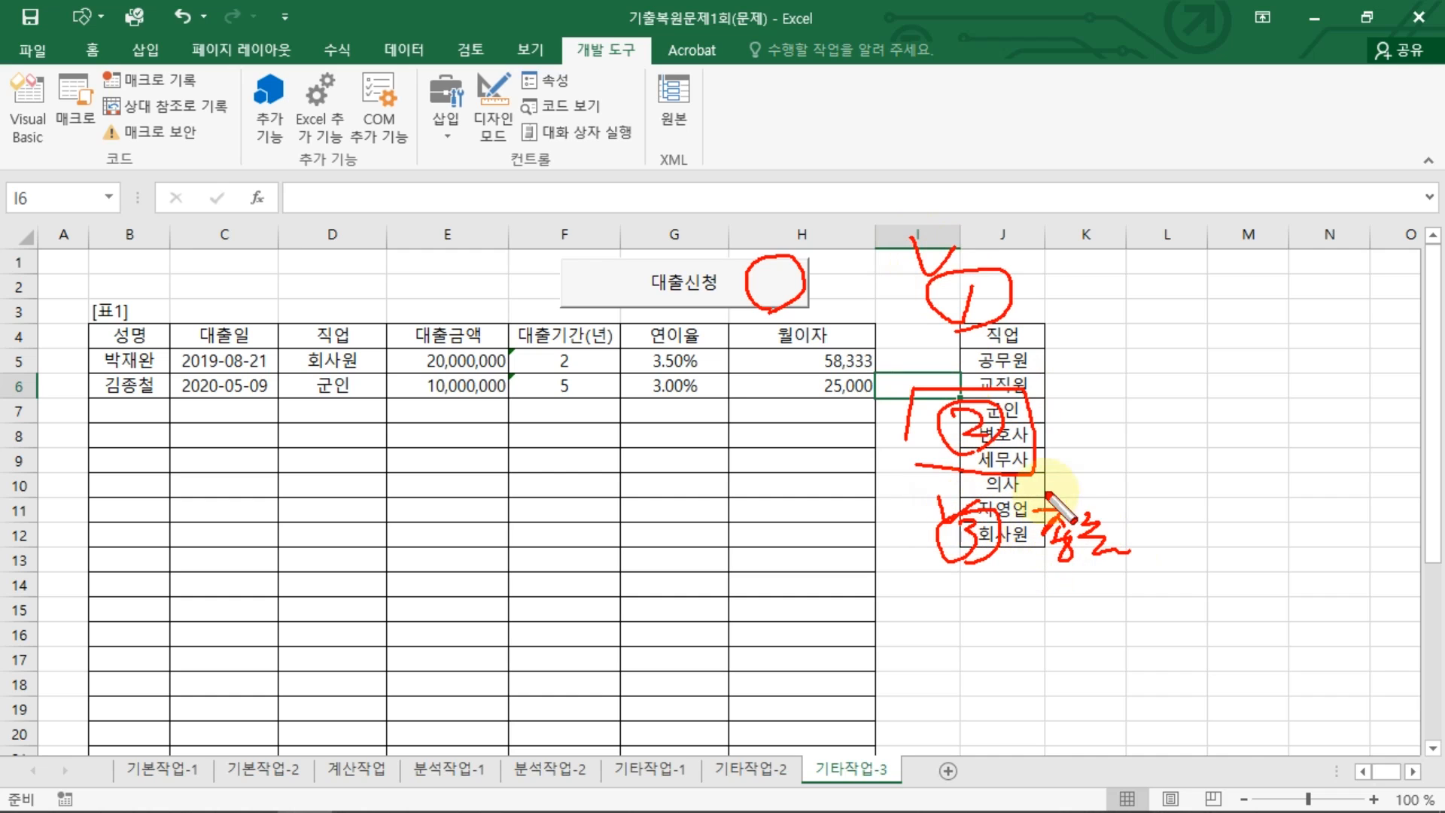
{"action": "mouse_move", "coordinate": [972, 346]}
{"action": "left_mouse_down"}
{"action": "mouse_move", "coordinate": [904, 302]}
{"action": "mouse_move", "coordinate": [956, 335]}
{"action": "left_mouse_up"}
{"action": "left_click_drag", "start_coordinate": [990, 551], "coordinate": [965, 562]}
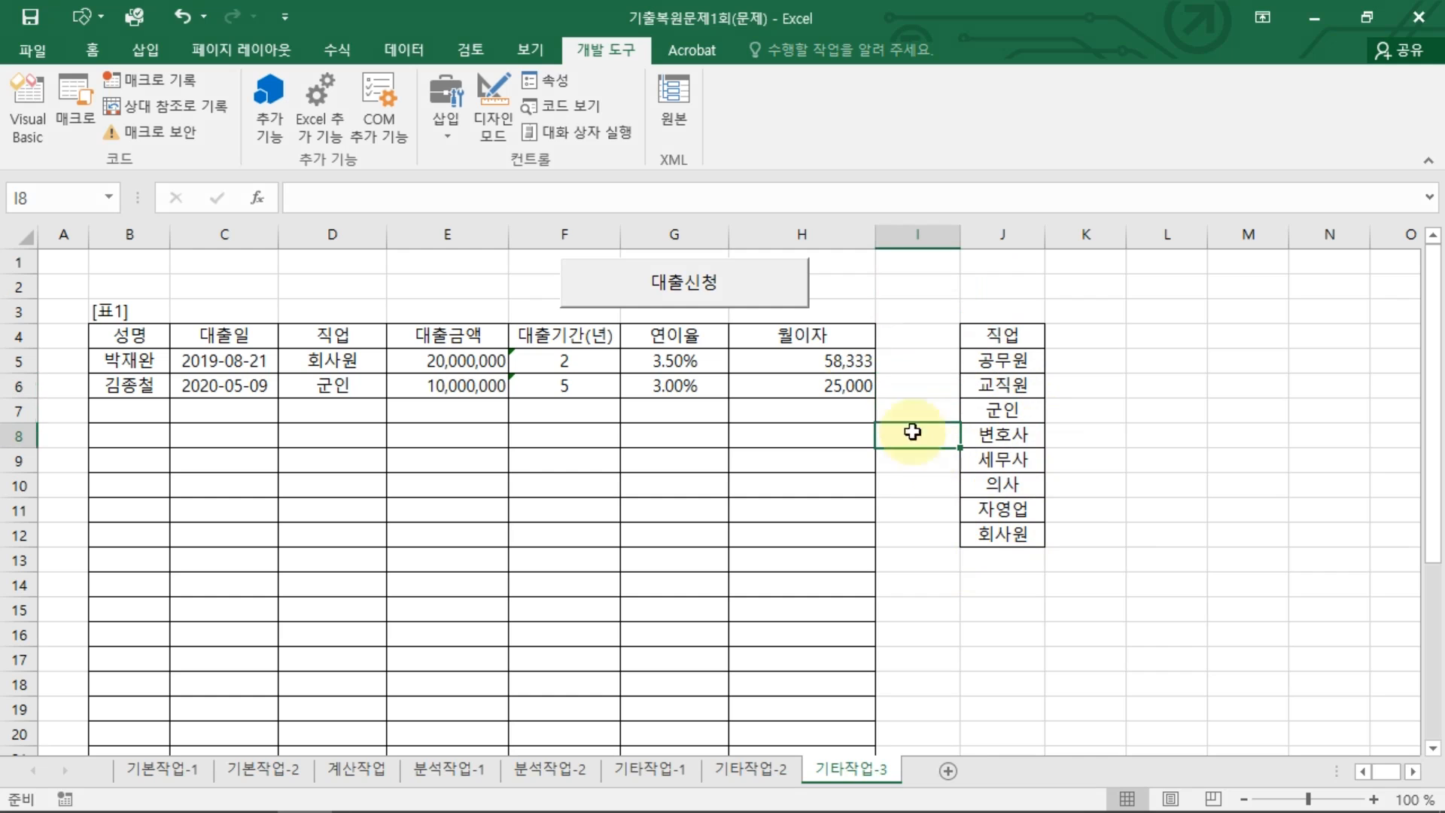
{"action": "left_click", "coordinate": [751, 360]}
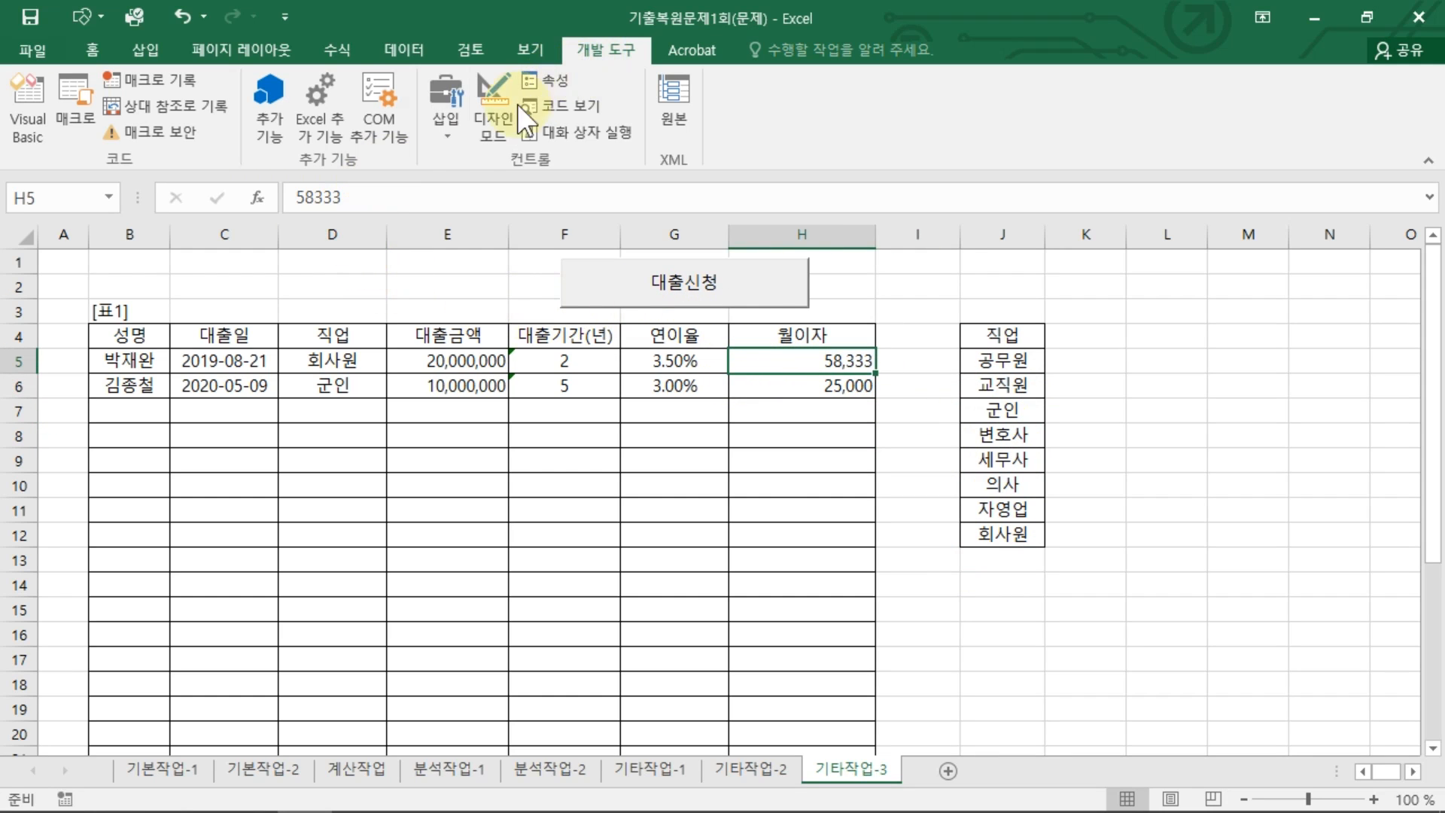
In design mode, add 대출신청.Show to the 대출신청 button's click procedure, then close the code editor and leave design mode
{"action": "left_click", "coordinate": [495, 128]}
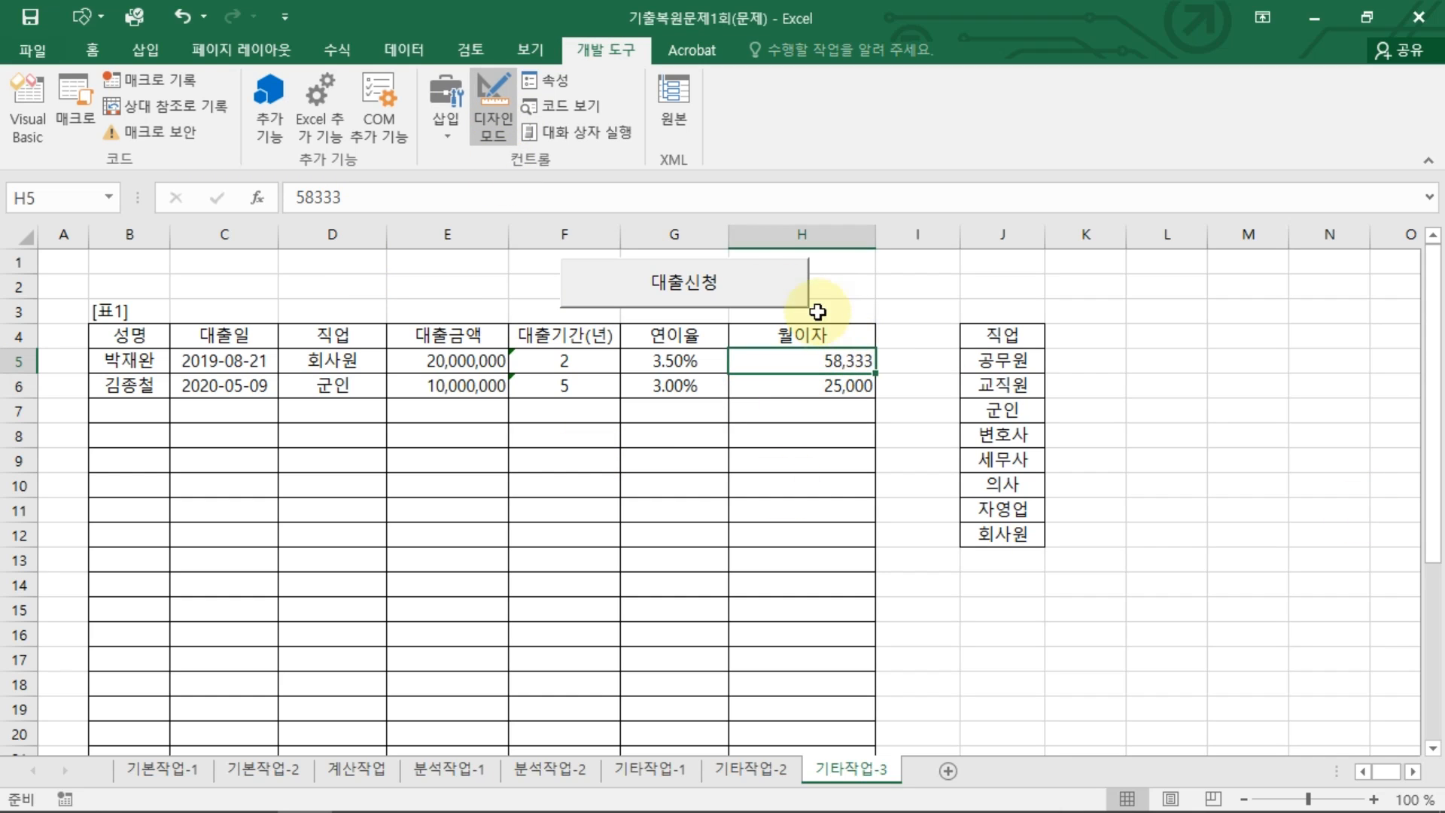
{"action": "double_click", "coordinate": [702, 290]}
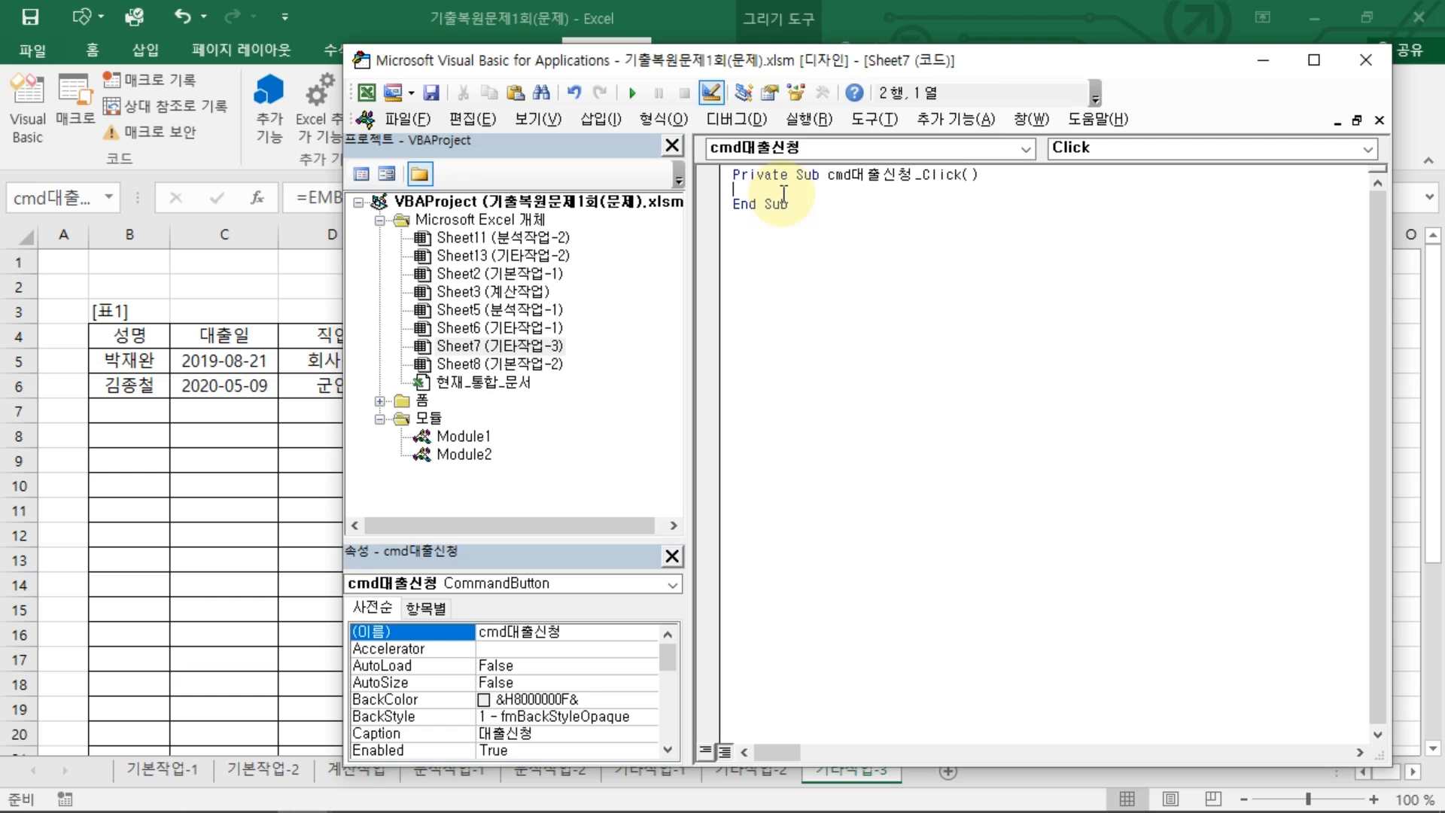
{"action": "type", "text": "대출신청.SHO"}
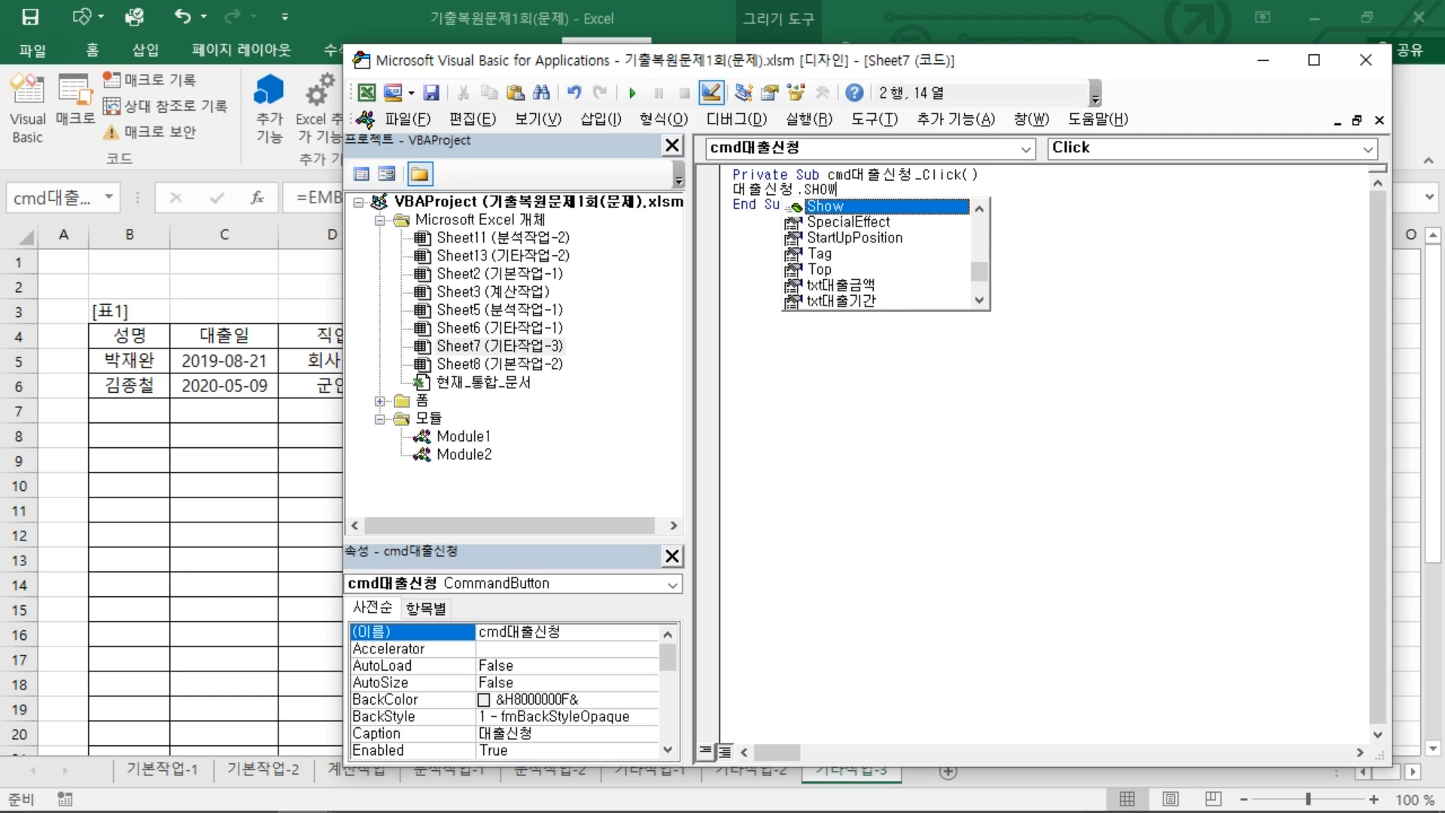
{"action": "type", "text": "W"}
{"action": "key", "text": "Return"}
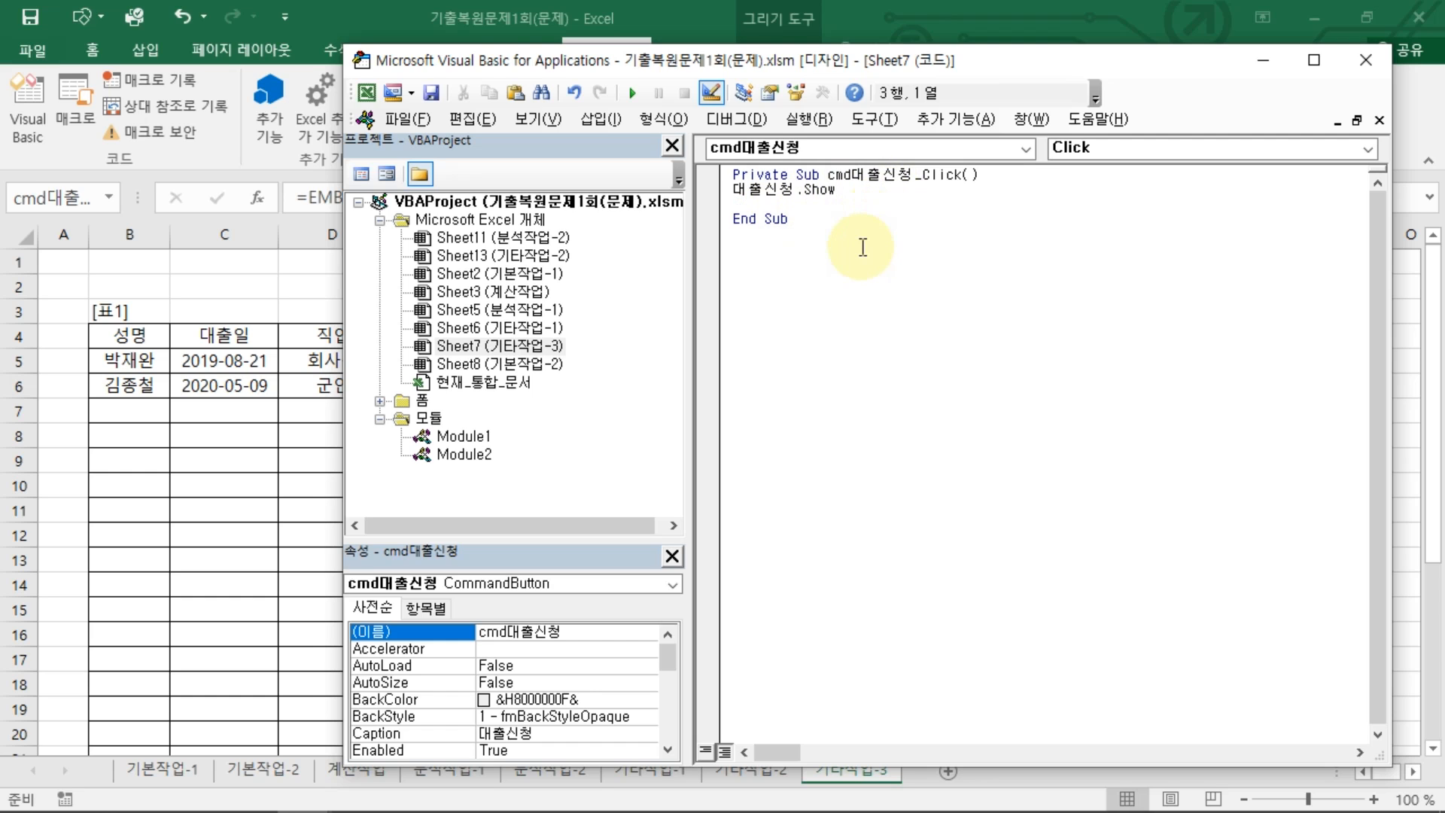
{"action": "mouse_move", "coordinate": [809, 241]}
{"action": "left_mouse_down"}
{"action": "mouse_move", "coordinate": [811, 160]}
{"action": "mouse_move", "coordinate": [856, 239]}
{"action": "mouse_move", "coordinate": [786, 248]}
{"action": "left_mouse_up"}
{"action": "left_click", "coordinate": [1364, 60]}
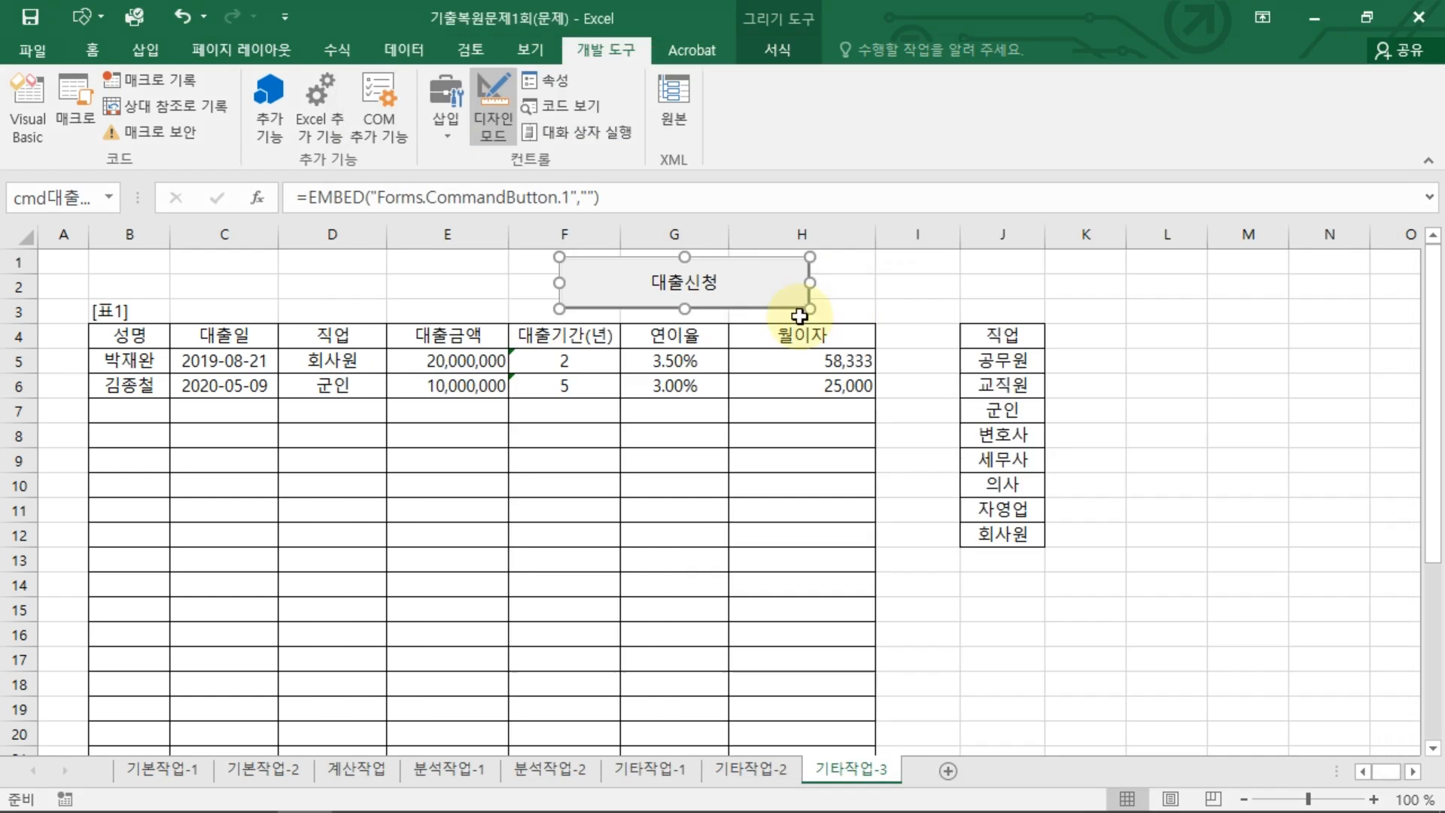
{"action": "left_click", "coordinate": [498, 124]}
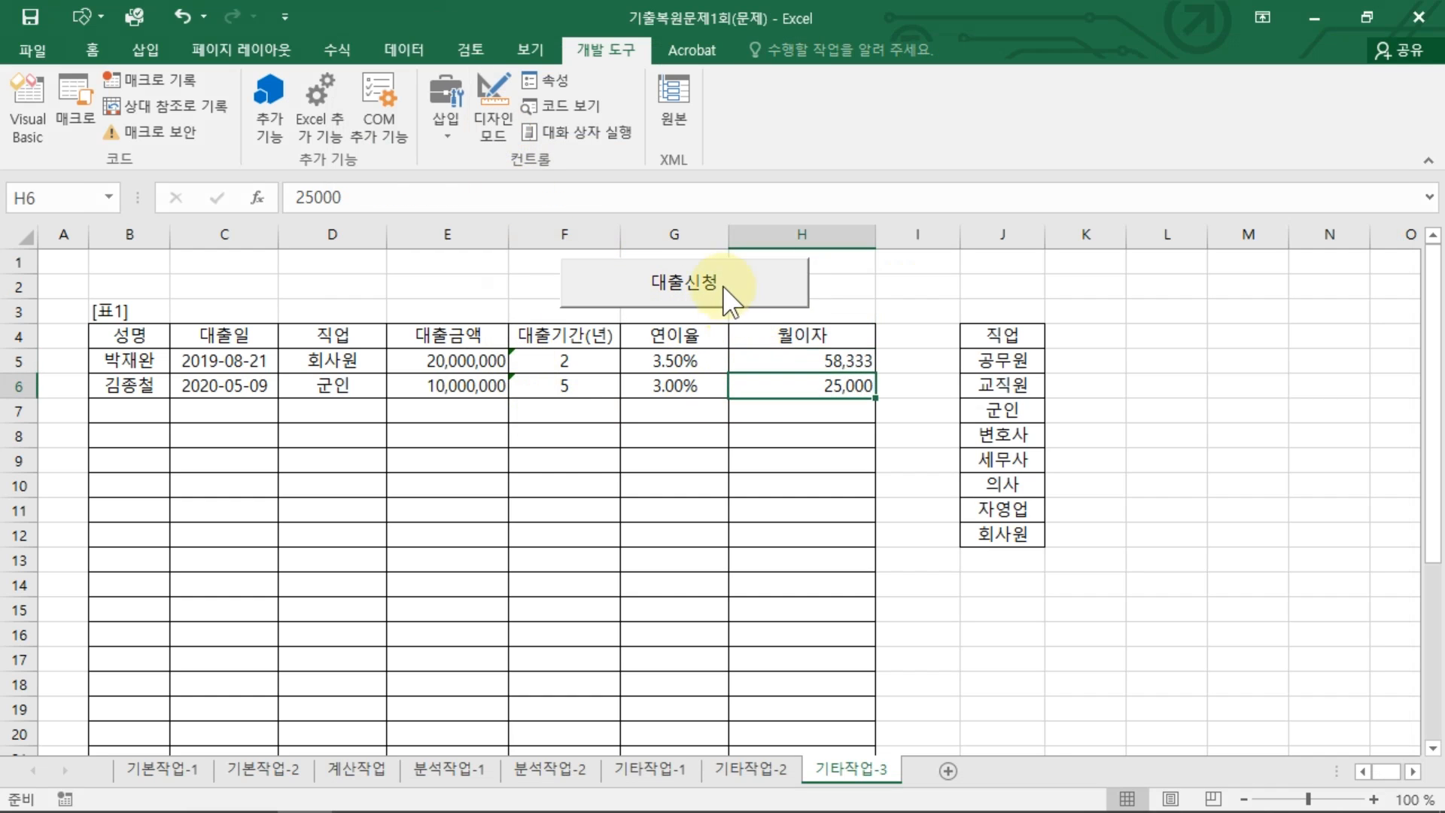
Run the 대출신청 button to test the form, check its 직업 drop-down list and close the form
{"action": "left_click", "coordinate": [719, 294]}
{"action": "key", "text": "ctrl+2"}
{"action": "mouse_move", "coordinate": [685, 343]}
{"action": "left_mouse_down"}
{"action": "mouse_move", "coordinate": [644, 340]}
{"action": "mouse_move", "coordinate": [678, 344]}
{"action": "left_mouse_up"}
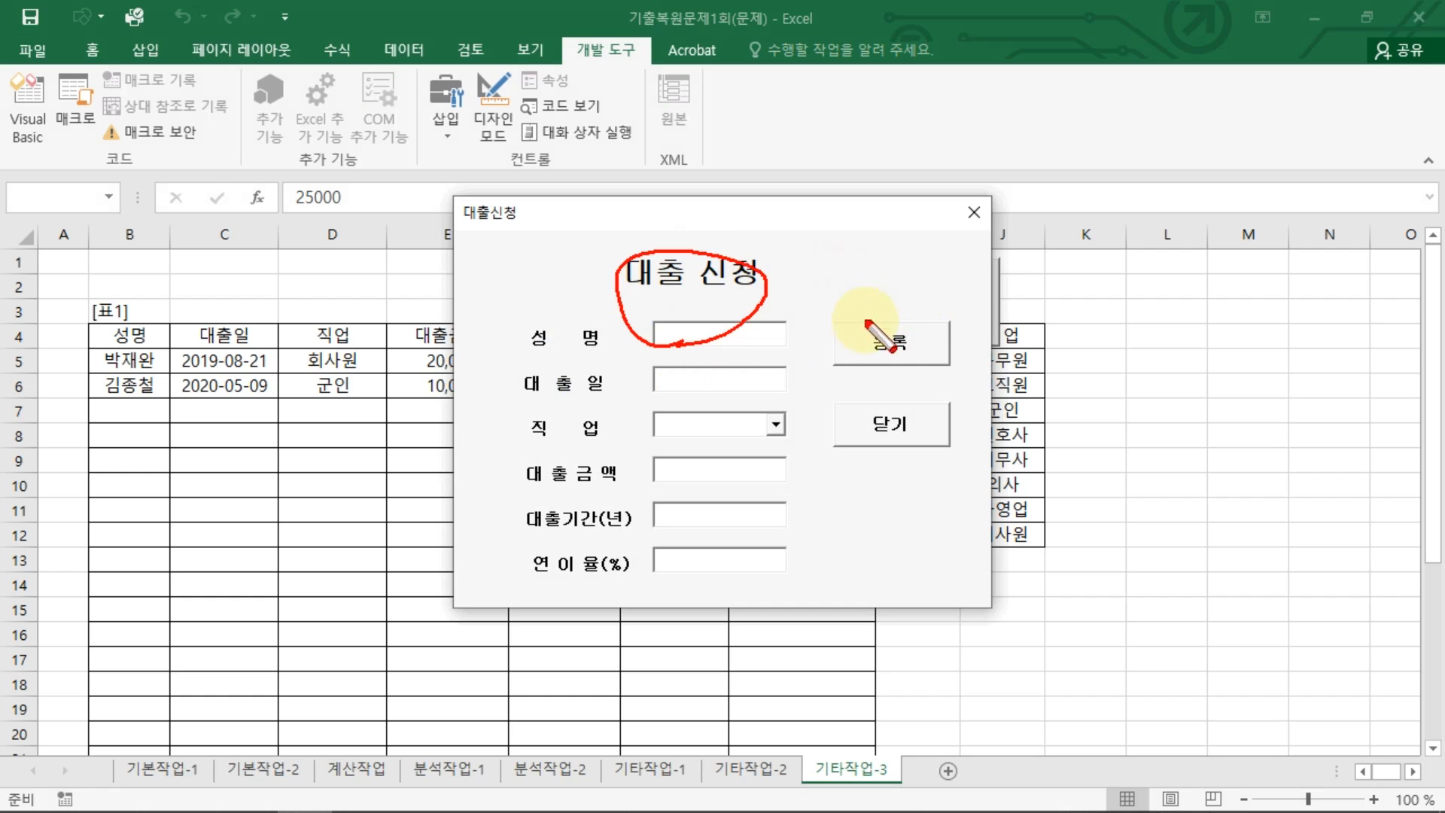
{"action": "key", "text": "Escape"}
{"action": "key", "text": "ctrl+2"}
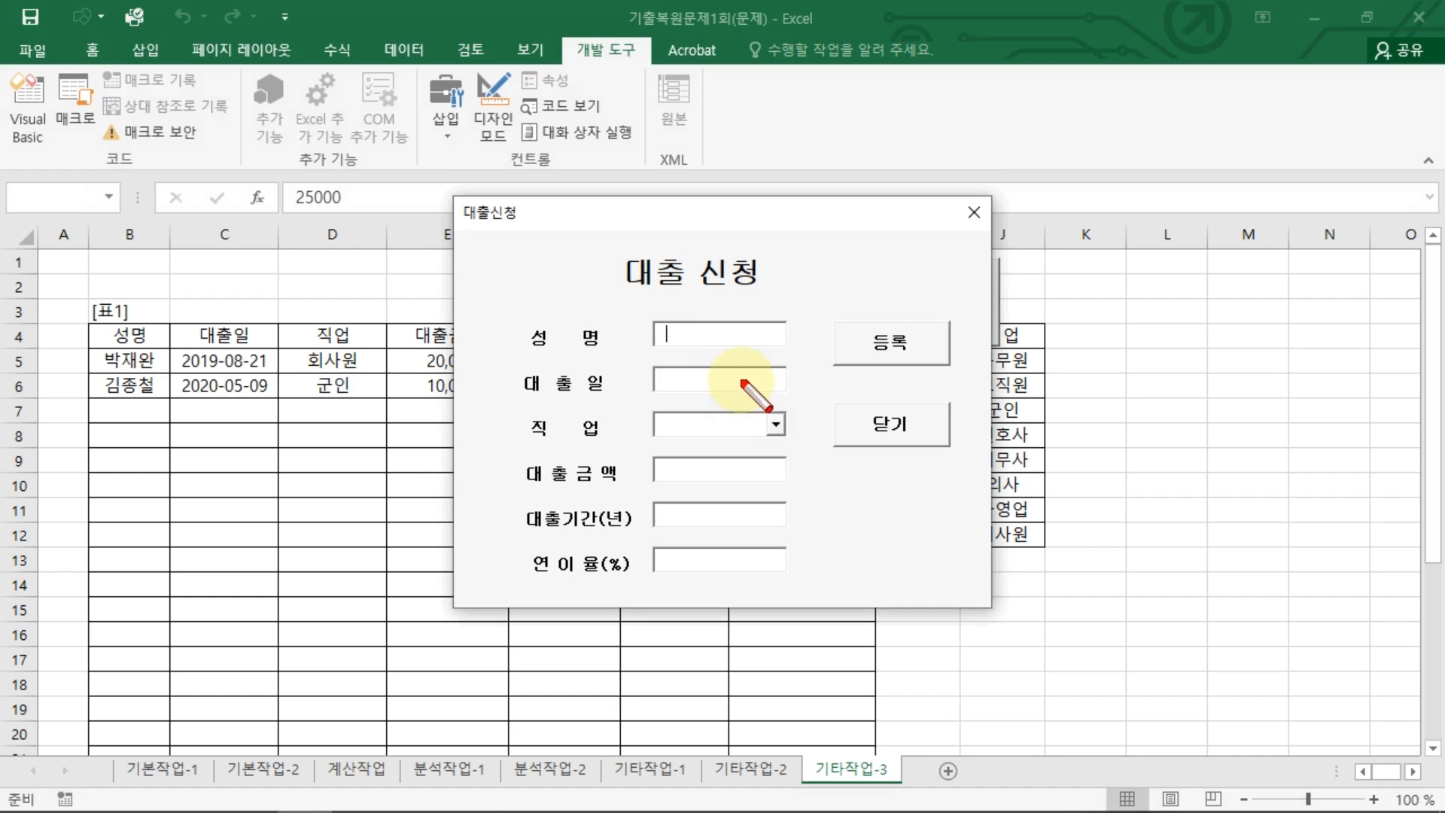
{"action": "mouse_move", "coordinate": [775, 358]}
{"action": "left_mouse_down"}
{"action": "mouse_move", "coordinate": [638, 356]}
{"action": "mouse_move", "coordinate": [825, 442]}
{"action": "mouse_move", "coordinate": [765, 419]}
{"action": "mouse_move", "coordinate": [774, 436]}
{"action": "mouse_move", "coordinate": [779, 407]}
{"action": "left_mouse_up"}
{"action": "key", "text": "Escape"}
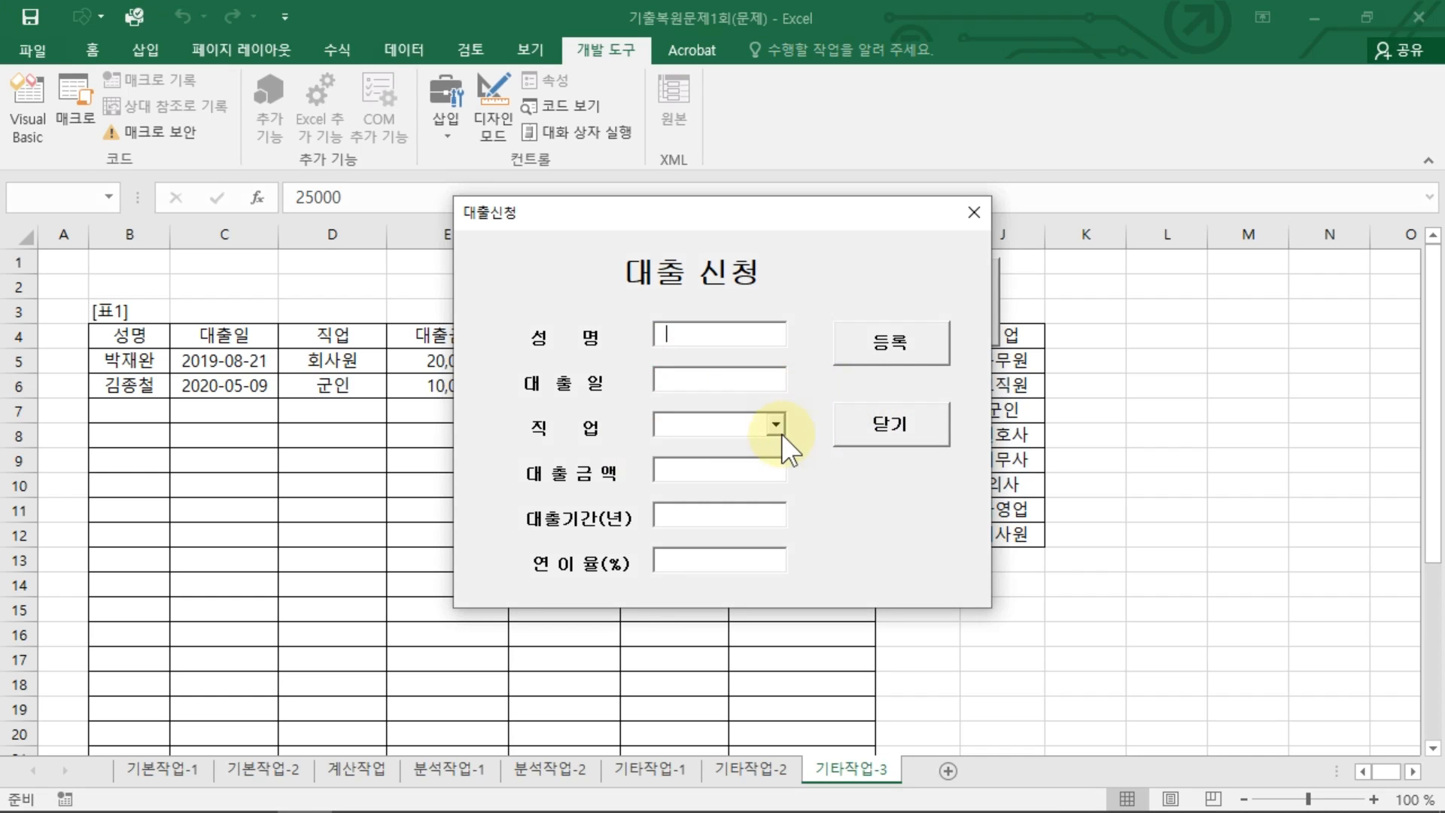
{"action": "left_click", "coordinate": [783, 424]}
{"action": "left_click", "coordinate": [783, 424]}
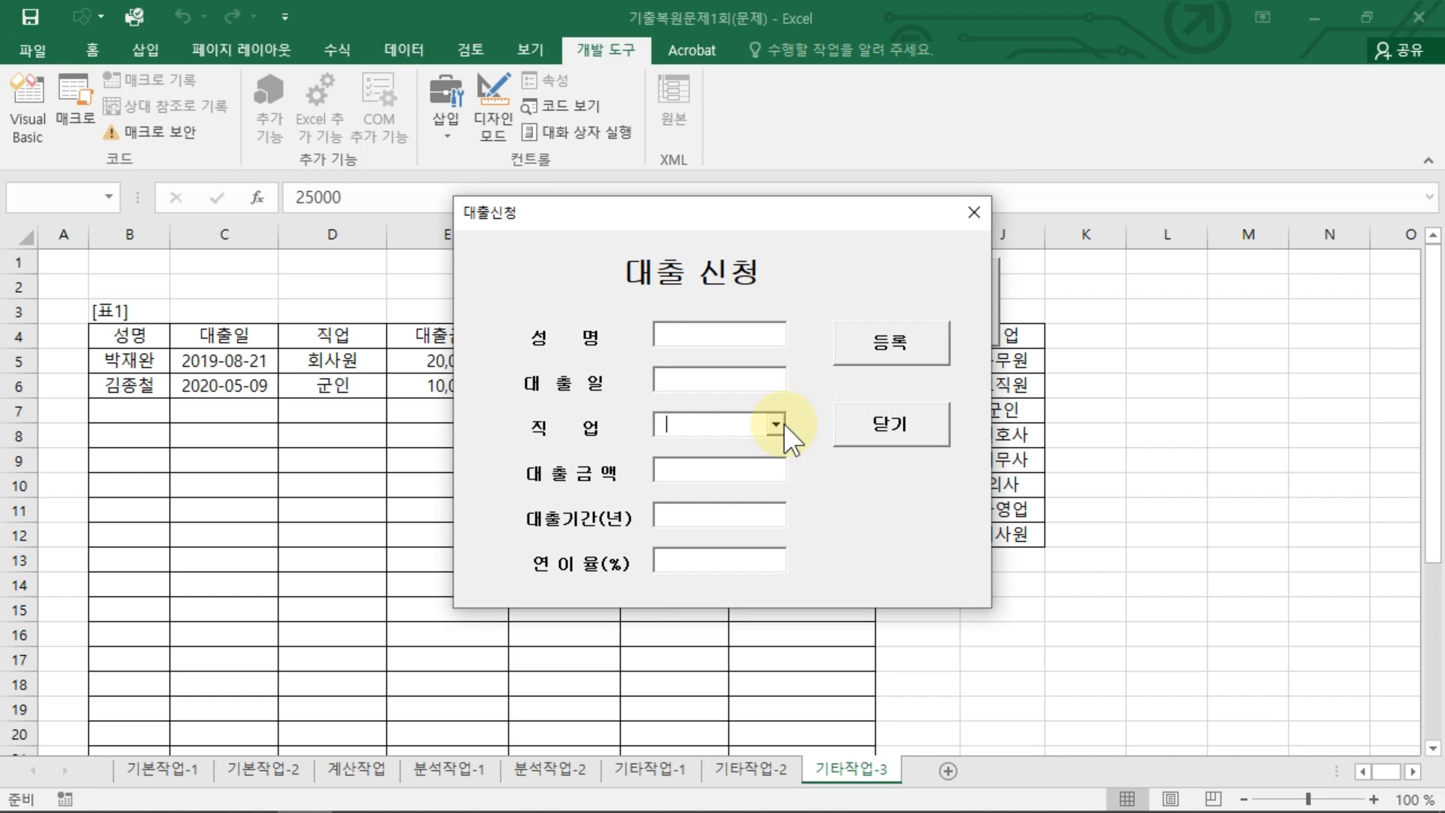
{"action": "left_click", "coordinate": [973, 214]}
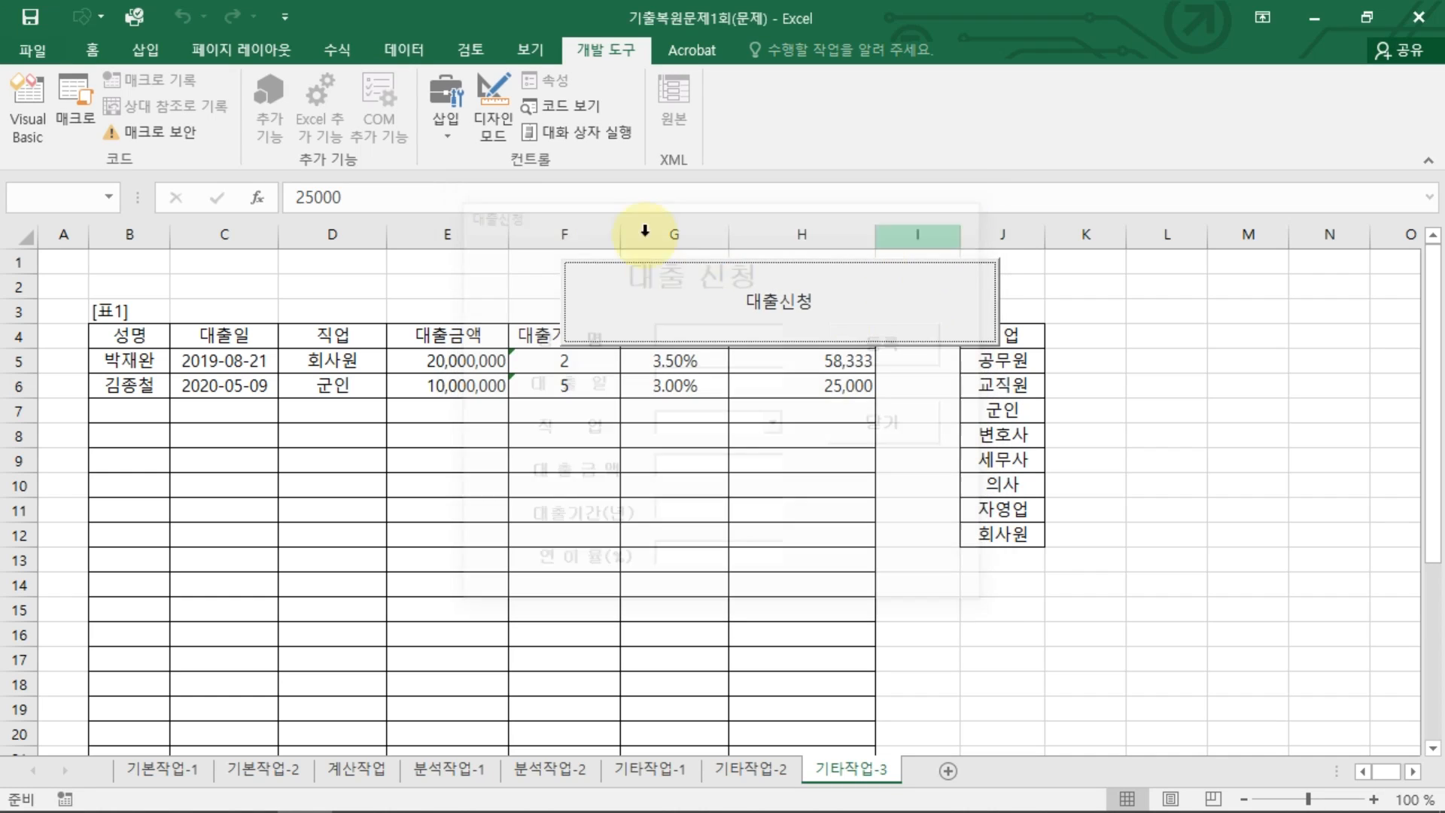
{"action": "left_click", "coordinate": [480, 117]}
{"action": "double_click", "coordinate": [725, 295]}
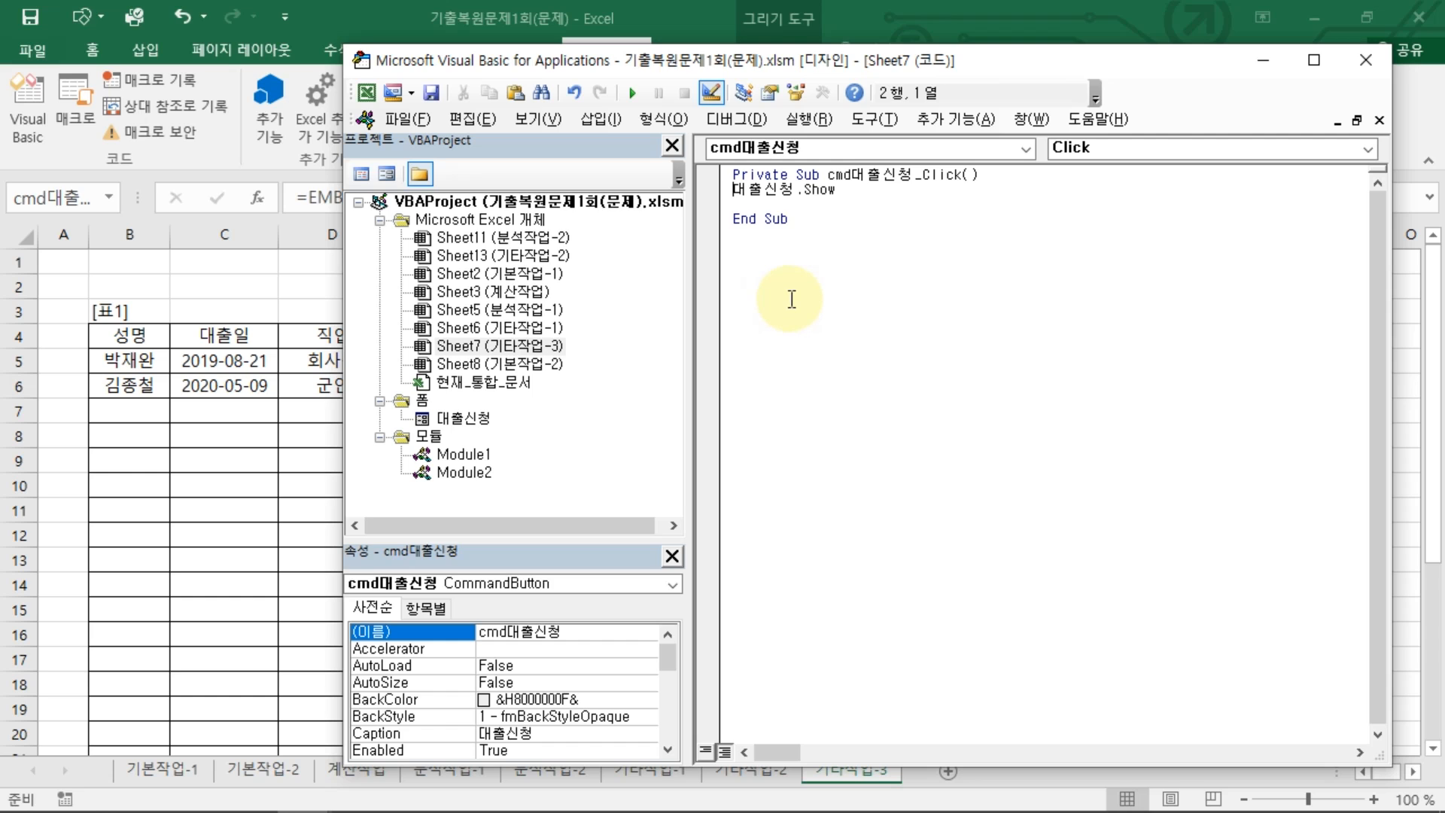
{"action": "left_click", "coordinate": [1369, 60]}
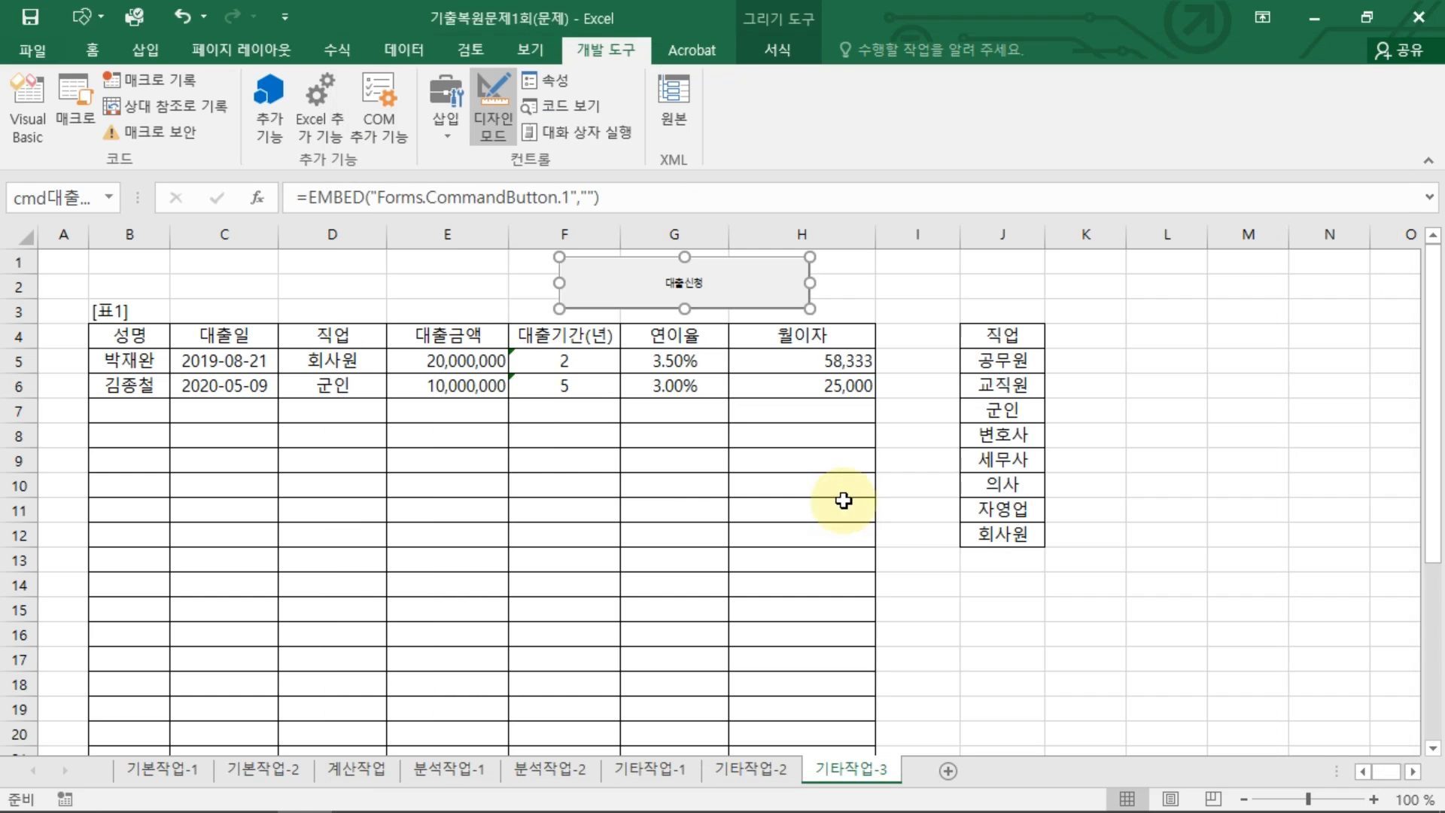
{"action": "left_click", "coordinate": [844, 502]}
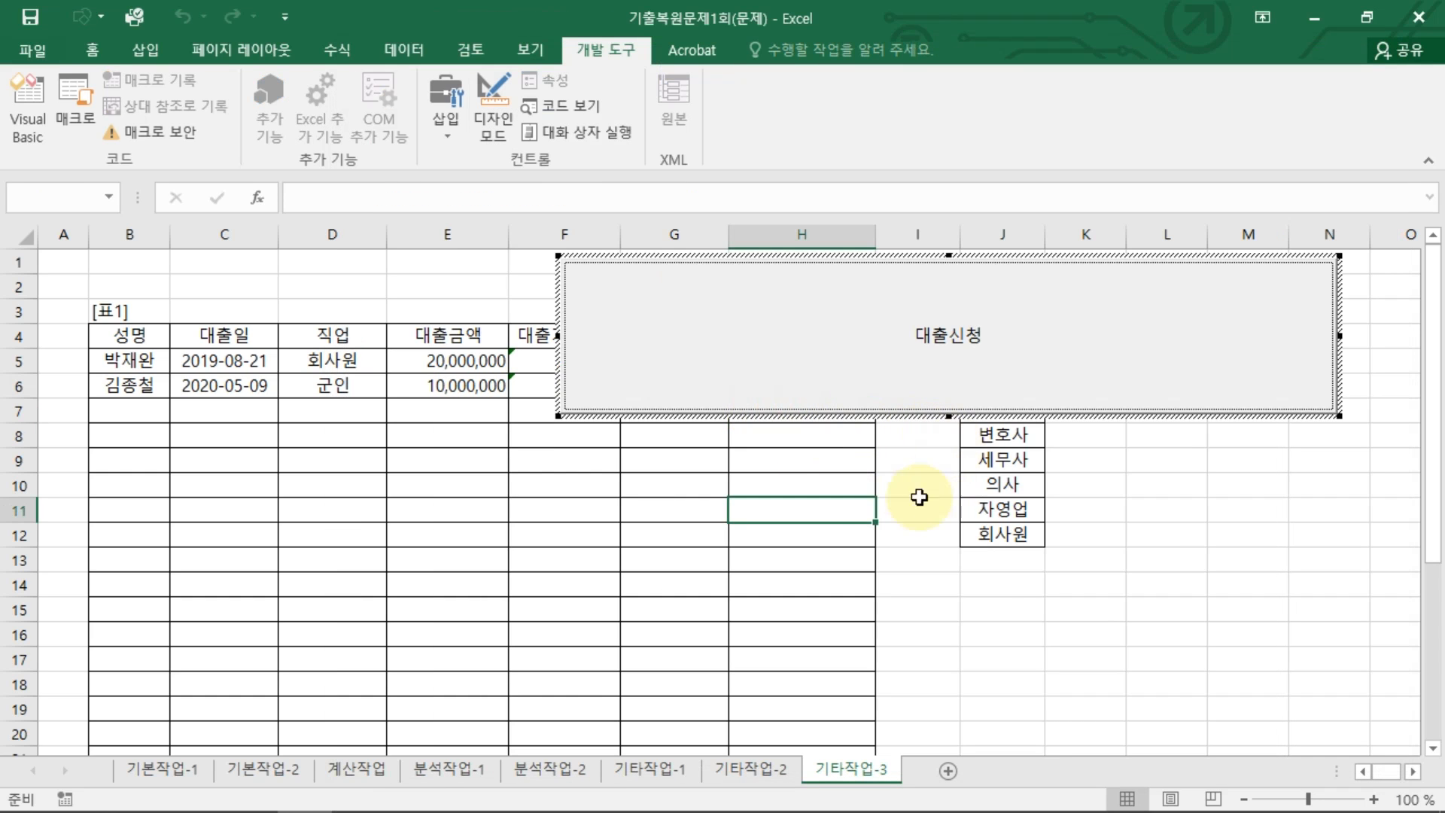
{"action": "left_click", "coordinate": [1007, 563], "text": "ctrl"}
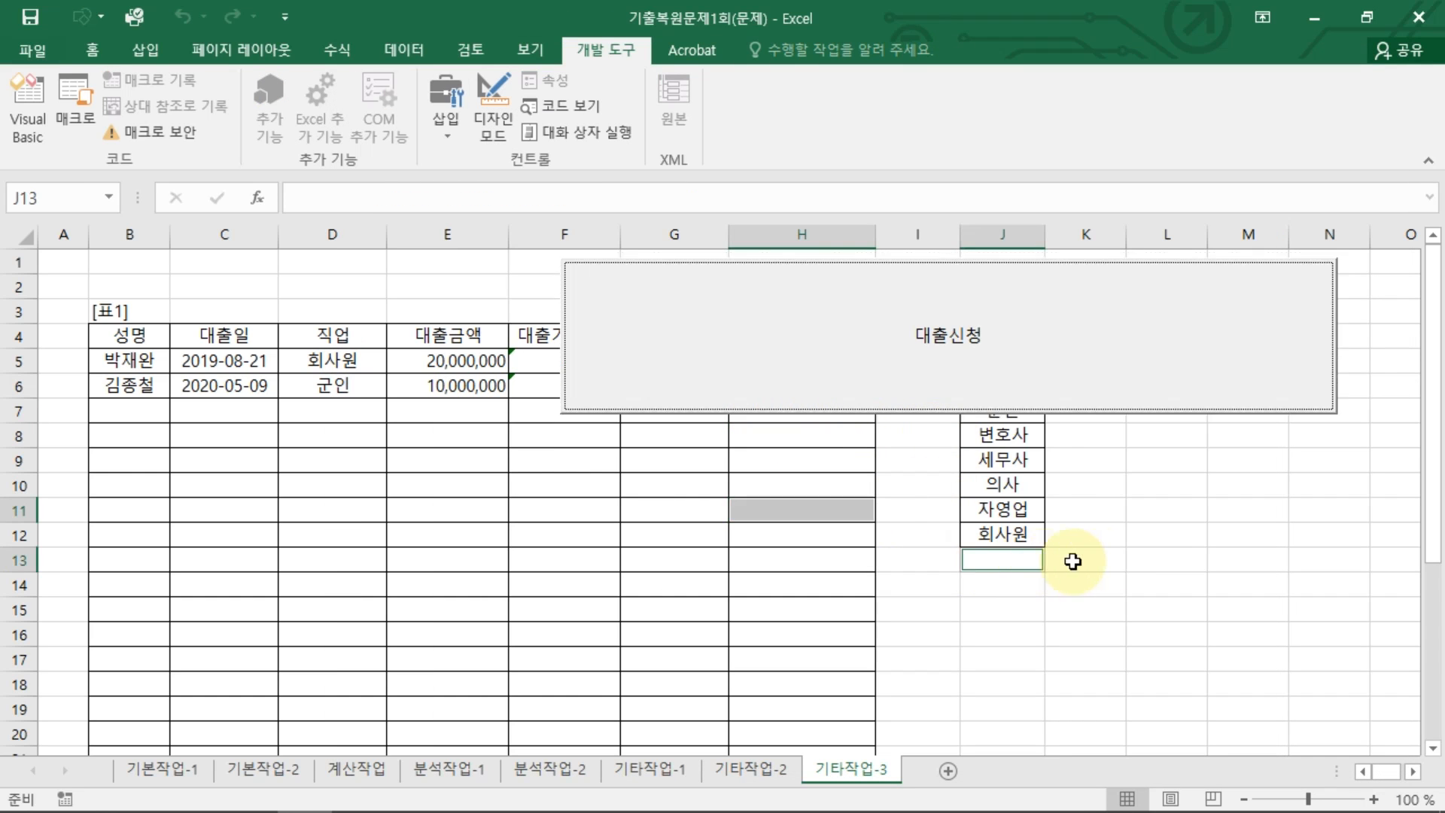
{"action": "left_click", "coordinate": [1081, 562]}
{"action": "left_click", "coordinate": [911, 438]}
{"action": "left_click", "coordinate": [859, 316]}
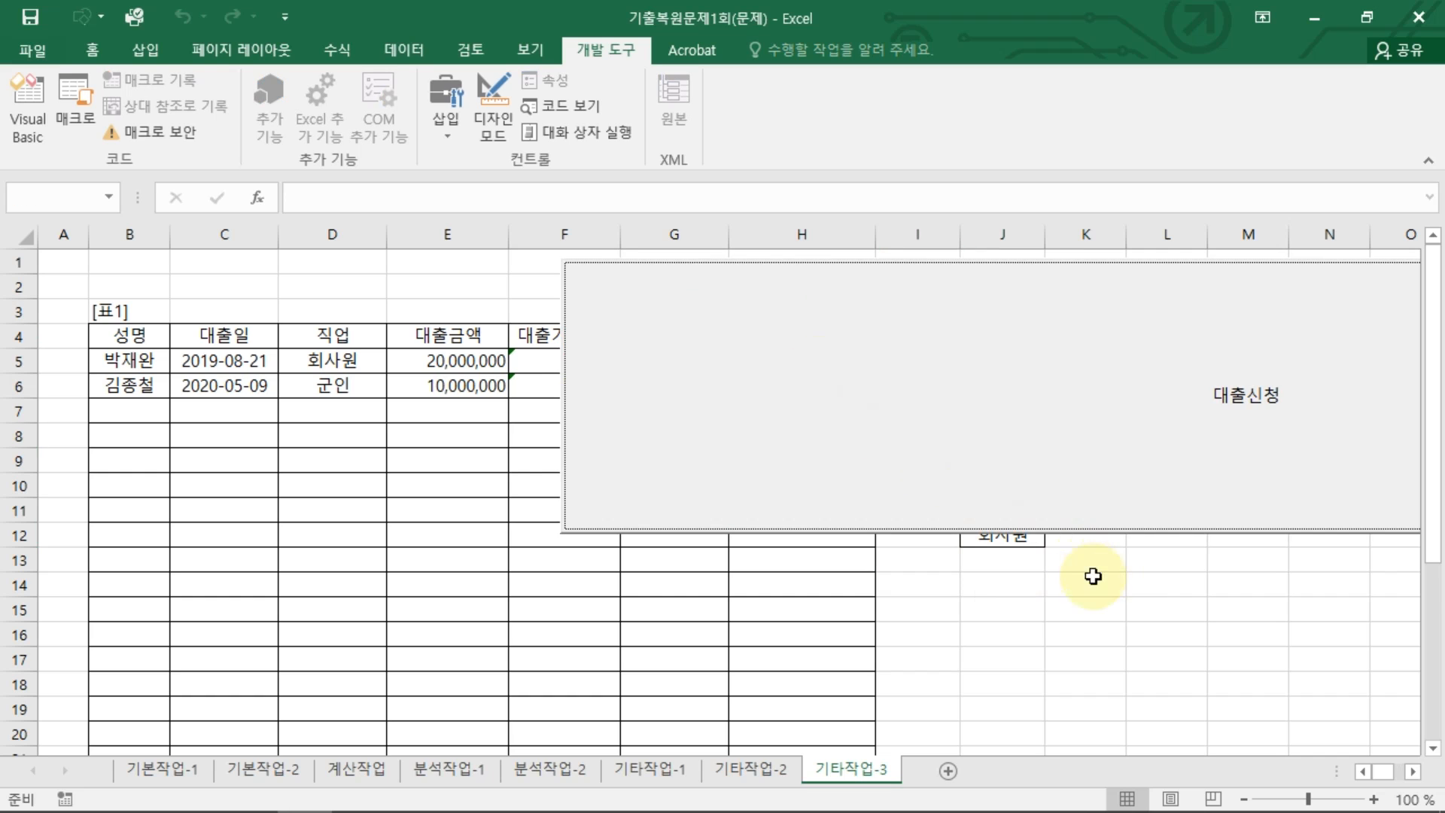
{"action": "left_click", "coordinate": [993, 579]}
{"action": "left_click", "coordinate": [827, 512]}
{"action": "left_click", "coordinate": [715, 335]}
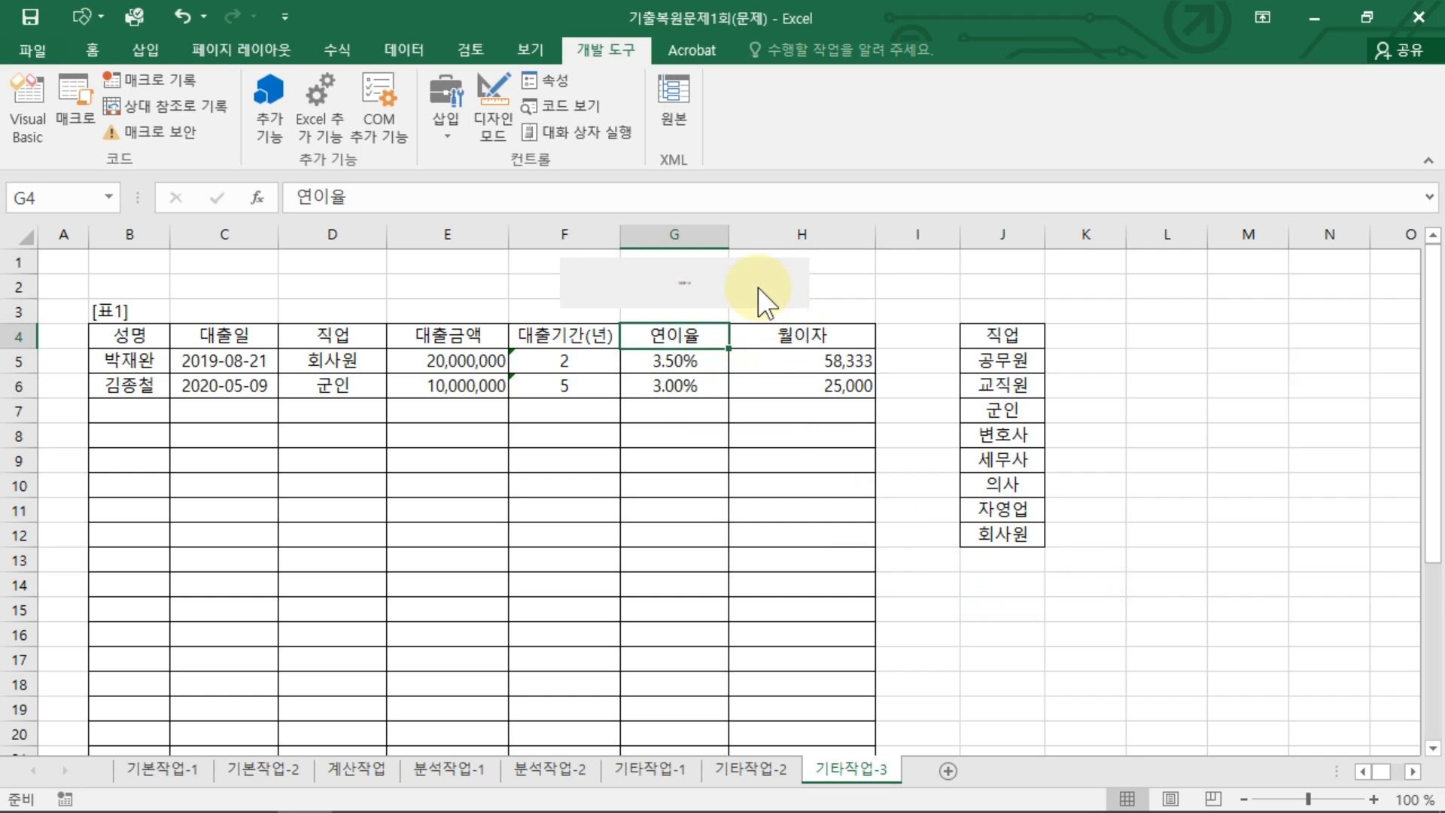
{"action": "left_click", "coordinate": [758, 297]}
{"action": "left_click", "coordinate": [903, 430]}
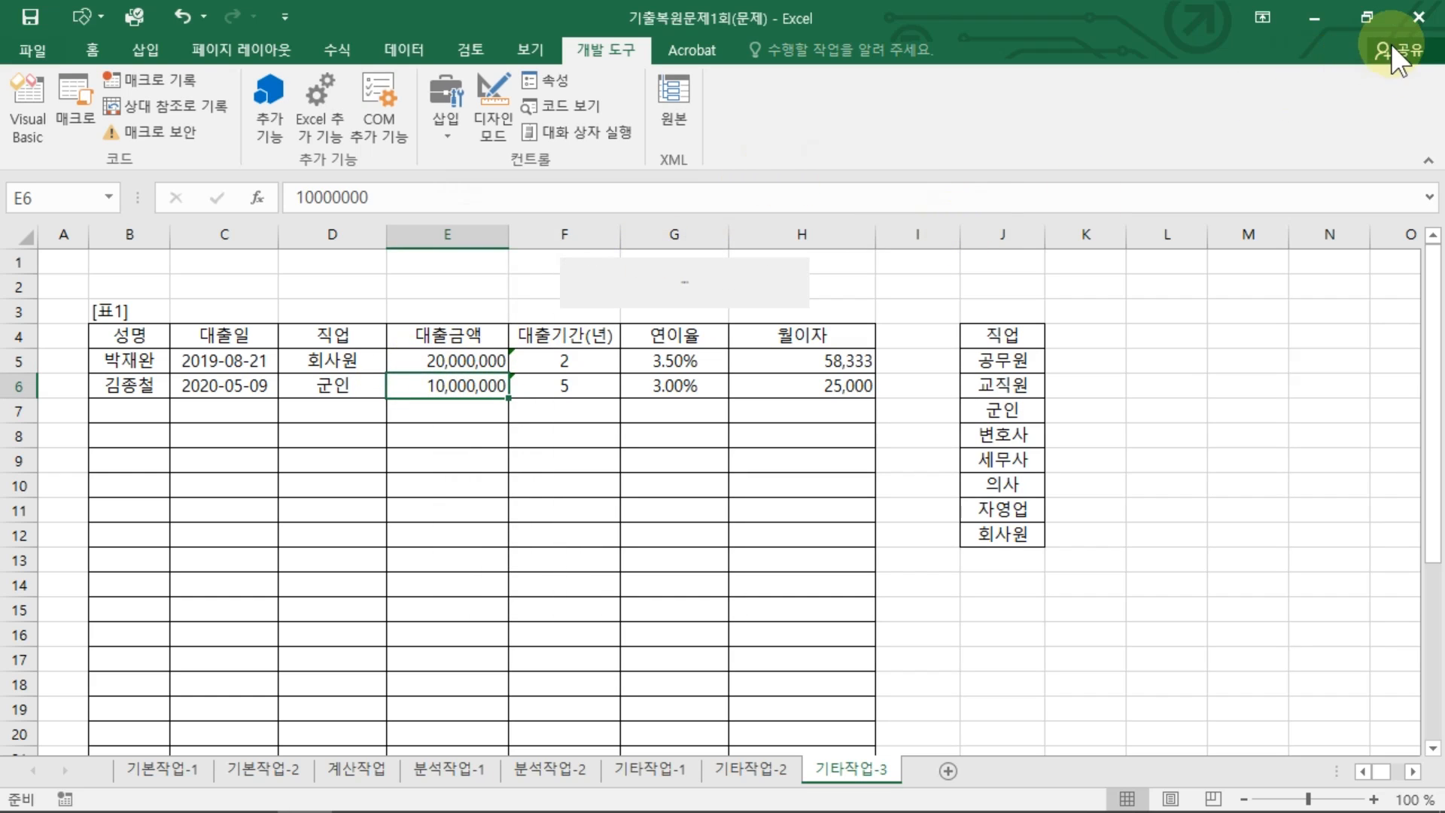
{"action": "left_click", "coordinate": [1396, 52]}
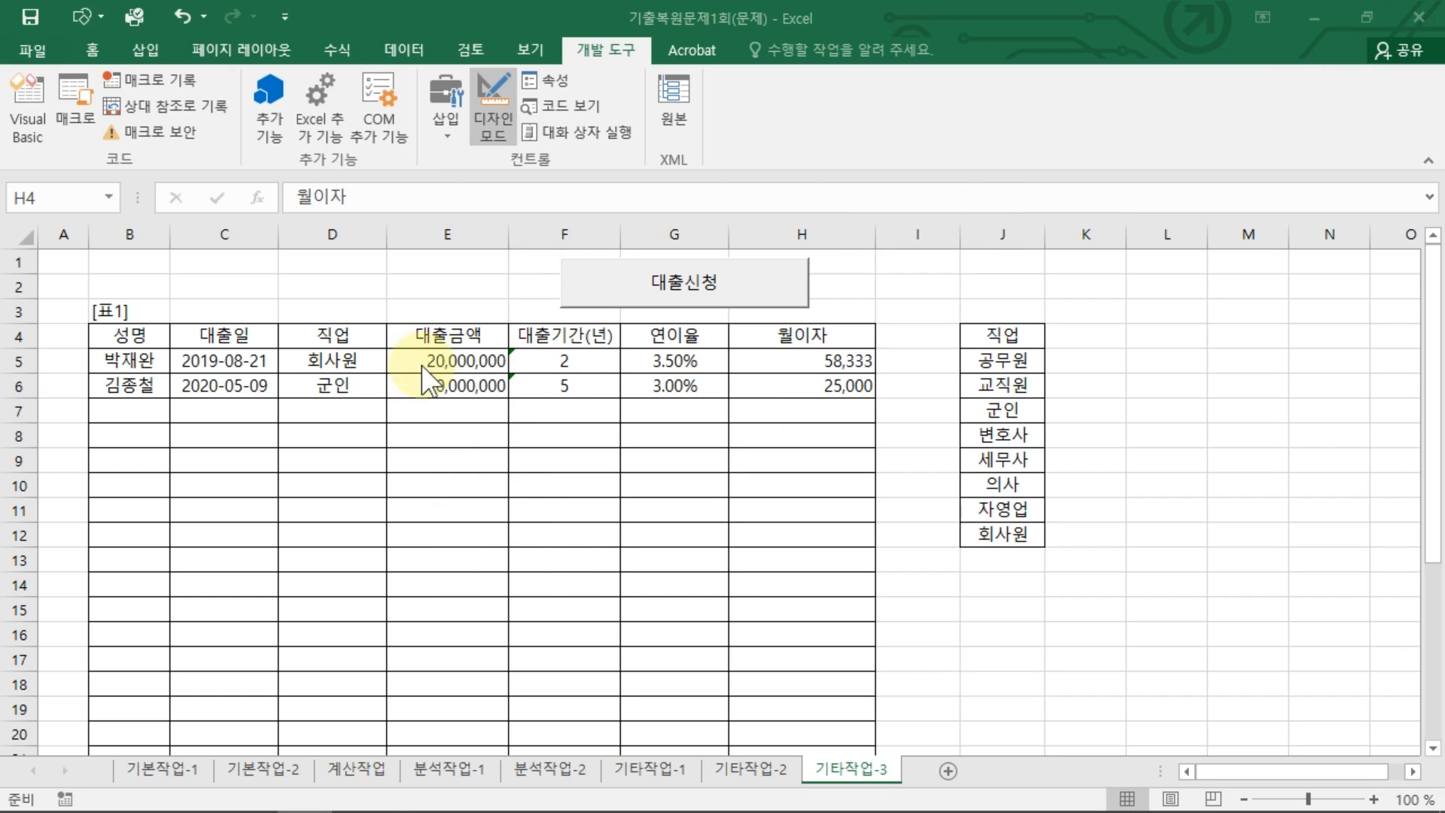
Open the 대출신청 button's click procedure in the Visual Basic editor
{"action": "left_click", "coordinate": [734, 329]}
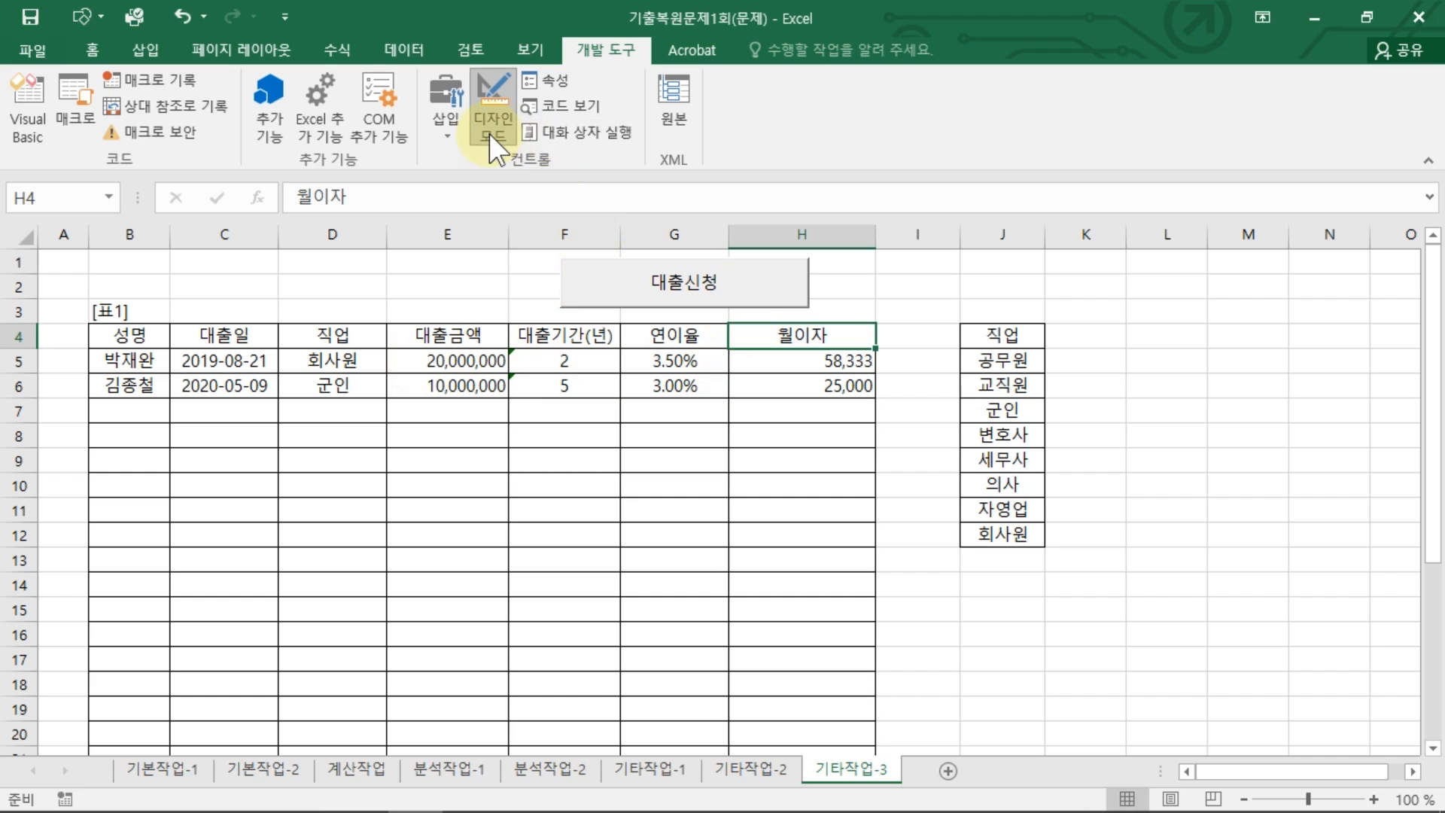
{"action": "left_click", "coordinate": [705, 283]}
{"action": "double_click", "coordinate": [708, 284]}
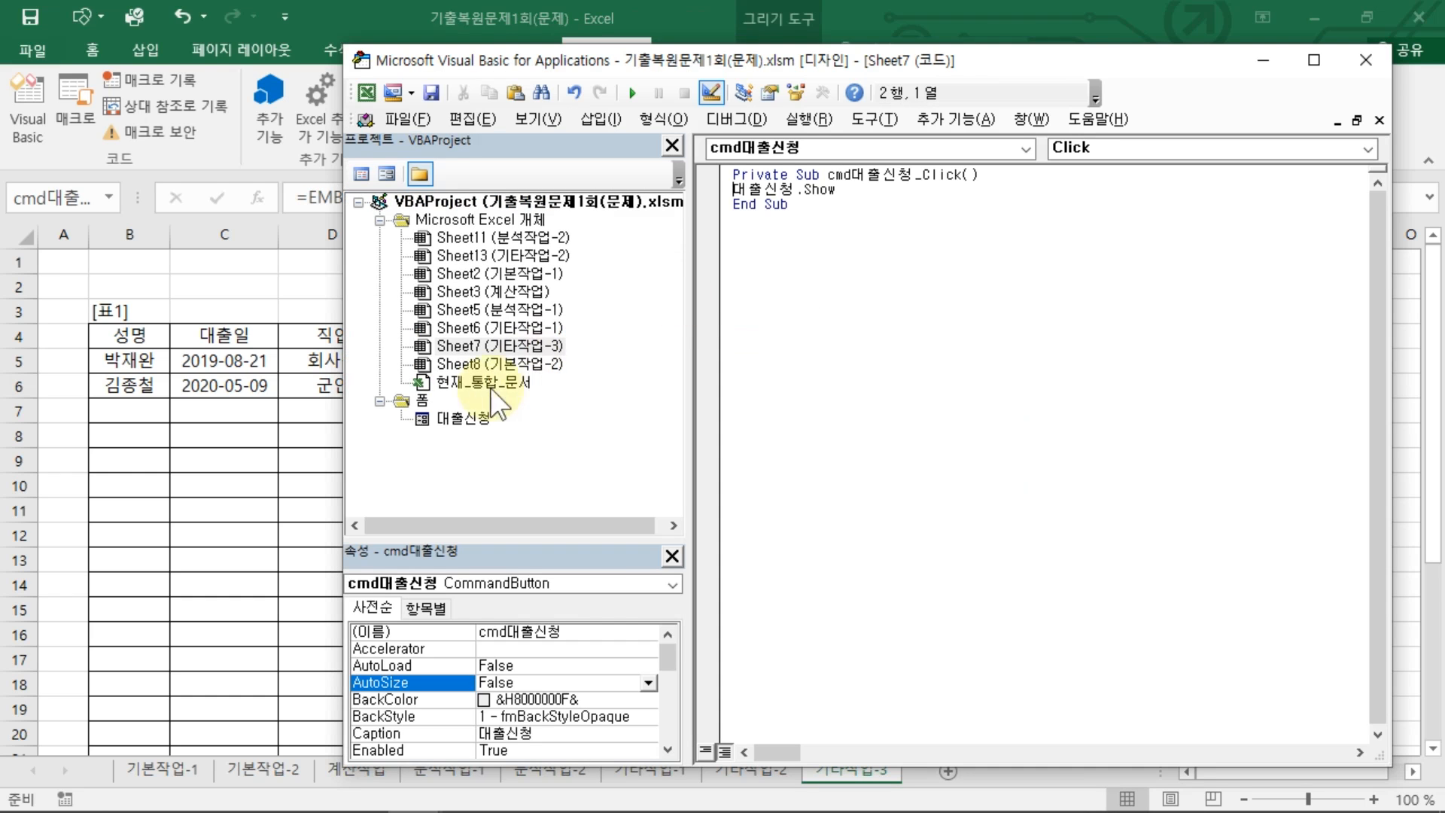
Open the 대출신청 form's code from the project and add a UserForm_Initialize event procedure
{"action": "left_click", "coordinate": [472, 417]}
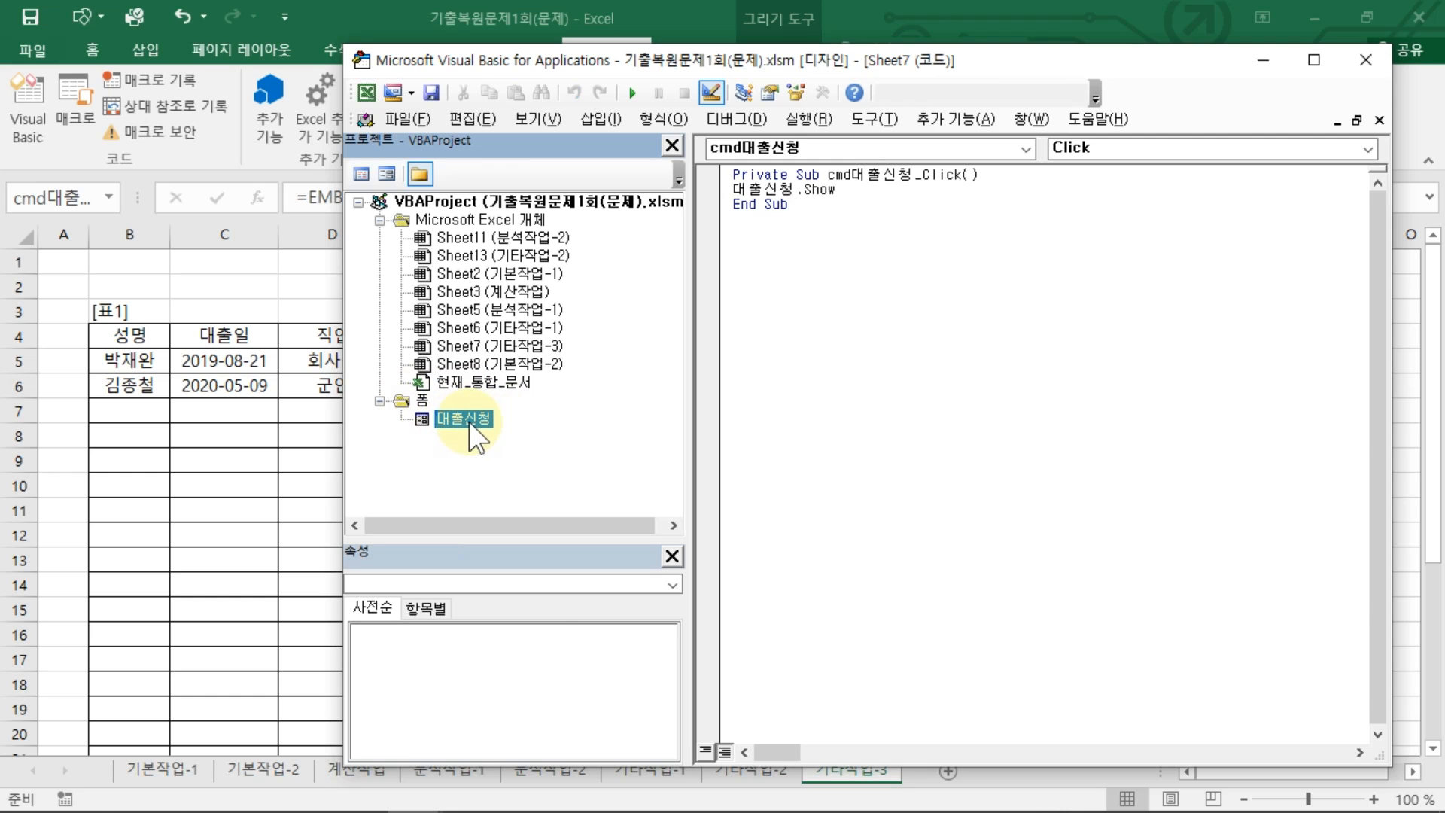
{"action": "double_click", "coordinate": [464, 417]}
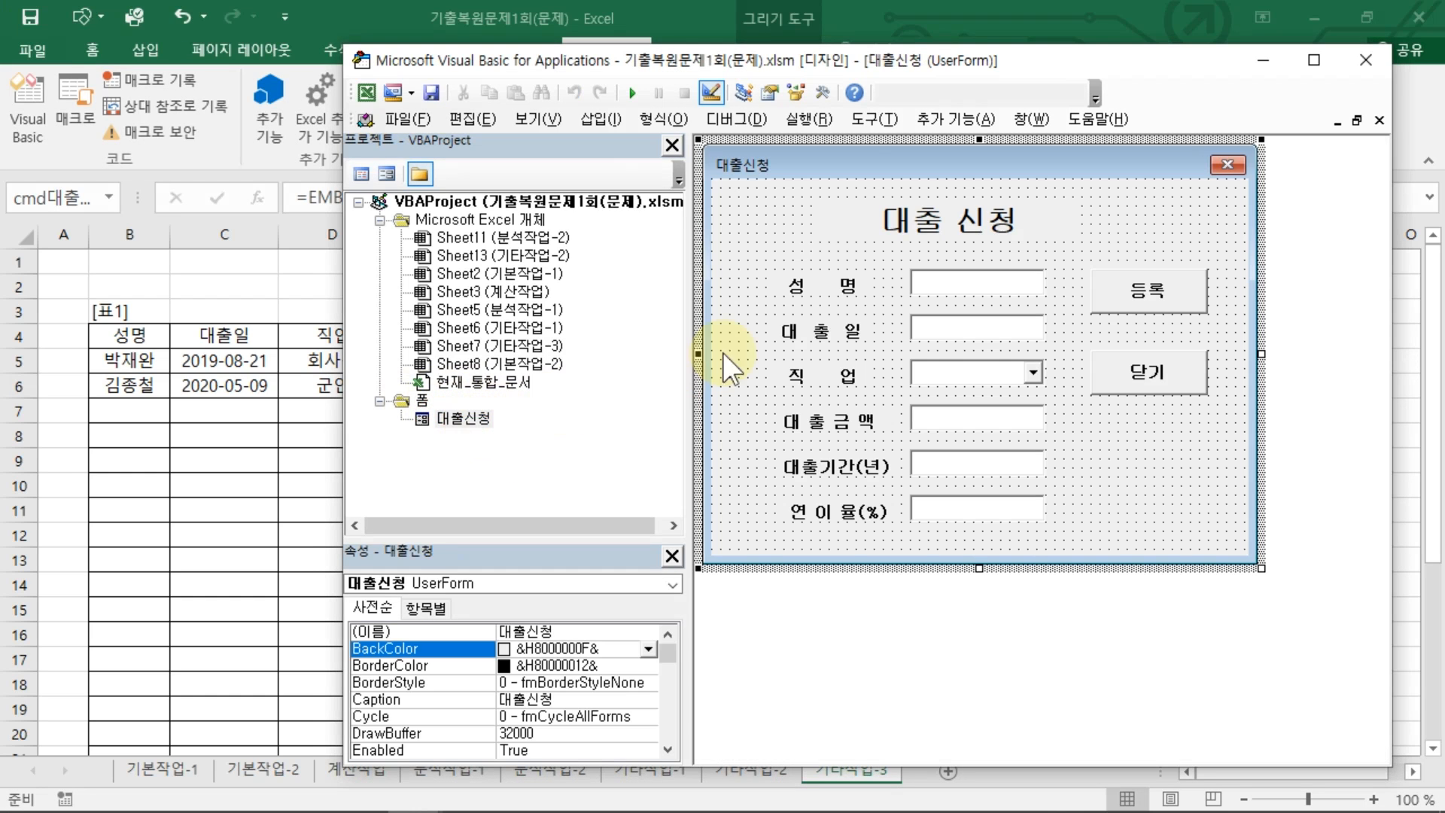
{"action": "mouse_move", "coordinate": [1217, 238]}
{"action": "left_mouse_down"}
{"action": "mouse_move", "coordinate": [1148, 218]}
{"action": "mouse_move", "coordinate": [1204, 211]}
{"action": "mouse_move", "coordinate": [1169, 231]}
{"action": "left_mouse_up"}
{"action": "double_click", "coordinate": [1177, 214]}
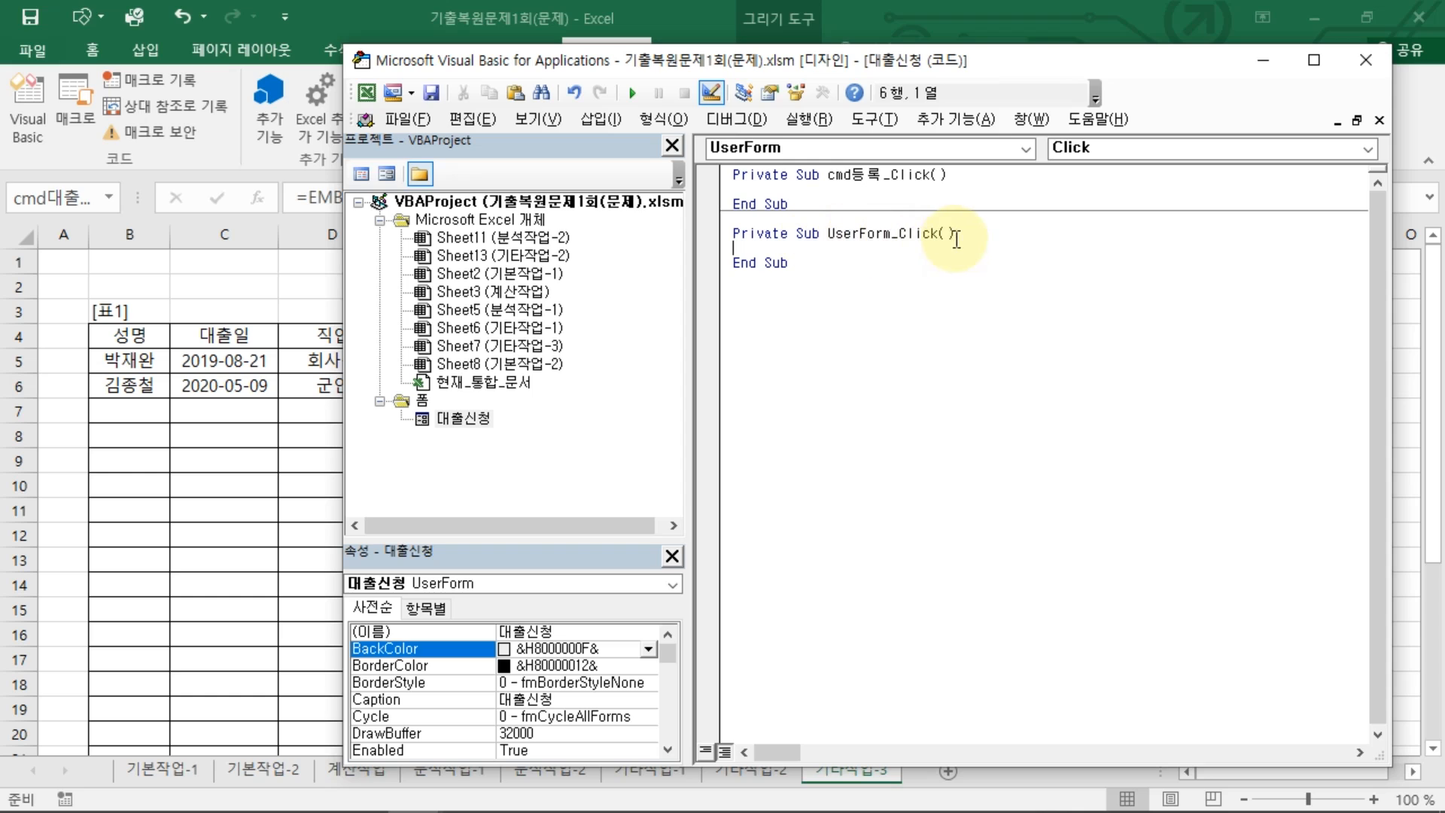
{"action": "left_click", "coordinate": [1366, 148]}
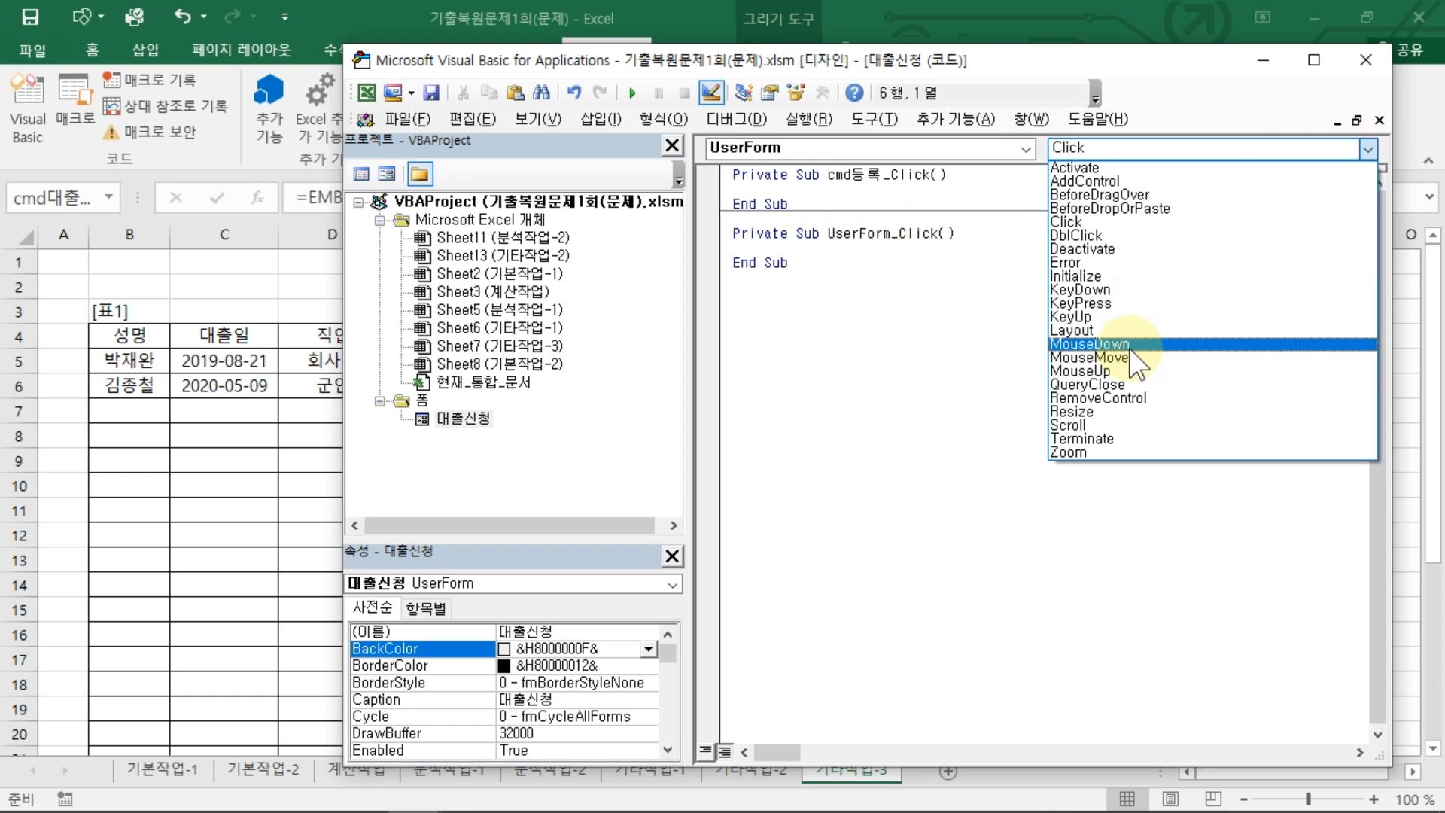
{"action": "left_click", "coordinate": [1129, 275]}
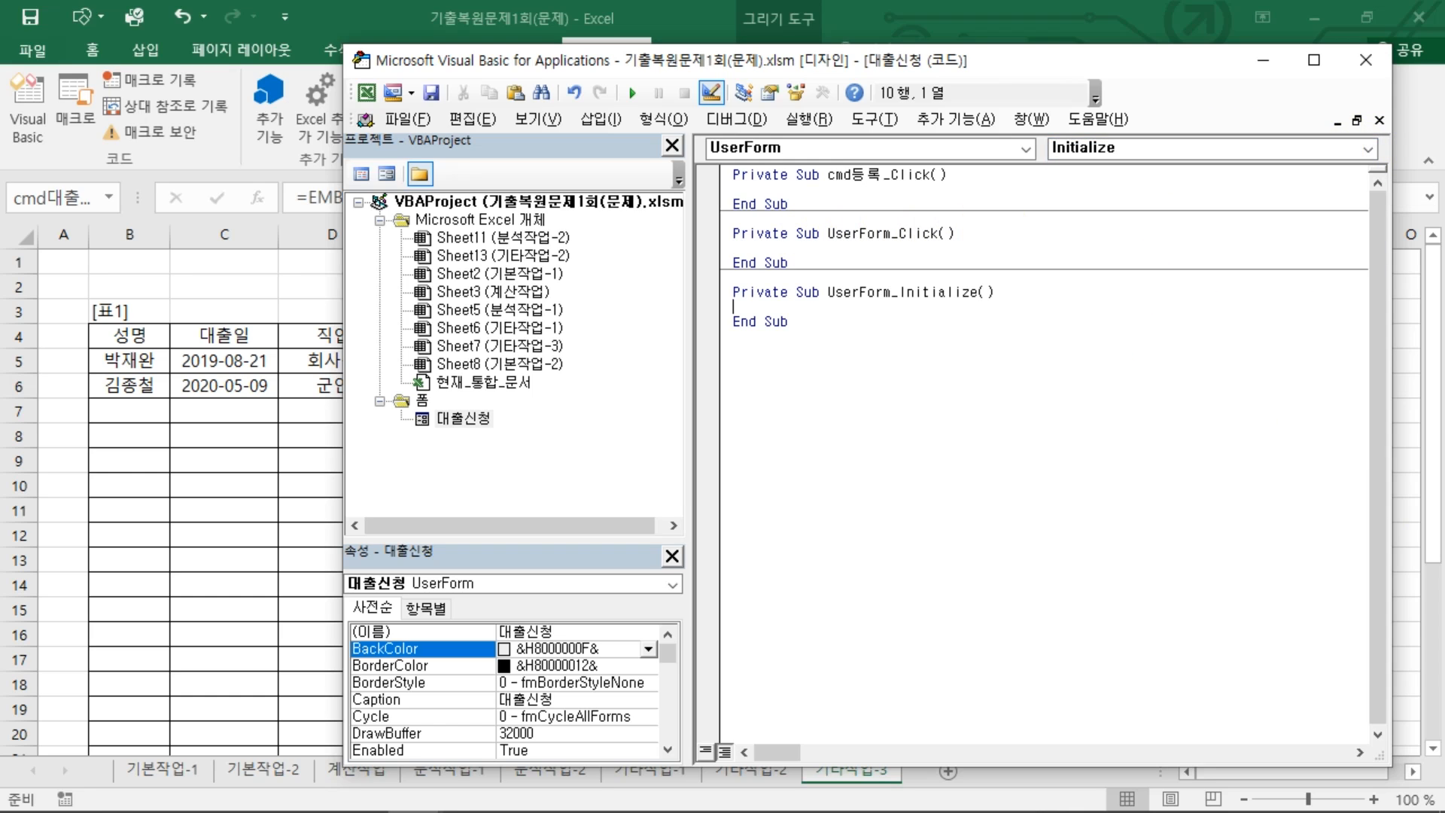
Delete the empty cmd등록_Click and UserForm_Click procedures above UserForm_Initialize
{"action": "left_click", "coordinate": [828, 265]}
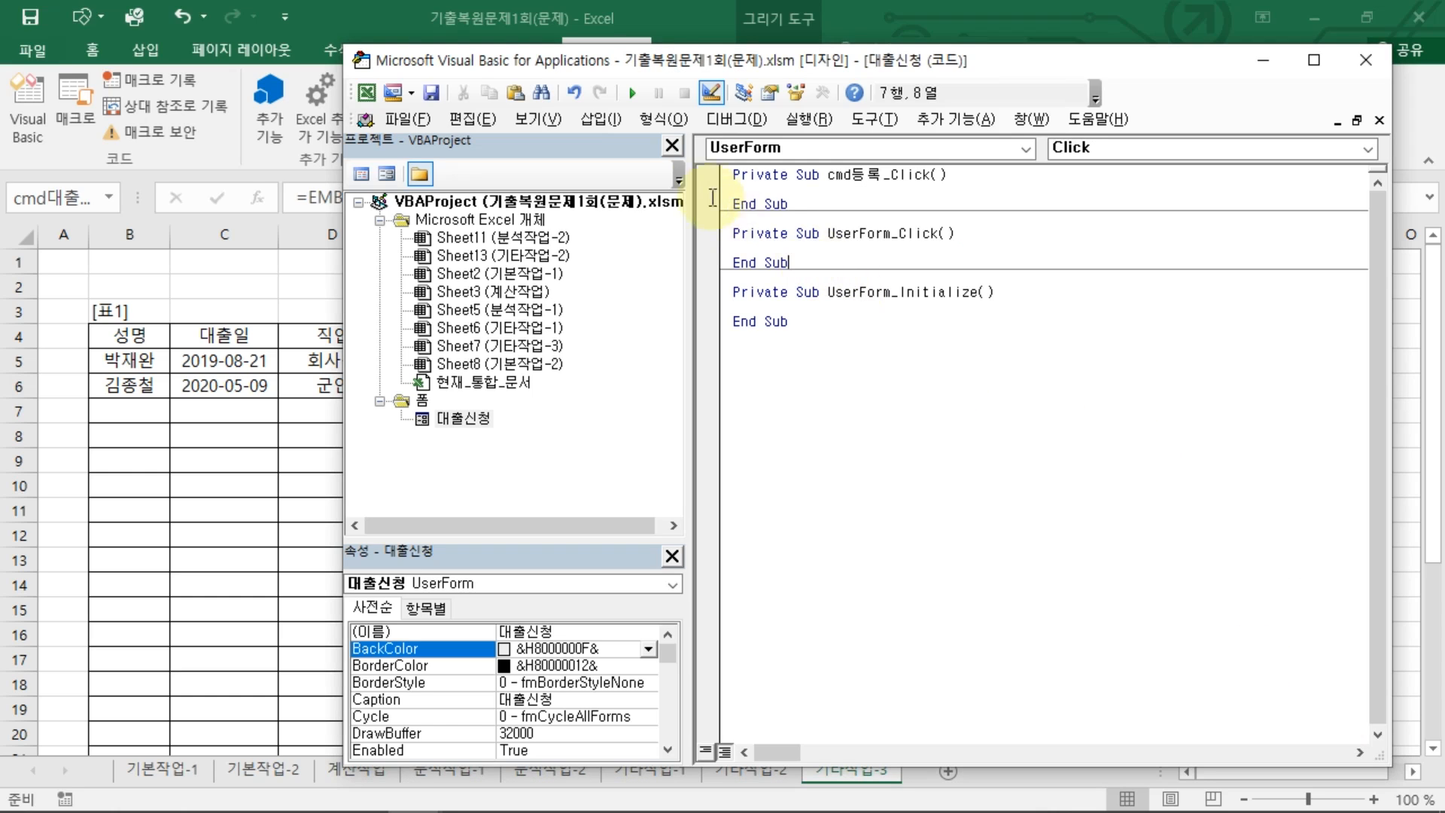
{"action": "left_click", "coordinate": [700, 180], "text": "shift"}
{"action": "key", "text": "Delete"}
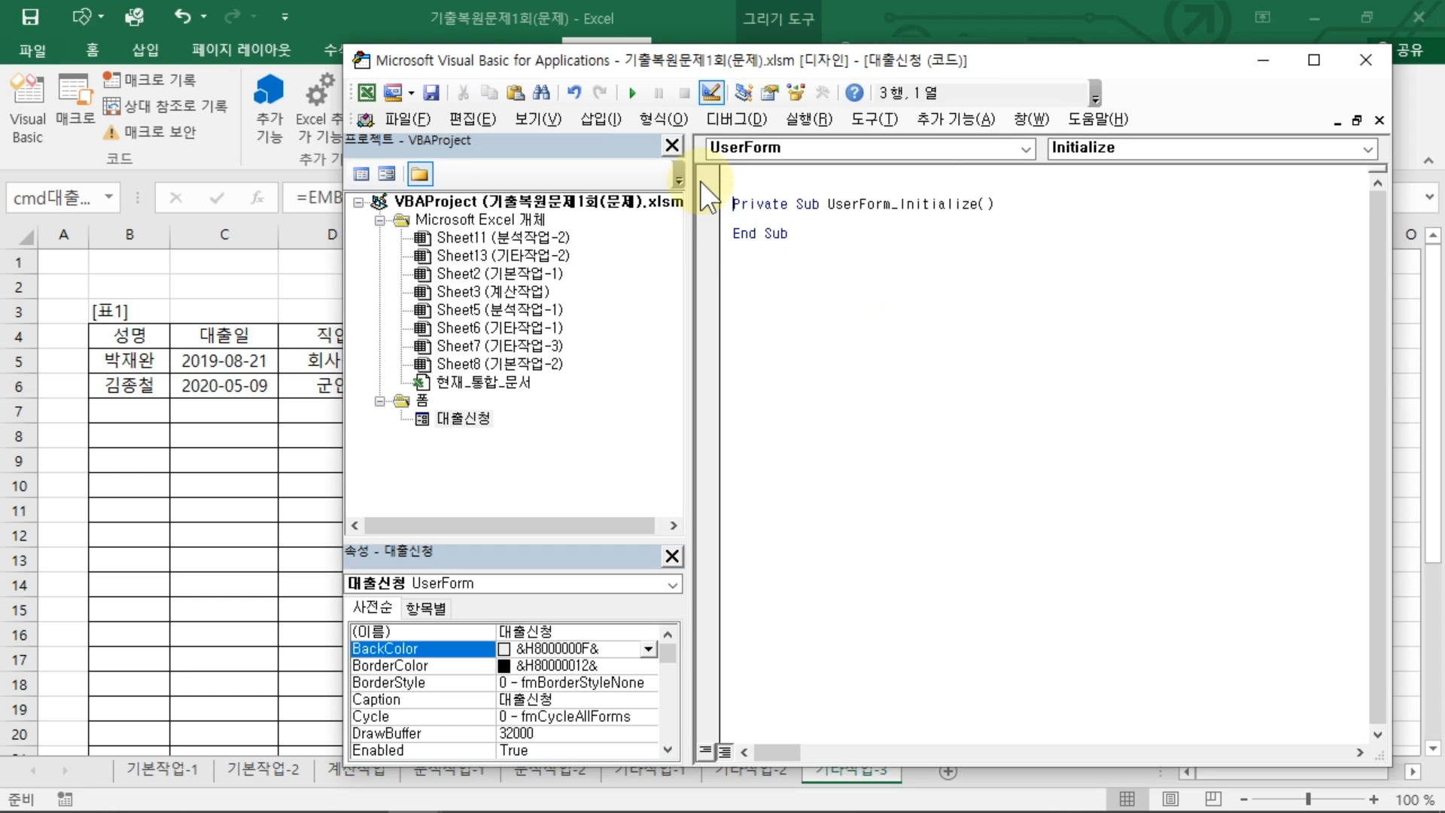
In UserForm_Initialize, start an assignment to the RowSource property of the cmb직업 combo box
{"action": "key", "text": "Down"}
{"action": "key", "text": "Return"}
{"action": "key", "text": "Return"}
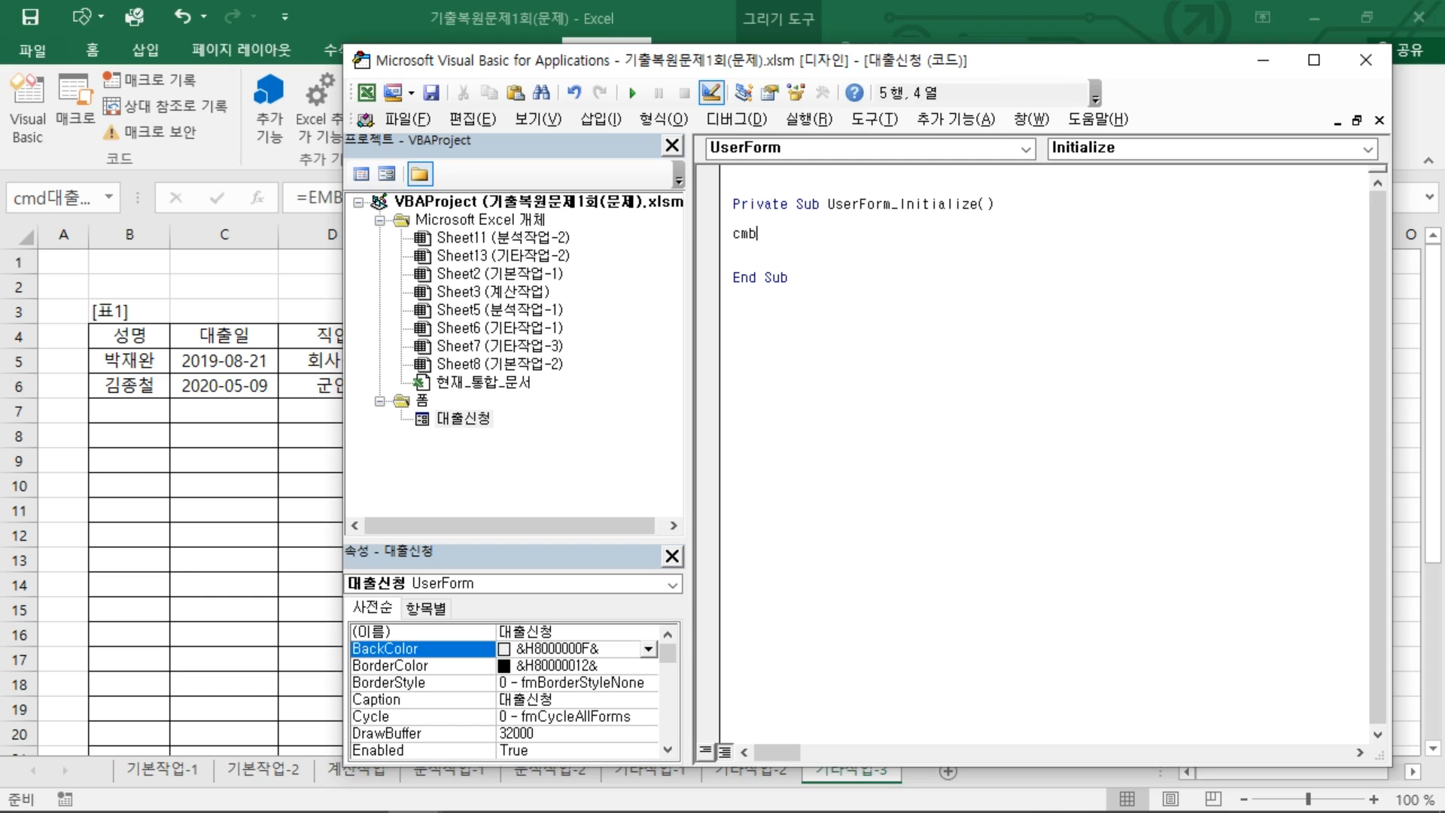
{"action": "type", "text": "직어.whow"}
{"action": "key", "text": "BackSpace"}
{"action": "key", "text": "BackSpace"}
{"action": "key", "text": "BackSpace"}
{"action": "key", "text": "BackSpace"}
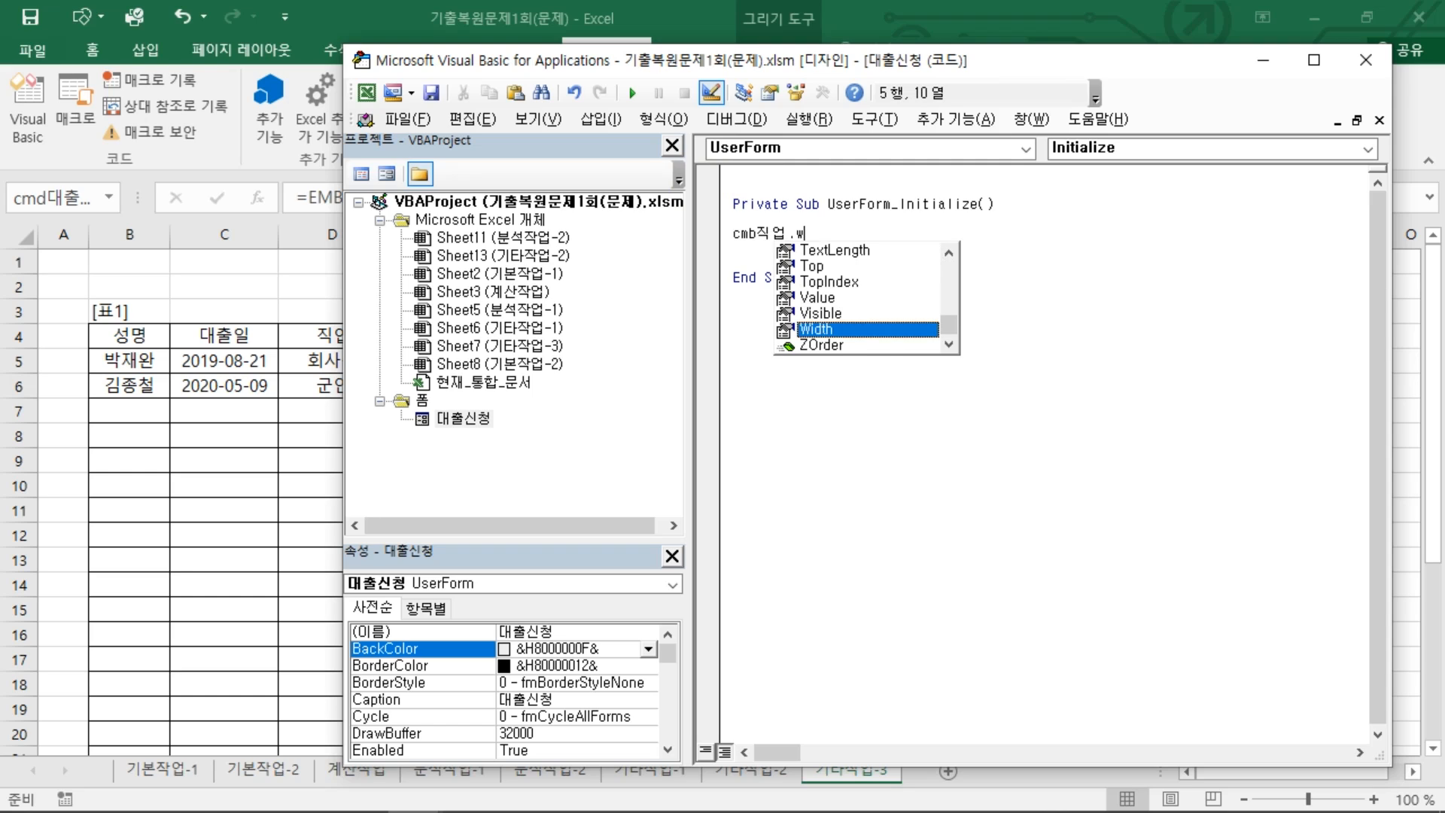
{"action": "type", "text": "ro"}
{"action": "key", "text": "Tab"}
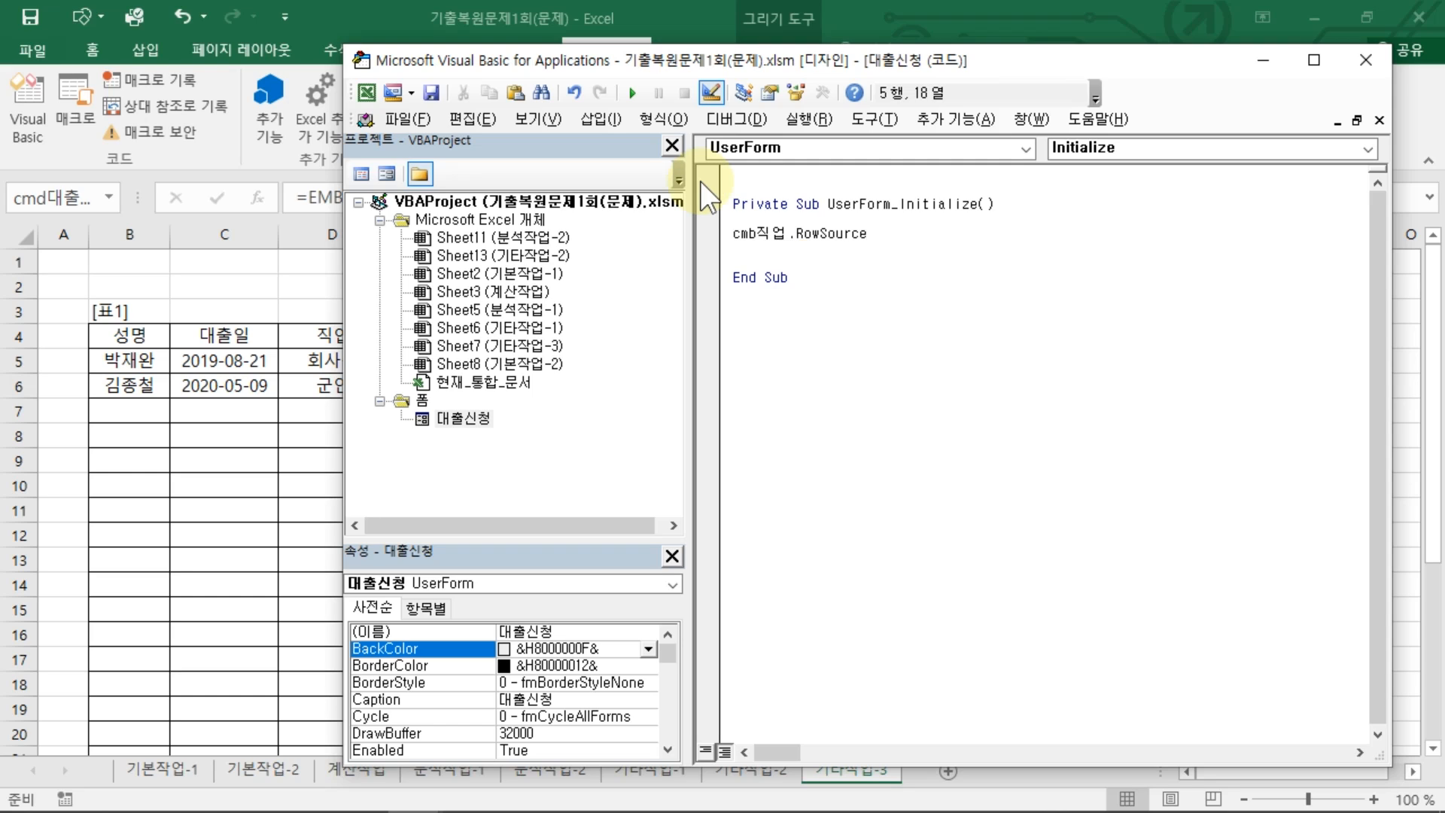
{"action": "type", "text": "="}
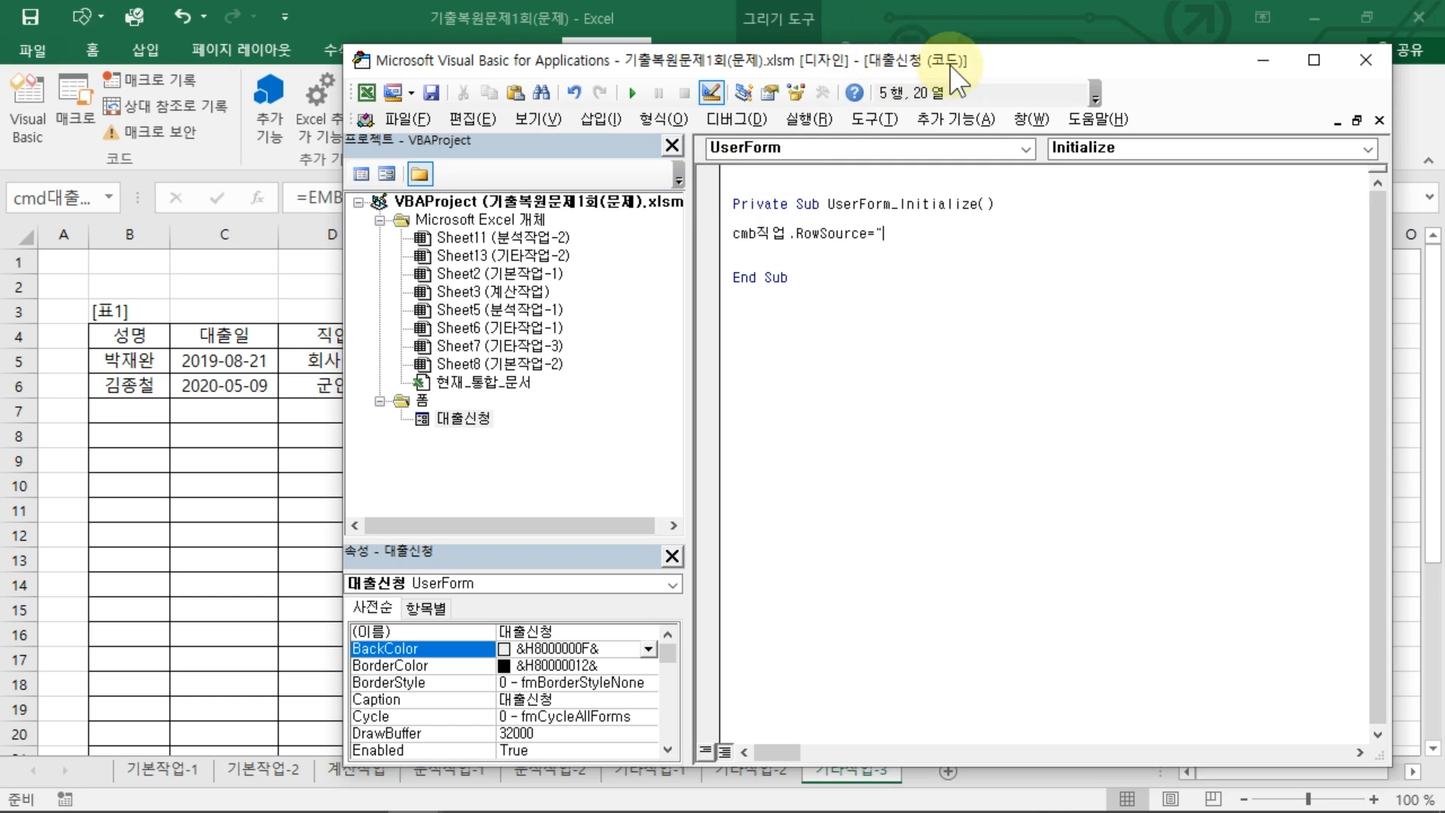
Move and narrow the code editor to uncover the sheet's 직업 list, and complete the RowSource assignment with "j5:j12"
{"action": "left_click_drag", "start_coordinate": [950, 65], "coordinate": [924, 156]}
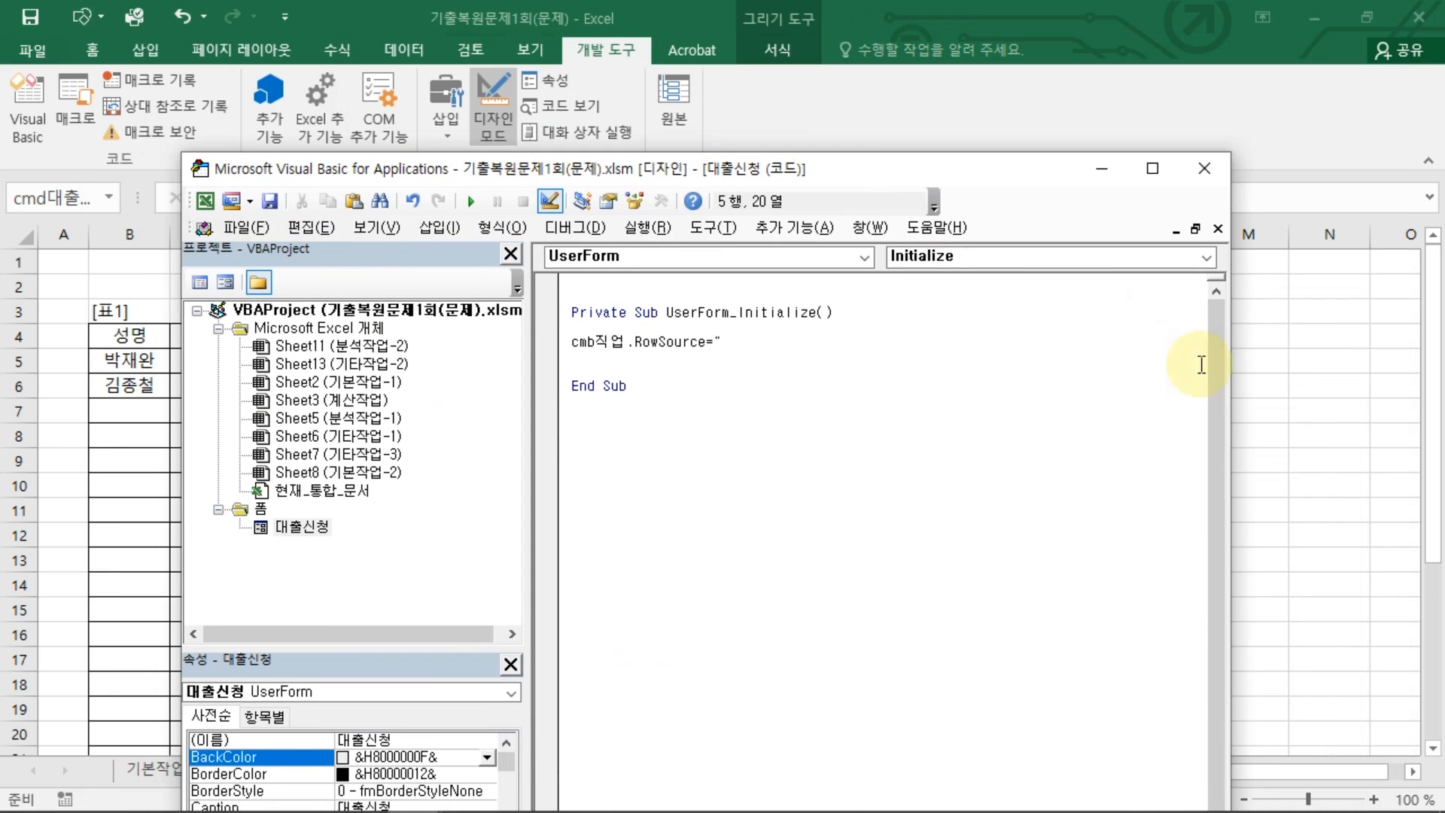
{"action": "left_click_drag", "start_coordinate": [1232, 385], "coordinate": [910, 363]}
{"action": "left_click_drag", "start_coordinate": [743, 171], "coordinate": [673, 161]}
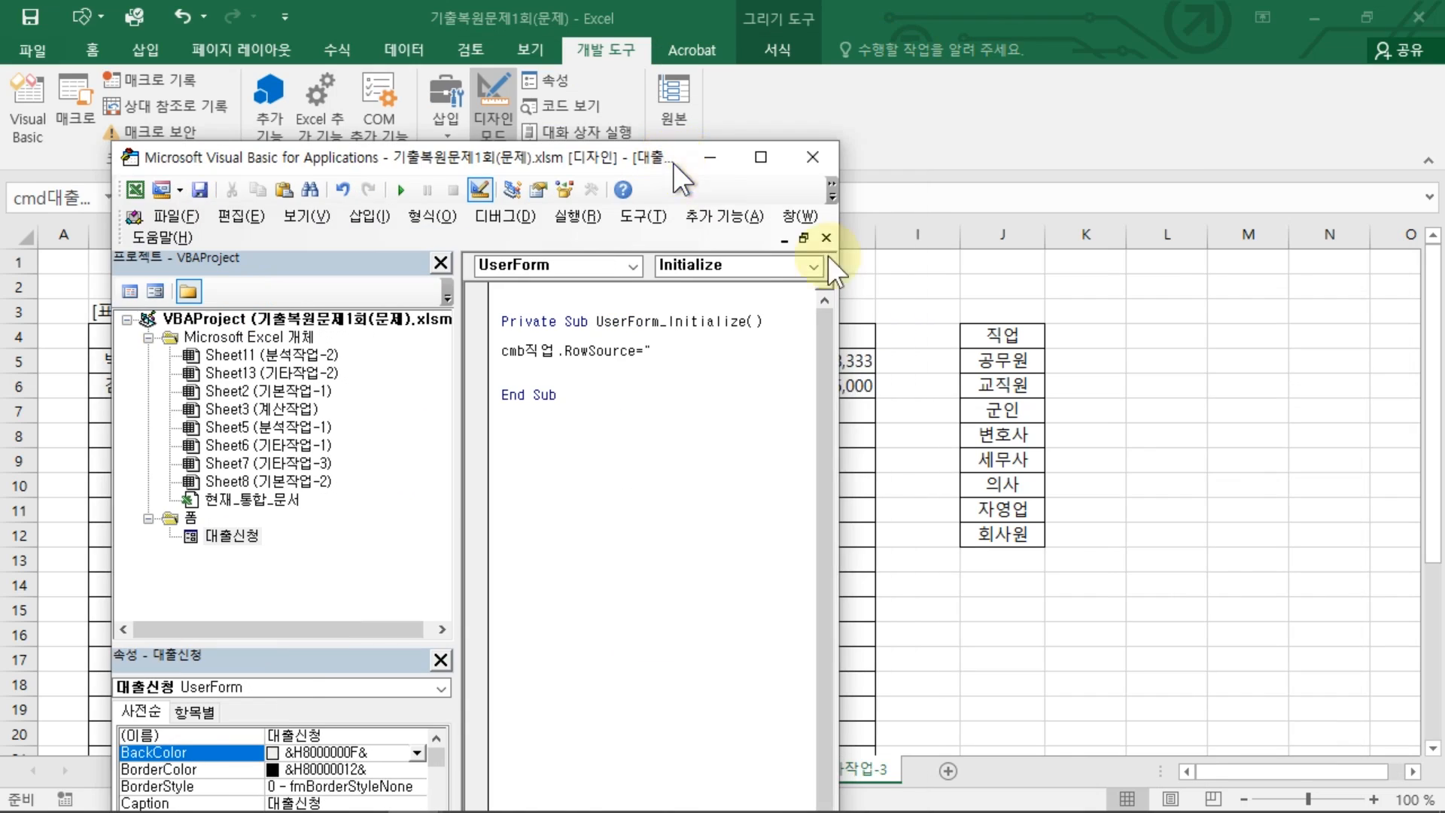
{"action": "mouse_move", "coordinate": [957, 351]}
{"action": "left_mouse_down"}
{"action": "mouse_move", "coordinate": [922, 493]}
{"action": "mouse_move", "coordinate": [966, 559]}
{"action": "left_mouse_up"}
{"action": "left_click", "coordinate": [687, 350]}
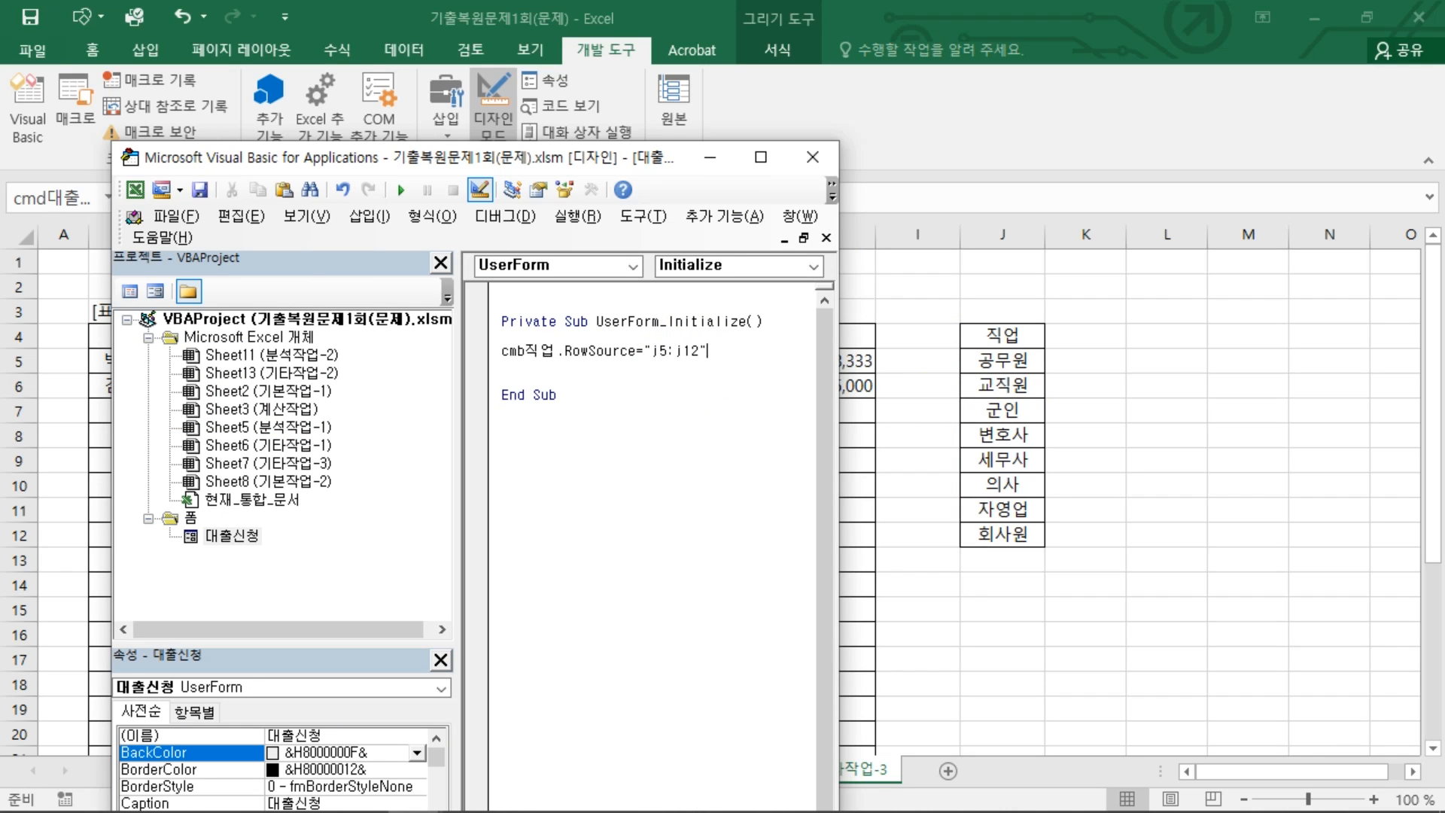
{"action": "type", "text": "j5:j12\""}
{"action": "key", "text": "Return"}
{"action": "left_click_drag", "start_coordinate": [502, 366], "coordinate": [715, 368]}
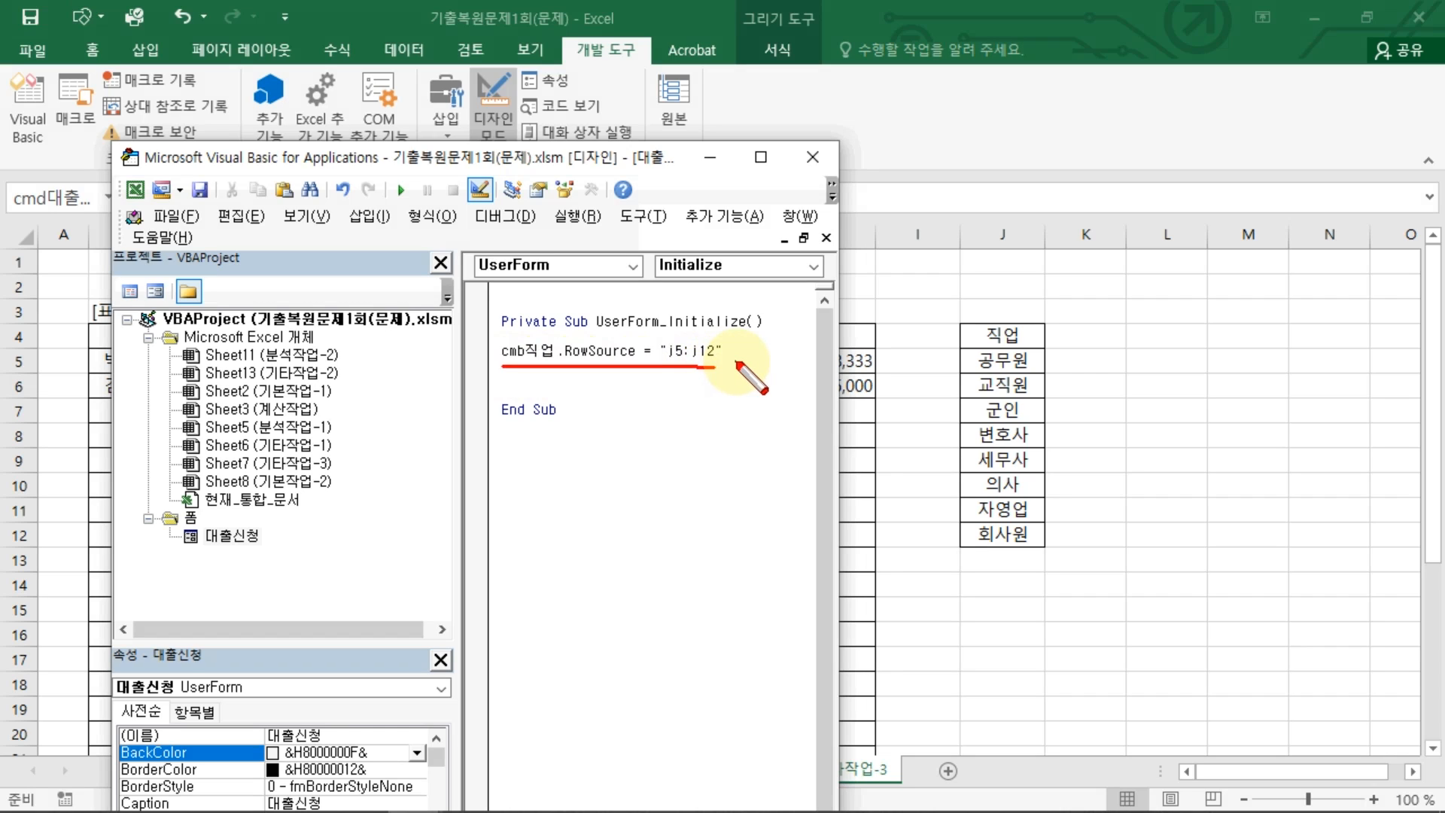
{"action": "key", "text": "Escape"}
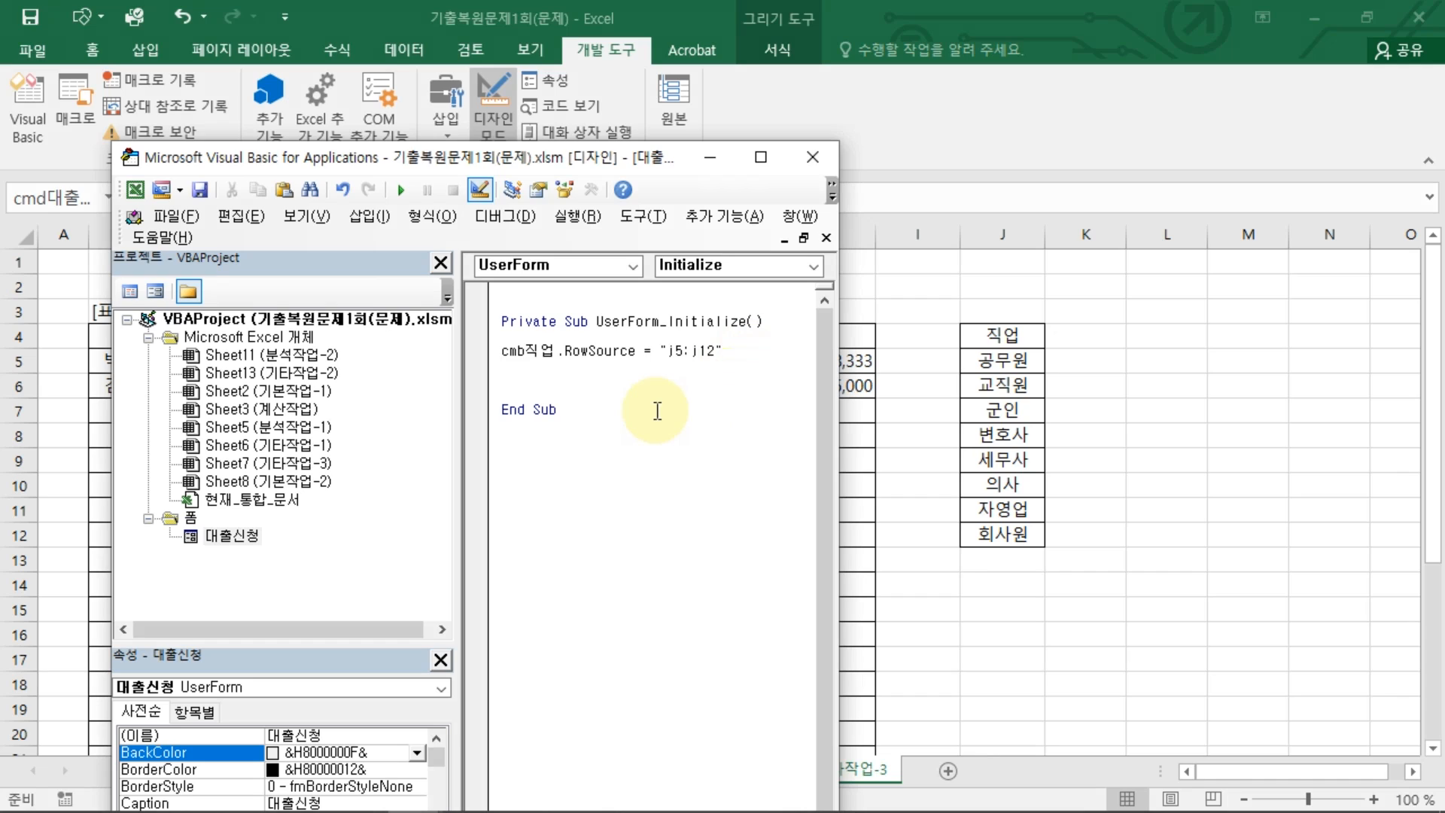
Add the statement txt대출일 = Date below the RowSource line in UserForm_Initialize
{"action": "key", "text": "BackSpace"}
{"action": "key", "text": "BackSpace"}
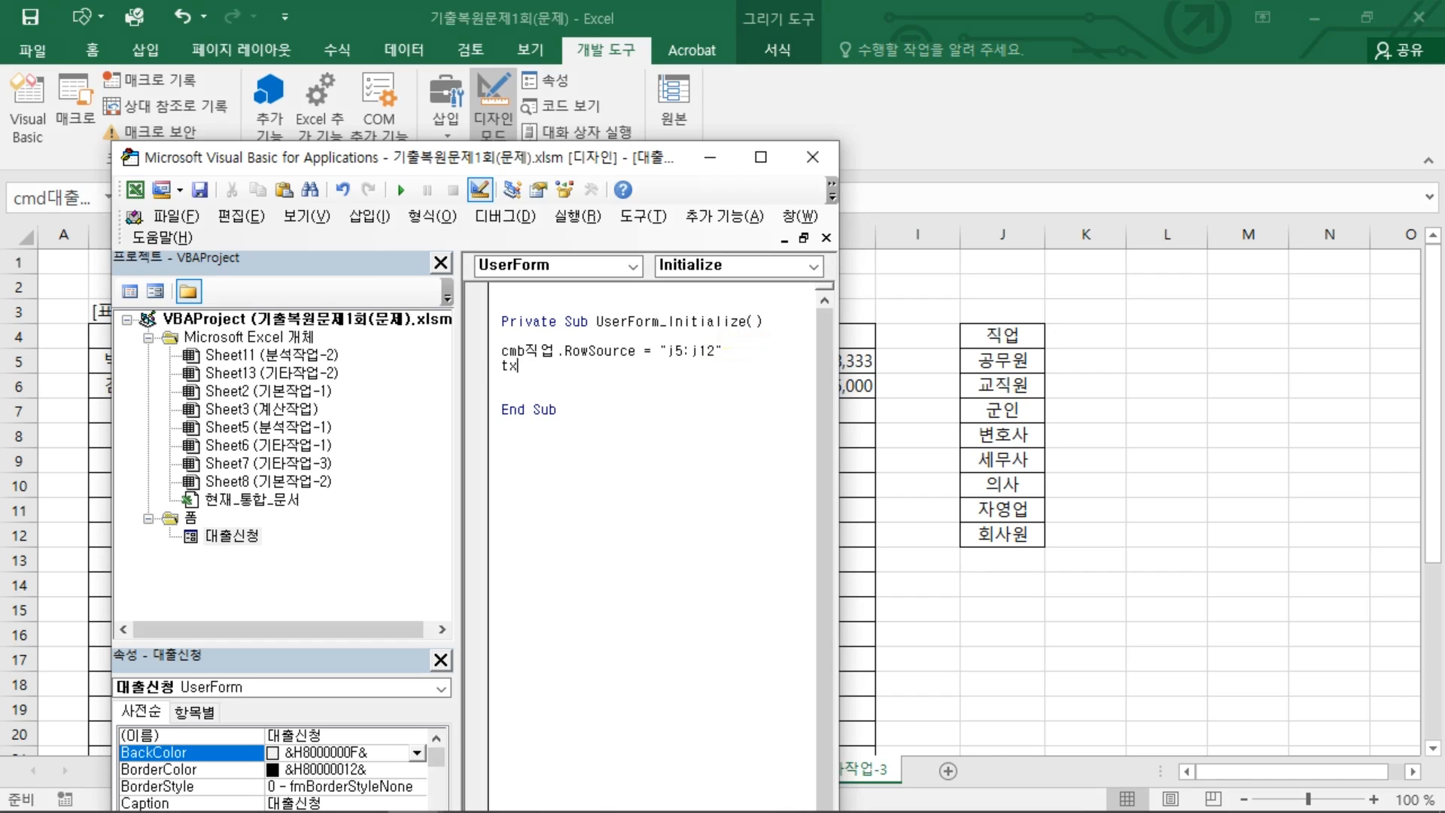
{"action": "type", "text": "txt대추"}
{"action": "key", "text": "Return"}
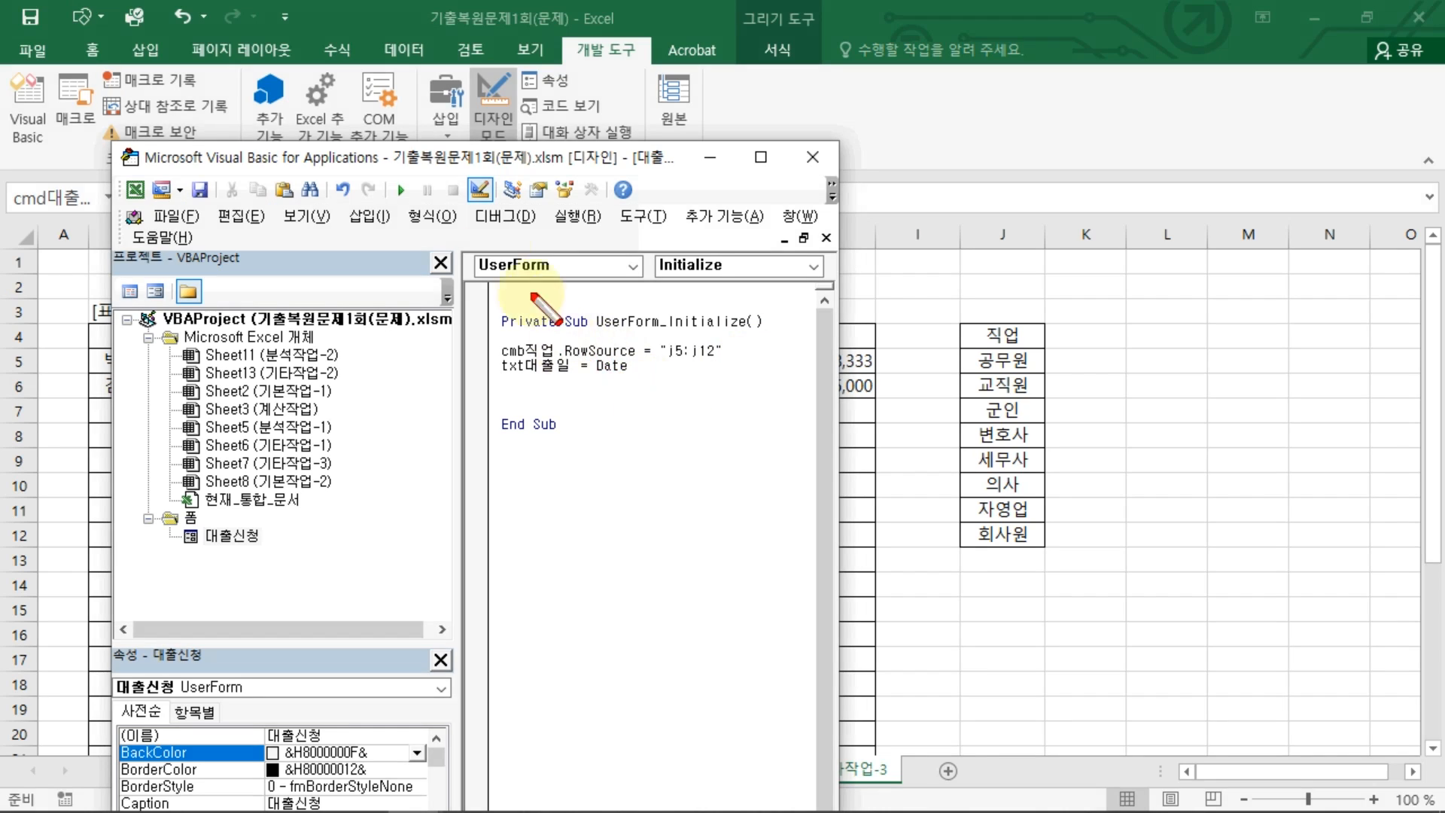
{"action": "left_click_drag", "start_coordinate": [577, 360], "coordinate": [574, 379]}
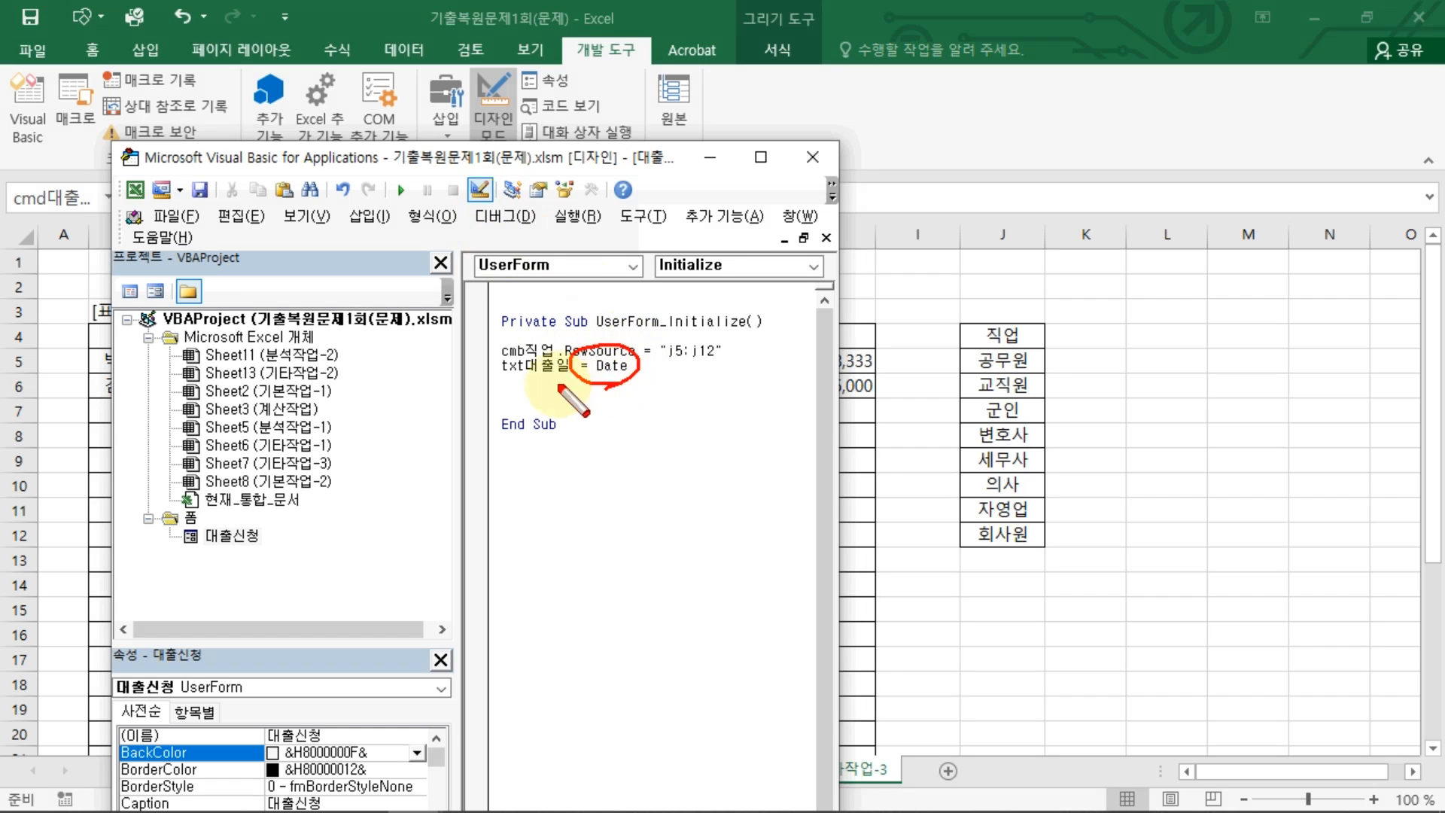
{"action": "key", "text": "Escape"}
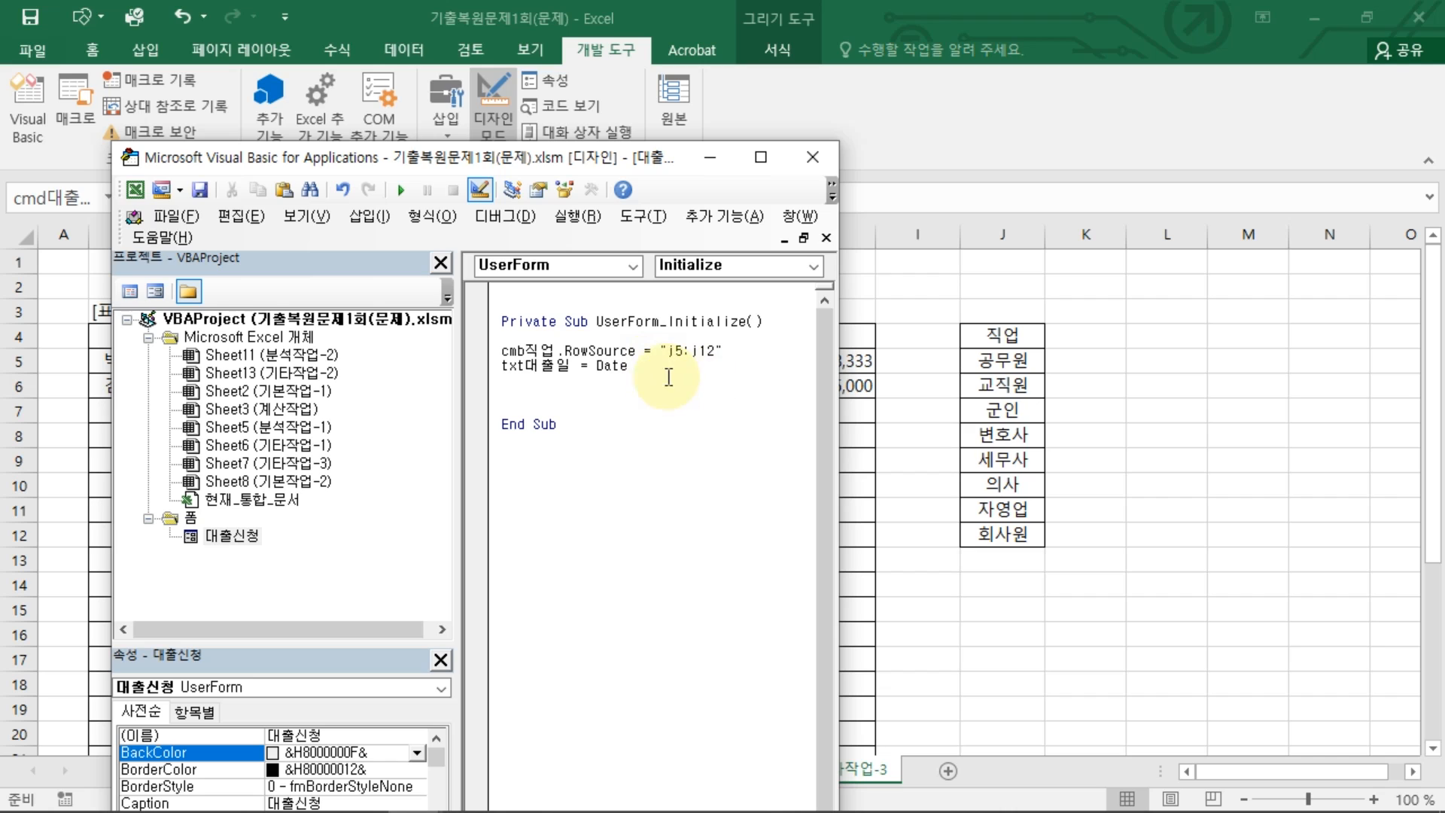
{"action": "left_click_drag", "start_coordinate": [666, 371], "coordinate": [562, 368]}
{"action": "left_click", "coordinate": [702, 395]}
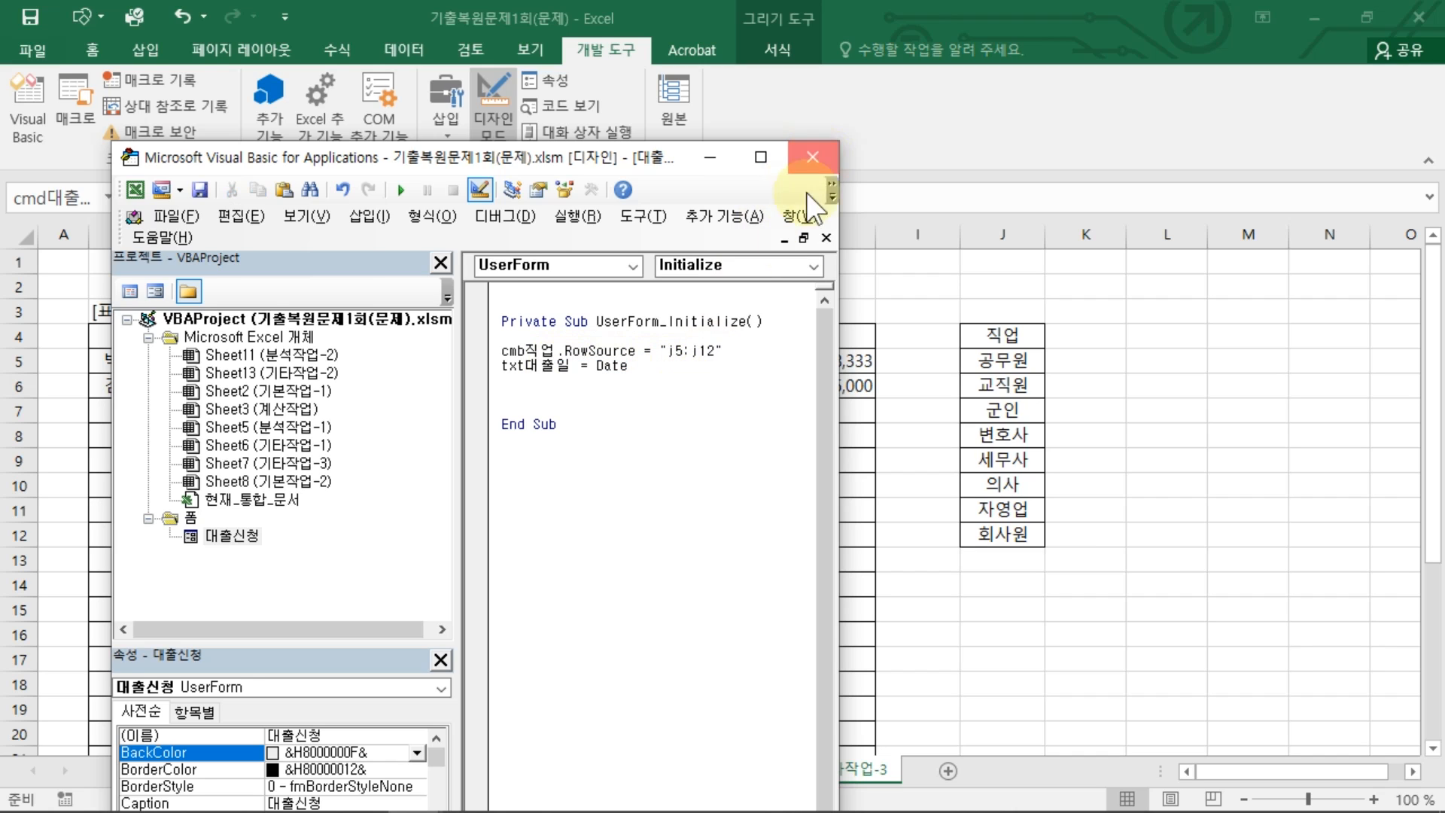
Close the code editor and leave design mode on the sheet
{"action": "left_click", "coordinate": [813, 157]}
{"action": "left_click", "coordinate": [493, 106]}
{"action": "left_click", "coordinate": [477, 286]}
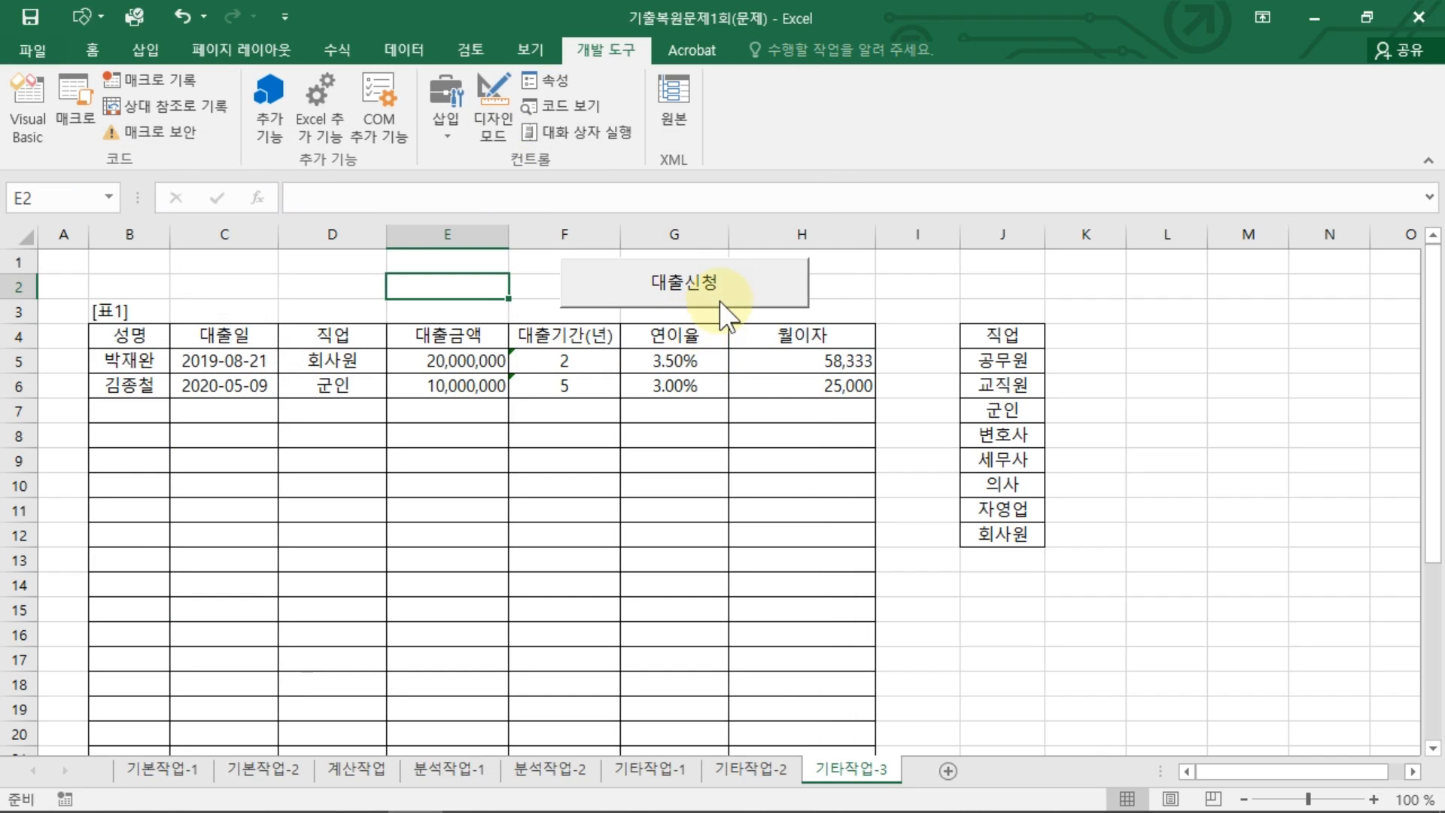
Run the 대출신청 button, compare the form's 대출일 field and 직업 list with the sheet, and close the form
{"action": "left_click", "coordinate": [722, 293]}
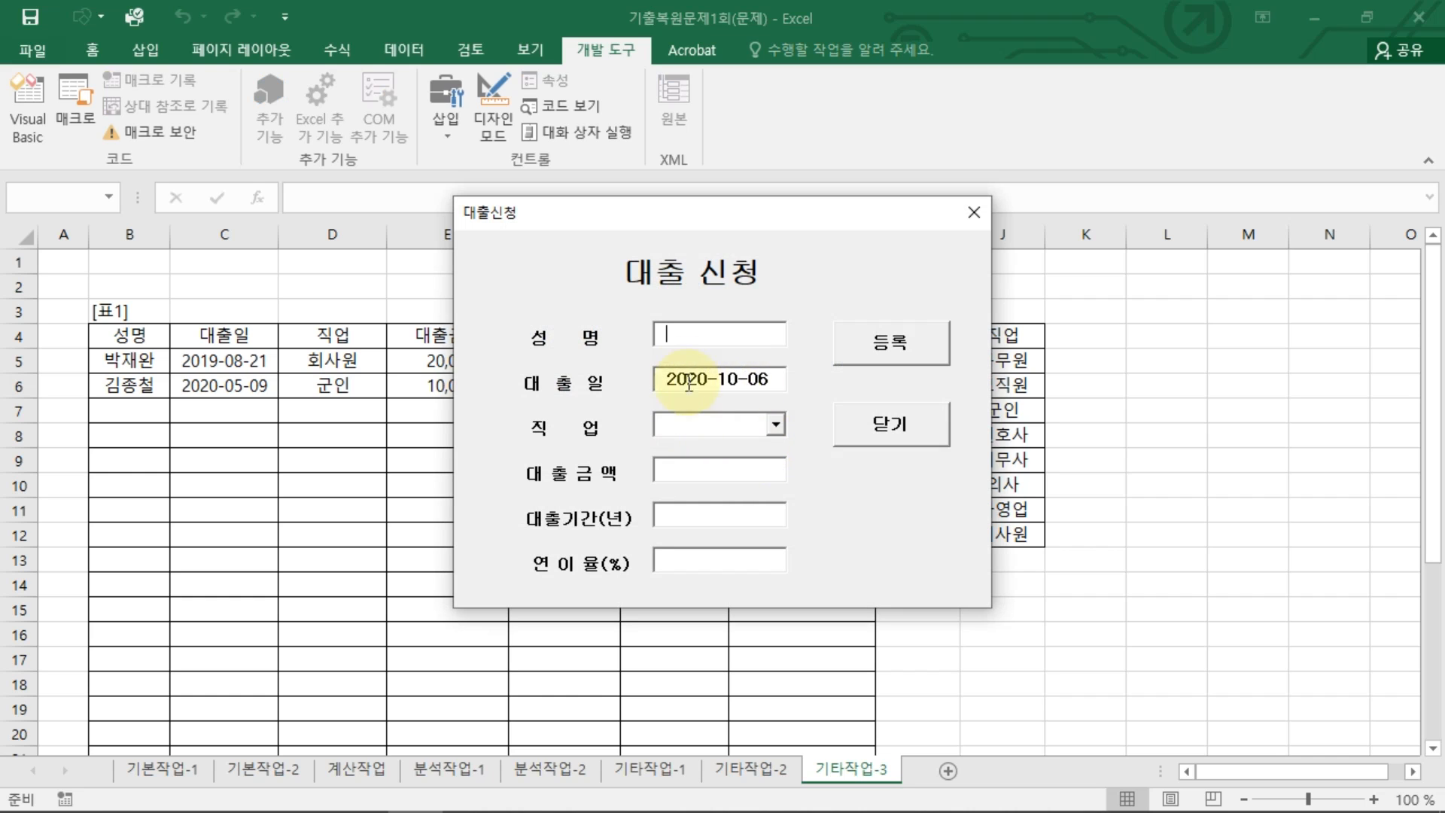
{"action": "left_click", "coordinate": [775, 423]}
{"action": "left_click_drag", "start_coordinate": [803, 221], "coordinate": [682, 223]}
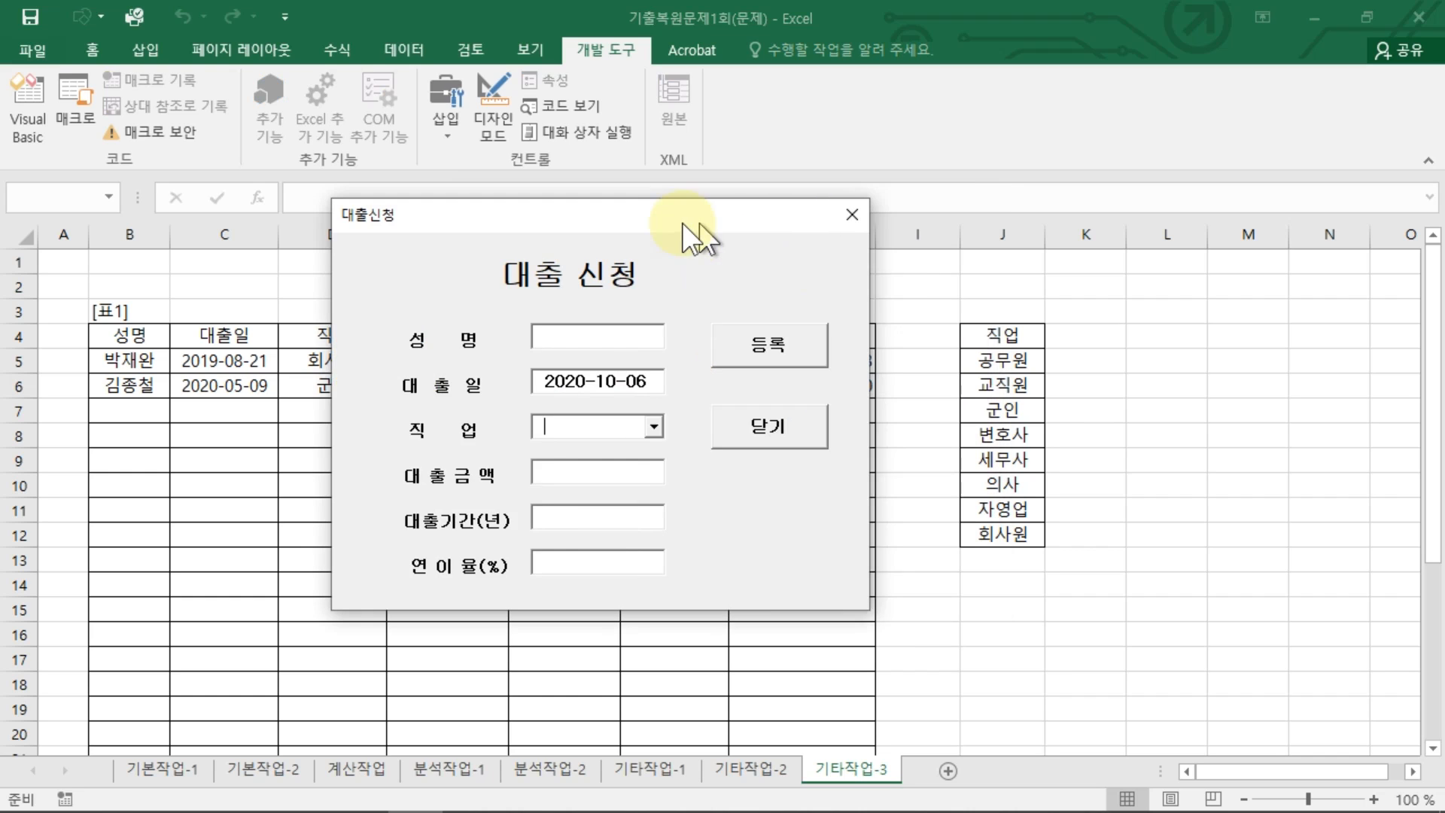
{"action": "left_click", "coordinate": [637, 426]}
{"action": "left_click_drag", "start_coordinate": [498, 390], "coordinate": [631, 391]}
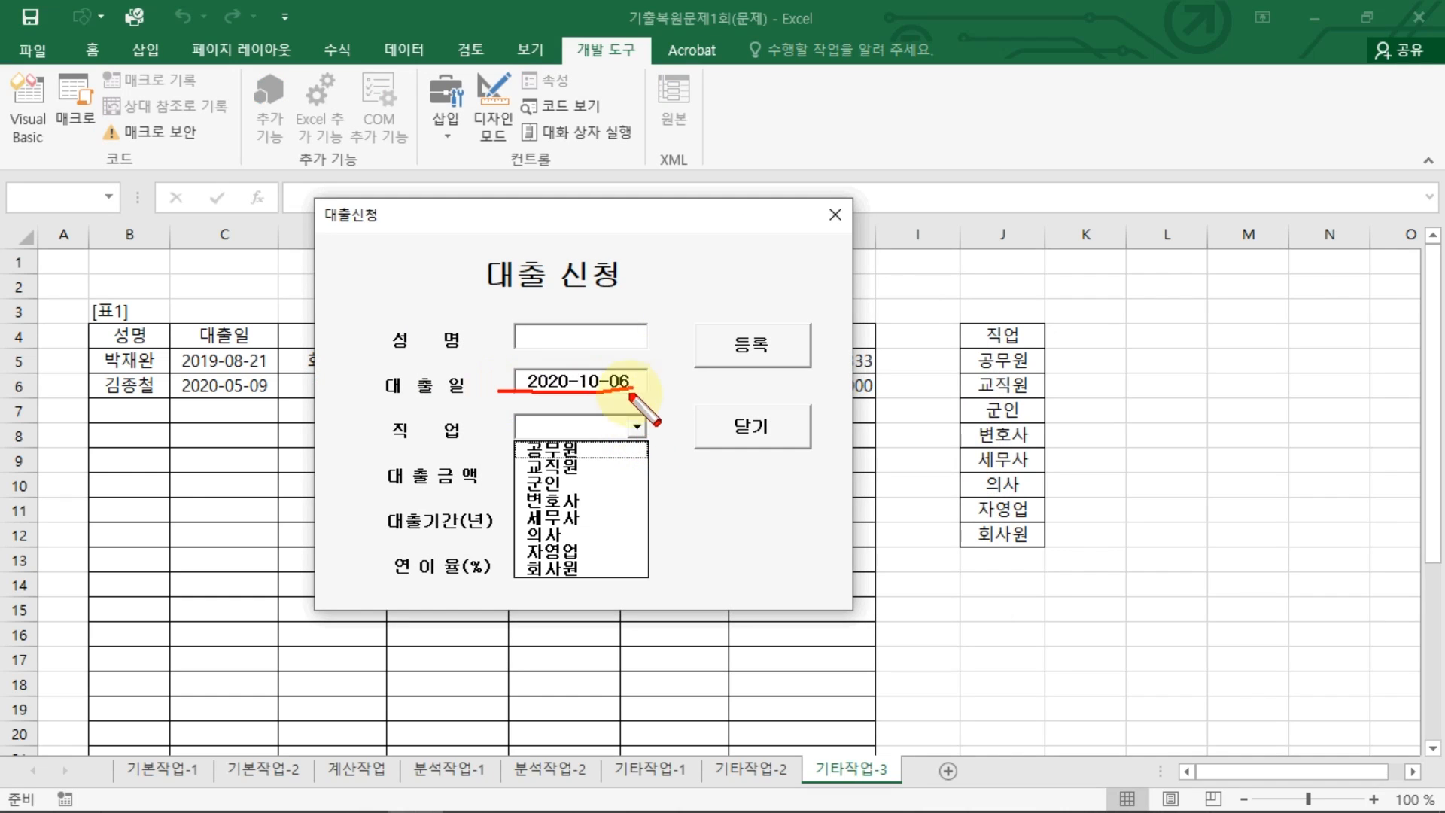
{"action": "left_click_drag", "start_coordinate": [645, 441], "coordinate": [625, 553]}
{"action": "mouse_move", "coordinate": [661, 493]}
{"action": "left_mouse_down"}
{"action": "mouse_move", "coordinate": [857, 516]}
{"action": "mouse_move", "coordinate": [941, 472]}
{"action": "mouse_move", "coordinate": [938, 497]}
{"action": "left_mouse_up"}
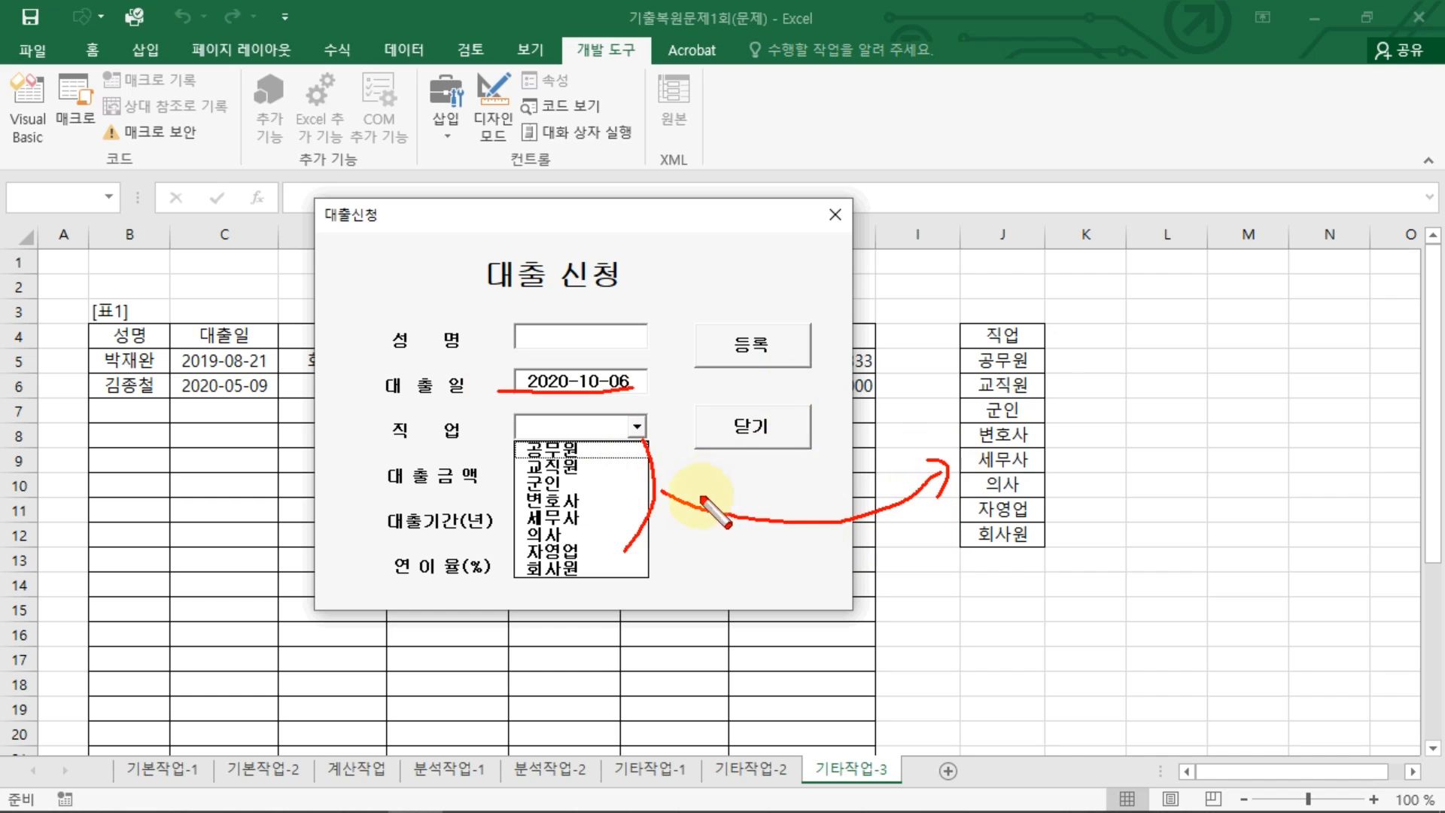
{"action": "left_click", "coordinate": [834, 216]}
{"action": "left_click", "coordinate": [934, 419]}
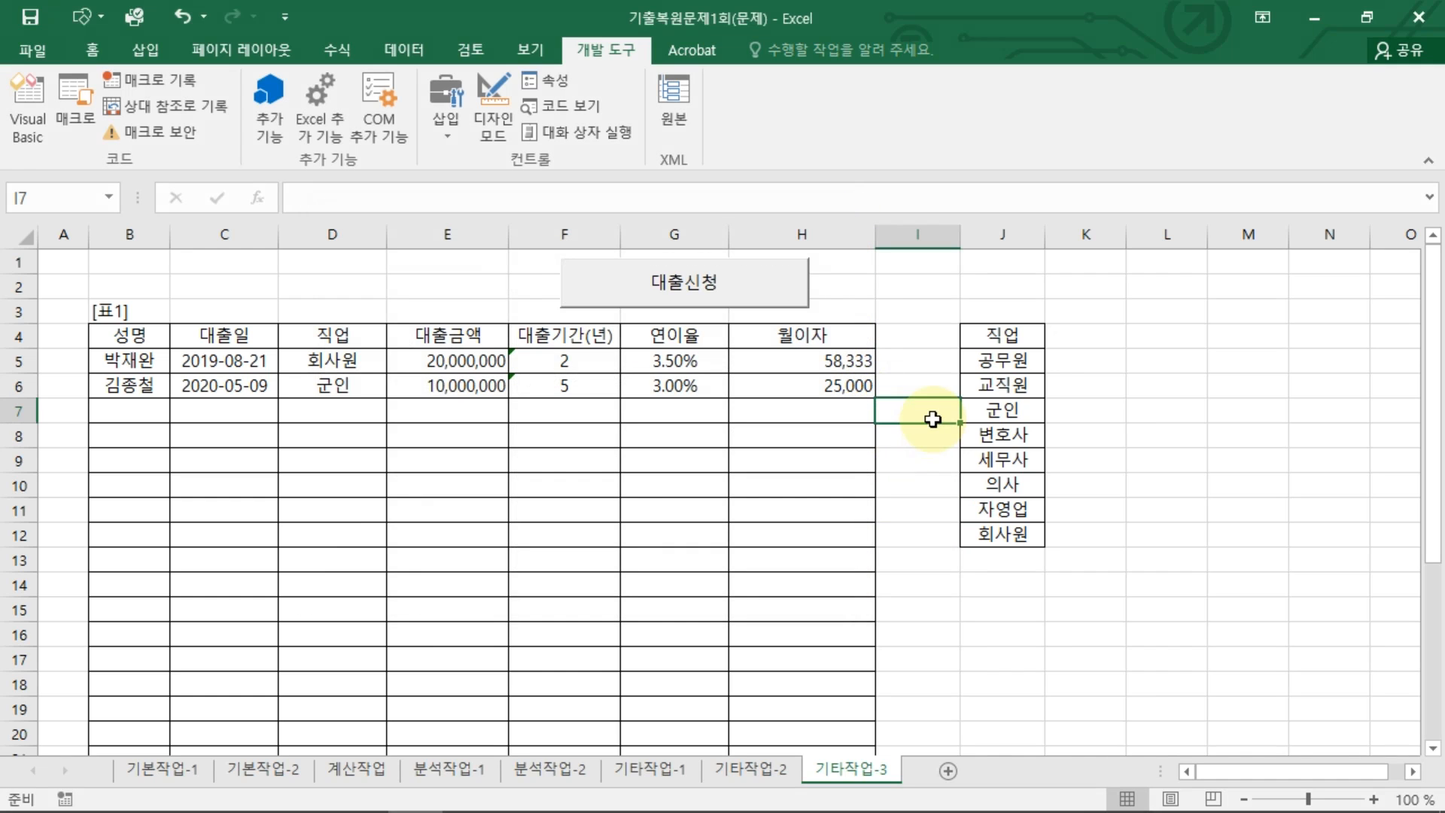
Return to design mode, reopen the 대출신청 form in a widened Visual Basic editor, and create the 닫기 button's click procedure
{"action": "left_click", "coordinate": [494, 117]}
{"action": "left_click", "coordinate": [756, 295]}
{"action": "double_click", "coordinate": [756, 295]}
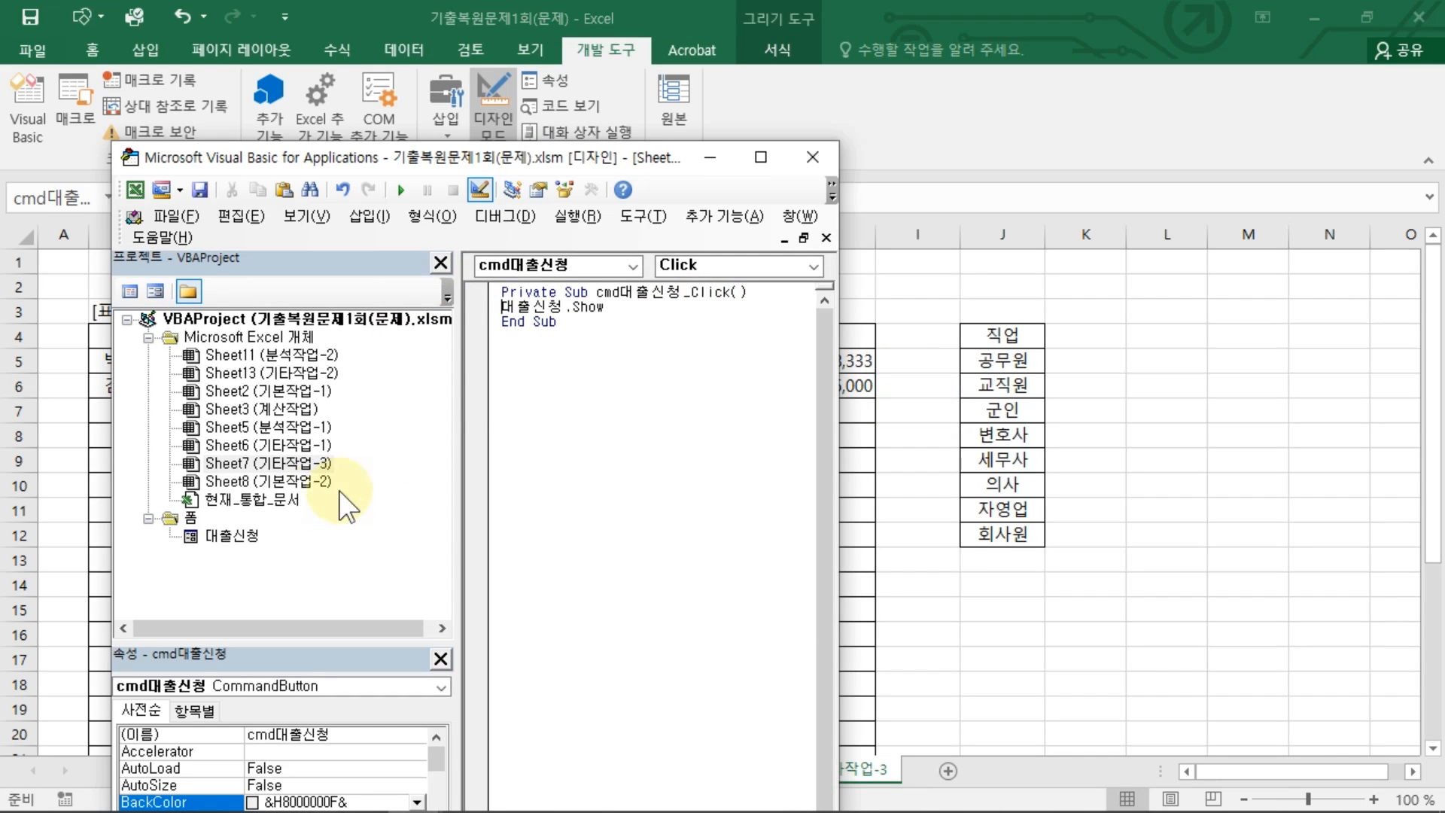
{"action": "double_click", "coordinate": [245, 536]}
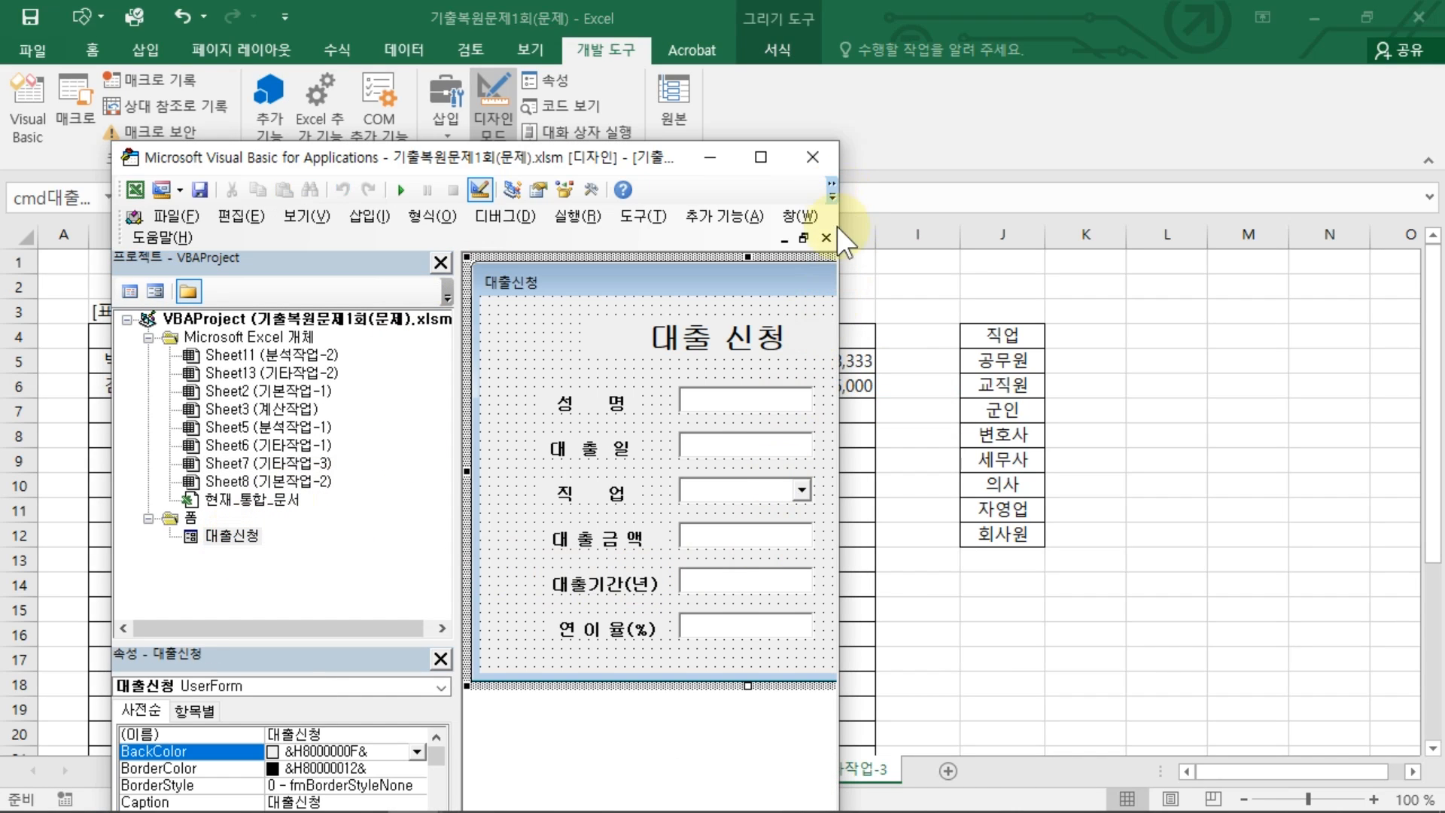
{"action": "left_click_drag", "start_coordinate": [977, 257], "coordinate": [1262, 257]}
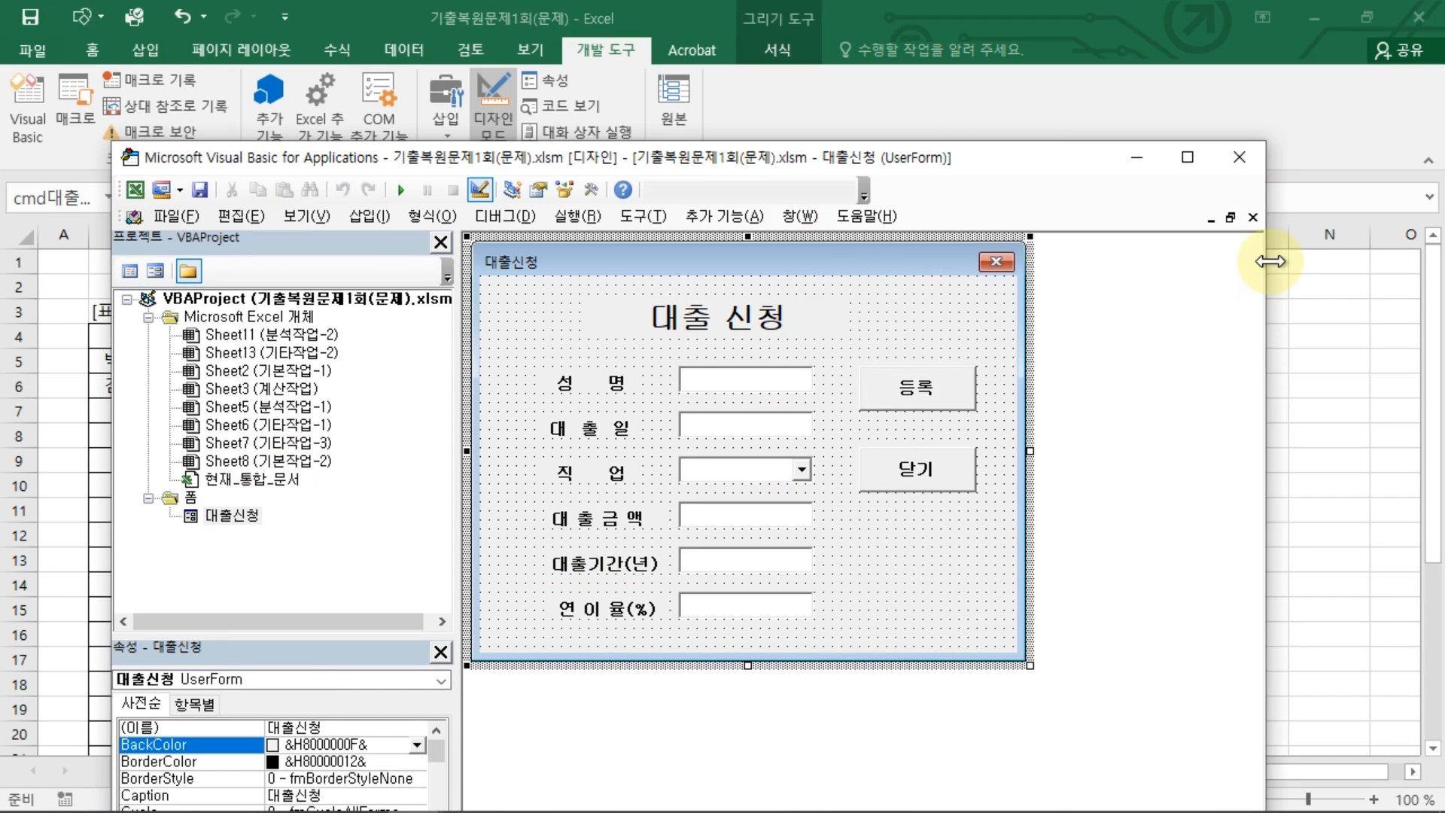
{"action": "left_click", "coordinate": [874, 466]}
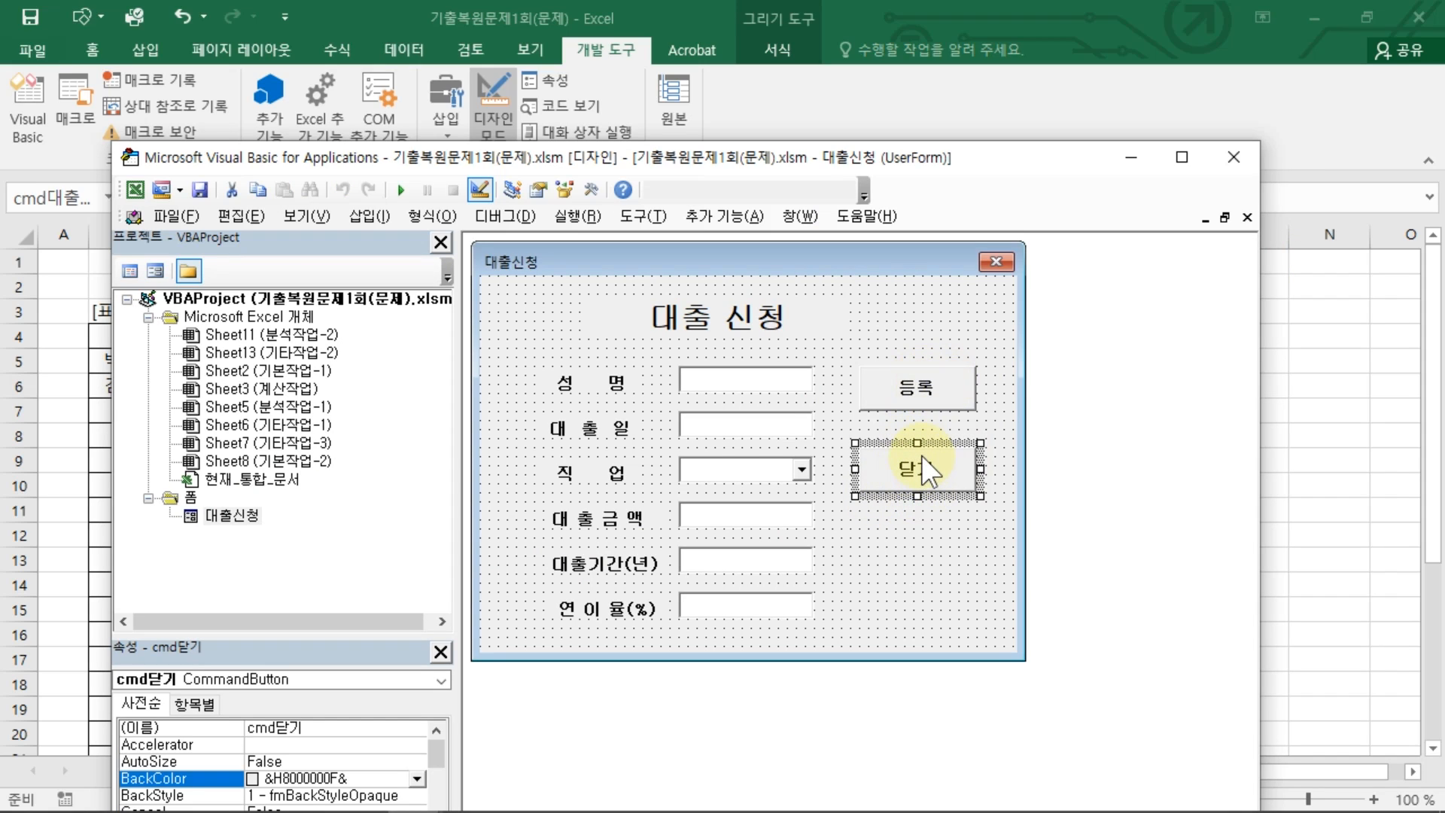
{"action": "double_click", "coordinate": [964, 444]}
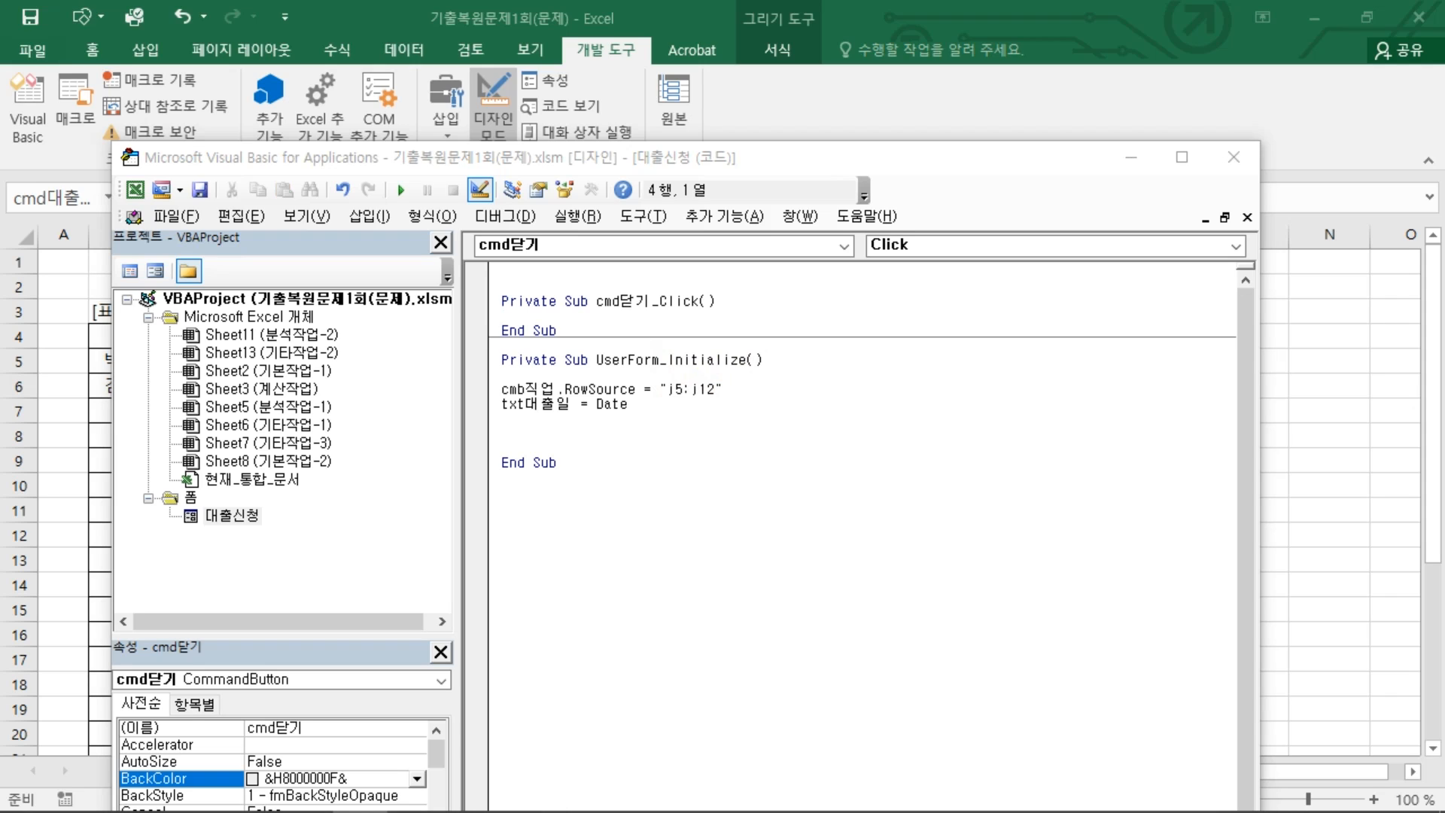
Insert blank lines inside the cmd닫기_Click procedure and between it and UserForm_Initialize
{"action": "left_click", "coordinate": [584, 325]}
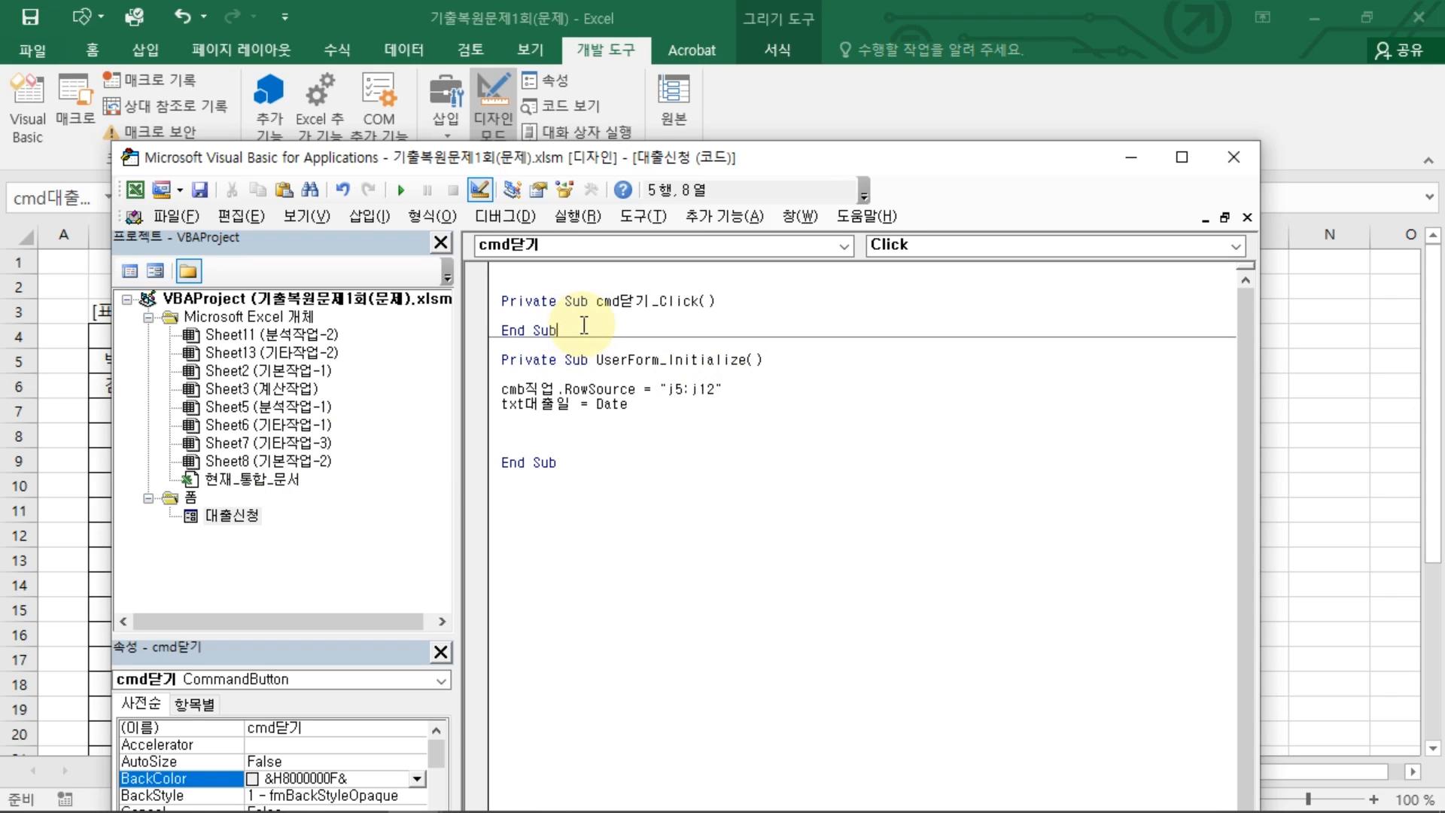
{"action": "key", "text": "Return"}
{"action": "key", "text": "Return"}
{"action": "key", "text": "Return"}
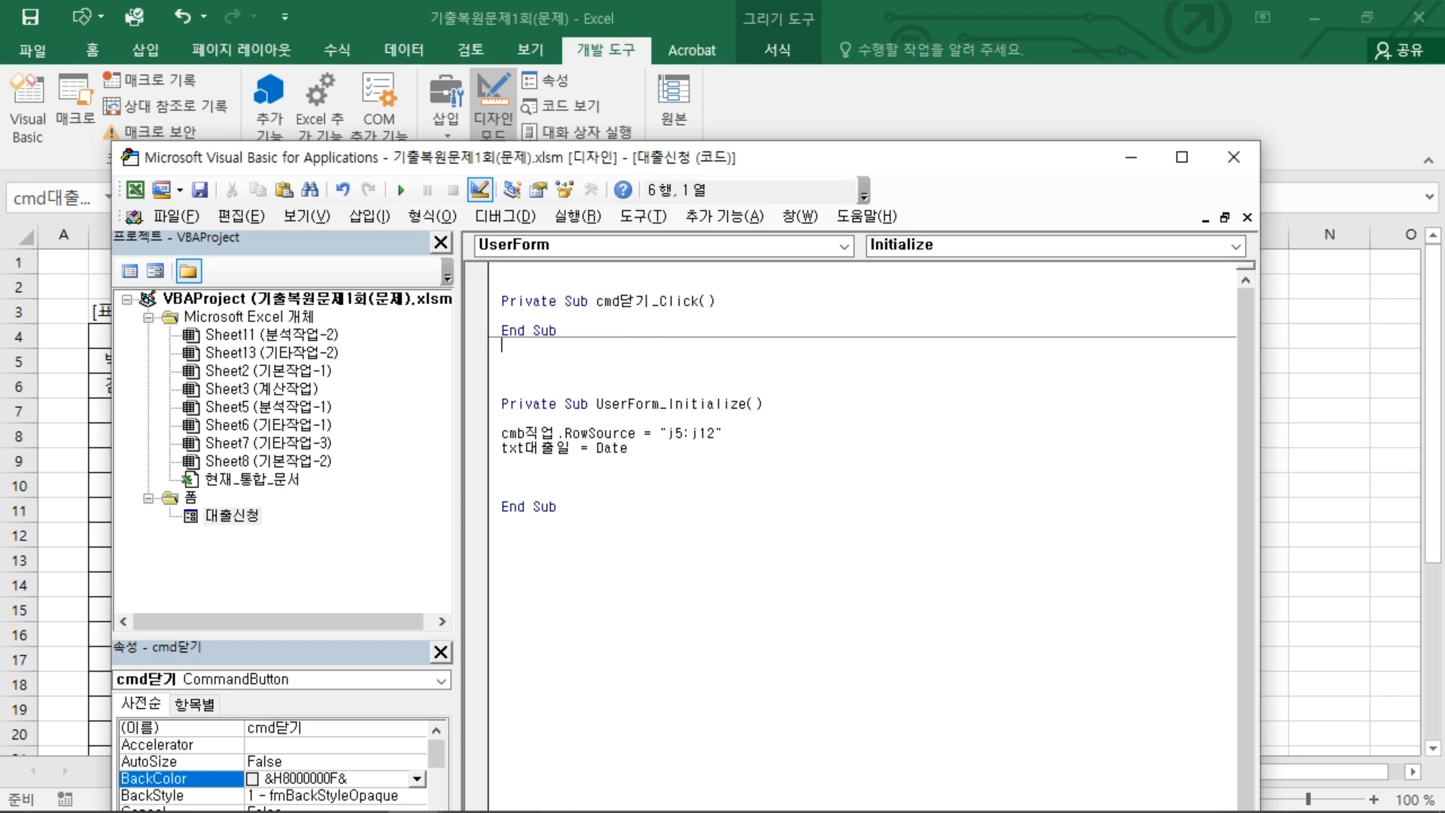
{"action": "key", "text": "Up"}
{"action": "key", "text": "Return"}
{"action": "key", "text": "Return"}
{"action": "key", "text": "Up"}
{"action": "key", "text": "Up"}
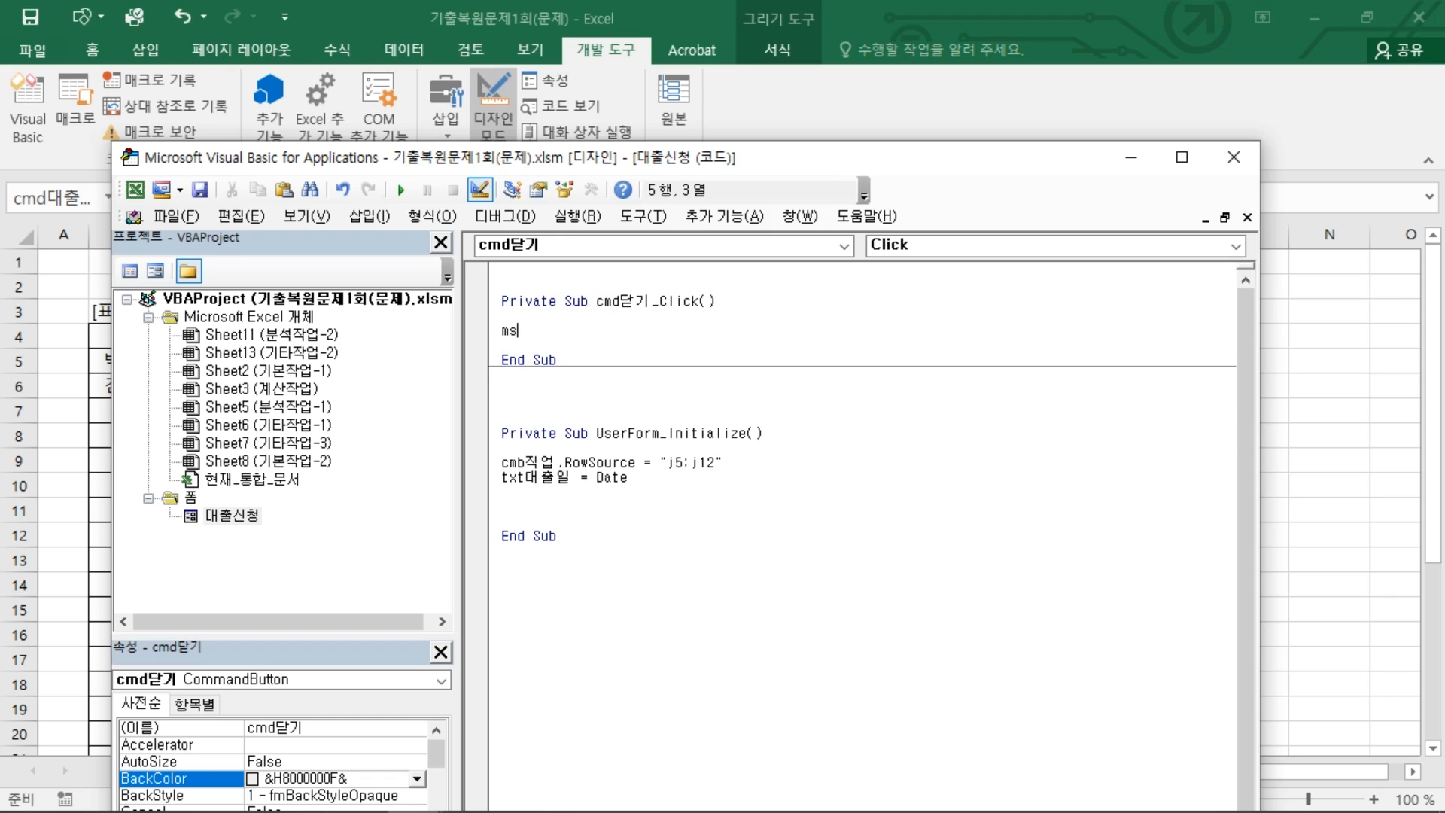
Add the statement MsgBox "장기 대출로 인한 이율 할인 대상자입니다." inside cmd닫기_Click
{"action": "type", "text": "msgbox \""}
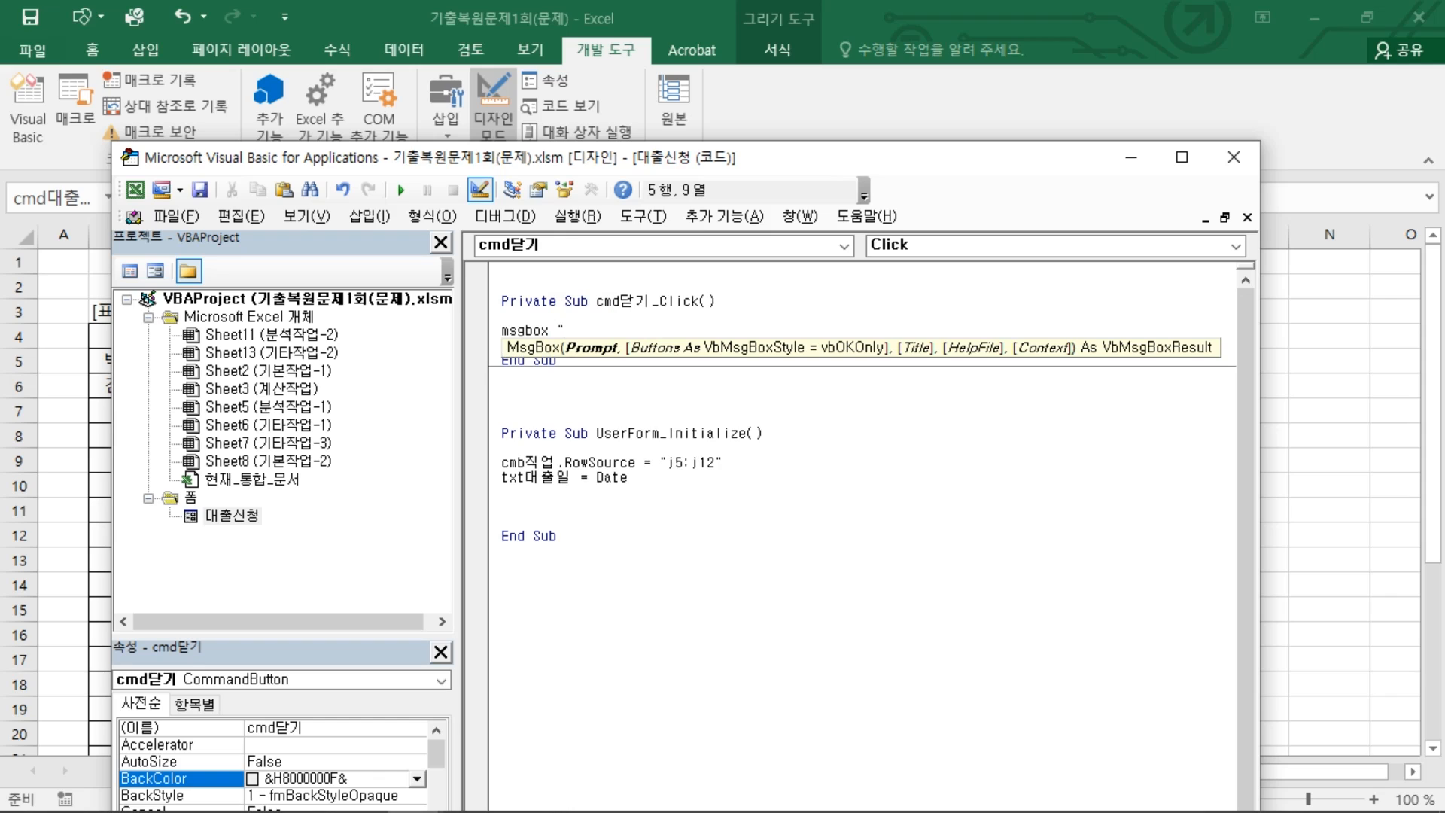
{"action": "type", "text": "장기대출"}
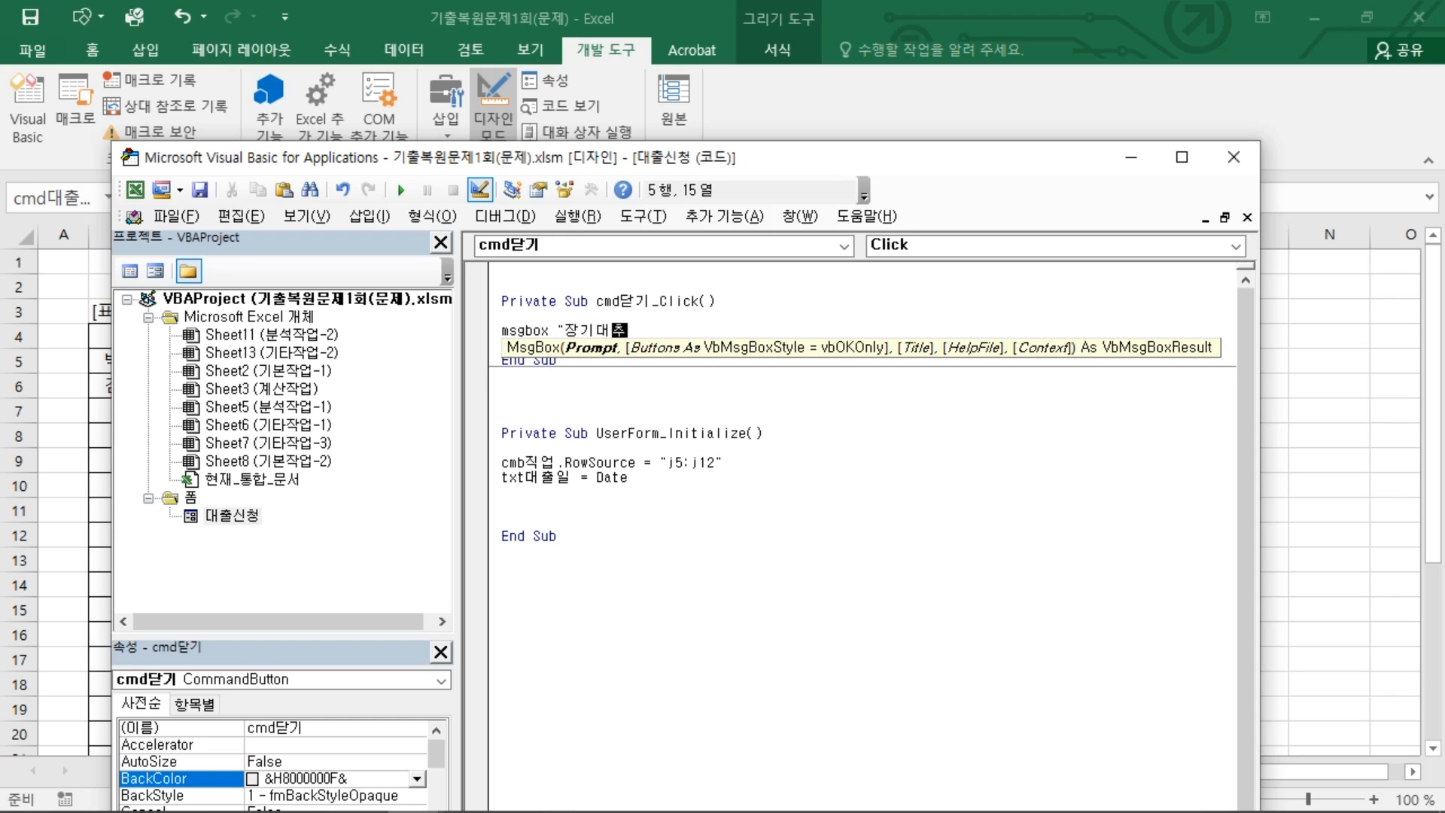
{"action": "key", "text": "BackSpace"}
{"action": "key", "text": "BackSpace"}
{"action": "key", "text": "BackSpace"}
{"action": "type", "text": "대추"}
{"action": "type", "text": "로 인한"}
{"action": "type", "text": "이율"}
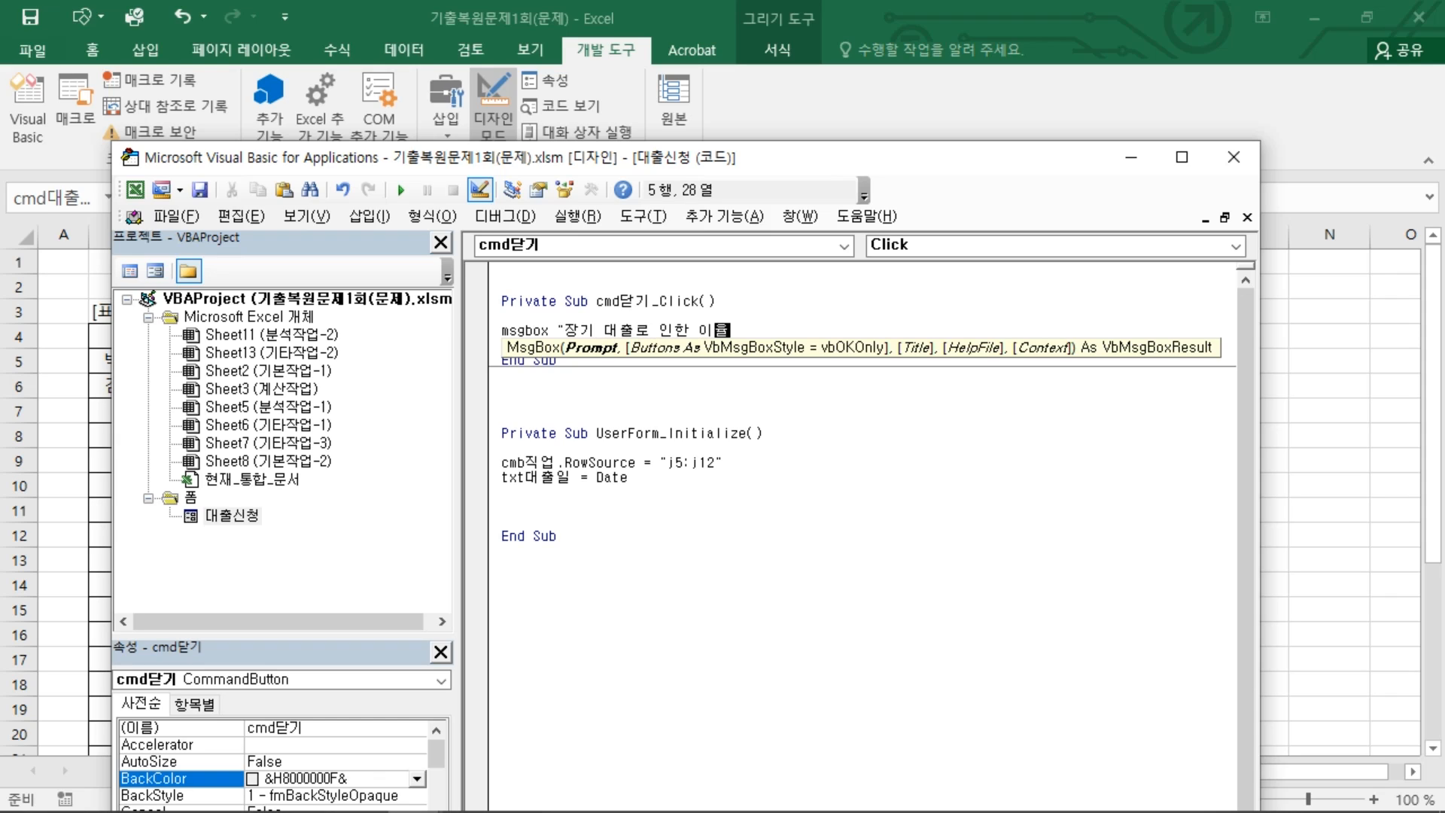
{"action": "type", "text": " 할인 대상자입니다."}
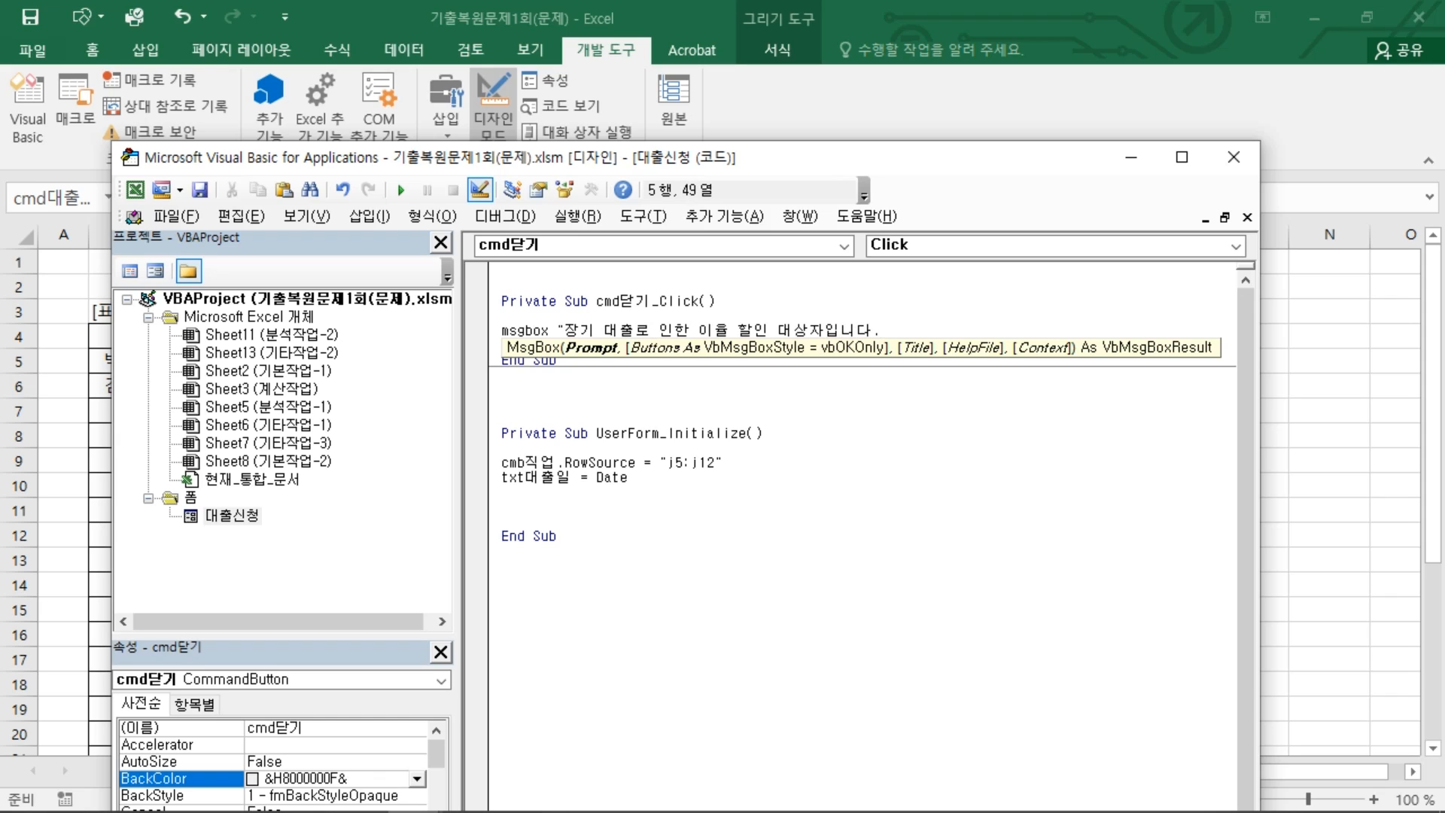
{"action": "key", "text": "Return"}
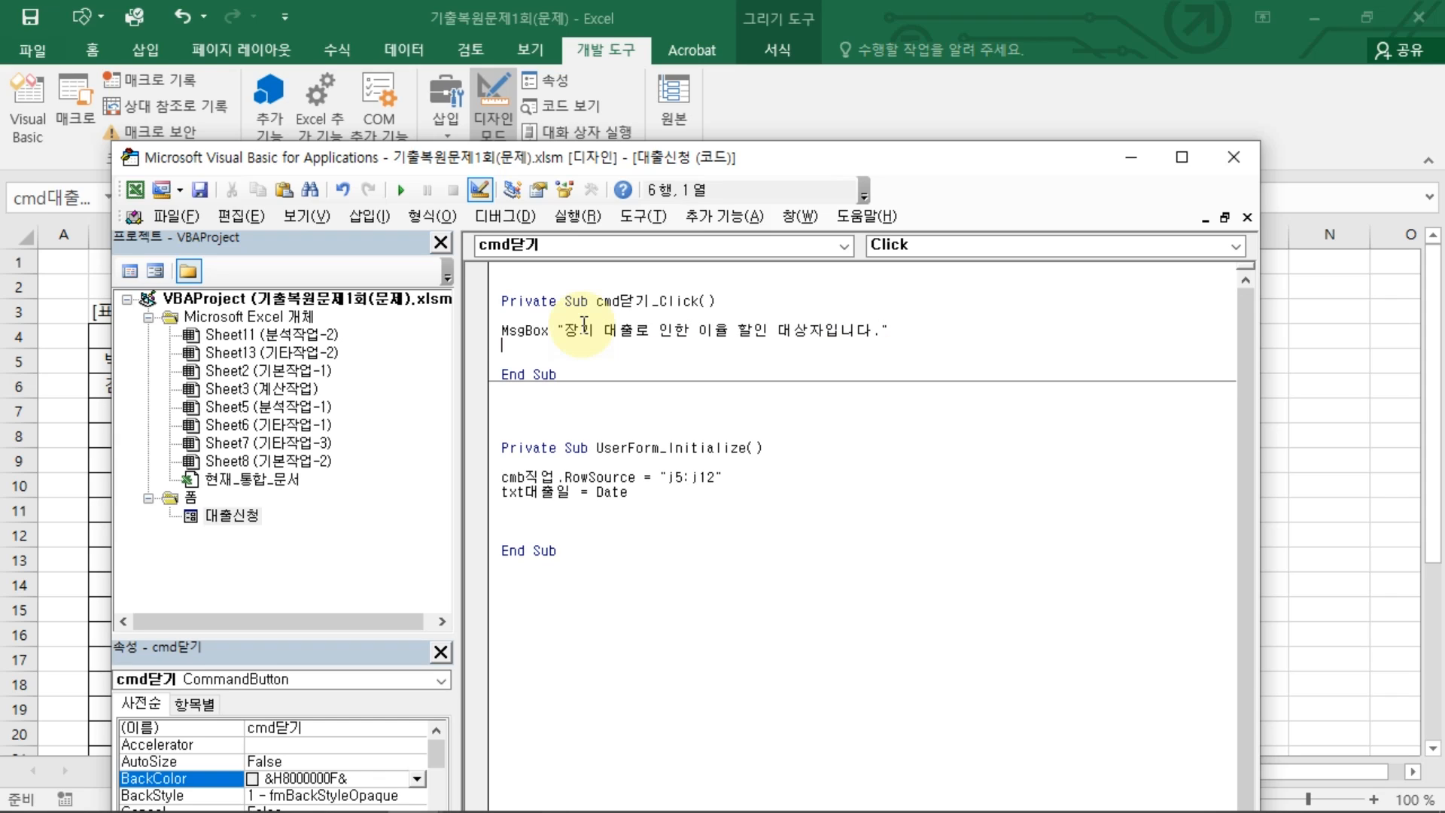
Add the statement Unload Me below the MsgBox line in cmd닫기_Click, separated by blank lines
{"action": "type", "text": "s"}
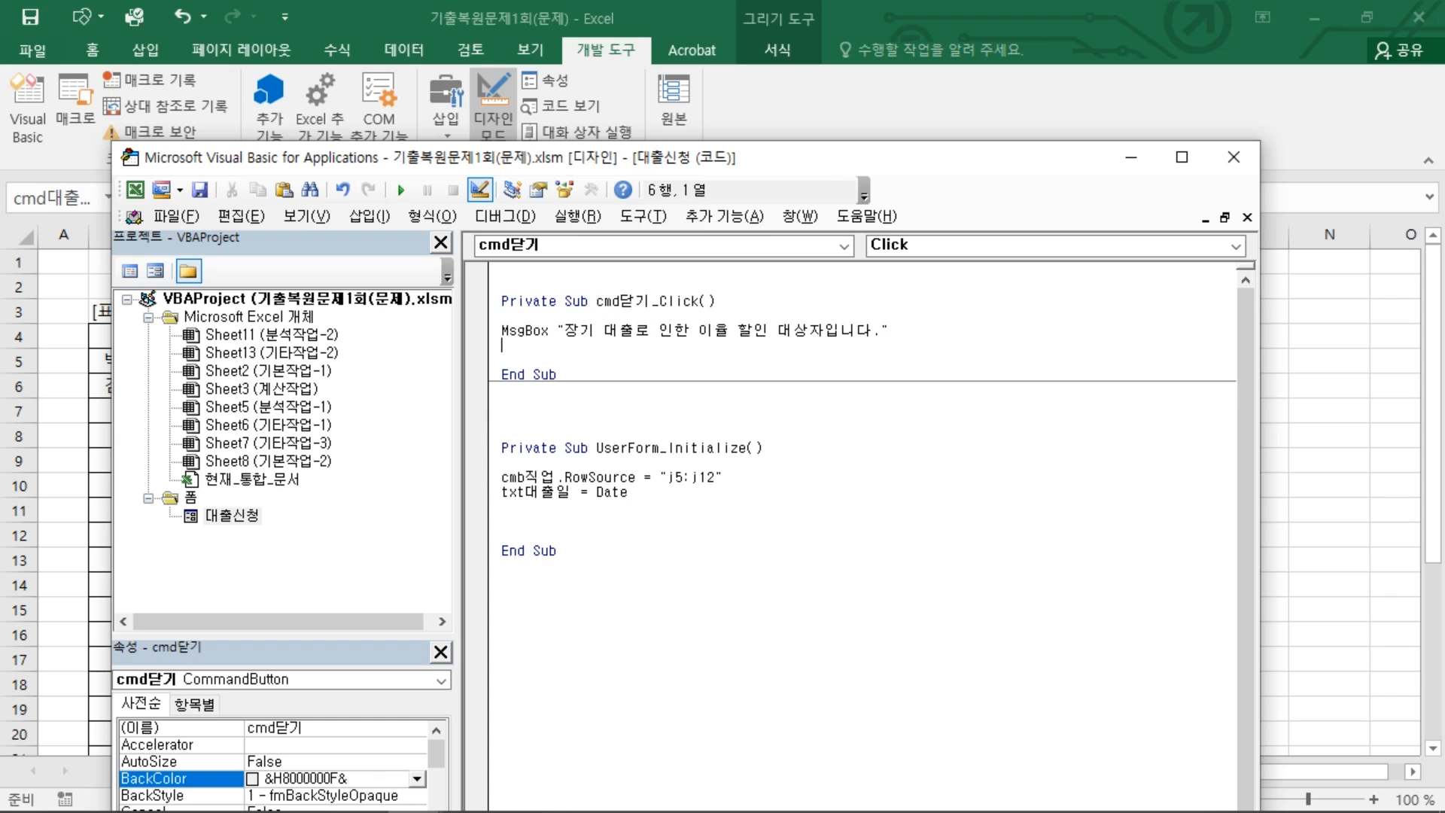
{"action": "key", "text": "Return"}
{"action": "key", "text": "Return"}
{"action": "type", "text": "unload me"}
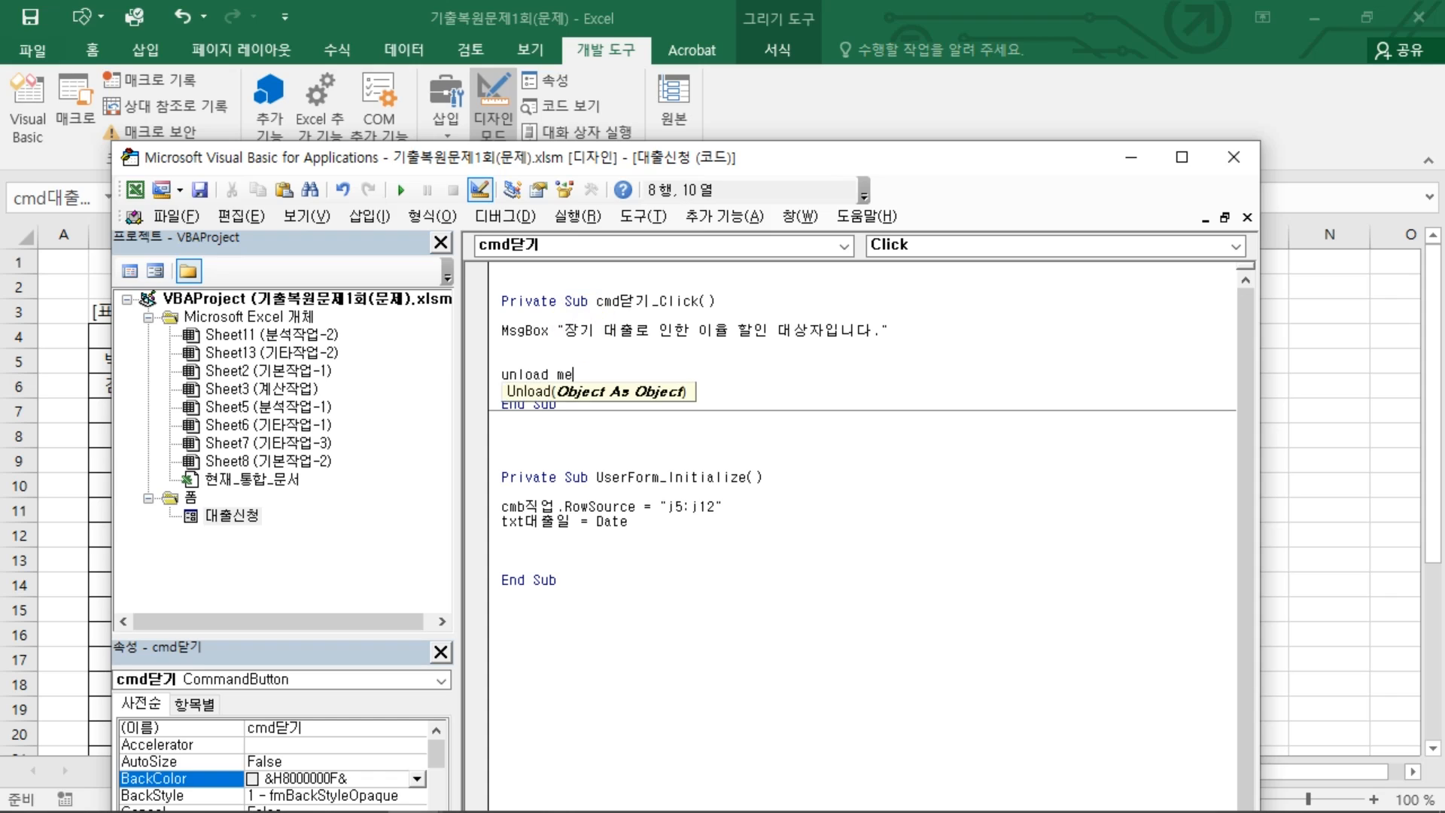
{"action": "key", "text": "Return"}
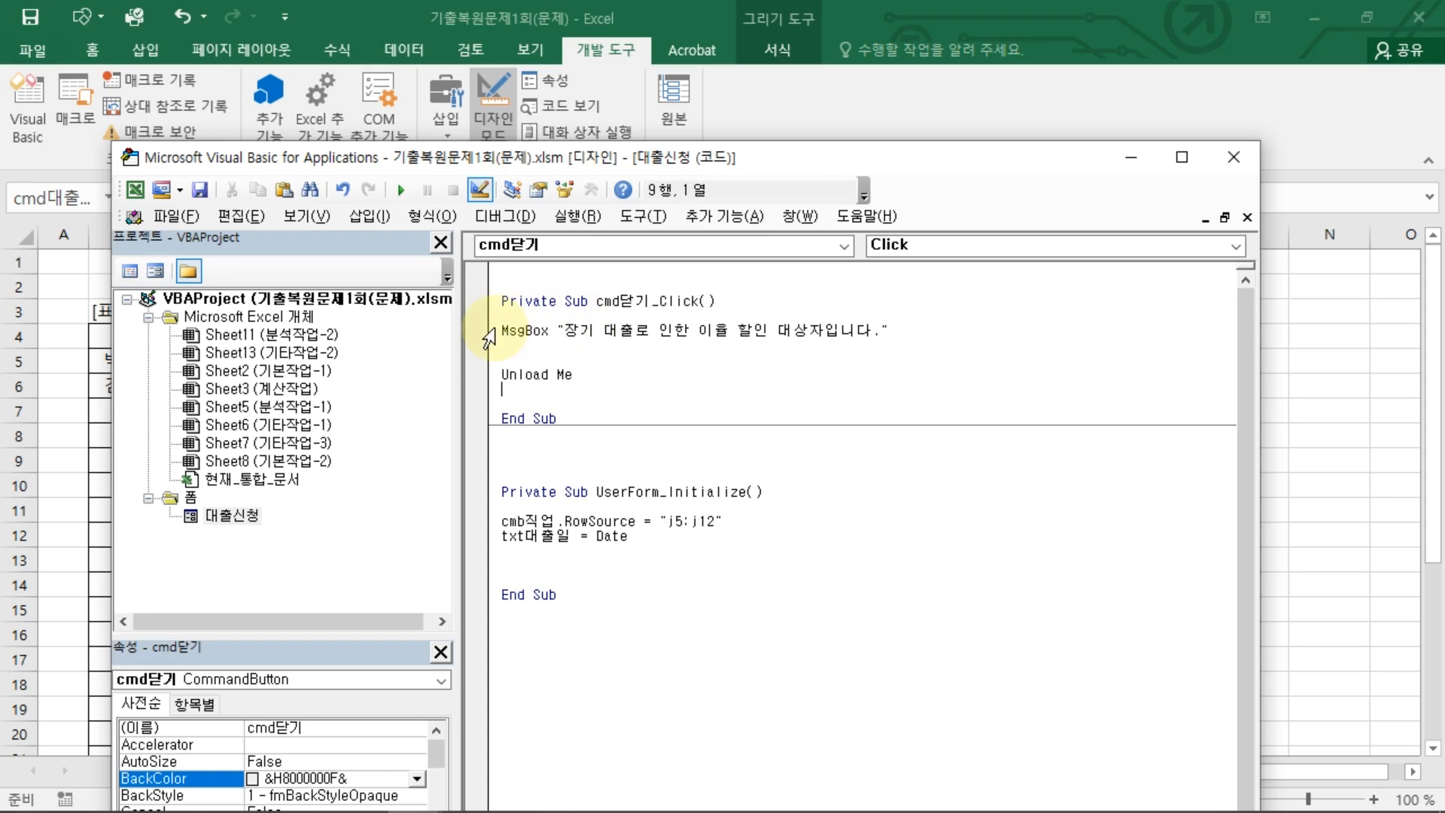
Insert the condition line If txt대출기간 > 5 Then above the MsgBox statement in cmd닫기_Click
{"action": "left_click", "coordinate": [502, 330]}
{"action": "key", "text": "Return"}
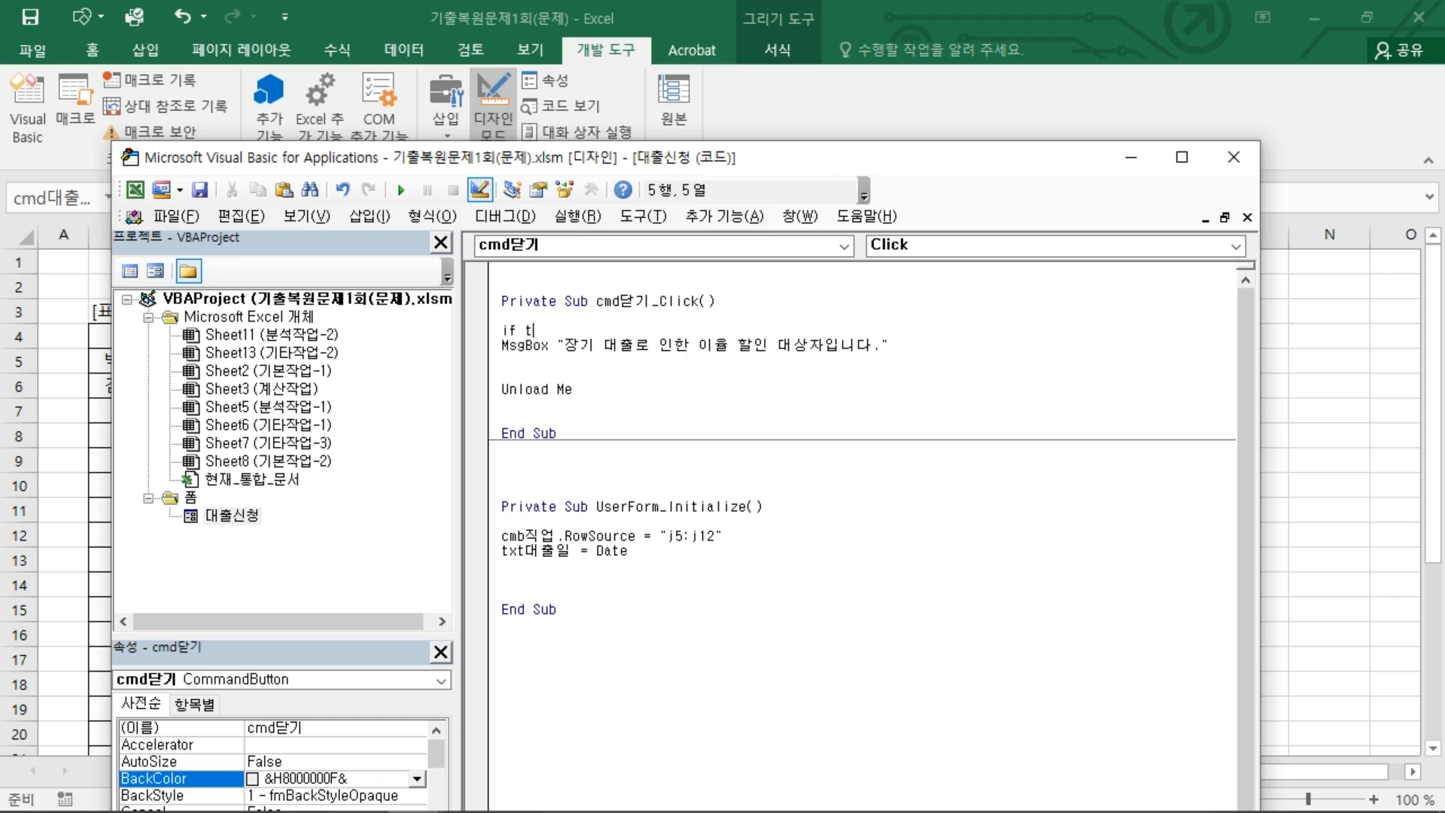
{"action": "type", "text": "출기간 "}
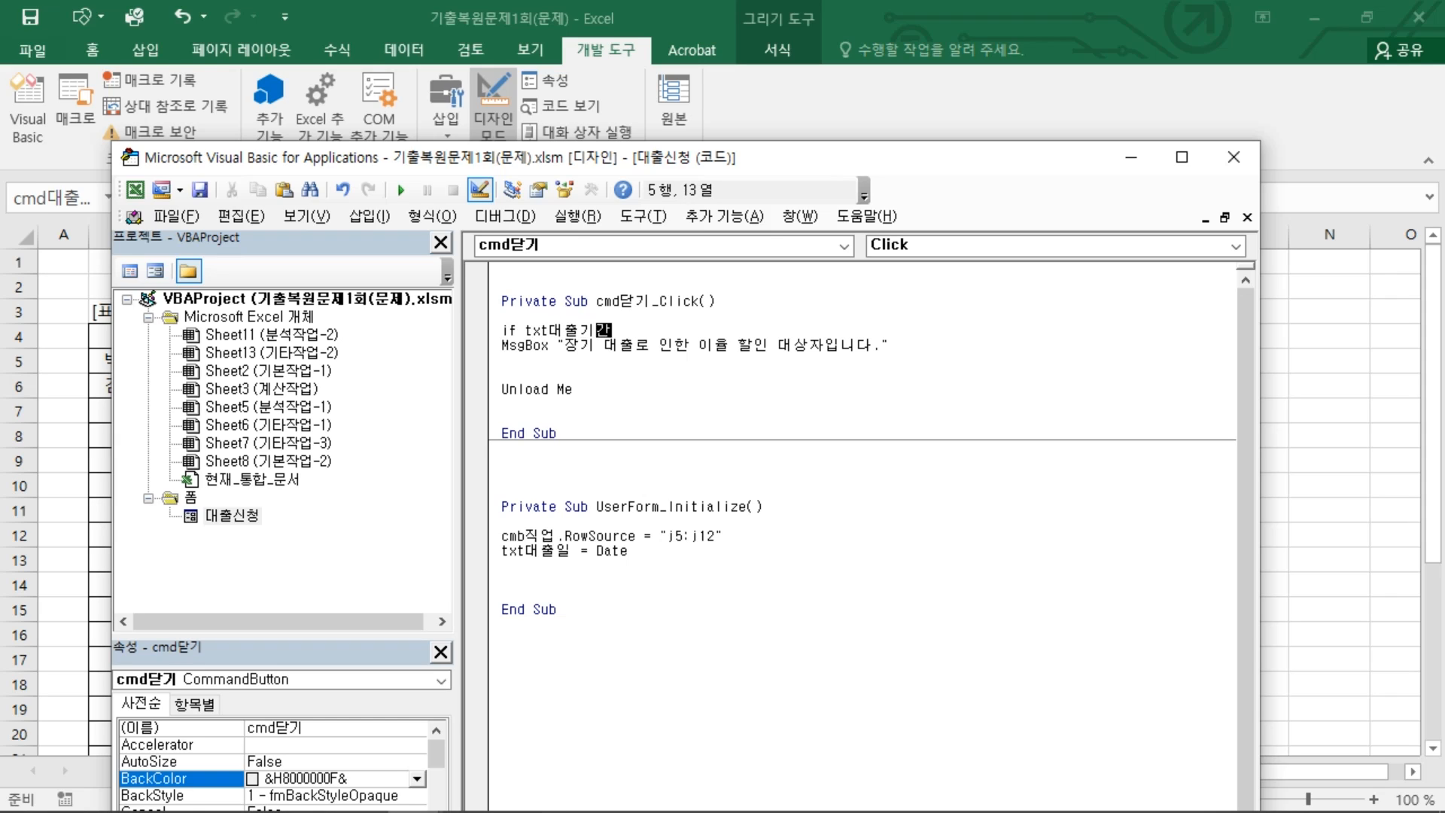
{"action": "type", "text": "> 5 소"}
{"action": "type", "text": "then"}
{"action": "key", "text": "Return"}
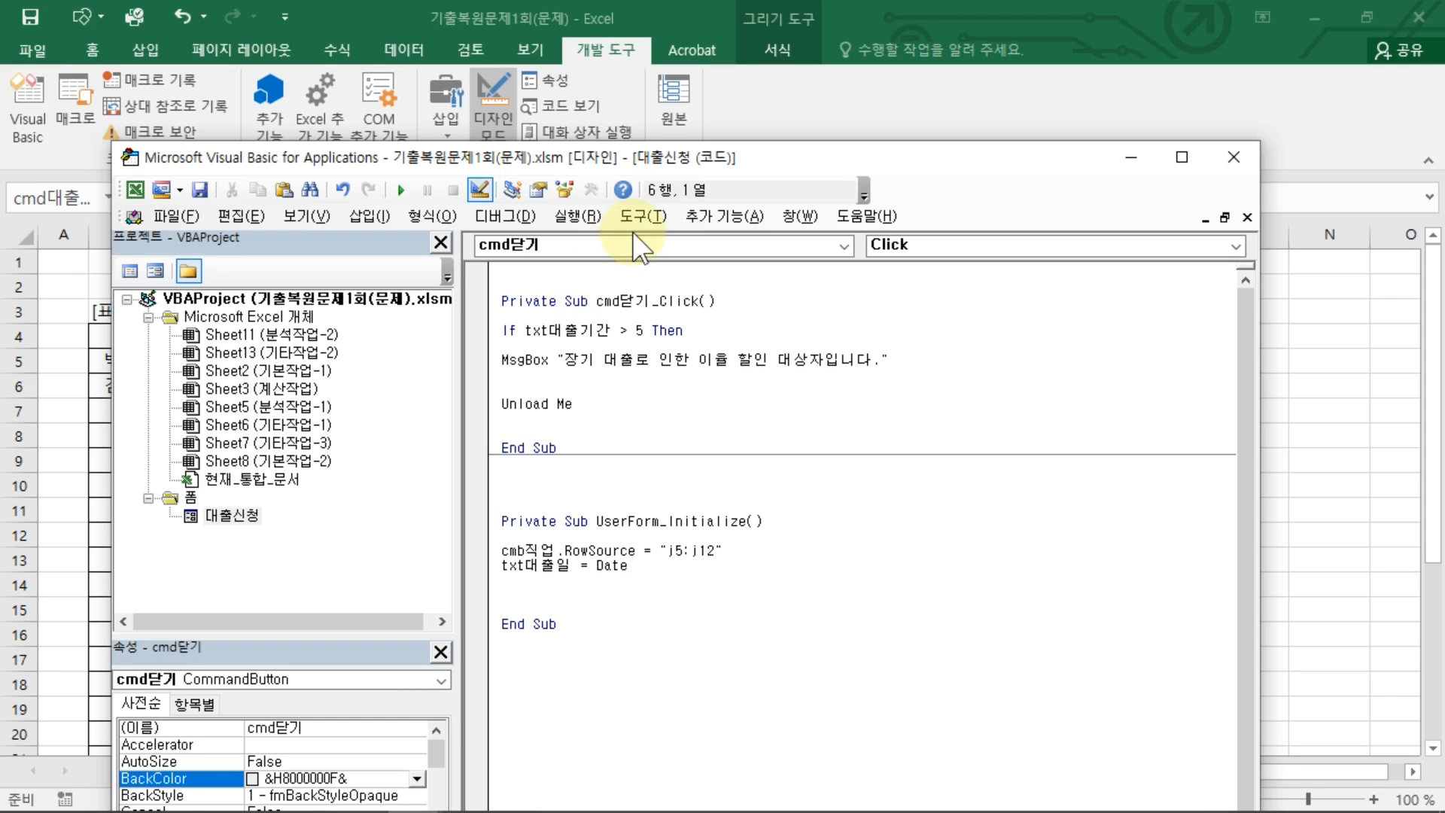
Check the 대출기간(년) column on the sheet behind the editor and change the If condition's operator to >=
{"action": "left_click_drag", "start_coordinate": [715, 156], "coordinate": [756, 430]}
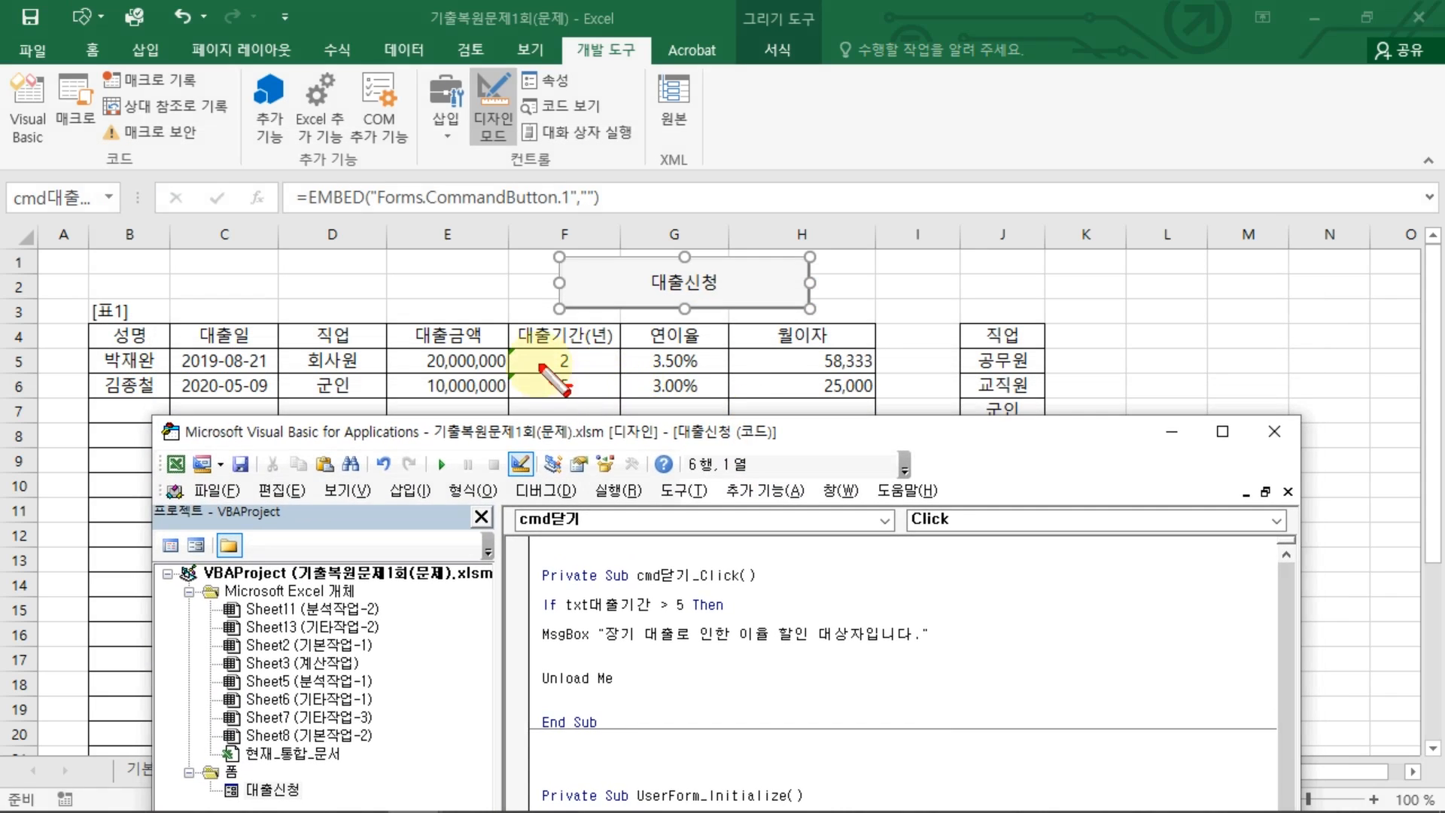
{"action": "left_click", "coordinate": [672, 606]}
{"action": "type", "text": "="}
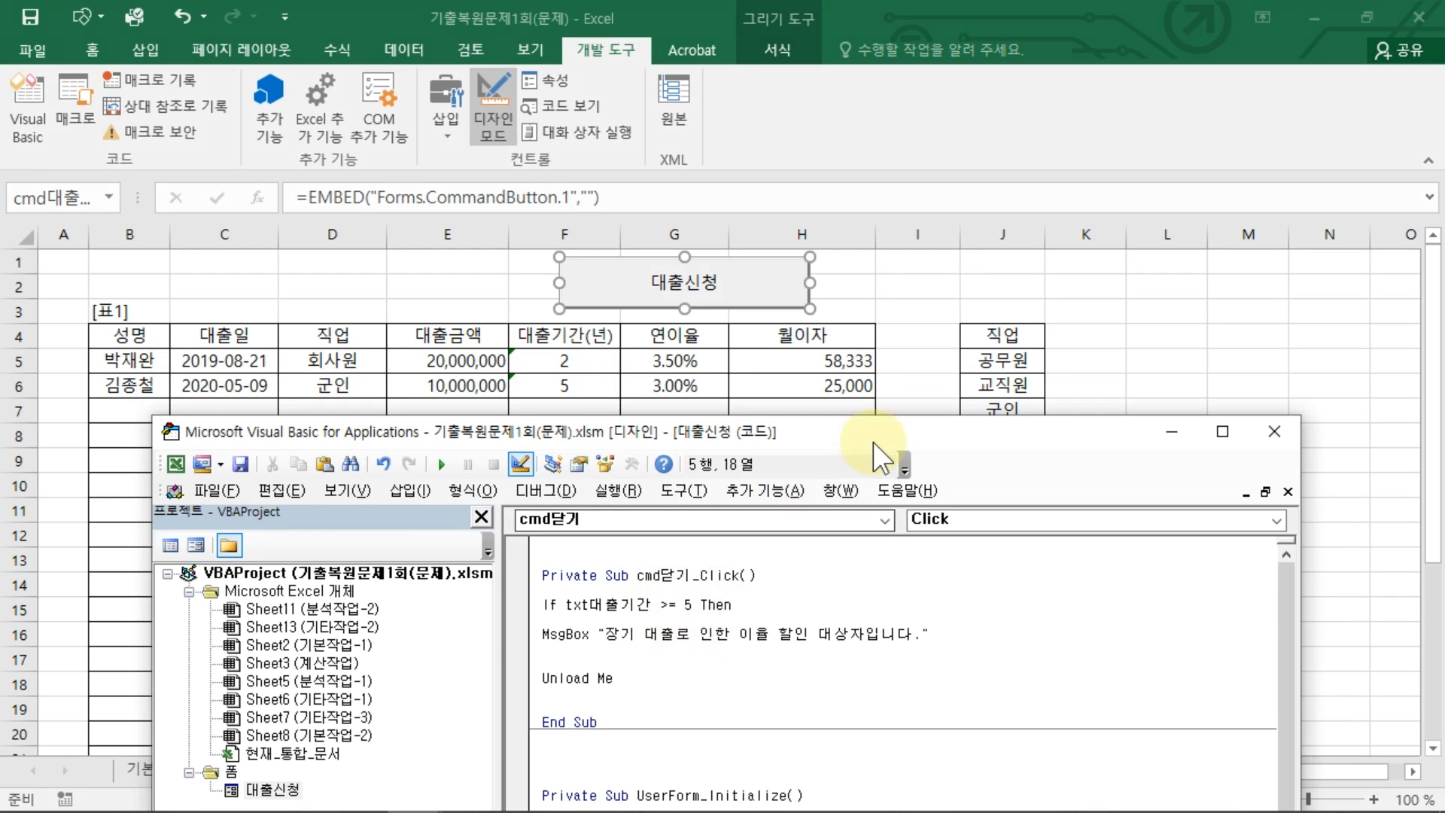
{"action": "left_click_drag", "start_coordinate": [873, 441], "coordinate": [866, 253]}
Add an Else line between the 장기 대출 MsgBox statement and Unload Me in cmd닫기_Click
{"action": "left_click", "coordinate": [535, 447]}
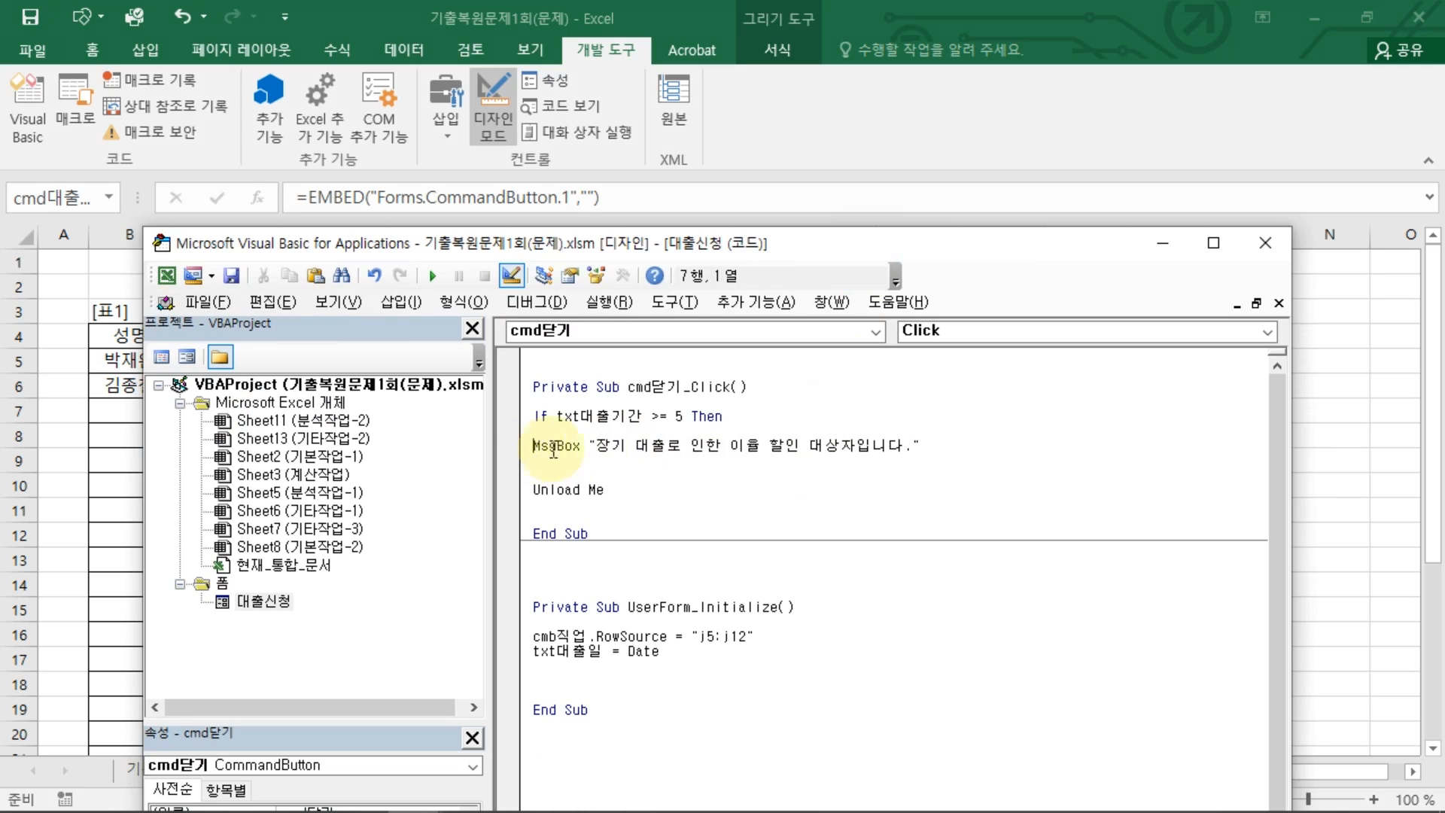
{"action": "double_click", "coordinate": [553, 449]}
{"action": "left_click_drag", "start_coordinate": [589, 445], "coordinate": [912, 447]}
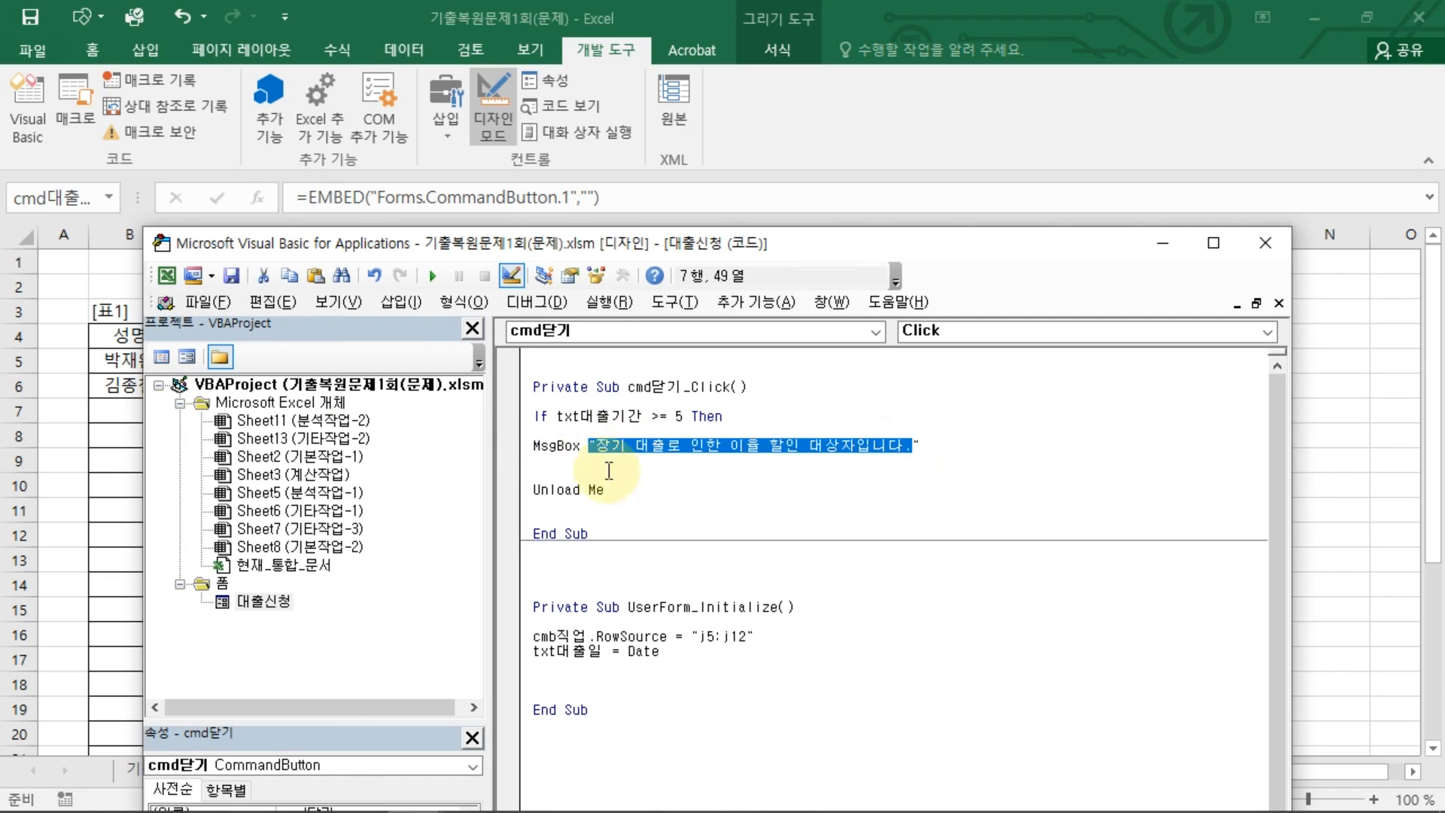
{"action": "left_click", "coordinate": [727, 477]}
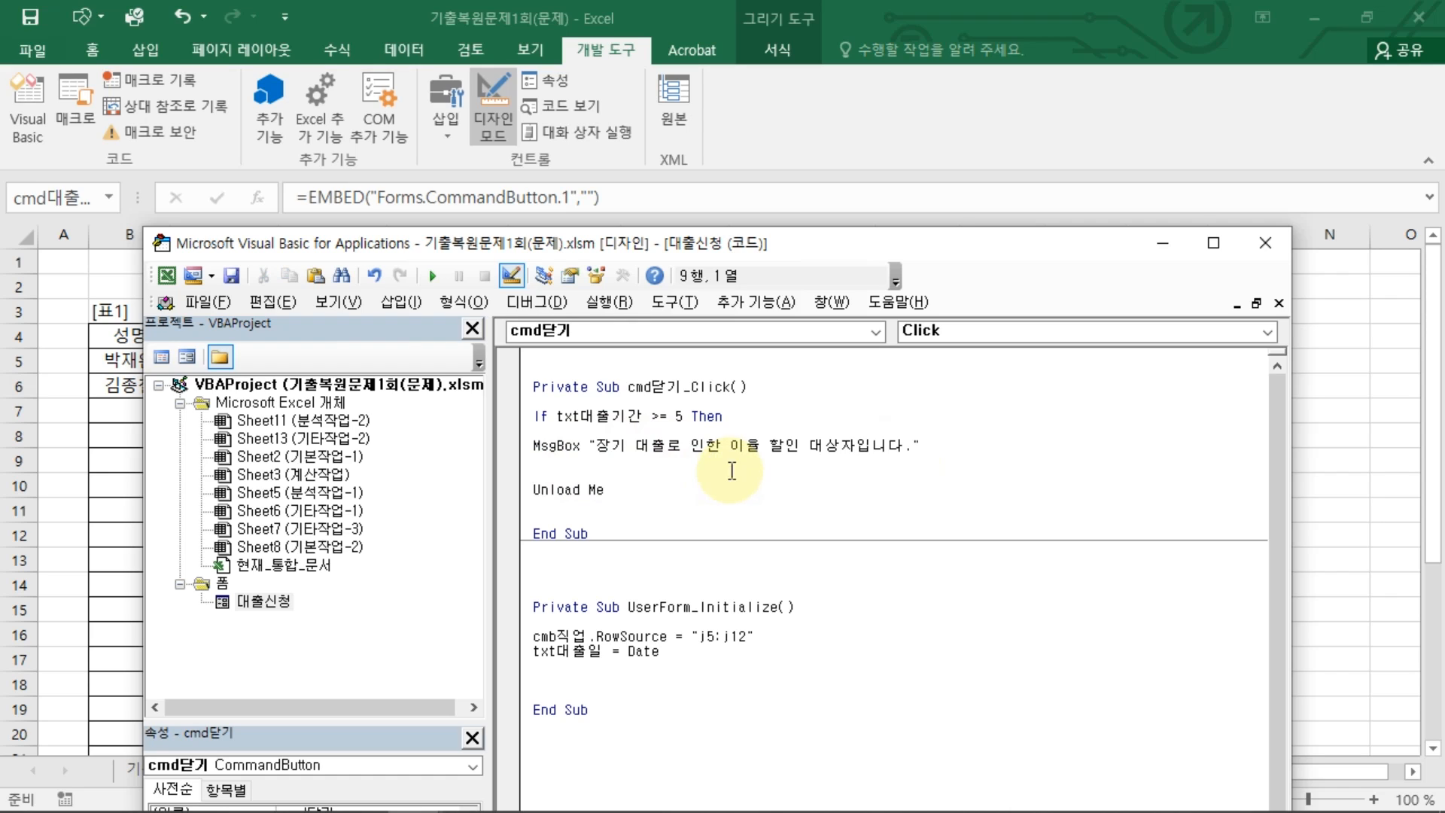
{"action": "double_click", "coordinate": [555, 446]}
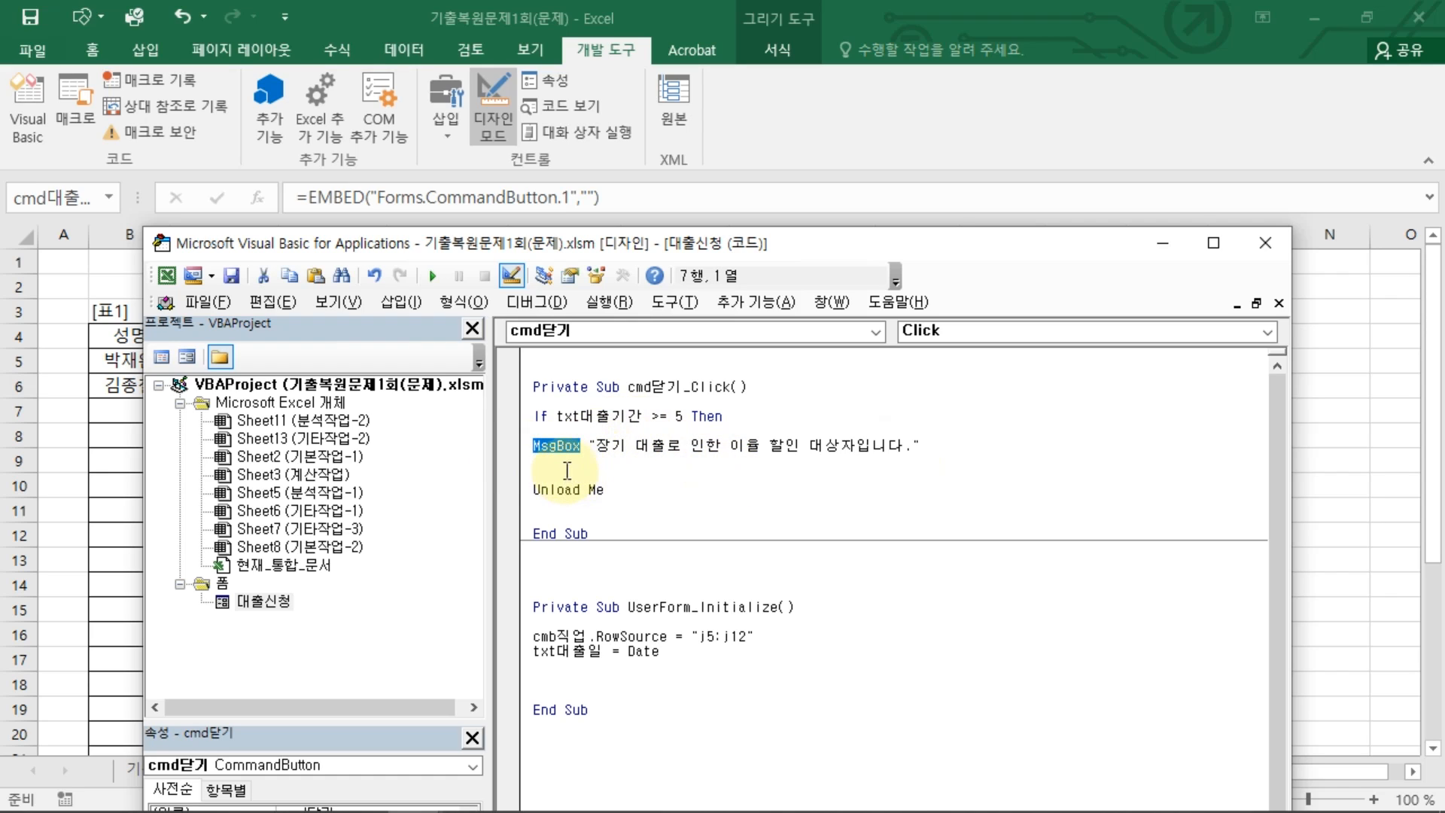
{"action": "left_click", "coordinate": [567, 471]}
{"action": "type", "text": "else"}
{"action": "key", "text": "Return"}
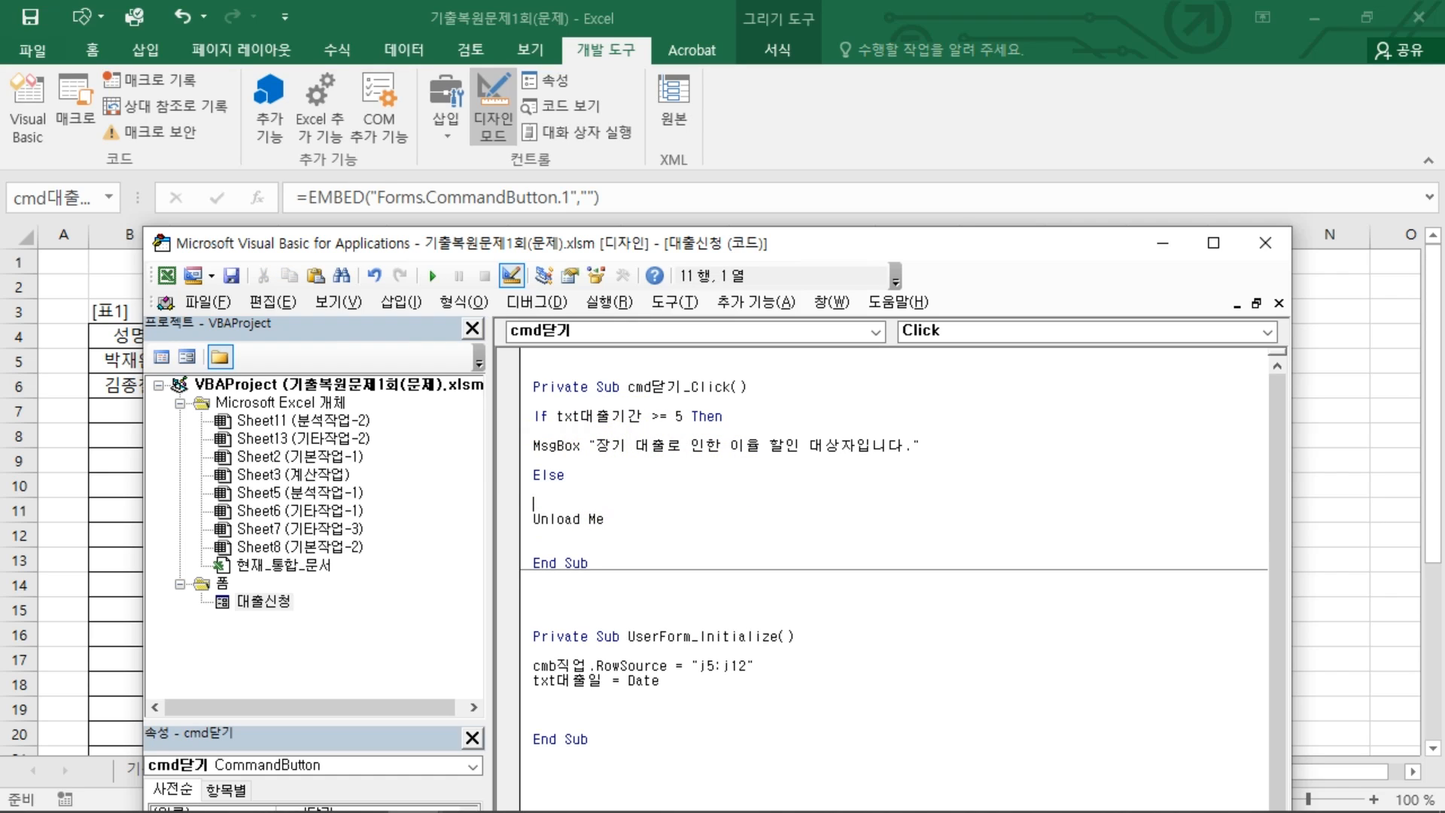
Add the statement MsgBox "대출신청이 접수되었습니다." under the Else line
{"action": "type", "text": "MsgBox"}
{"action": "key", "text": "Return"}
{"action": "type", "text": "\""}
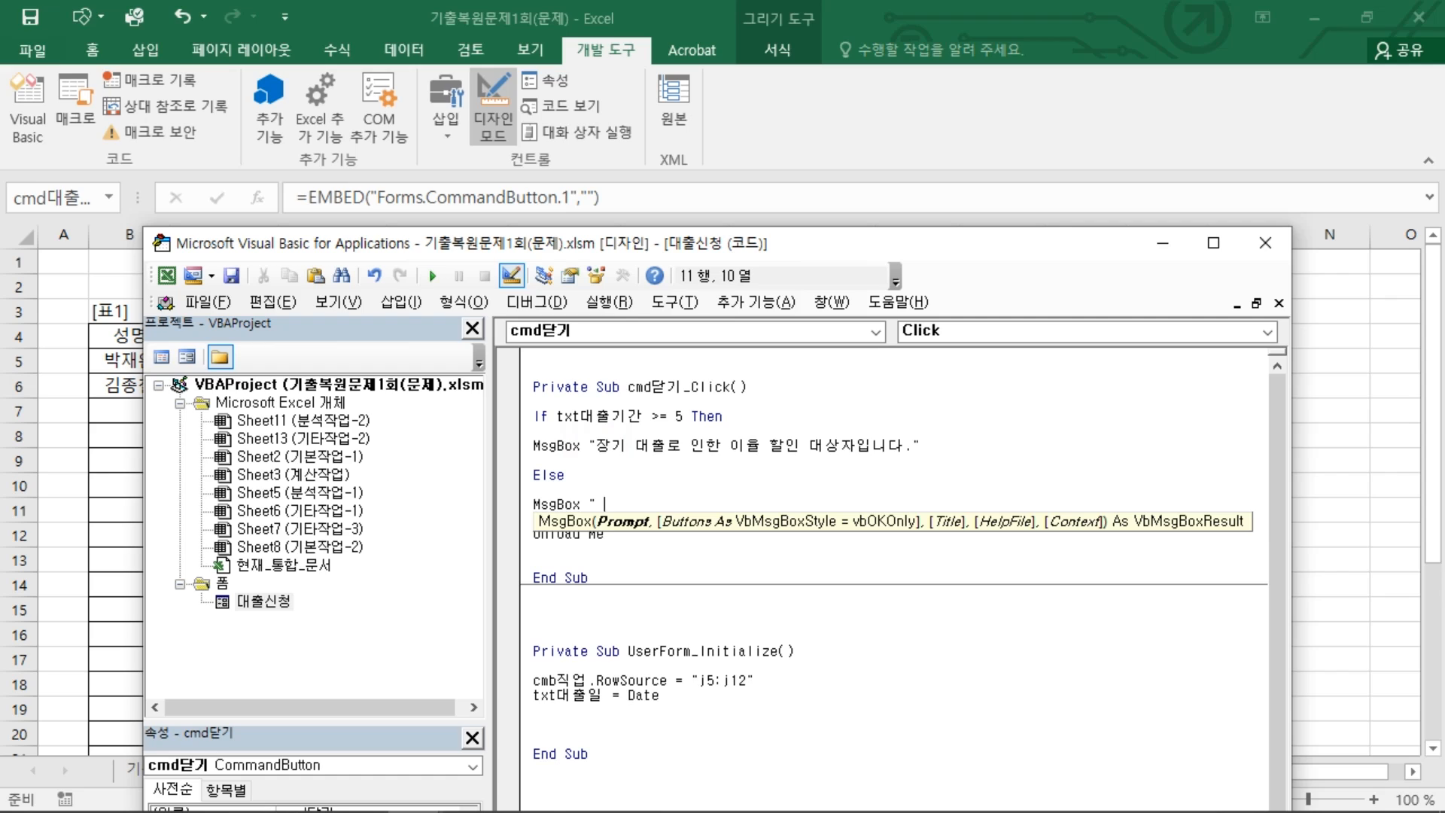
{"action": "key", "text": "BackSpace"}
{"action": "key", "text": "BackSpace"}
{"action": "type", "text": "대출 신청청이 접수 "}
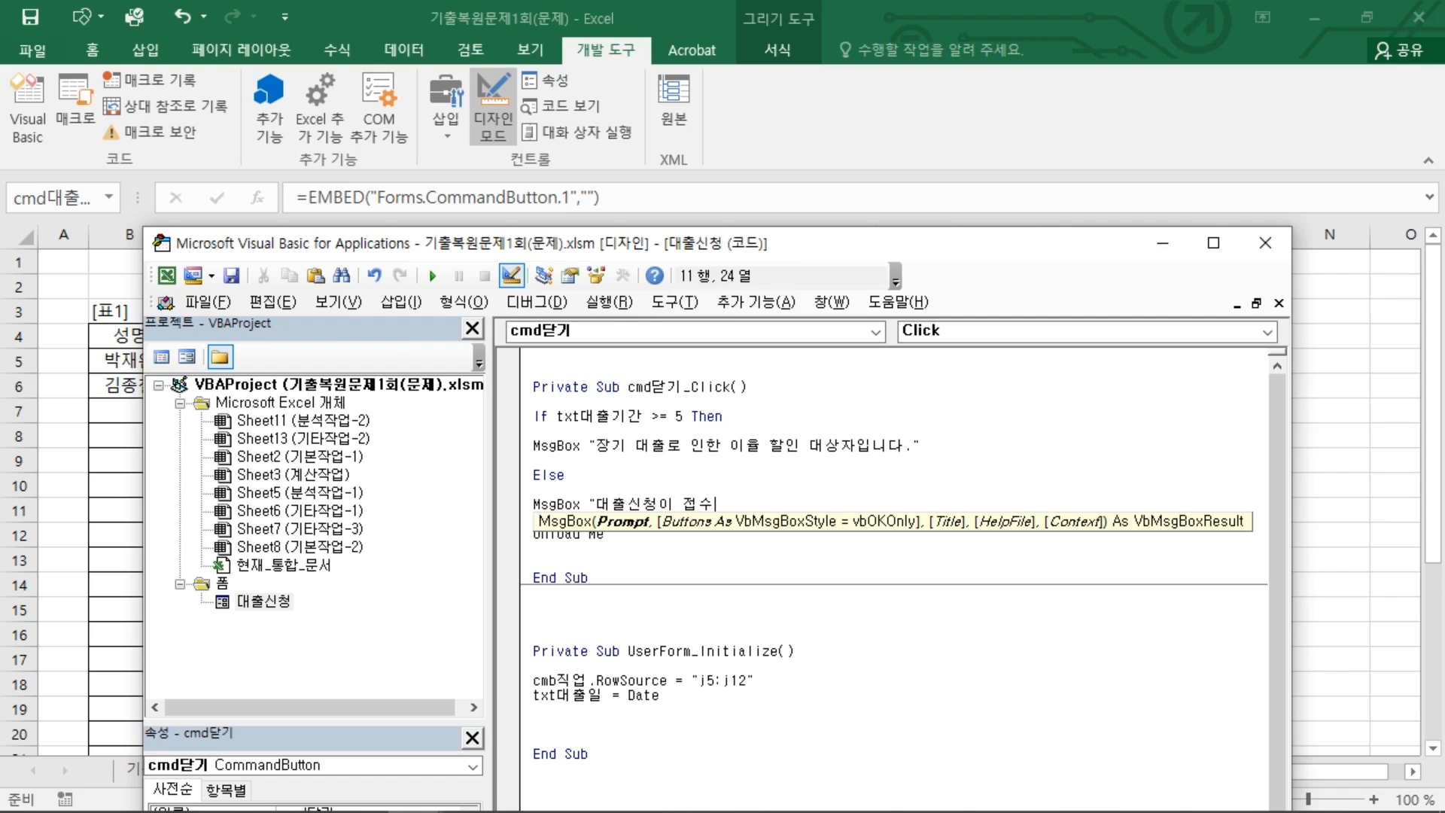
{"action": "type", "text": "ㄷ"}
{"action": "type", "text": "었습니"}
{"action": "type", "text": "다."}
Close the conditional block with End If below the second MsgBox statement
{"action": "key", "text": "Return"}
{"action": "type", "text": "ens"}
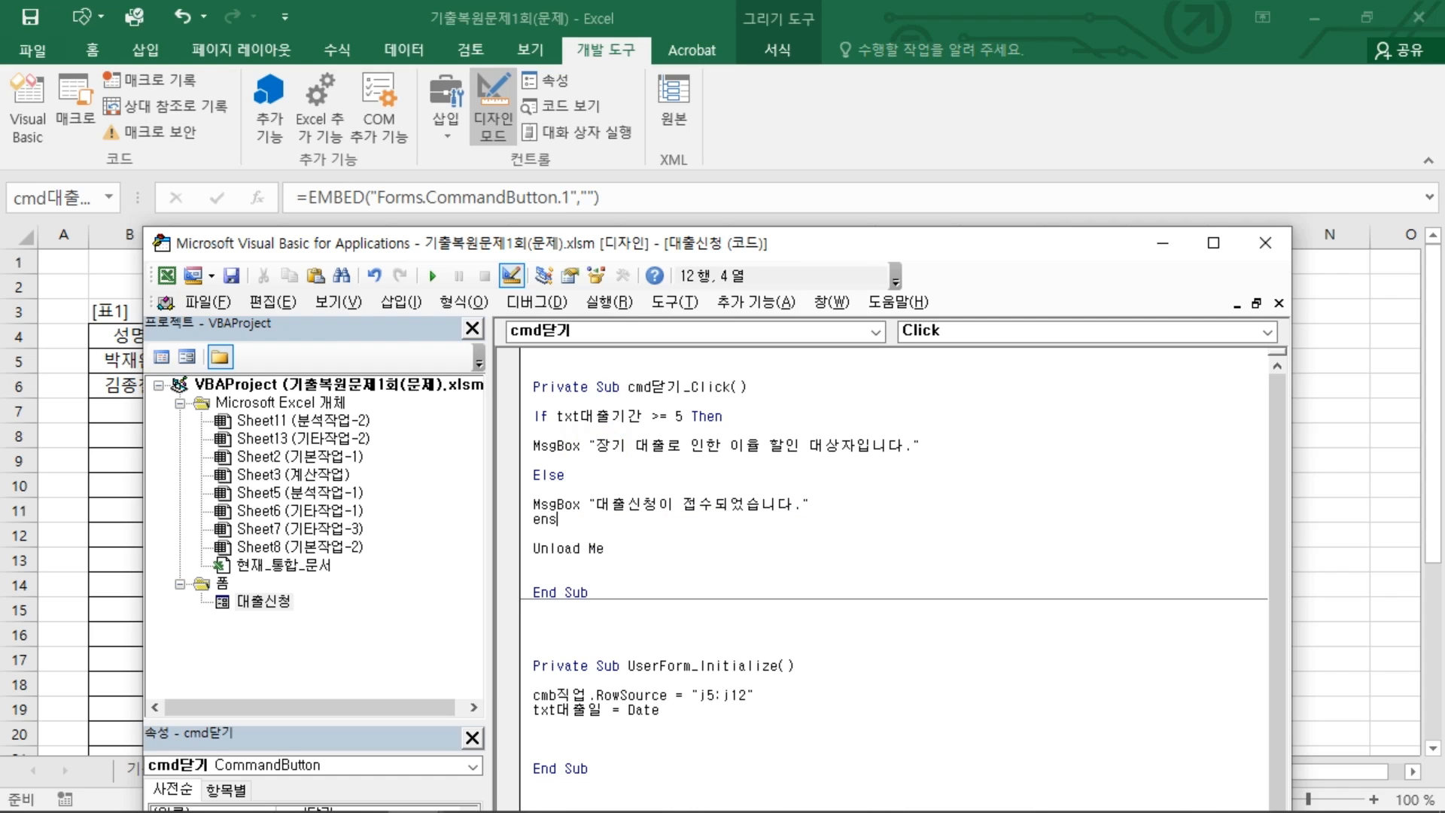
{"action": "type", "text": "if"}
{"action": "key", "text": "Return"}
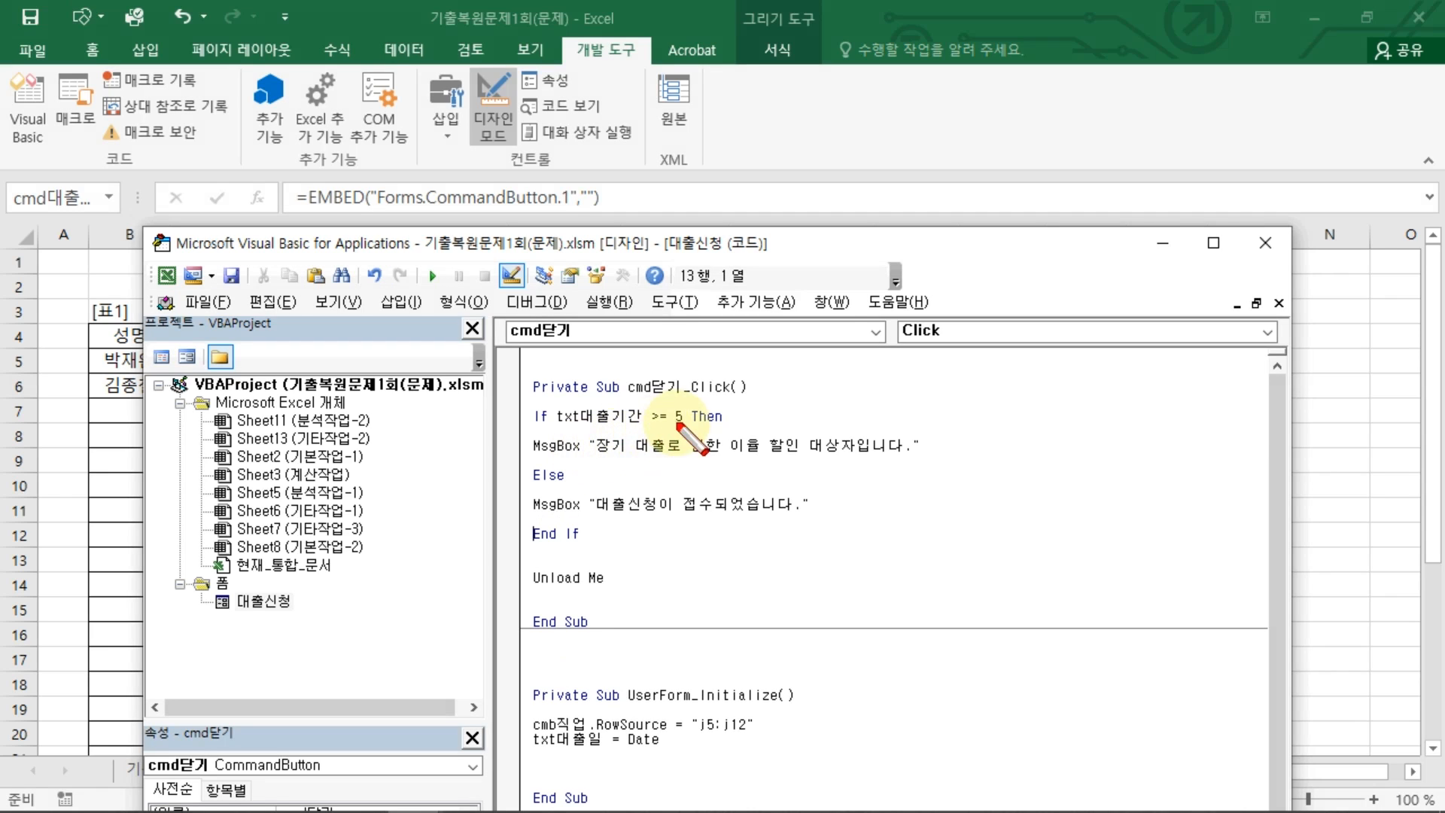
{"action": "left_click_drag", "start_coordinate": [582, 461], "coordinate": [755, 464]}
{"action": "left_click_drag", "start_coordinate": [578, 525], "coordinate": [718, 525]}
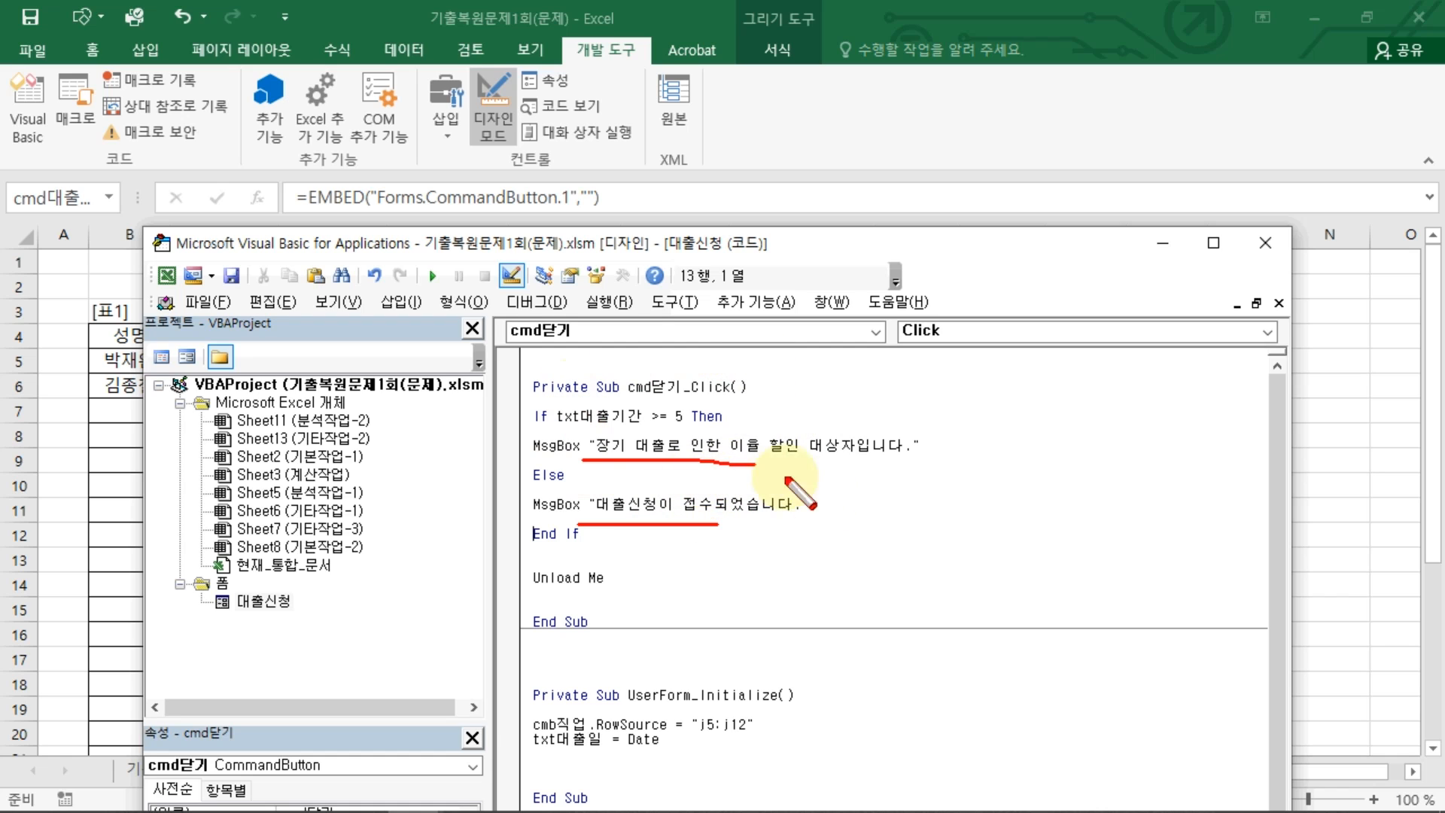
Leave the editor and design mode, then test the 닫기 button of the 대출신청 form and dismiss its message
{"action": "left_click", "coordinate": [1265, 243]}
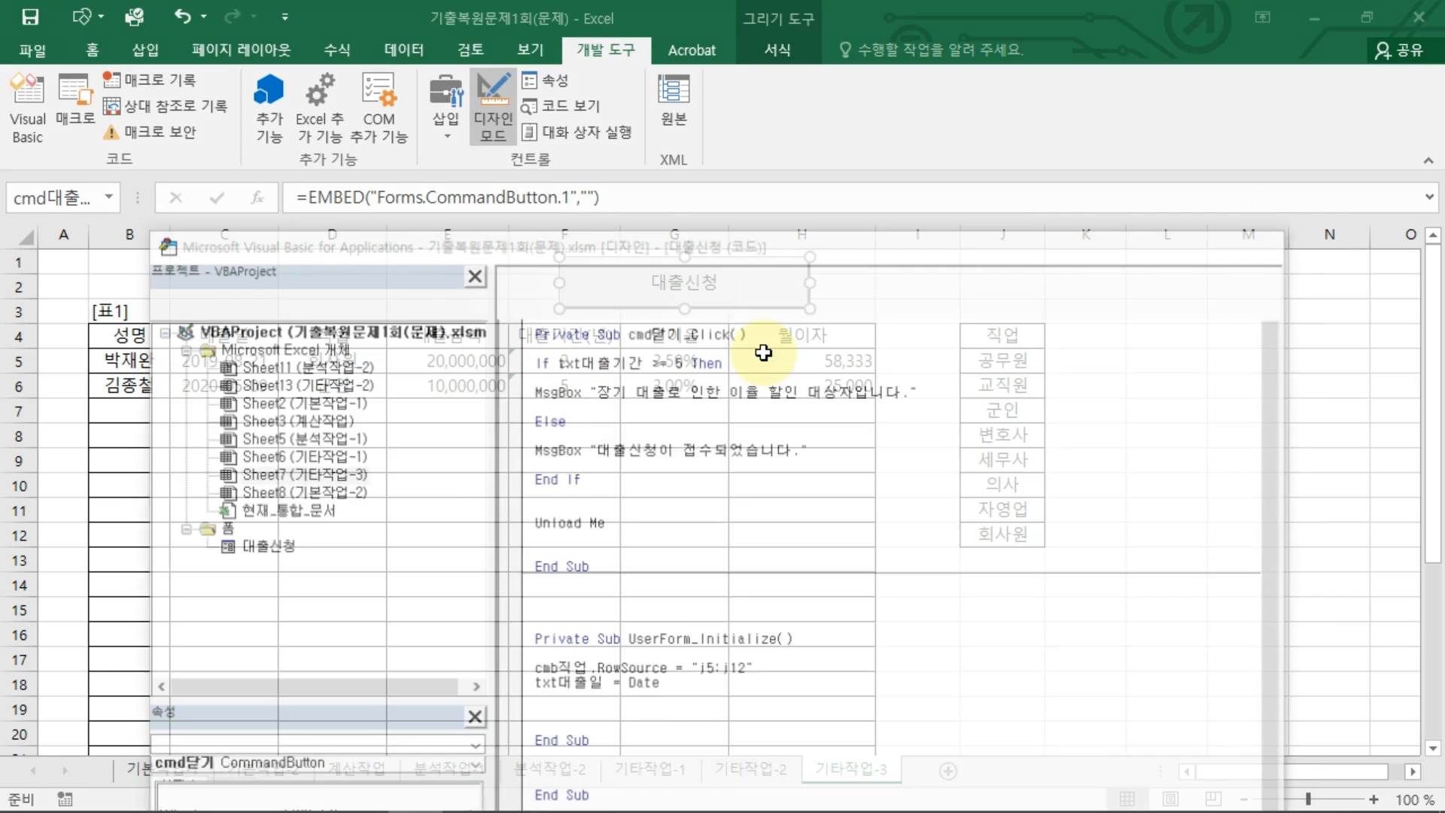
{"action": "left_click", "coordinate": [482, 147]}
{"action": "left_click", "coordinate": [701, 284]}
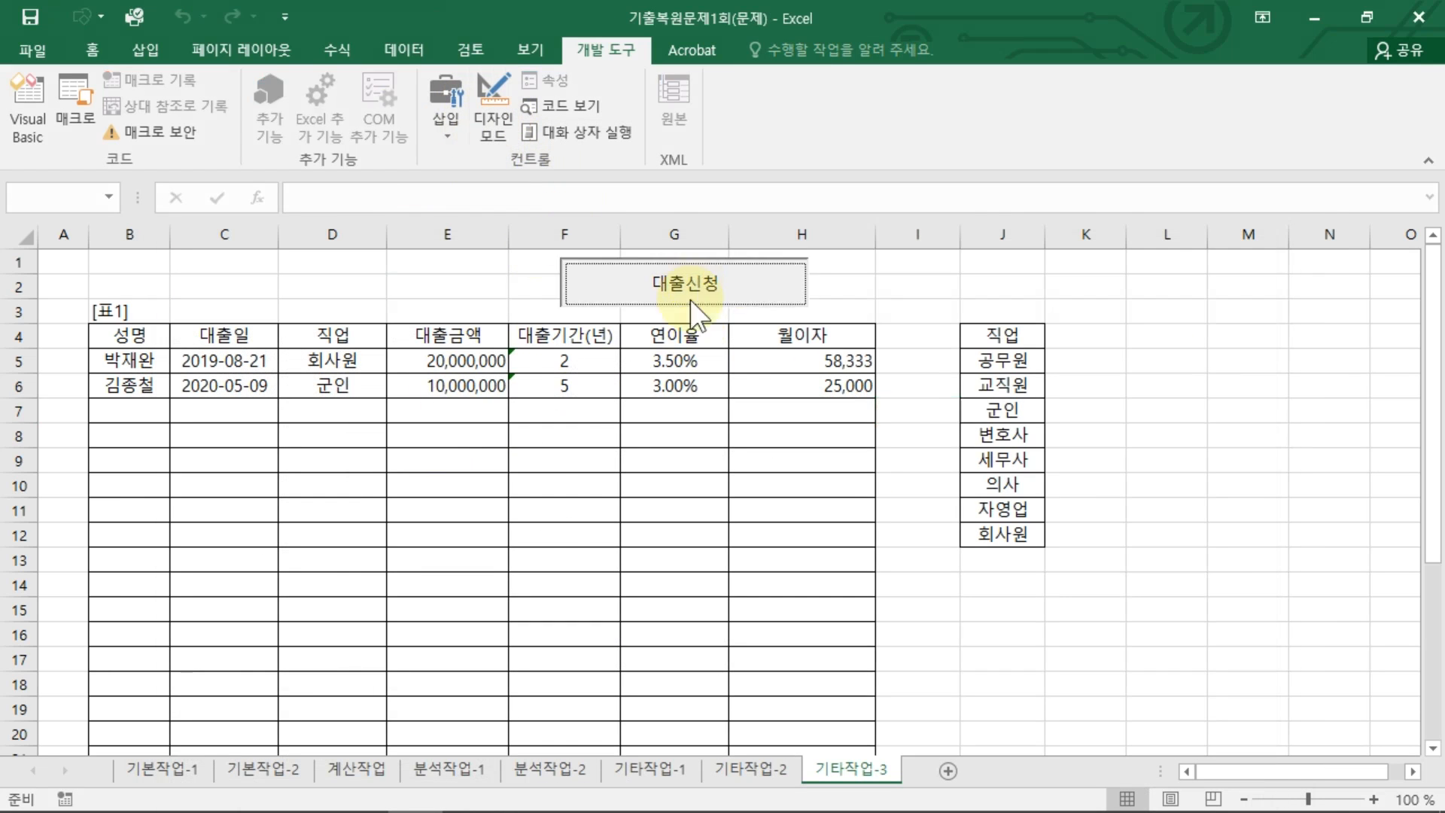
{"action": "left_click", "coordinate": [901, 430]}
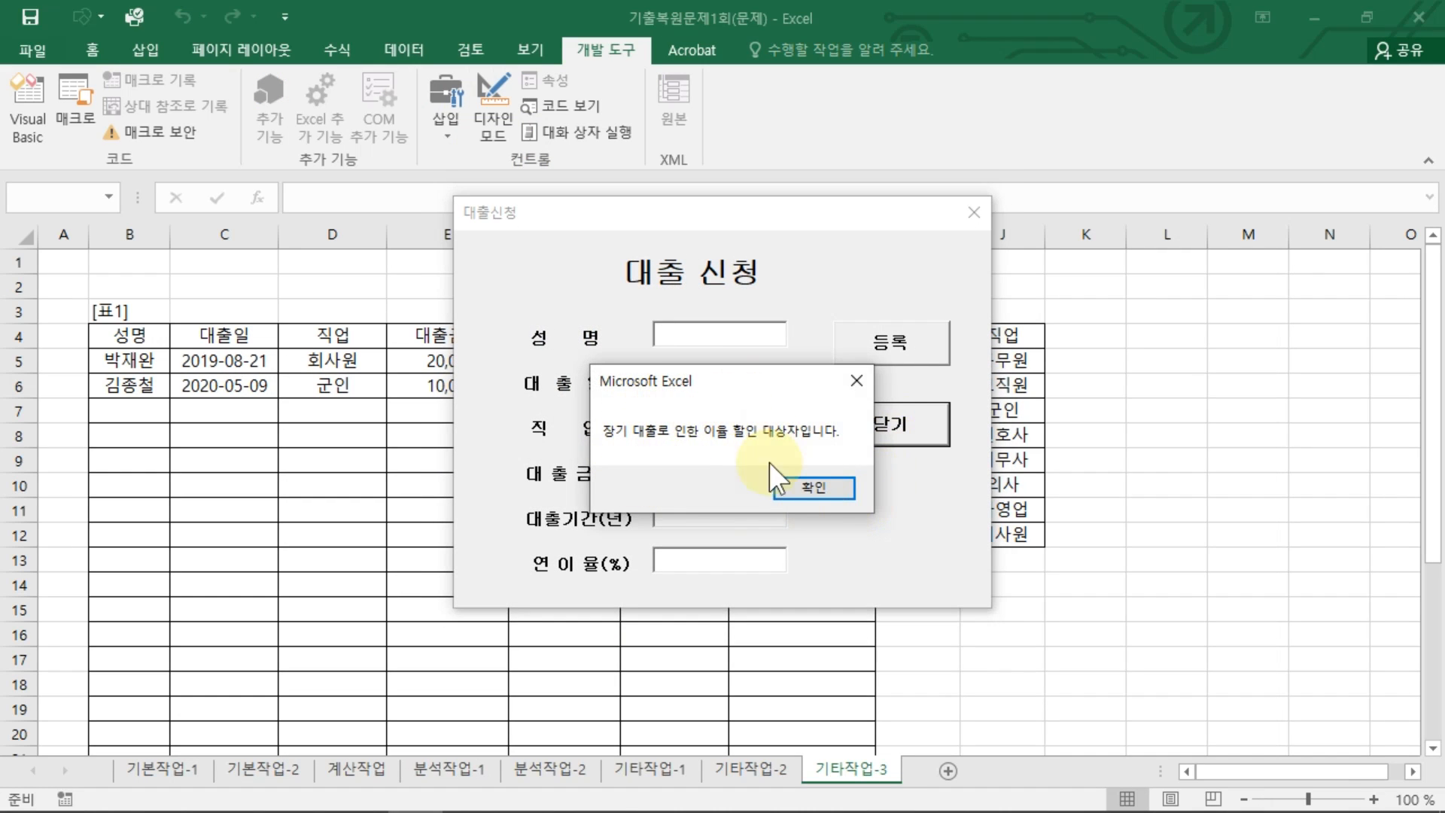
{"action": "left_click", "coordinate": [801, 485]}
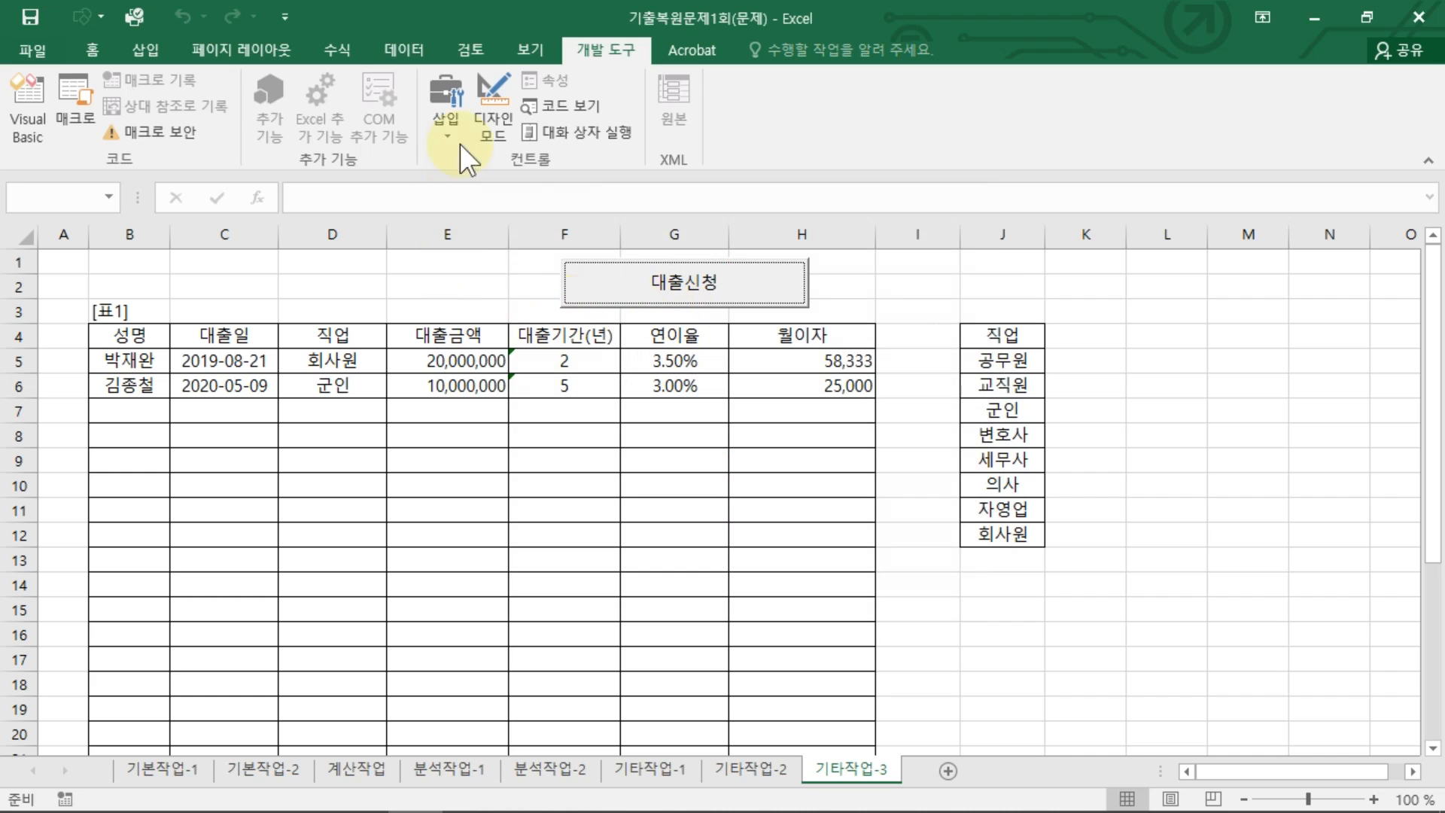
Reopen the 대출신청 form for editing in design mode and create the 등록 button's click procedure
{"action": "left_click", "coordinate": [493, 105]}
{"action": "double_click", "coordinate": [752, 298]}
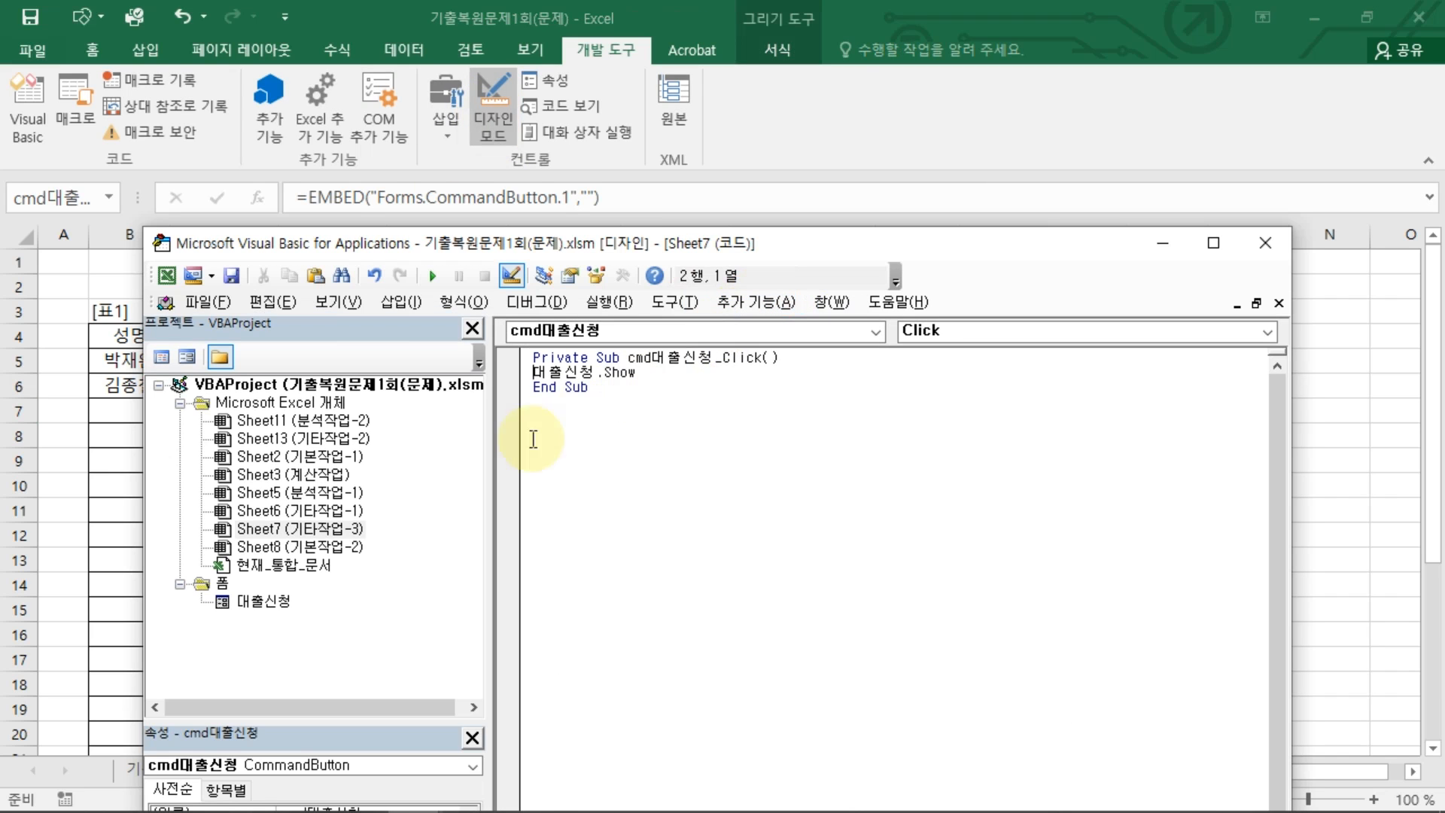
{"action": "double_click", "coordinate": [262, 600]}
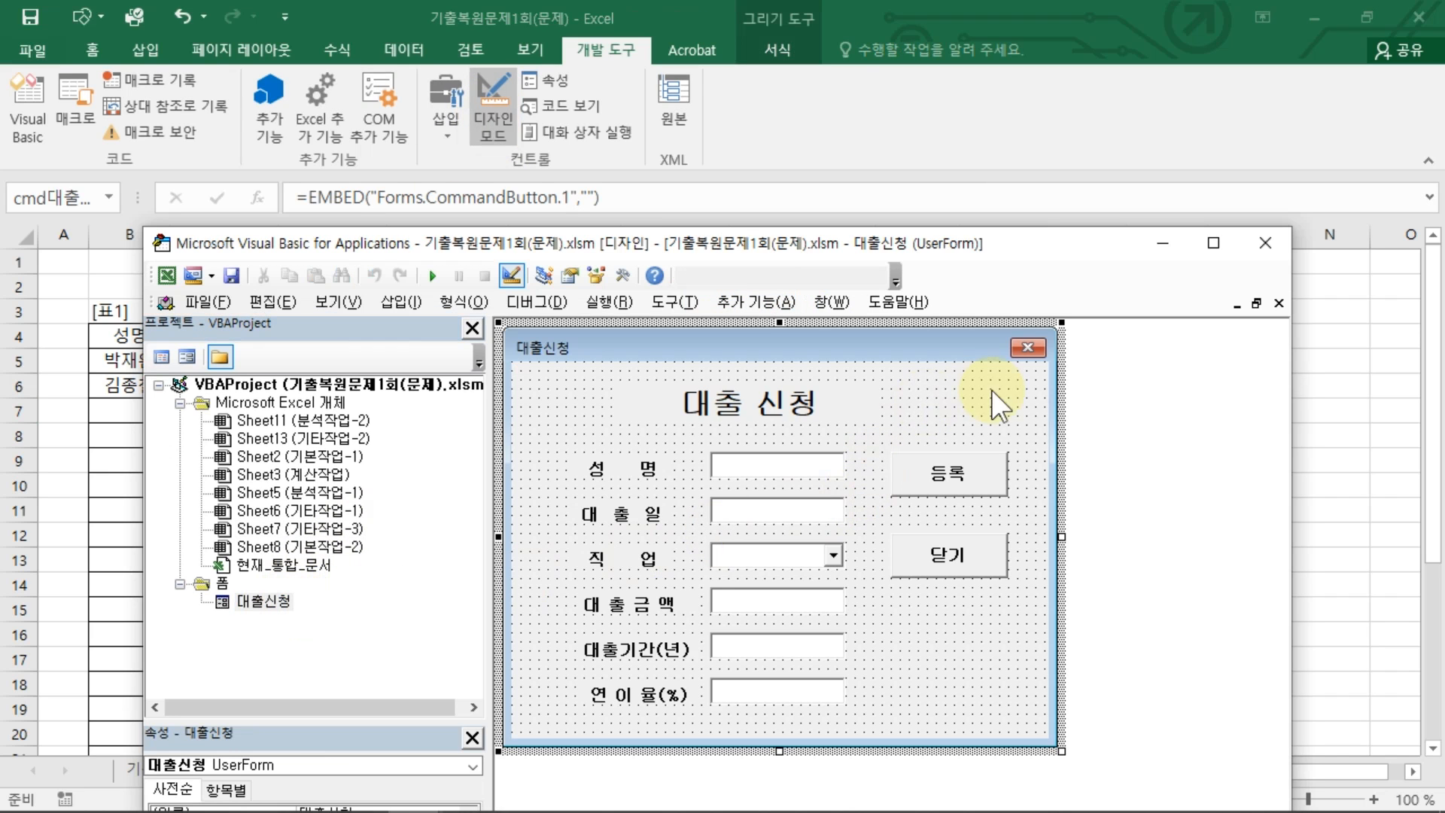
{"action": "mouse_move", "coordinate": [992, 391]}
{"action": "left_mouse_down"}
{"action": "mouse_move", "coordinate": [971, 381]}
{"action": "mouse_move", "coordinate": [993, 372]}
{"action": "left_mouse_up"}
{"action": "mouse_move", "coordinate": [929, 584]}
{"action": "left_mouse_down"}
{"action": "mouse_move", "coordinate": [924, 596]}
{"action": "mouse_move", "coordinate": [974, 611]}
{"action": "left_mouse_up"}
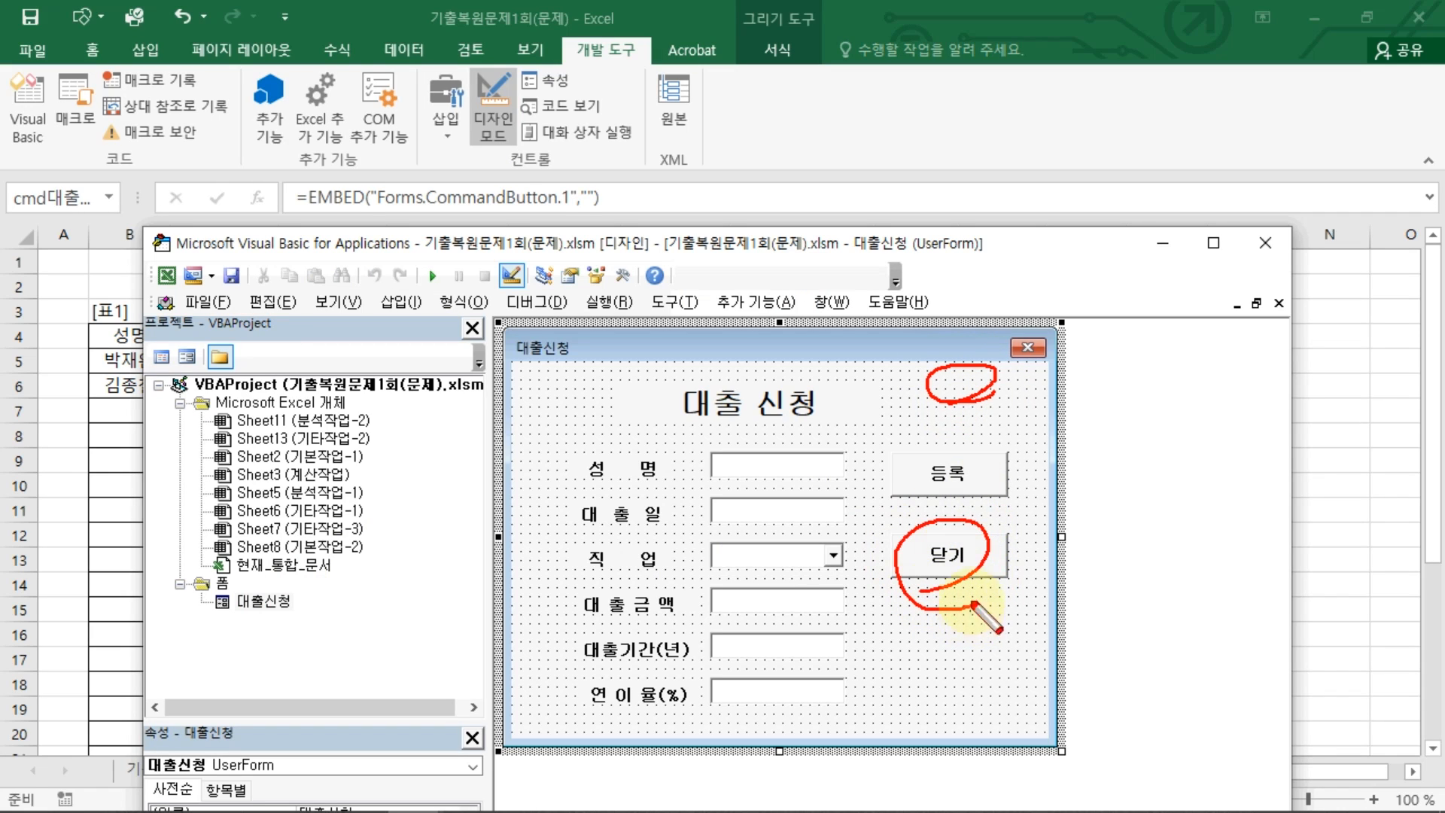
{"action": "key", "text": "Escape"}
{"action": "left_click", "coordinate": [968, 490]}
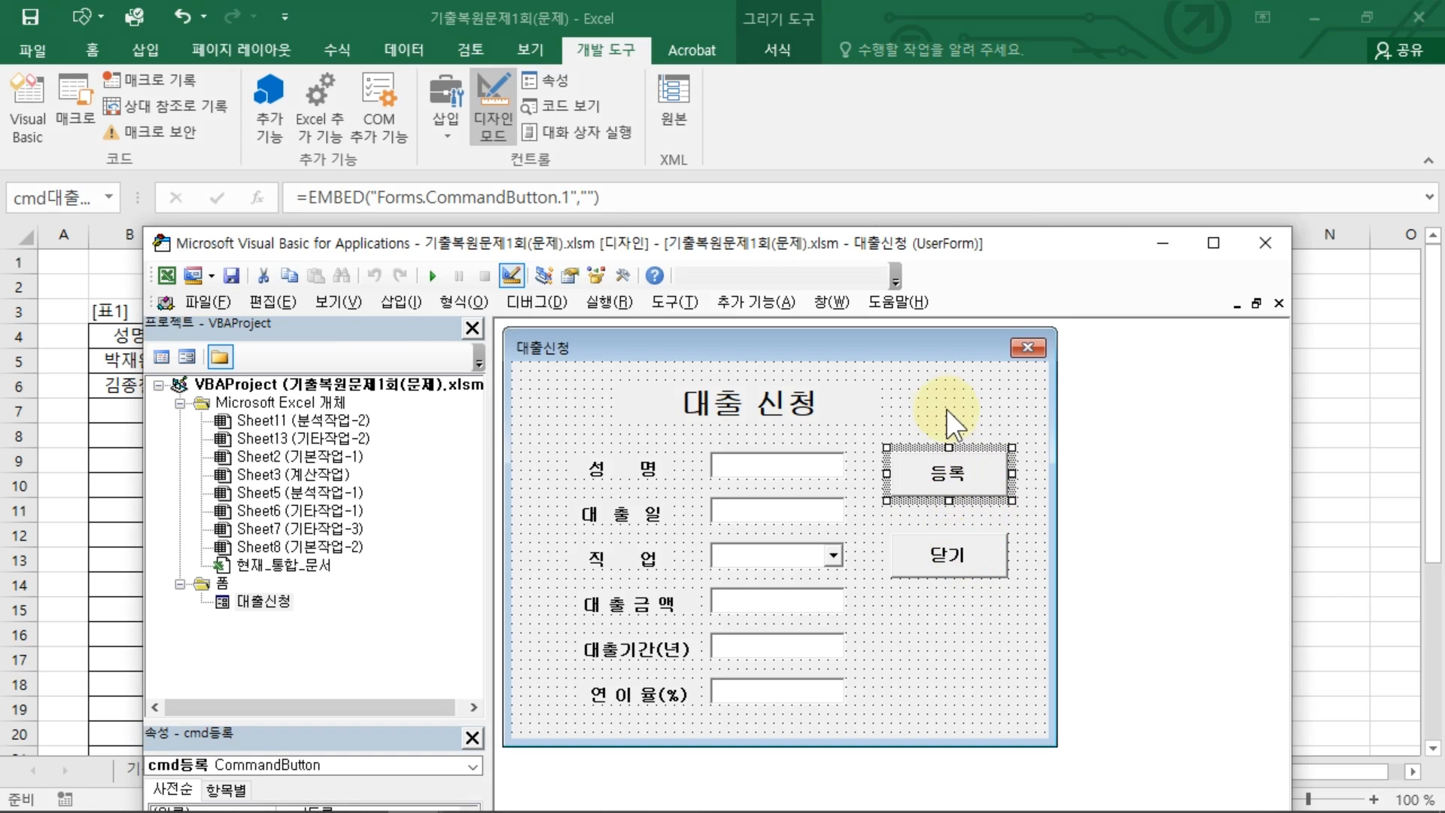
{"action": "double_click", "coordinate": [982, 490]}
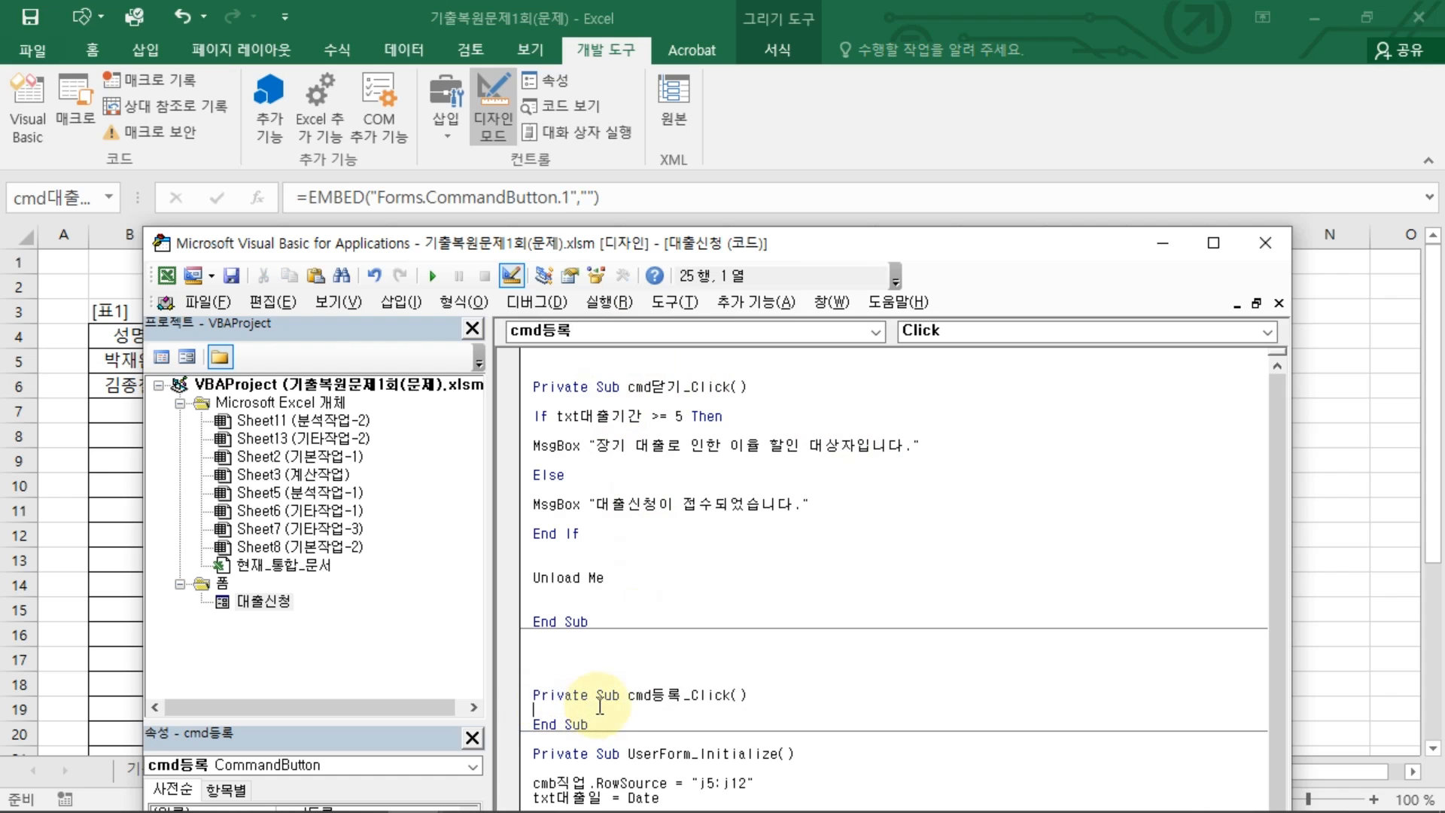
Move the empty cmd등록_Click procedure above the cmd닫기_Click procedure
{"action": "left_click", "coordinate": [635, 724]}
{"action": "left_click_drag", "start_coordinate": [635, 725], "coordinate": [474, 684]}
{"action": "key", "text": "ctrl+c"}
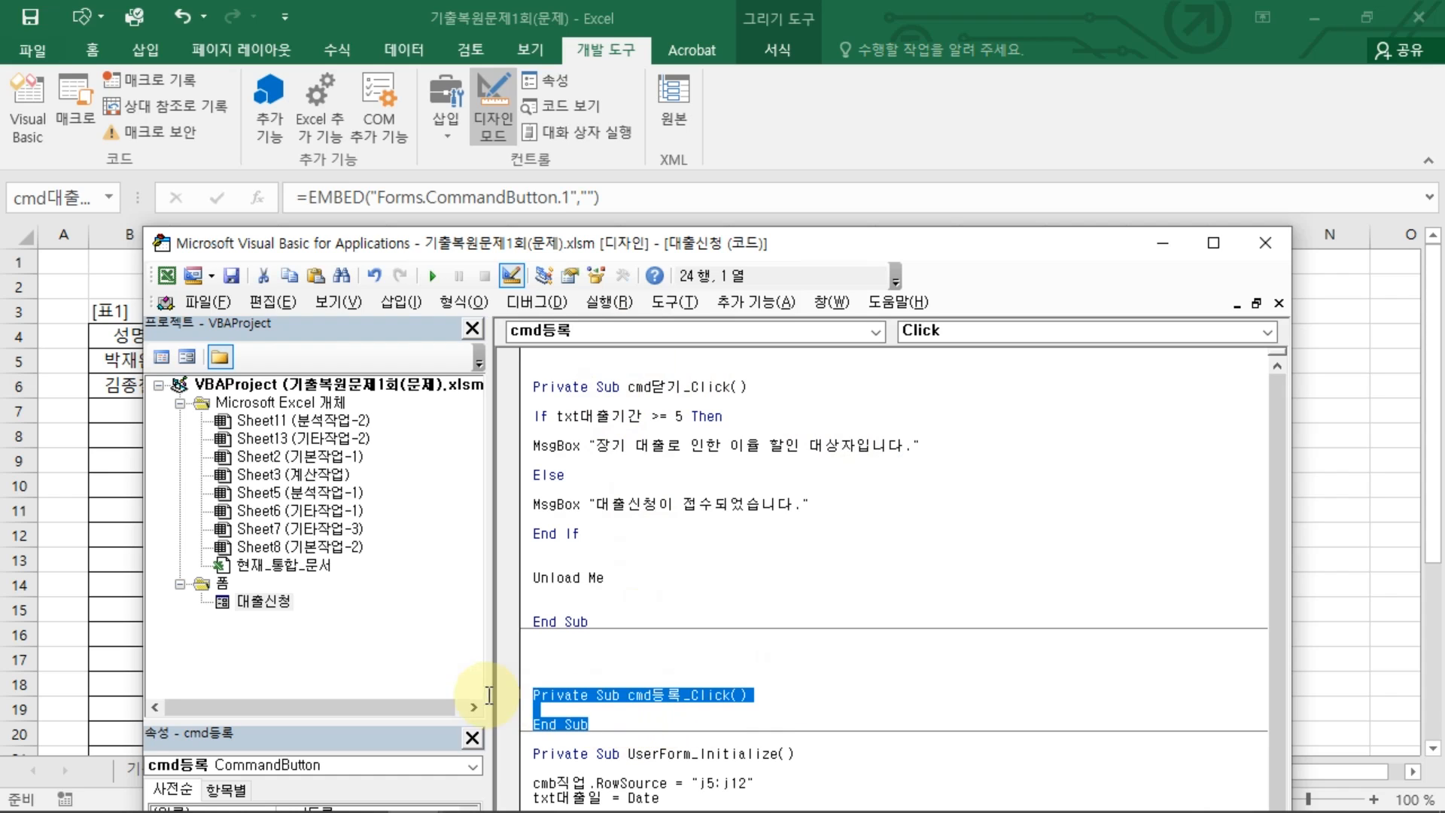
{"action": "key", "text": "Delete"}
{"action": "left_click", "coordinate": [580, 366]}
{"action": "key", "text": "ctrl+v"}
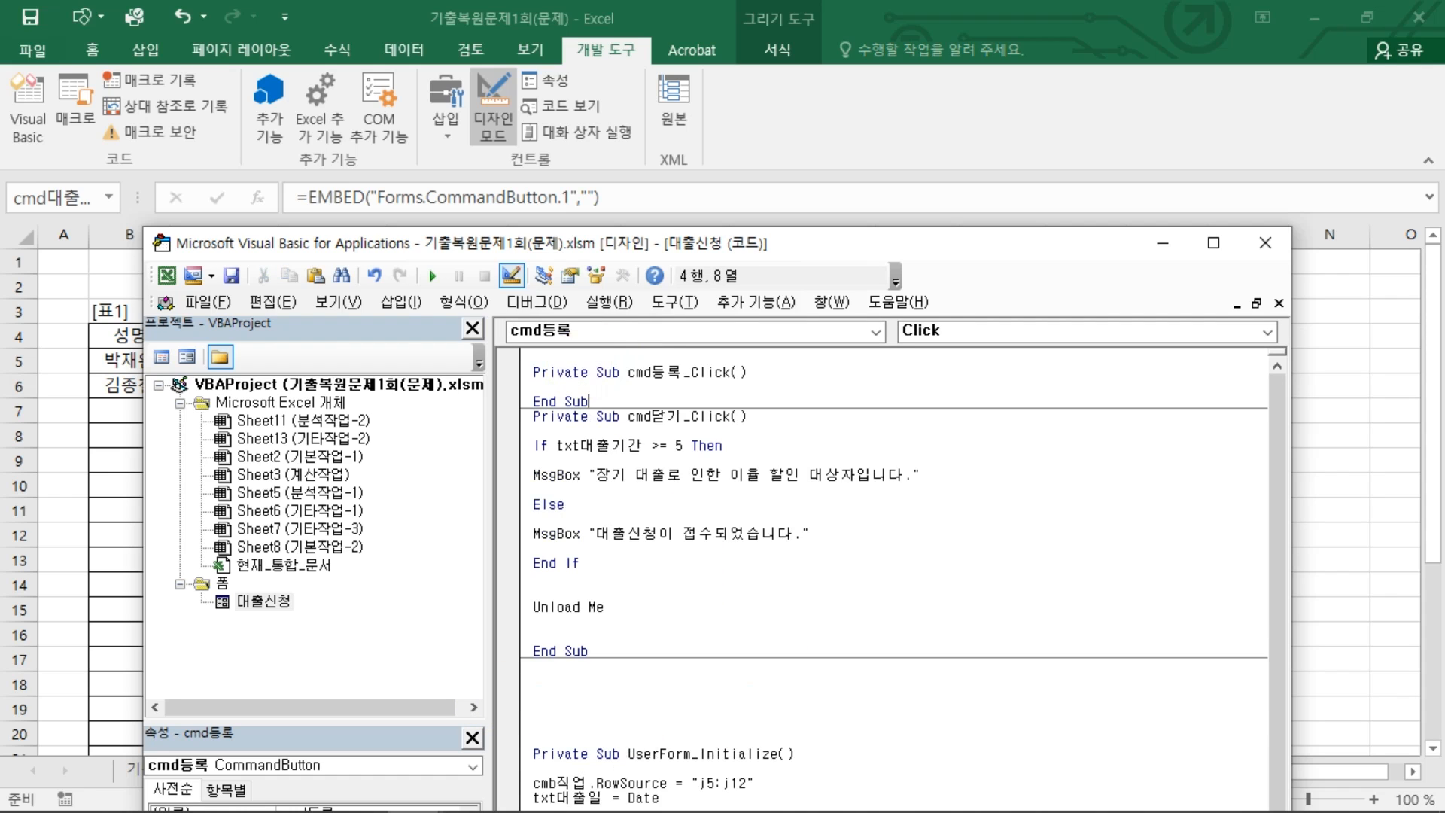
Insert blank lines between the cmd등록_Click and cmd닫기_Click procedures and inside the body of cmd등록_Click
{"action": "key", "text": "Return"}
{"action": "key", "text": "Return"}
{"action": "key", "text": "Return"}
{"action": "key", "text": "Return"}
{"action": "key", "text": "Return"}
{"action": "key", "text": "Return"}
{"action": "left_click", "coordinate": [617, 387]}
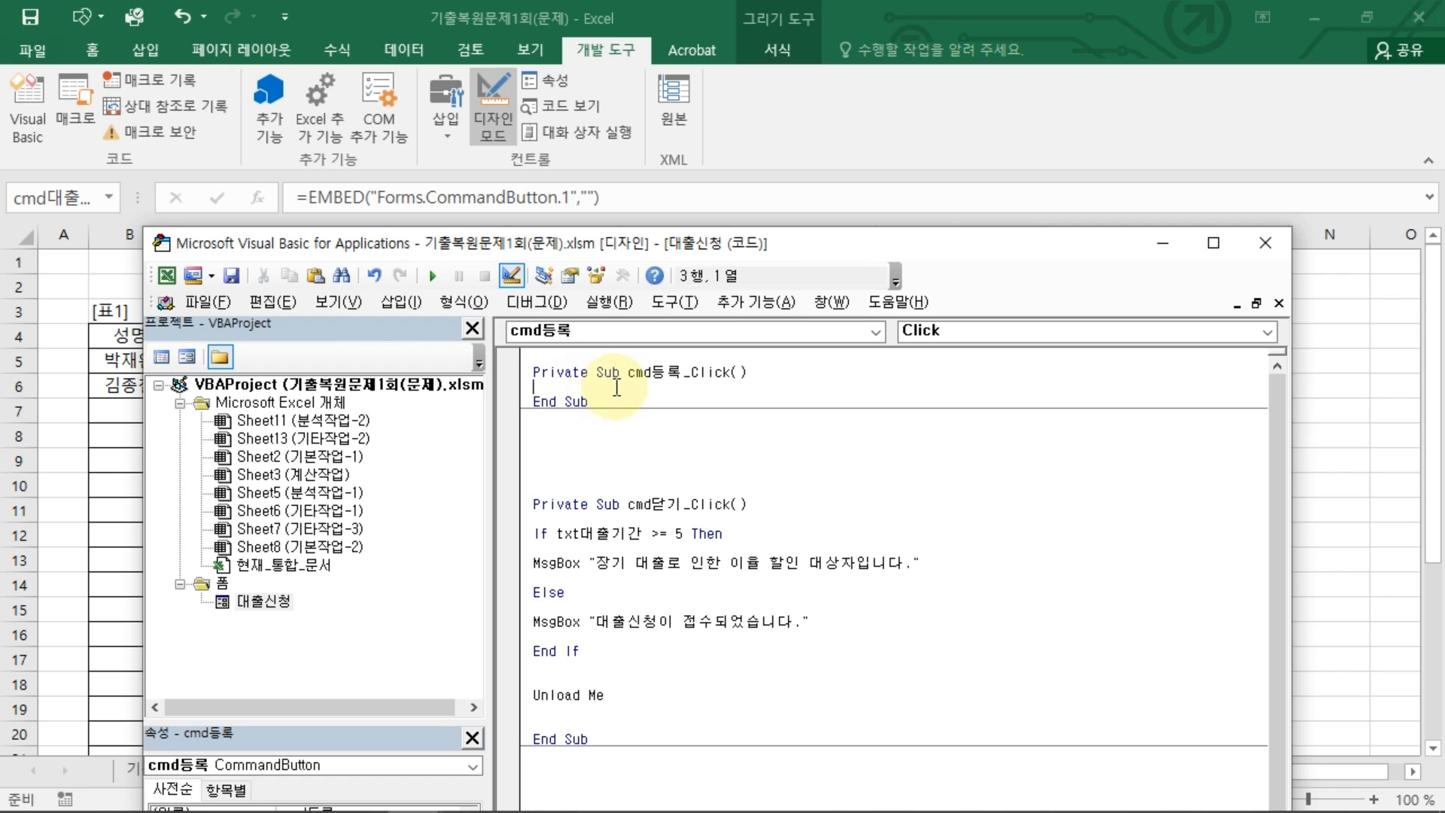
{"action": "key", "text": "Return"}
{"action": "key", "text": "Return"}
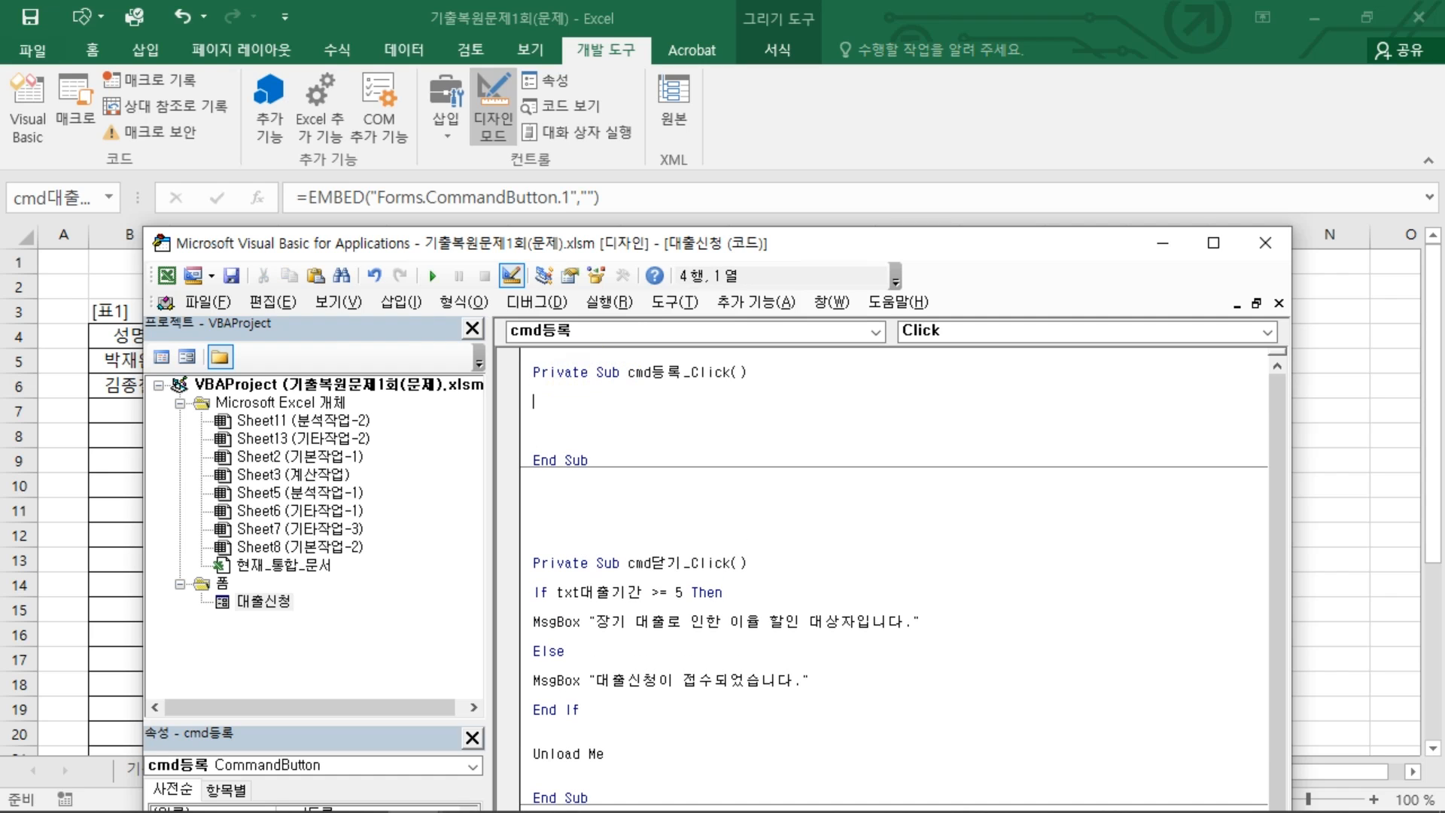
Uncover the sheet's table and begin the row assignment i = [b3].row in cmd등록_Click
{"action": "left_click_drag", "start_coordinate": [775, 237], "coordinate": [1004, 203]}
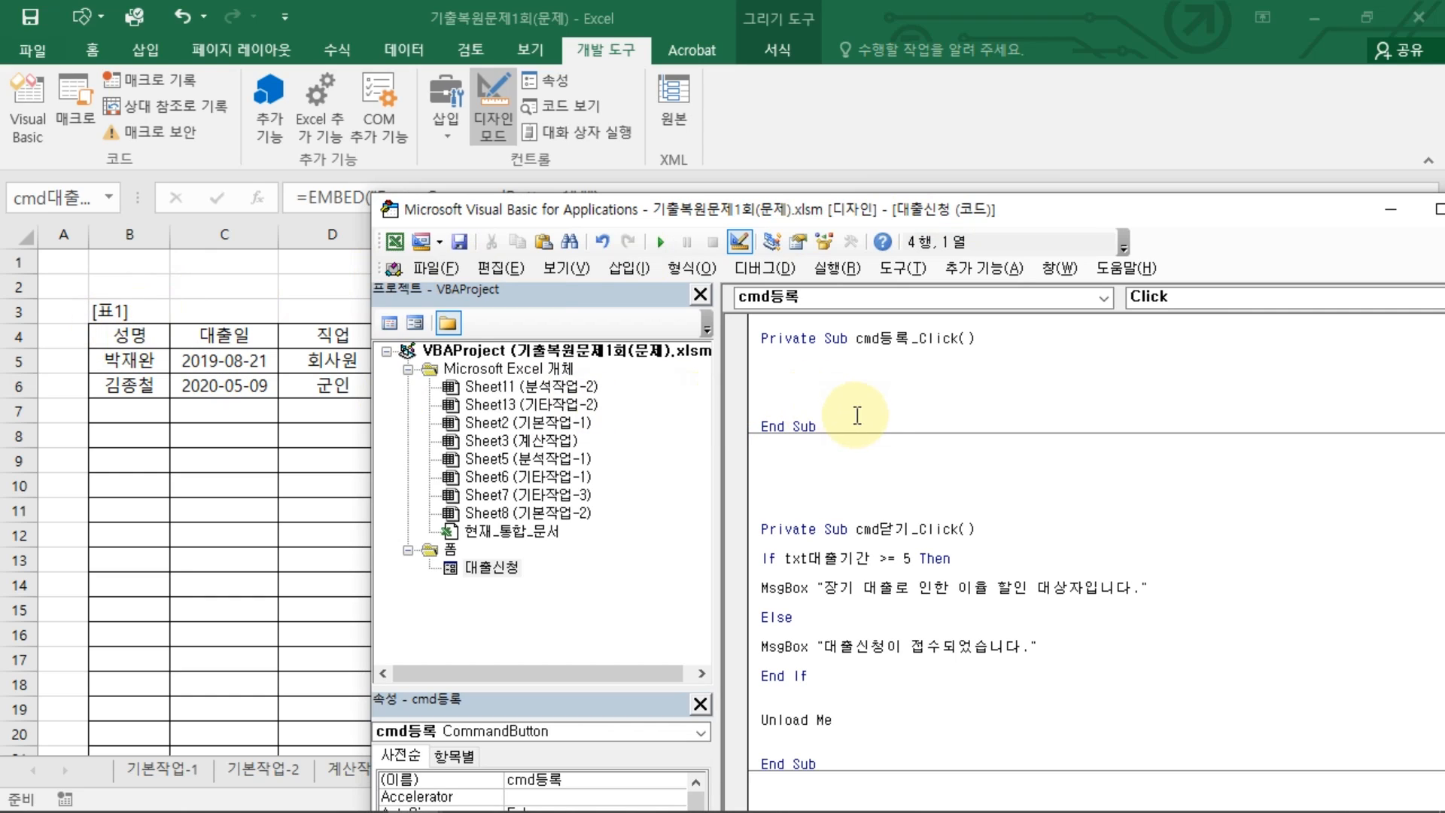
{"action": "type", "text": "d"}
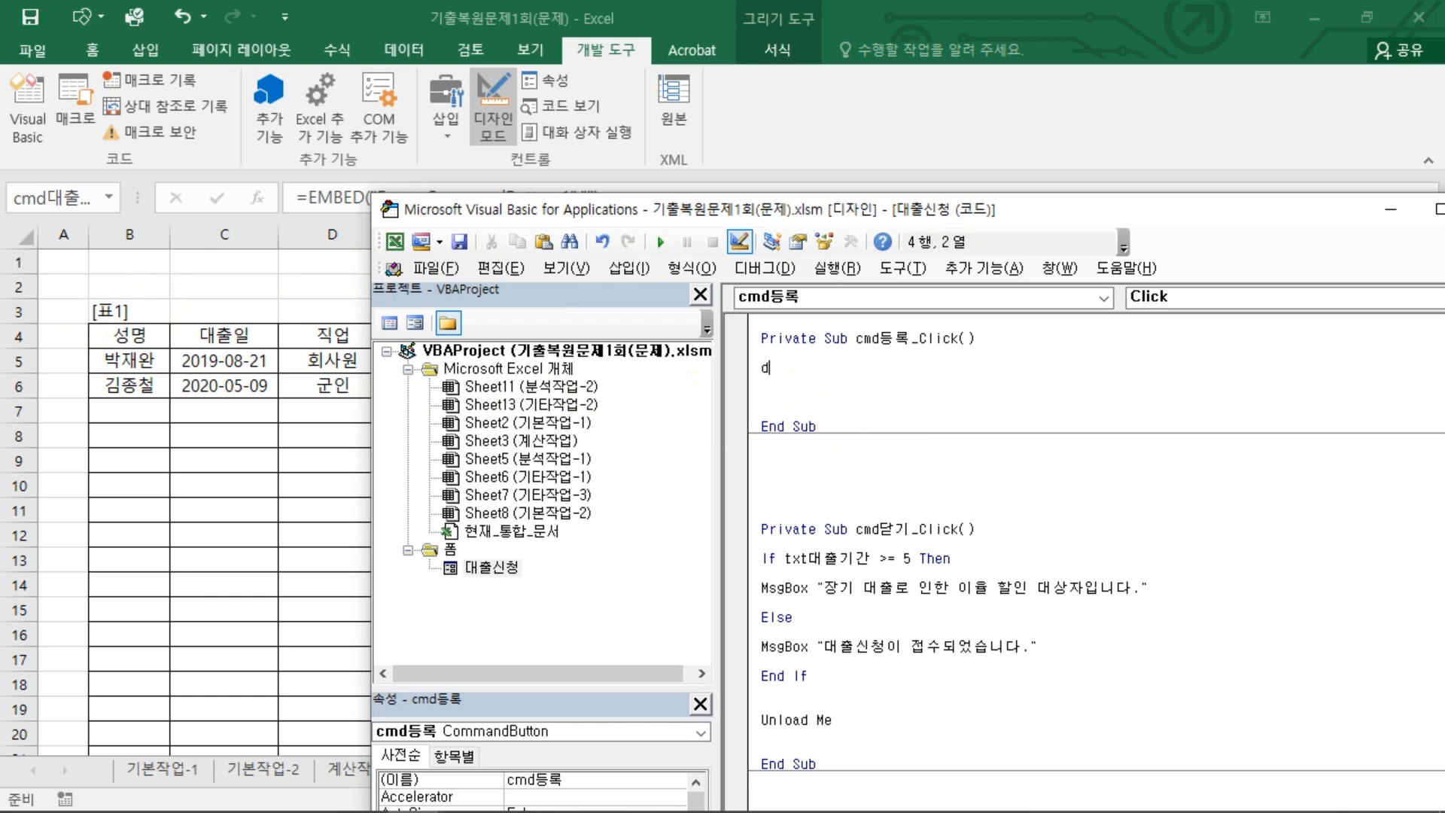
{"action": "type", "text": "lqfurgo"}
{"action": "key", "text": "BackSpace"}
{"action": "key", "text": "BackSpace"}
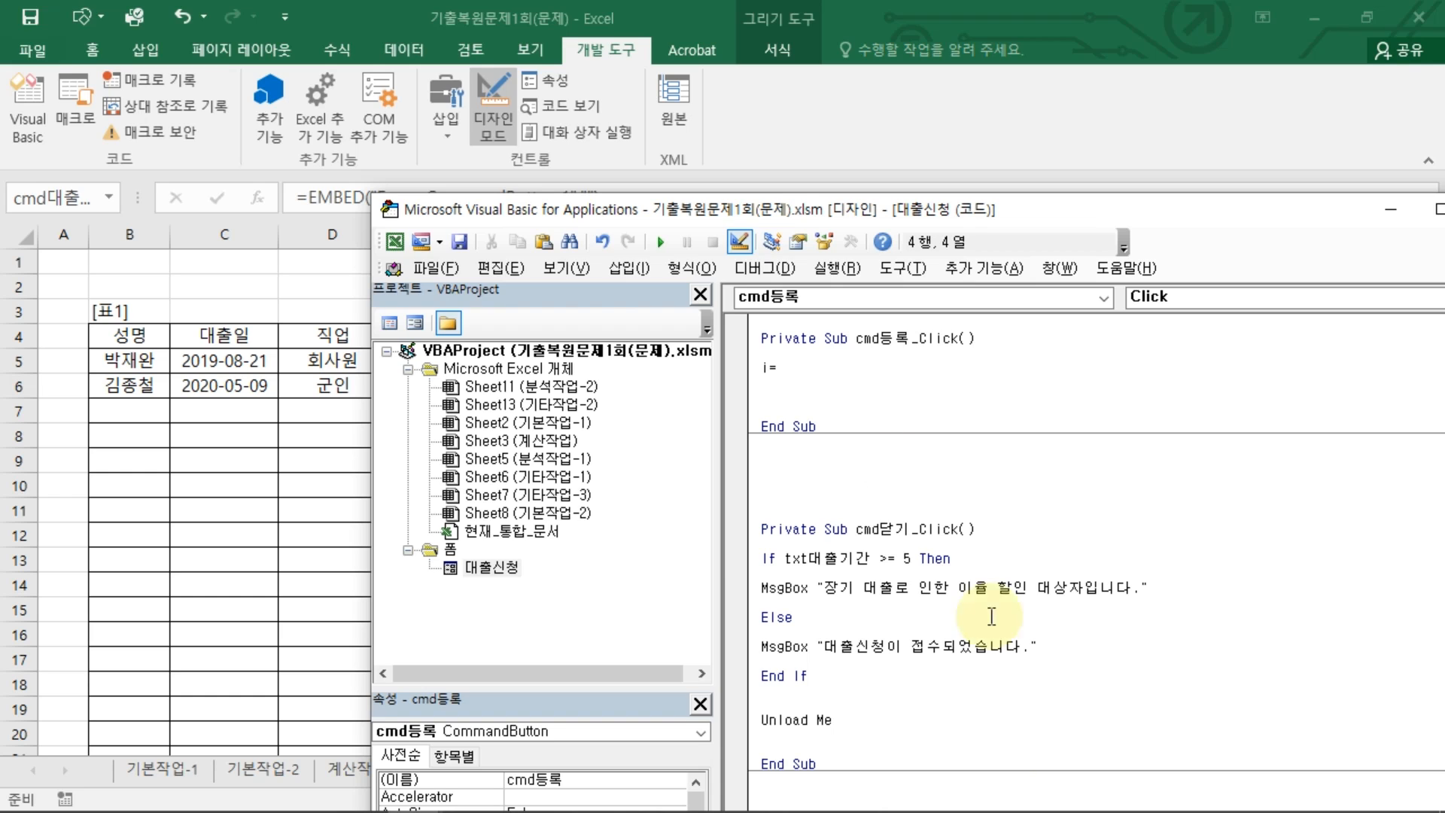
{"action": "key", "text": "ctrl+2"}
{"action": "mouse_move", "coordinate": [759, 389]}
{"action": "left_mouse_down"}
{"action": "mouse_move", "coordinate": [757, 365]}
{"action": "mouse_move", "coordinate": [751, 399]}
{"action": "mouse_move", "coordinate": [759, 366]}
{"action": "left_mouse_up"}
{"action": "key", "text": "Escape"}
{"action": "left_click", "coordinate": [769, 368]}
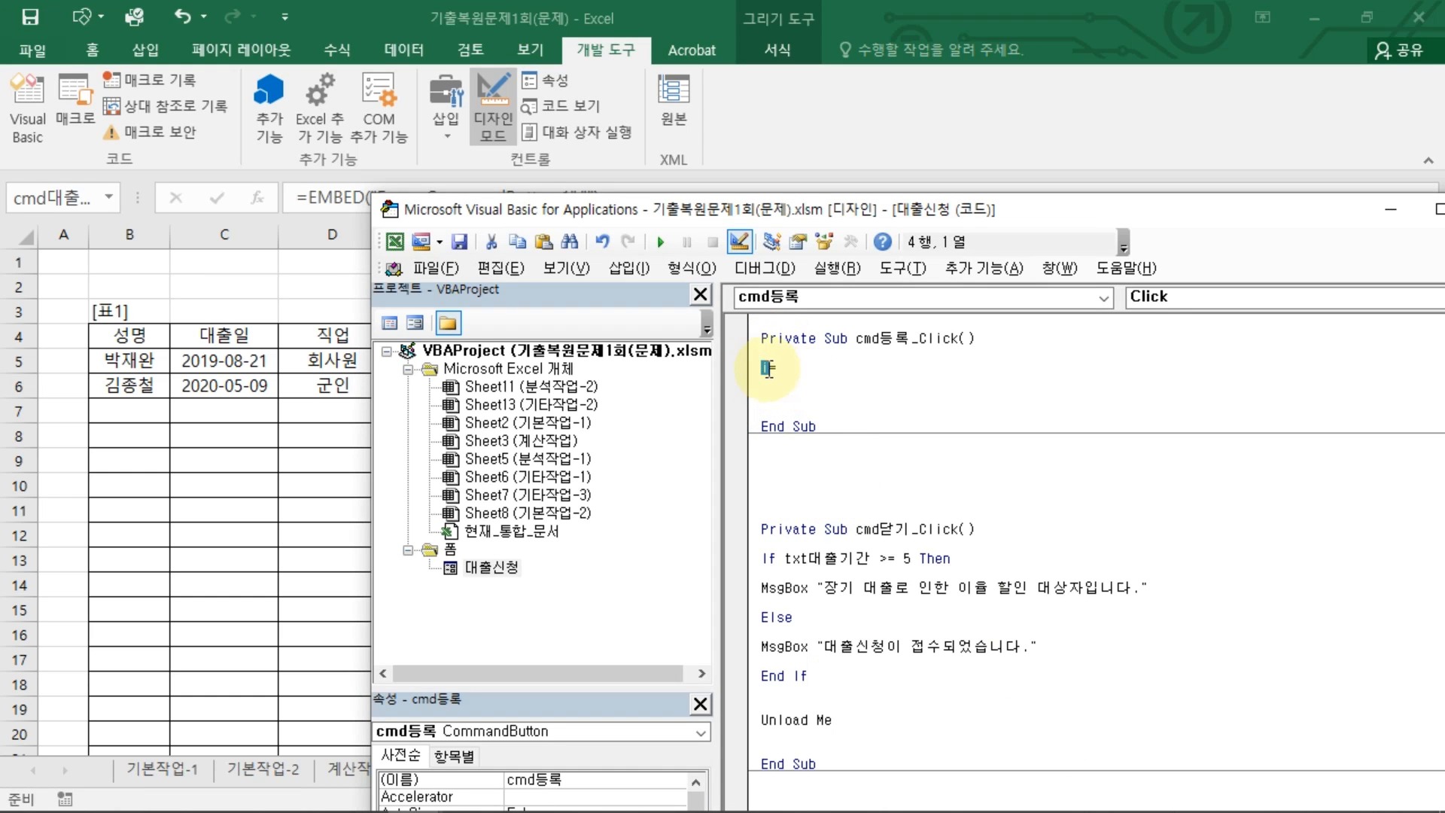
{"action": "left_click", "coordinate": [810, 368]}
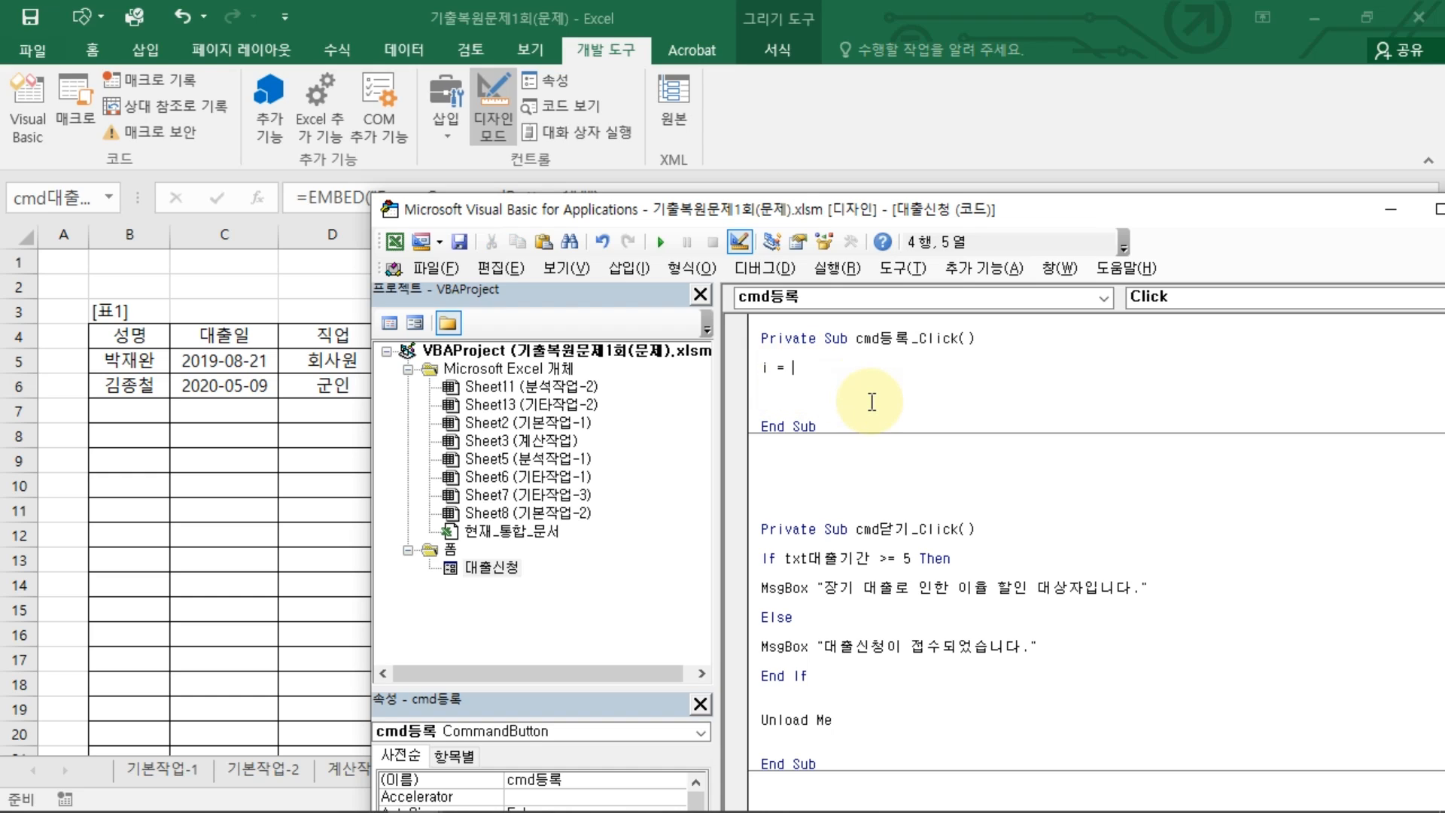
{"action": "type", "text": "[b3"}
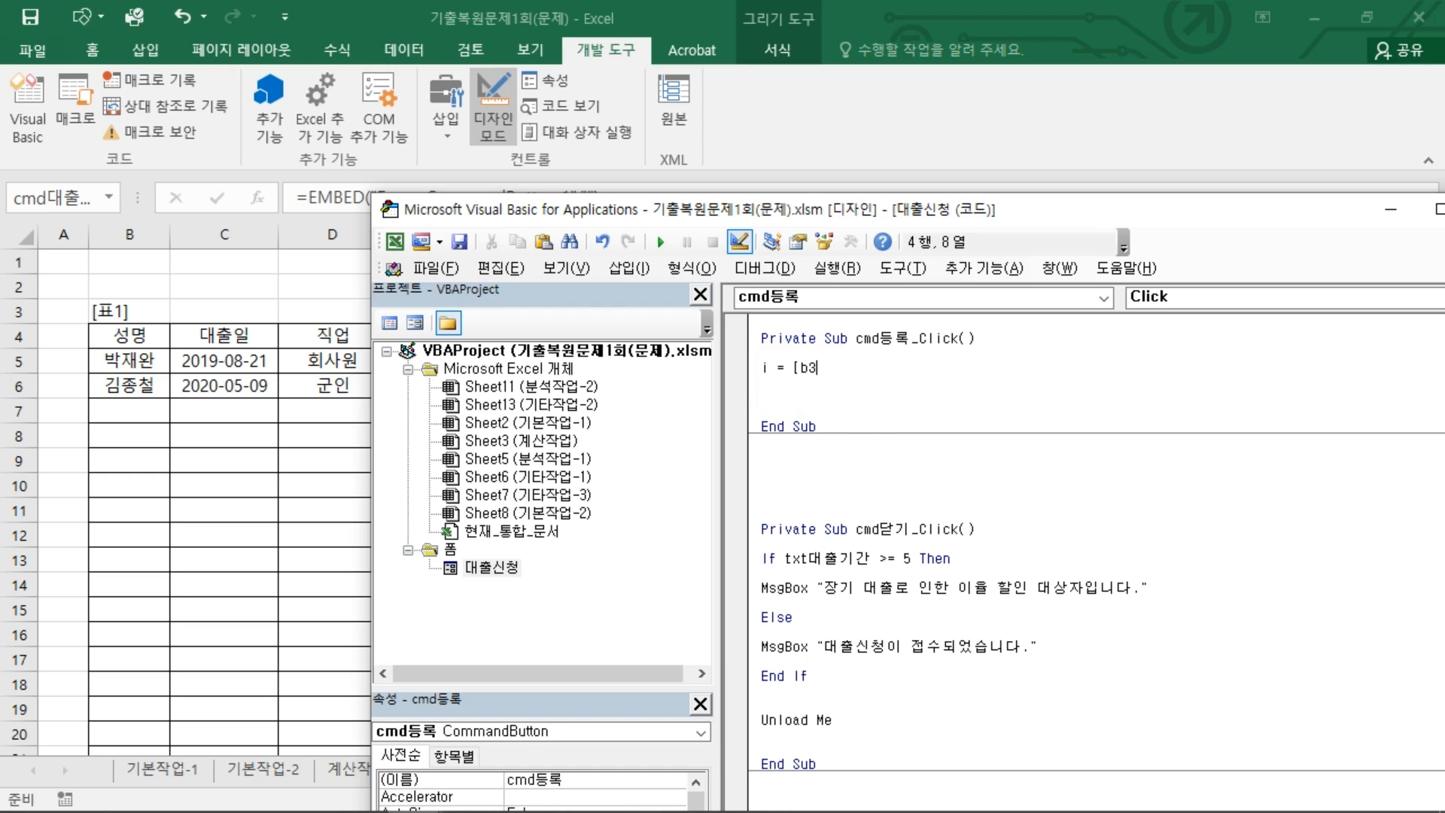
{"action": "type", "text": "].row"}
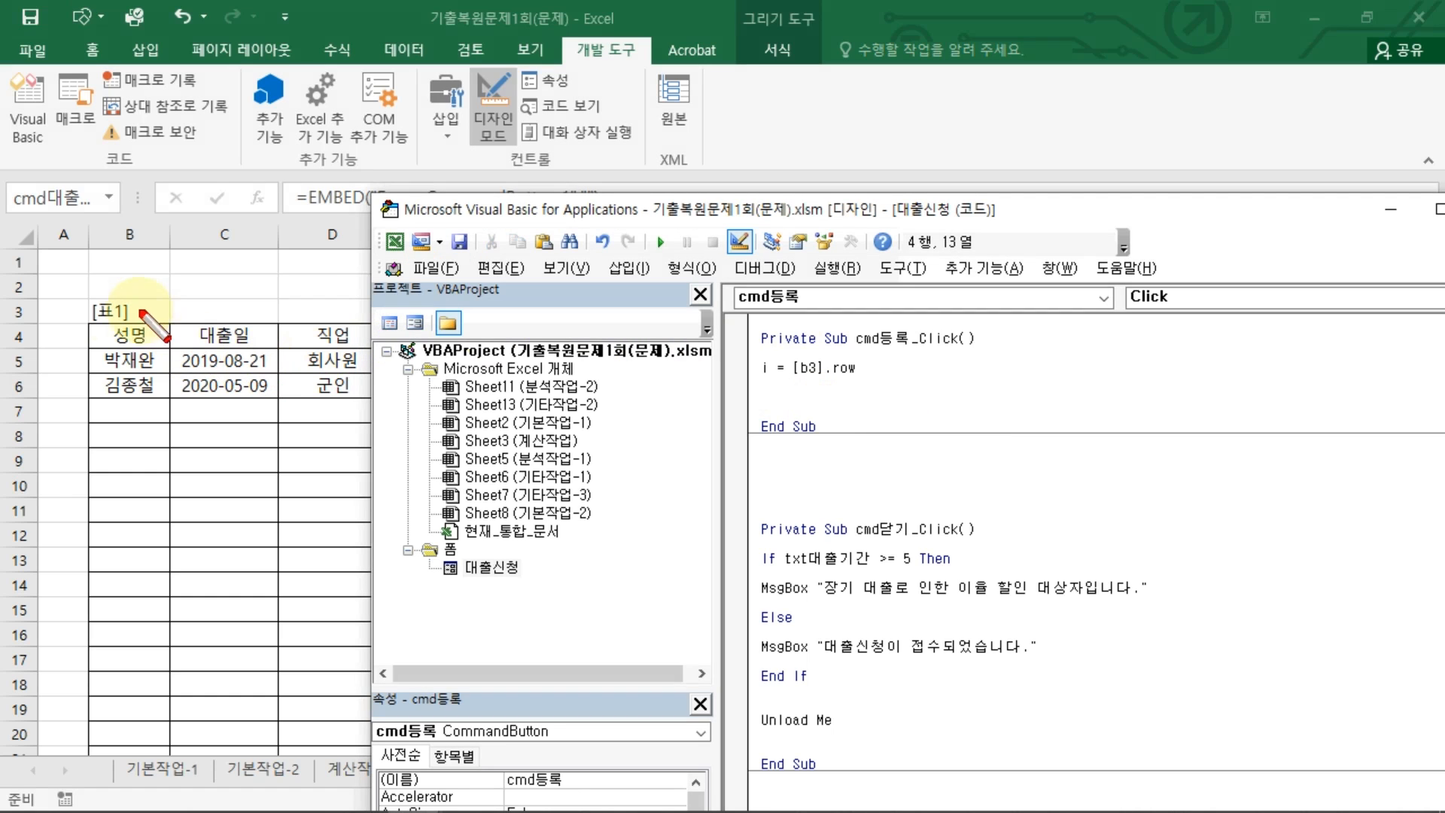
Complete the row assignment by adding + [b3].CurrentRegion.Rows.Count to it
{"action": "mouse_move", "coordinate": [80, 302]}
{"action": "left_mouse_down"}
{"action": "mouse_move", "coordinate": [167, 296]}
{"action": "mouse_move", "coordinate": [87, 296]}
{"action": "left_mouse_up"}
{"action": "mouse_move", "coordinate": [799, 351]}
{"action": "left_mouse_down"}
{"action": "mouse_move", "coordinate": [786, 388]}
{"action": "mouse_move", "coordinate": [822, 362]}
{"action": "mouse_move", "coordinate": [766, 384]}
{"action": "mouse_move", "coordinate": [177, 331]}
{"action": "left_mouse_up"}
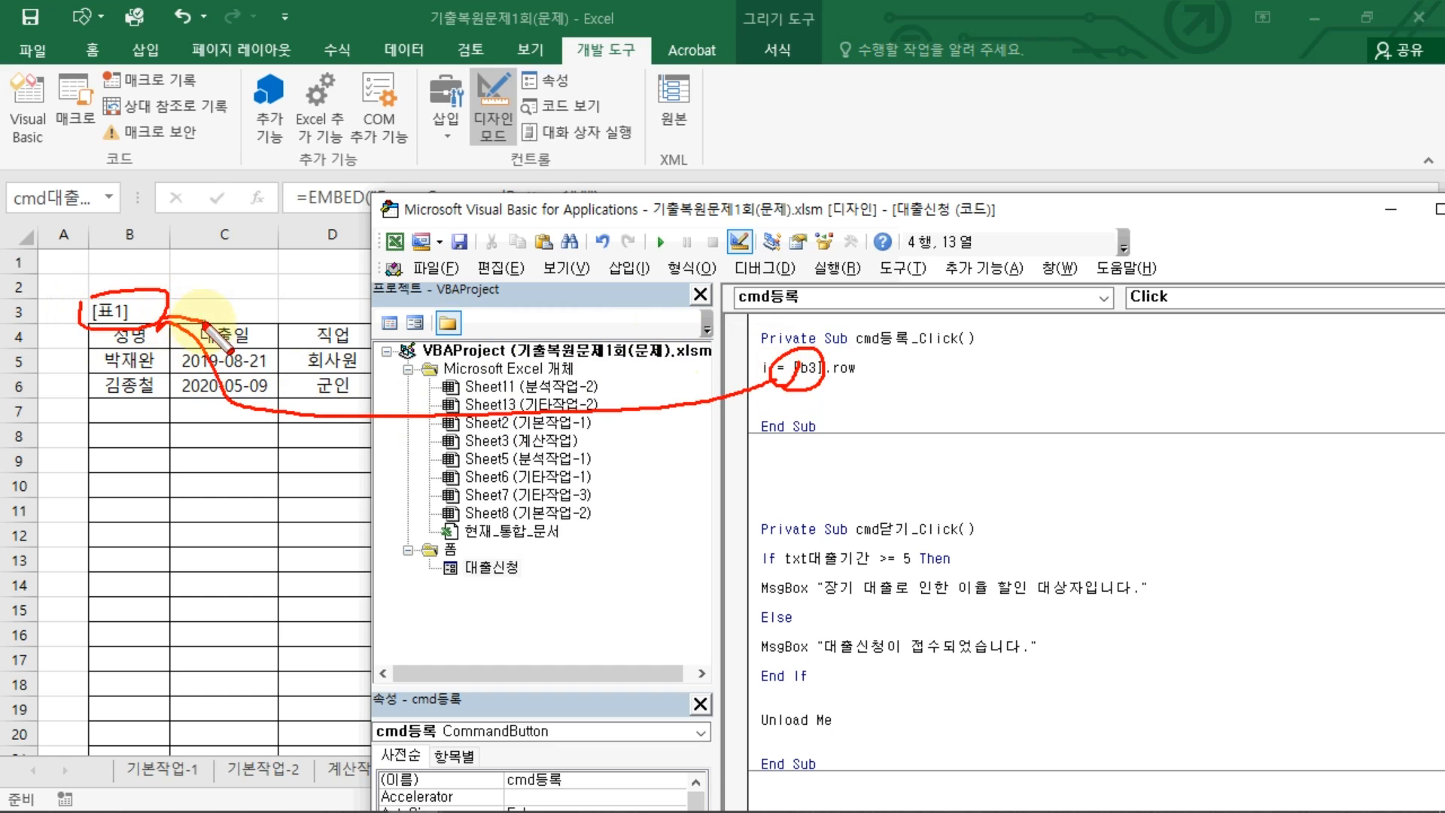
{"action": "key", "text": "Escape"}
{"action": "type", "text": "+"}
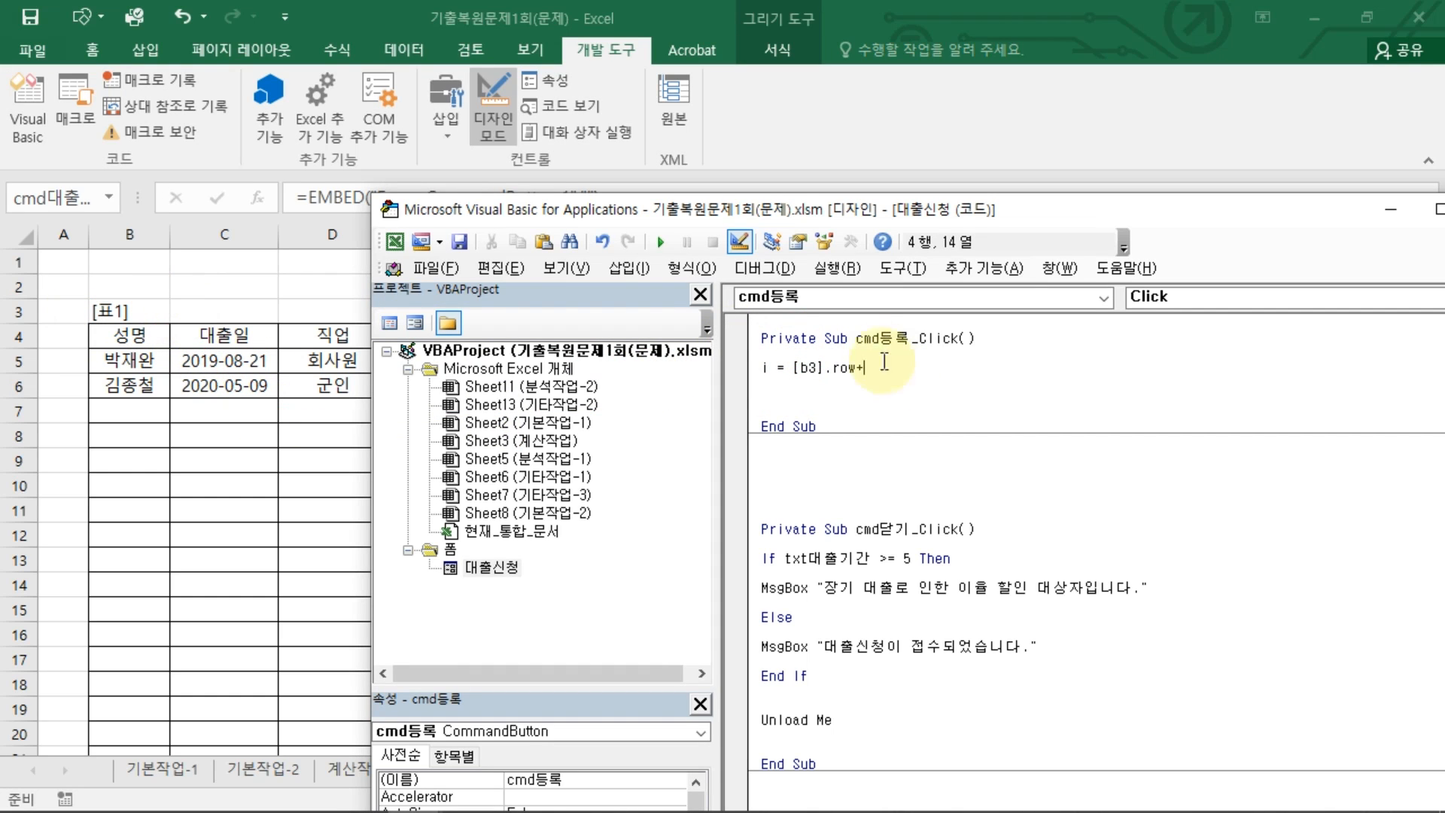
{"action": "mouse_move", "coordinate": [128, 403]}
{"action": "left_mouse_down"}
{"action": "mouse_move", "coordinate": [94, 408]}
{"action": "mouse_move", "coordinate": [113, 423]}
{"action": "mouse_move", "coordinate": [154, 413]}
{"action": "left_mouse_up"}
{"action": "mouse_move", "coordinate": [68, 365]}
{"action": "left_mouse_down"}
{"action": "mouse_move", "coordinate": [120, 292]}
{"action": "mouse_move", "coordinate": [113, 403]}
{"action": "mouse_move", "coordinate": [79, 380]}
{"action": "mouse_move", "coordinate": [67, 393]}
{"action": "mouse_move", "coordinate": [71, 331]}
{"action": "mouse_move", "coordinate": [68, 380]}
{"action": "left_mouse_up"}
{"action": "key", "text": "Escape"}
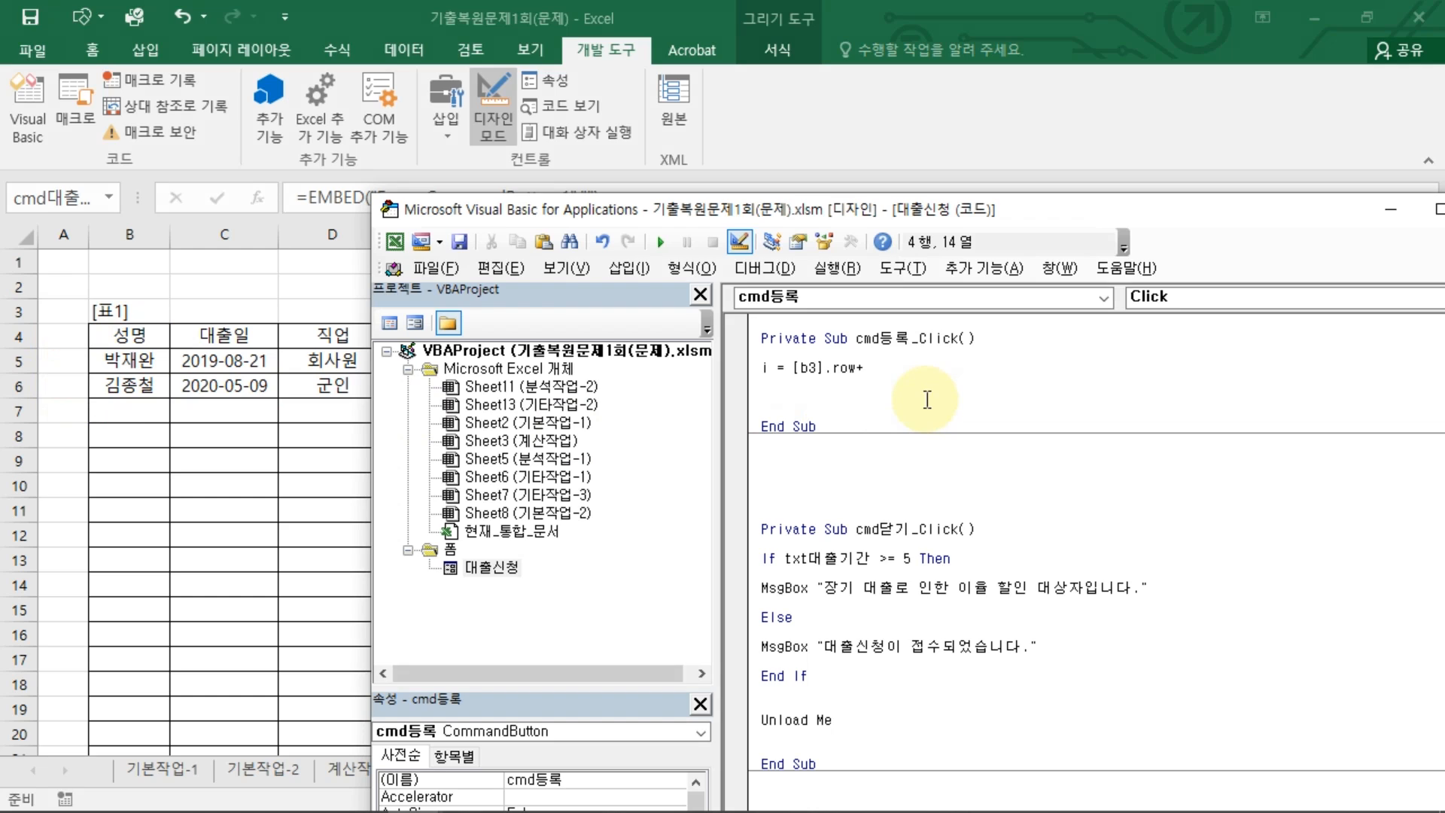
{"action": "type", "text": "[b3"}
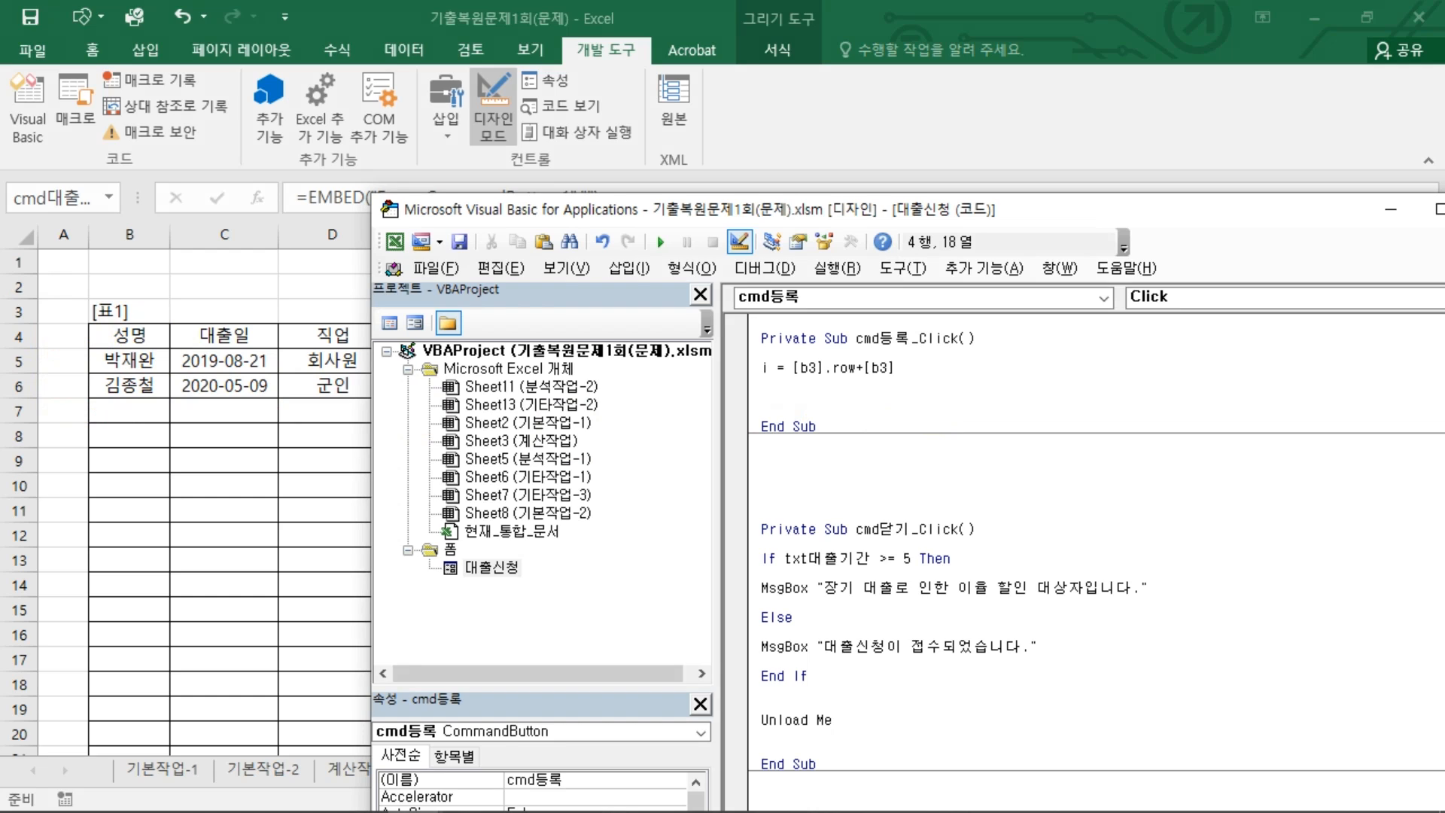
{"action": "type", "text": "].currentregion.rows.cou"}
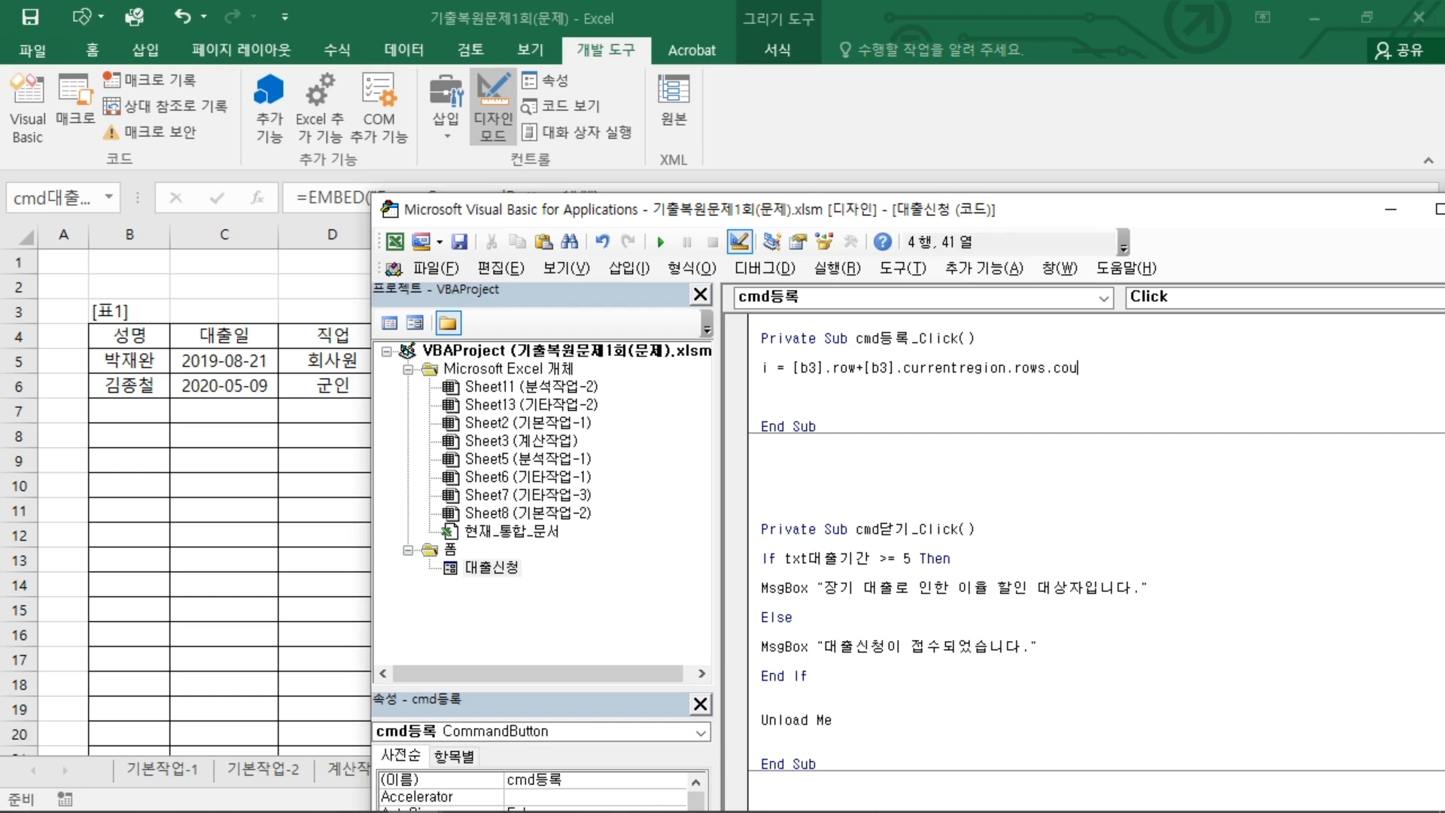
{"action": "type", "text": "nt"}
{"action": "key", "text": "Return"}
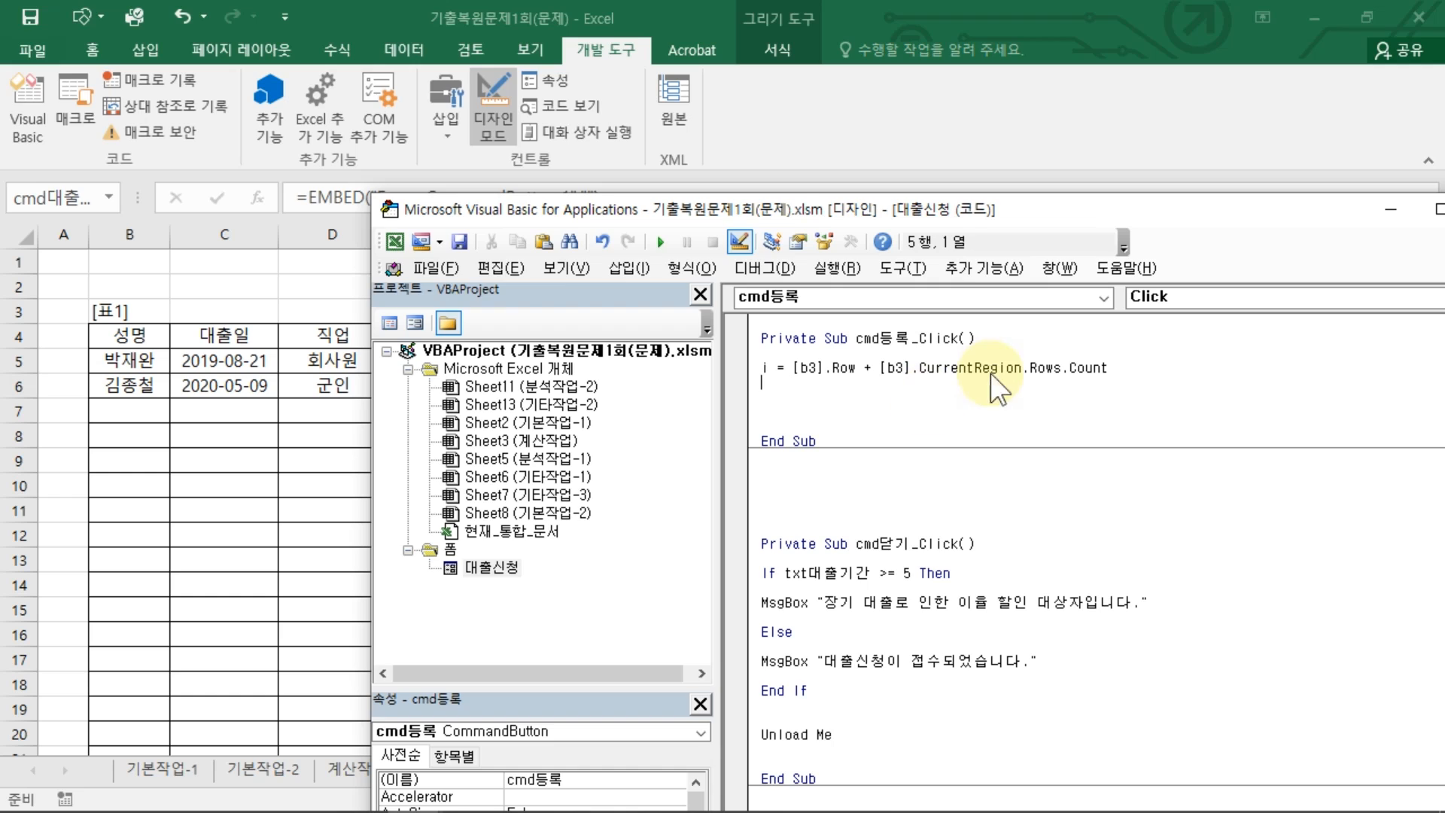
{"action": "left_click_drag", "start_coordinate": [862, 381], "coordinate": [1127, 384]}
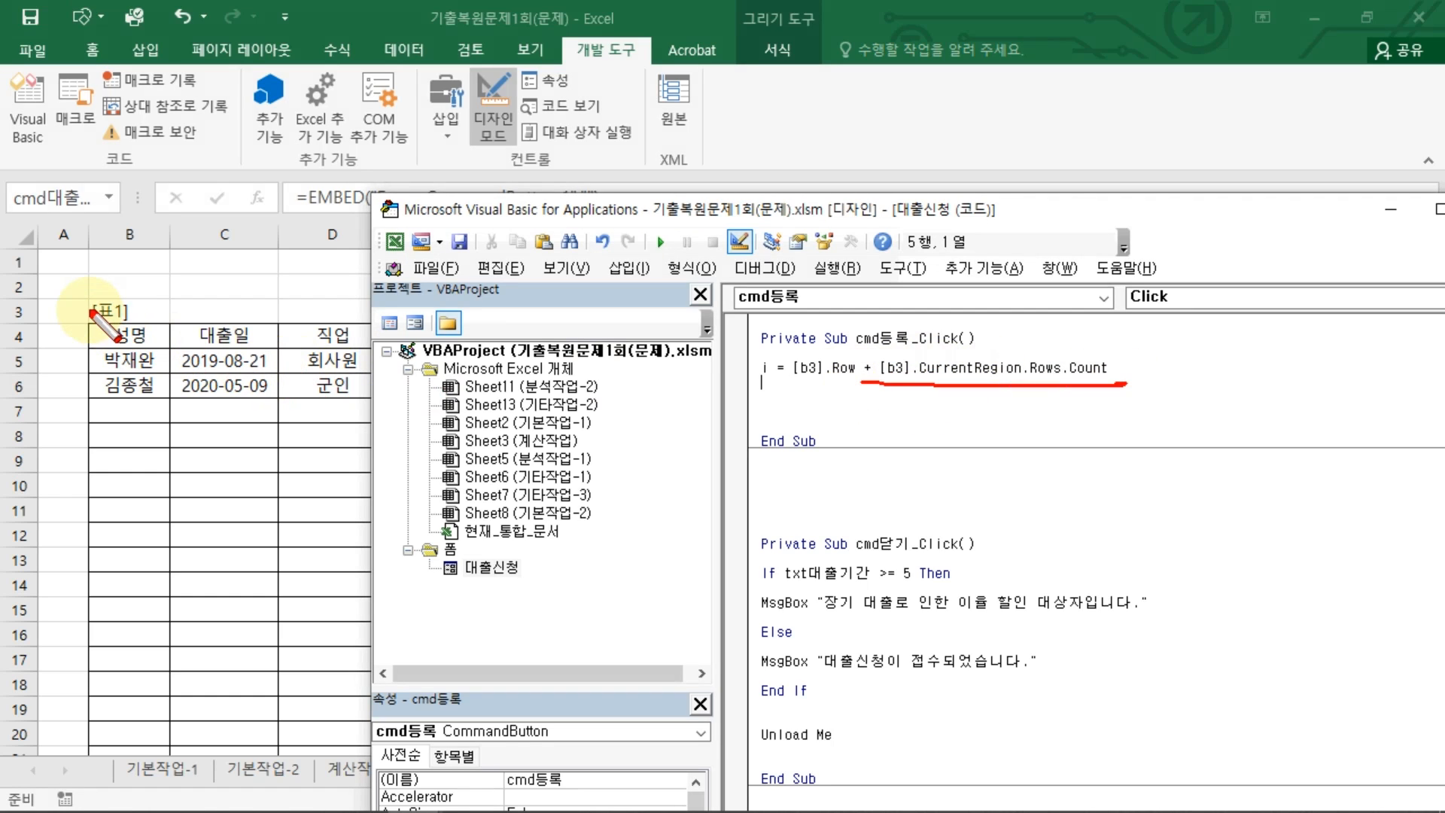
{"action": "mouse_move", "coordinate": [83, 305]}
{"action": "left_mouse_down"}
{"action": "mouse_move", "coordinate": [87, 404]}
{"action": "mouse_move", "coordinate": [175, 399]}
{"action": "mouse_move", "coordinate": [102, 286]}
{"action": "mouse_move", "coordinate": [69, 365]}
{"action": "left_mouse_up"}
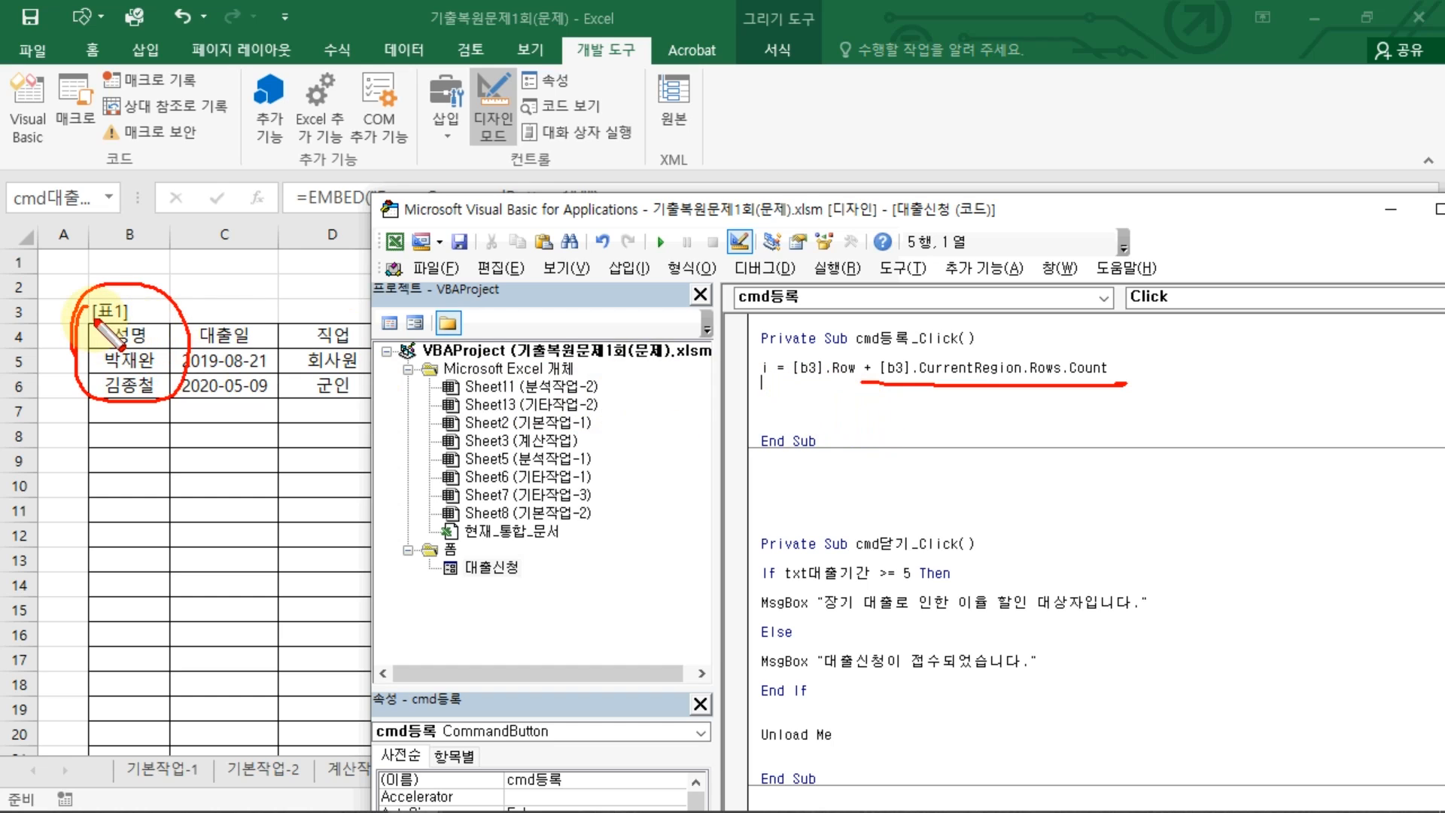
{"action": "mouse_move", "coordinate": [105, 316]}
{"action": "left_mouse_down"}
{"action": "mouse_move", "coordinate": [132, 295]}
{"action": "mouse_move", "coordinate": [120, 319]}
{"action": "left_mouse_up"}
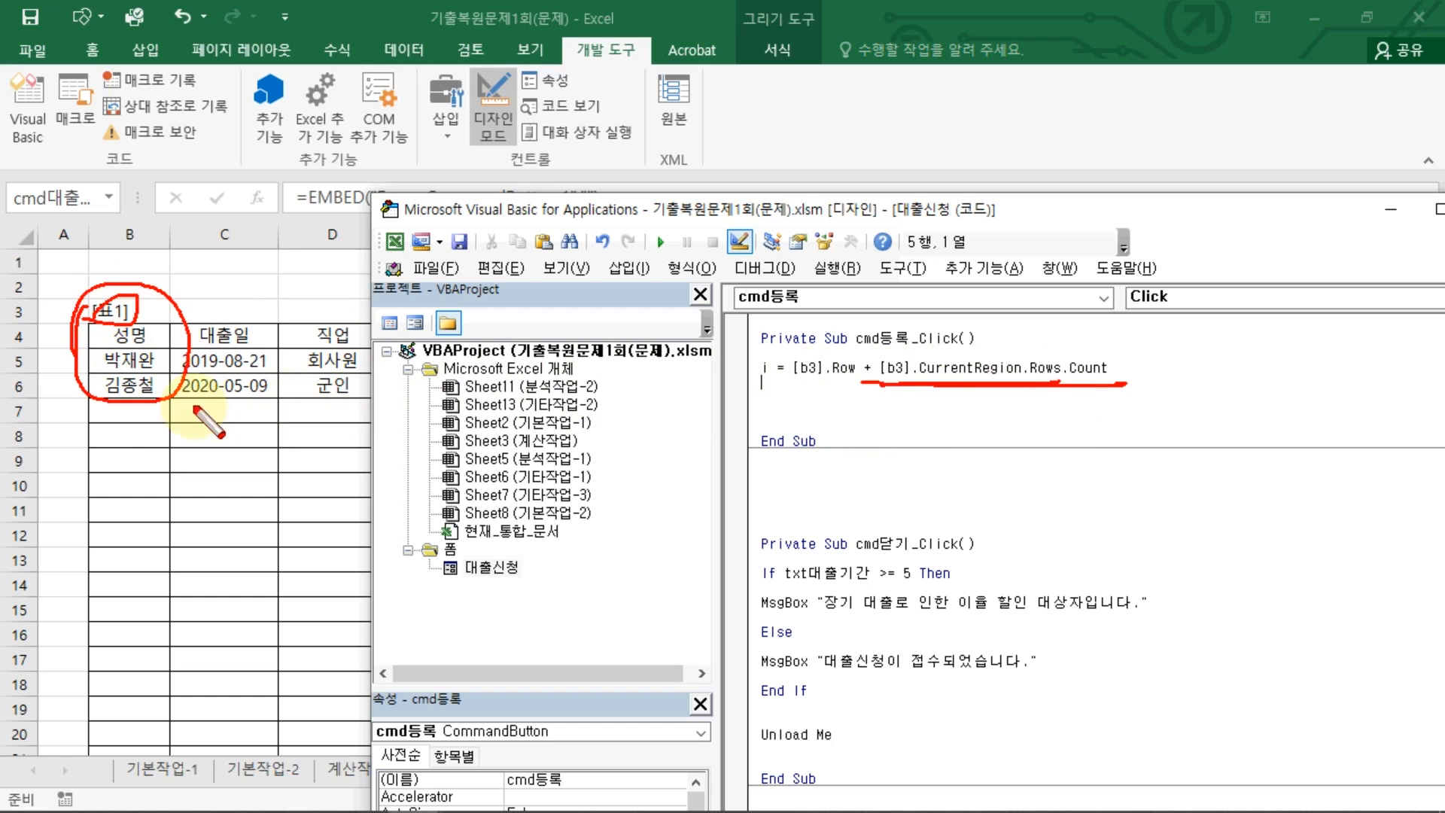
{"action": "mouse_move", "coordinate": [88, 426]}
{"action": "left_mouse_down"}
{"action": "mouse_move", "coordinate": [88, 399]}
{"action": "mouse_move", "coordinate": [85, 426]}
{"action": "left_mouse_up"}
{"action": "left_click_drag", "start_coordinate": [830, 387], "coordinate": [979, 433]}
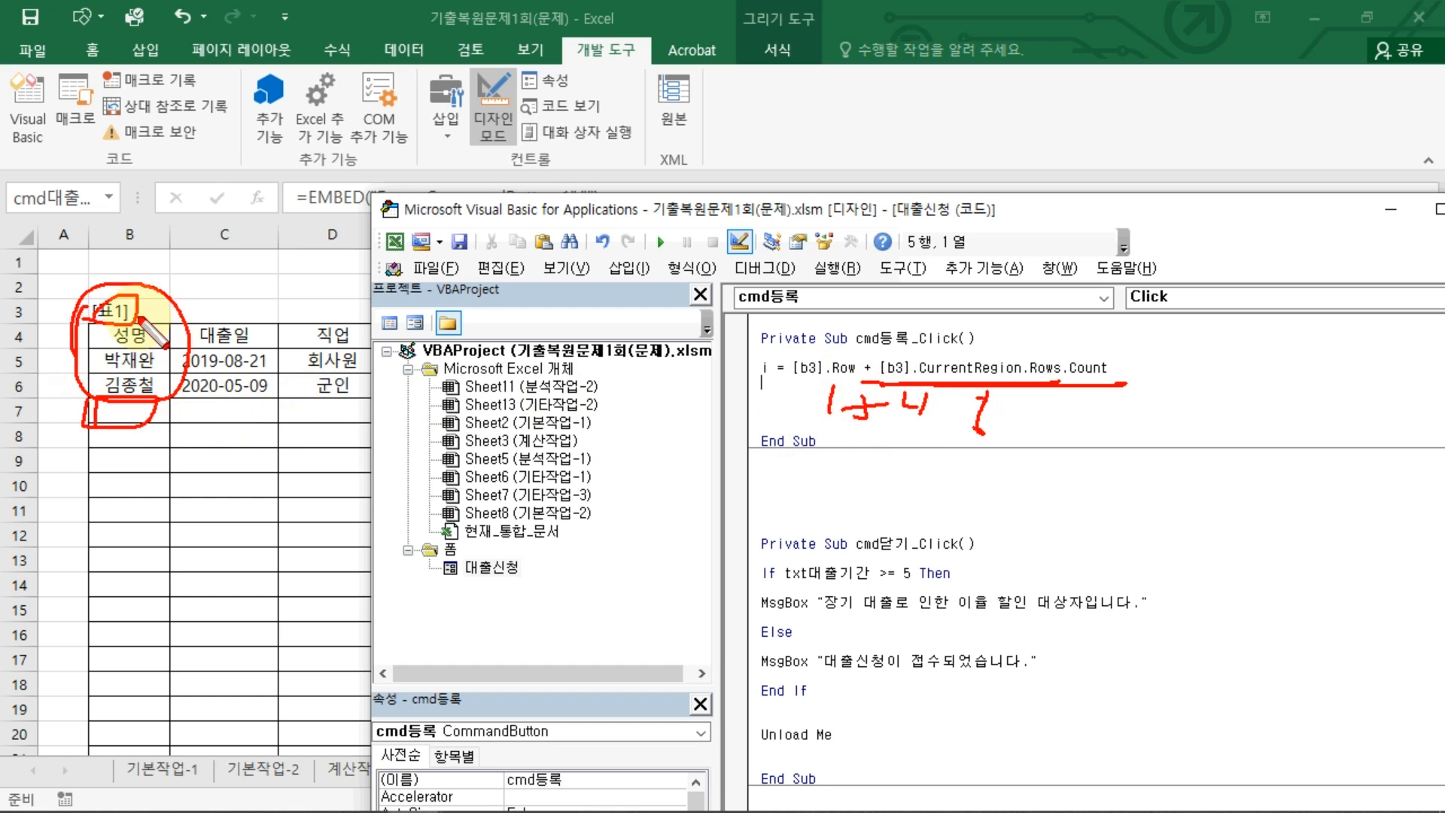
{"action": "left_click_drag", "start_coordinate": [143, 358], "coordinate": [150, 384]}
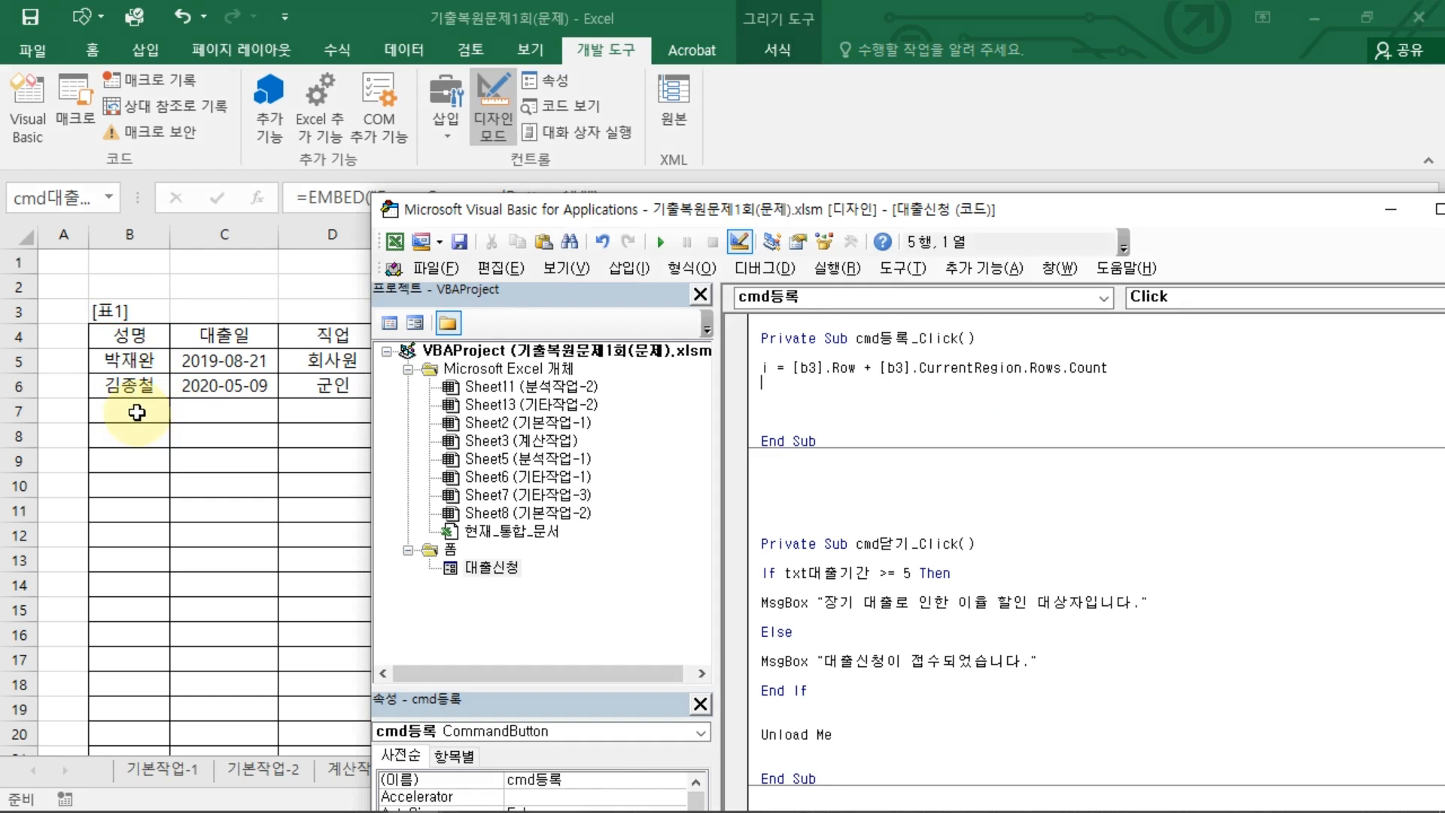
{"action": "left_click", "coordinate": [134, 412]}
{"action": "key", "text": "alt+F11"}
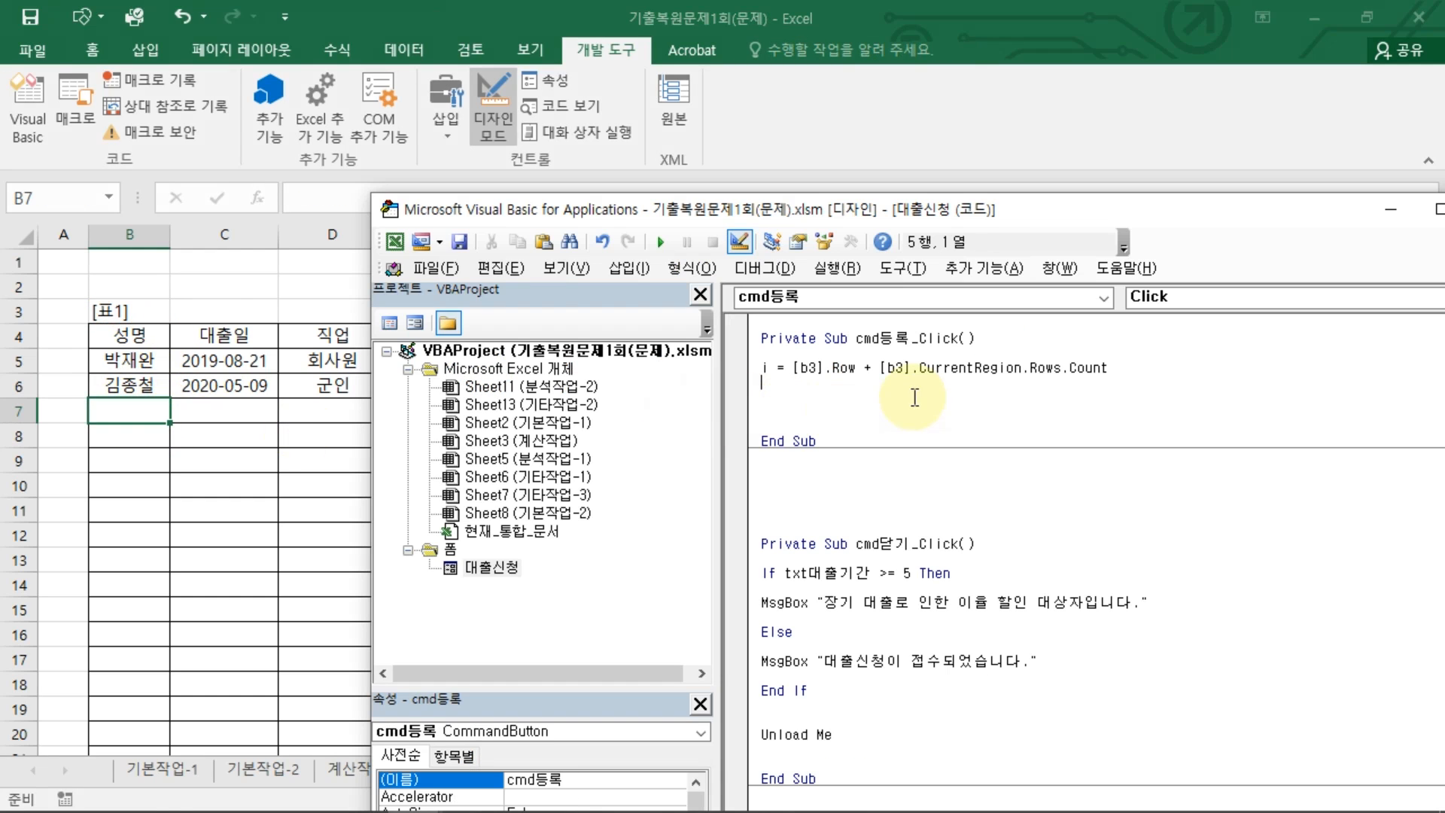
{"action": "mouse_move", "coordinate": [1159, 370]}
{"action": "left_mouse_down"}
{"action": "mouse_move", "coordinate": [758, 369]}
{"action": "mouse_move", "coordinate": [1144, 380]}
{"action": "mouse_move", "coordinate": [862, 343]}
{"action": "mouse_move", "coordinate": [707, 374]}
{"action": "left_mouse_up"}
{"action": "key", "text": "ctrl+2"}
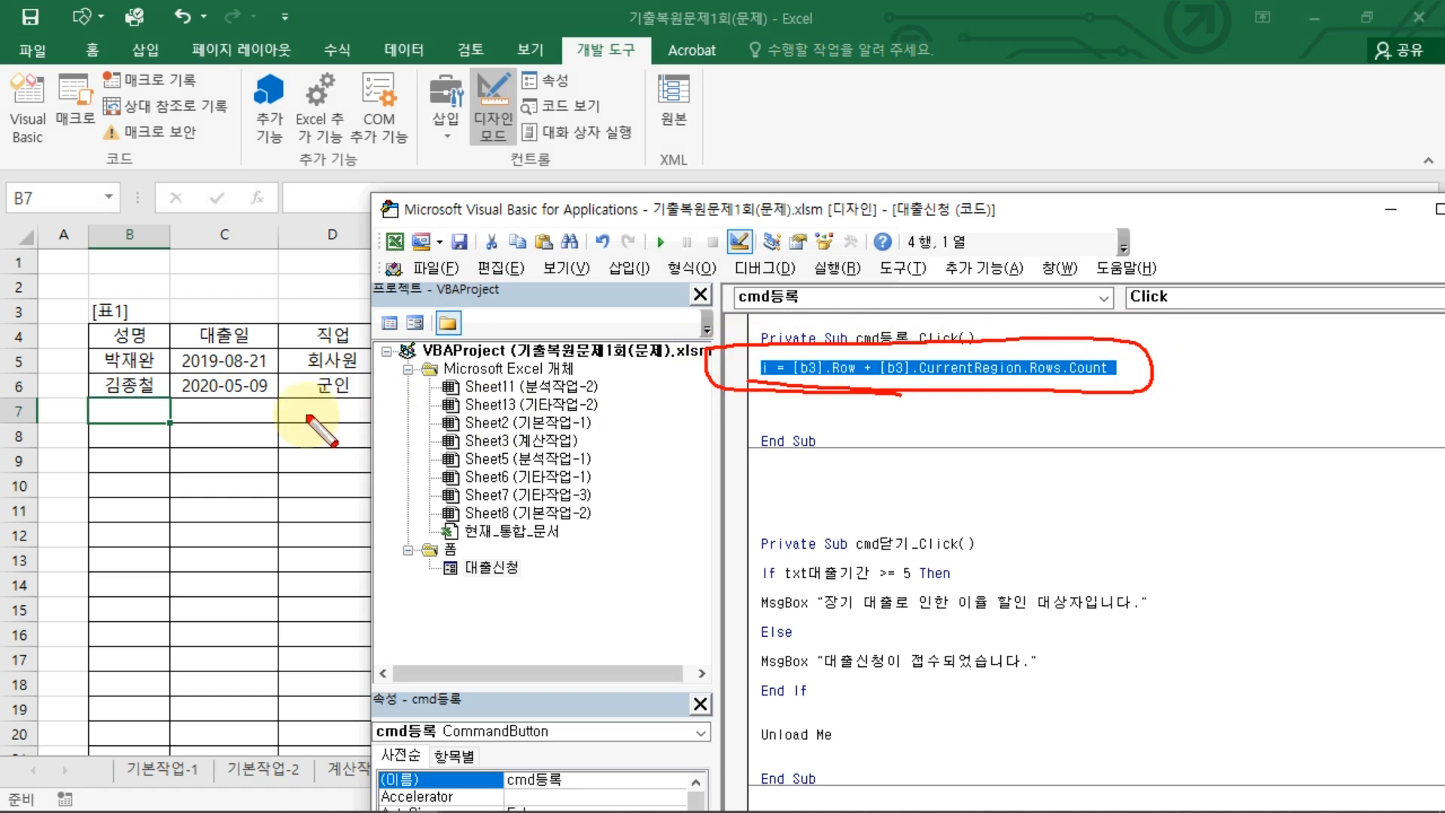
{"action": "left_click_drag", "start_coordinate": [167, 410], "coordinate": [164, 405]}
{"action": "key", "text": "Escape"}
Add the statement Cells(i, 2) = txt성명 below the row assignment in cmd등록_Click
{"action": "left_click", "coordinate": [820, 421]}
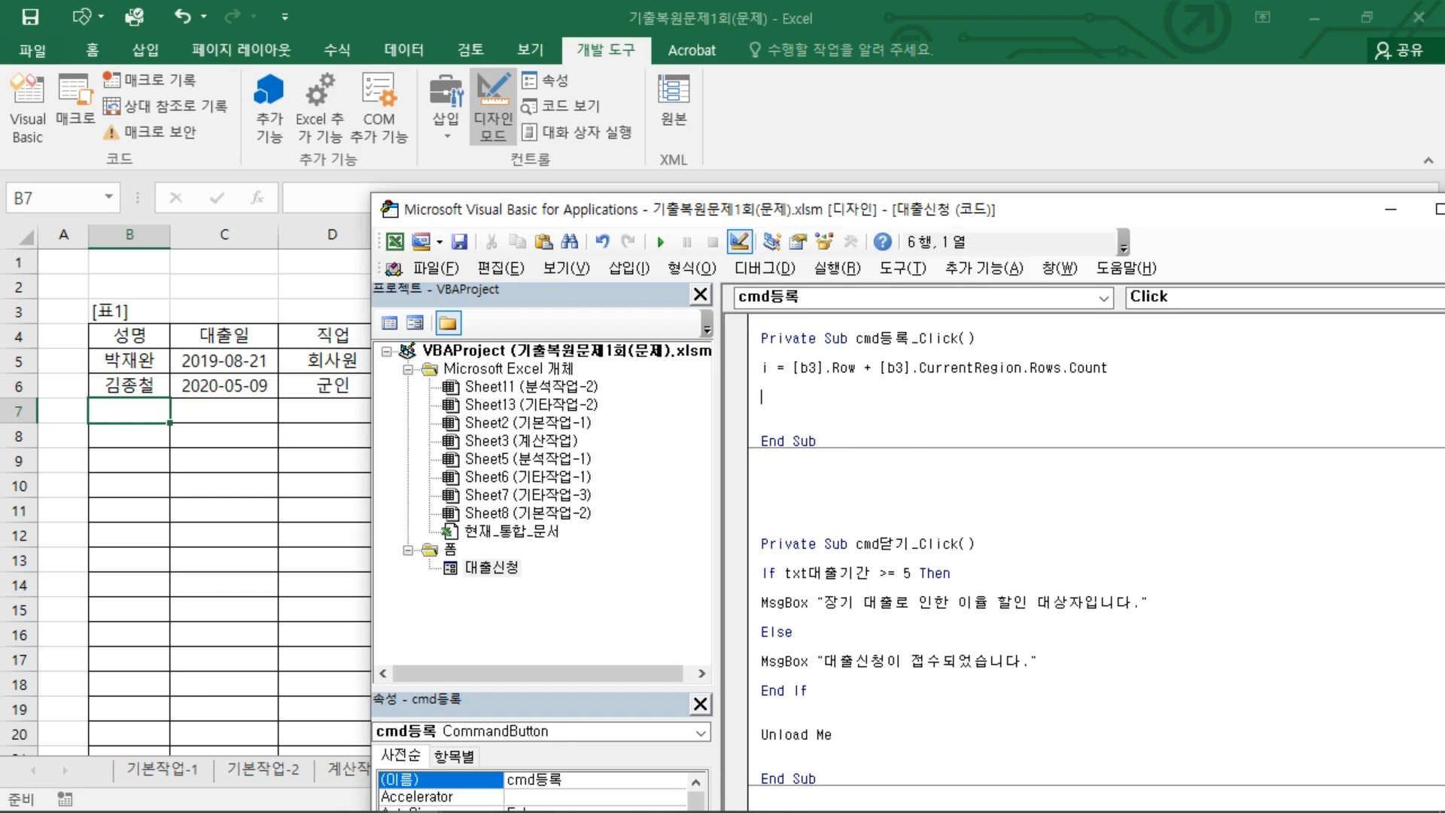
{"action": "type", "text": "cells(i"}
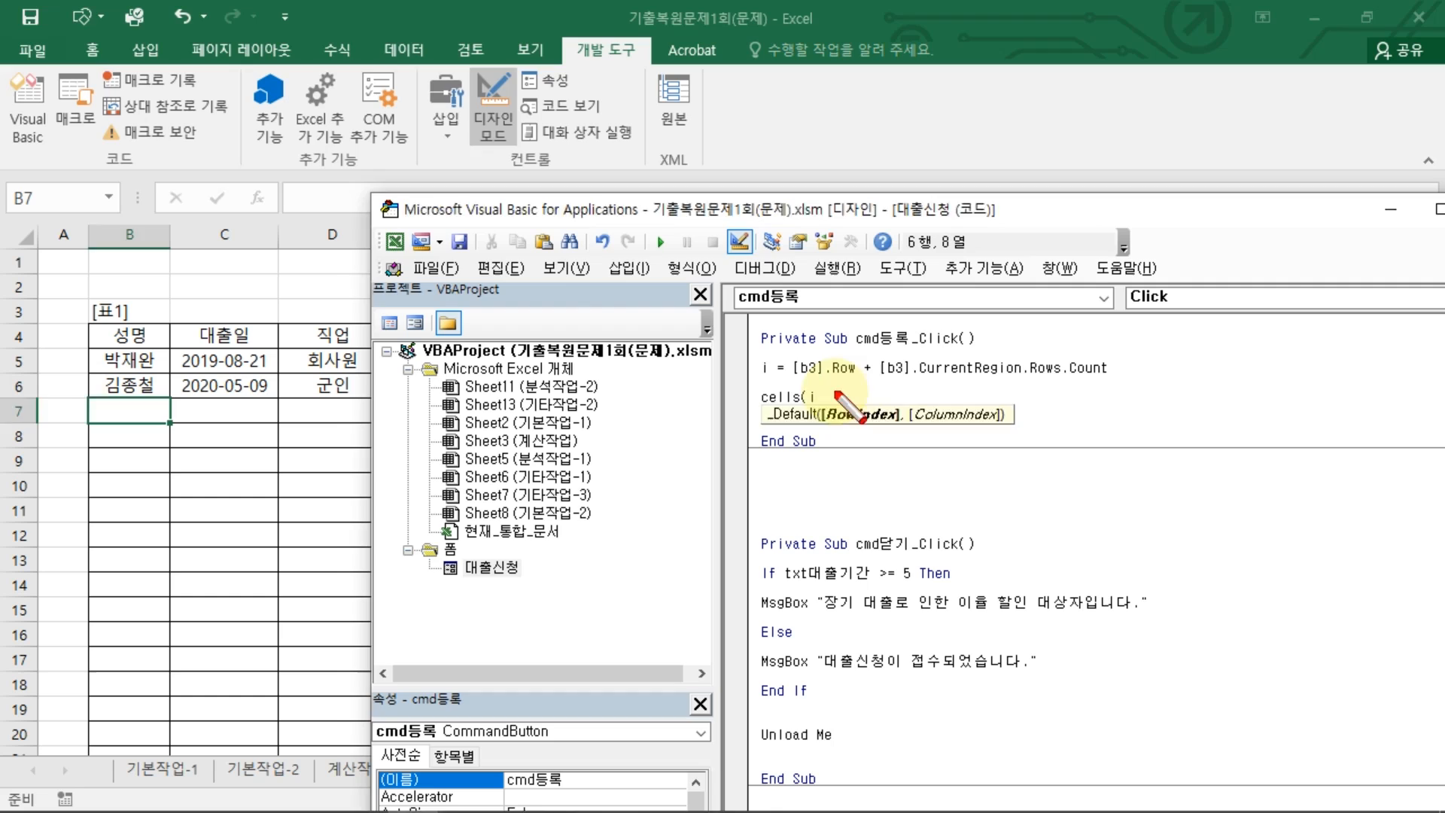
{"action": "mouse_move", "coordinate": [758, 358]}
{"action": "left_mouse_down"}
{"action": "mouse_move", "coordinate": [766, 388]}
{"action": "mouse_move", "coordinate": [755, 359]}
{"action": "left_mouse_up"}
{"action": "mouse_move", "coordinate": [822, 391]}
{"action": "left_mouse_down"}
{"action": "mouse_move", "coordinate": [818, 411]}
{"action": "mouse_move", "coordinate": [822, 393]}
{"action": "mouse_move", "coordinate": [763, 386]}
{"action": "mouse_move", "coordinate": [821, 407]}
{"action": "left_mouse_up"}
{"action": "key", "text": "Escape"}
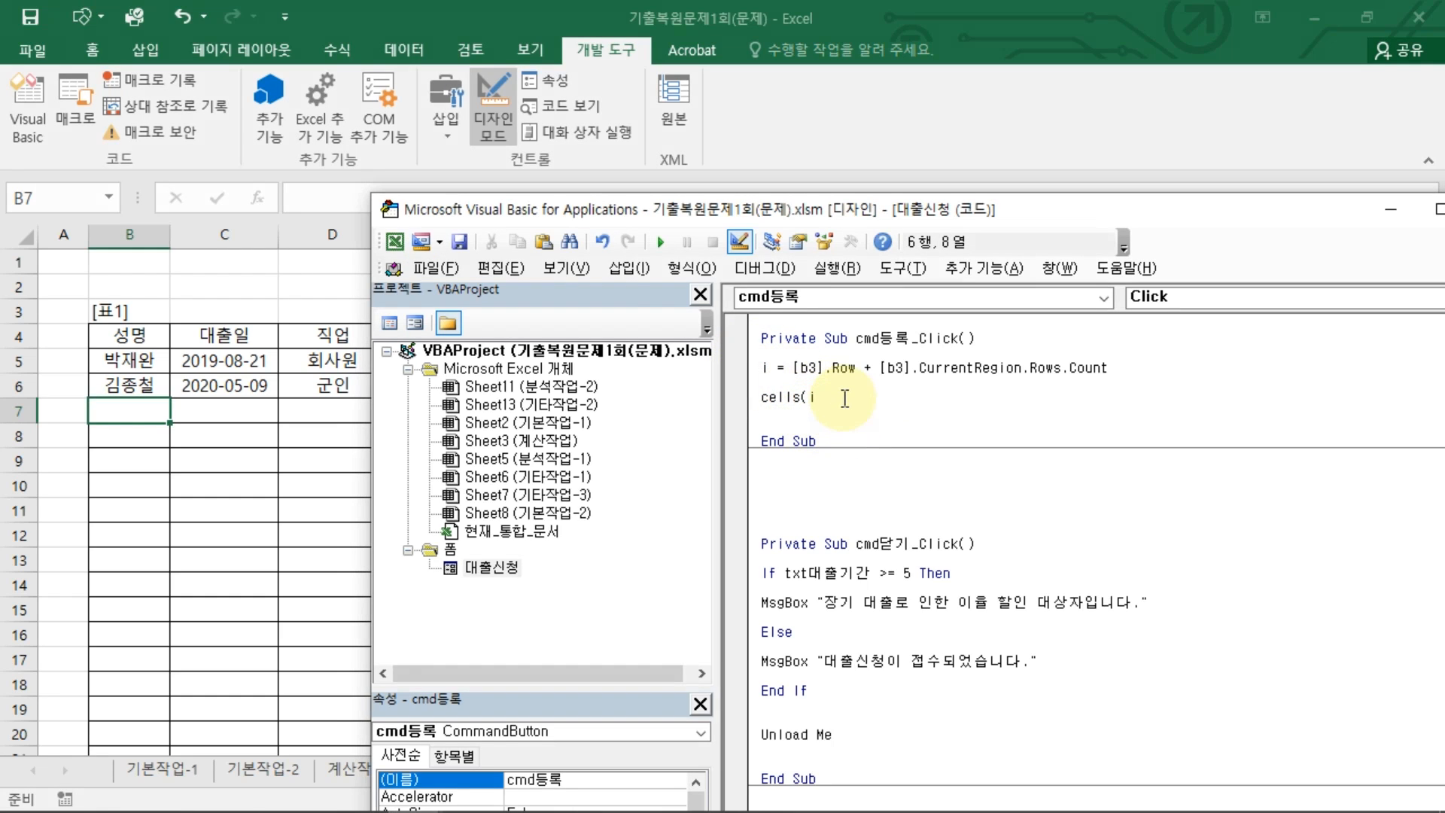
{"action": "type", "text": ","}
{"action": "key", "text": "ctrl+2"}
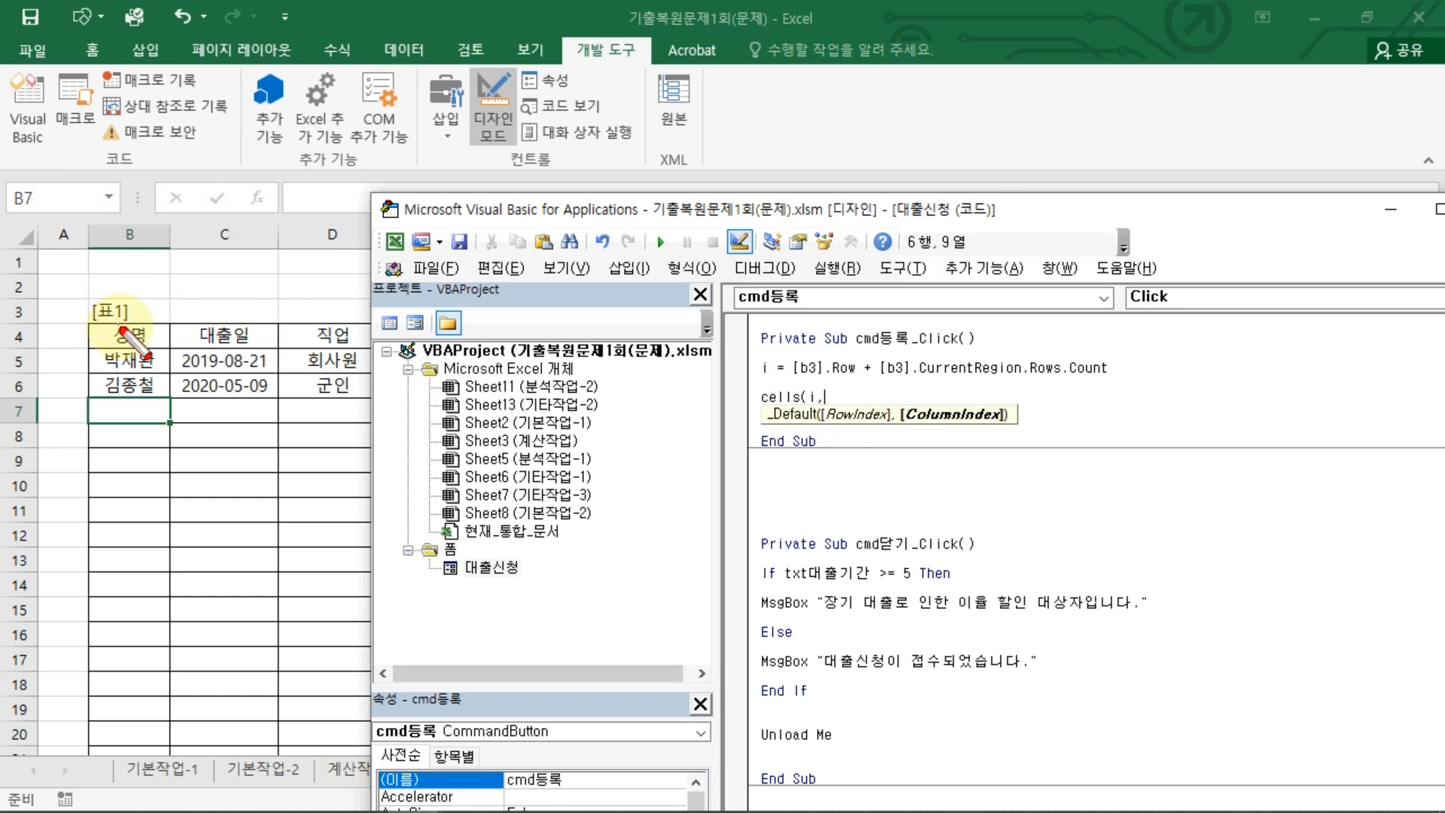
{"action": "left_click_drag", "start_coordinate": [50, 312], "coordinate": [49, 344]}
{"action": "left_click_drag", "start_coordinate": [118, 314], "coordinate": [124, 339]}
{"action": "key", "text": "Escape"}
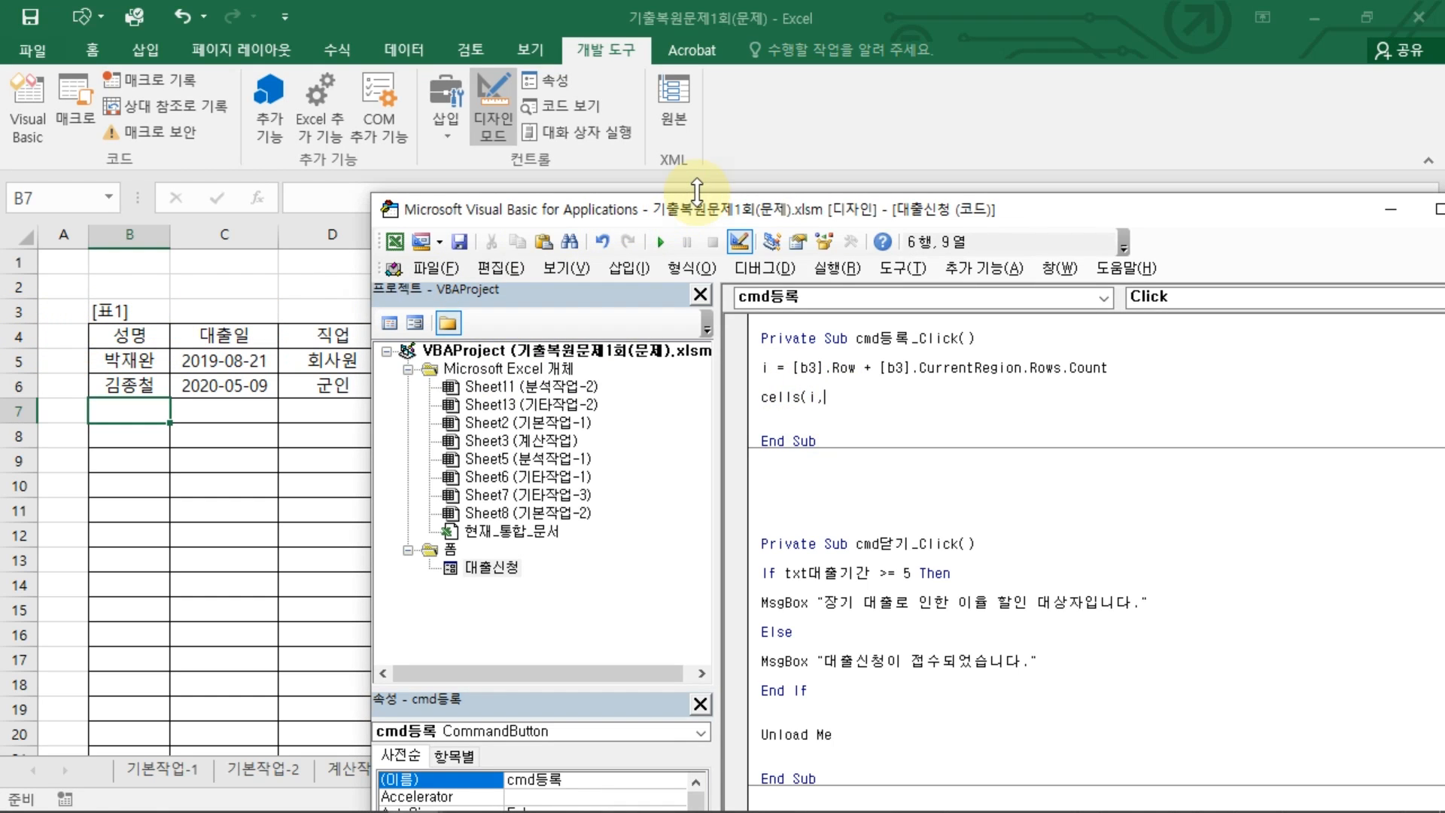
{"action": "mouse_move", "coordinate": [729, 194]}
{"action": "left_mouse_down"}
{"action": "mouse_move", "coordinate": [728, 316]}
{"action": "mouse_move", "coordinate": [805, 398]}
{"action": "mouse_move", "coordinate": [604, 378]}
{"action": "mouse_move", "coordinate": [612, 371]}
{"action": "left_mouse_up"}
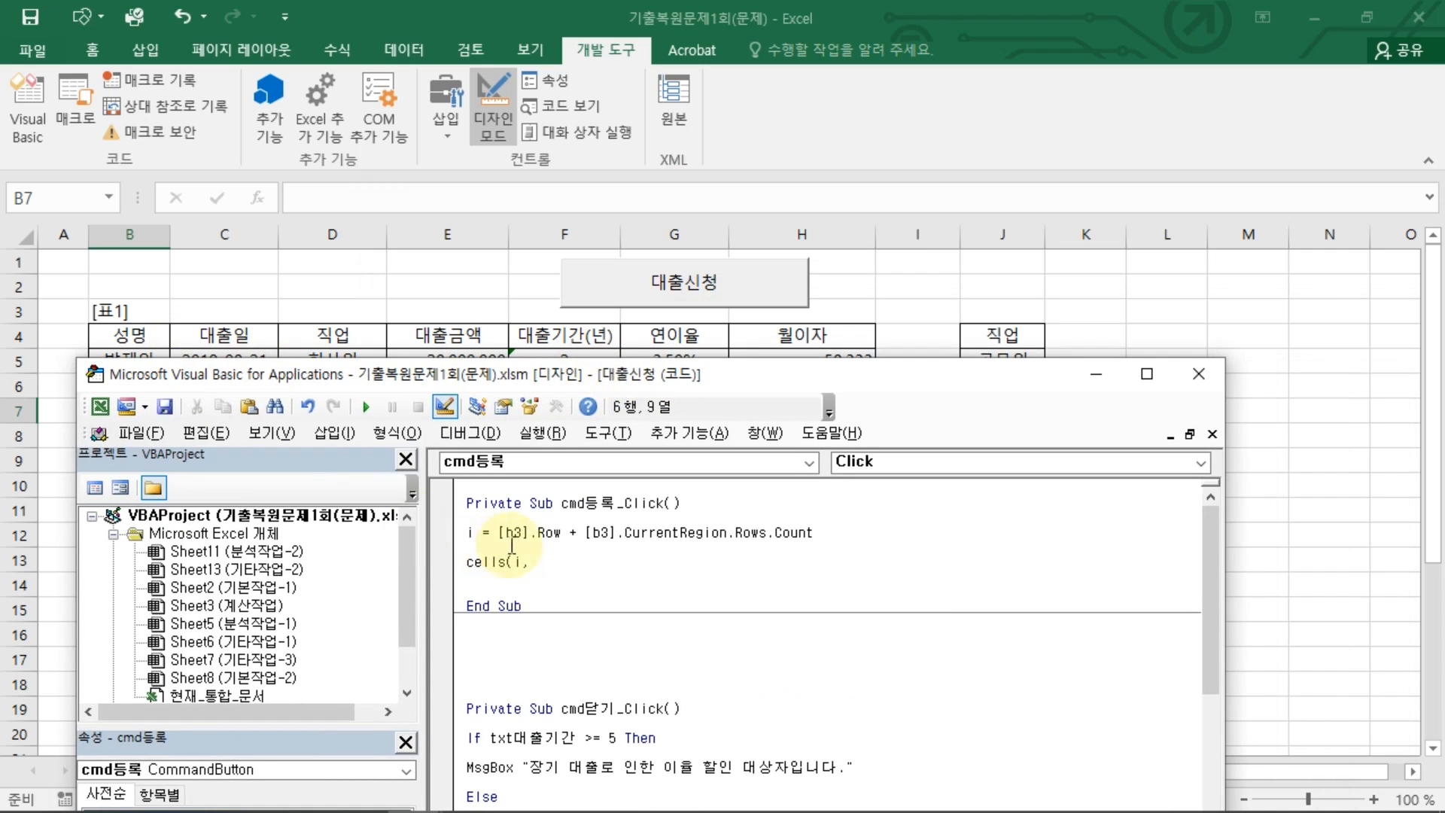
{"action": "type", "text": "2"}
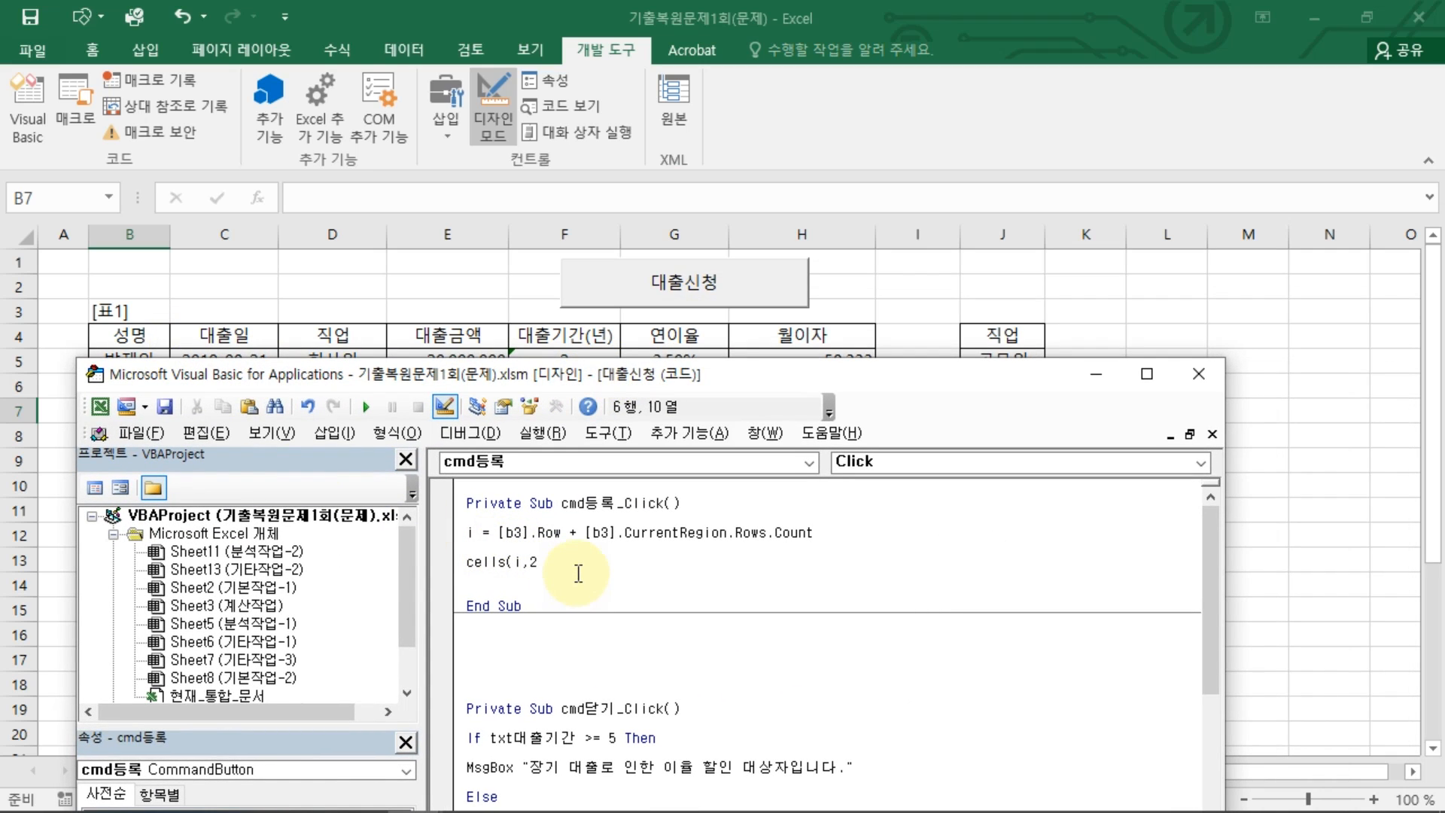
{"action": "type", "text": ")="}
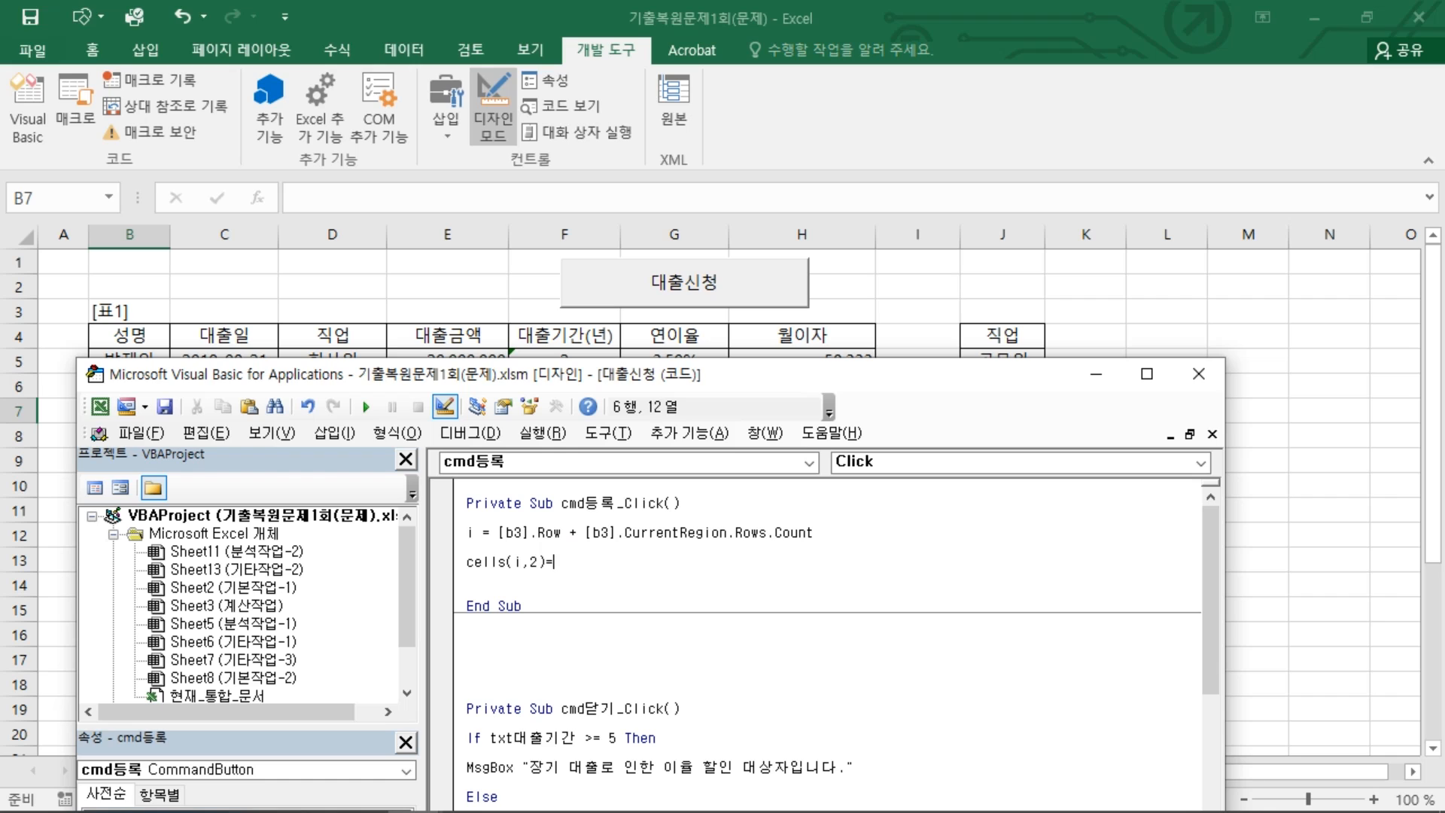
{"action": "type", "text": "txt성명"}
{"action": "key", "text": "Return"}
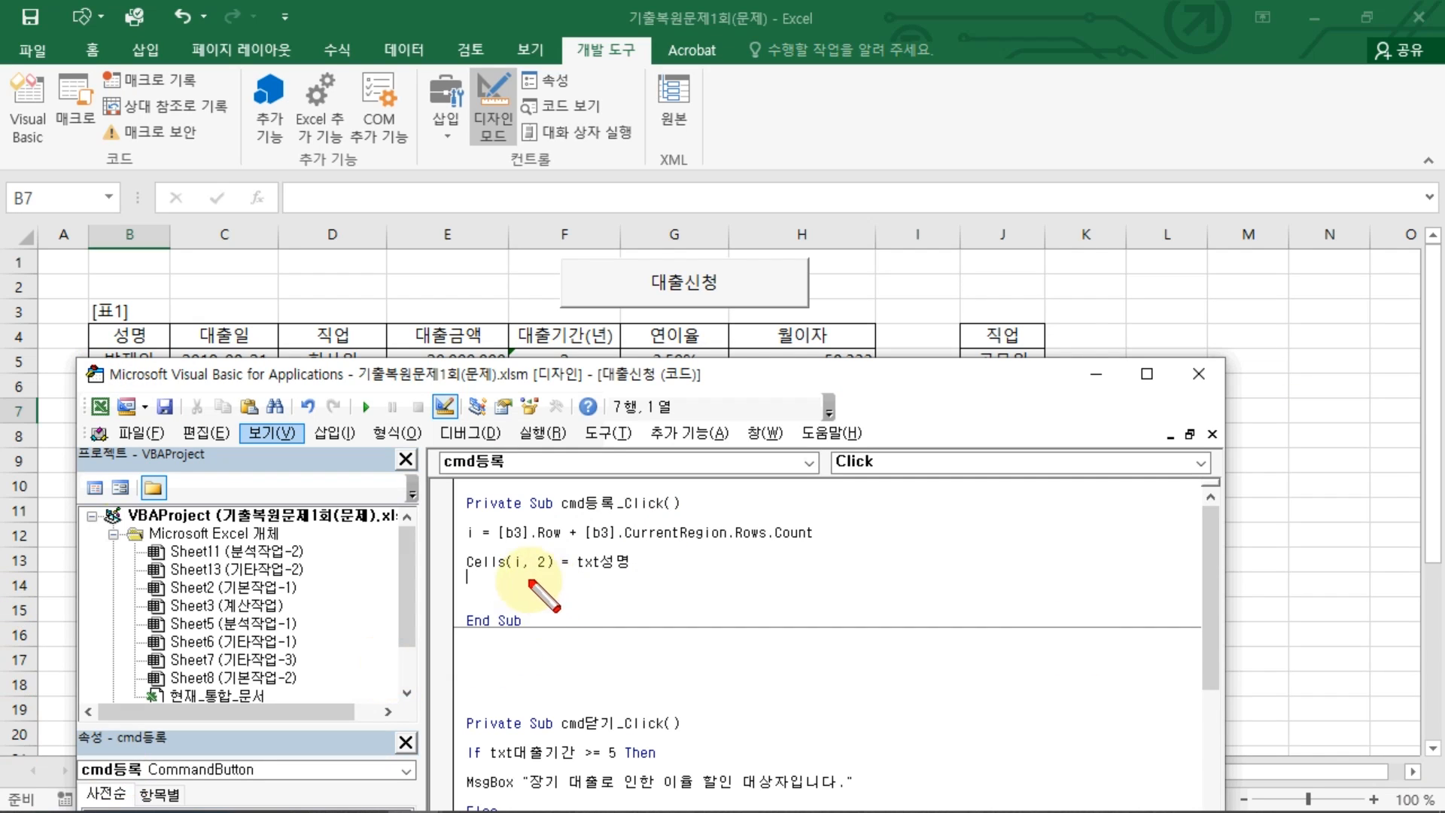
Duplicate the Cells(i, 2) = txt성명 statement on the line below it and change the copy's column number to 3
{"action": "left_click_drag", "start_coordinate": [649, 561], "coordinate": [426, 561]}
{"action": "key", "text": "ctrl+c"}
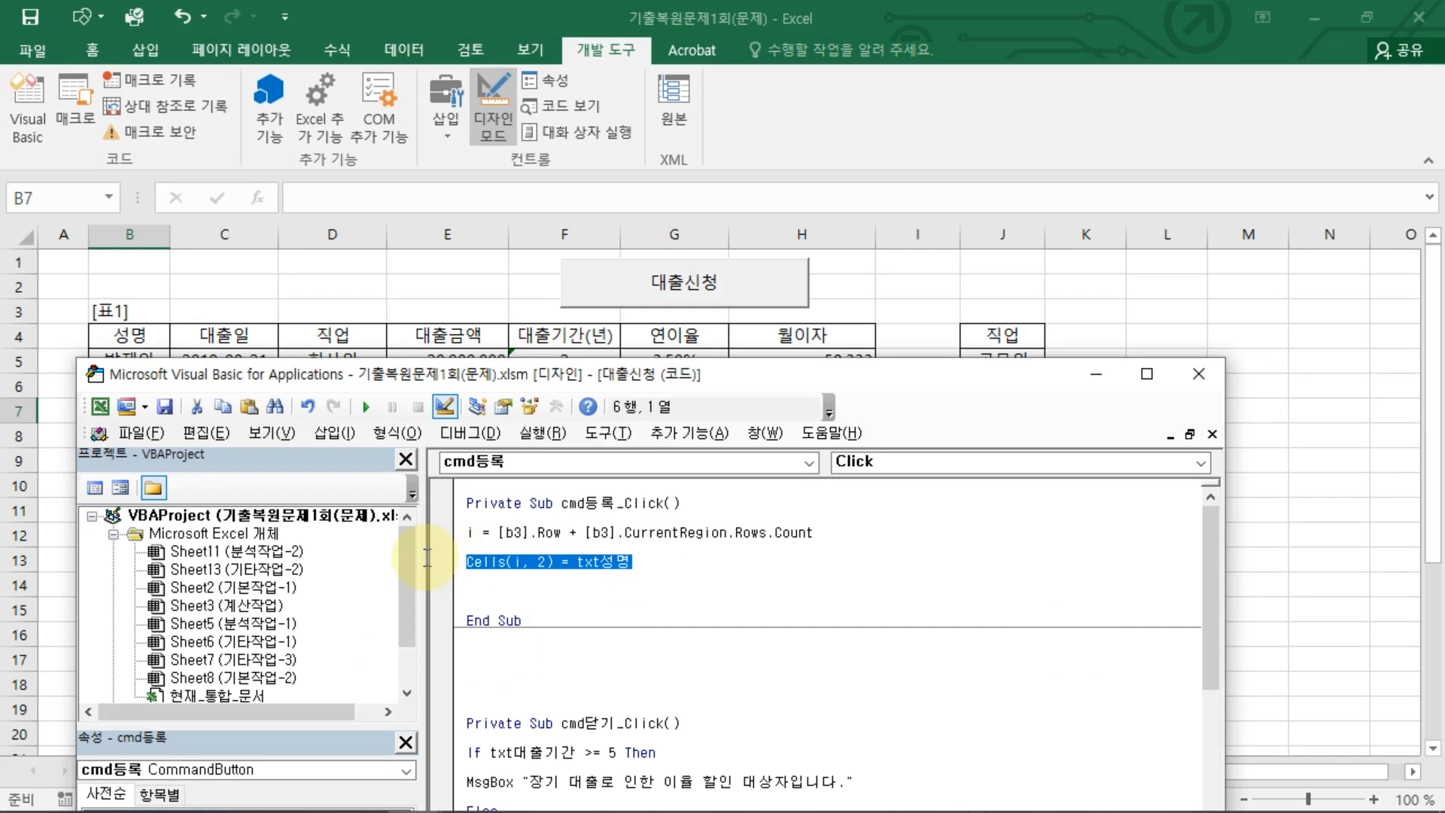
{"action": "left_click", "coordinate": [508, 579]}
{"action": "key", "text": "ctrl+v"}
{"action": "left_click", "coordinate": [548, 576]}
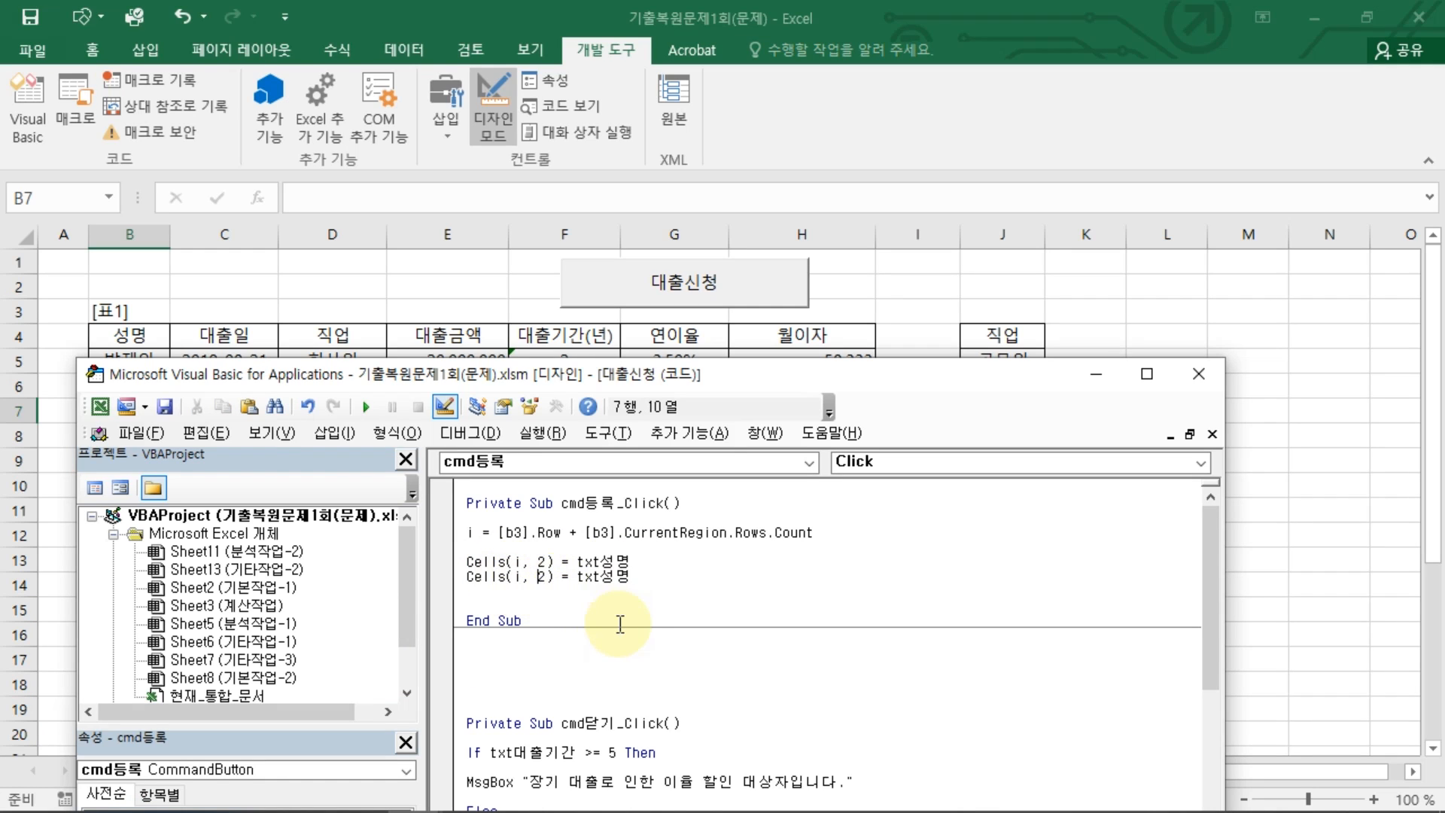
{"action": "key", "text": "BackSpace"}
{"action": "type", "text": "3"}
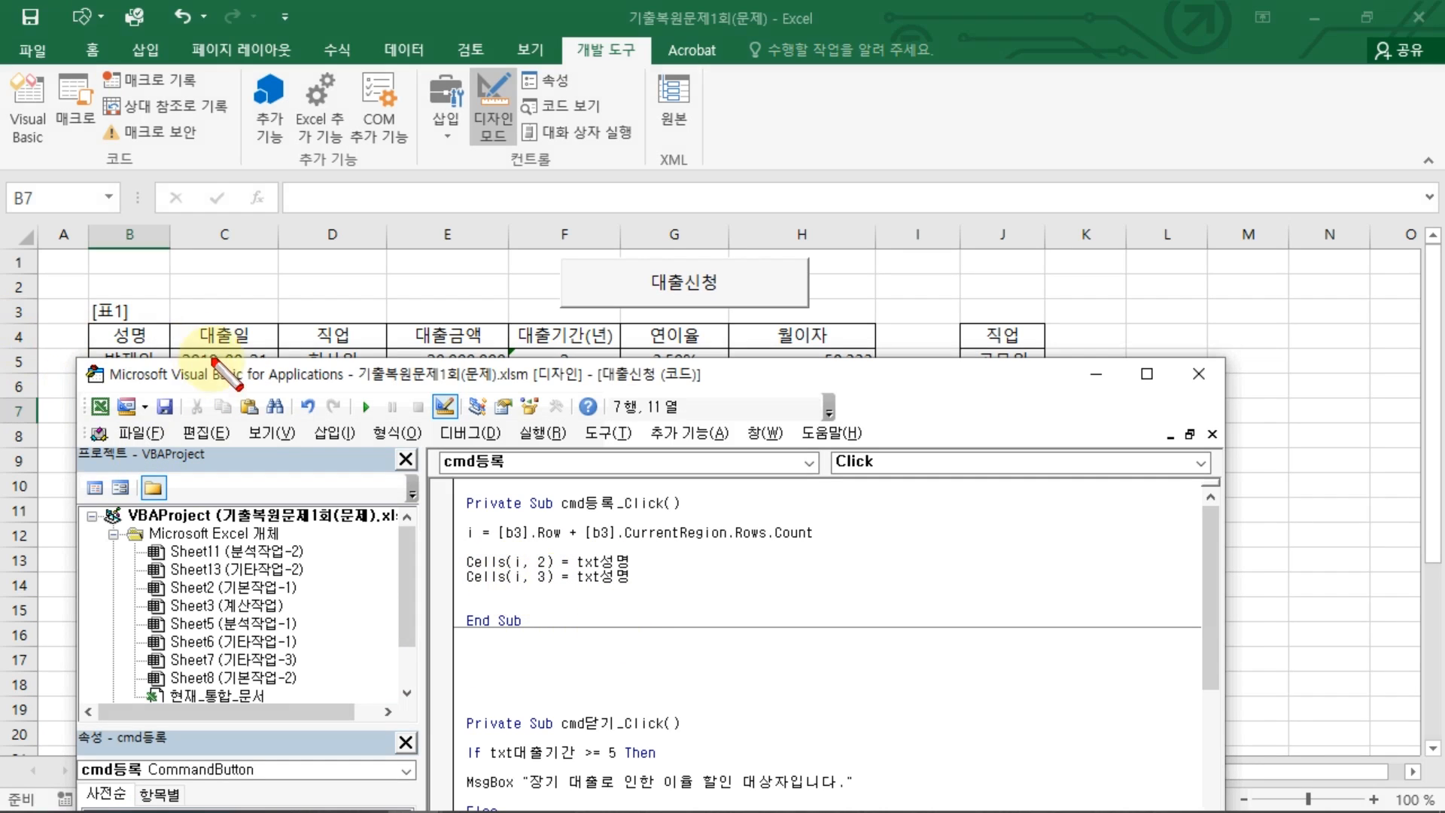
Change the source control in the Cells(i, 3) statement to txt대출일
{"action": "double_click", "coordinate": [607, 581]}
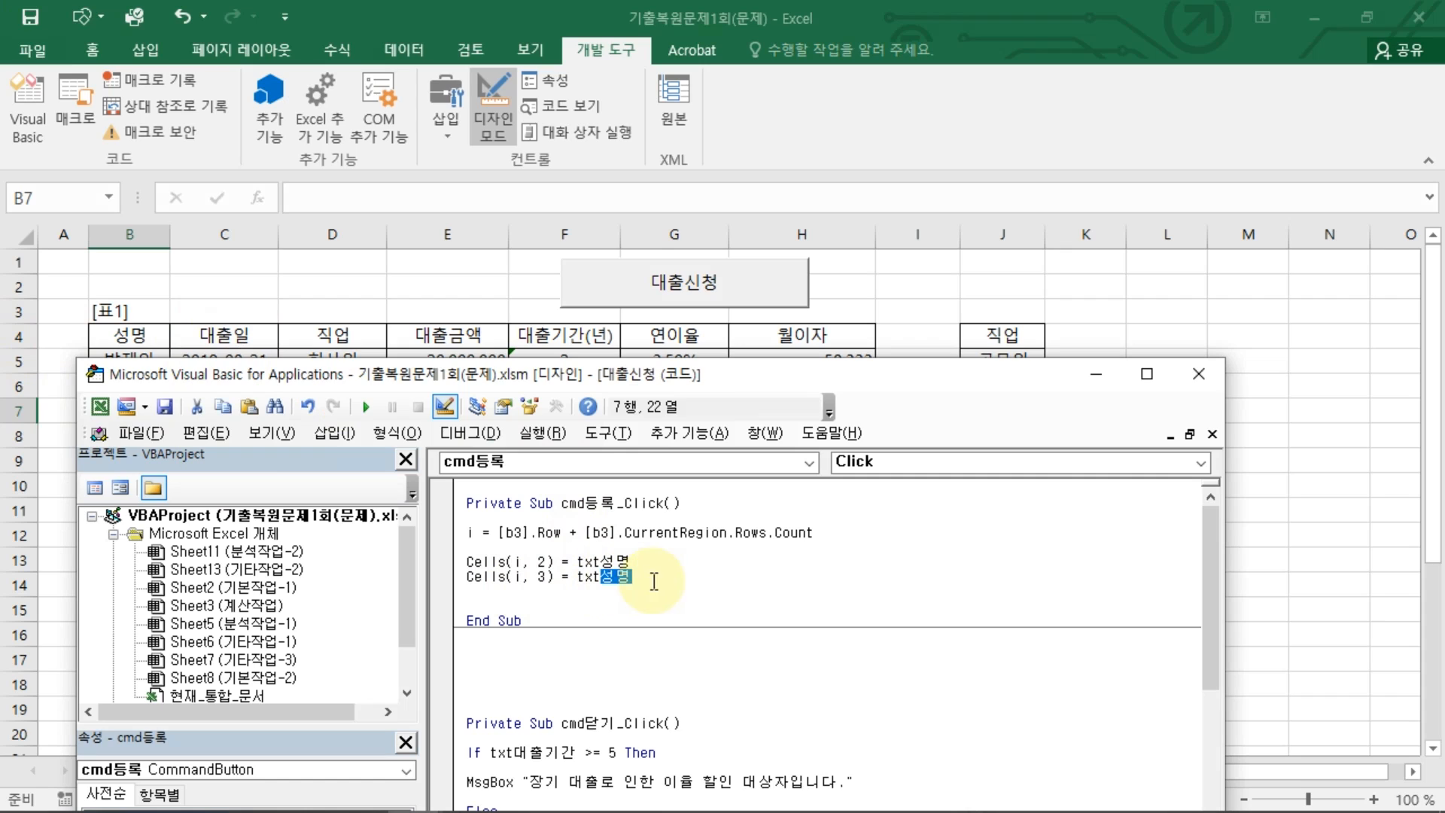
{"action": "type", "text": "txt대추"}
{"action": "type", "text": "일"}
{"action": "key", "text": "Return"}
{"action": "key", "text": "BackSpace"}
{"action": "key", "text": "BackSpace"}
{"action": "key", "text": "BackSpace"}
{"action": "type", "text": "추출일"}
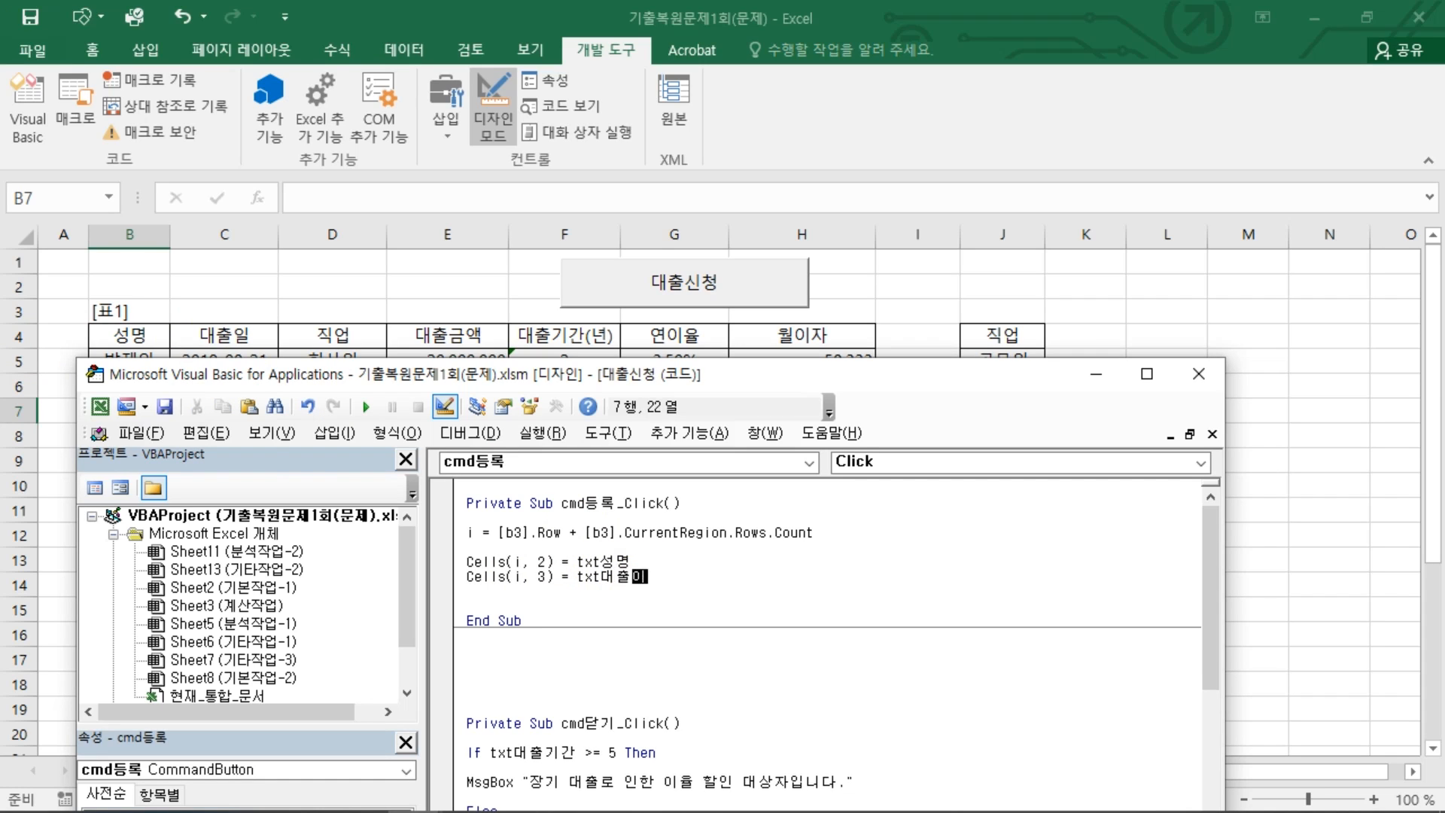
Add the statement Cells(i, 4) = txt직업 below the txt대출일 line from another copy of the txt성명 statement
{"action": "key", "text": "Return"}
{"action": "key", "text": "ctrl+v"}
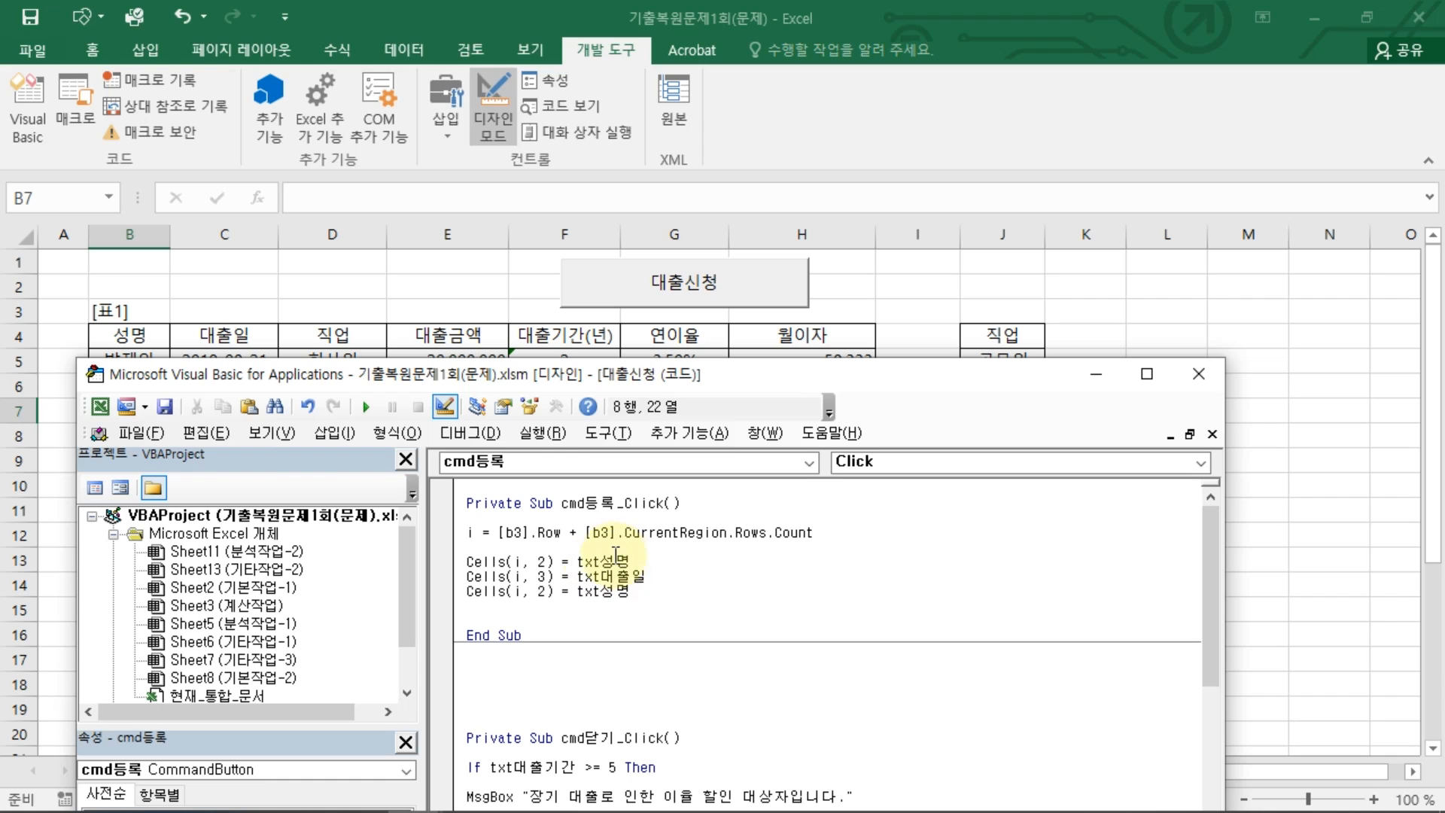
{"action": "left_click", "coordinate": [539, 591]}
{"action": "key", "text": "Delete"}
{"action": "type", "text": "4"}
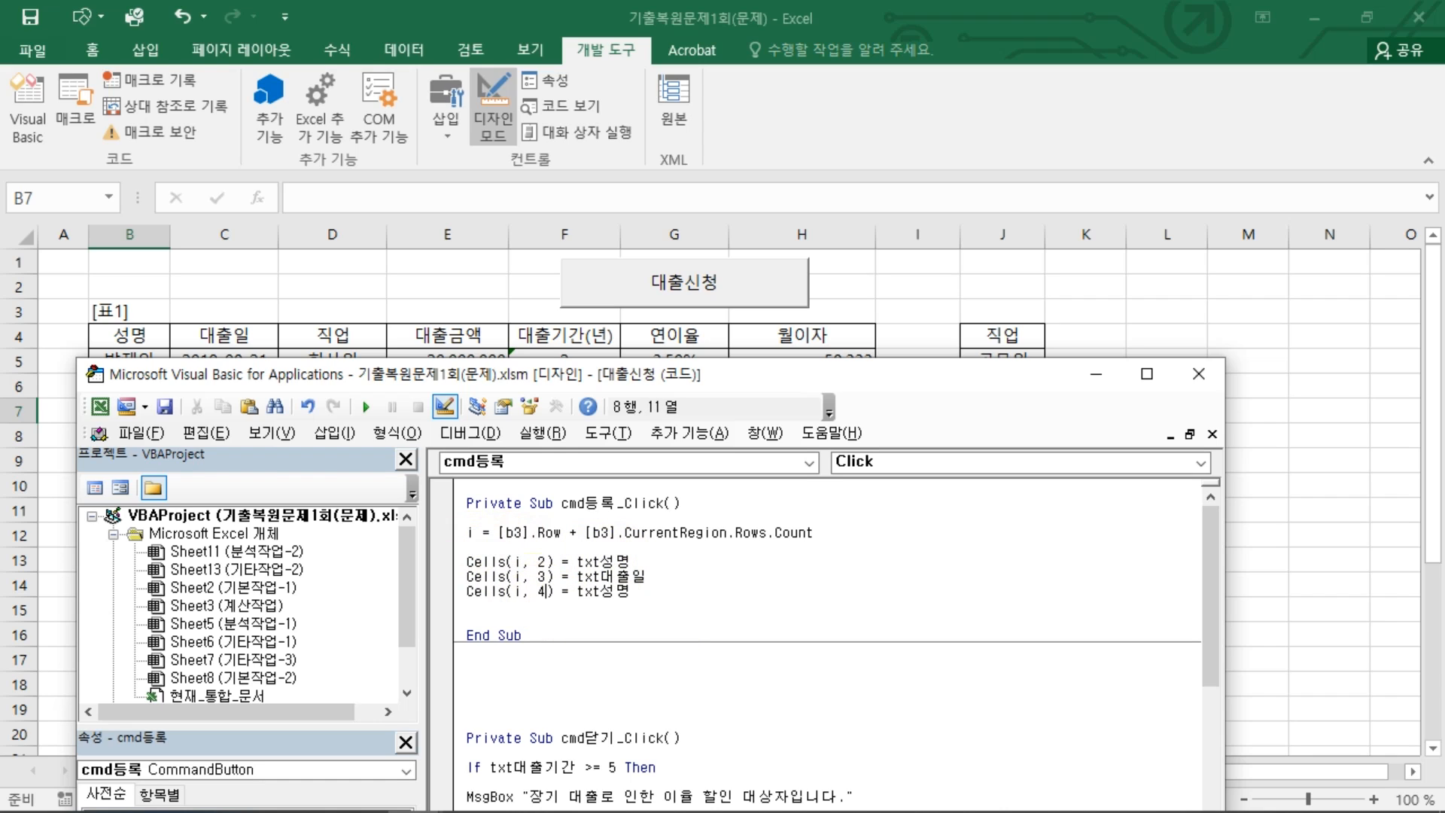
{"action": "key", "text": "BackSpace"}
{"action": "key", "text": "BackSpace"}
{"action": "type", "text": "직업"}
Replace the txt prefix of the source control in the Cells(i, 4) statement with cmb, making it cmb직업
{"action": "left_click_drag", "start_coordinate": [1004, 342], "coordinate": [988, 359]}
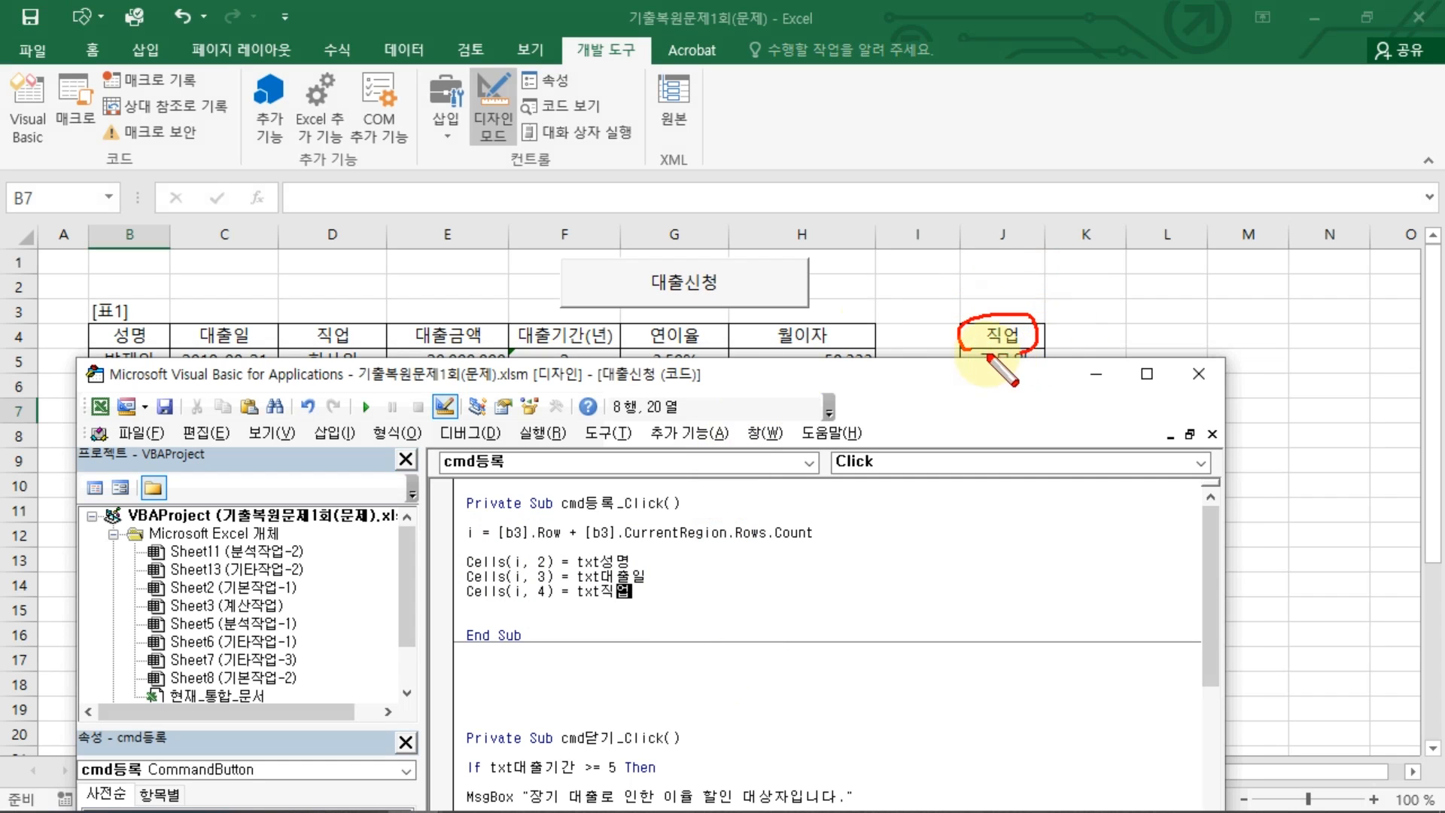
{"action": "left_click_drag", "start_coordinate": [603, 581], "coordinate": [589, 603]}
{"action": "key", "text": "Escape"}
{"action": "left_click", "coordinate": [578, 593]}
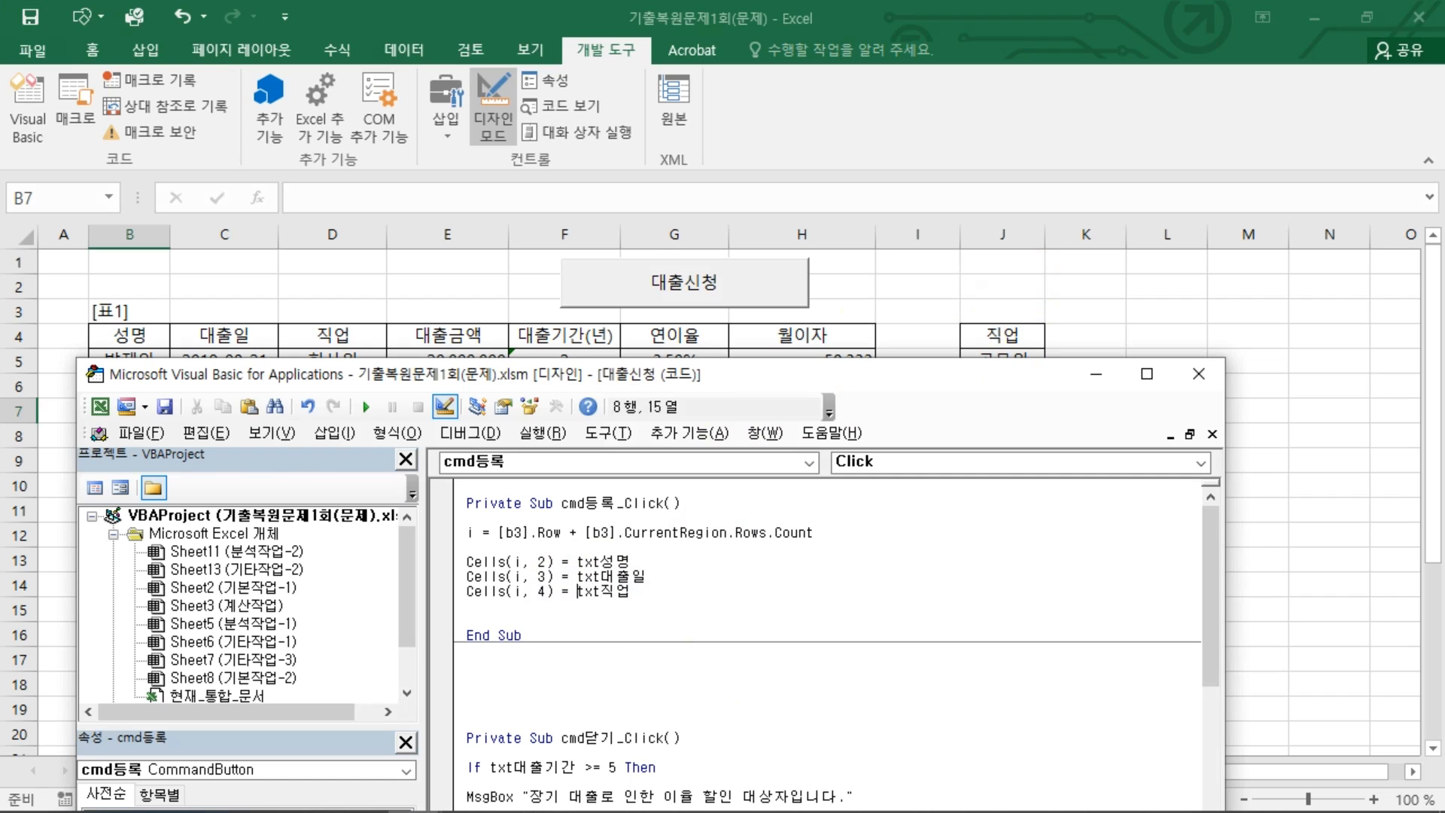
{"action": "type", "text": "b"}
{"action": "key", "text": "BackSpace"}
{"action": "type", "text": "cmb"}
{"action": "key", "text": "Delete"}
{"action": "key", "text": "Delete"}
{"action": "key", "text": "Delete"}
Paste another copy of the txt성명 statement directly below the cmb직업 line, without blank lines between, and set its column number to 5
{"action": "key", "text": "Return"}
{"action": "key", "text": "Return"}
{"action": "key", "text": "Return"}
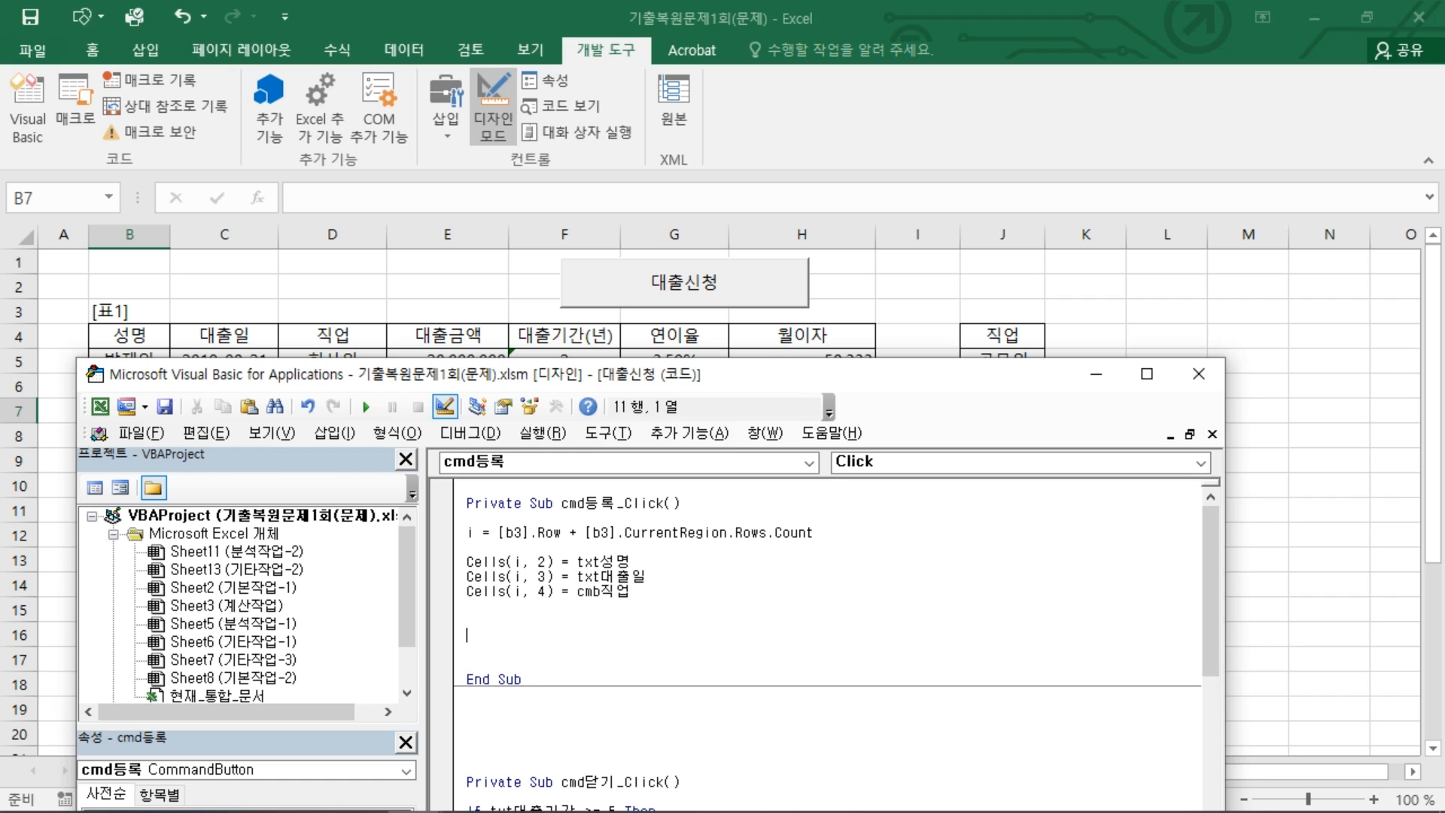
{"action": "left_click_drag", "start_coordinate": [620, 601], "coordinate": [648, 601]}
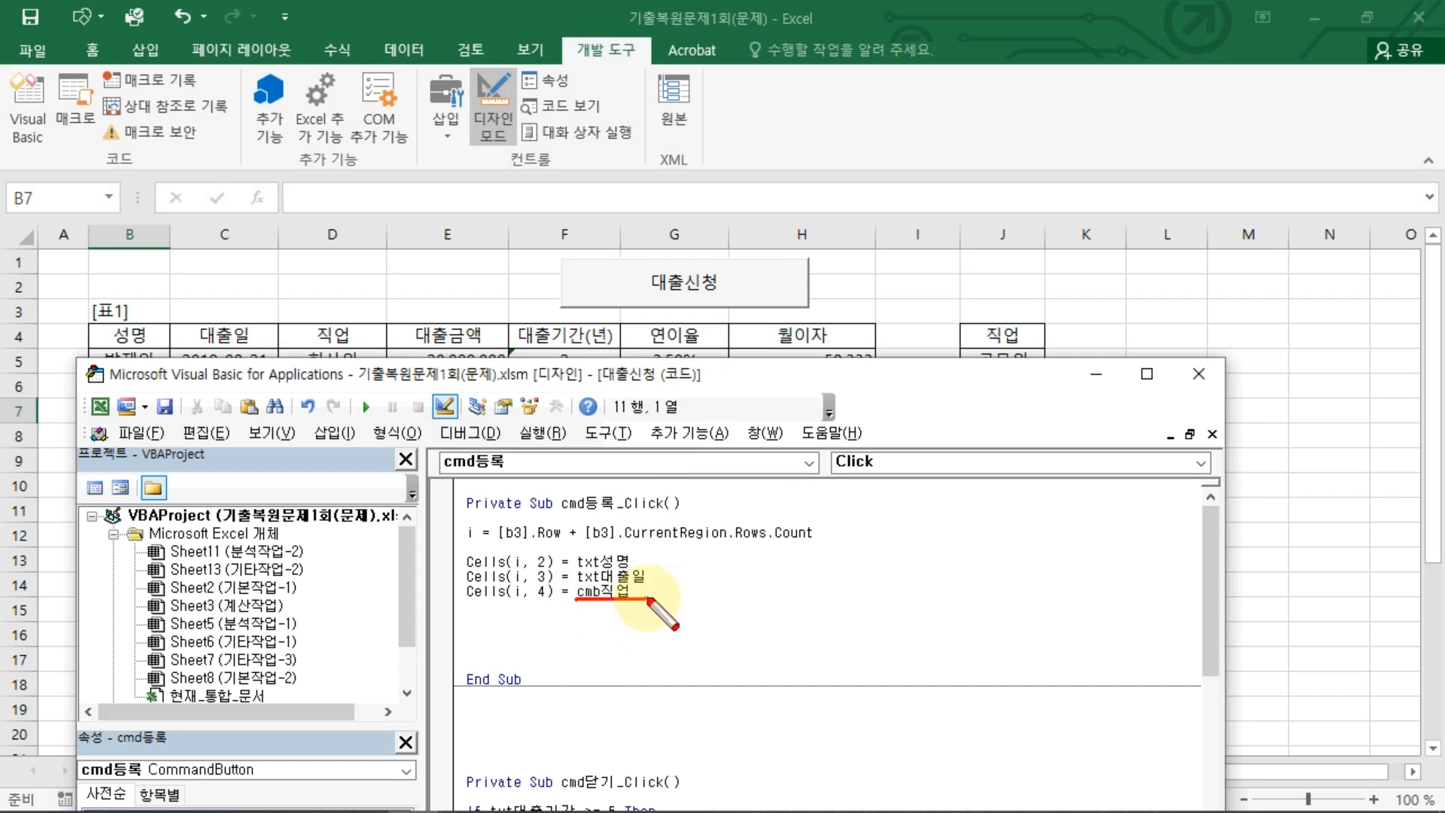
{"action": "key", "text": "Escape"}
{"action": "key", "text": "ctrl+v"}
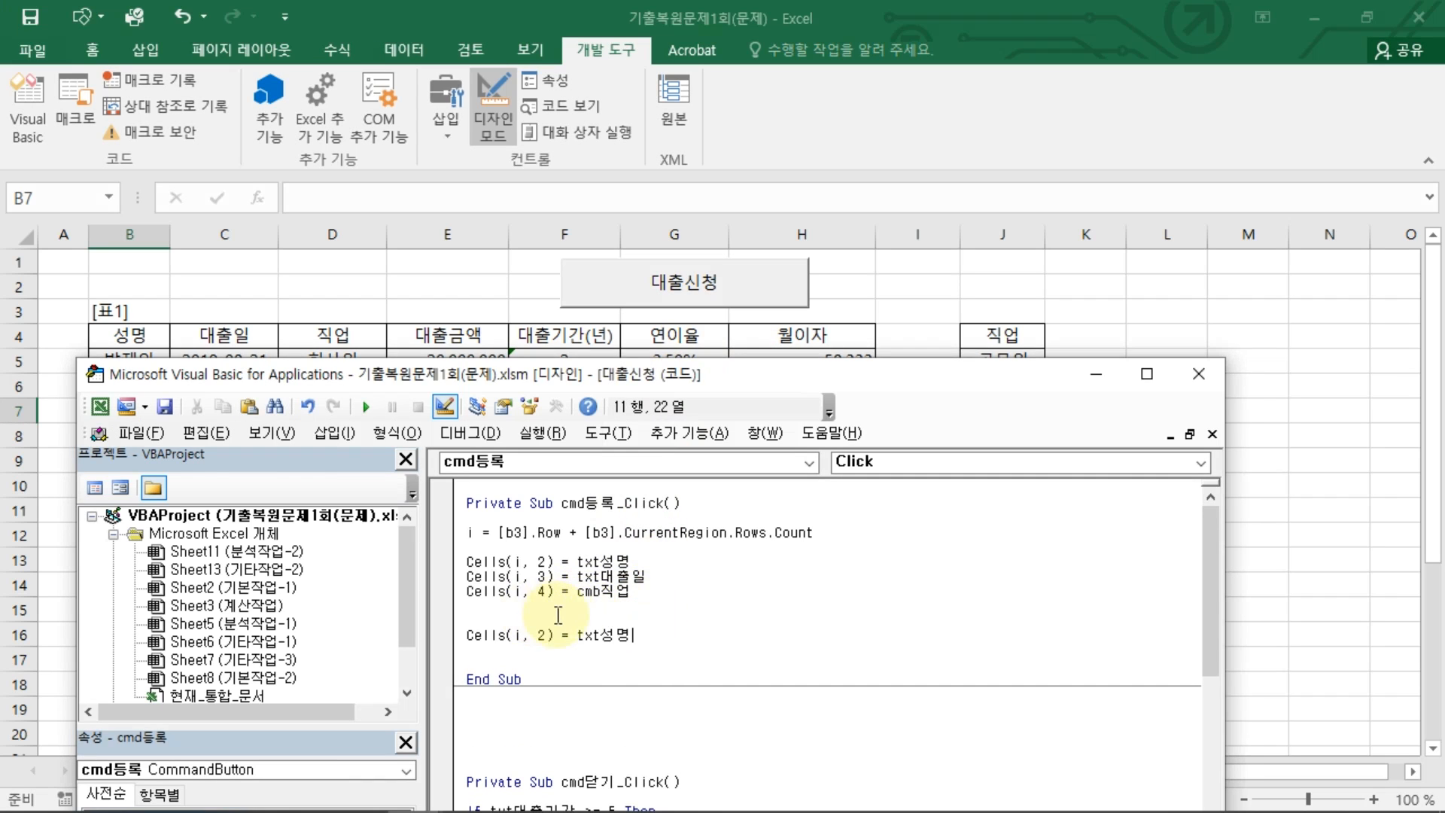
{"action": "left_click", "coordinate": [684, 622]}
{"action": "key", "text": "Delete"}
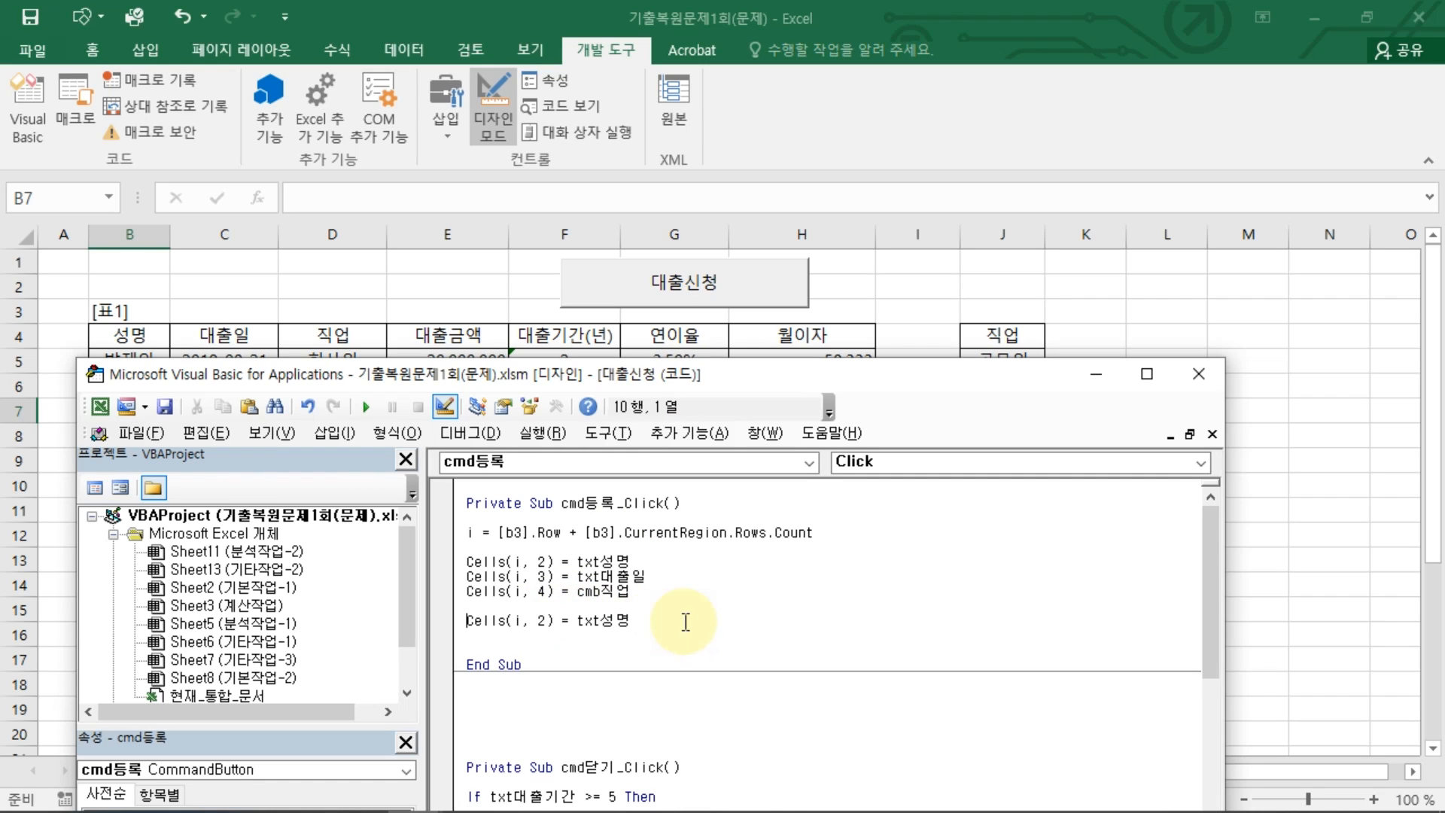
{"action": "key", "text": "BackSpace"}
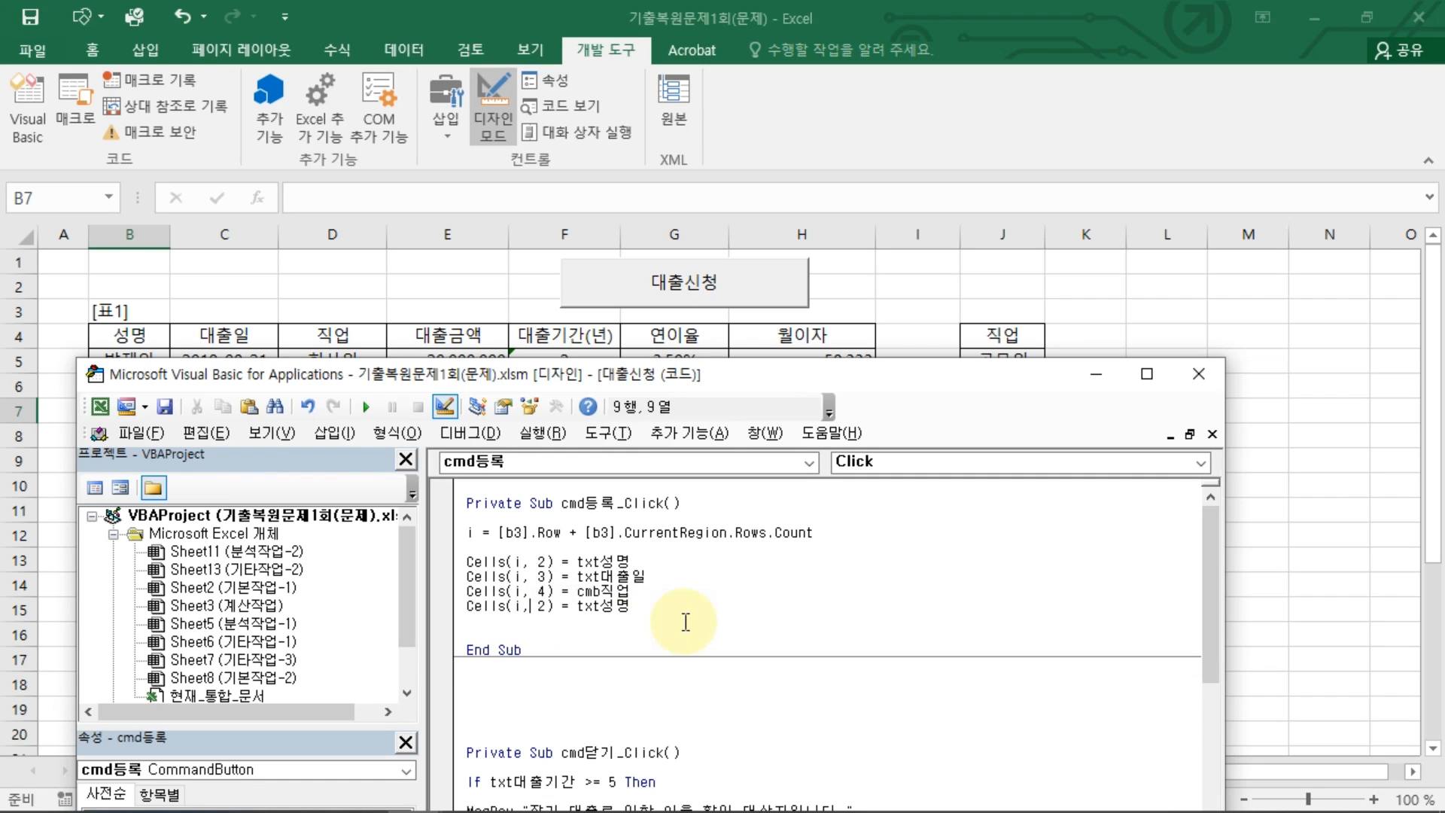
{"action": "key", "text": "Right"}
{"action": "key", "text": "Delete"}
{"action": "type", "text": "5"}
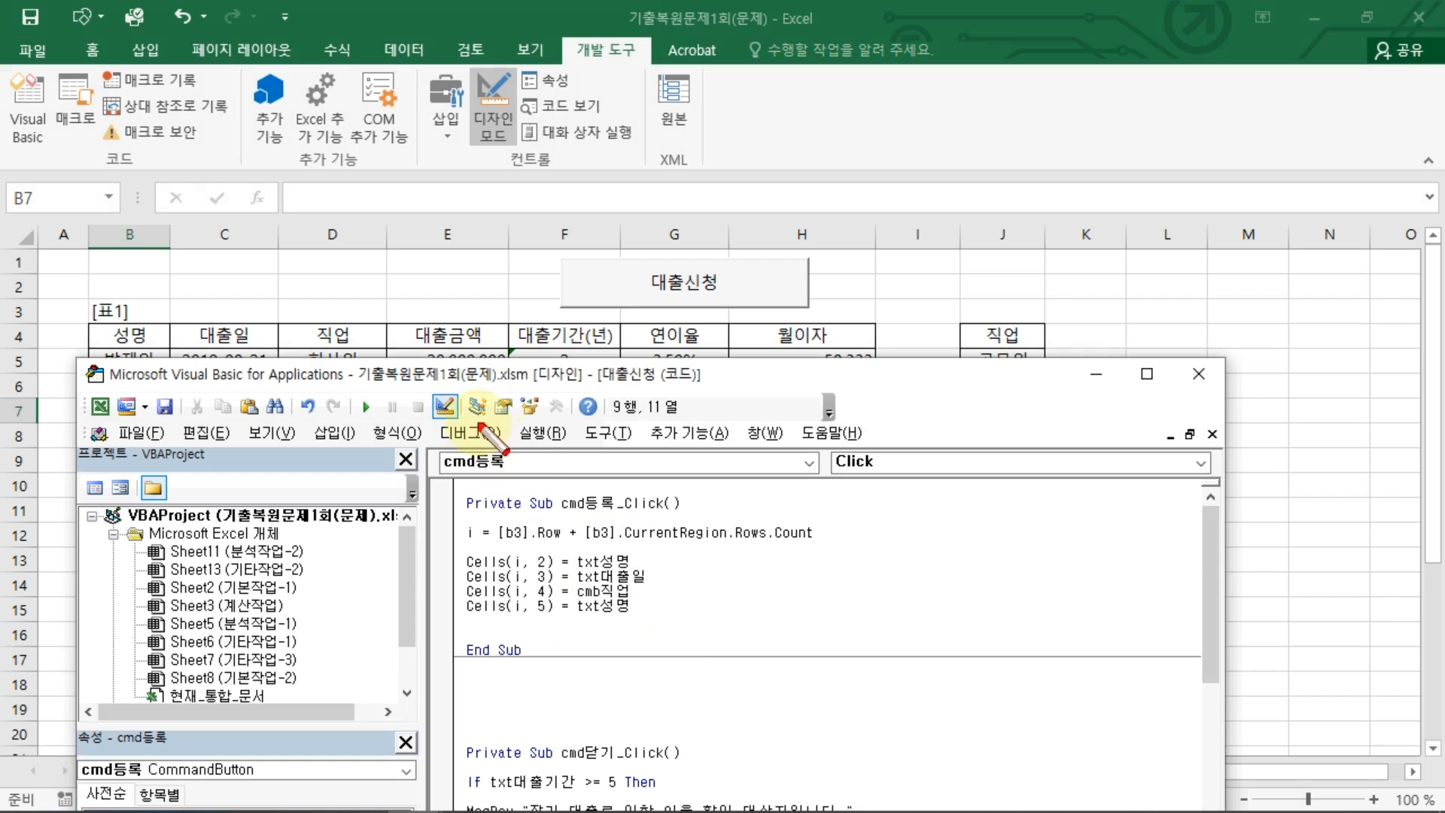
Change the source control in the Cells(i, 5) statement to txt대출금액
{"action": "left_click_drag", "start_coordinate": [592, 606], "coordinate": [631, 611]}
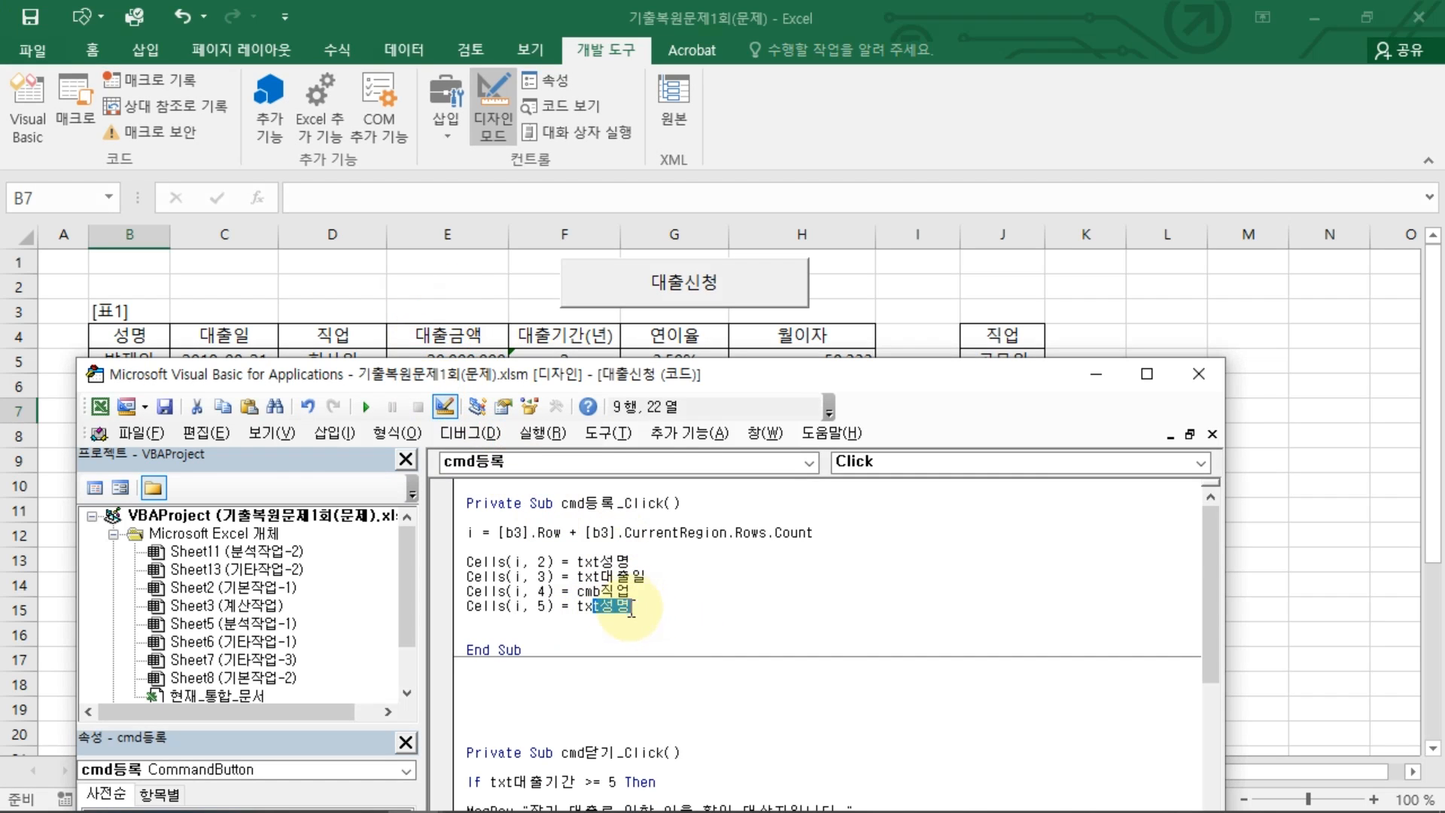
{"action": "type", "text": "teo"}
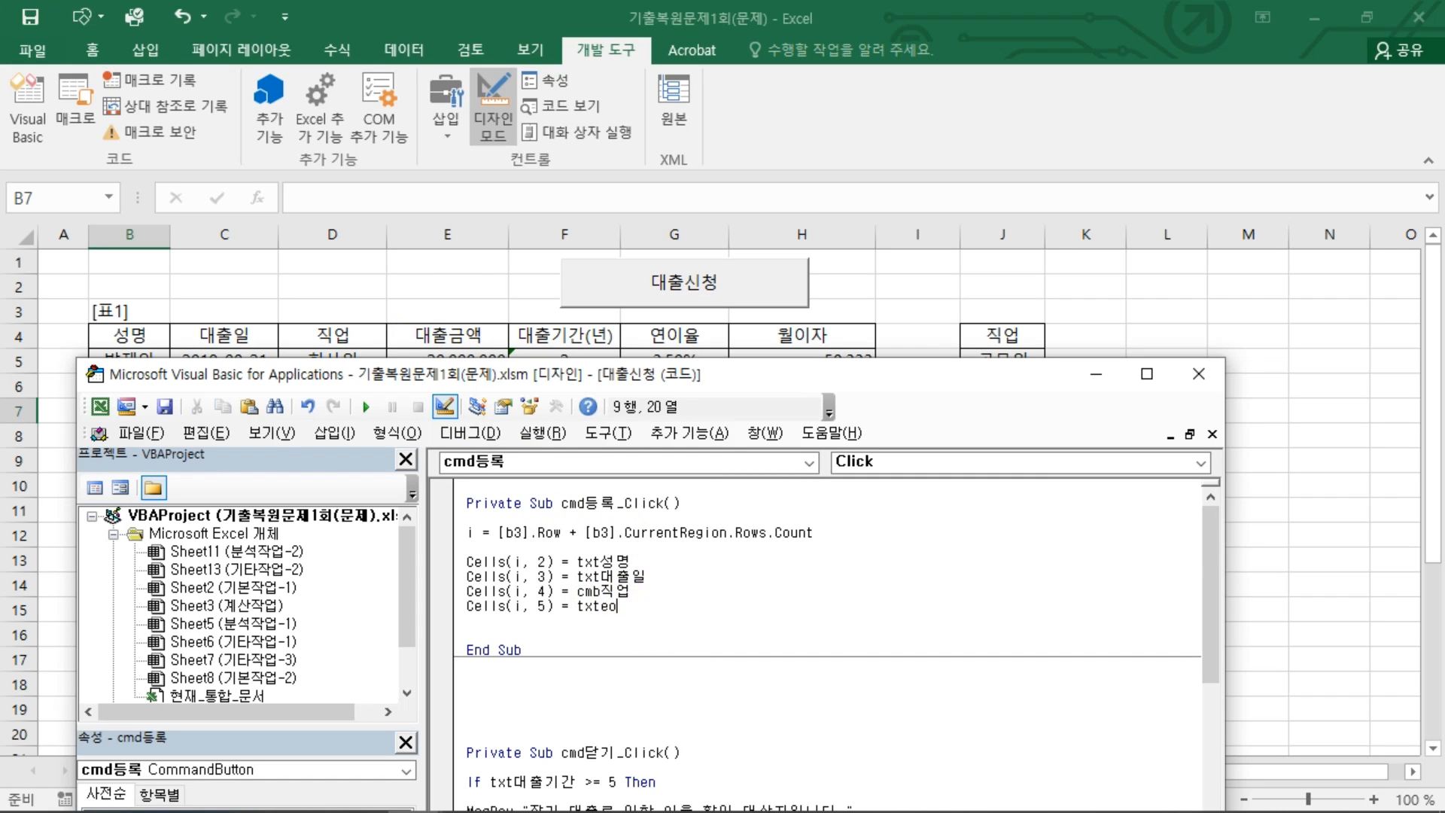
{"action": "type", "text": "cnf"}
{"action": "key", "text": "BackSpace"}
{"action": "key", "text": "BackSpace"}
{"action": "key", "text": "BackSpace"}
{"action": "key", "text": "BackSpace"}
{"action": "key", "text": "BackSpace"}
{"action": "key", "text": "Hangul"}
{"action": "type", "text": "댗nfrmador"}
Wrap txt대출금액 in a Format function with the format string "#,###" and start a new line below
{"action": "left_click", "coordinate": [594, 606]}
{"action": "type", "text": "for"}
{"action": "type", "text": "mat("}
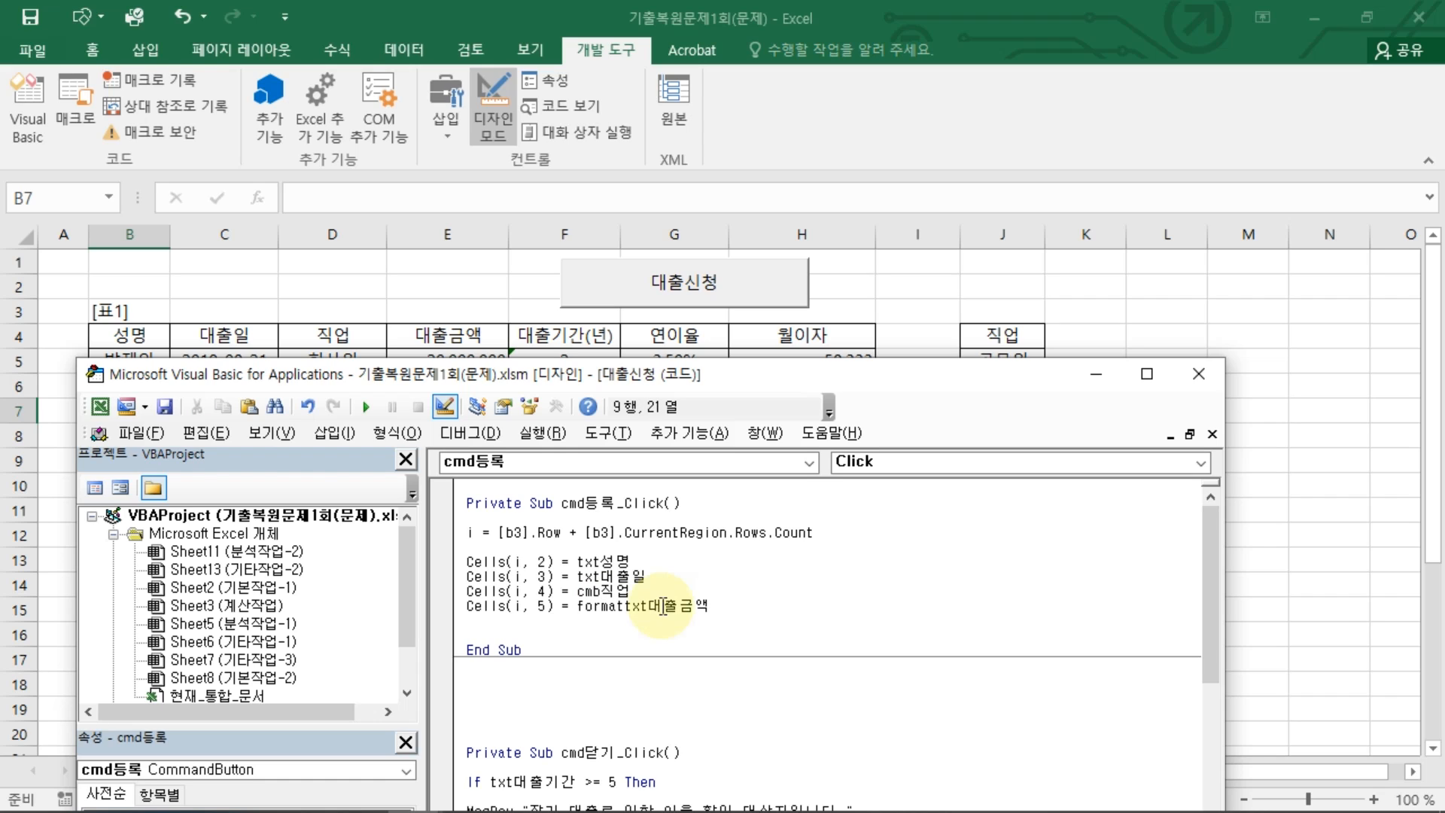
{"action": "key", "text": "End"}
{"action": "type", "text": "\""}
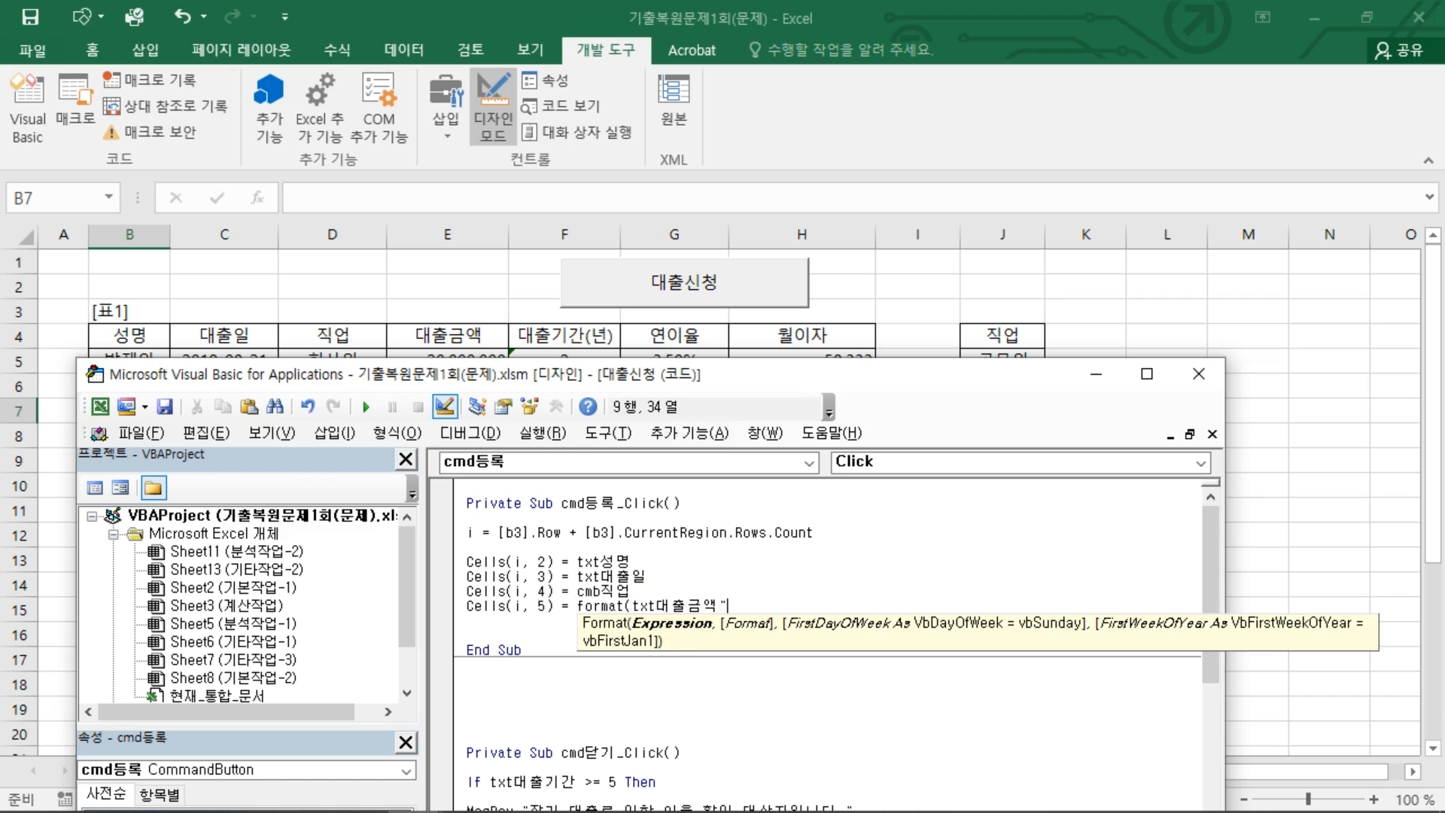
{"action": "type", "text": ","}
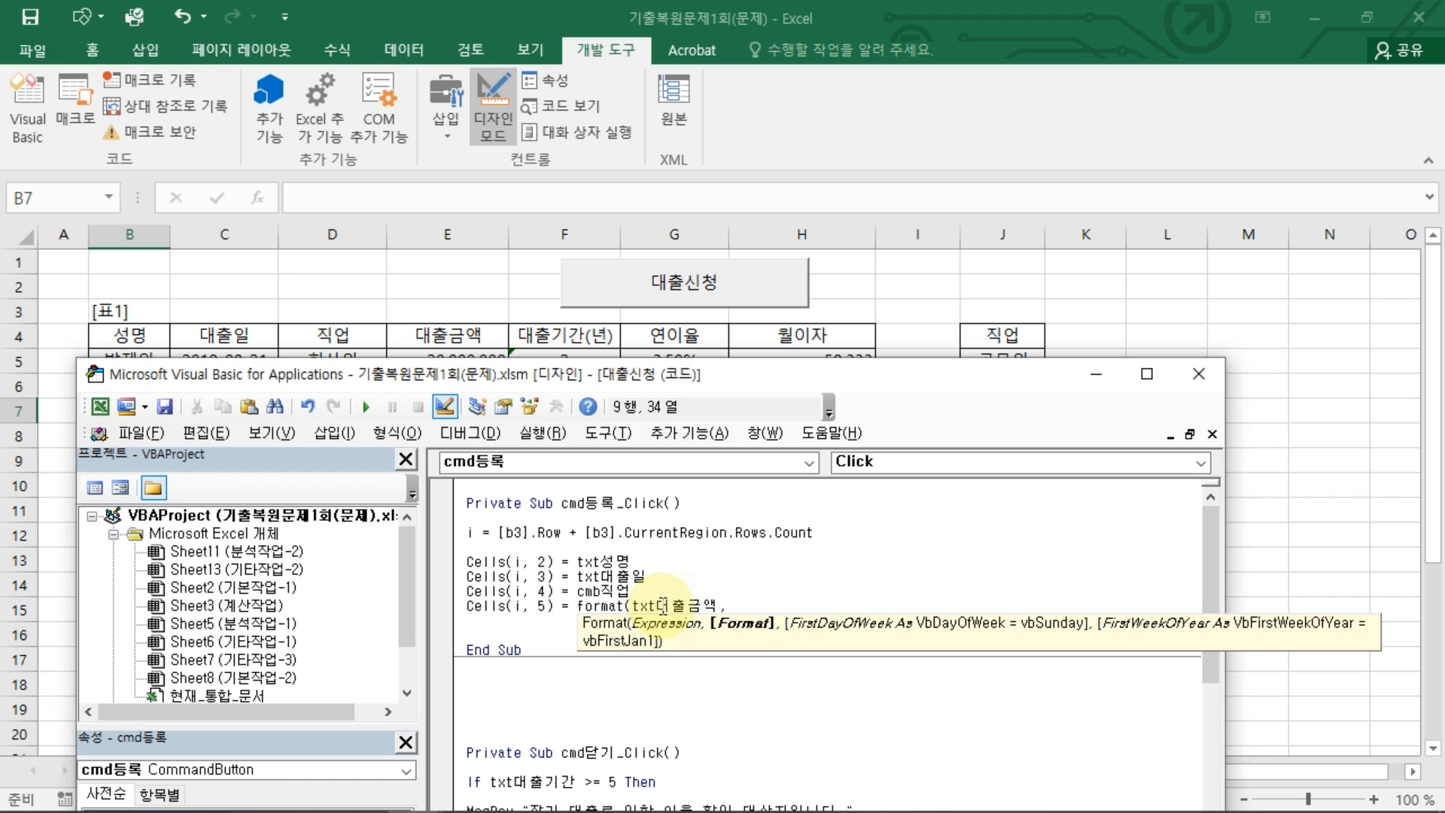
{"action": "type", "text": "\""}
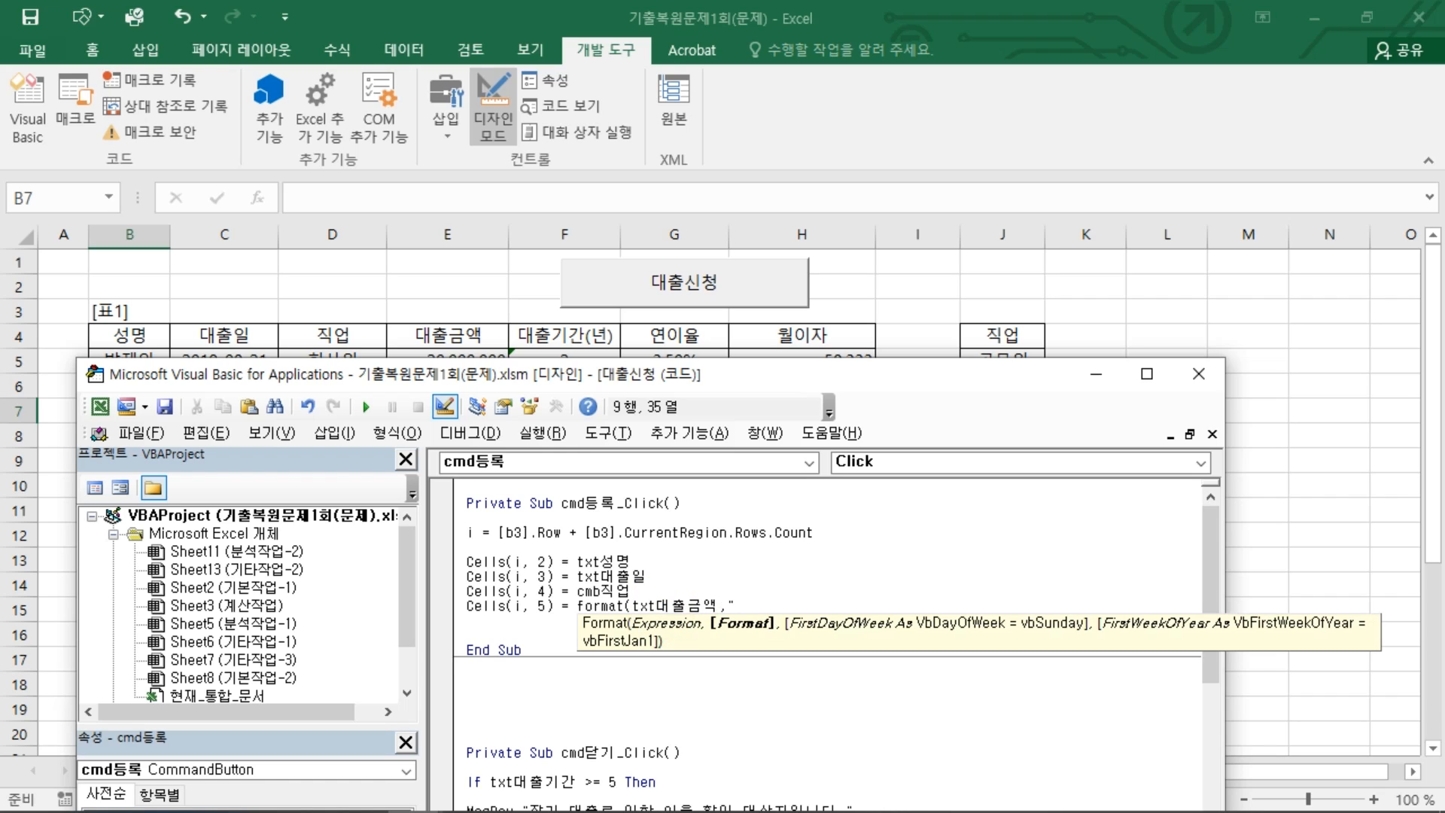
{"action": "type", "text": "#,###\")"}
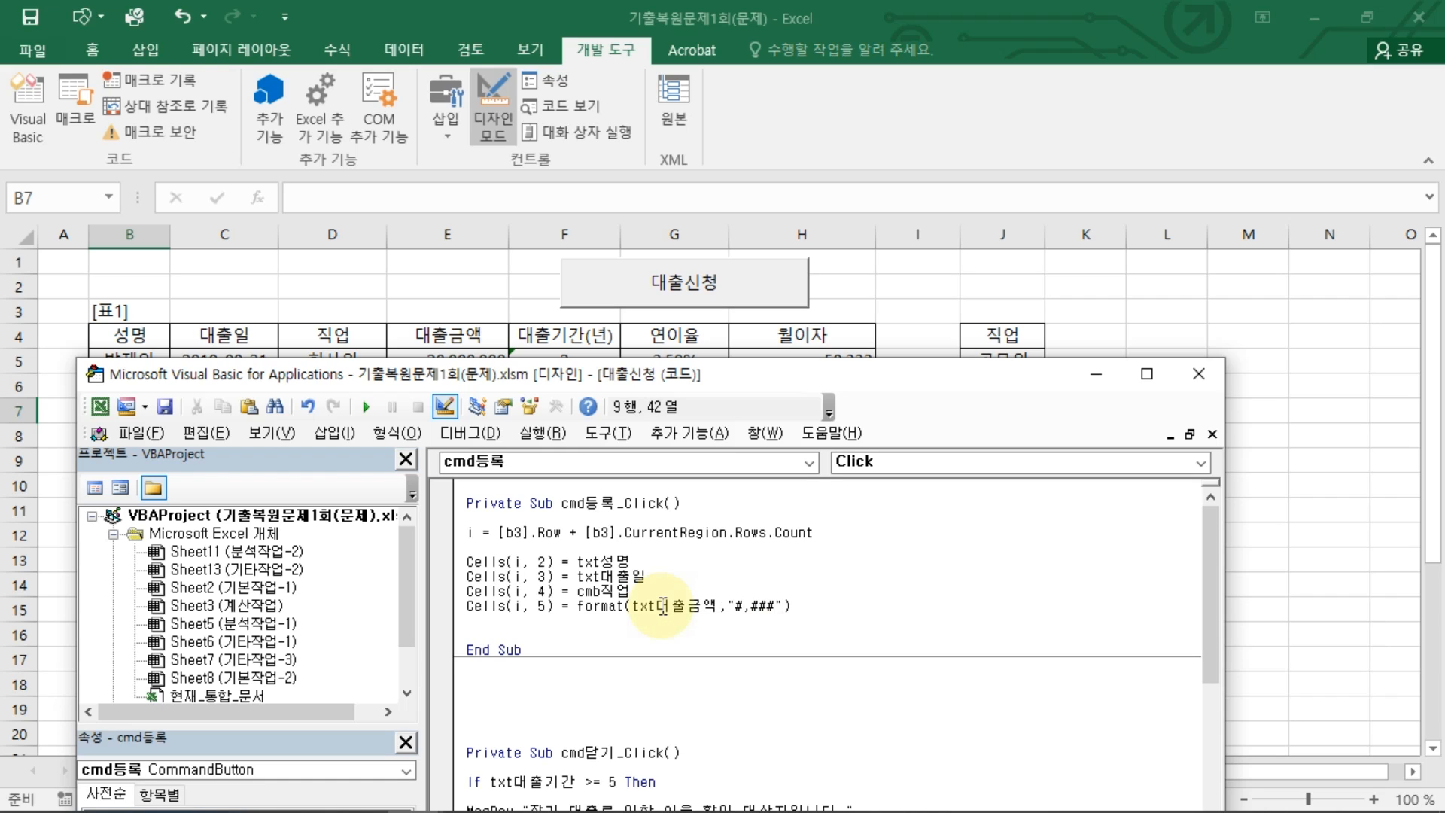
{"action": "key", "text": "Return"}
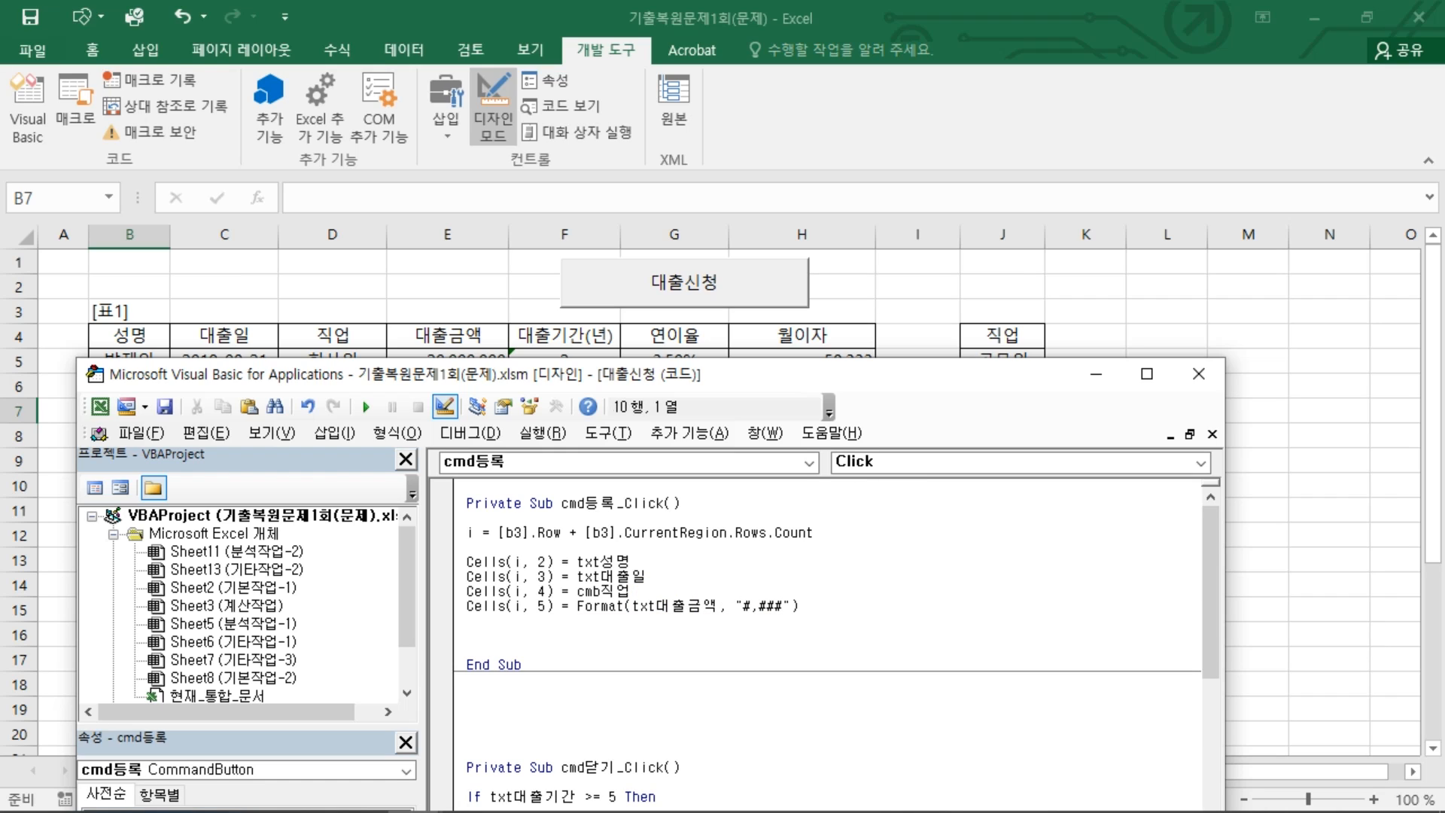
Add the statement Cells(i, 6) = txt대출기간 below the Format line and start a new line
{"action": "type", "text": "Cells(i, 2) = txt성명"}
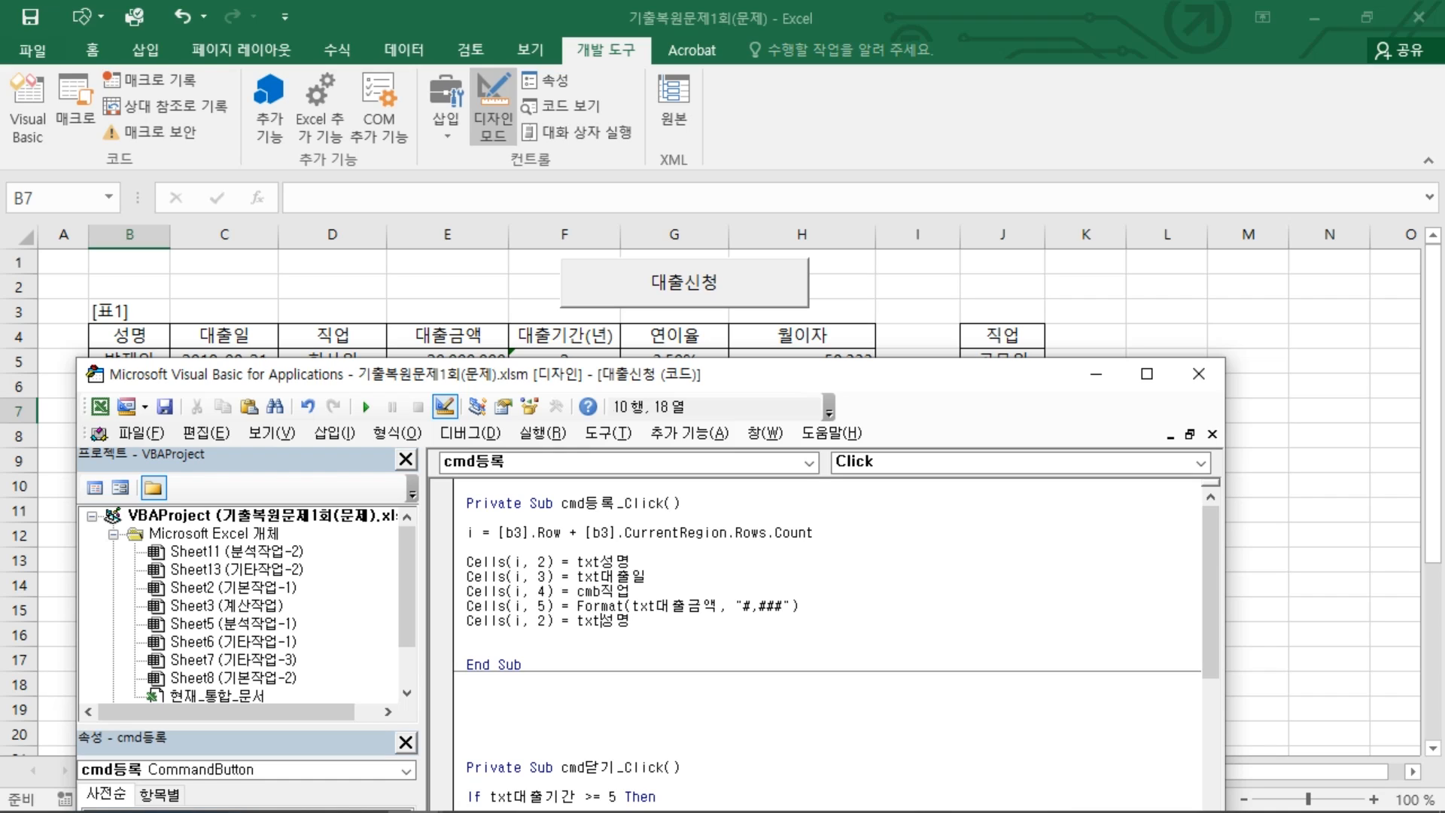
{"action": "key", "text": "BackSpace"}
{"action": "type", "text": "6"}
{"action": "key", "text": "BackSpace"}
{"action": "key", "text": "BackSpace"}
{"action": "type", "text": "대출긱"}
{"action": "type", "text": "간"}
{"action": "key", "text": "Return"}
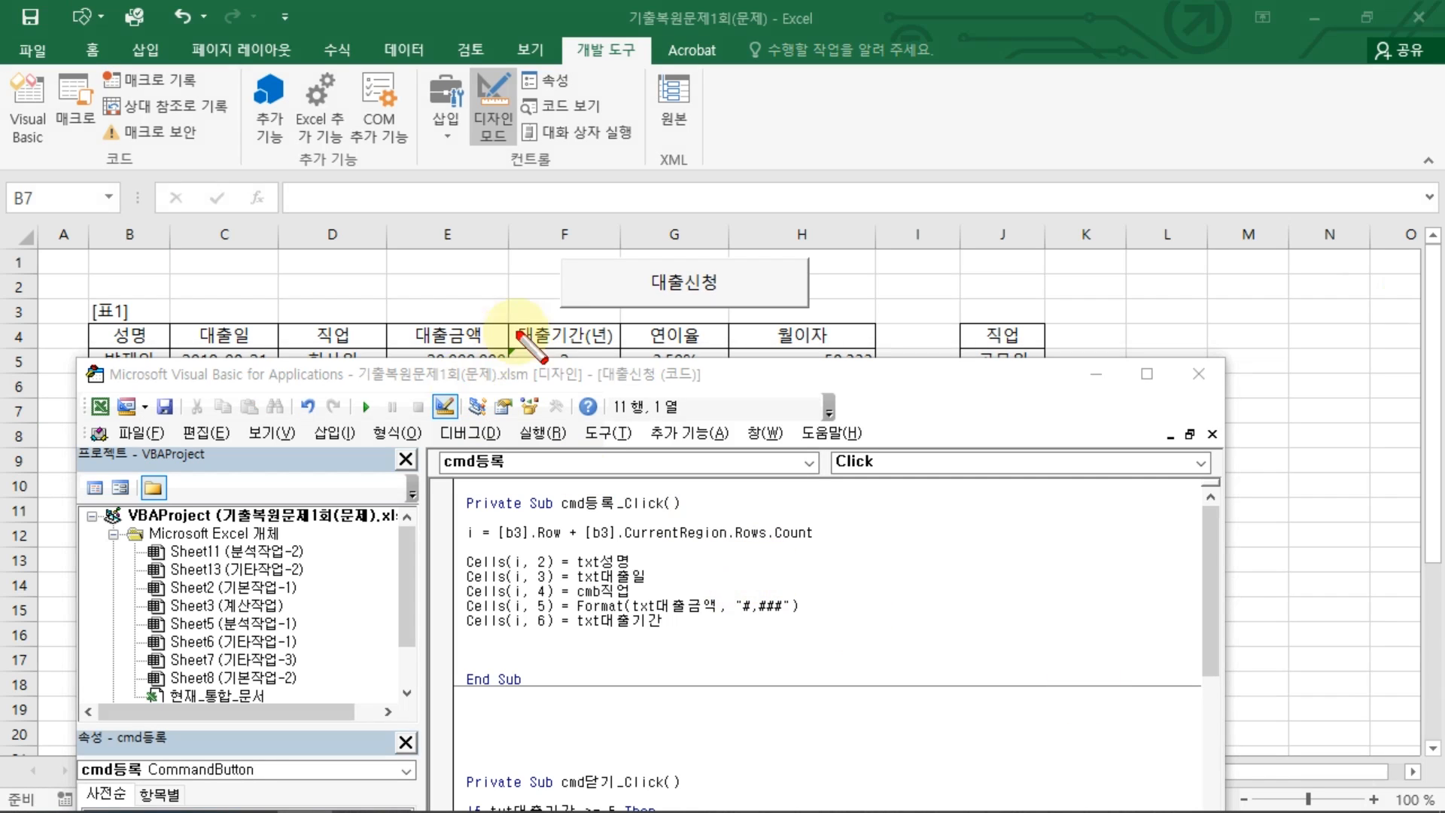
Paste another copy of the txt성명 statement below the txt대출기간 line and set its column number to 7
{"action": "mouse_move", "coordinate": [520, 331]}
{"action": "left_mouse_down"}
{"action": "mouse_move", "coordinate": [578, 325]}
{"action": "mouse_move", "coordinate": [561, 368]}
{"action": "left_mouse_up"}
{"action": "mouse_move", "coordinate": [574, 618]}
{"action": "left_mouse_down"}
{"action": "mouse_move", "coordinate": [644, 621]}
{"action": "mouse_move", "coordinate": [565, 630]}
{"action": "left_mouse_up"}
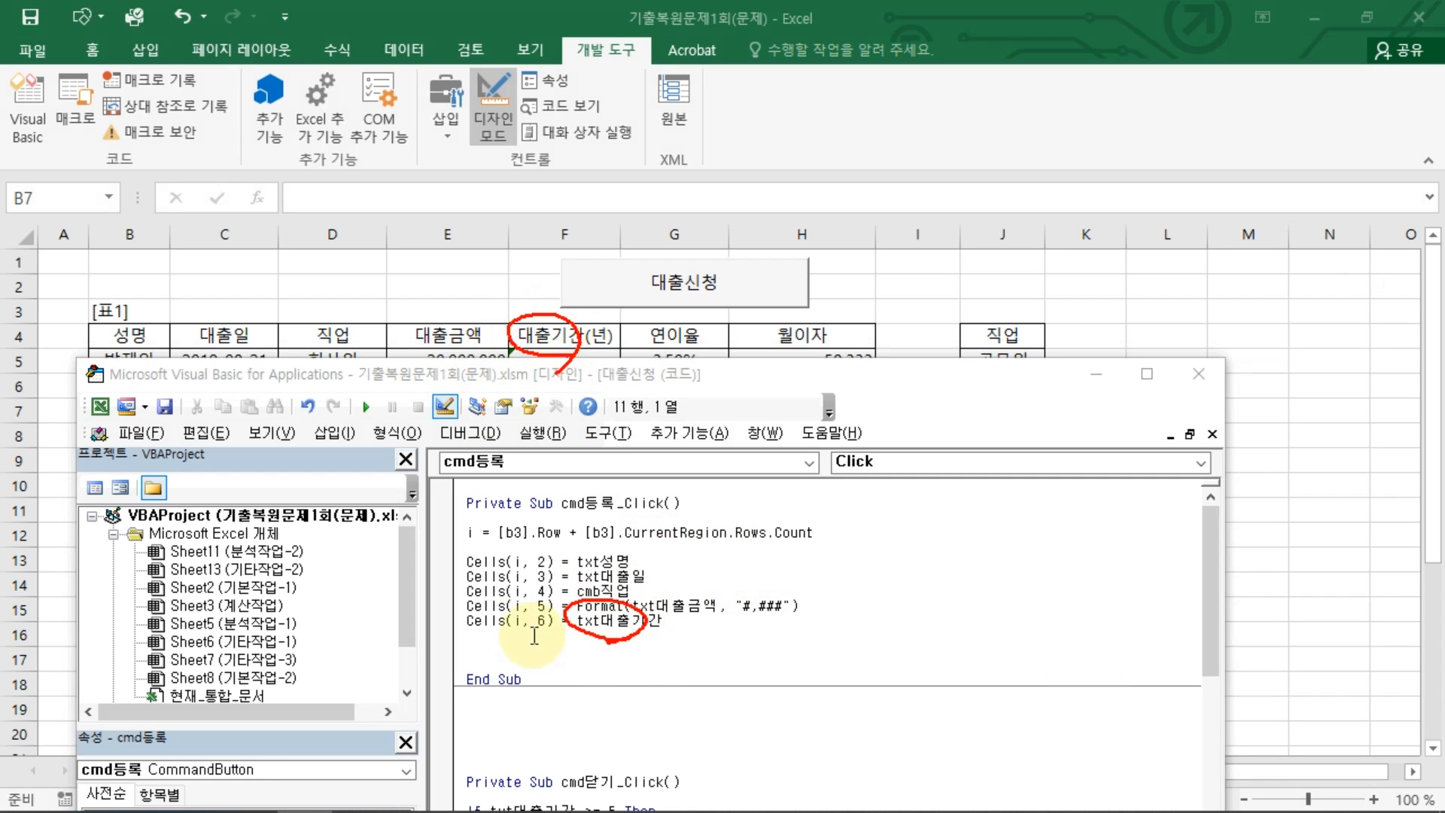
{"action": "key", "text": "Escape"}
{"action": "type", "text": "Cells(i, 2) = txt성명"}
{"action": "left_click", "coordinate": [548, 636]}
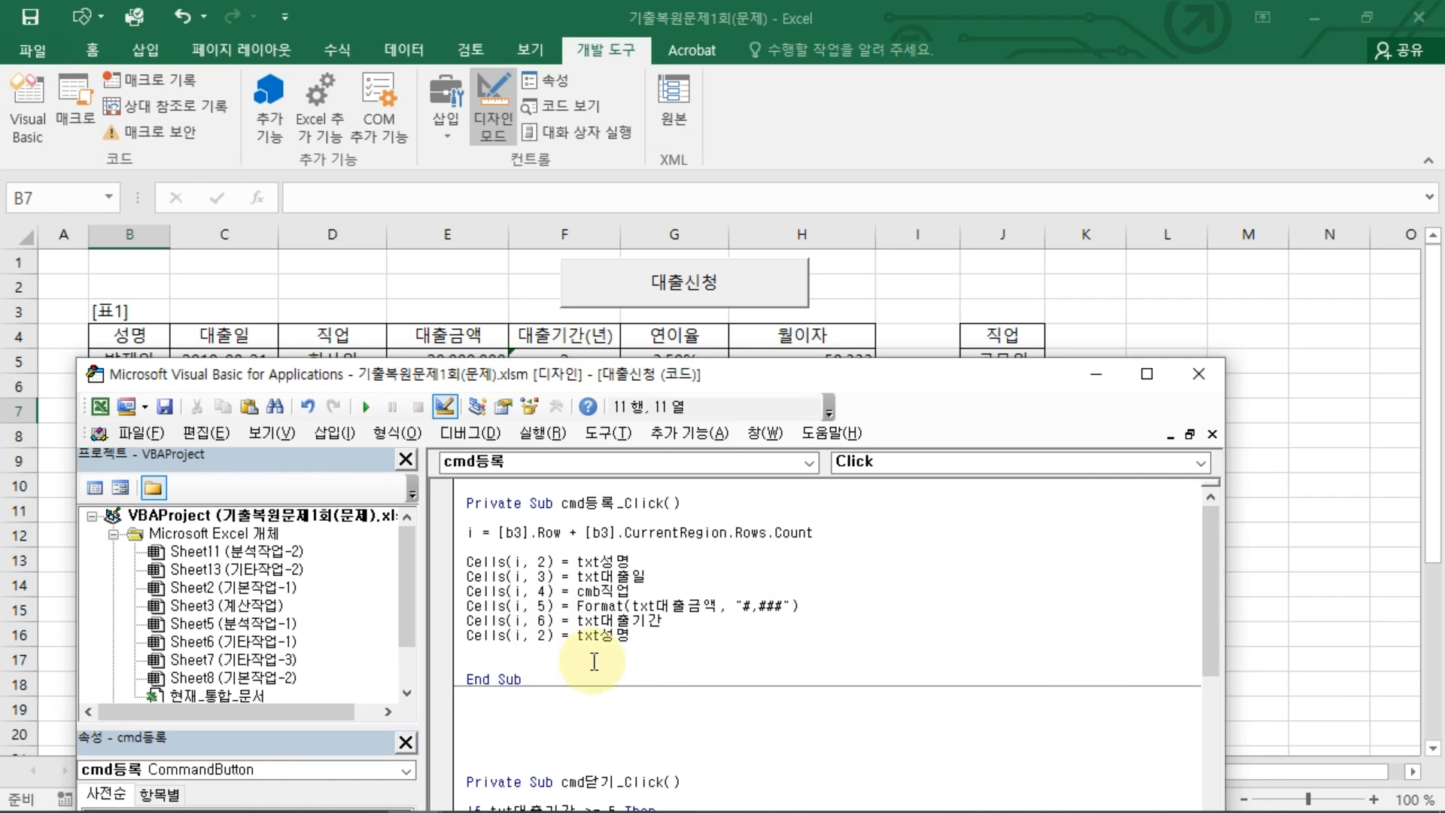
{"action": "key", "text": "BackSpace"}
{"action": "type", "text": "7"}
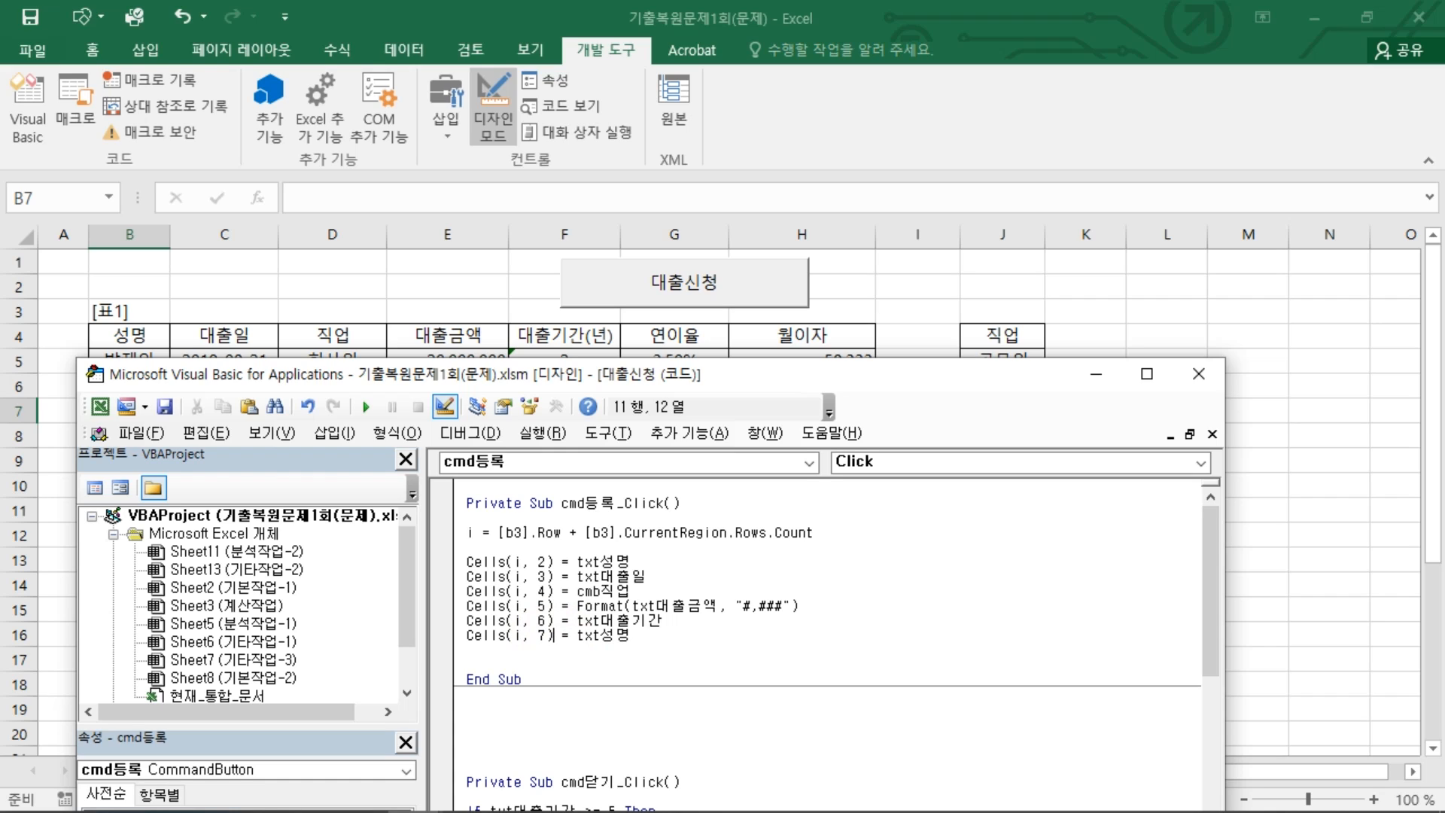
Change the value assigned in the Cells(i, 7) statement to txt연이율/100
{"action": "key", "text": "Right"}
{"action": "key", "text": "Right"}
{"action": "key", "text": "Right"}
{"action": "key", "text": "Left"}
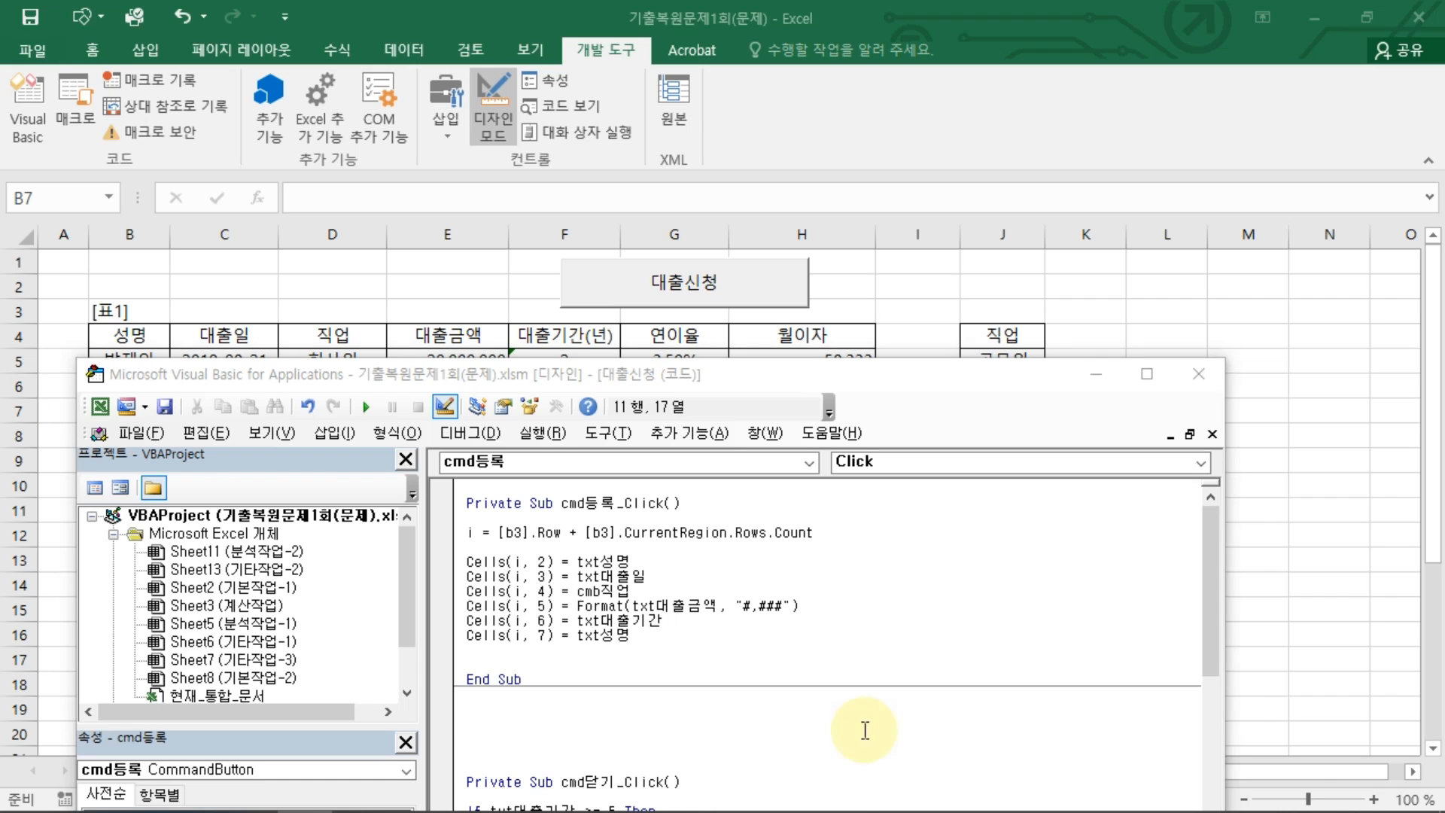
{"action": "left_click", "coordinate": [790, 670]}
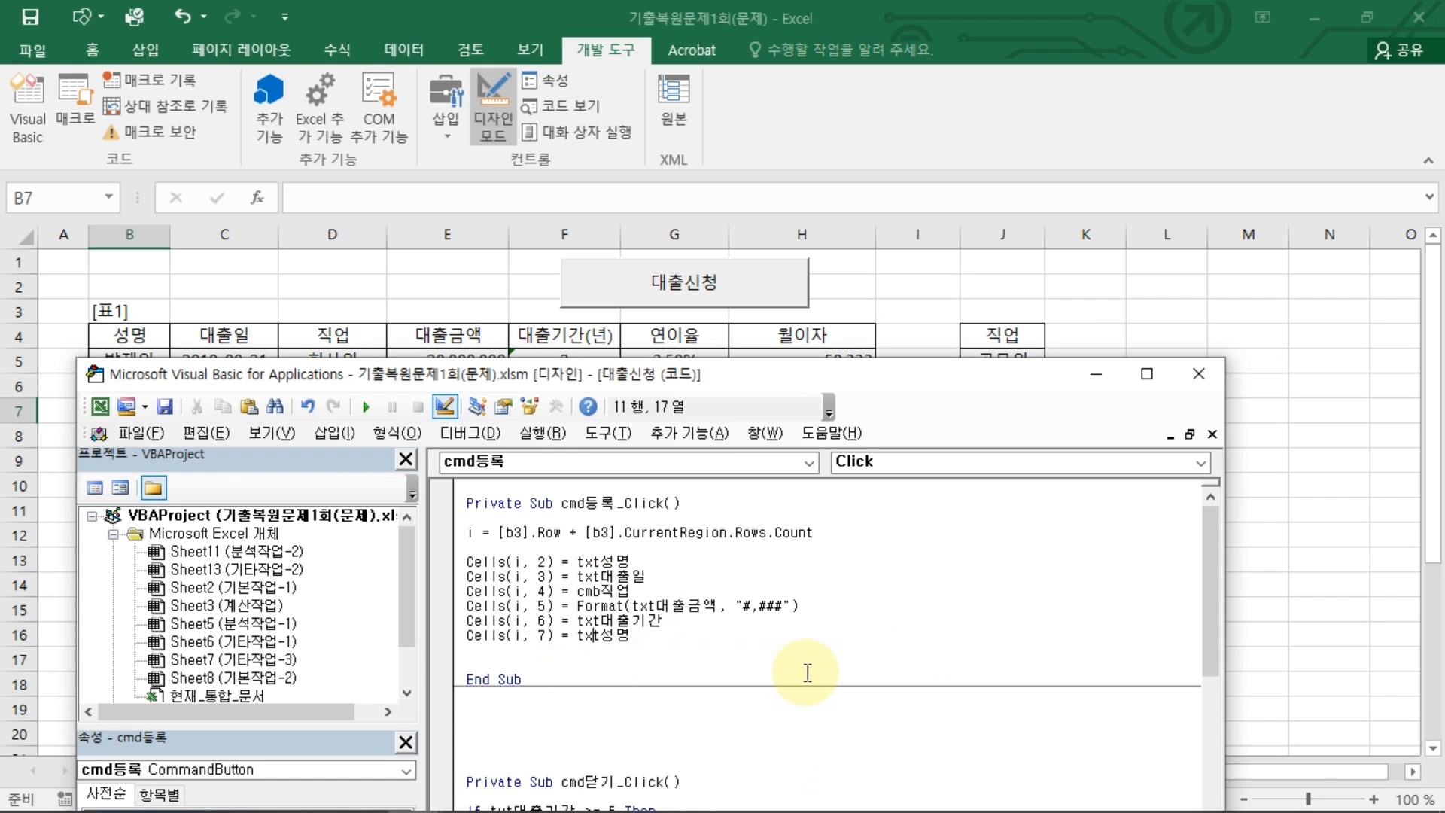
{"action": "type", "text": "연이율/1"}
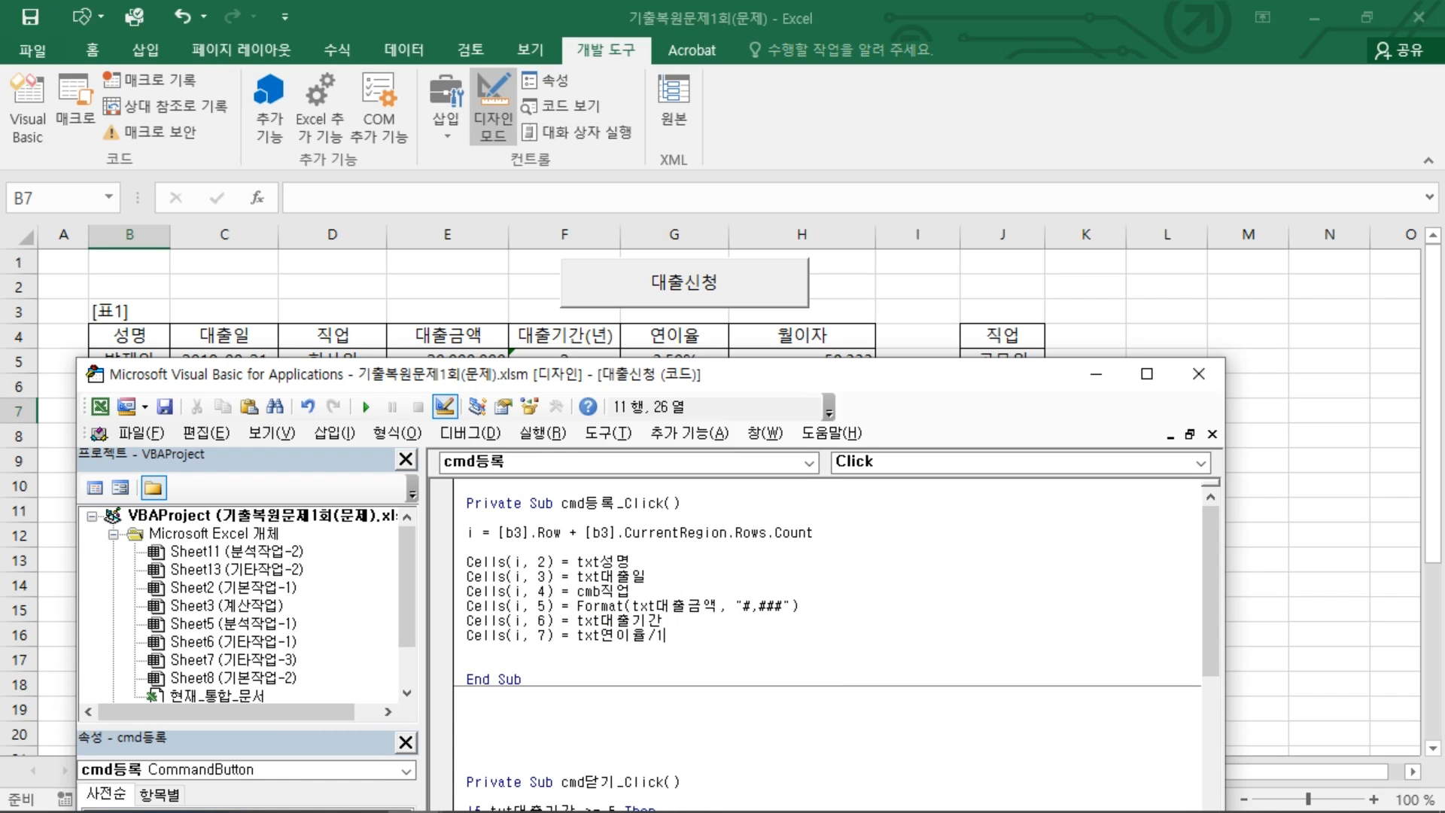
{"action": "type", "text": "00"}
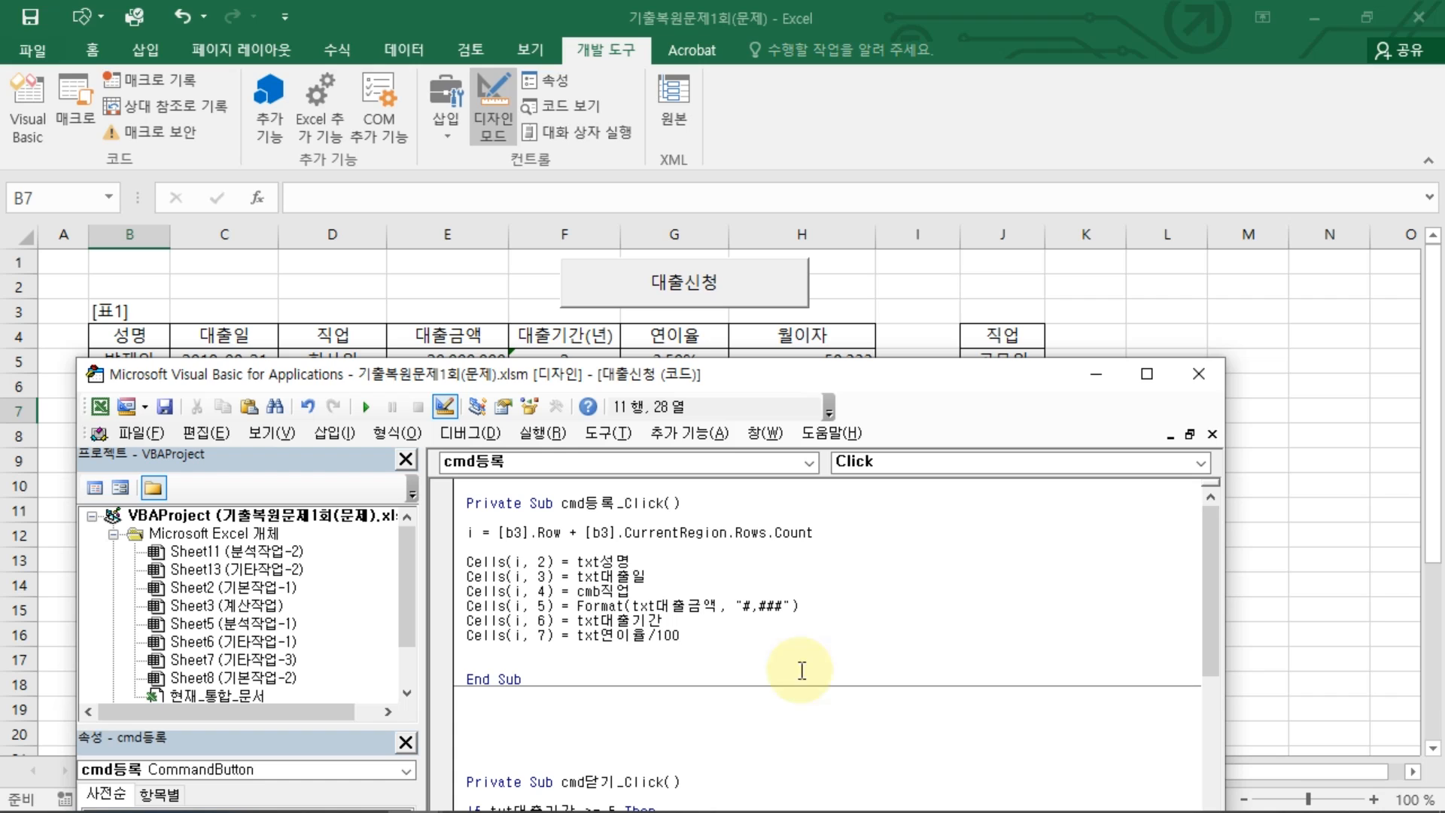
{"action": "left_click_drag", "start_coordinate": [838, 556], "coordinate": [857, 595]}
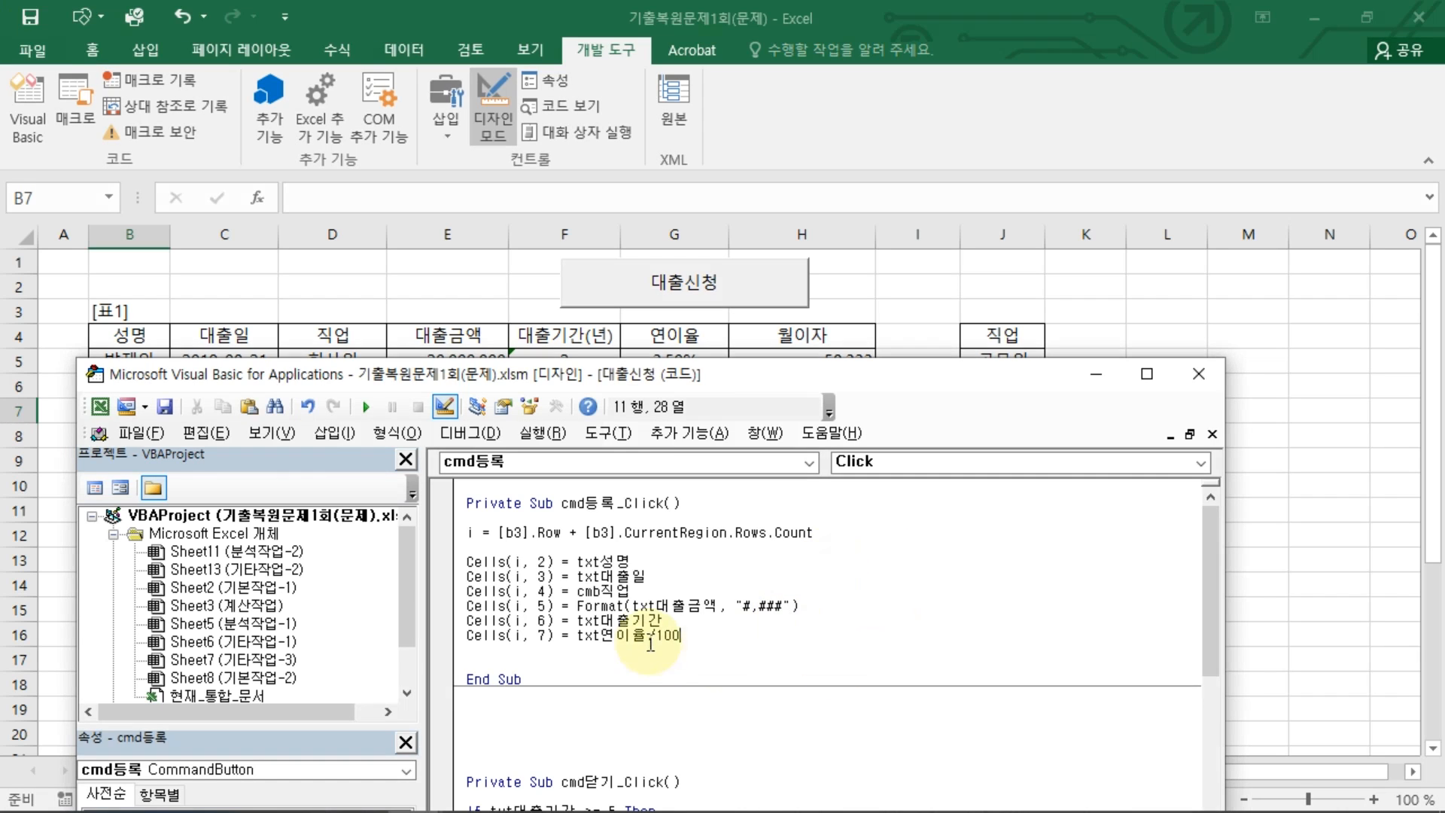
{"action": "left_click_drag", "start_coordinate": [569, 635], "coordinate": [718, 636]}
{"action": "left_click", "coordinate": [717, 638]}
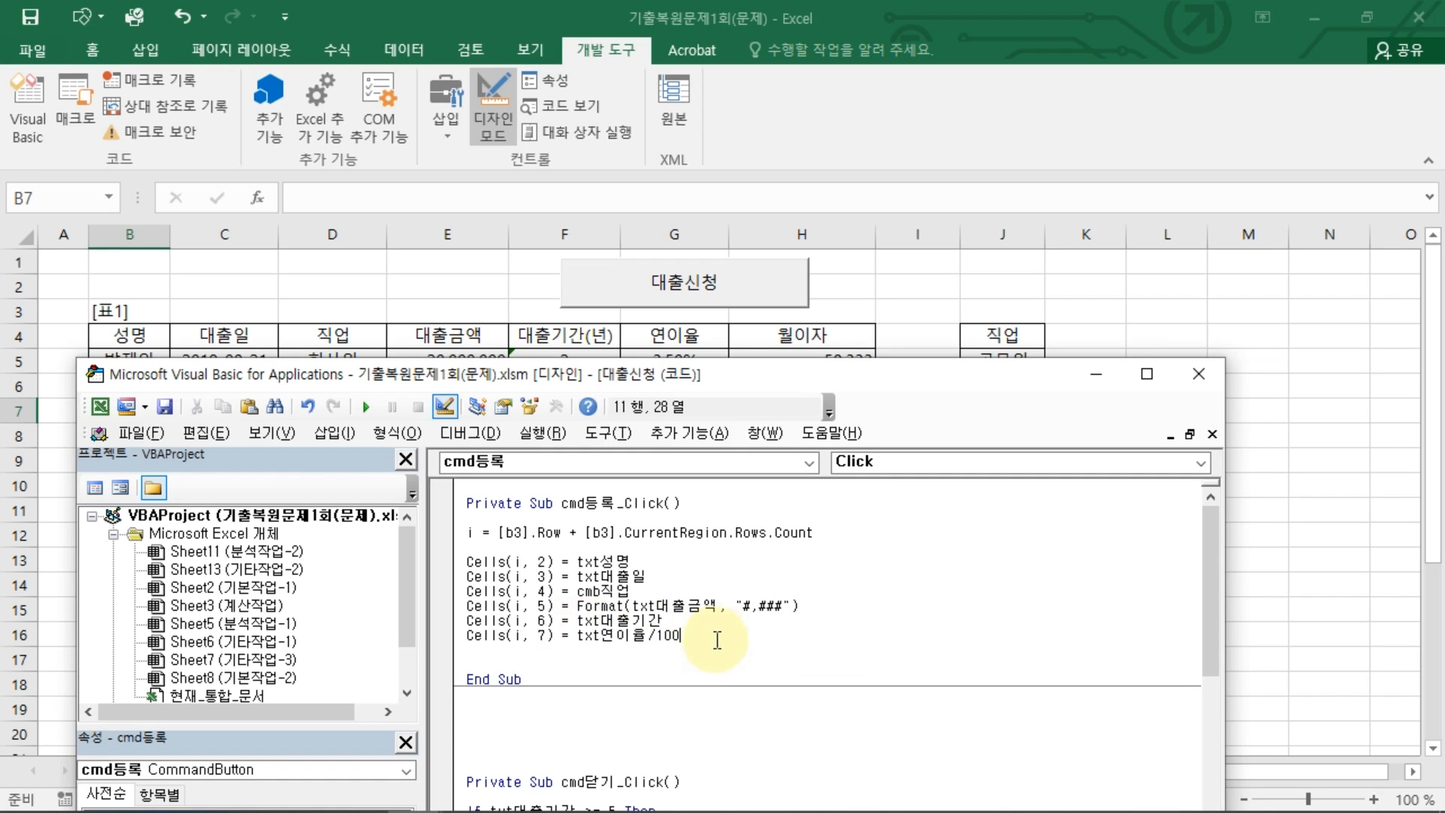
Wrap txt연이율/100 in a Format function with the format string "0.00%" and start a new line below
{"action": "left_click", "coordinate": [575, 636]}
{"action": "type", "text": "ㄹ"}
{"action": "key", "text": "BackSpace"}
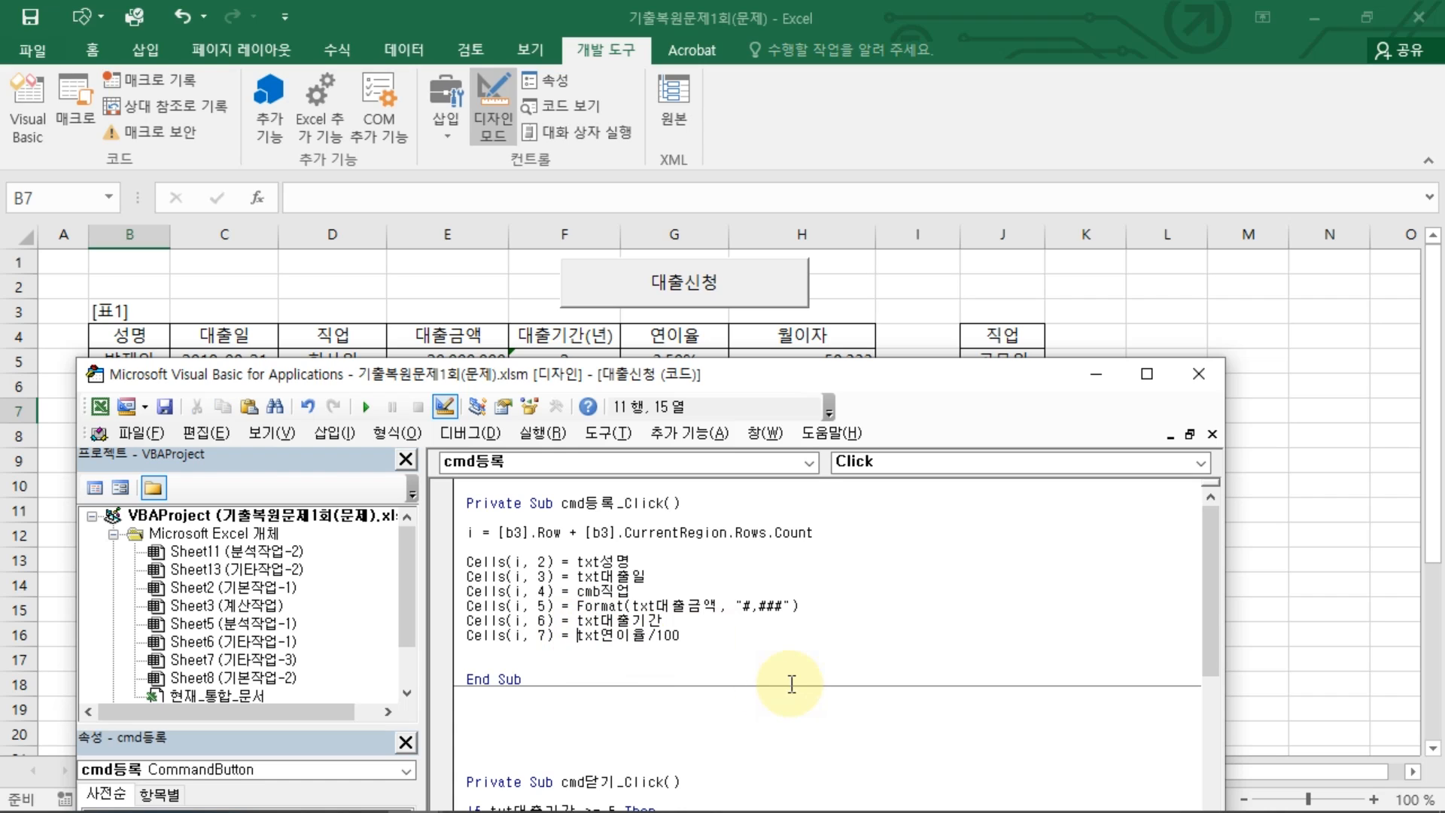
{"action": "key", "text": "Hangul"}
{"action": "type", "text": "format"}
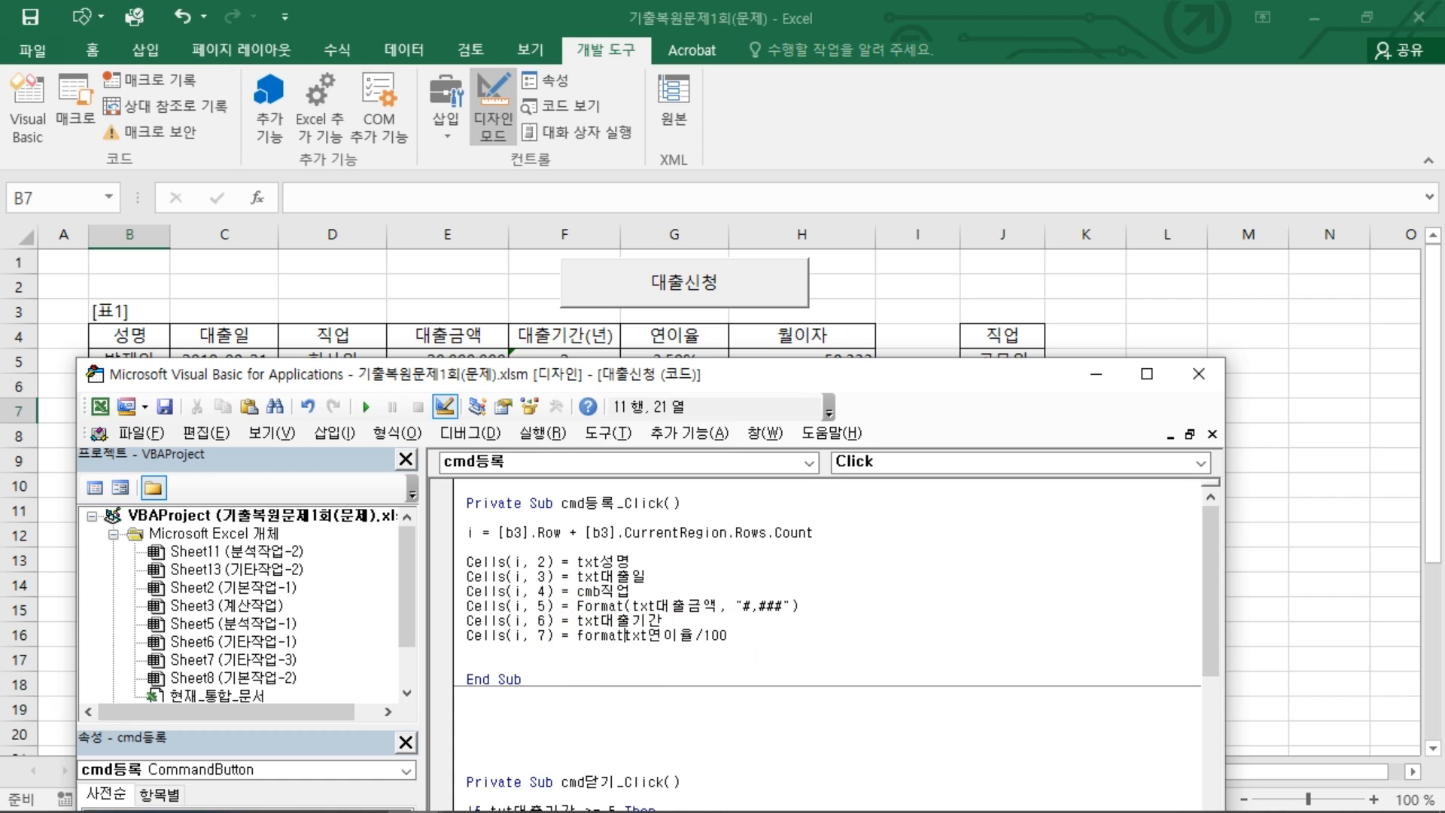
{"action": "type", "text": "(txt연이율/100"}
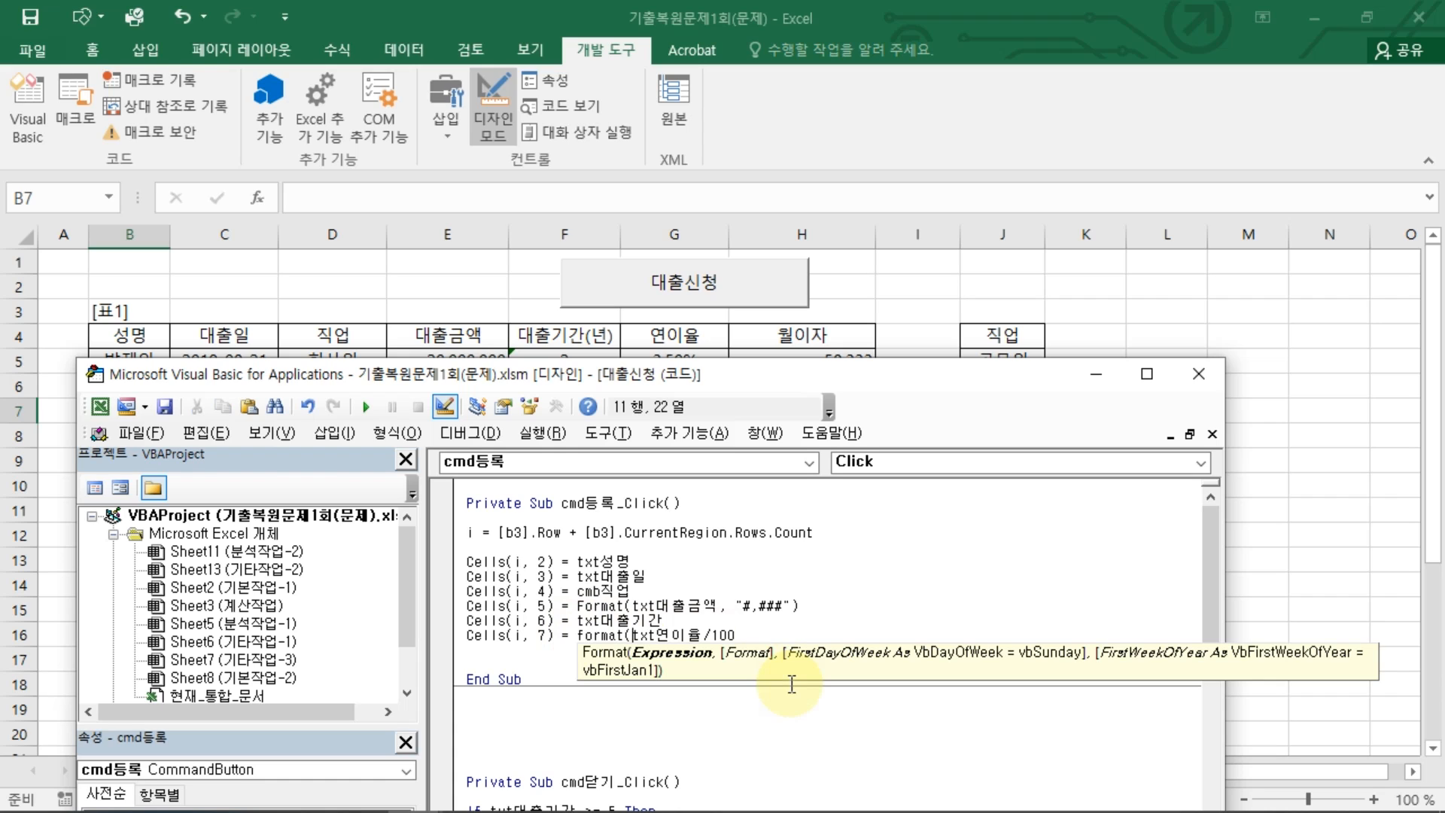
{"action": "type", "text": ",\""}
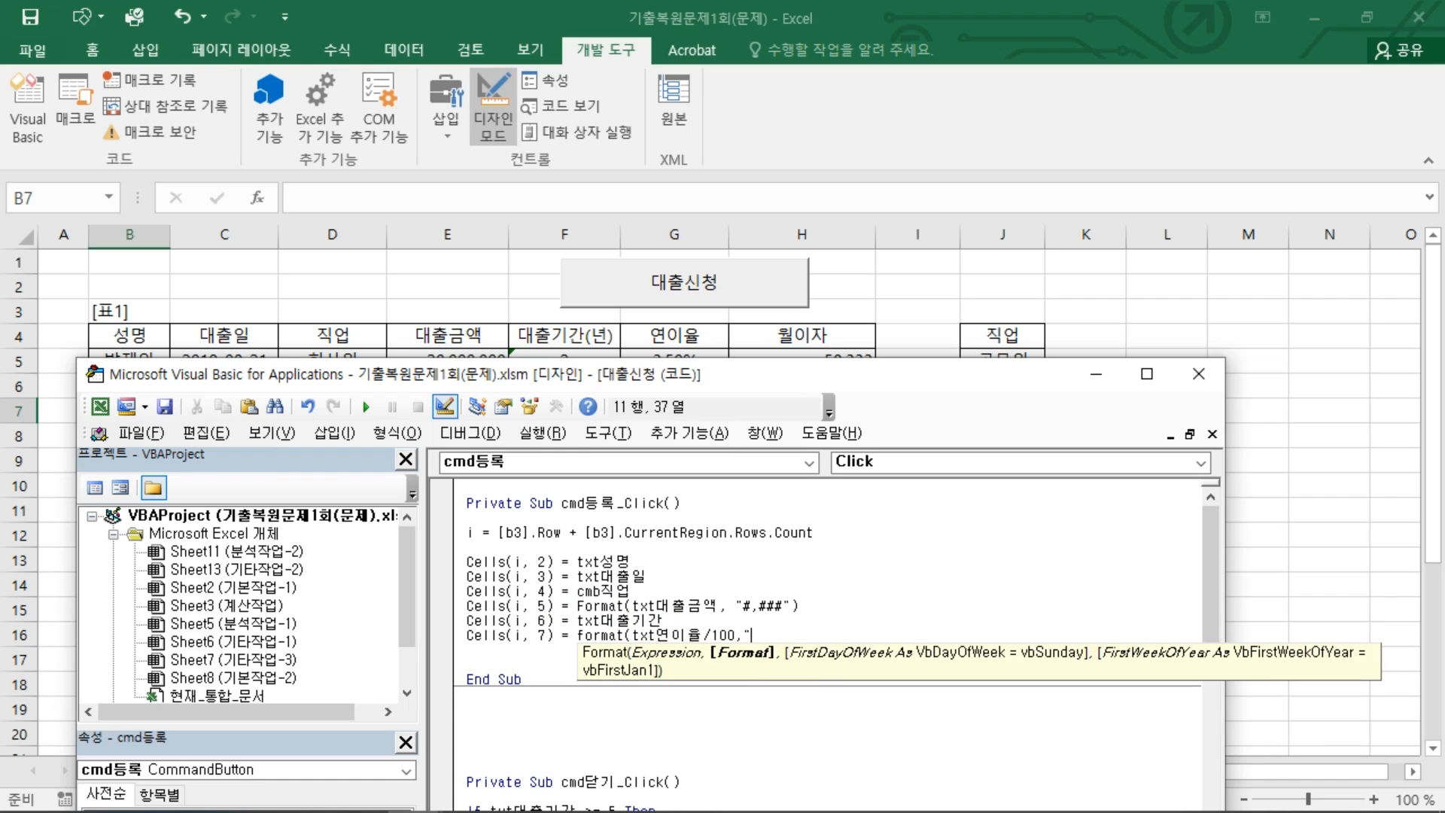
{"action": "type", "text": "0.00%\")"}
{"action": "key", "text": "Return"}
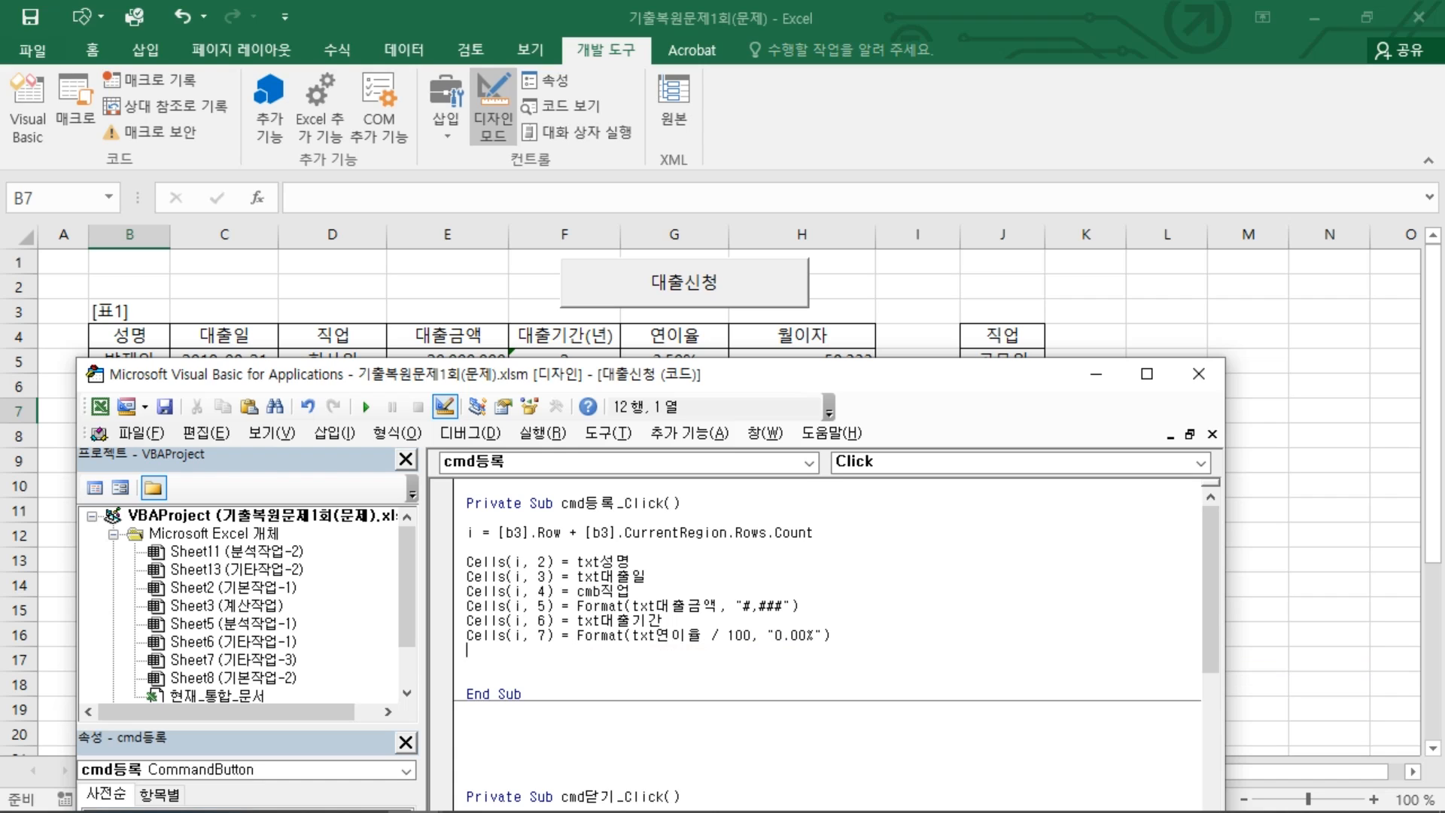
Paste another copy of the txt성명 statement below the txt연이율 line and set its column number to 8
{"action": "type", "text": "Cells(i, 2) = txt성명"}
{"action": "left_click", "coordinate": [540, 650]}
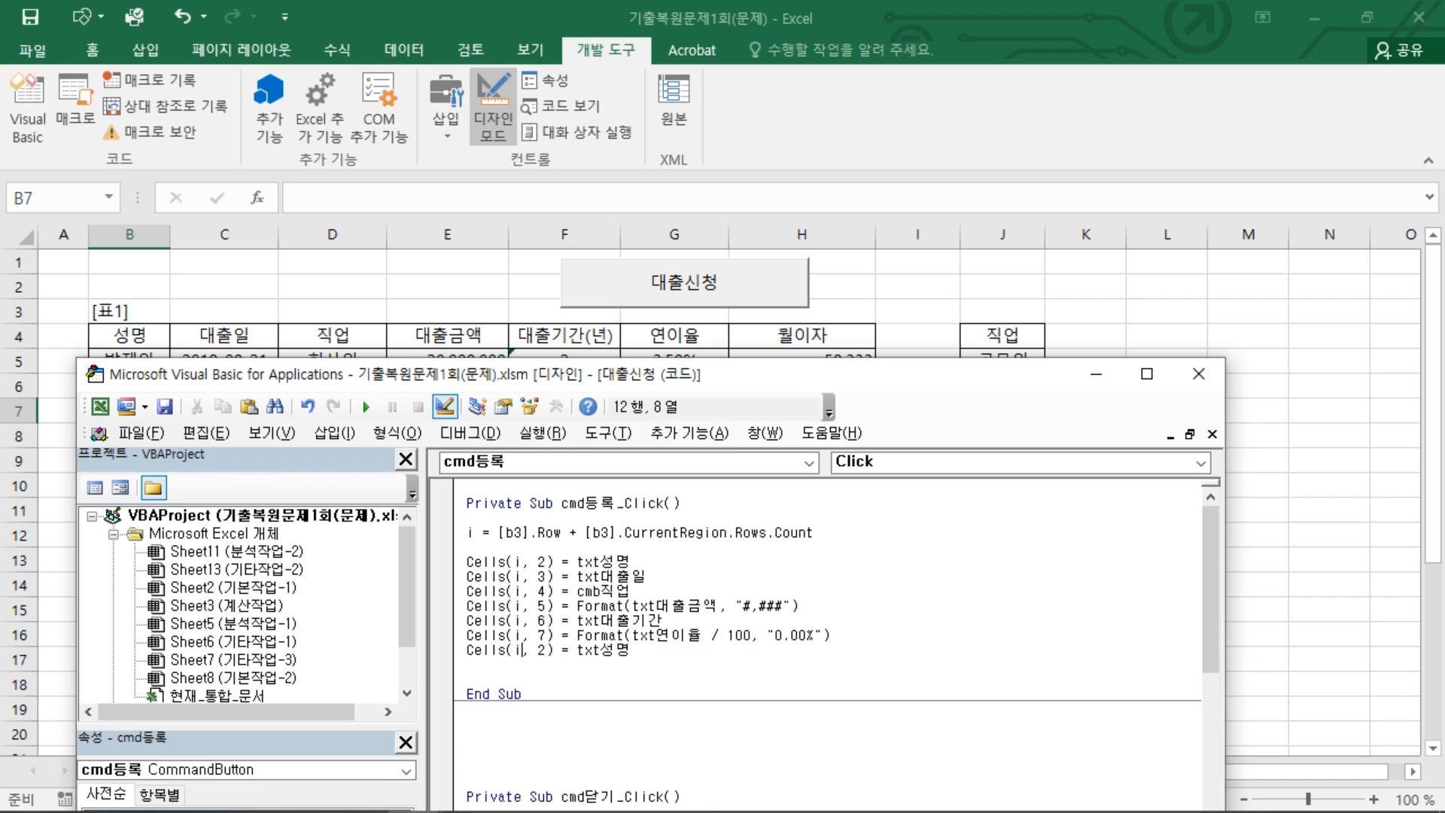
{"action": "key", "text": "BackSpace"}
{"action": "type", "text": "8"}
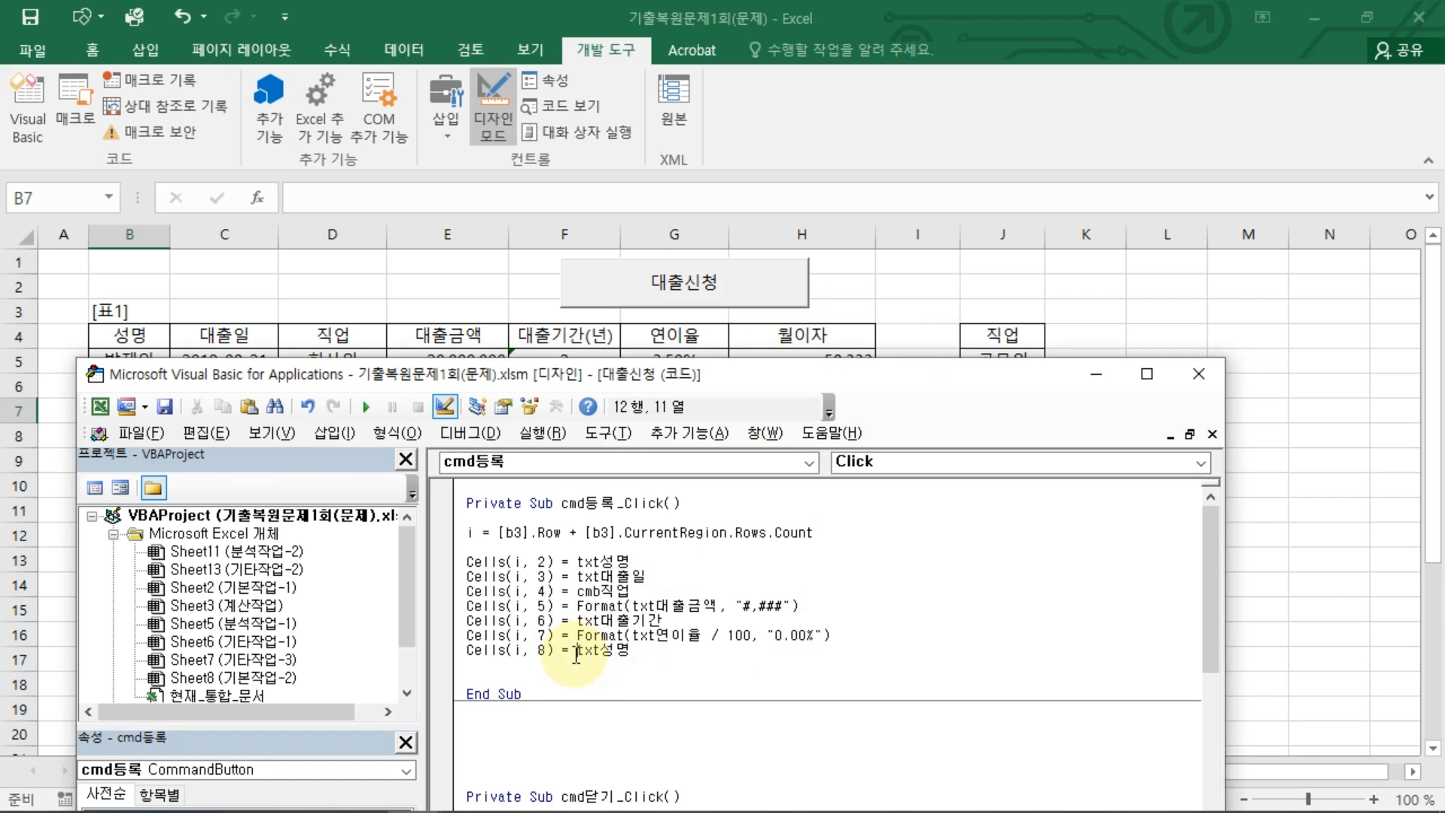
Replace txt성명 in the Cells(i, 8) statement with a copied Cells(i, 5) followed by a multiplication sign
{"action": "left_click_drag", "start_coordinate": [577, 649], "coordinate": [679, 648]}
{"action": "key", "text": "Delete"}
{"action": "key", "text": "Delete"}
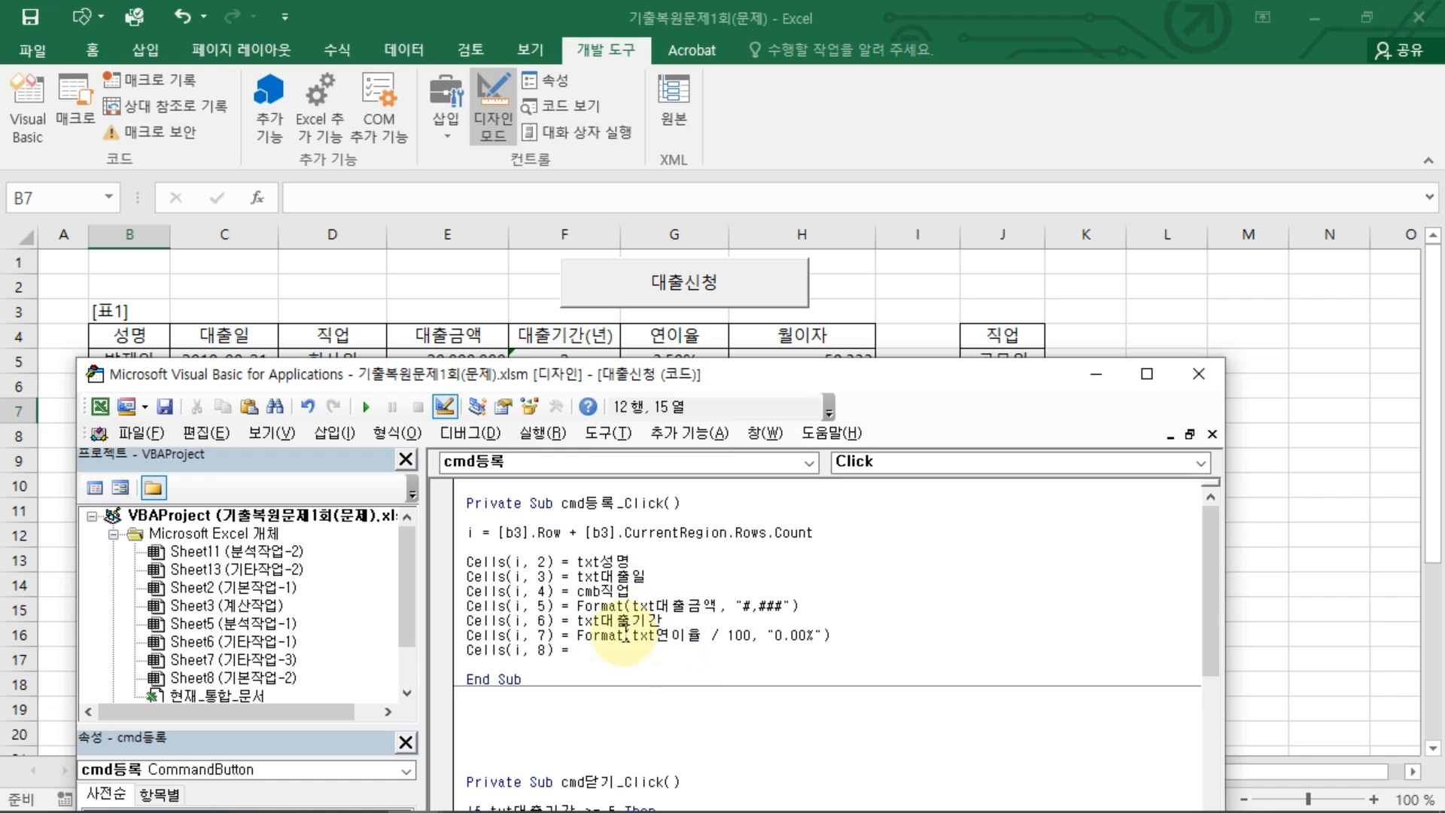
{"action": "left_click", "coordinate": [559, 618]}
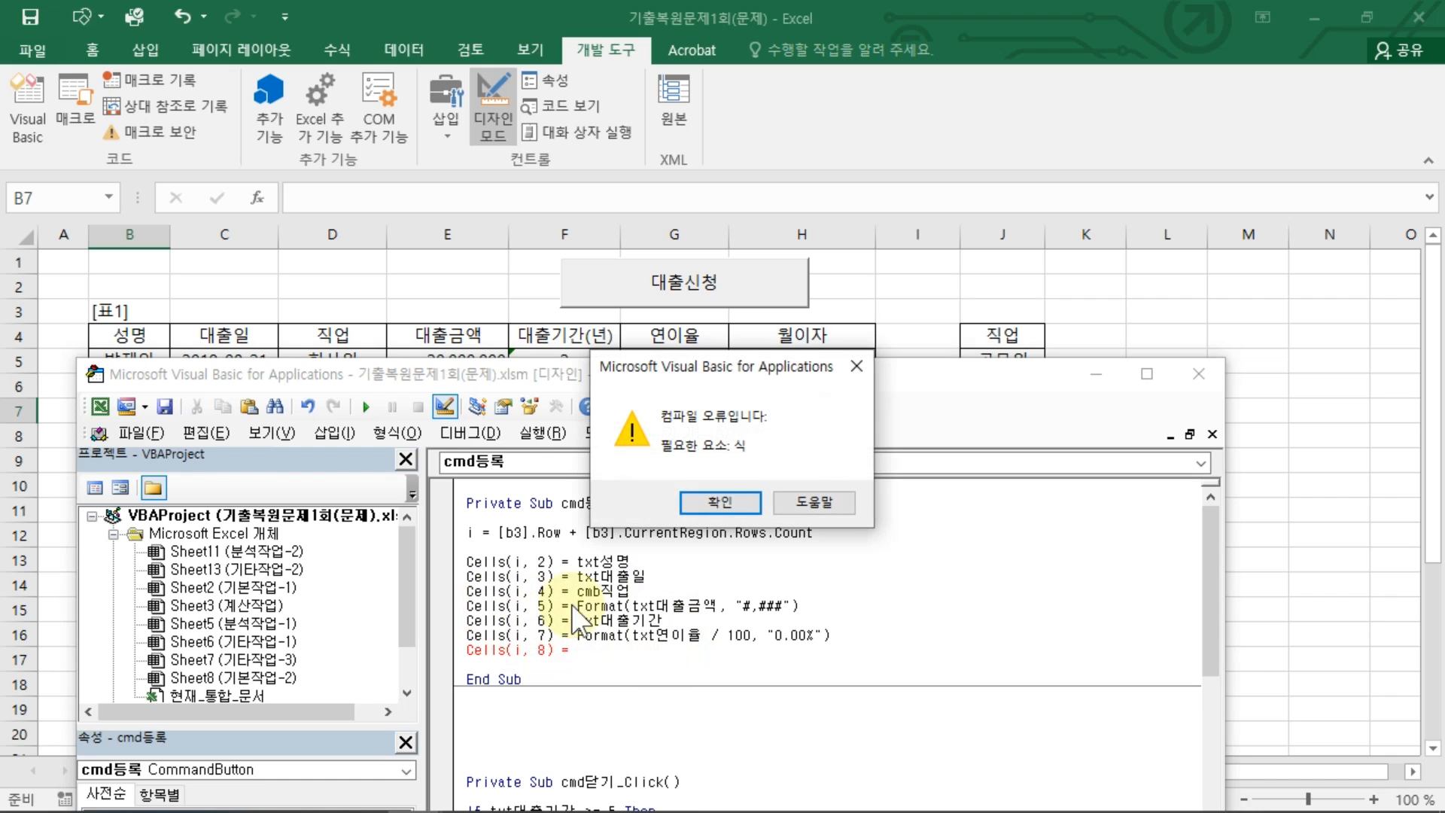
{"action": "left_click", "coordinate": [712, 508]}
{"action": "left_click_drag", "start_coordinate": [557, 610], "coordinate": [465, 611]}
{"action": "key", "text": "ctrl+c"}
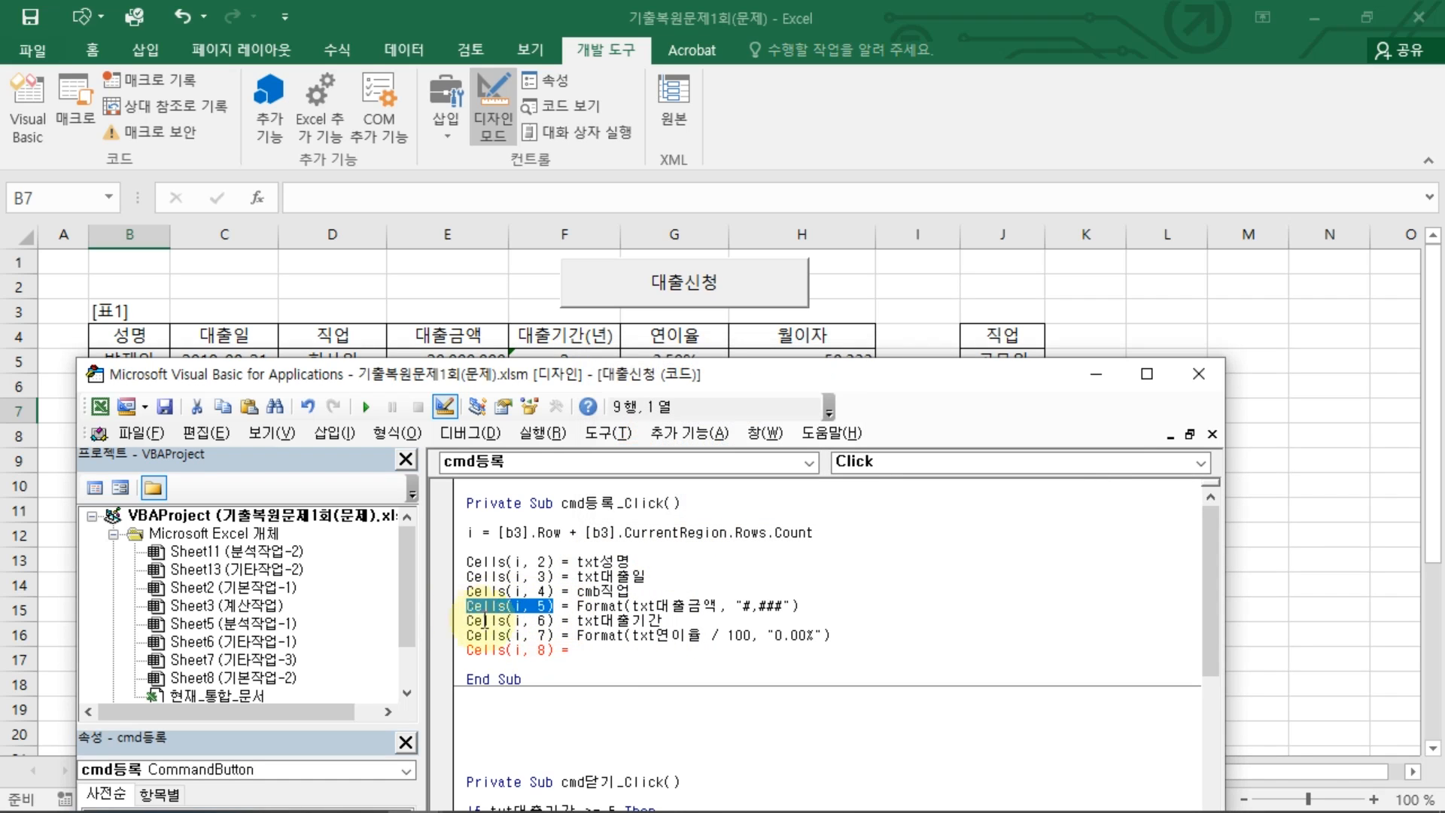
{"action": "left_click", "coordinate": [604, 654]}
{"action": "key", "text": "ctrl+v"}
{"action": "type", "text": "*"}
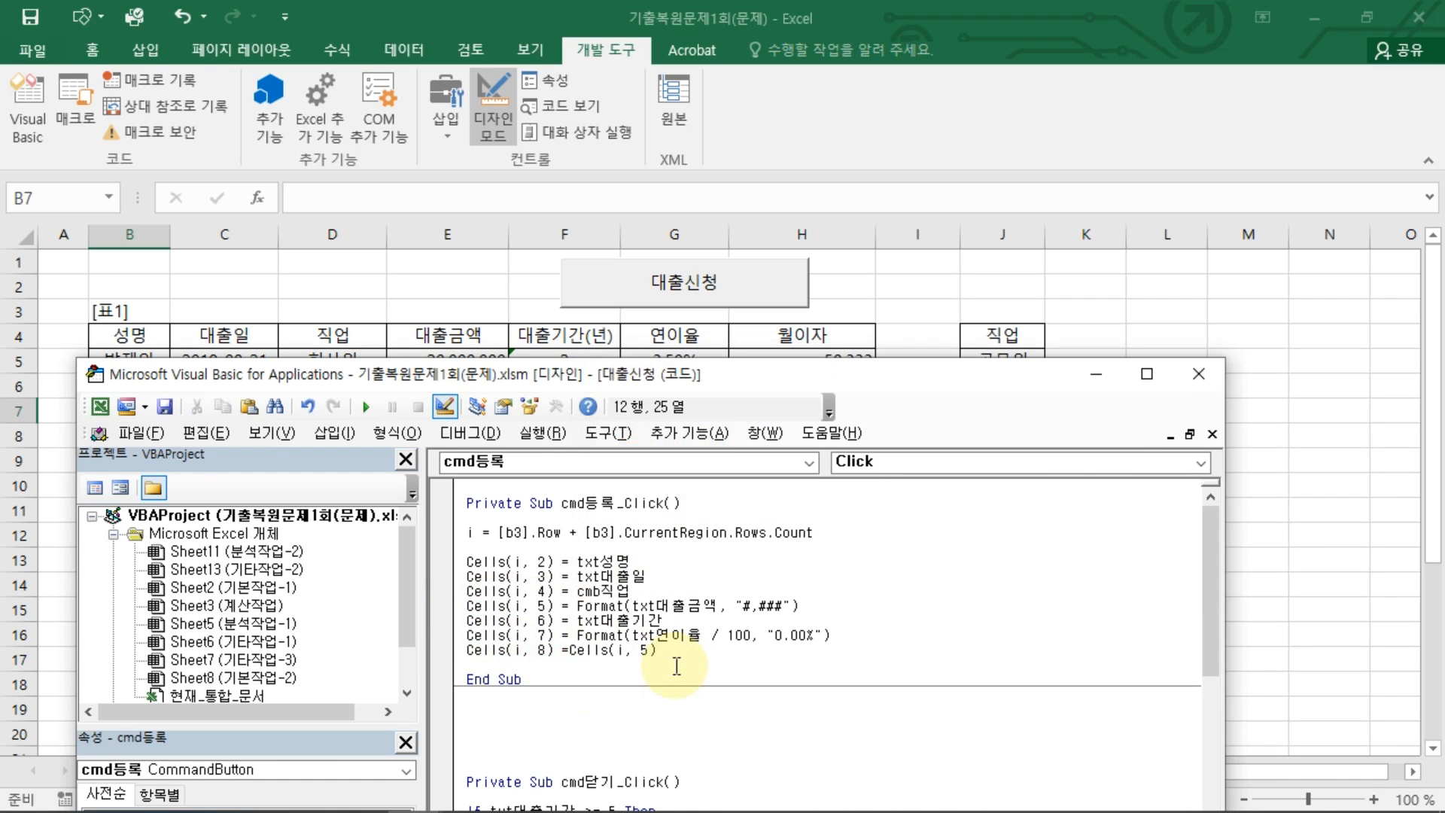
Copy the Cells(i, 7) reference and paste it as the second factor in the Cells(i, 8) statement
{"action": "left_click", "coordinate": [564, 623]}
{"action": "key", "text": "Return"}
{"action": "left_click_drag", "start_coordinate": [558, 634], "coordinate": [466, 635]}
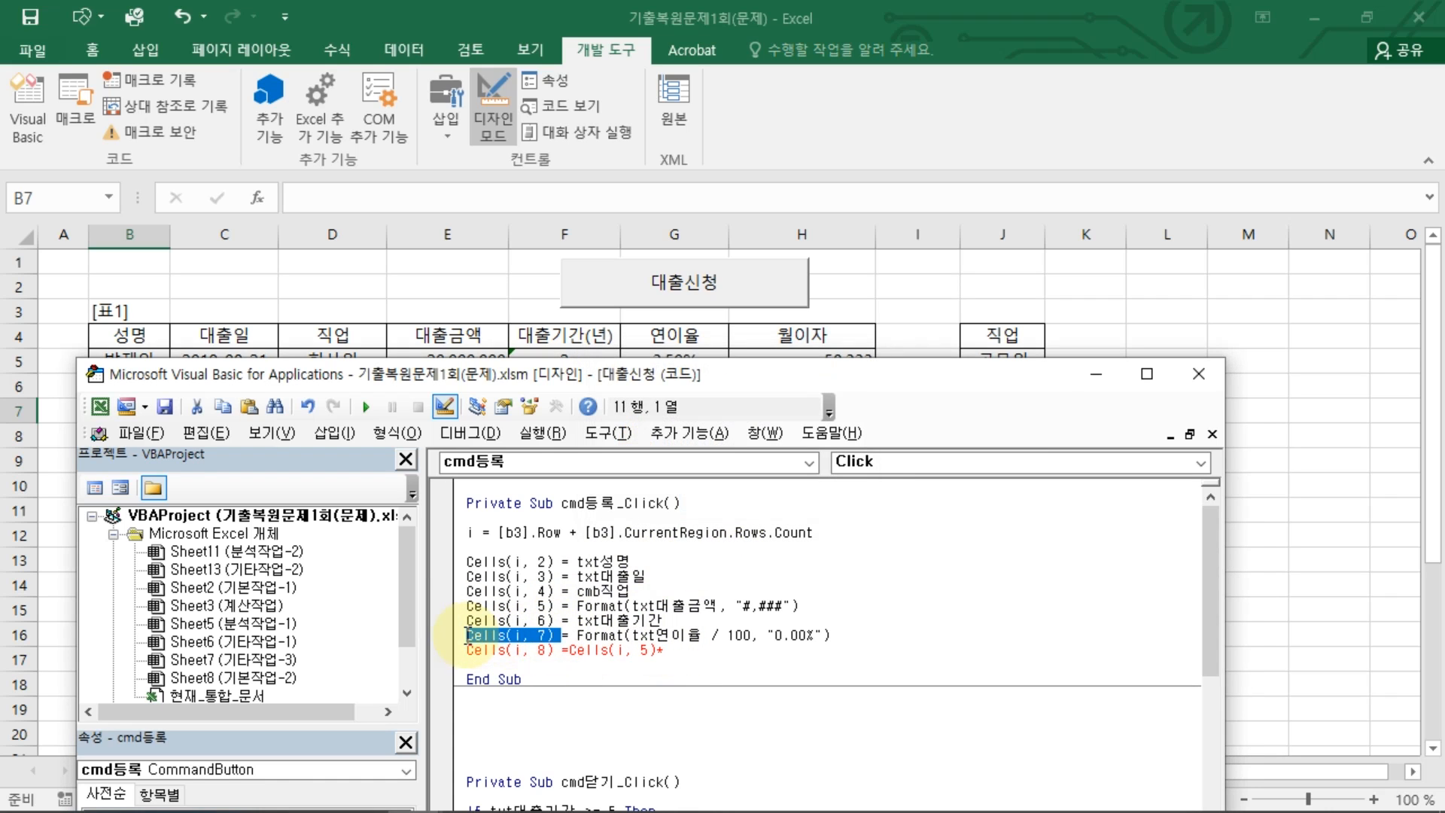
{"action": "key", "text": "ctrl+c"}
{"action": "left_click", "coordinate": [681, 649]}
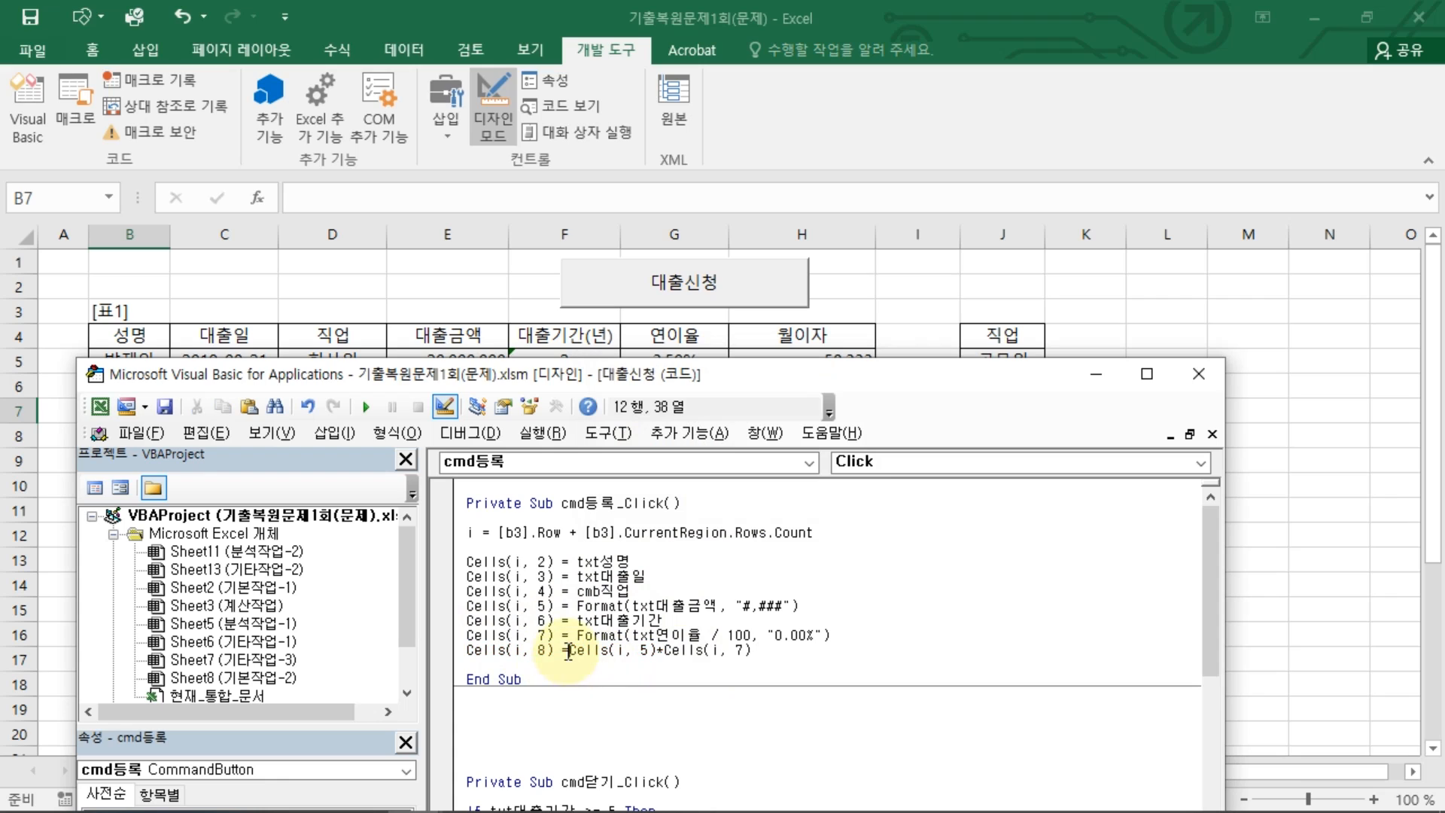
{"action": "key", "text": "ctrl+v"}
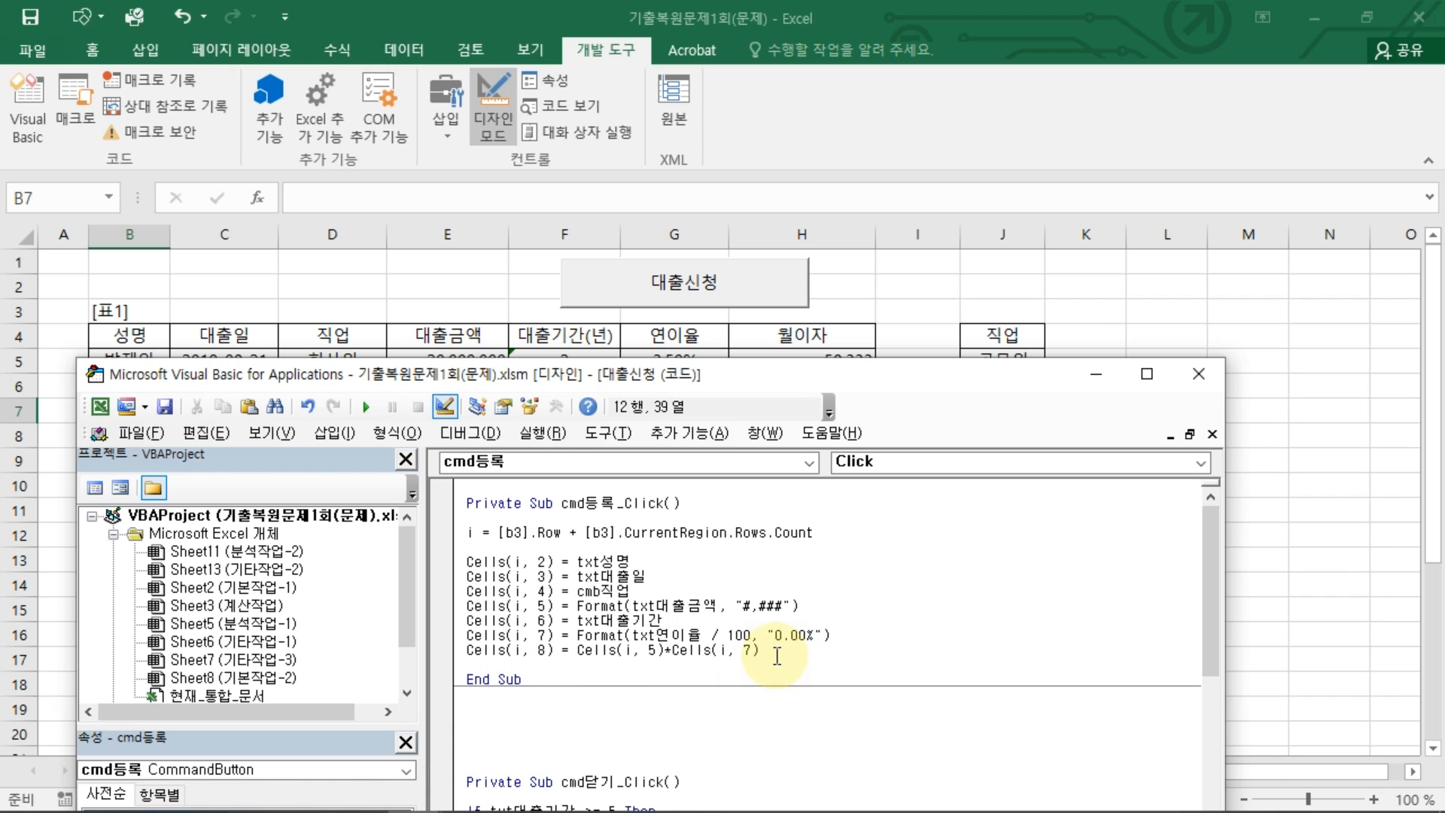
Divide the product in the Cells(i, 8) statement by 12
{"action": "type", "text": "12"}
{"action": "key", "text": "Return"}
{"action": "key", "text": "Return"}
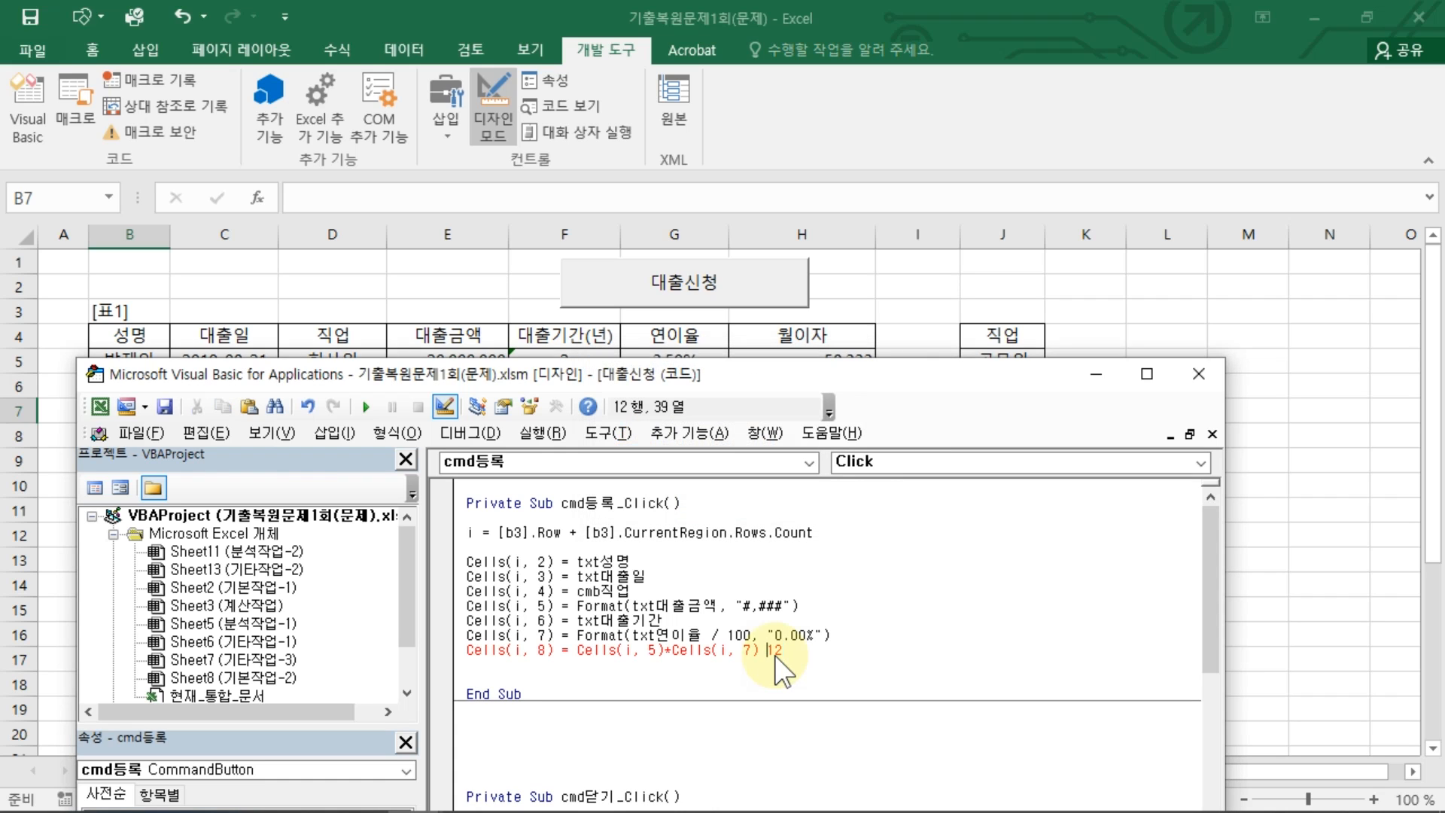
{"action": "type", "text": "/"}
{"action": "key", "text": "Page_Down"}
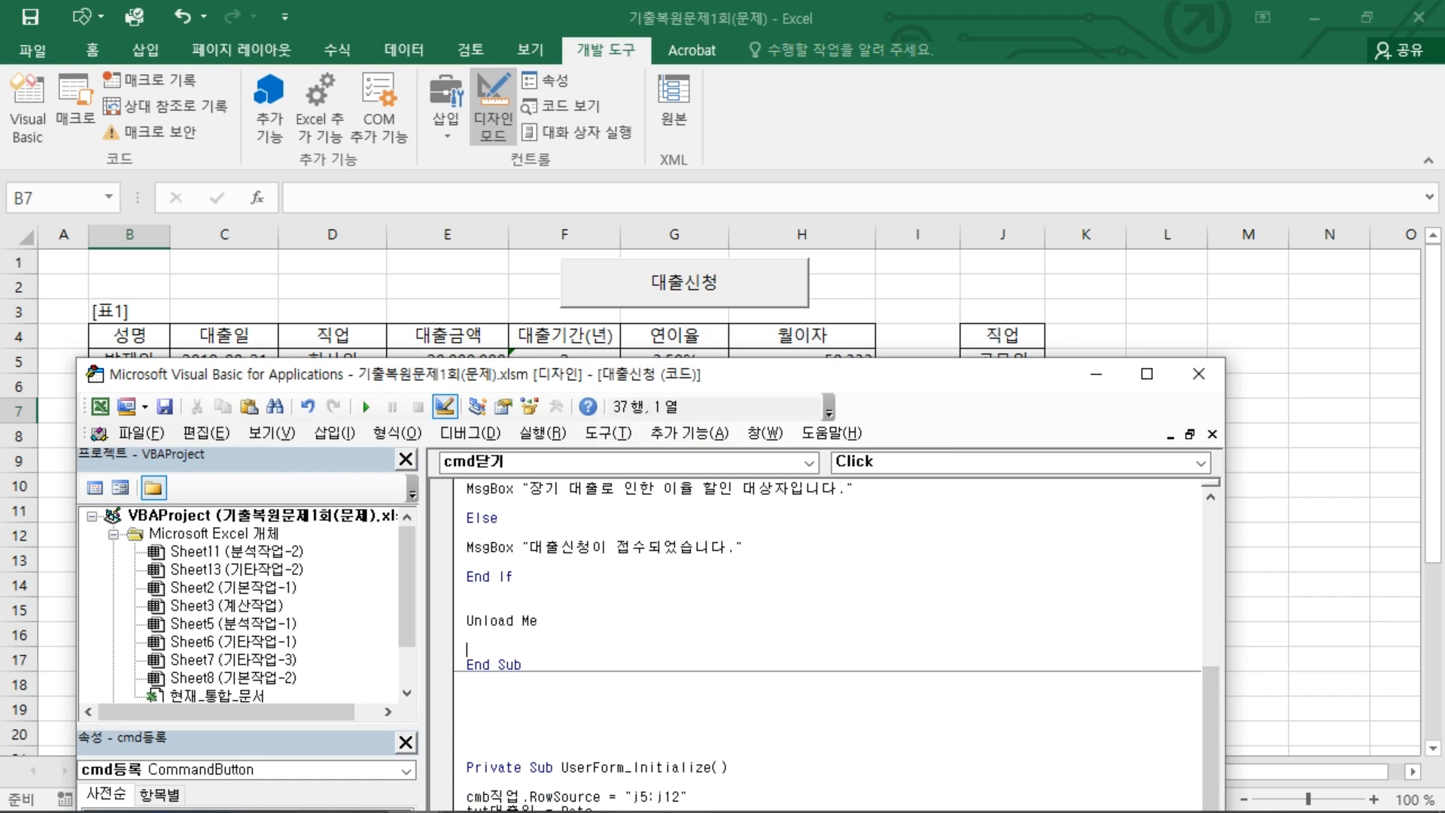
{"action": "scroll", "coordinate": [704, 597], "scroll_direction": "up", "scroll_amount": 2}
{"action": "scroll", "coordinate": [784, 623], "scroll_direction": "down", "scroll_amount": 2}
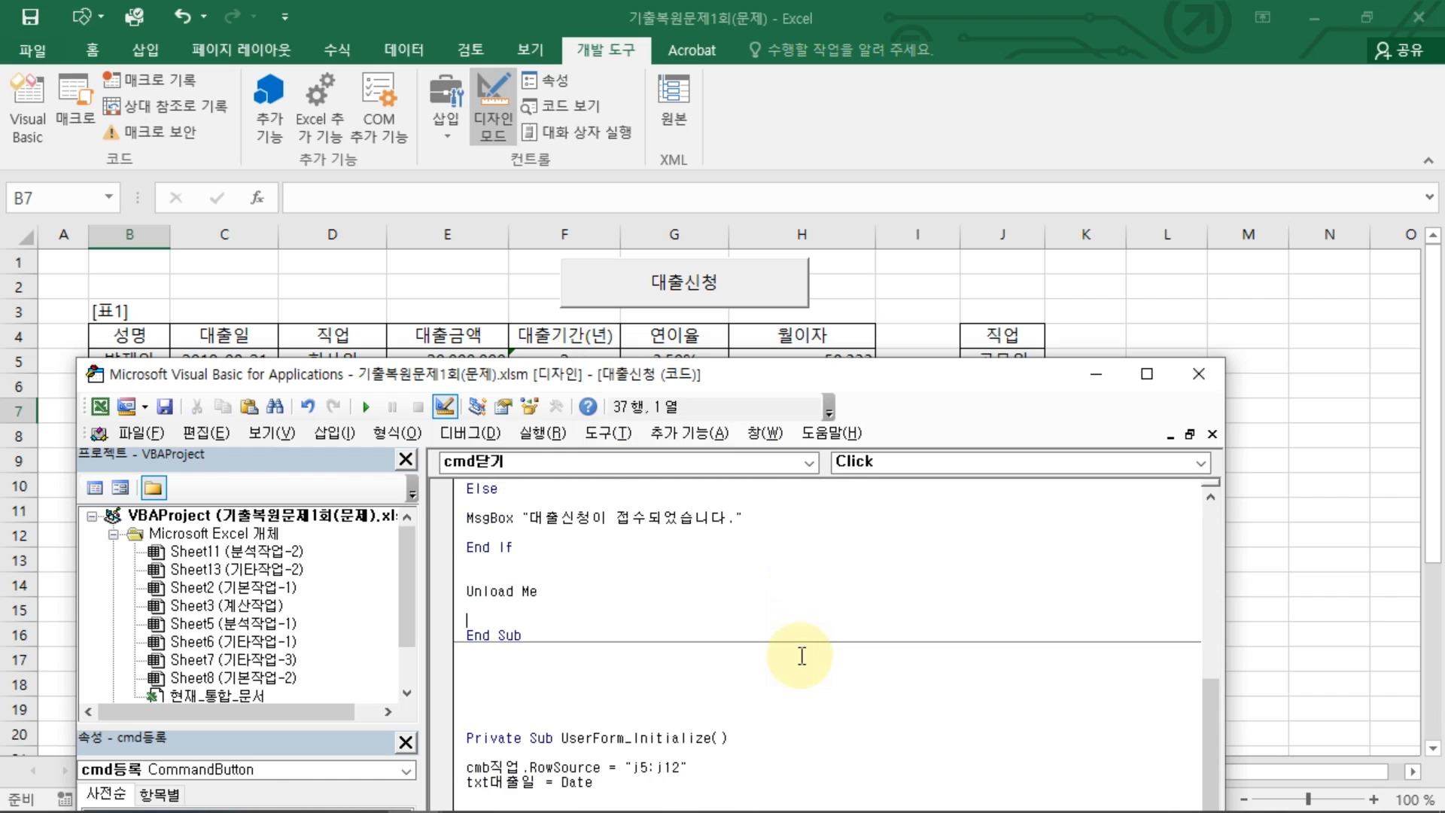
{"action": "scroll", "coordinate": [800, 658], "scroll_direction": "up", "scroll_amount": 2}
{"action": "scroll", "coordinate": [802, 609], "scroll_direction": "up", "scroll_amount": 3}
Insert a Format function with its opening parenthesis before the calculation in the Cells(i, 8) statement
{"action": "left_click", "coordinate": [569, 650]}
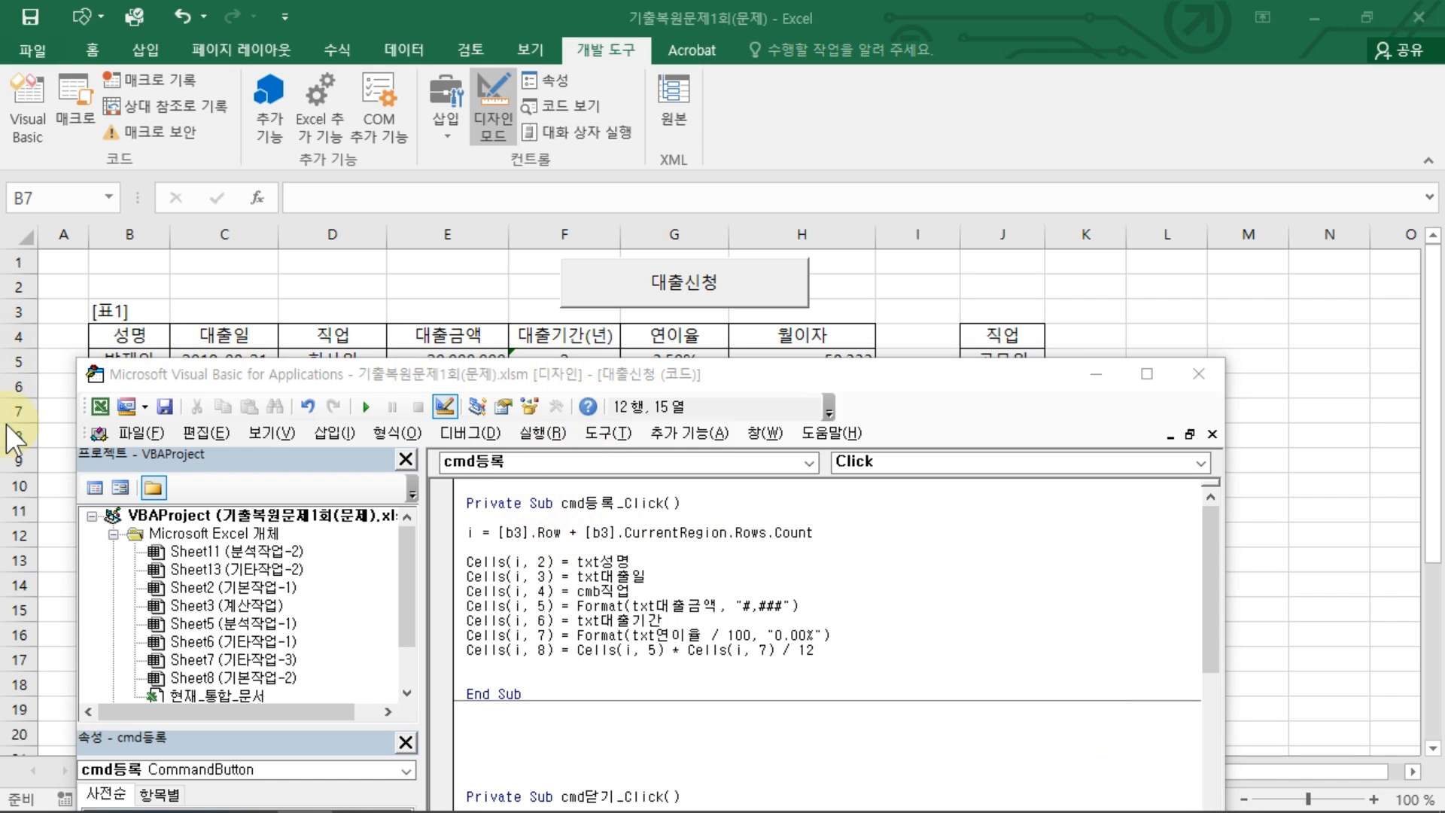
{"action": "left_click", "coordinate": [591, 649]}
{"action": "key", "text": "Right"}
{"action": "key", "text": "Left"}
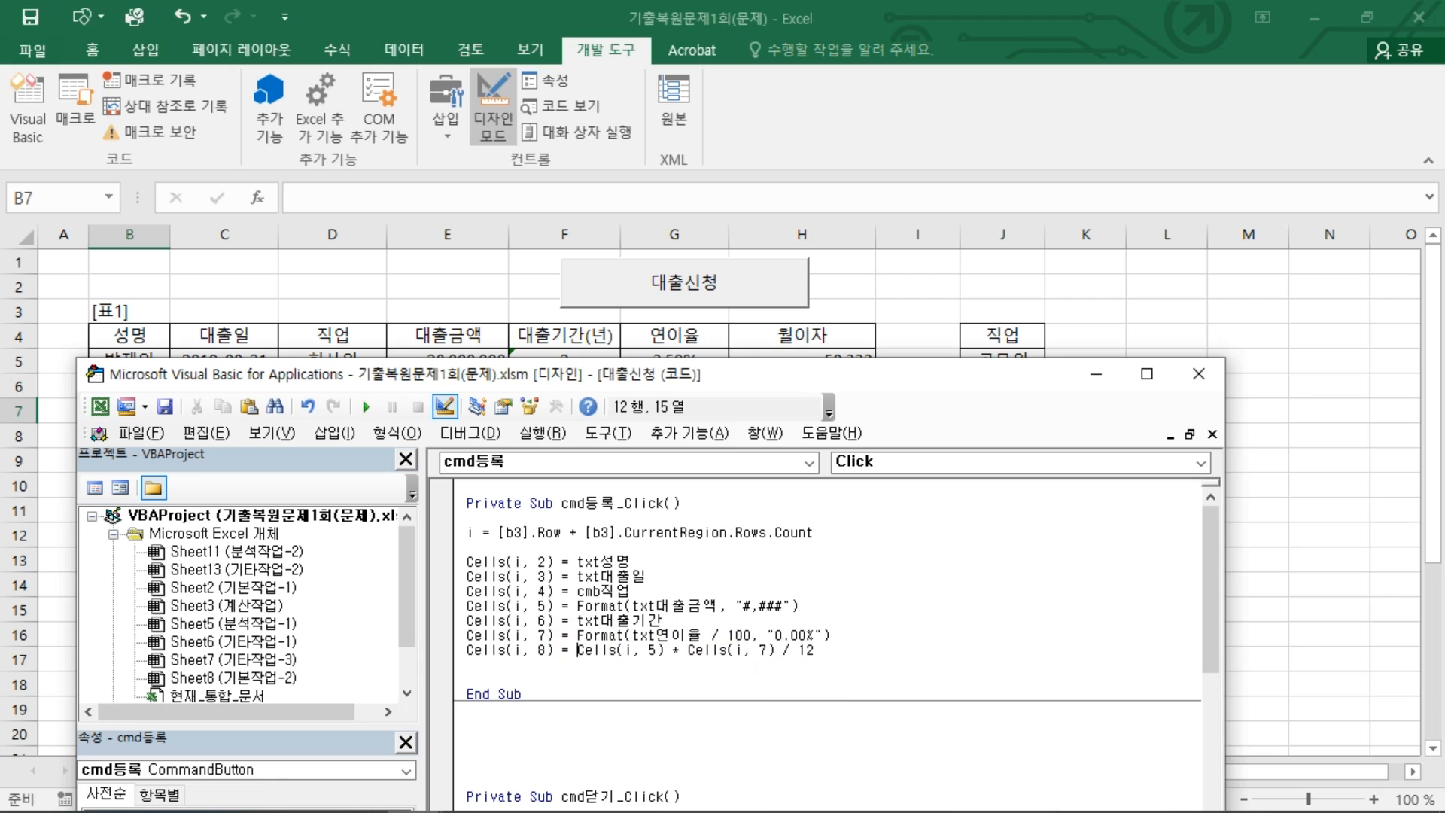
{"action": "type", "text": "fomat"}
{"action": "key", "text": "BackSpace"}
{"action": "key", "text": "BackSpace"}
{"action": "key", "text": "BackSpace"}
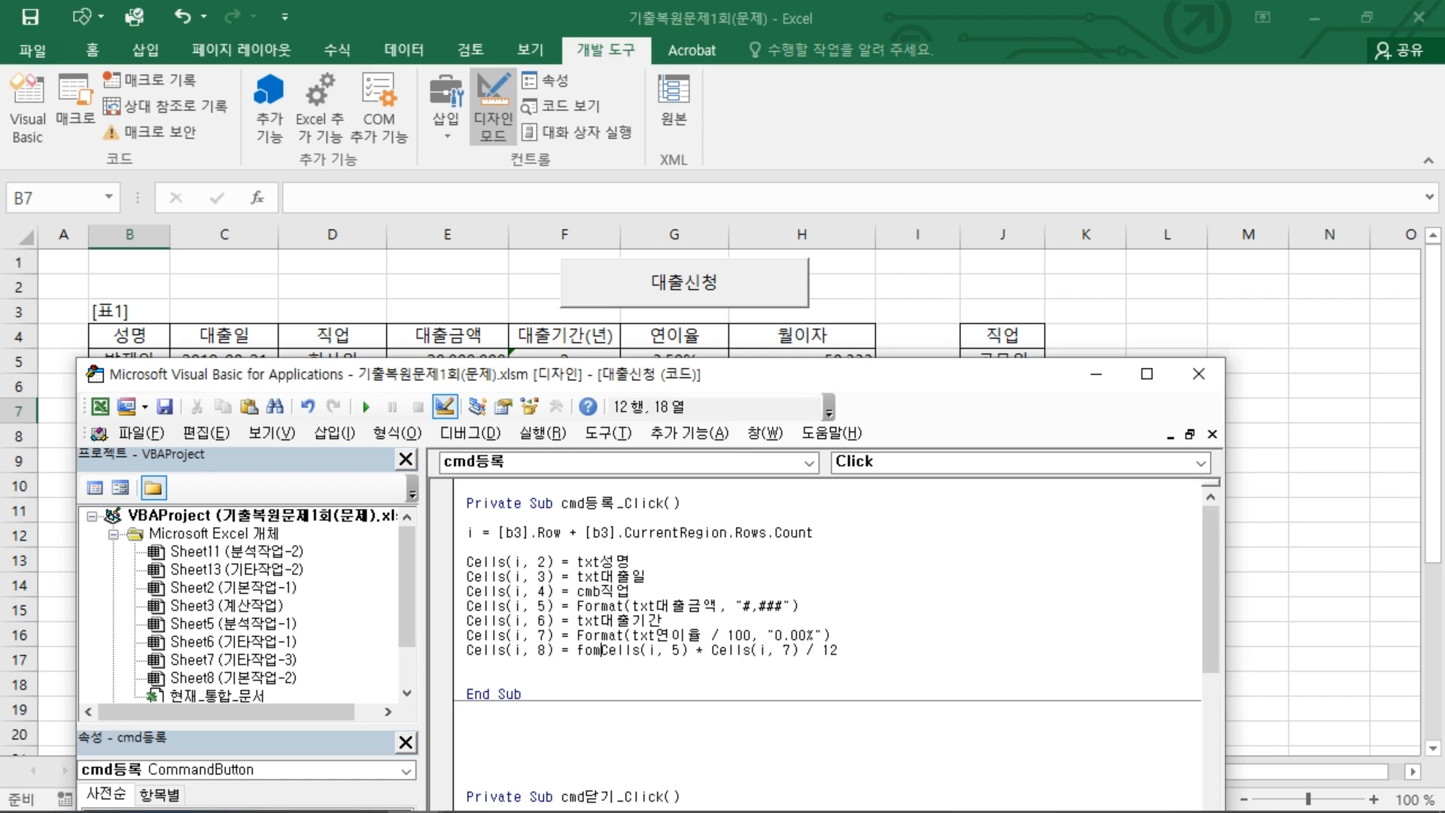
{"action": "type", "text": "rmat("}
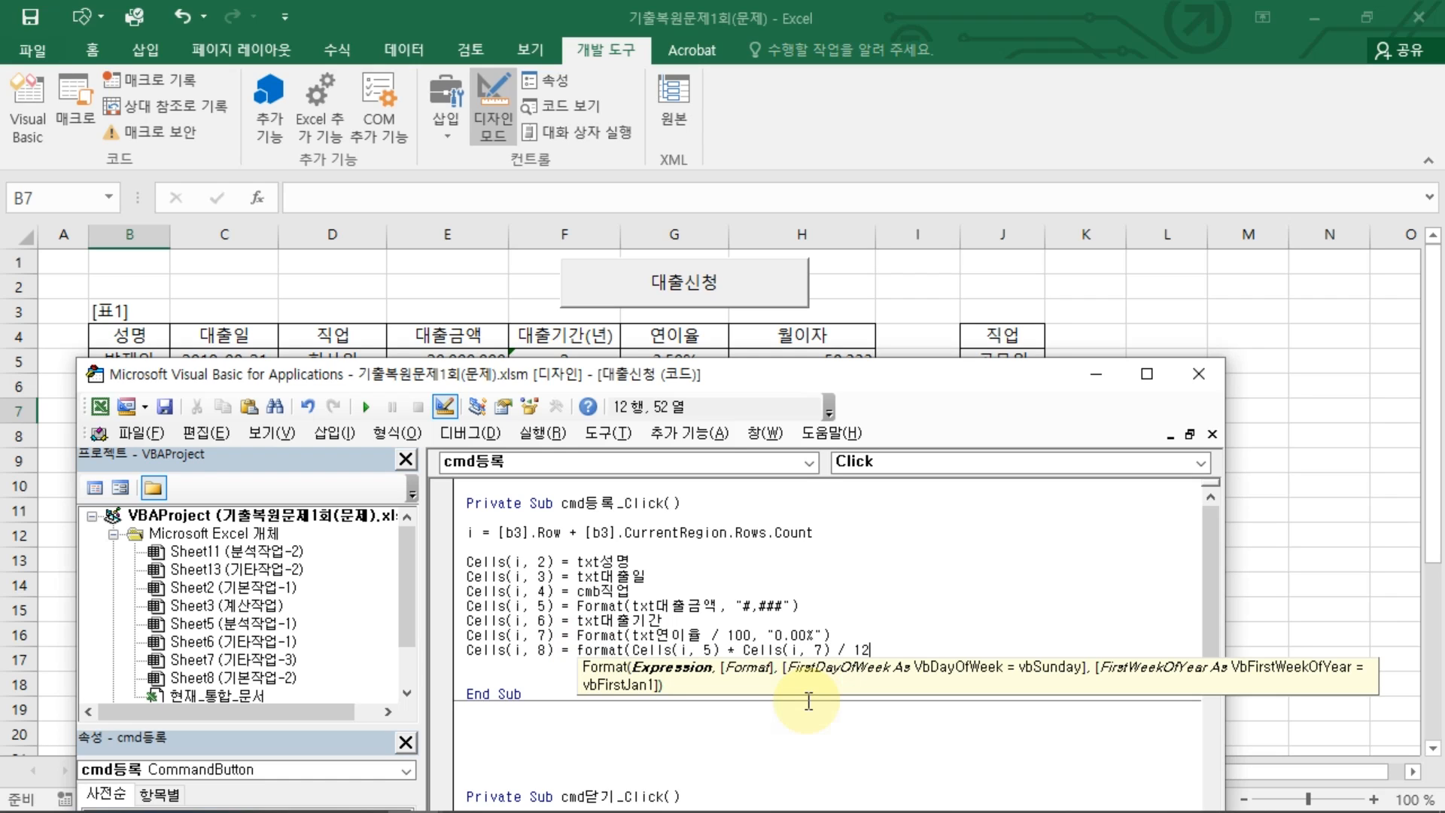
Complete the Cells(i, 8) Format call with the format string "#,###" and remove the extra blank lines below
{"action": "type", "text": ",\""}
{"action": "key", "text": "Return"}
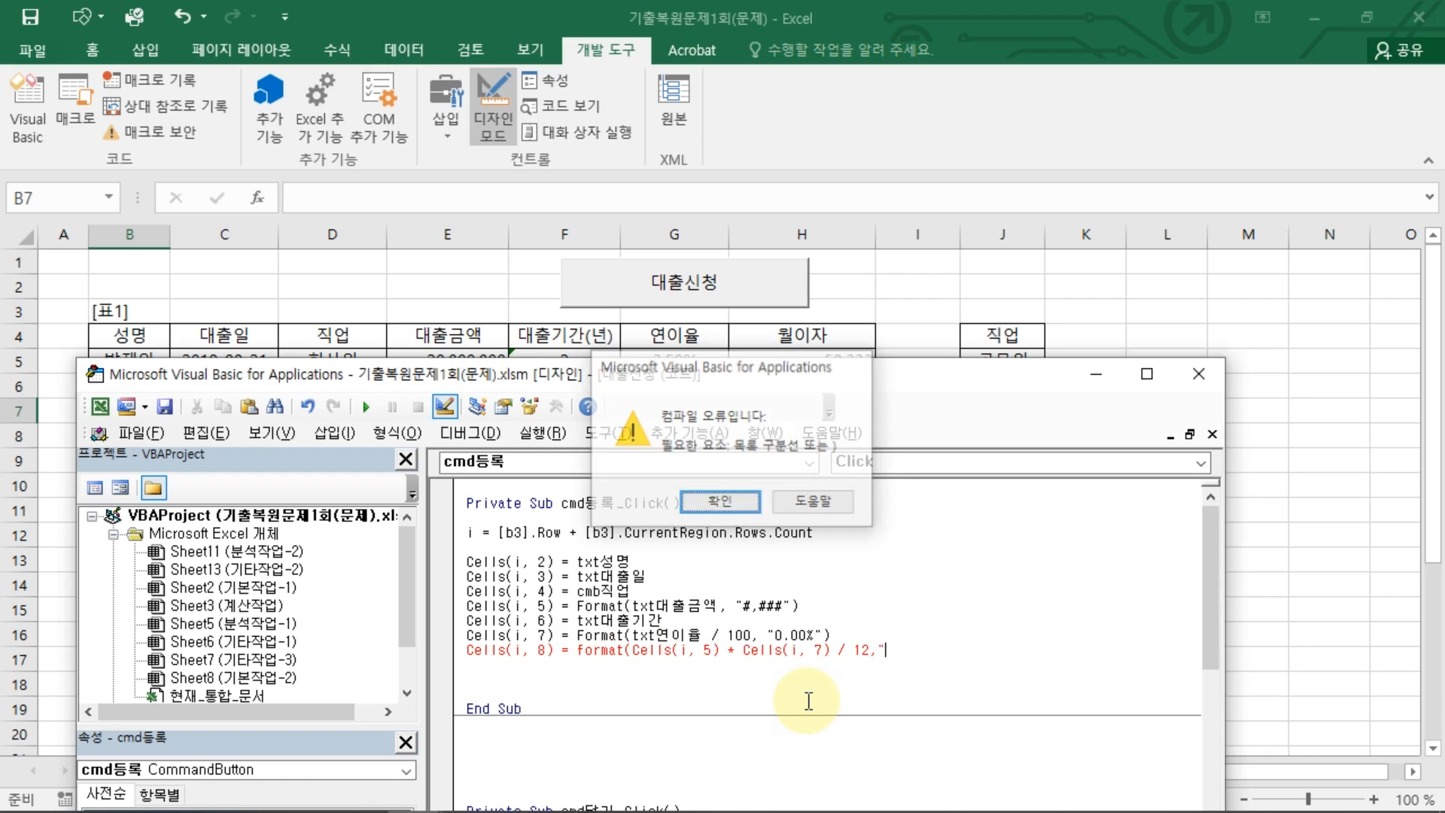
{"action": "key", "text": "Return"}
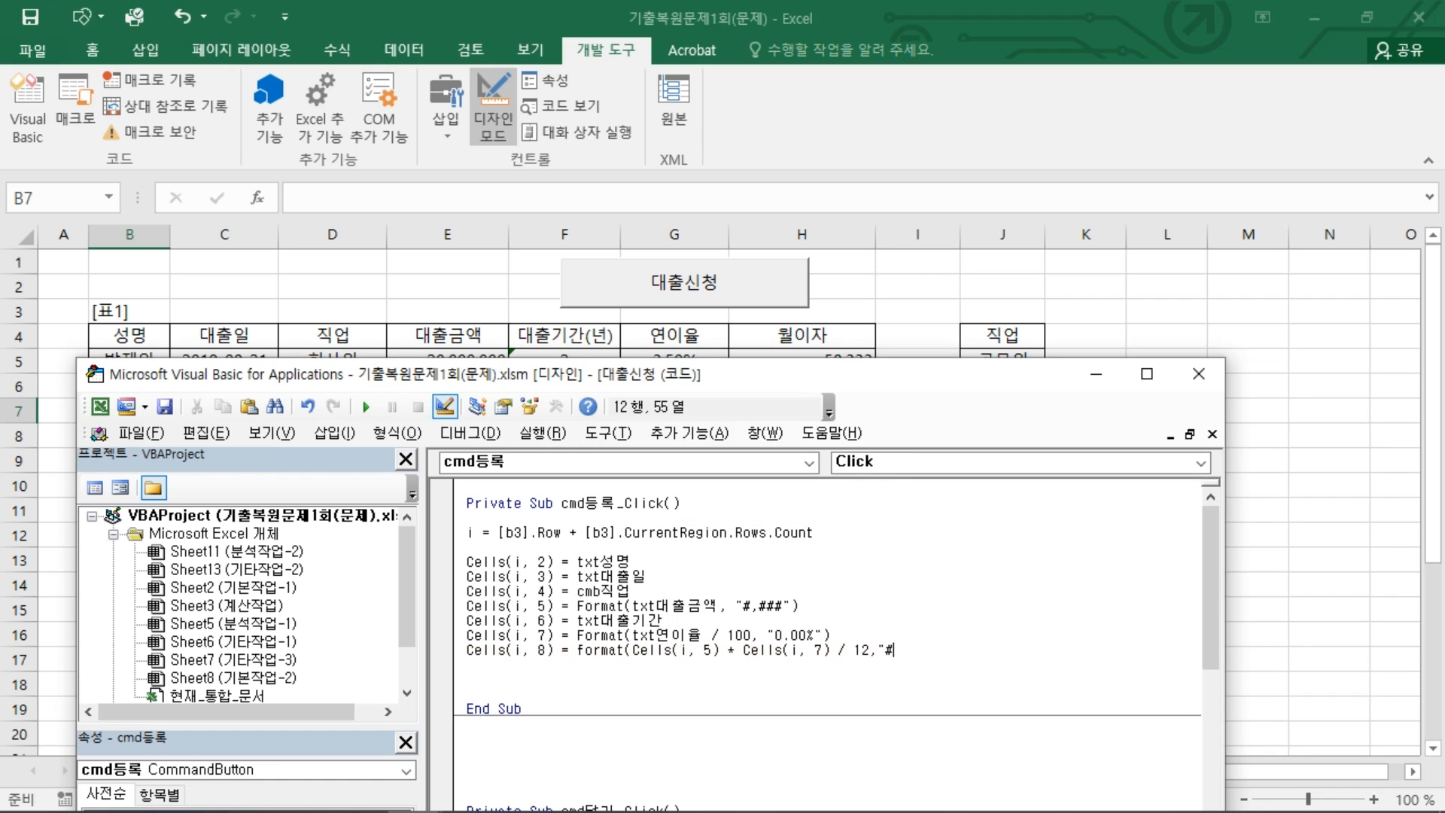
{"action": "type", "text": "#,###\")"}
{"action": "key", "text": "Return"}
{"action": "key", "text": "Delete"}
{"action": "key", "text": "Delete"}
{"action": "key", "text": "Delete"}
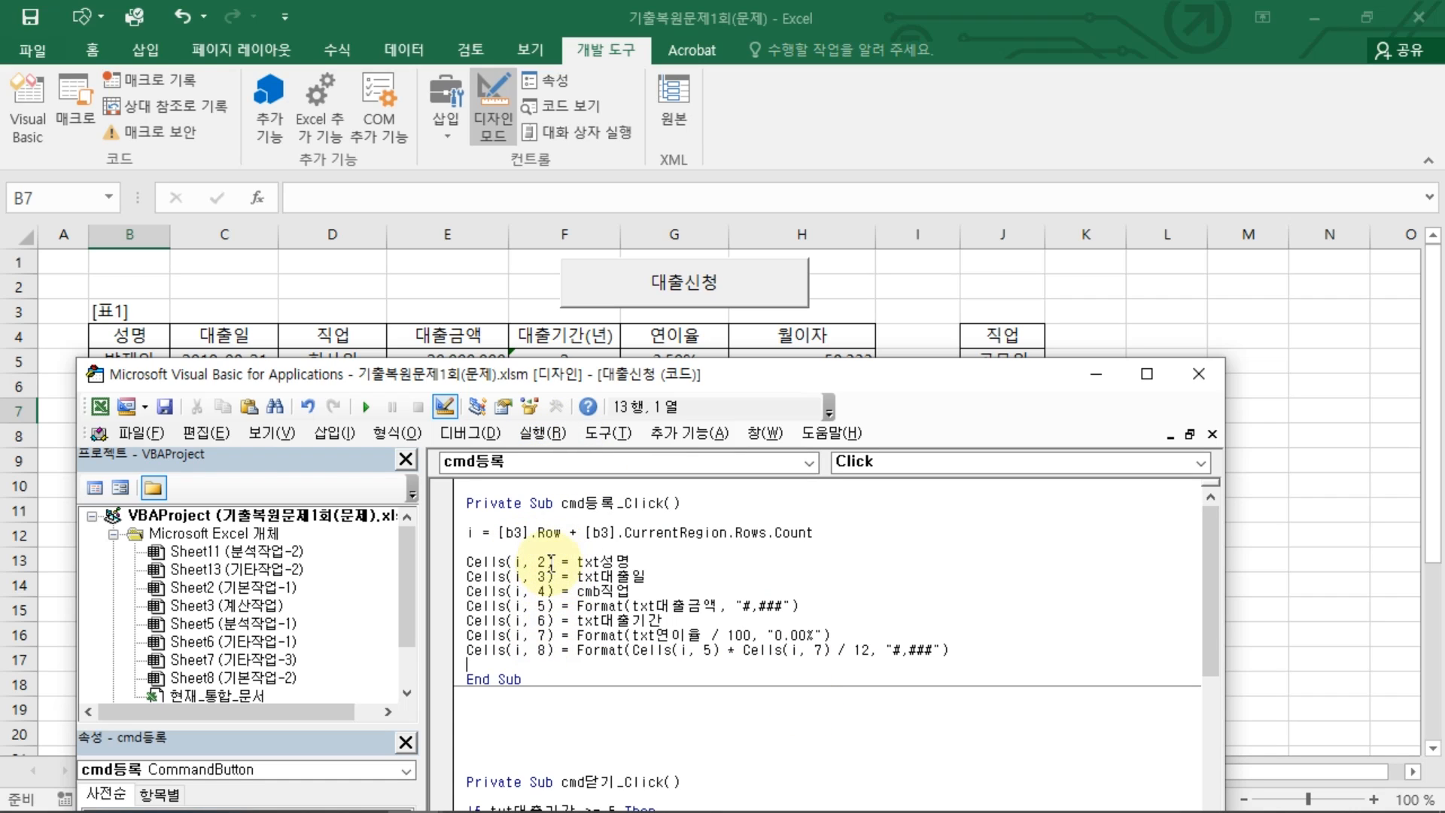
Close the code editor, then leave design mode and open the 대출신청 form from the worksheet
{"action": "left_click_drag", "start_coordinate": [482, 562], "coordinate": [945, 652]}
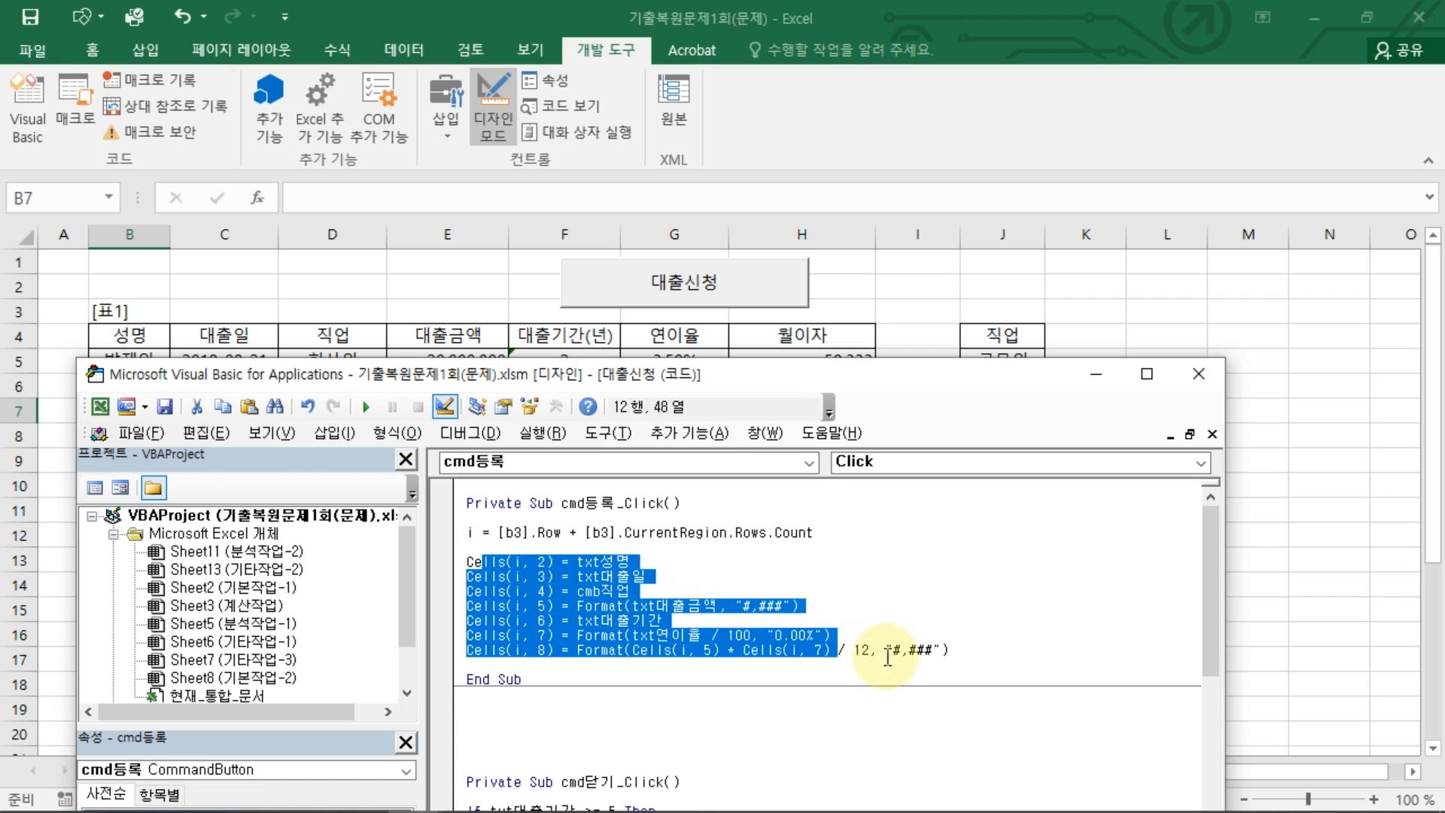
{"action": "left_click", "coordinate": [995, 648]}
{"action": "left_click", "coordinate": [1190, 387]}
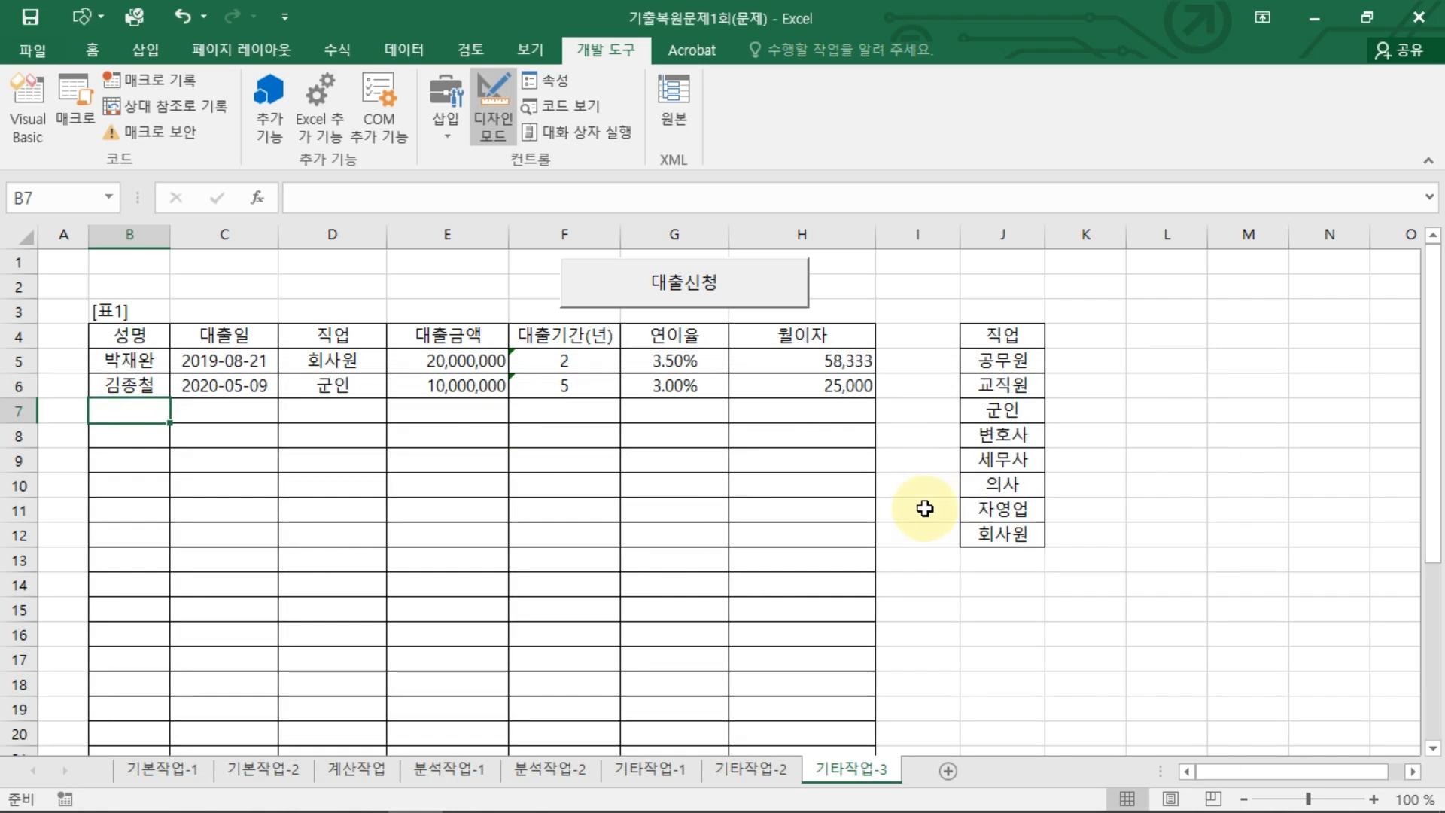
{"action": "left_click", "coordinate": [926, 509]}
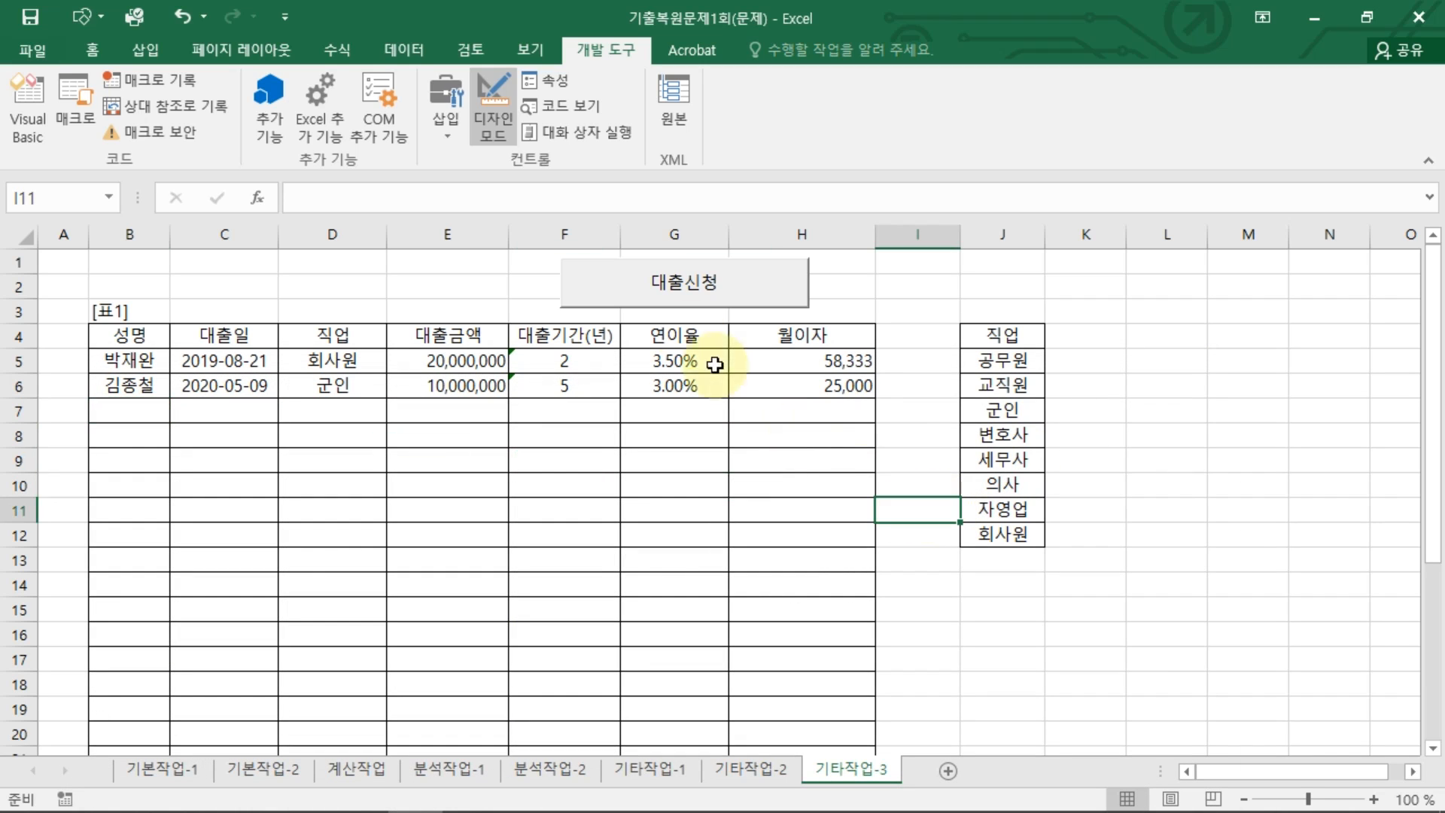
{"action": "left_click", "coordinate": [473, 120]}
{"action": "left_click", "coordinate": [745, 295]}
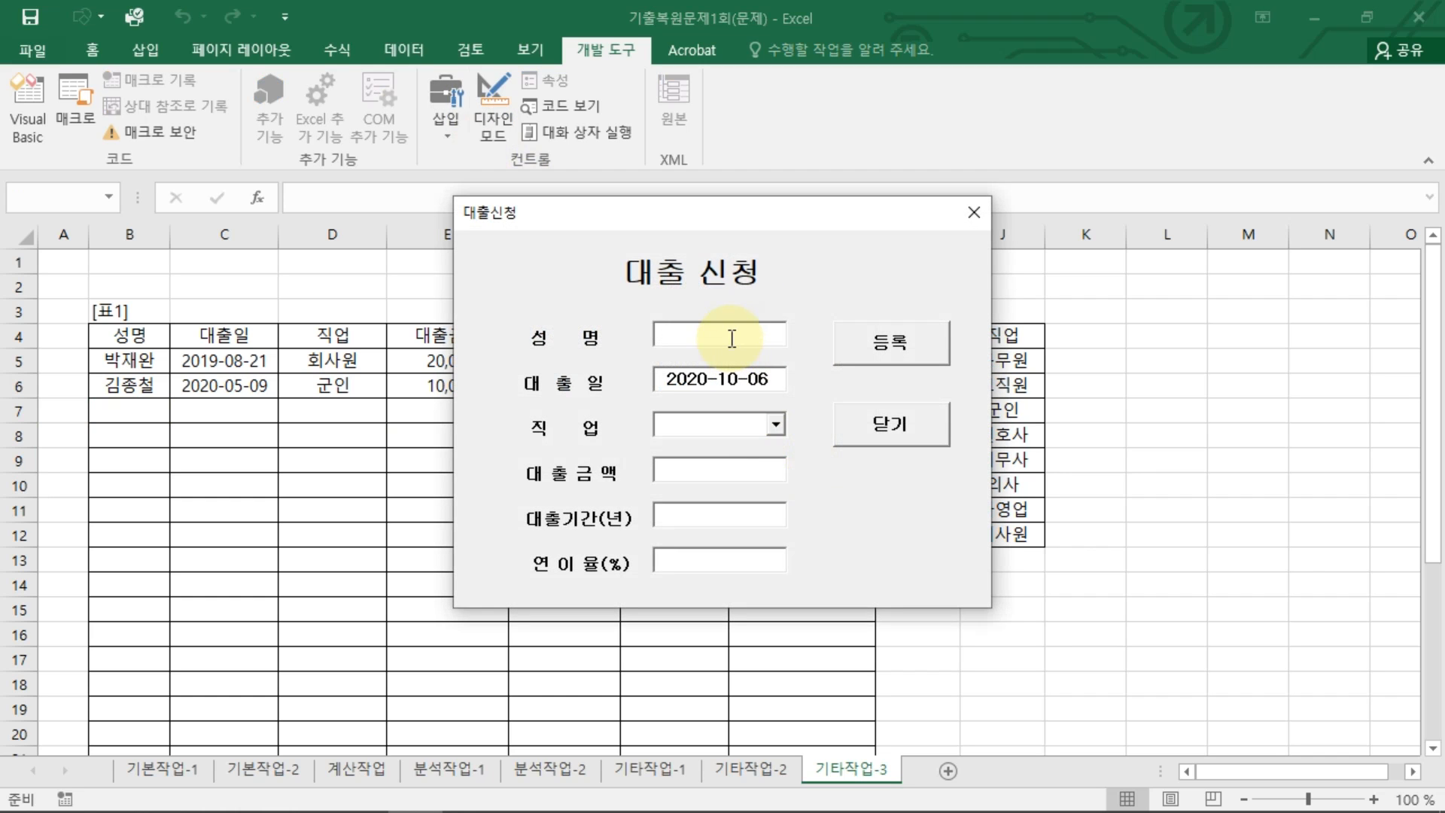
Enter the applicant's name in 성명 and choose 변호사 as the 직업 on the form
{"action": "type", "text": "ghd"}
{"action": "key", "text": "BackSpace"}
{"action": "key", "text": "BackSpace"}
{"action": "key", "text": "Hangul"}
{"action": "type", "text": "홍길동"}
{"action": "left_click", "coordinate": [775, 423]}
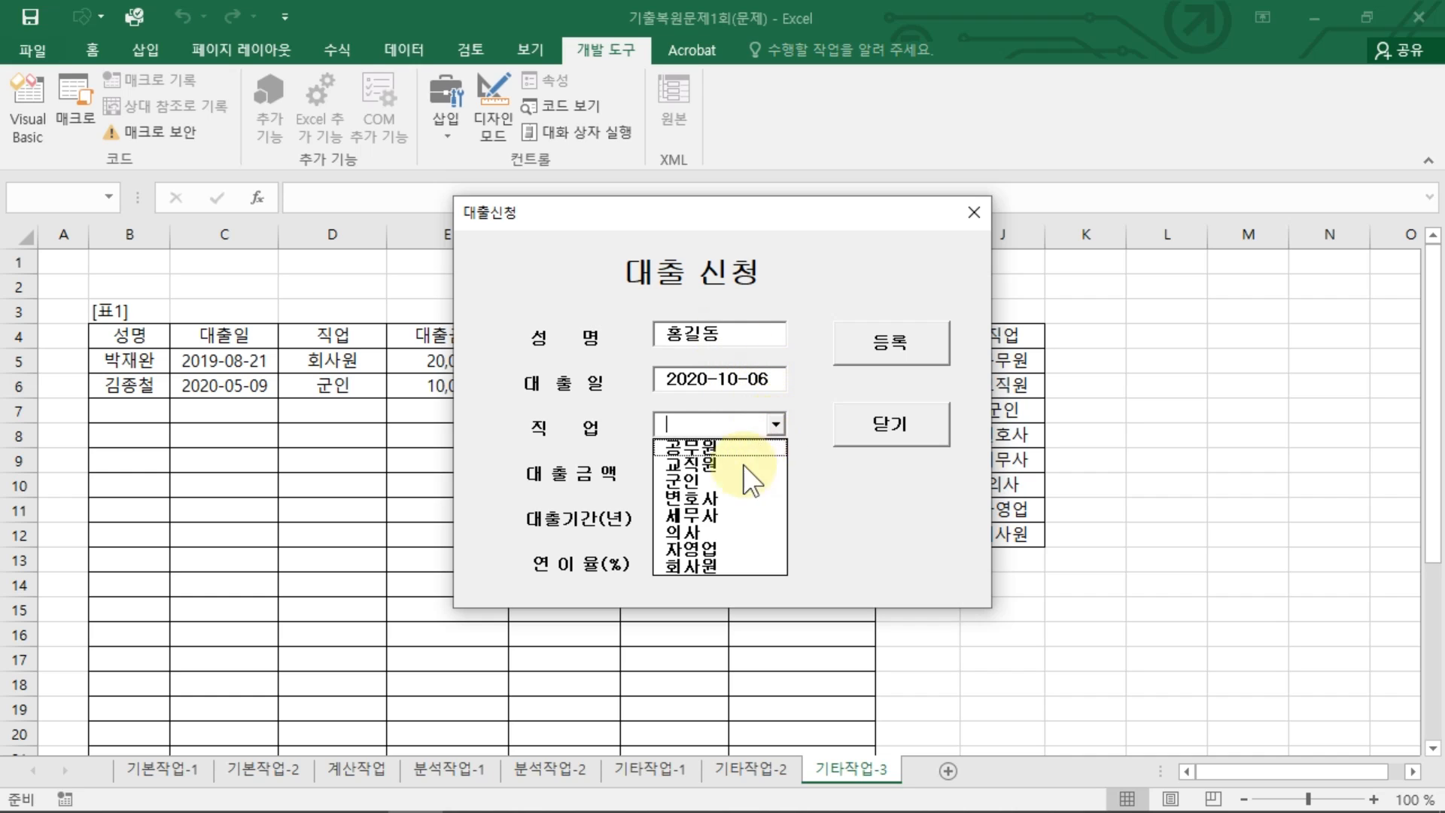
{"action": "left_click", "coordinate": [713, 500]}
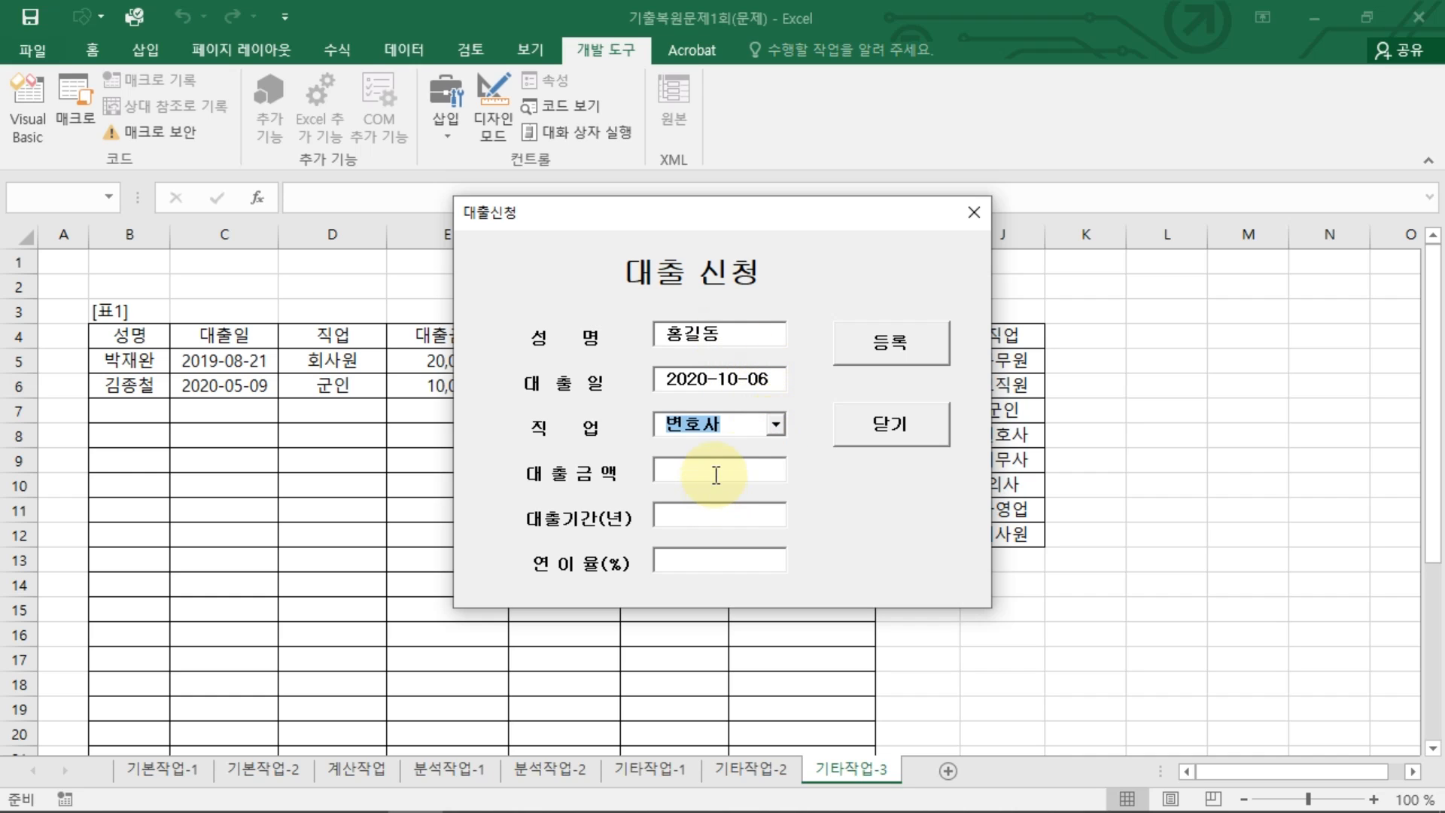
Enter 10000000 as 대출금액, 5 as 대출기간(년) and 4 as 연이율(%), and register the record
{"action": "left_click", "coordinate": [717, 475]}
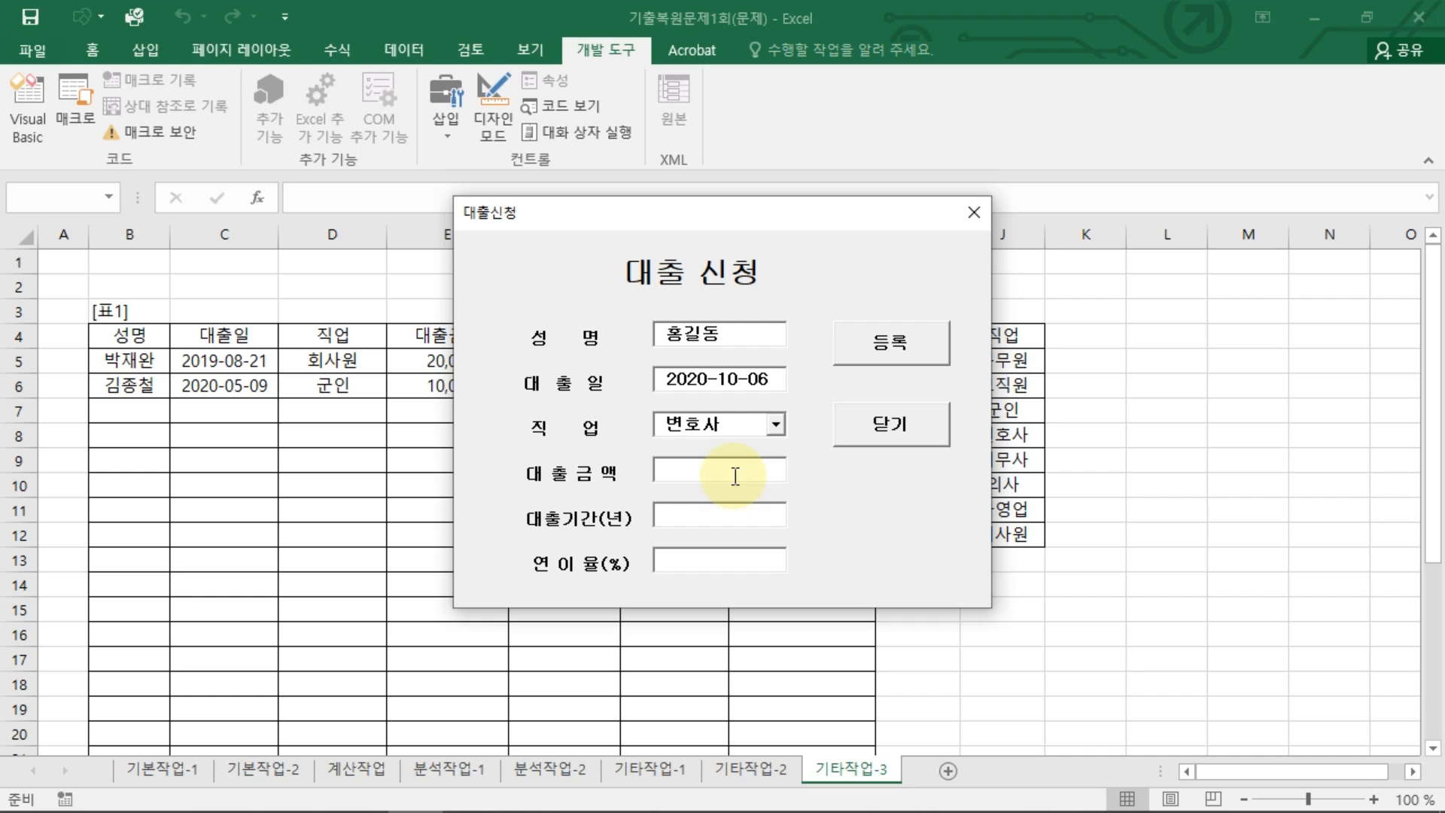
{"action": "type", "text": "10000000"}
{"action": "left_click", "coordinate": [873, 352]}
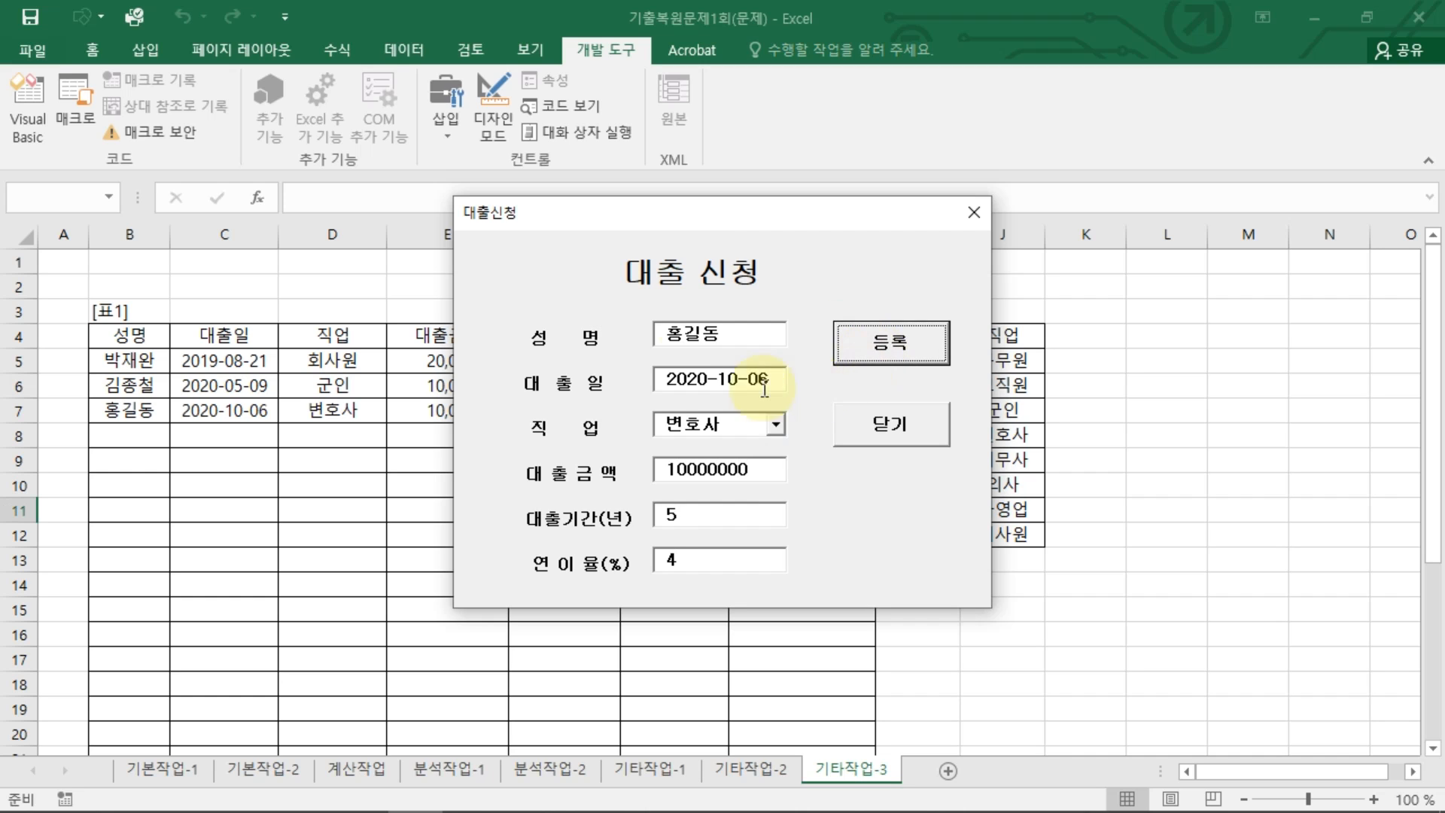
Move the form away from the table and check the new record's 대출금액, 대출기간, 연이율 and 월이자 values
{"action": "mouse_move", "coordinate": [711, 219]}
{"action": "left_mouse_down"}
{"action": "mouse_move", "coordinate": [977, 499]}
{"action": "mouse_move", "coordinate": [894, 463]}
{"action": "left_mouse_up"}
{"action": "key", "text": "ctrl+2"}
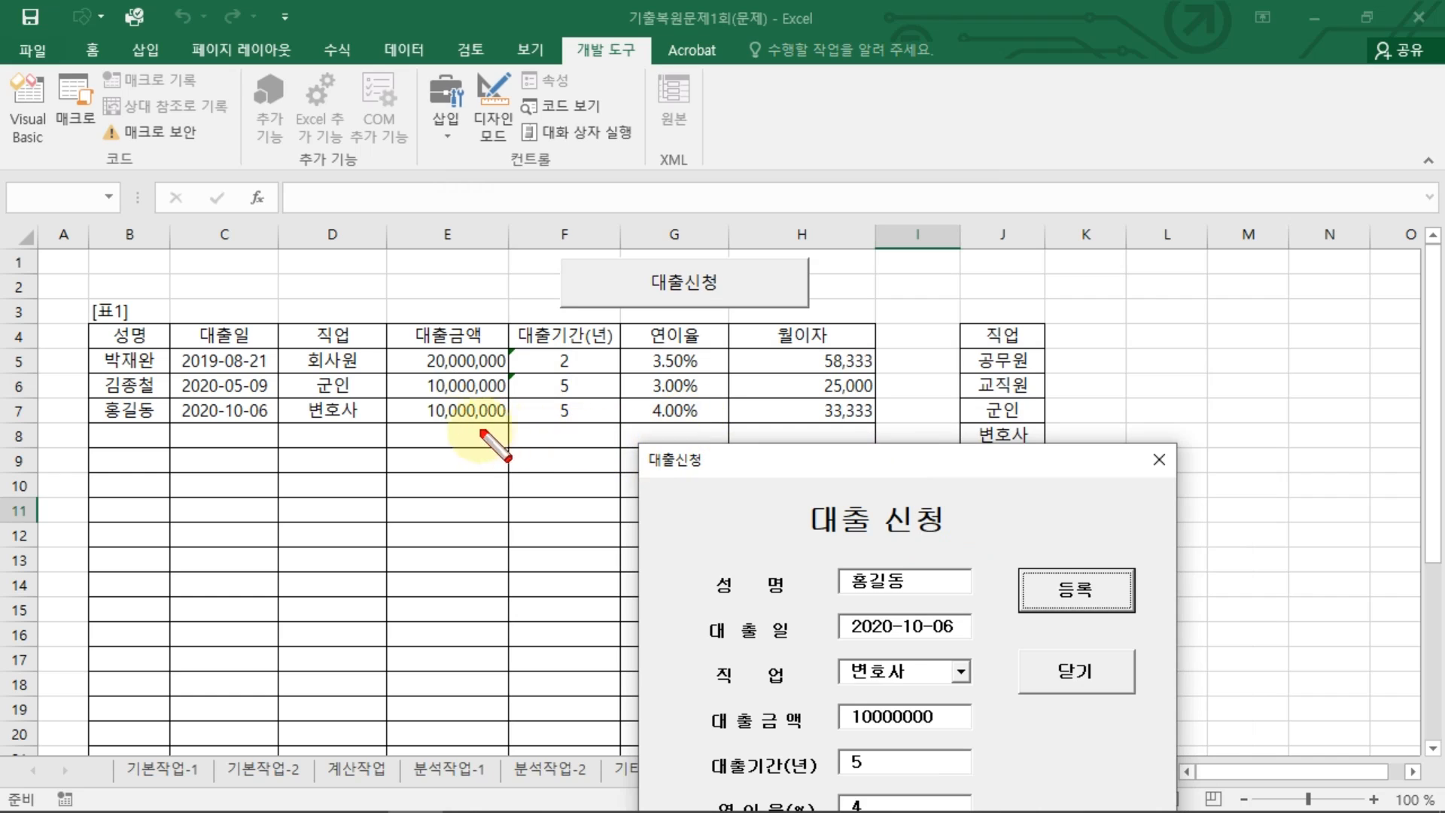
{"action": "left_click_drag", "start_coordinate": [418, 421], "coordinate": [696, 421]}
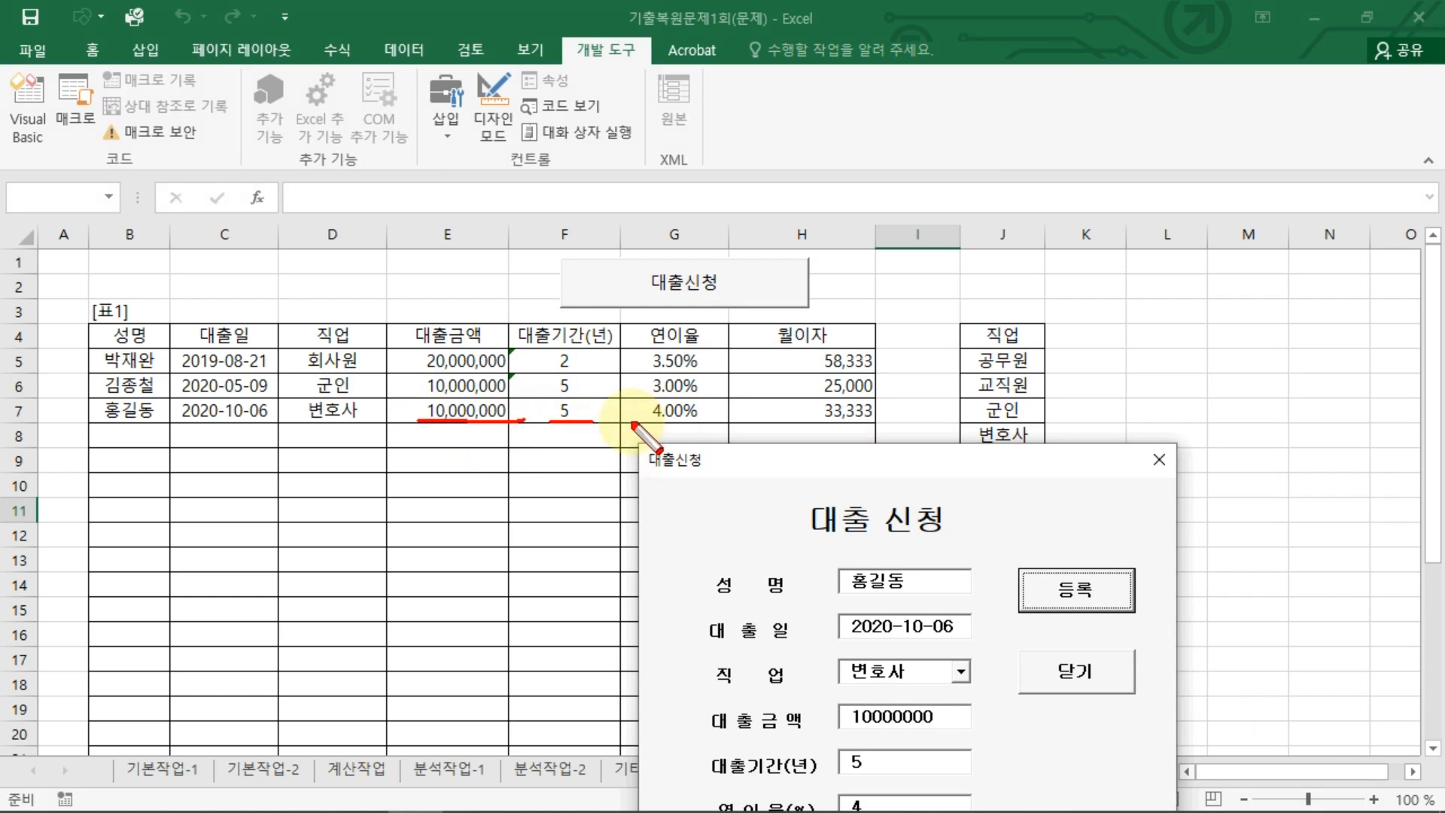
{"action": "left_click", "coordinate": [790, 423]}
{"action": "left_click_drag", "start_coordinate": [864, 427], "coordinate": [890, 426]}
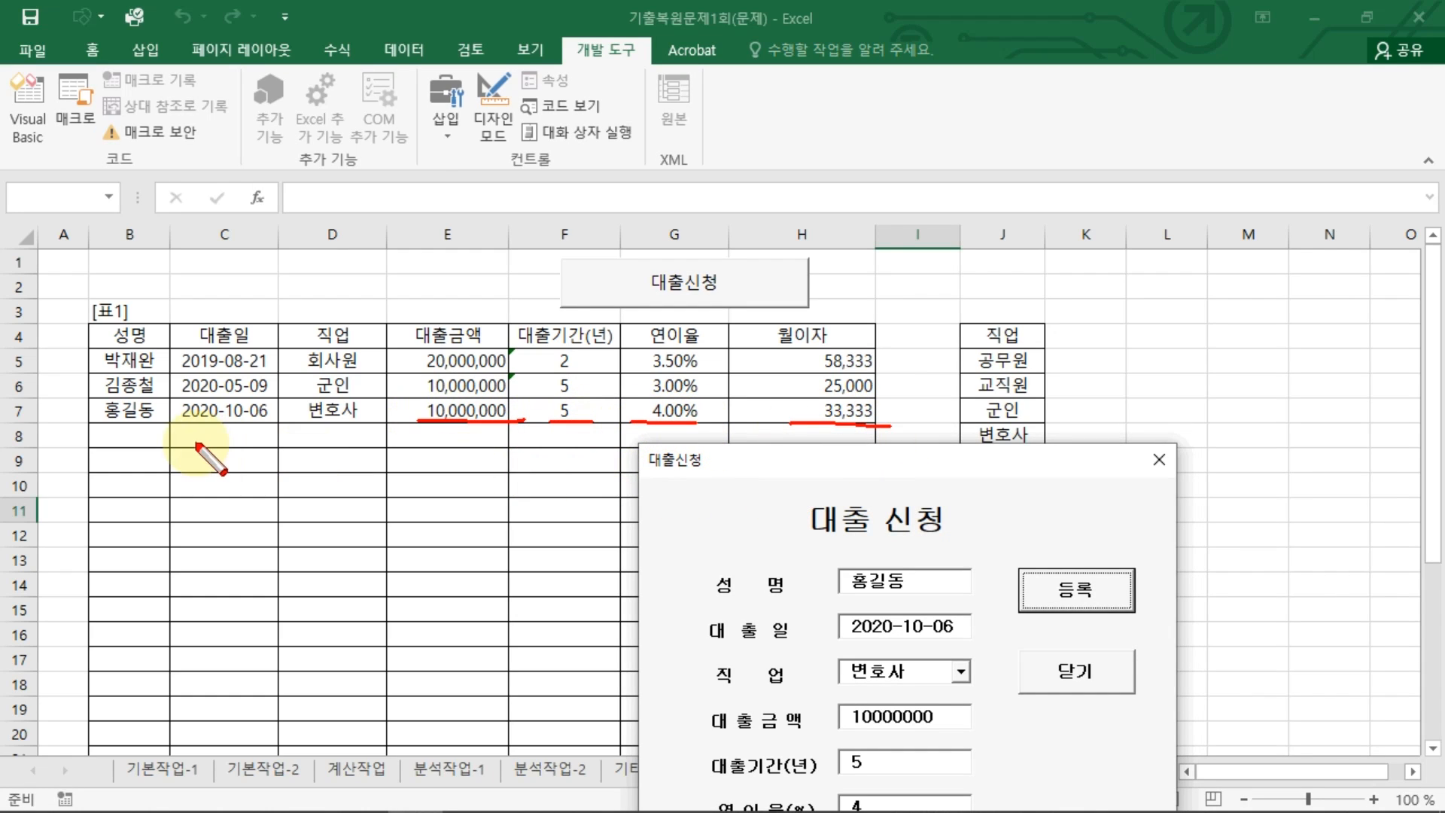
{"action": "mouse_move", "coordinate": [147, 427]}
{"action": "left_mouse_down"}
{"action": "mouse_move", "coordinate": [877, 428]}
{"action": "mouse_move", "coordinate": [823, 162]}
{"action": "left_mouse_up"}
{"action": "key", "text": "Escape"}
Close the 대출신청 form with its 닫기 command and acknowledge the message box
{"action": "left_click", "coordinate": [959, 371]}
{"action": "key", "text": "ctrl+2"}
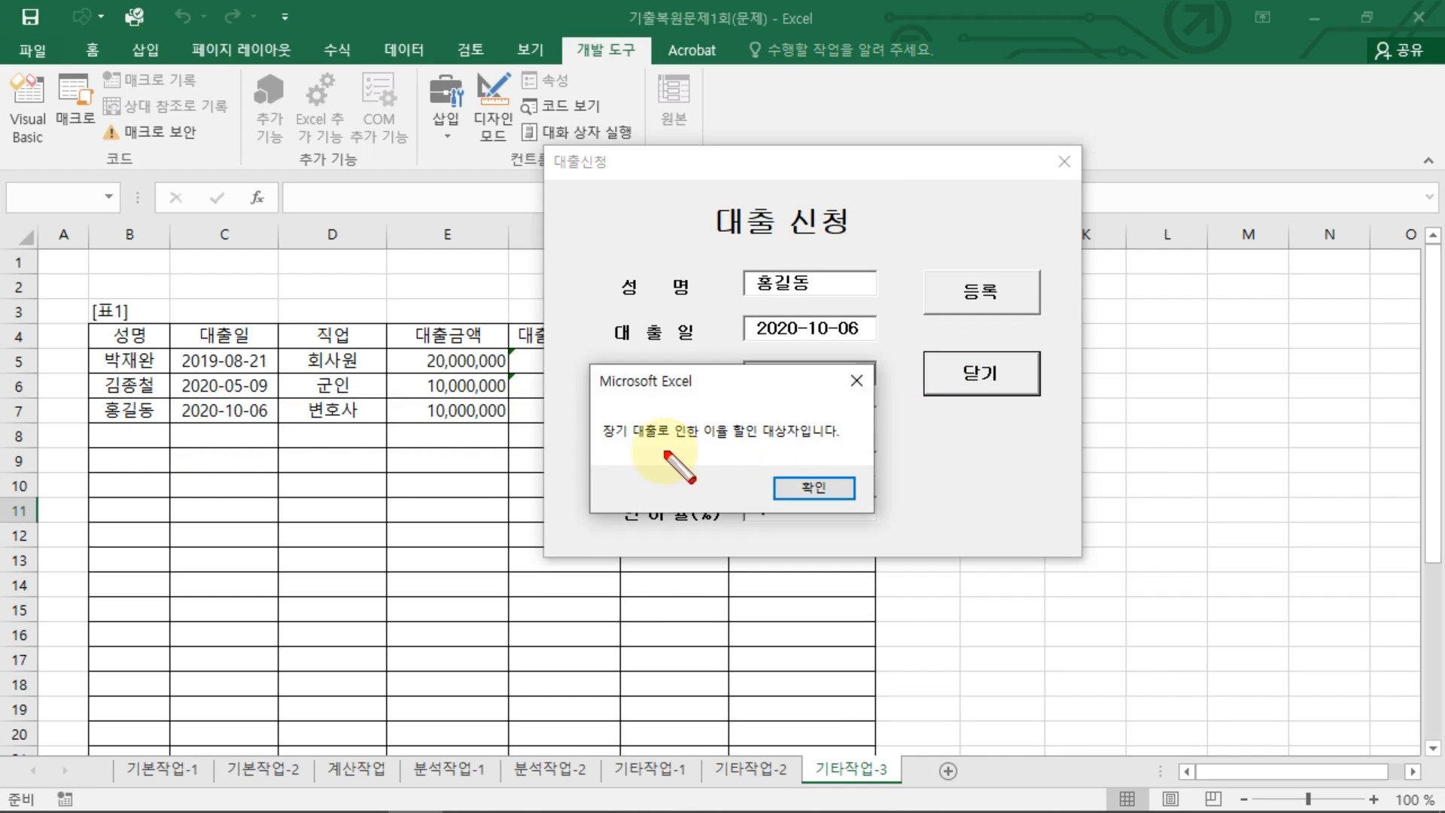
{"action": "mouse_move", "coordinate": [615, 452]}
{"action": "left_mouse_down"}
{"action": "mouse_move", "coordinate": [589, 413]}
{"action": "mouse_move", "coordinate": [869, 410]}
{"action": "mouse_move", "coordinate": [608, 447]}
{"action": "left_mouse_up"}
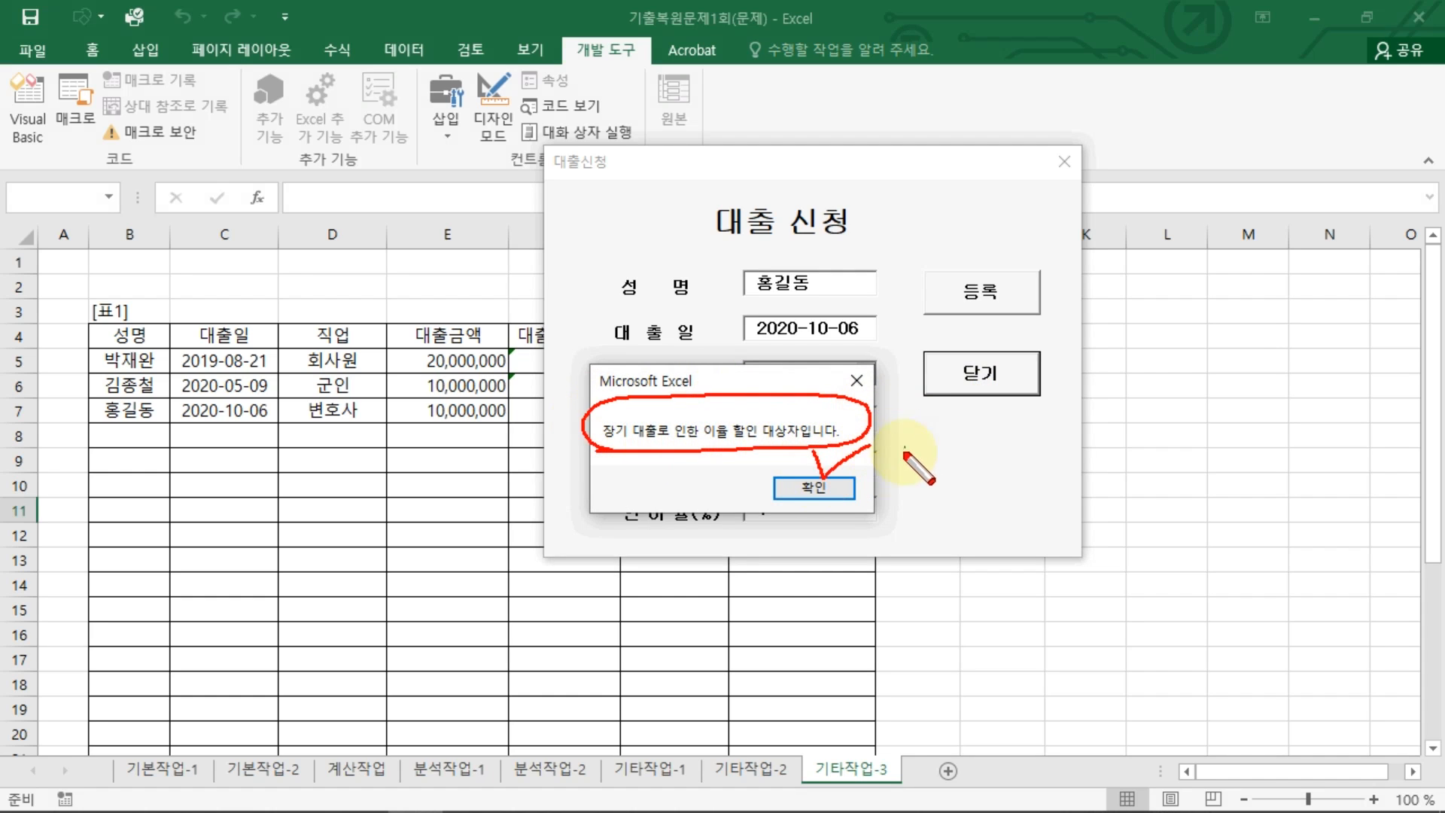
{"action": "key", "text": "Escape"}
{"action": "left_click", "coordinate": [828, 489]}
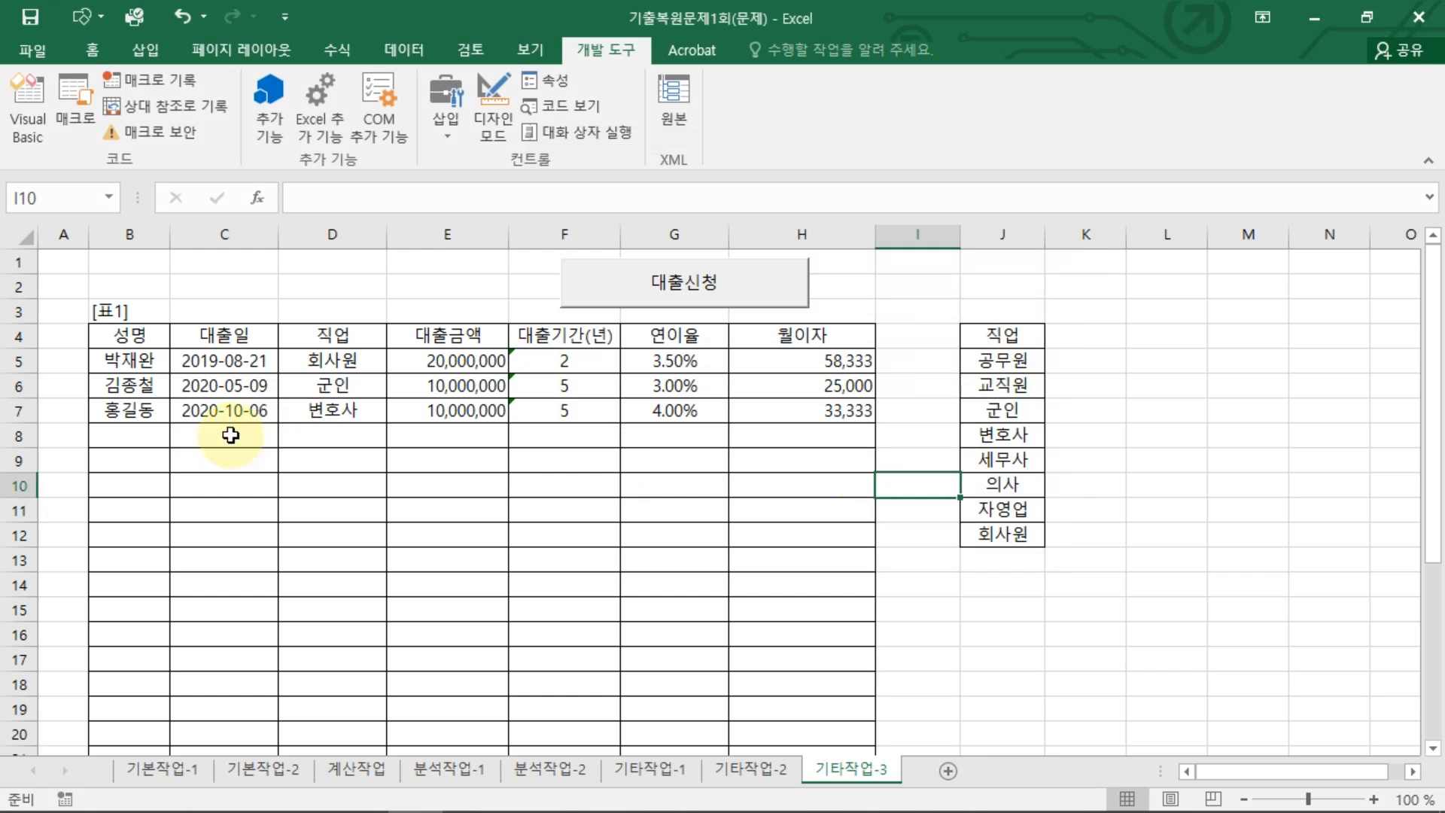
Clear the test record from the table by deleting the contents of B7:H8
{"action": "left_click_drag", "start_coordinate": [130, 410], "coordinate": [821, 427]}
{"action": "key", "text": "Delete"}
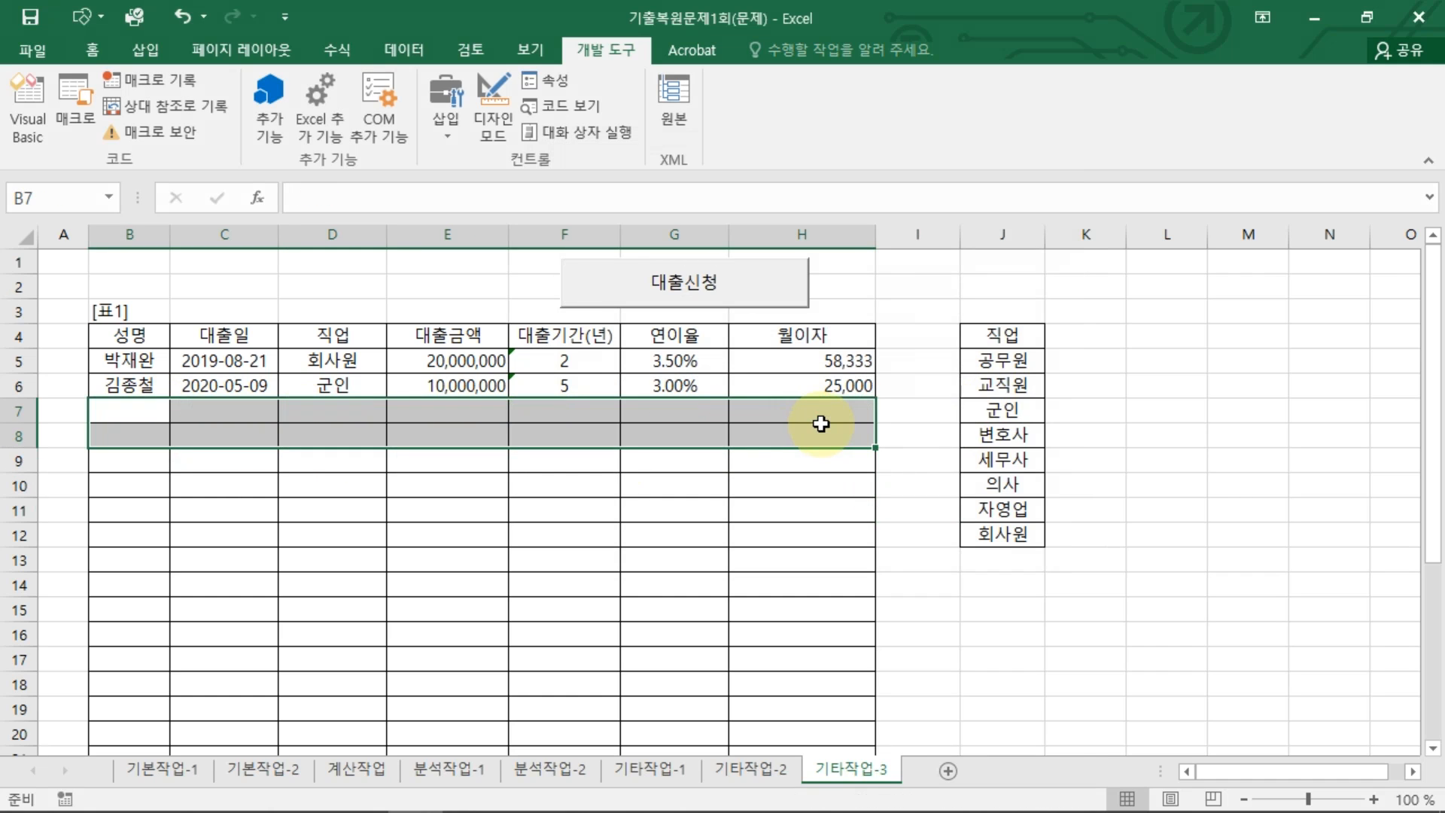
{"action": "left_click", "coordinate": [1227, 485]}
{"action": "left_click", "coordinate": [1087, 494]}
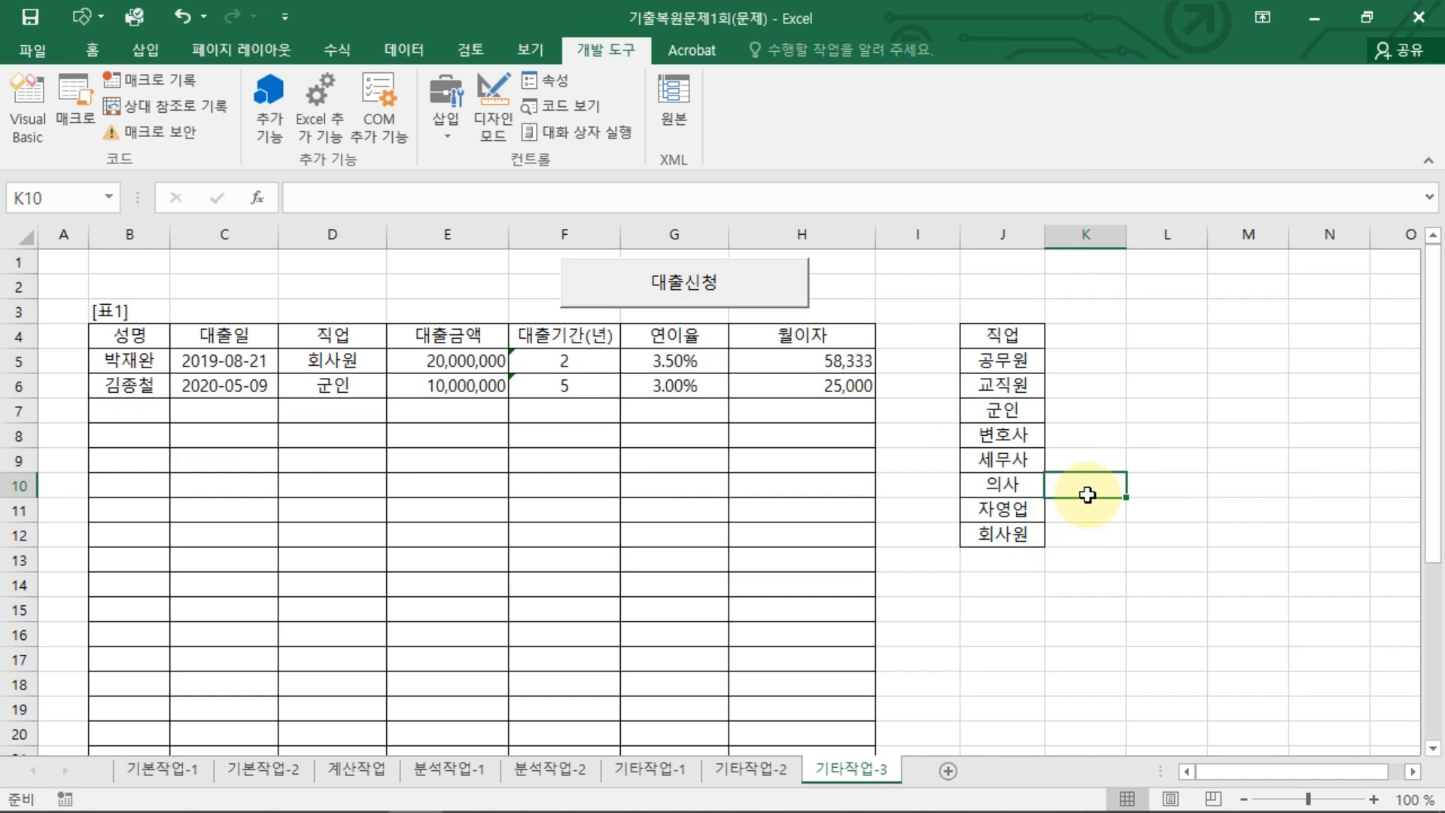